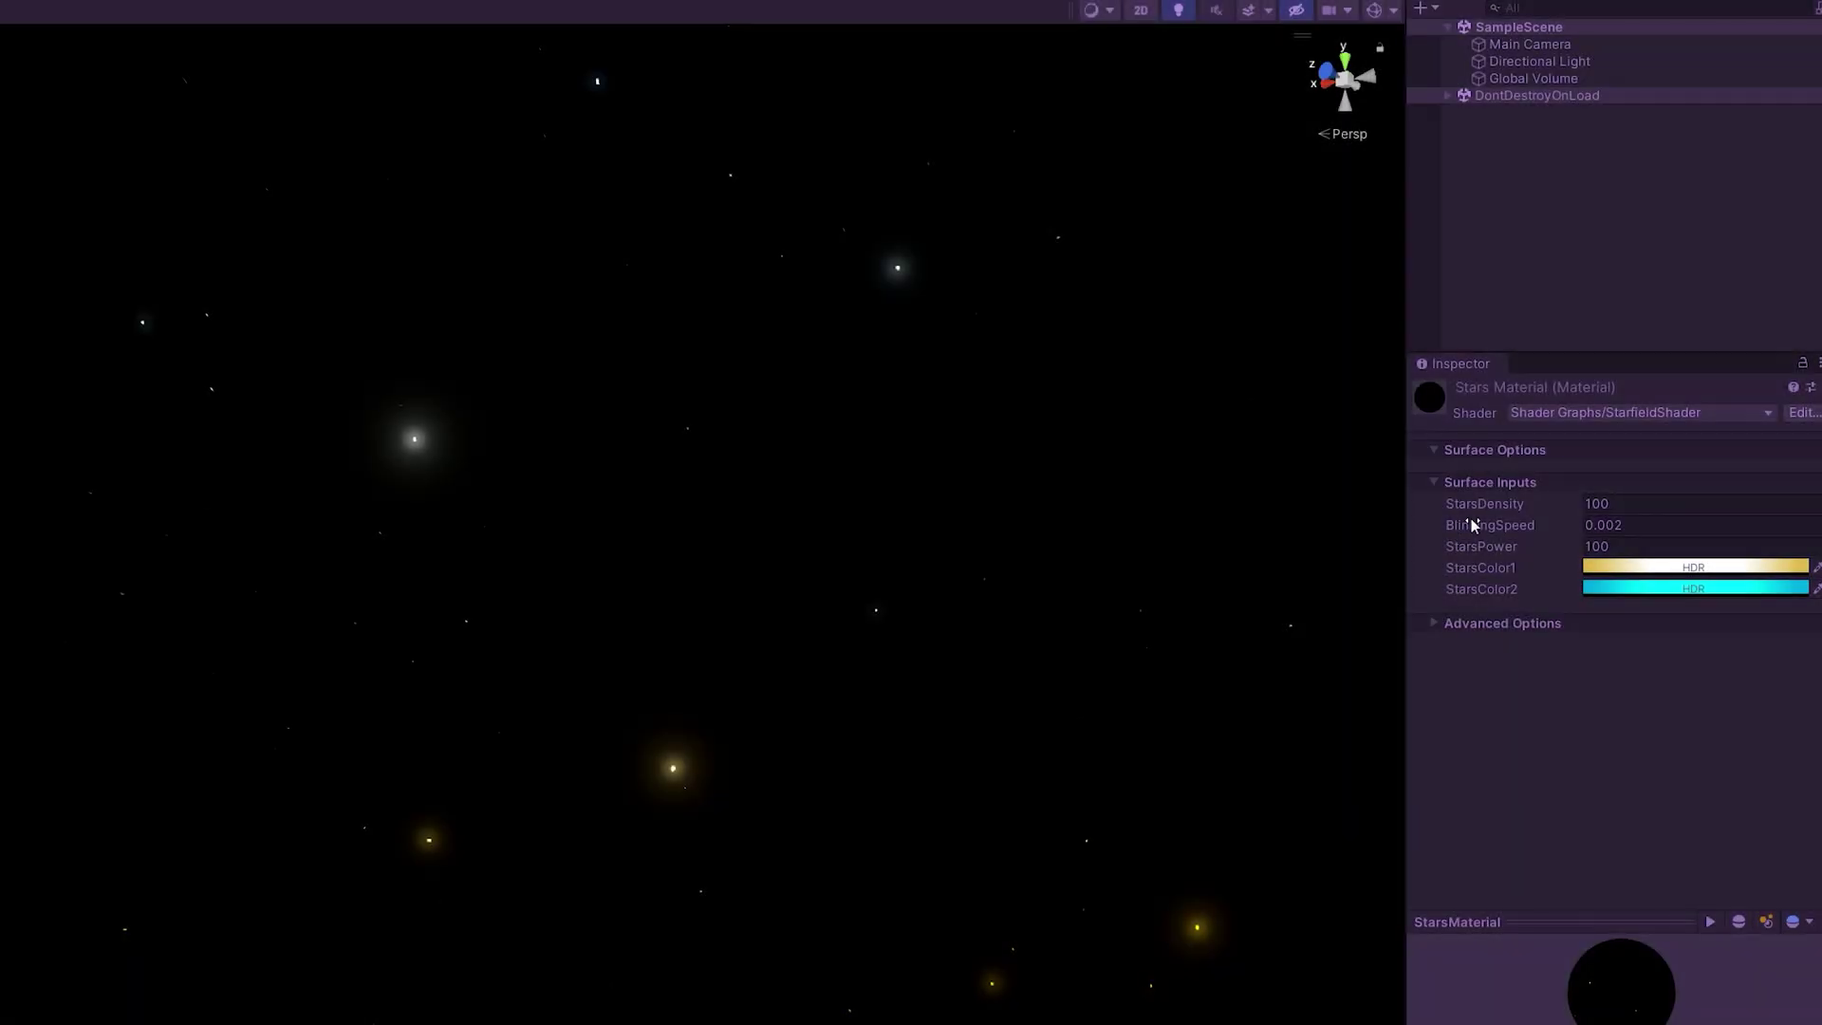
Set the stars material's StarsDensity to 211 and its BlinkingSpeed to 0.001
drag(1483, 508, 1699, 527)
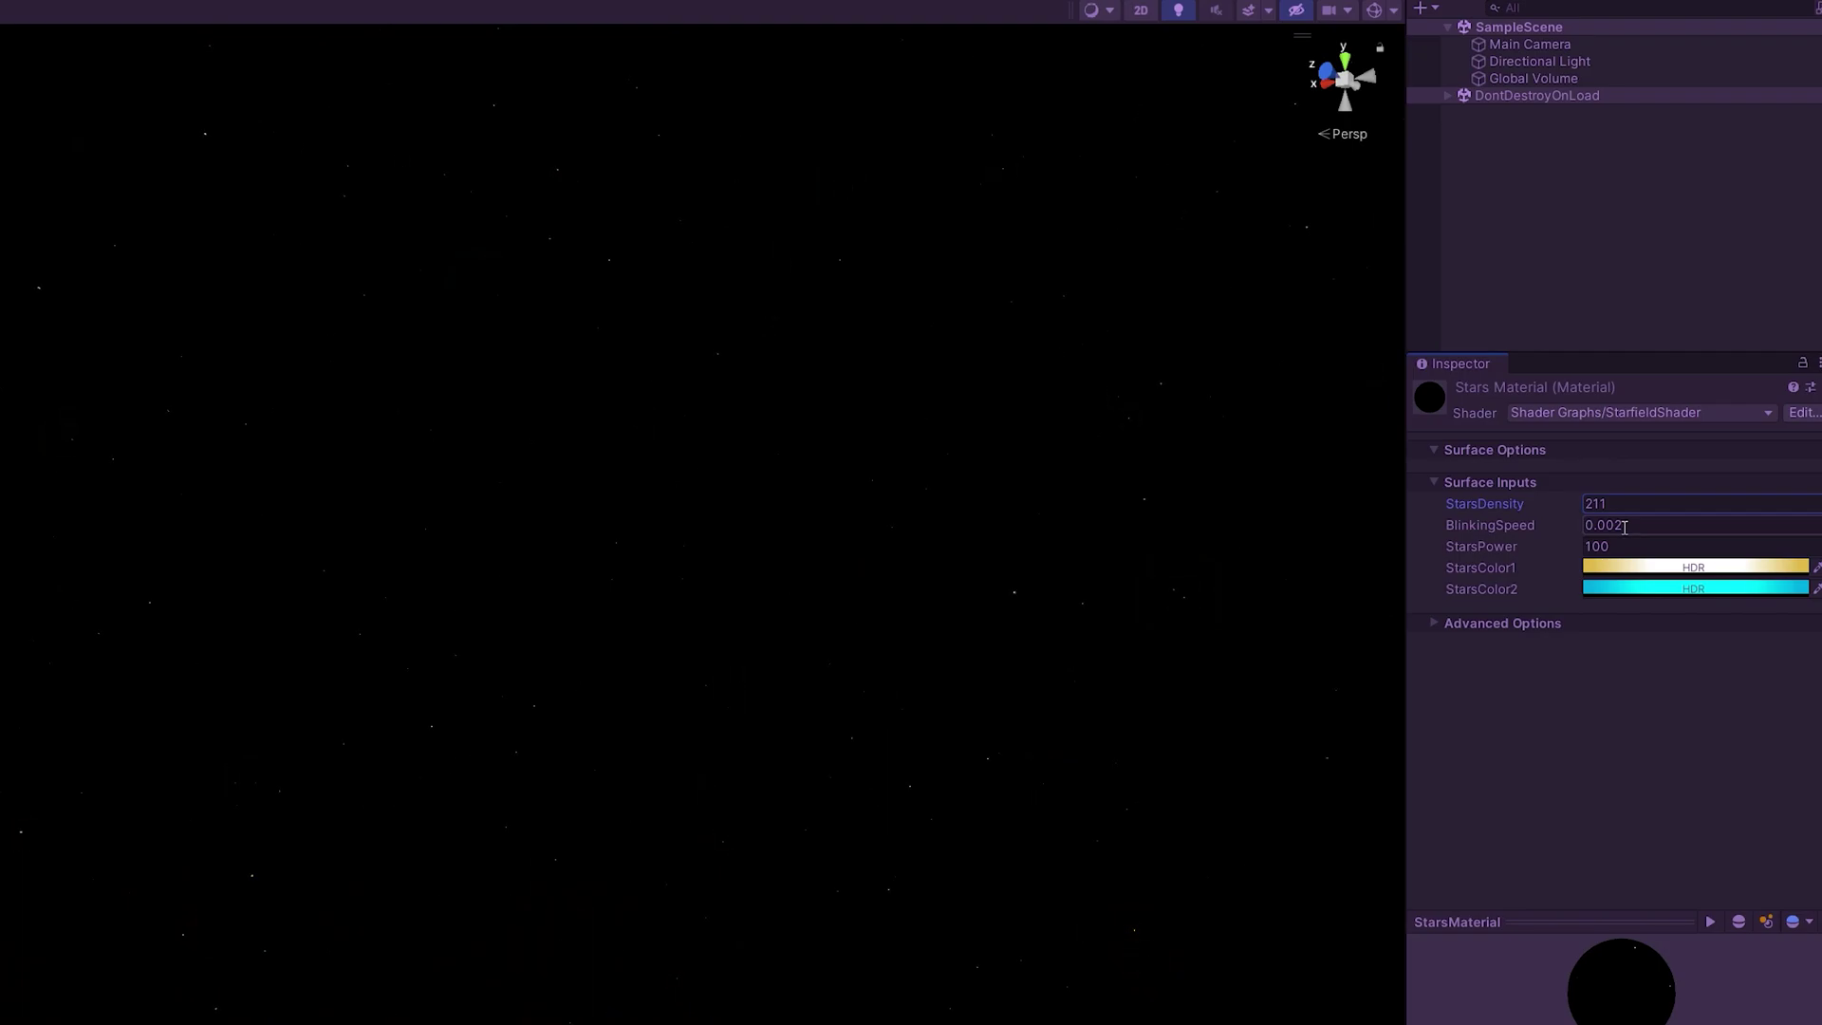
drag(1576, 529, 1576, 532)
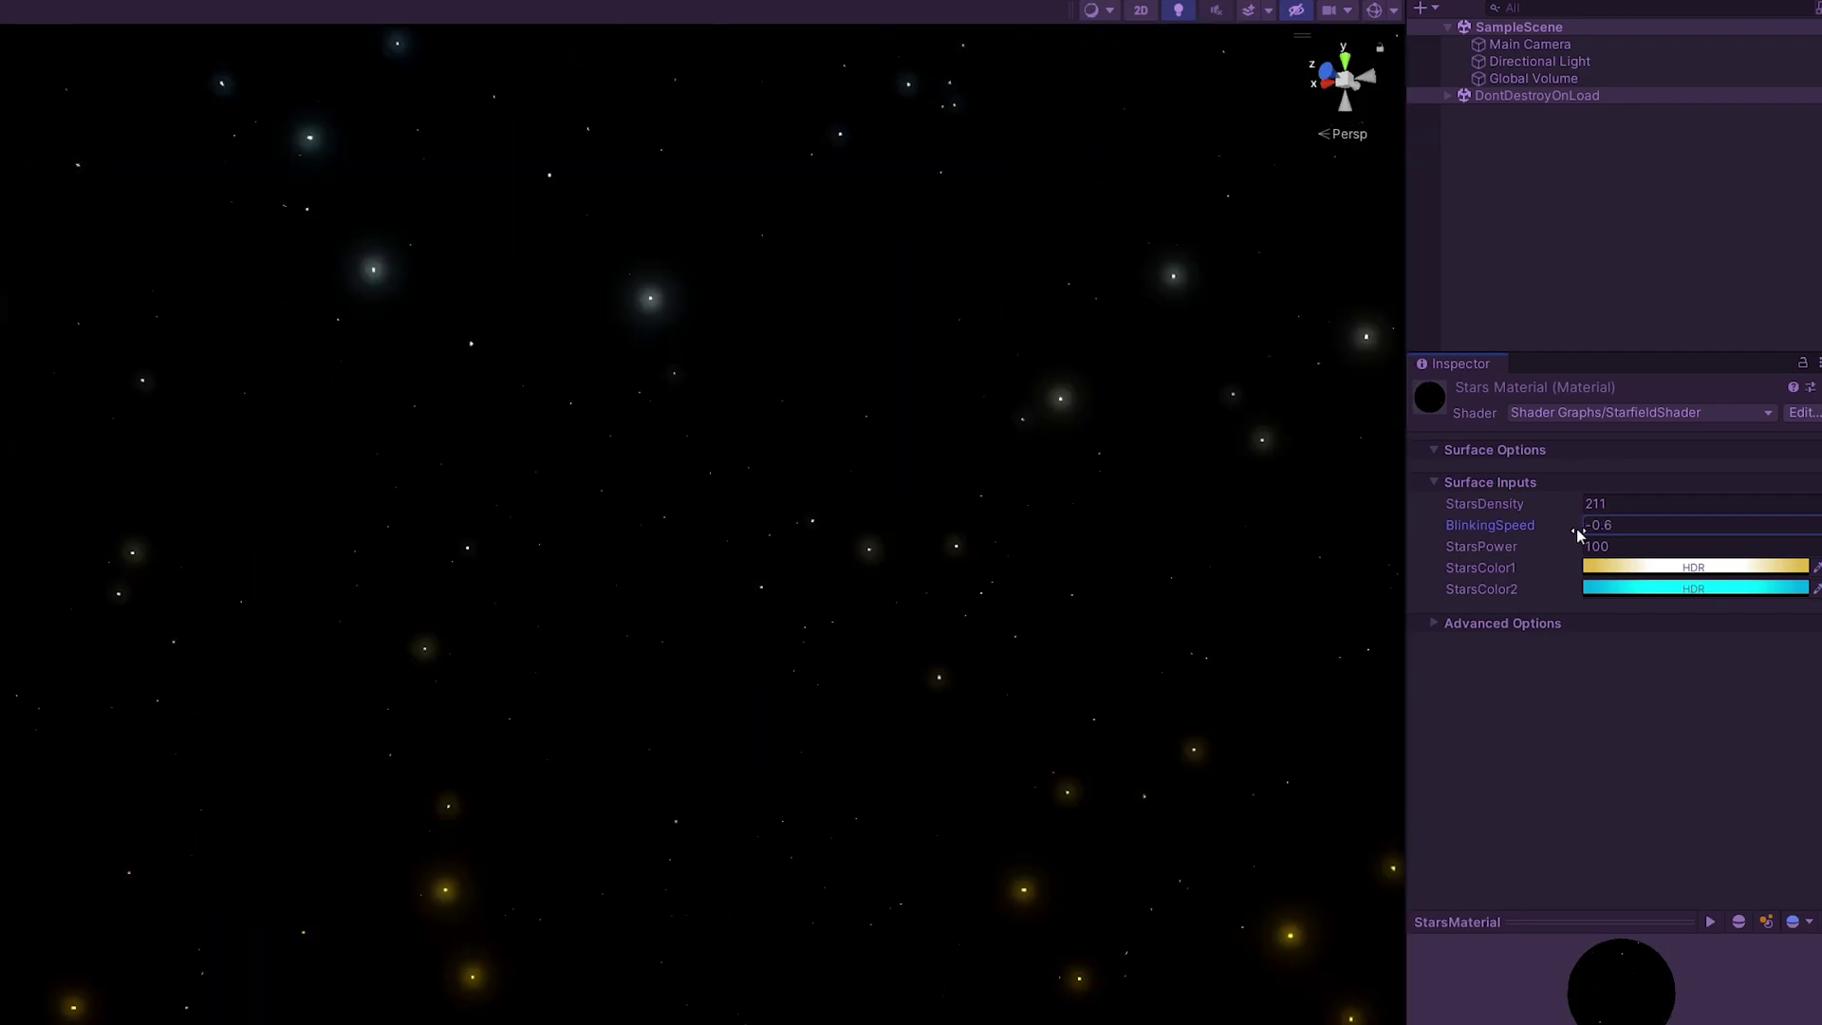
double_click(1579, 524)
text(0.001)
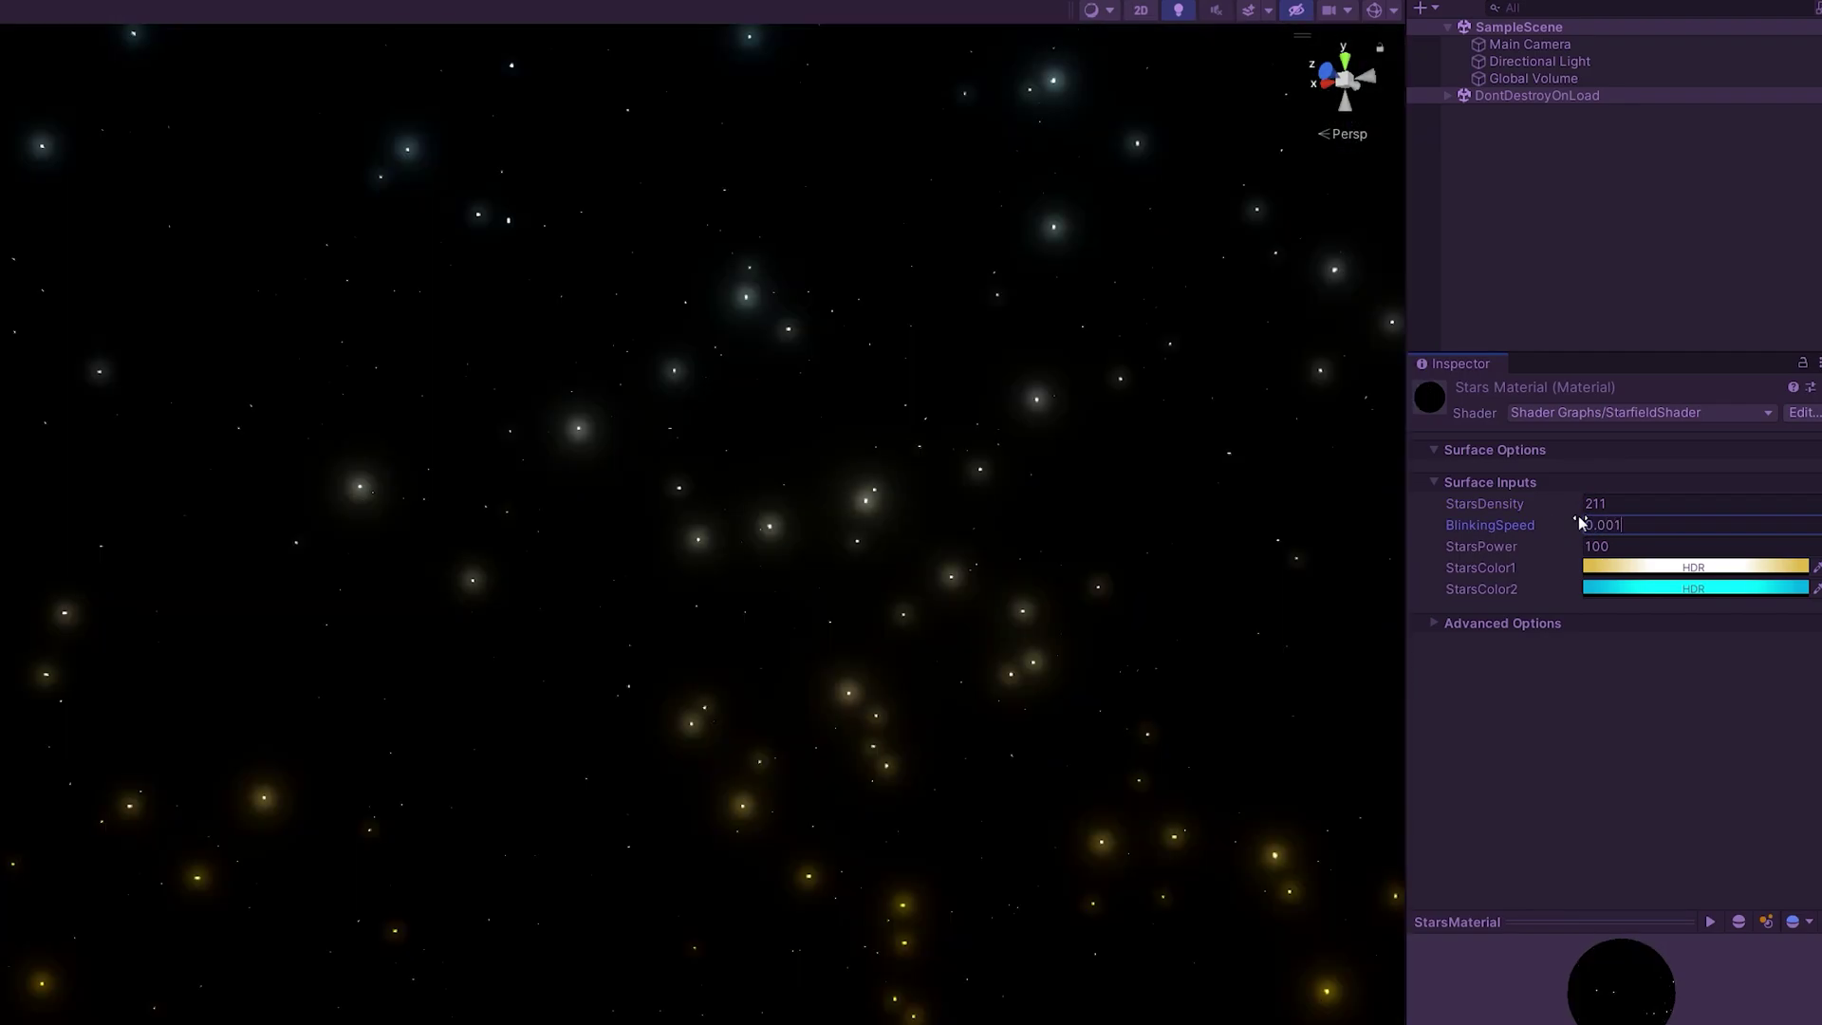
Try StarsPower values such as 46.3 on the stars material, finishing with StarsPower at 100
drag(1576, 549, 1582, 551)
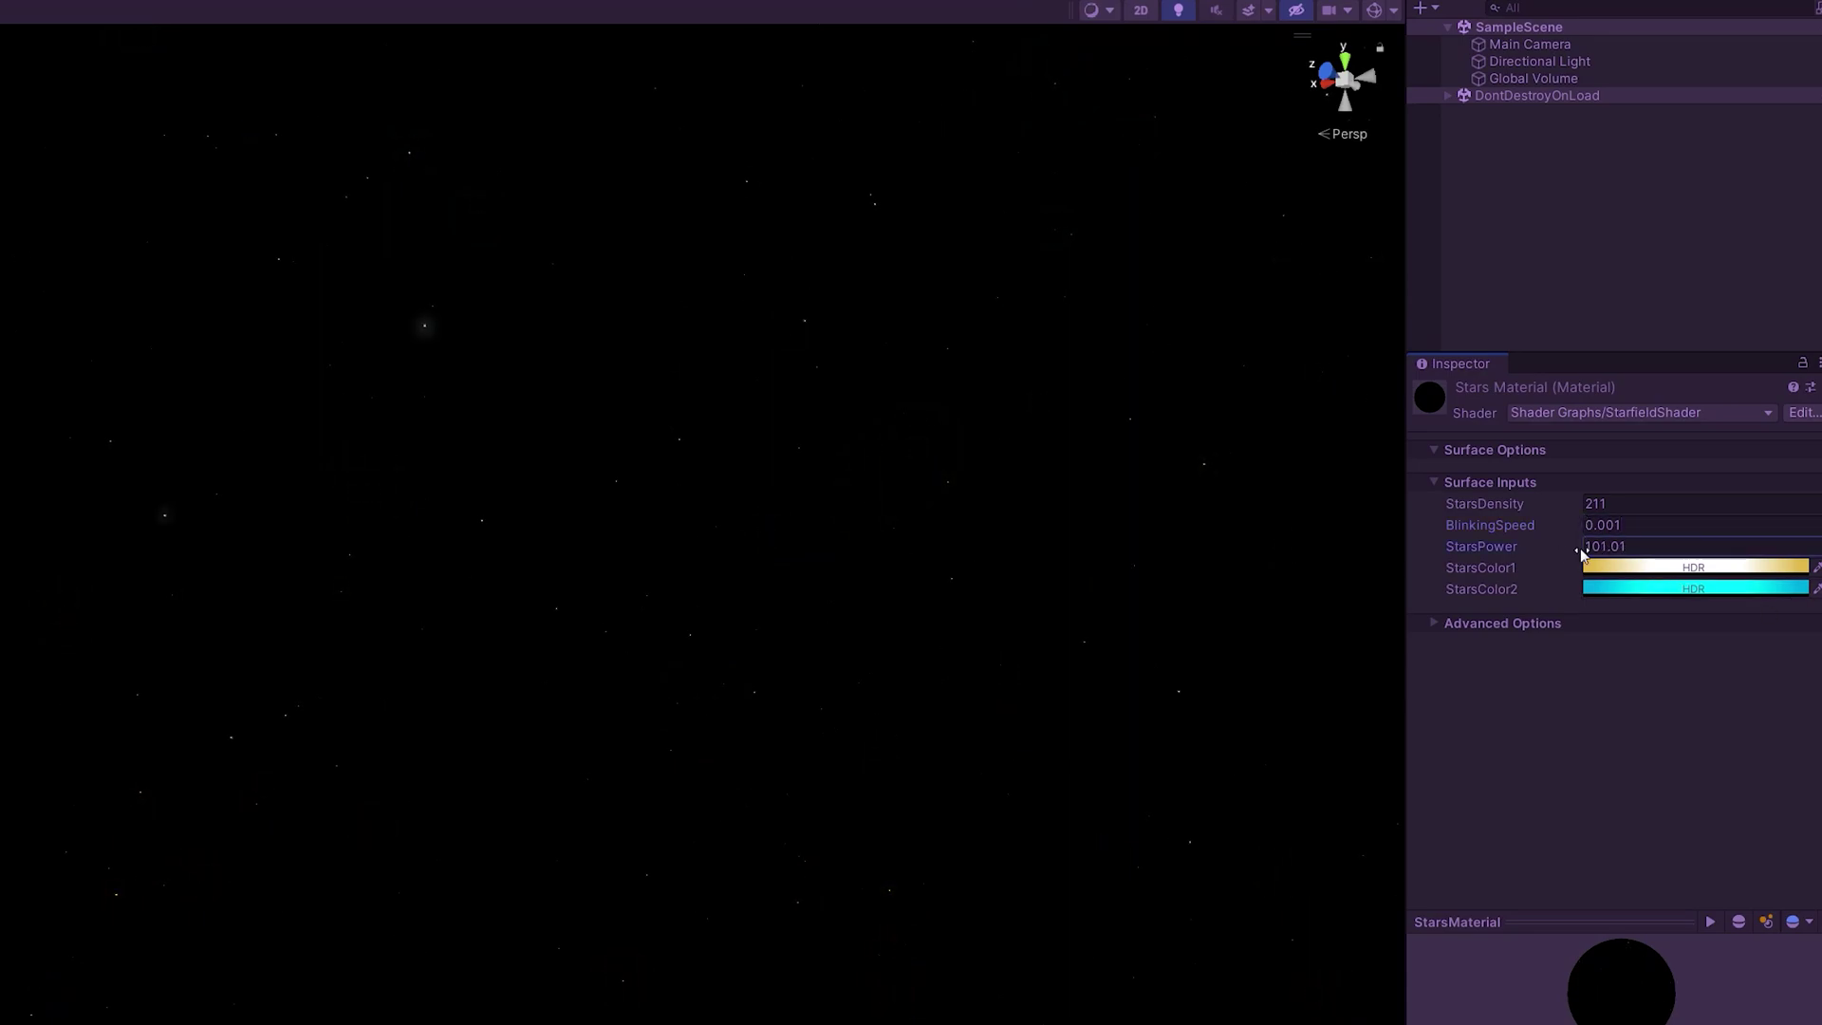
drag(1793, 550, 1557, 674)
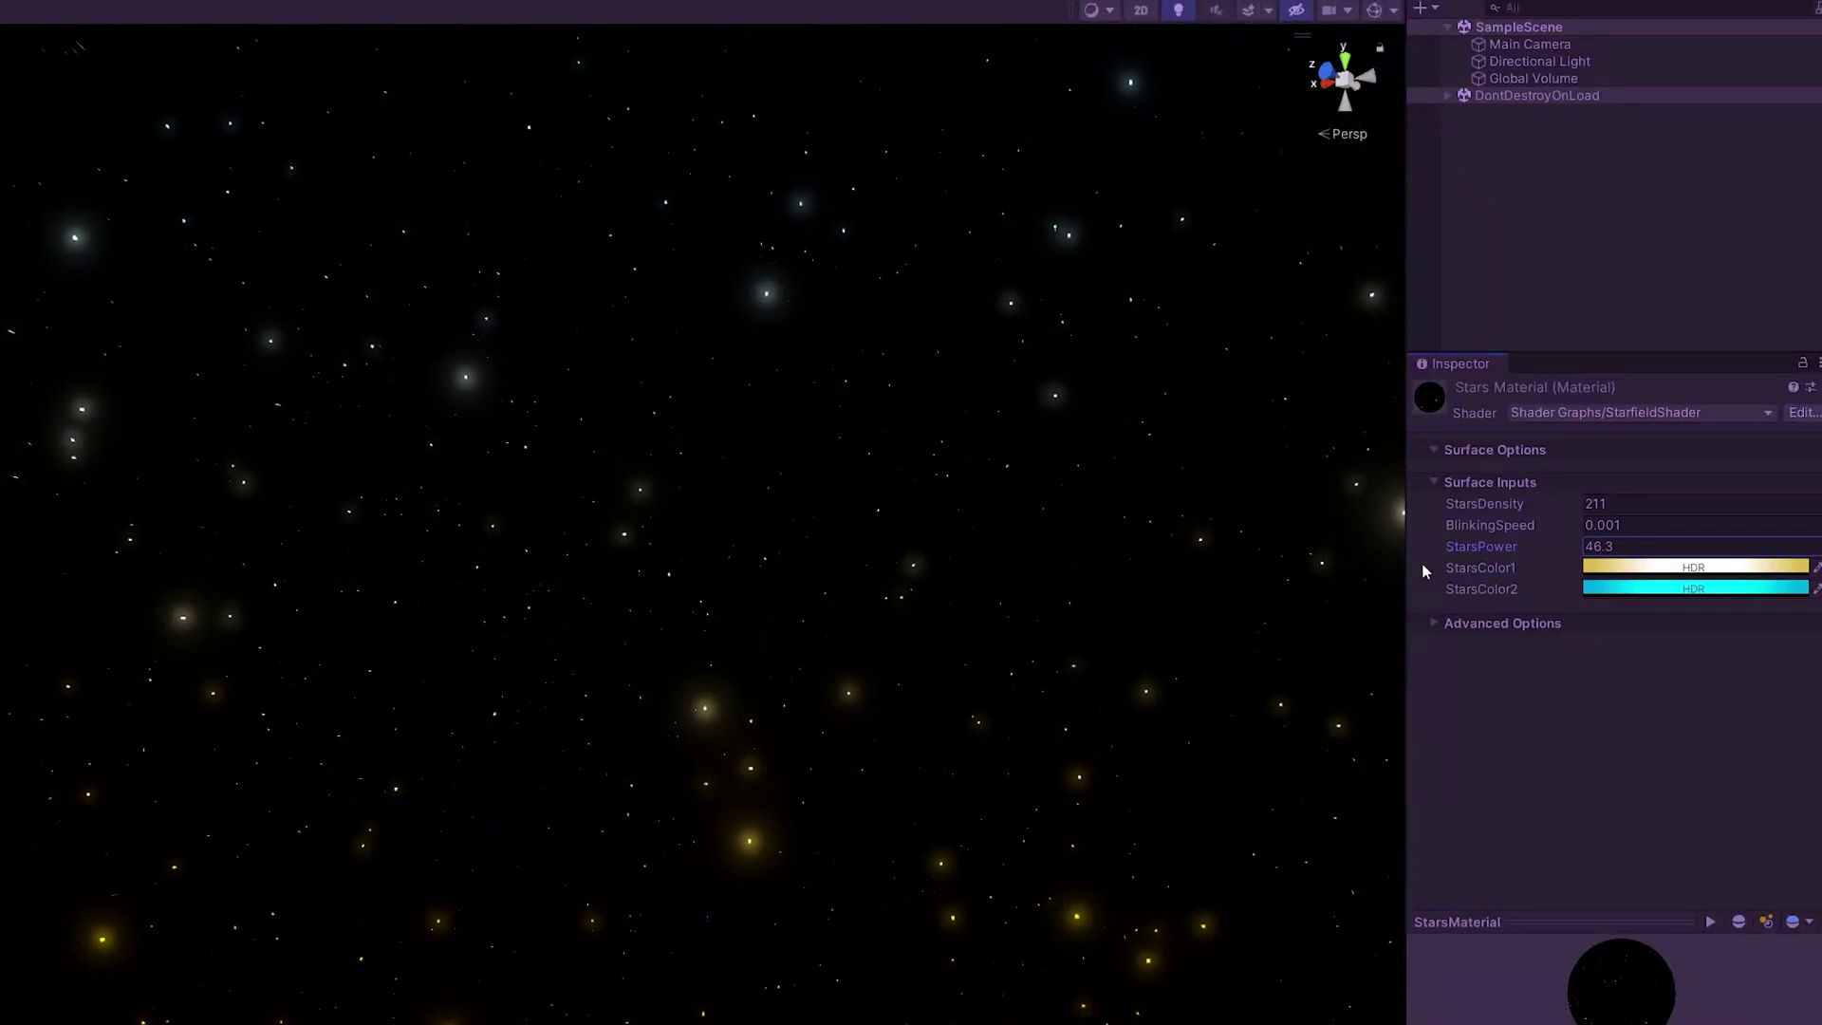
text(100)
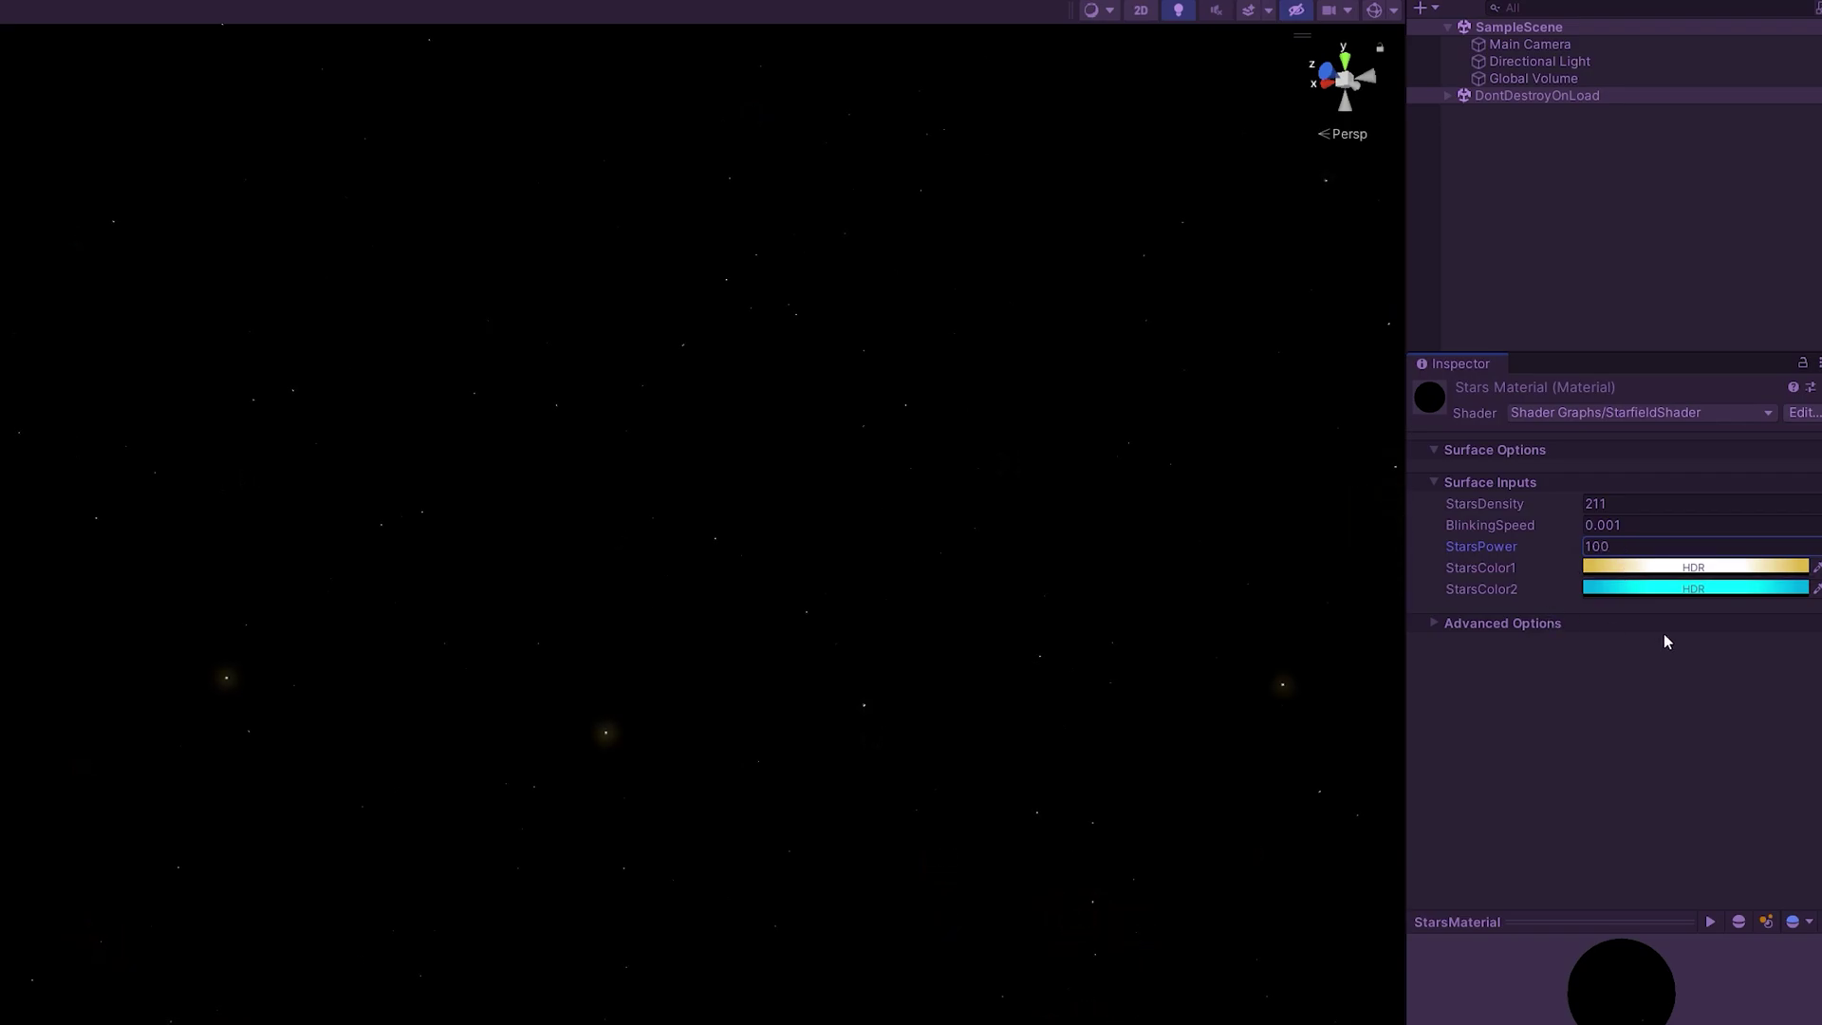
Change StarsColor1 to an orange-red HDR color with an intensity of 10
click(1694, 567)
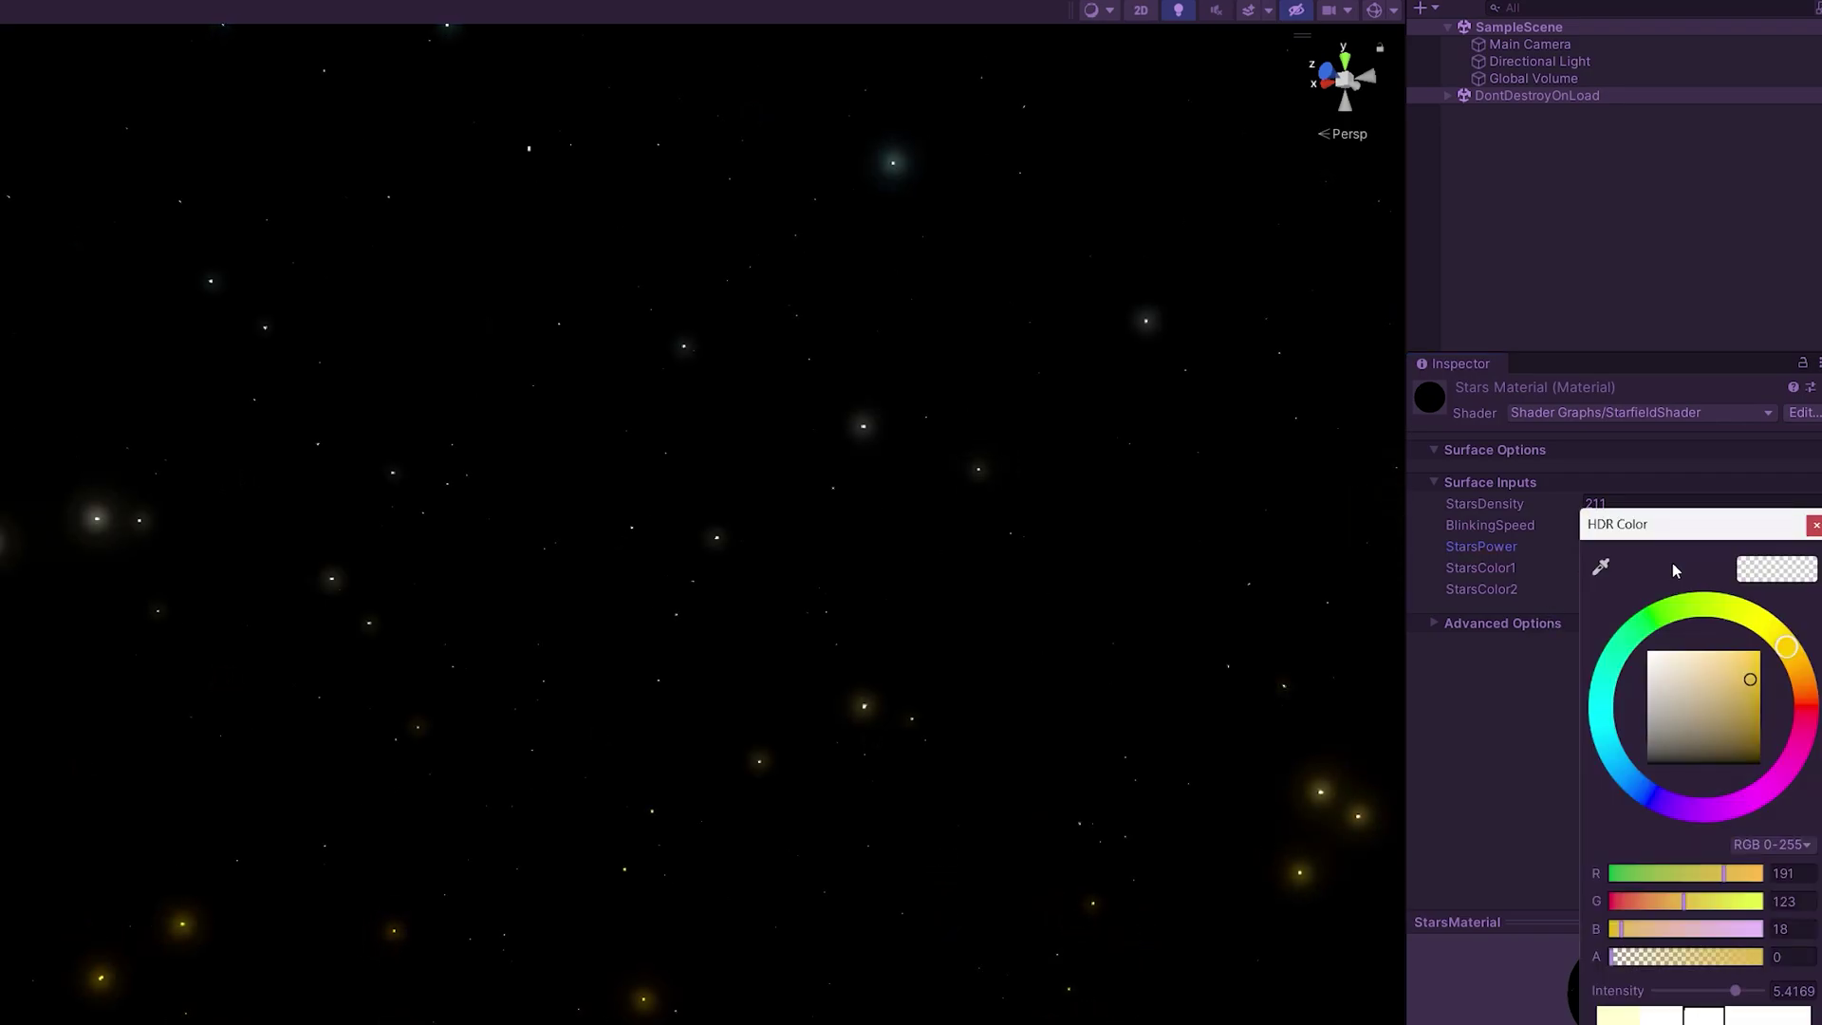
click(1802, 701)
click(1789, 990)
text(10)
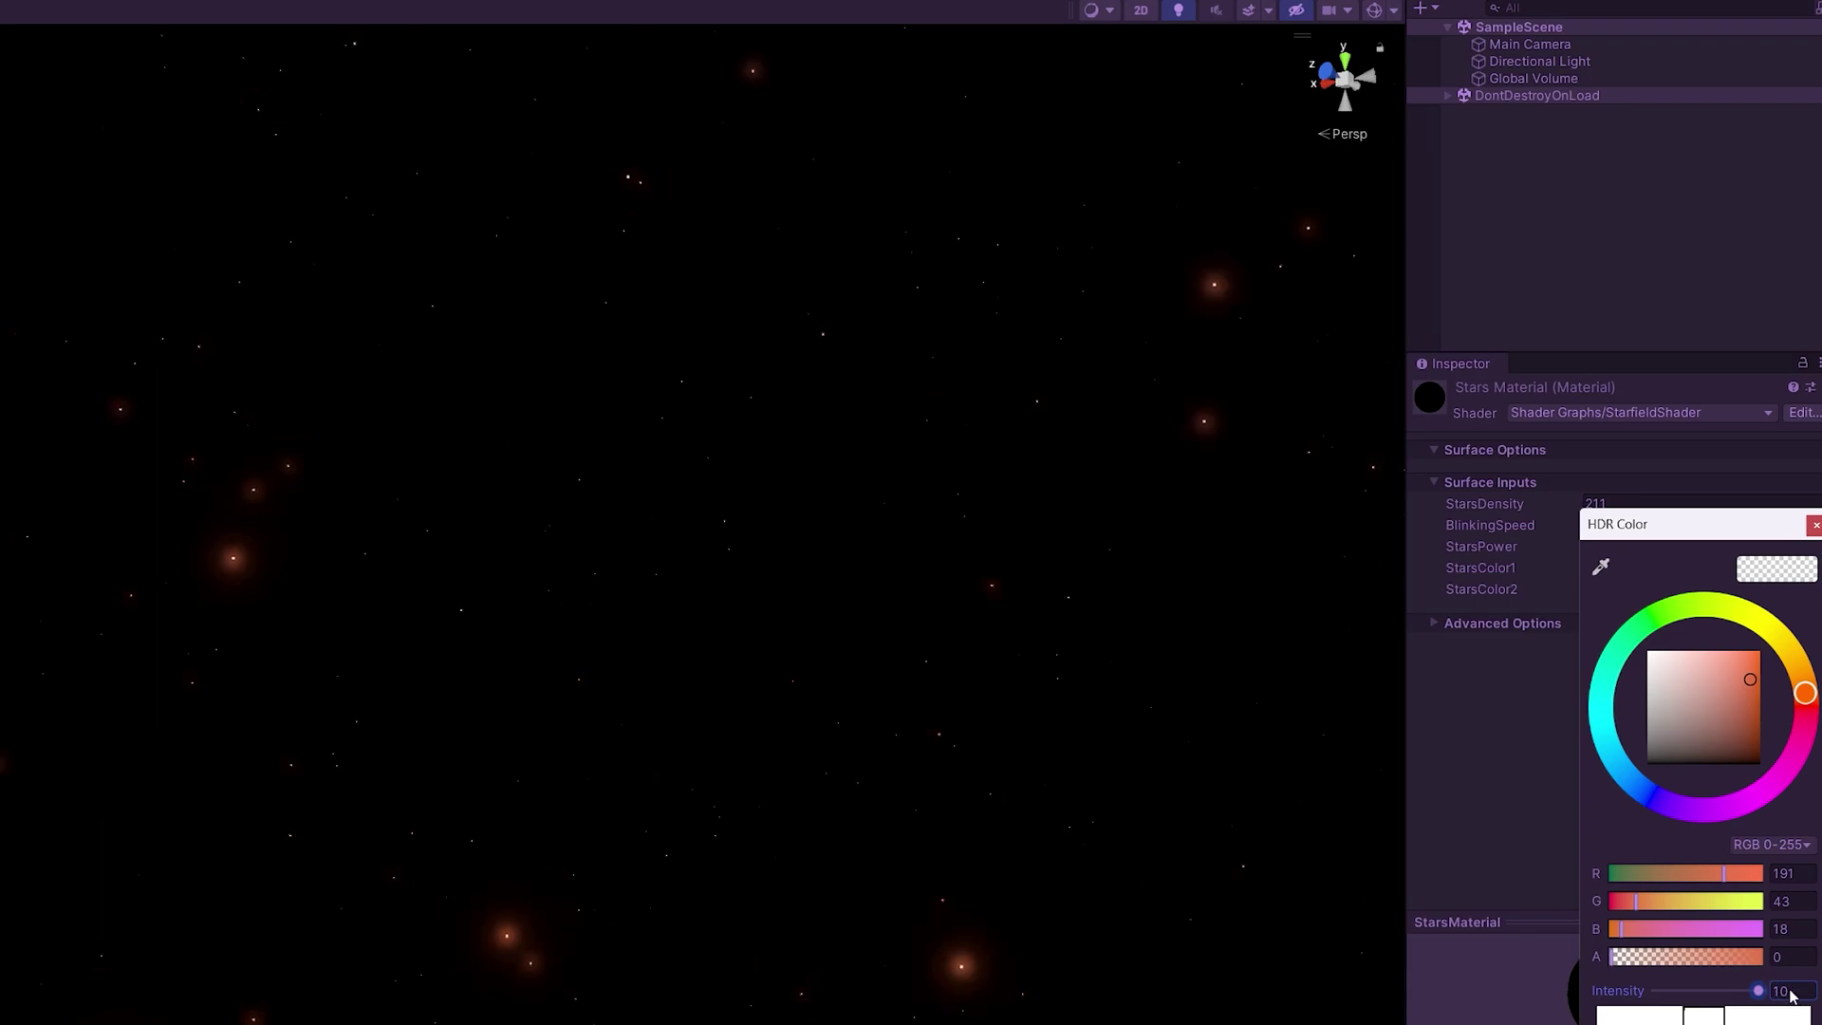
click(1697, 613)
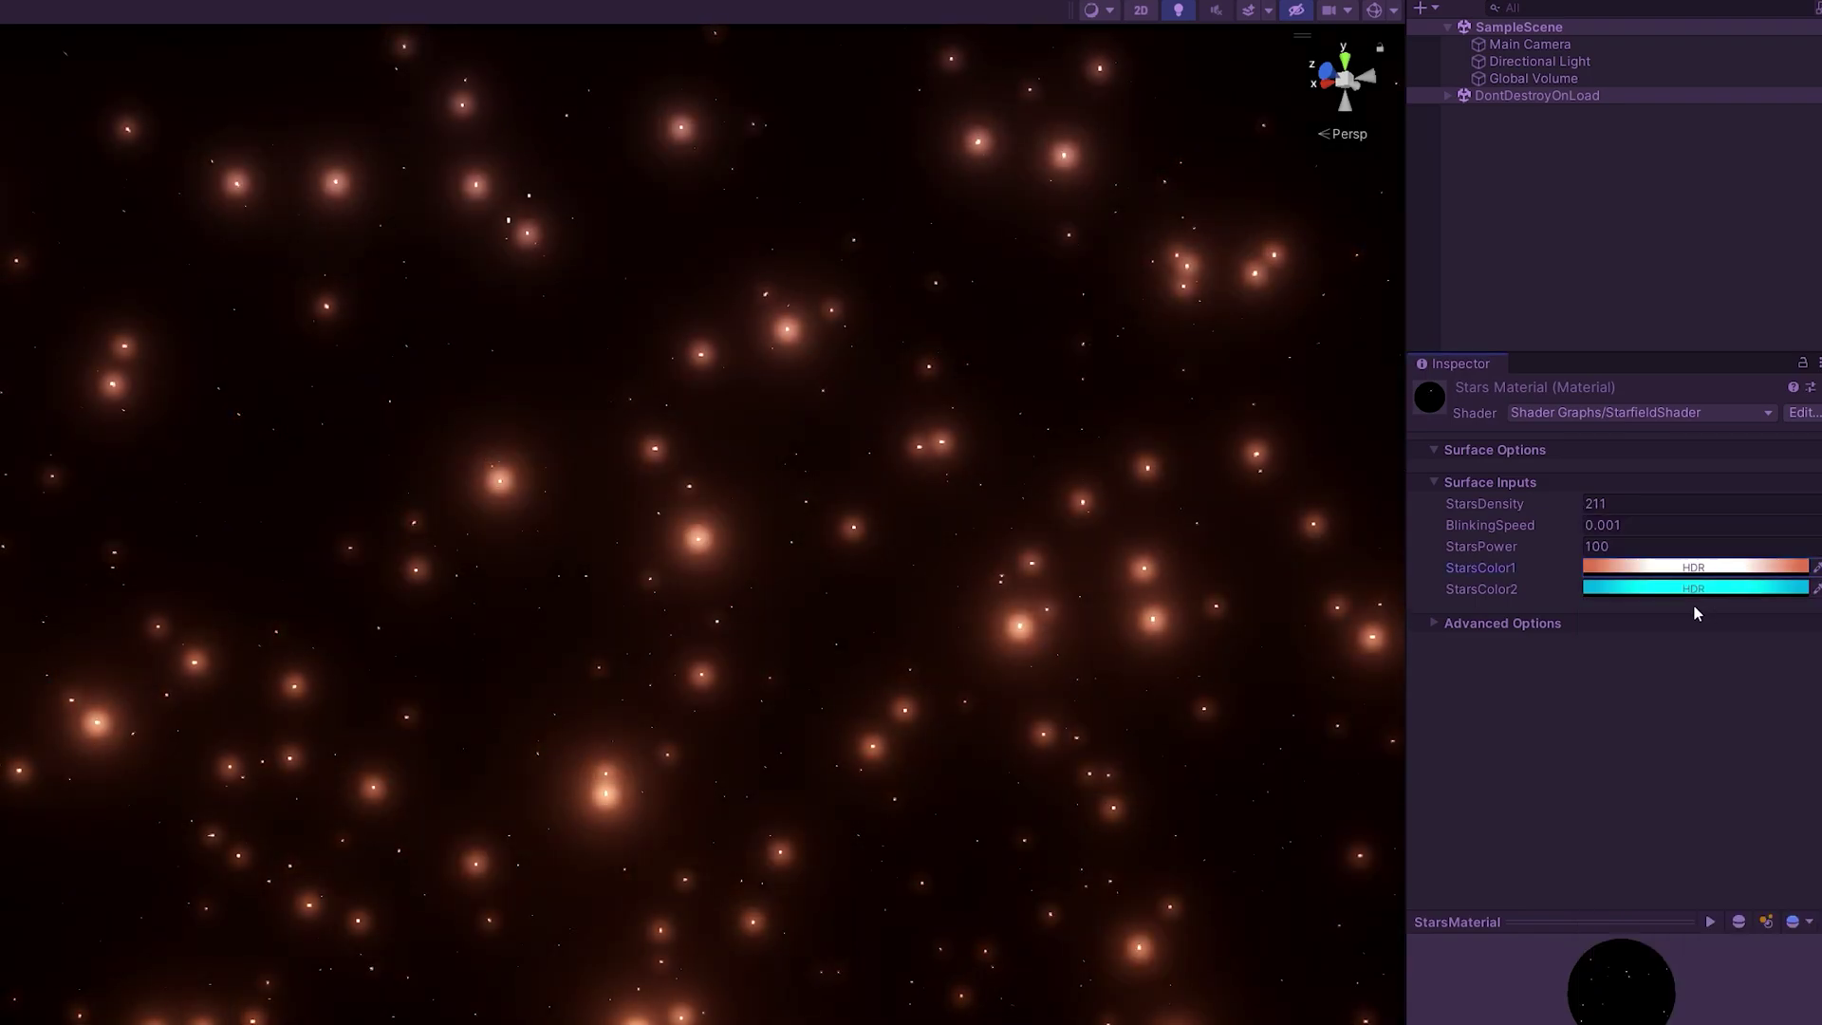
Change StarsColor2 to a green HDR color with an intensity of 10
click(1695, 588)
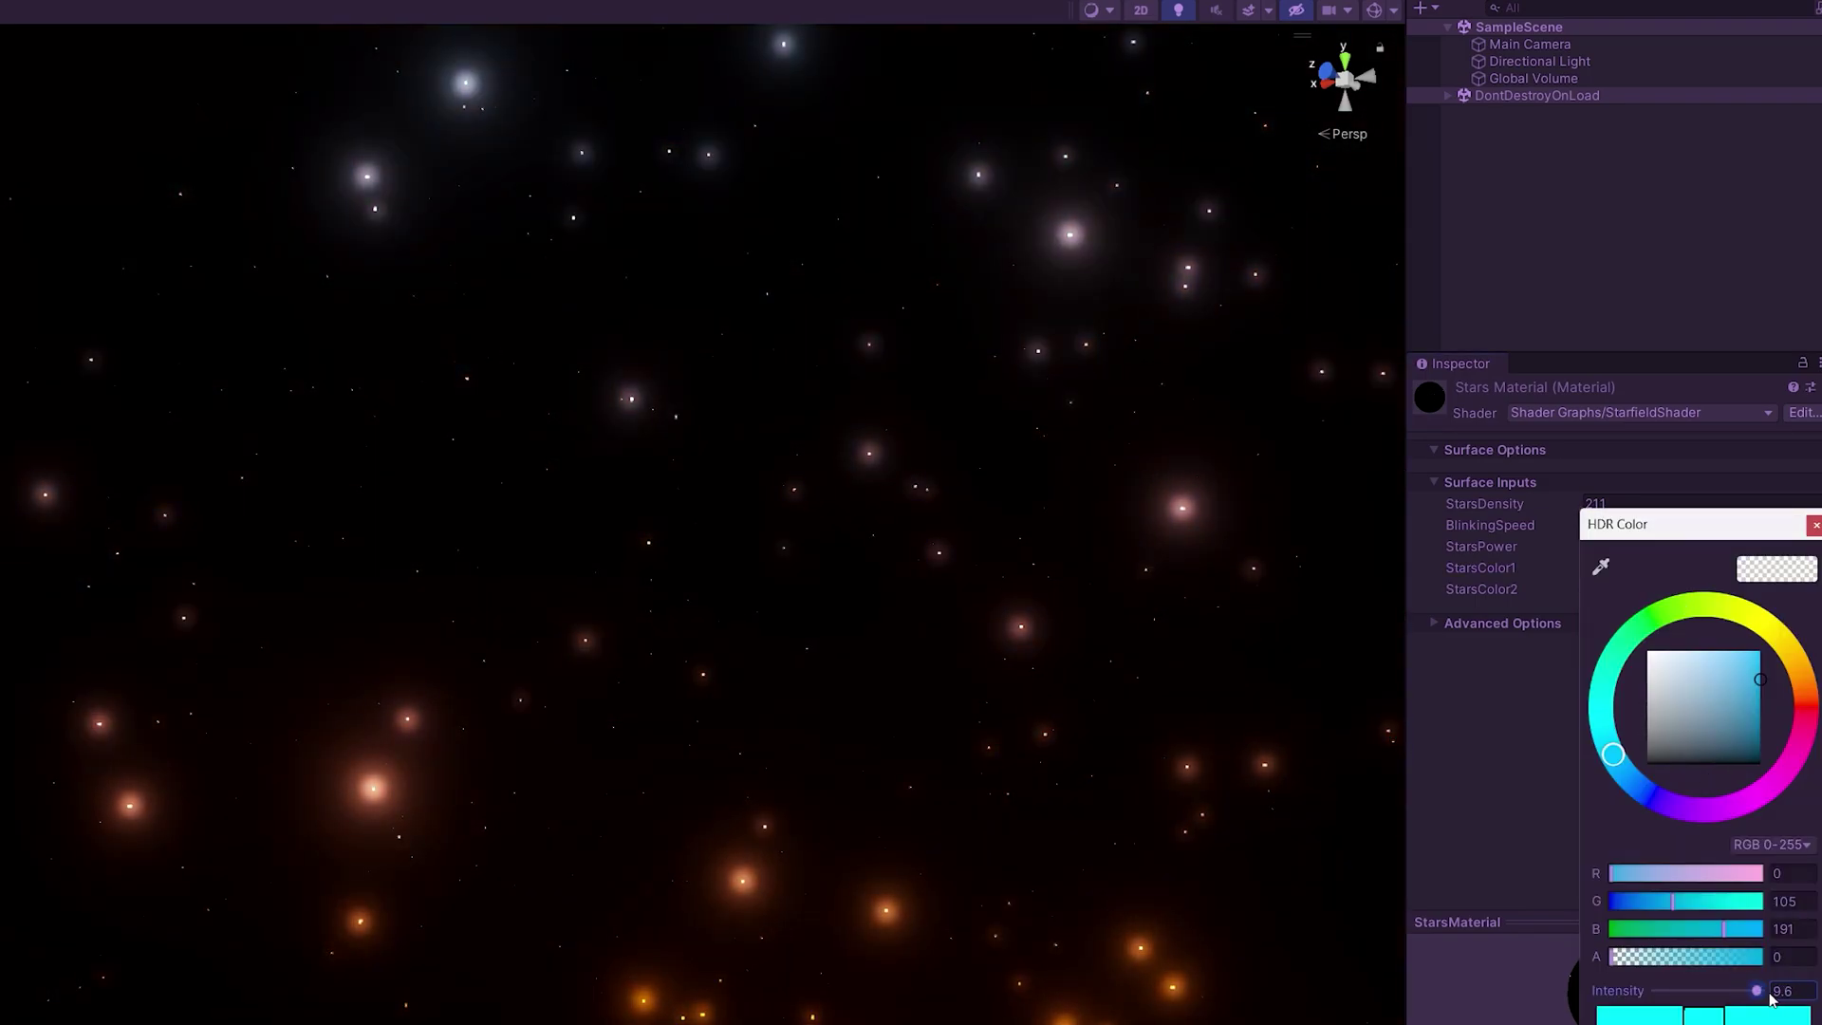
drag(1771, 999, 1777, 998)
drag(1612, 756, 1652, 638)
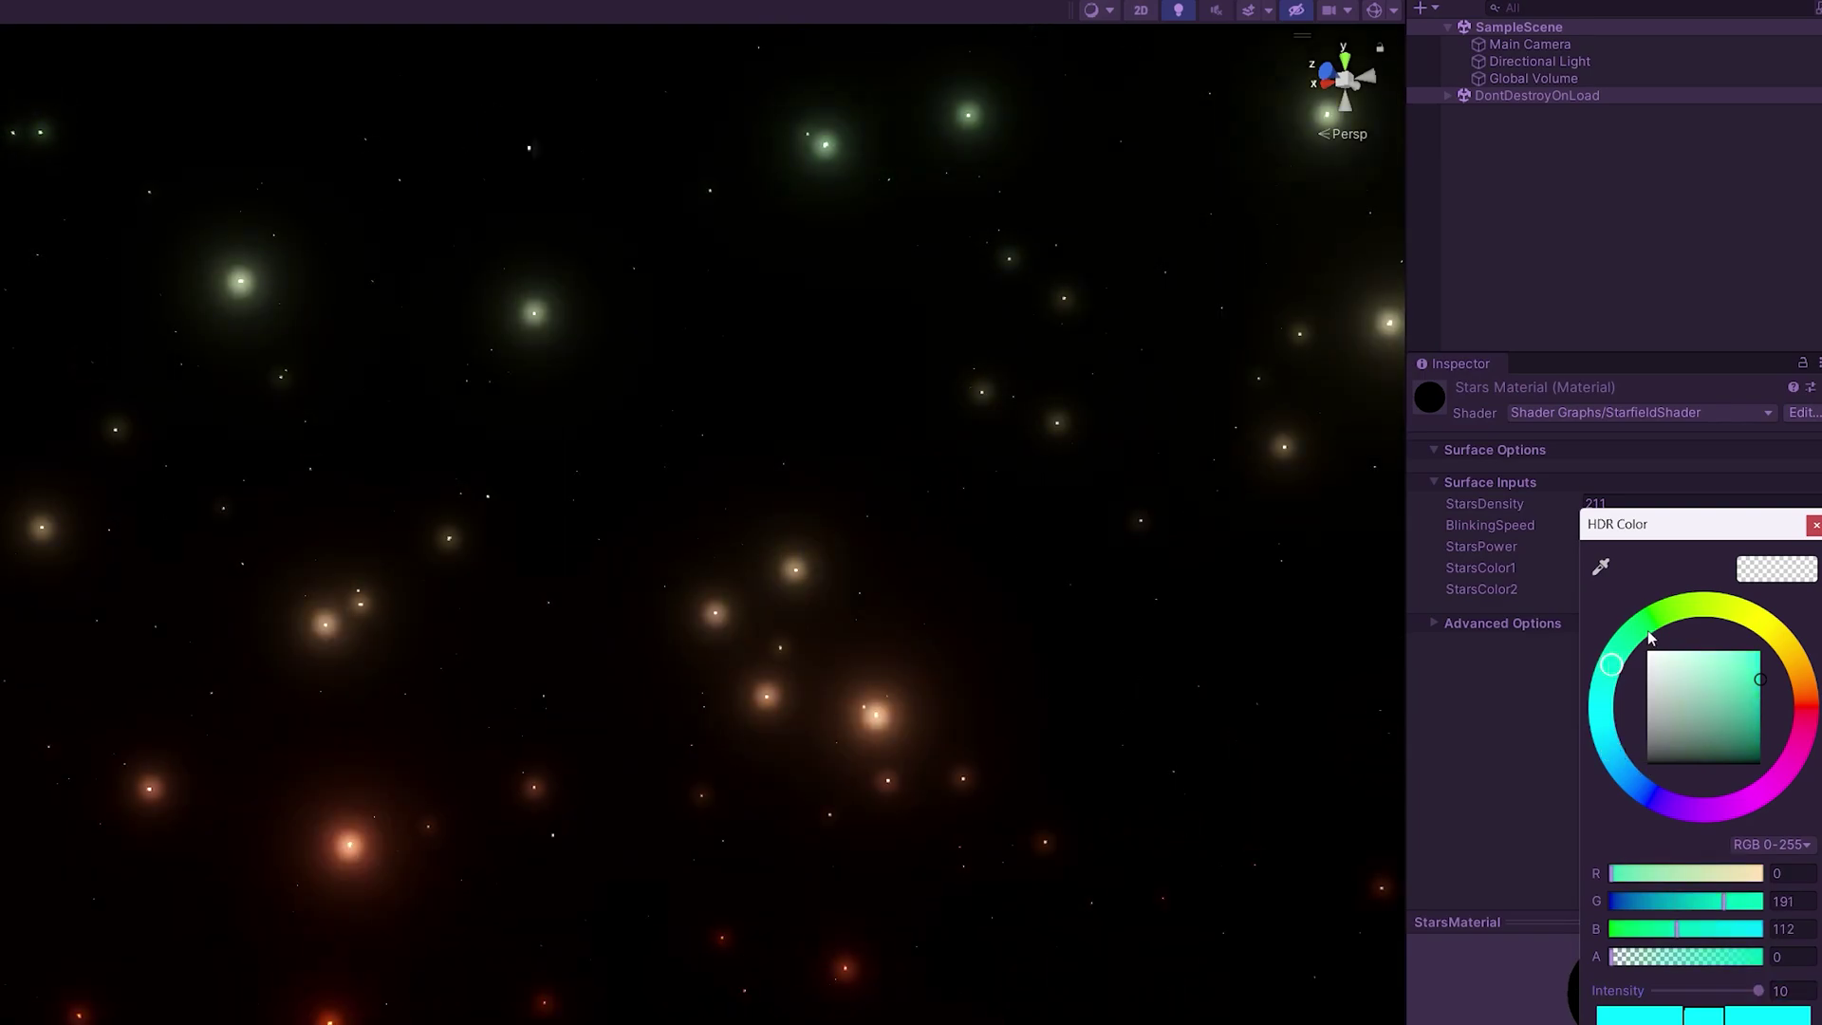
click(1648, 638)
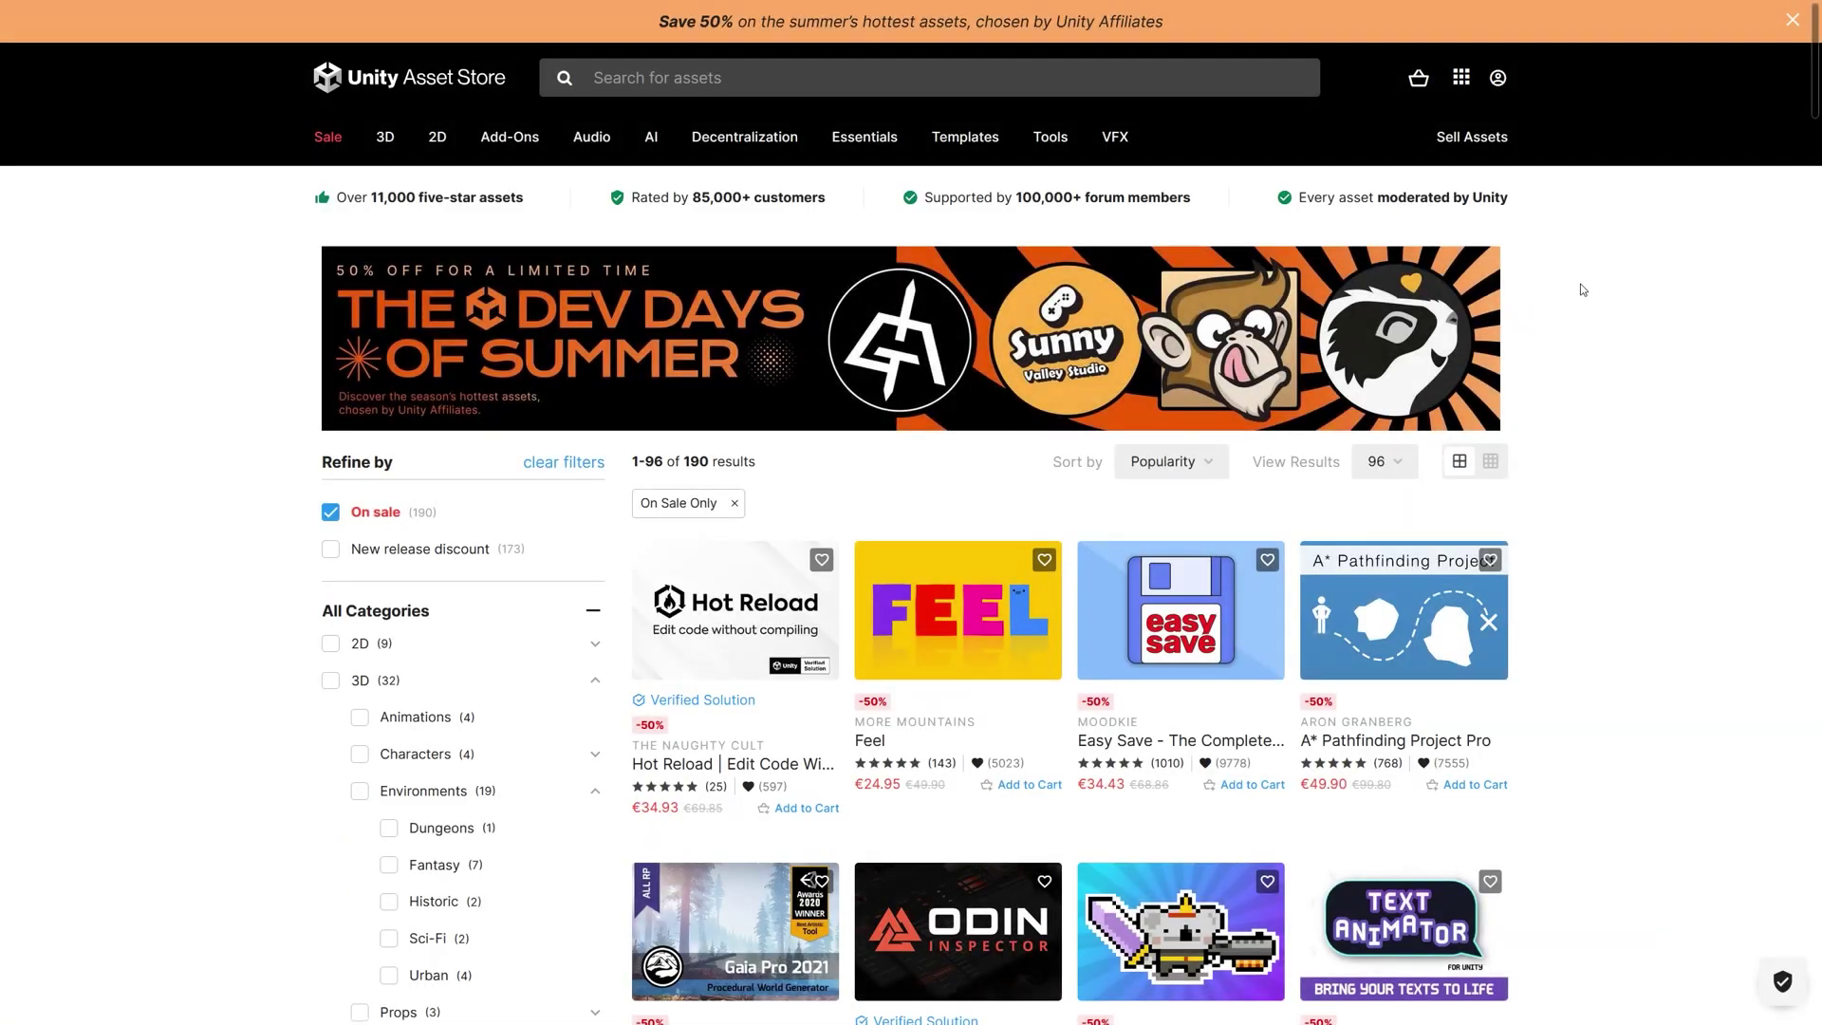
Look through the on-sale assets in the Unity Asset Store
scroll(1581, 294, down, 2)
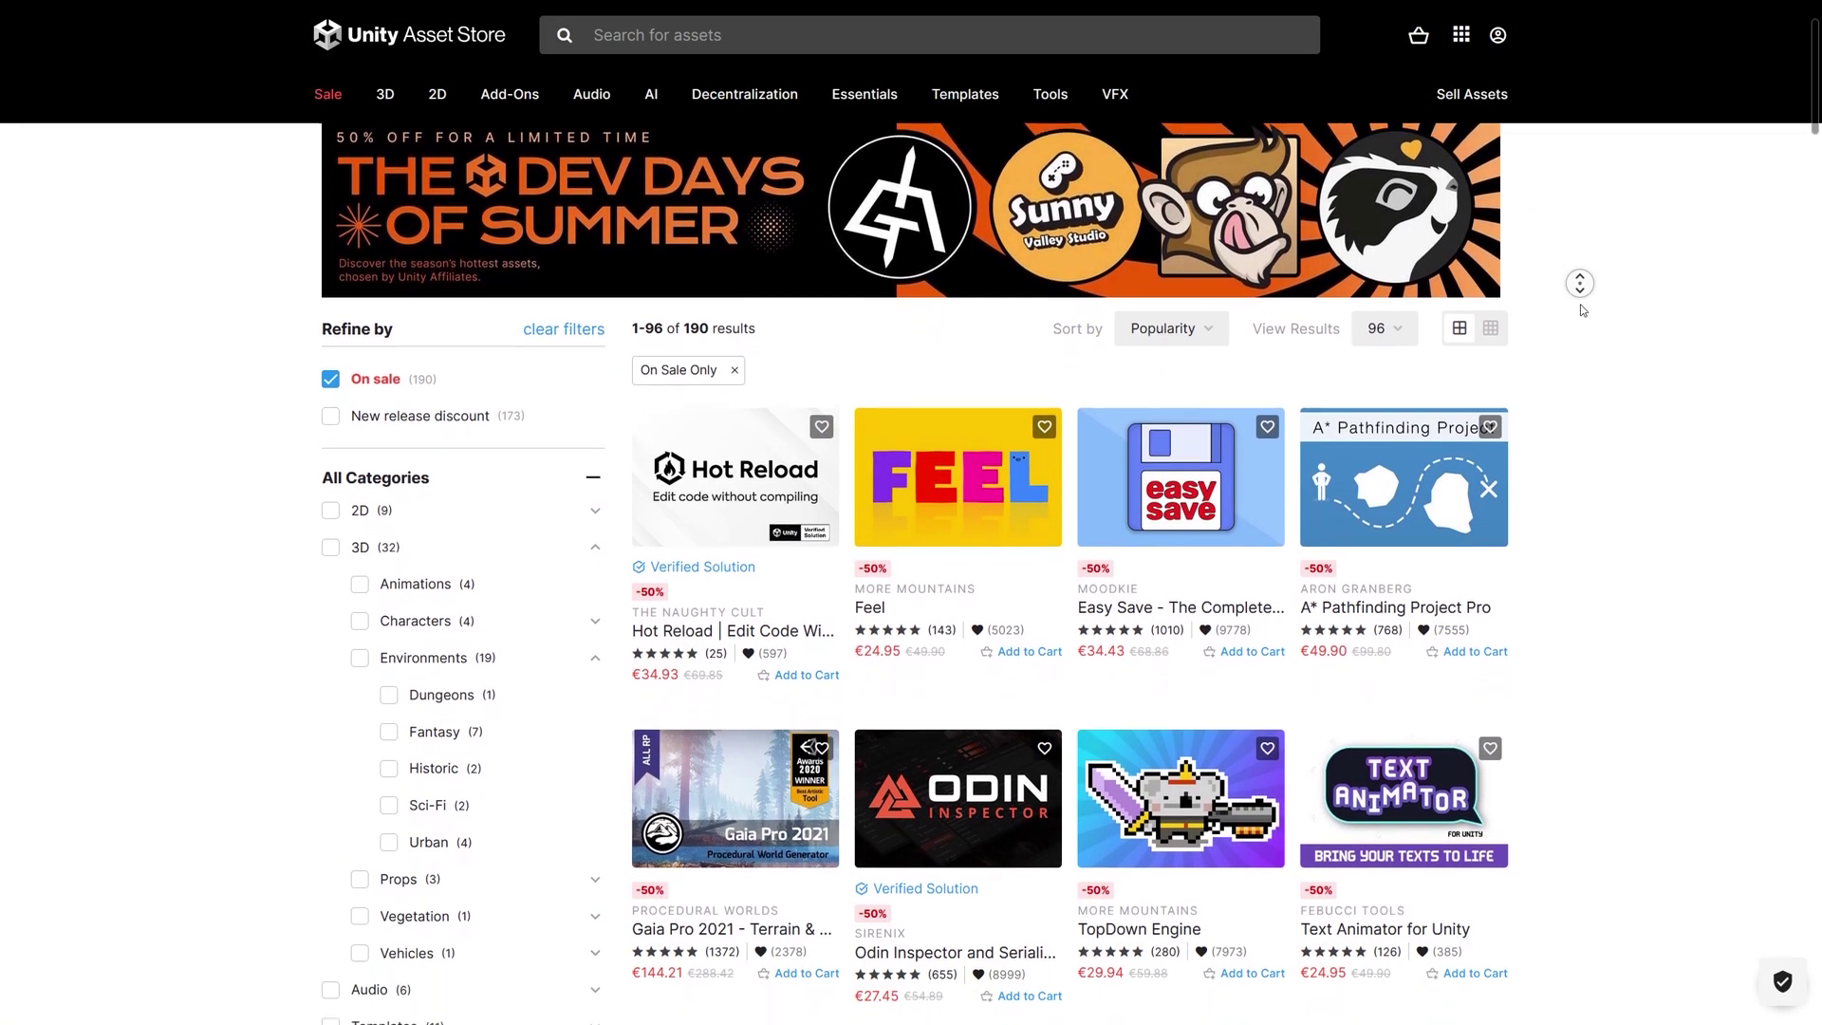
scroll(1582, 310, down, 3)
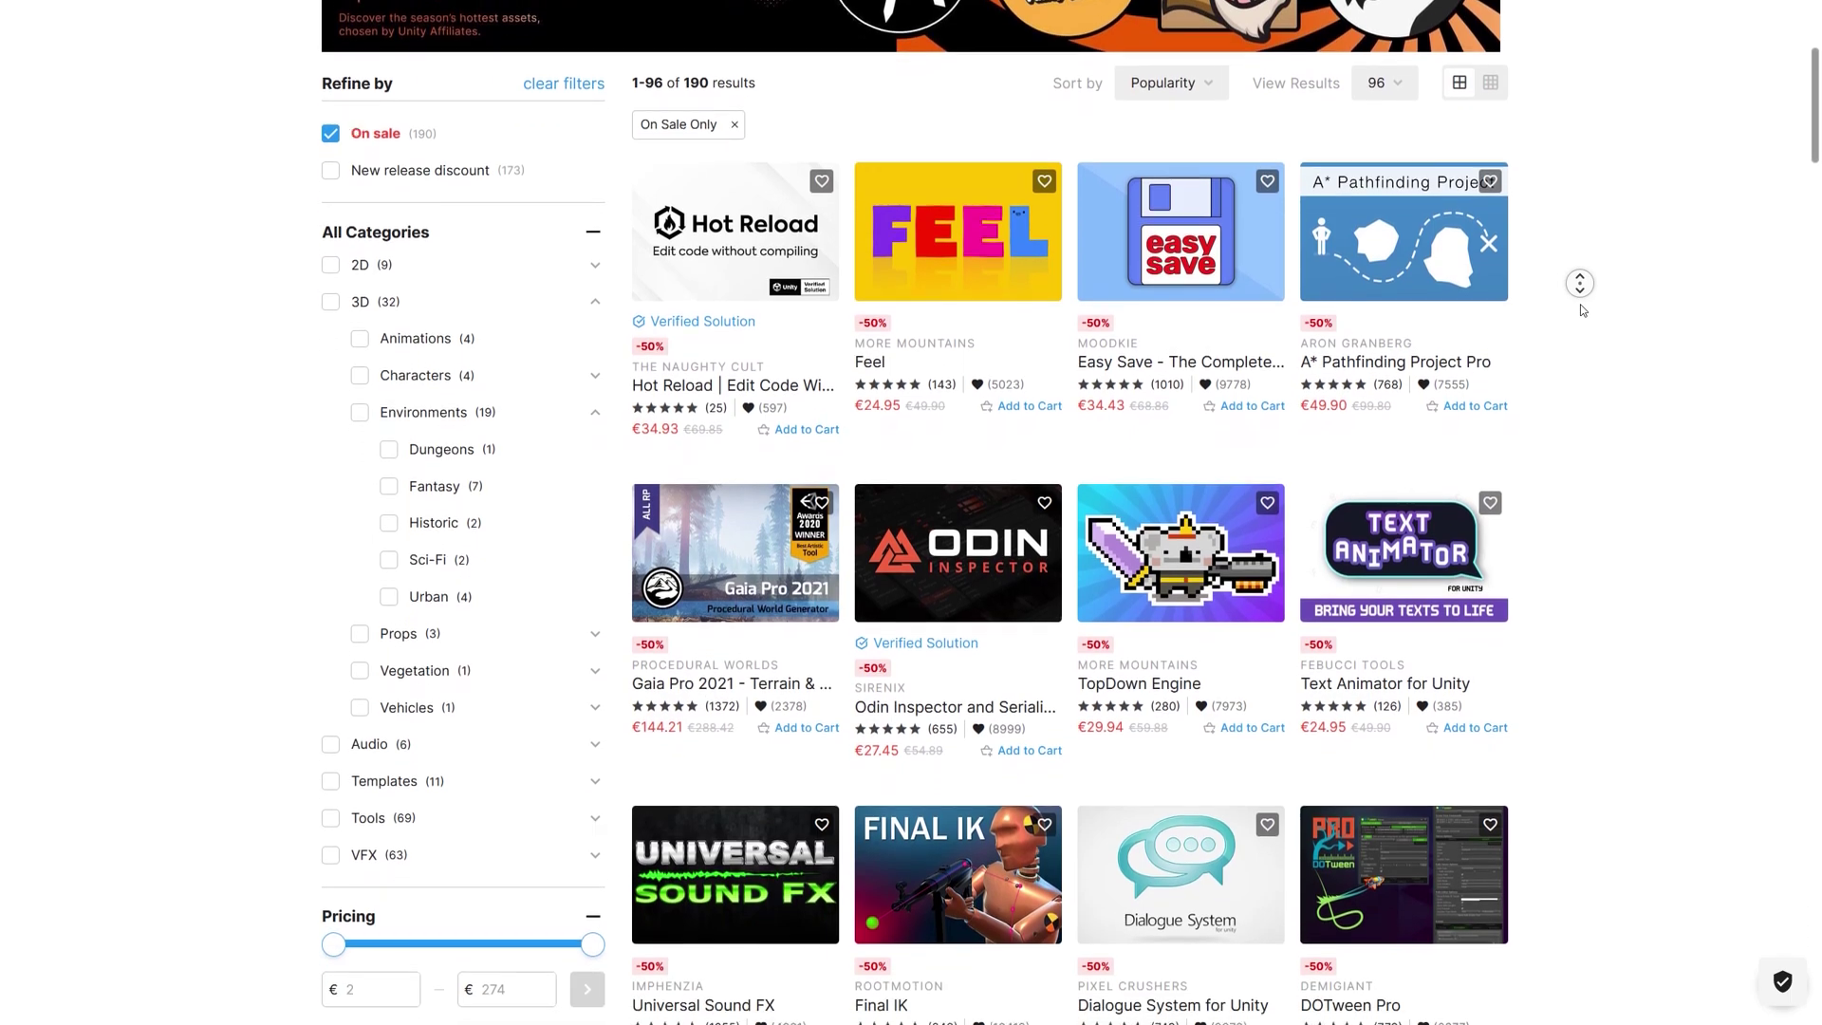
scroll(1582, 310, down, 3)
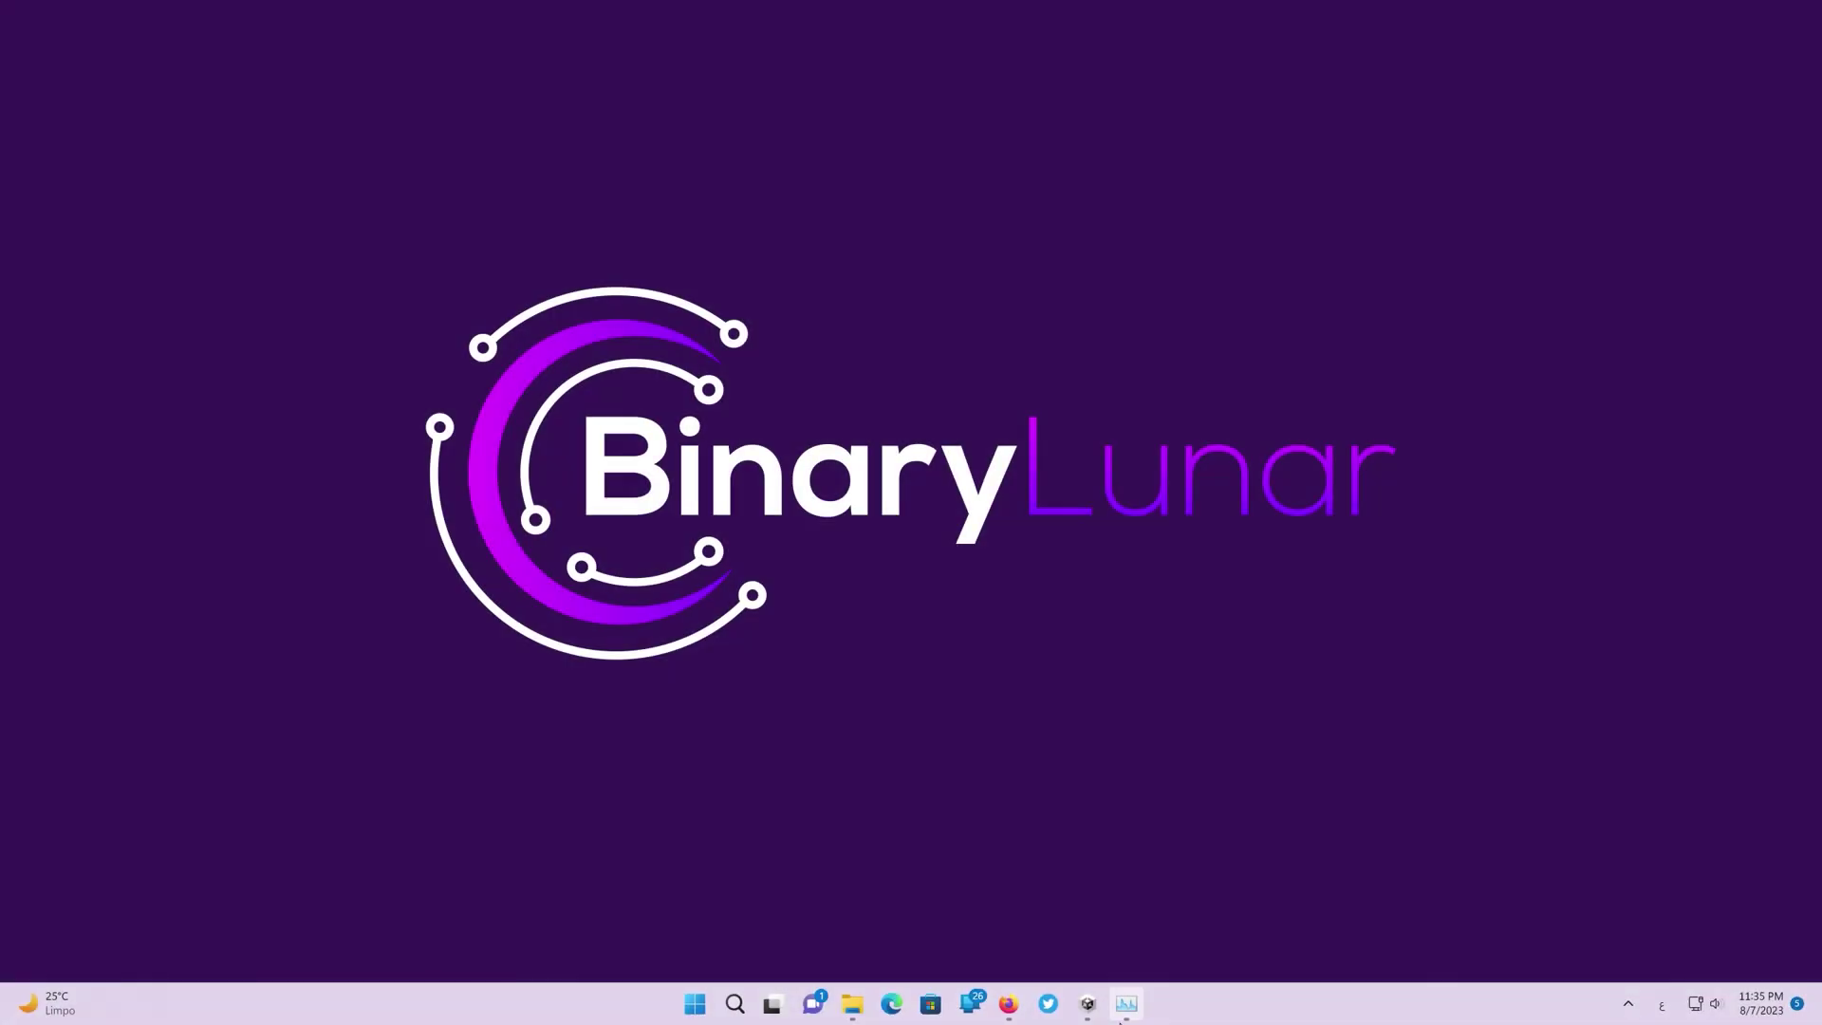
Switch to Unity Hub and start a new project with editor version 2021.3.23f1
click(1084, 1012)
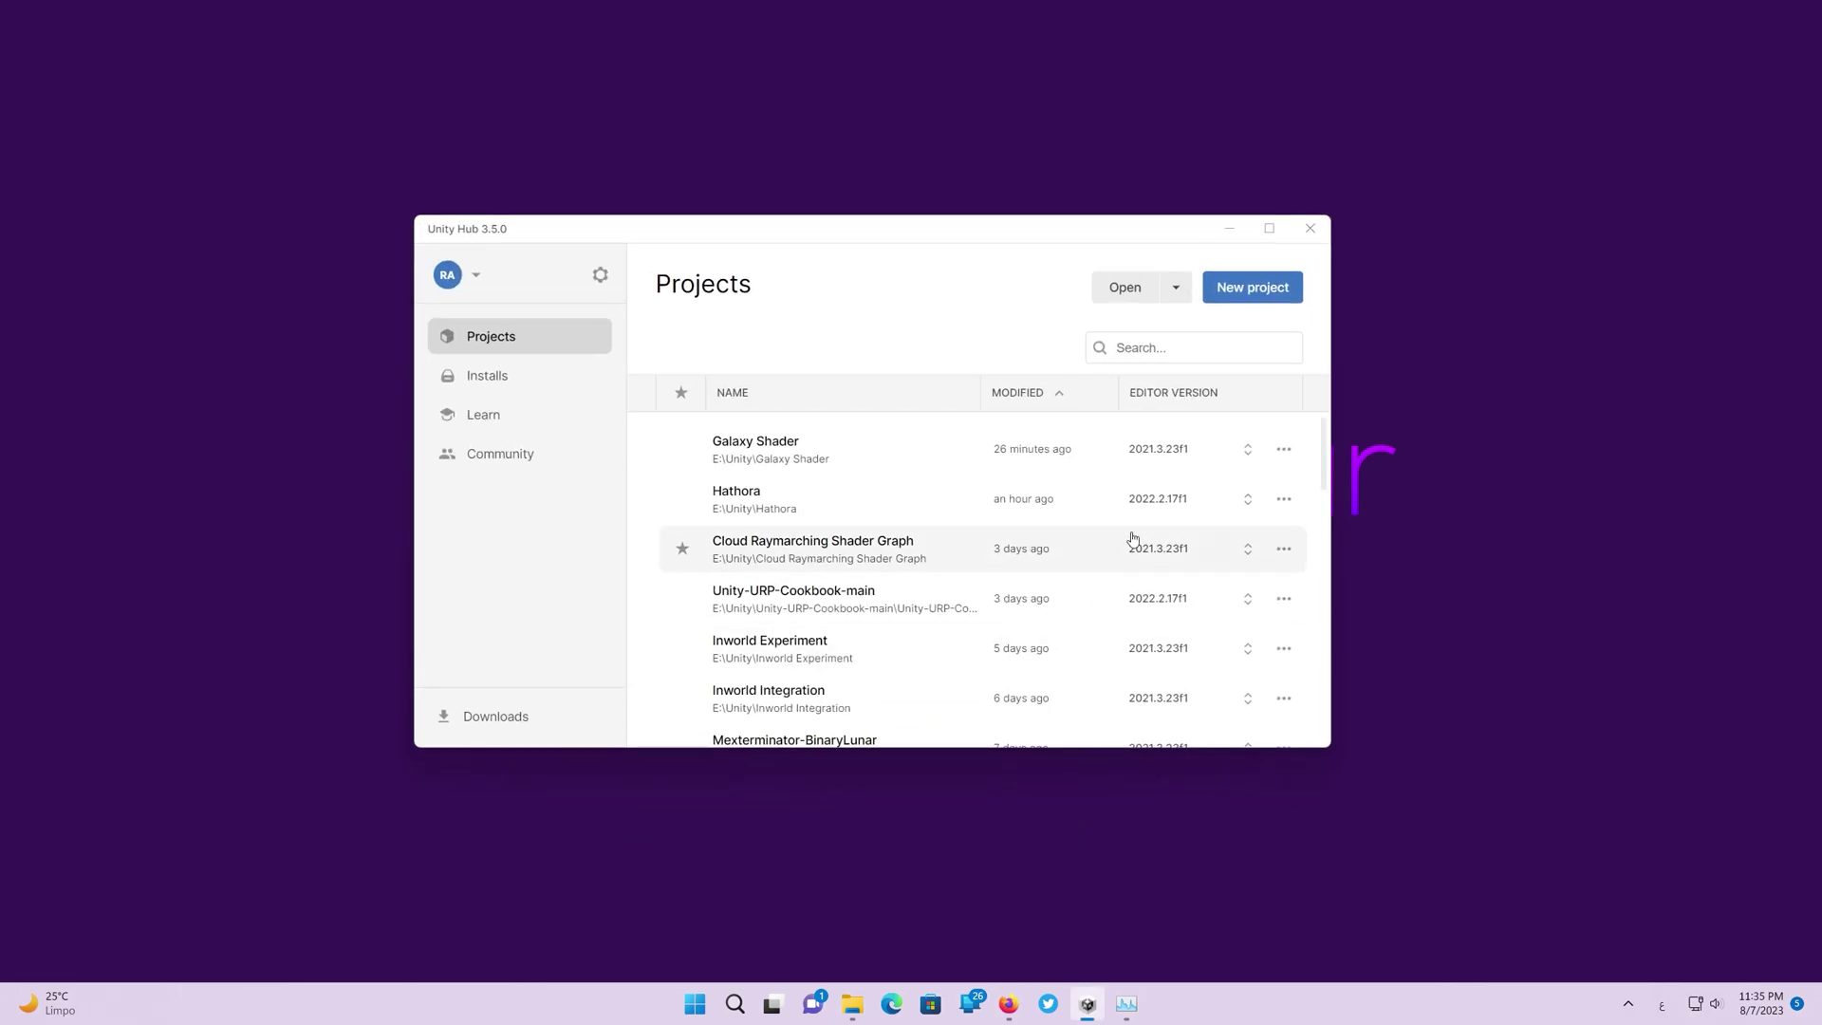
click(1266, 295)
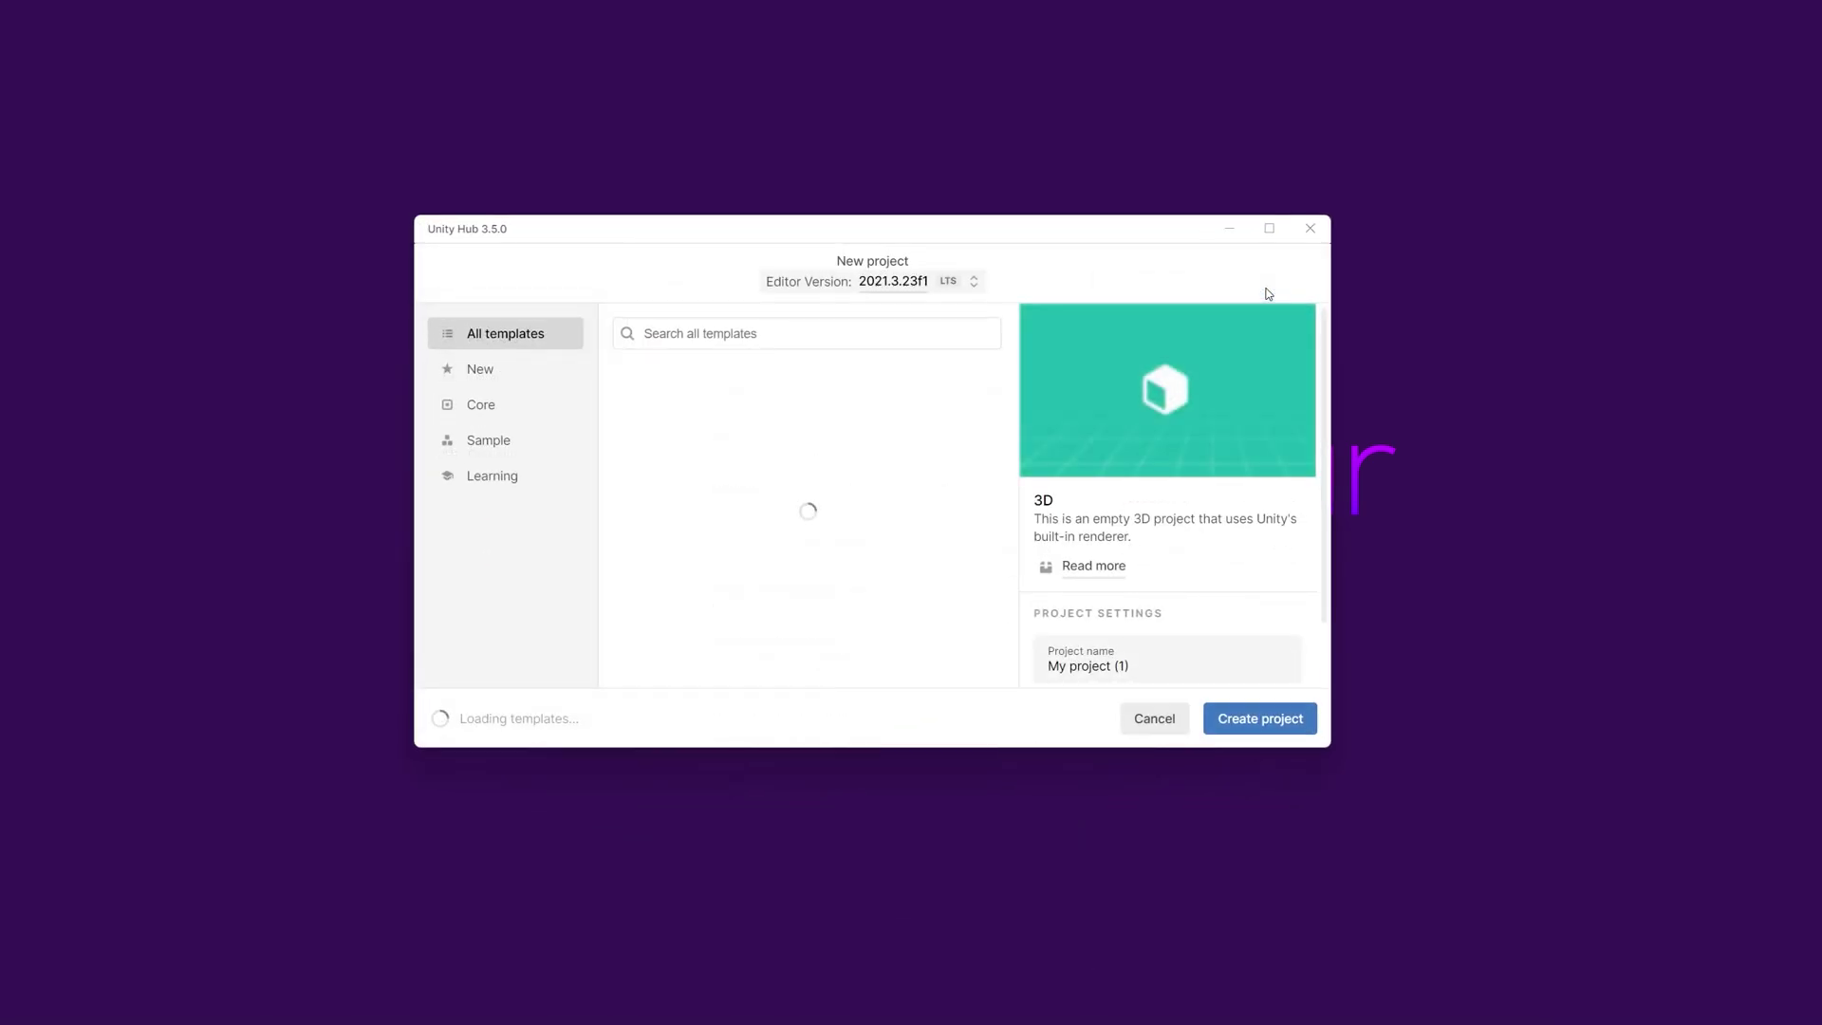
click(914, 282)
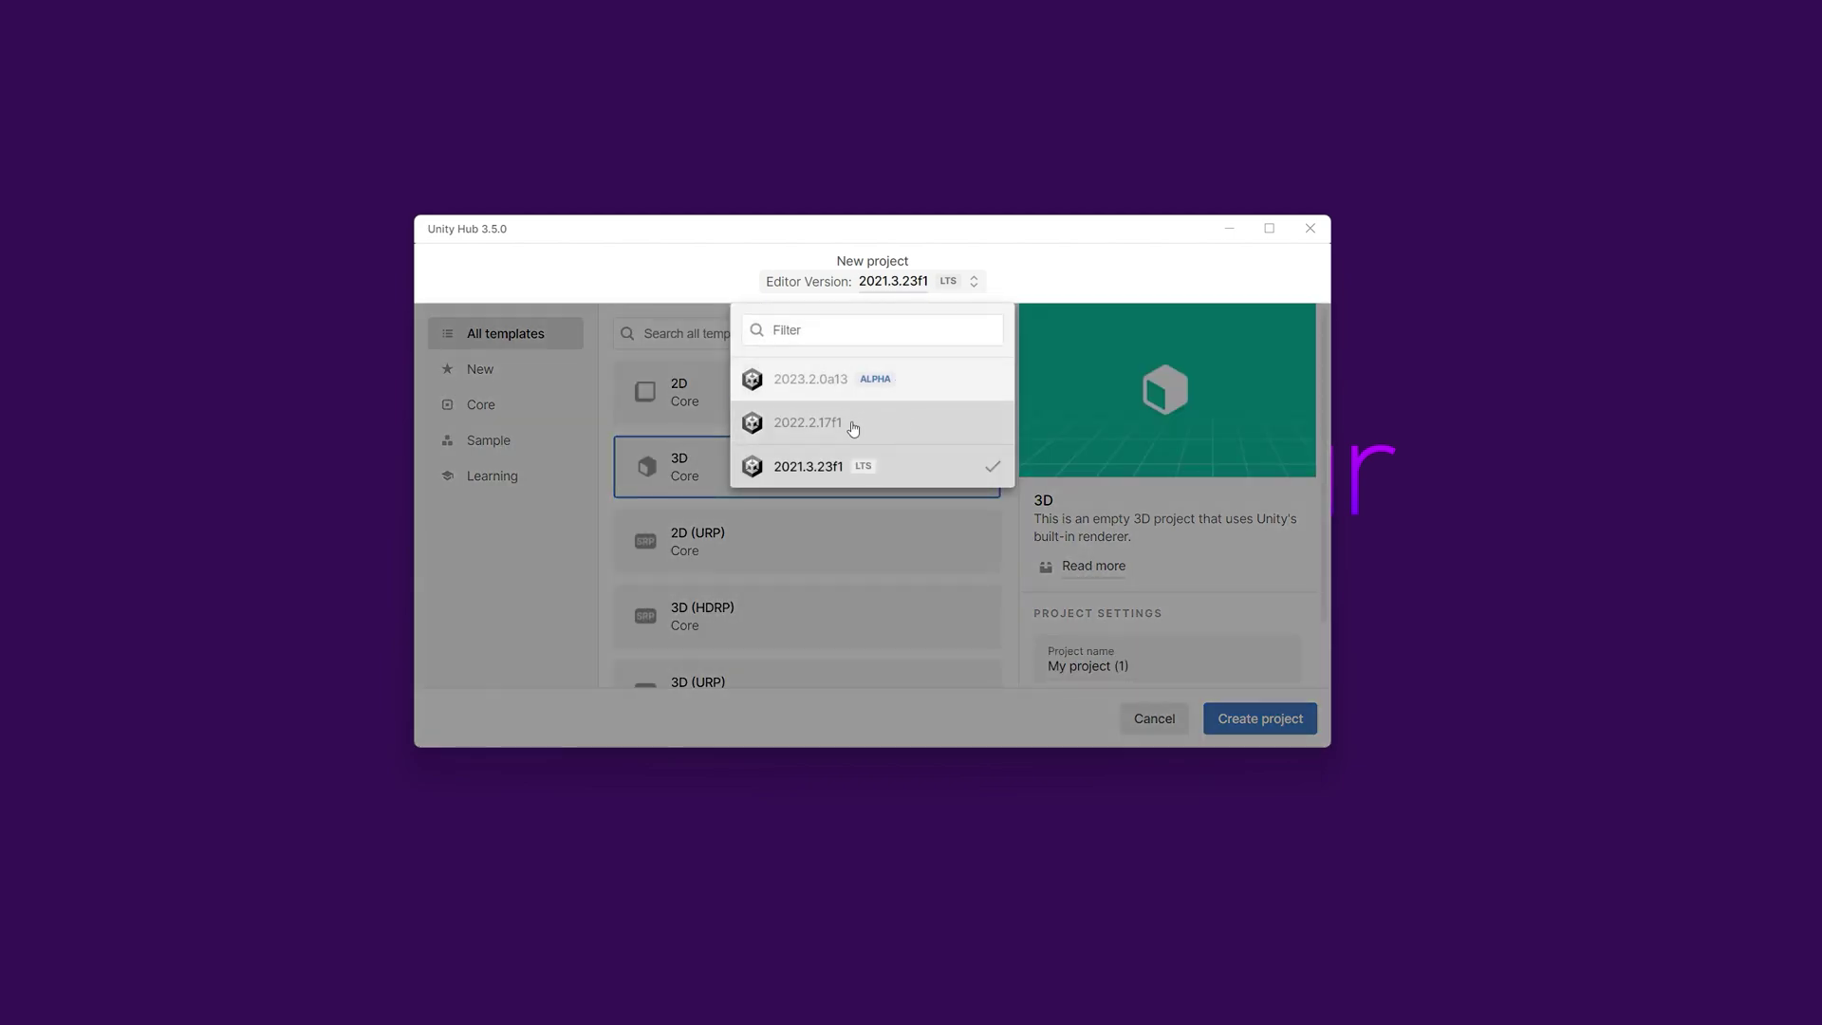
click(860, 474)
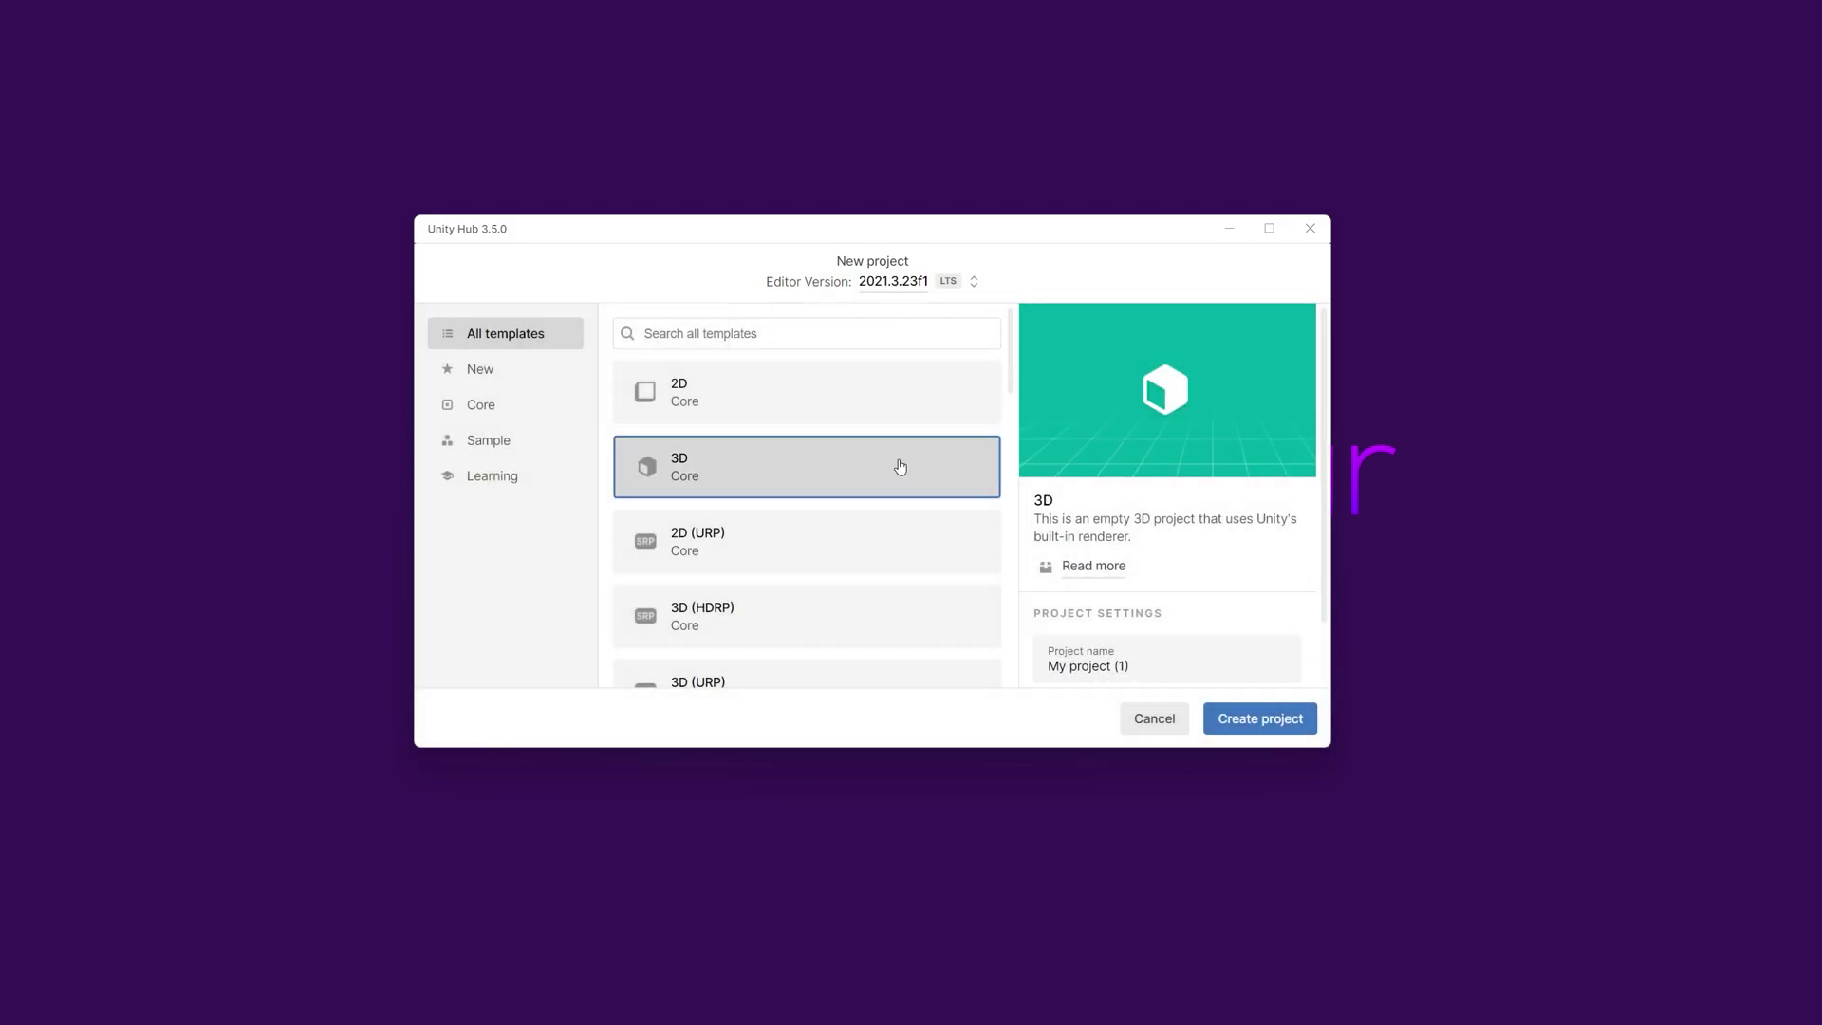
Create the project from the 3D (URP) template with the name Starfield Shader
scroll(889, 470, down, 1)
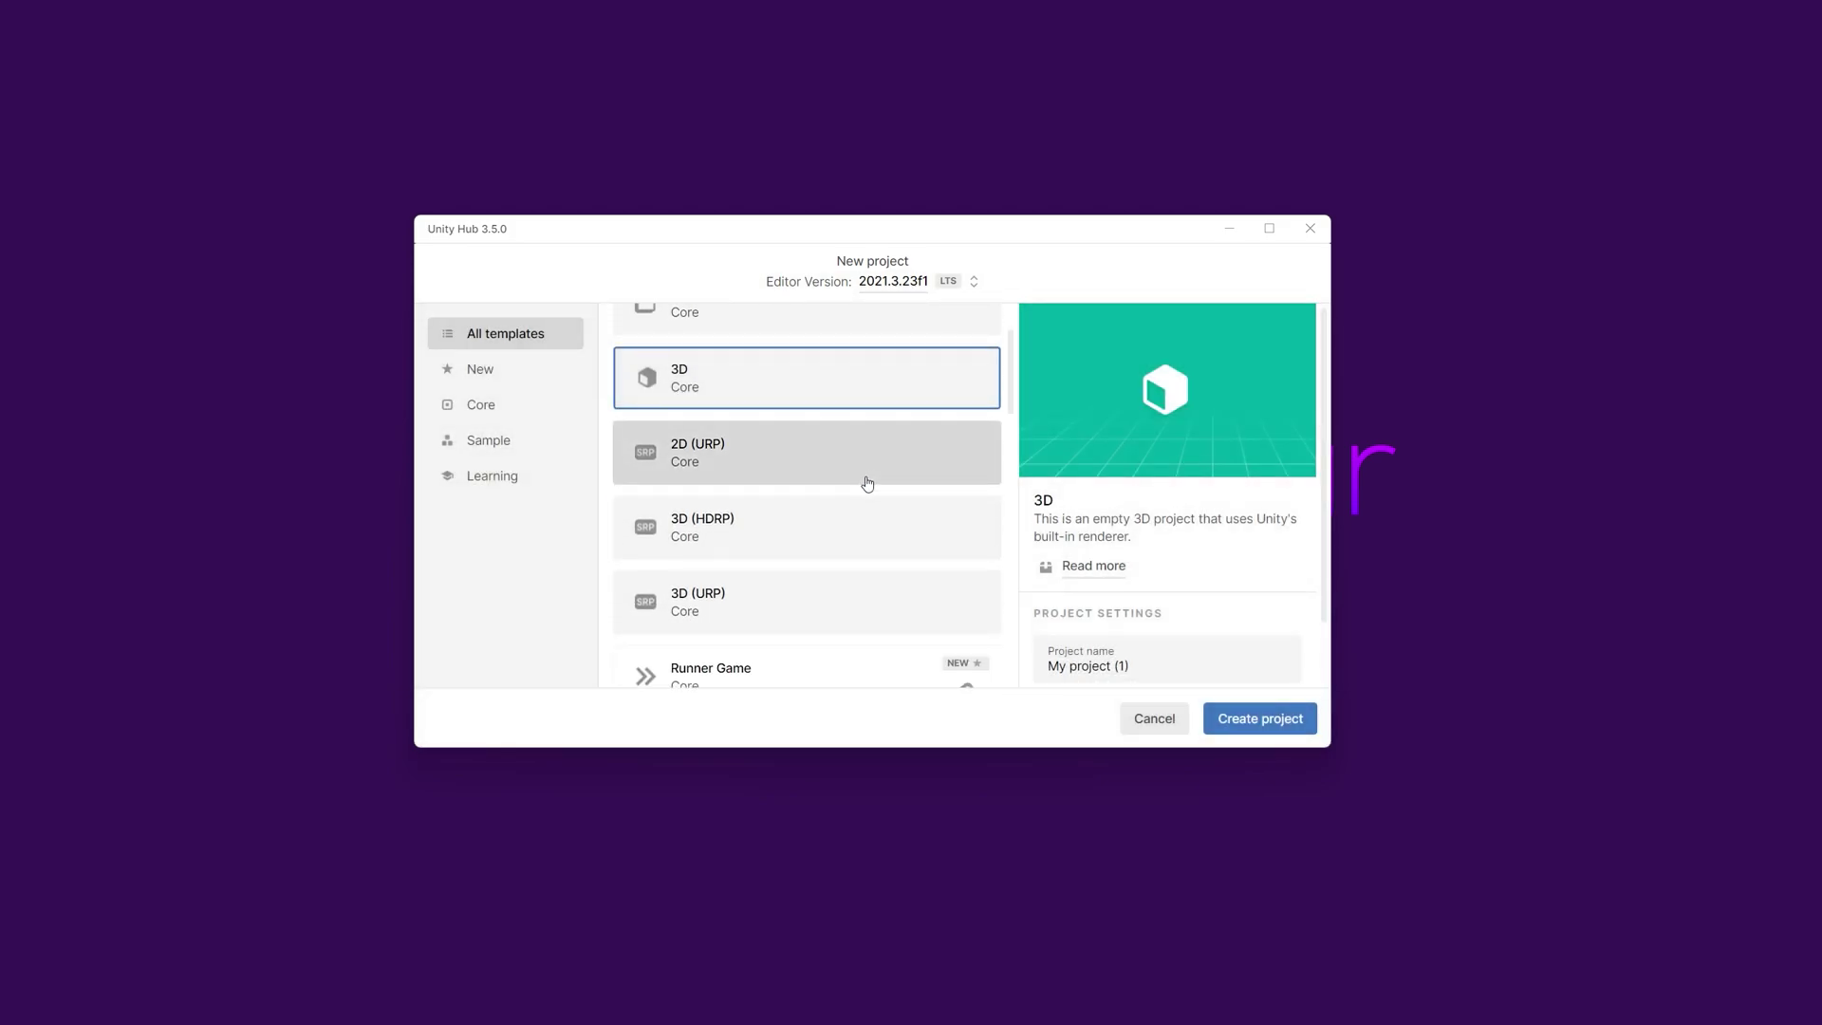
scroll(815, 566, down, 1)
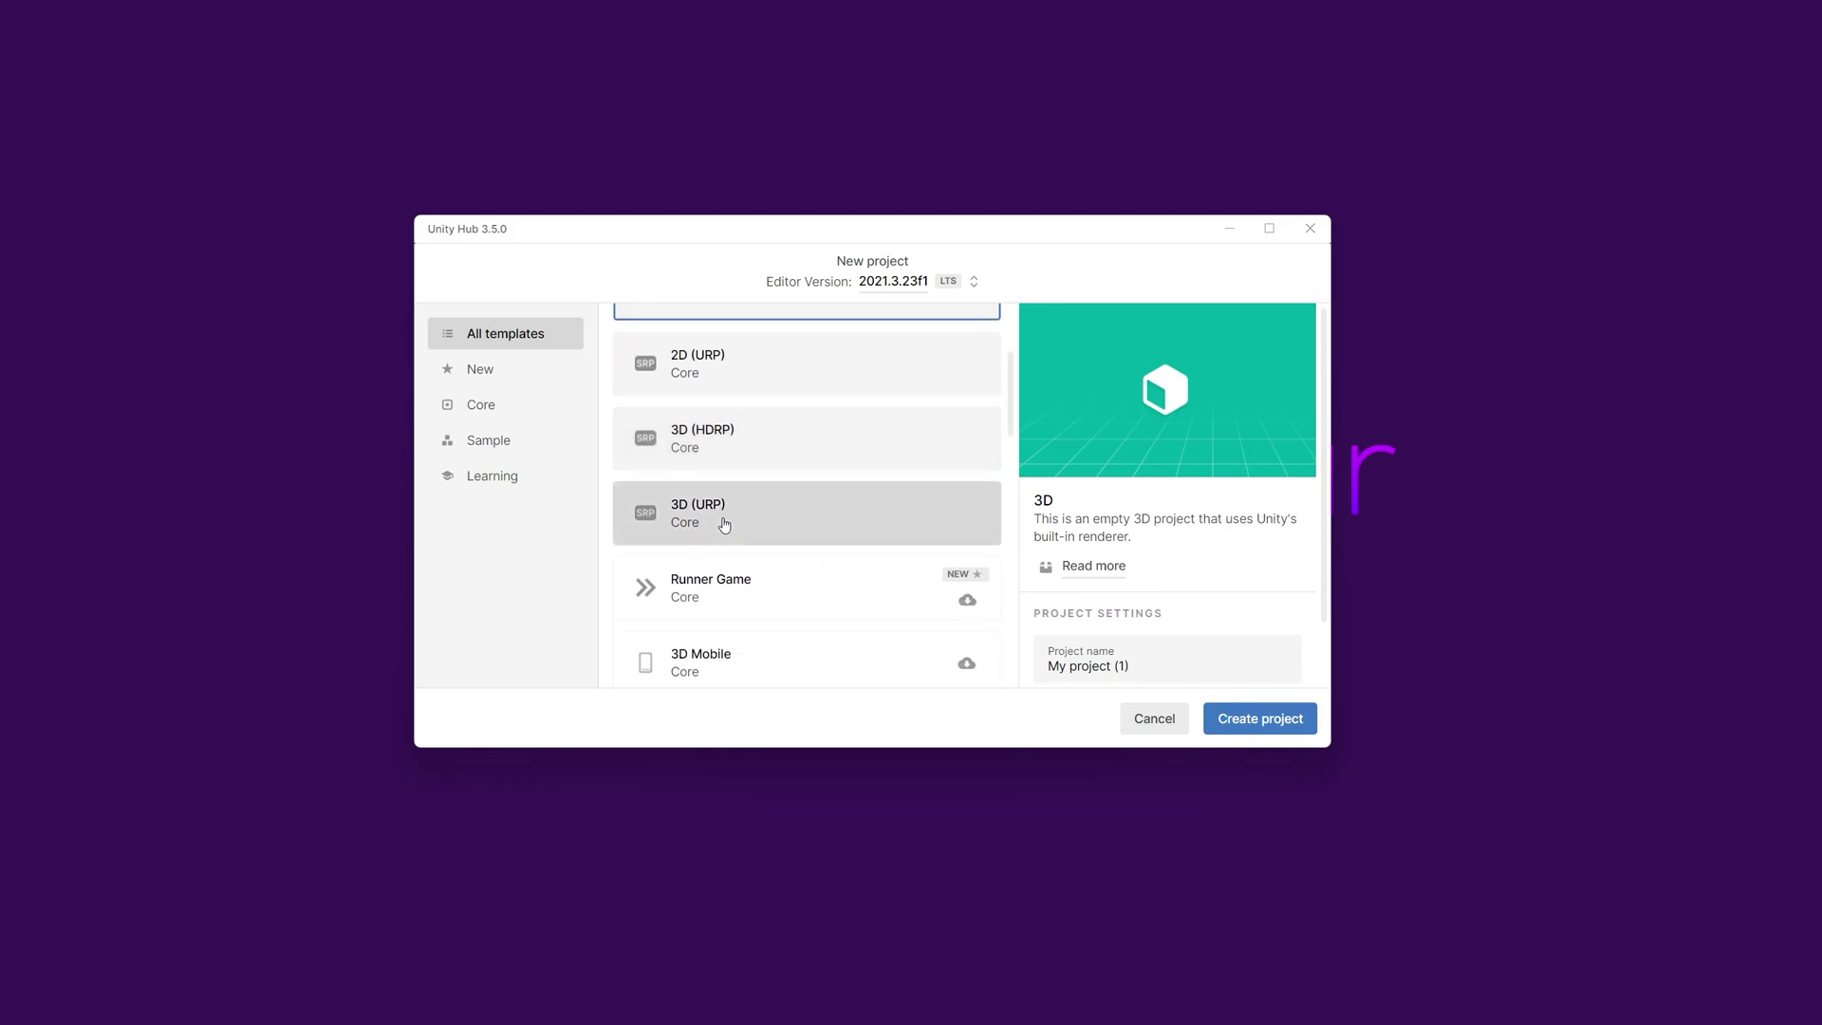
click(724, 524)
scroll(1159, 599, down, 1)
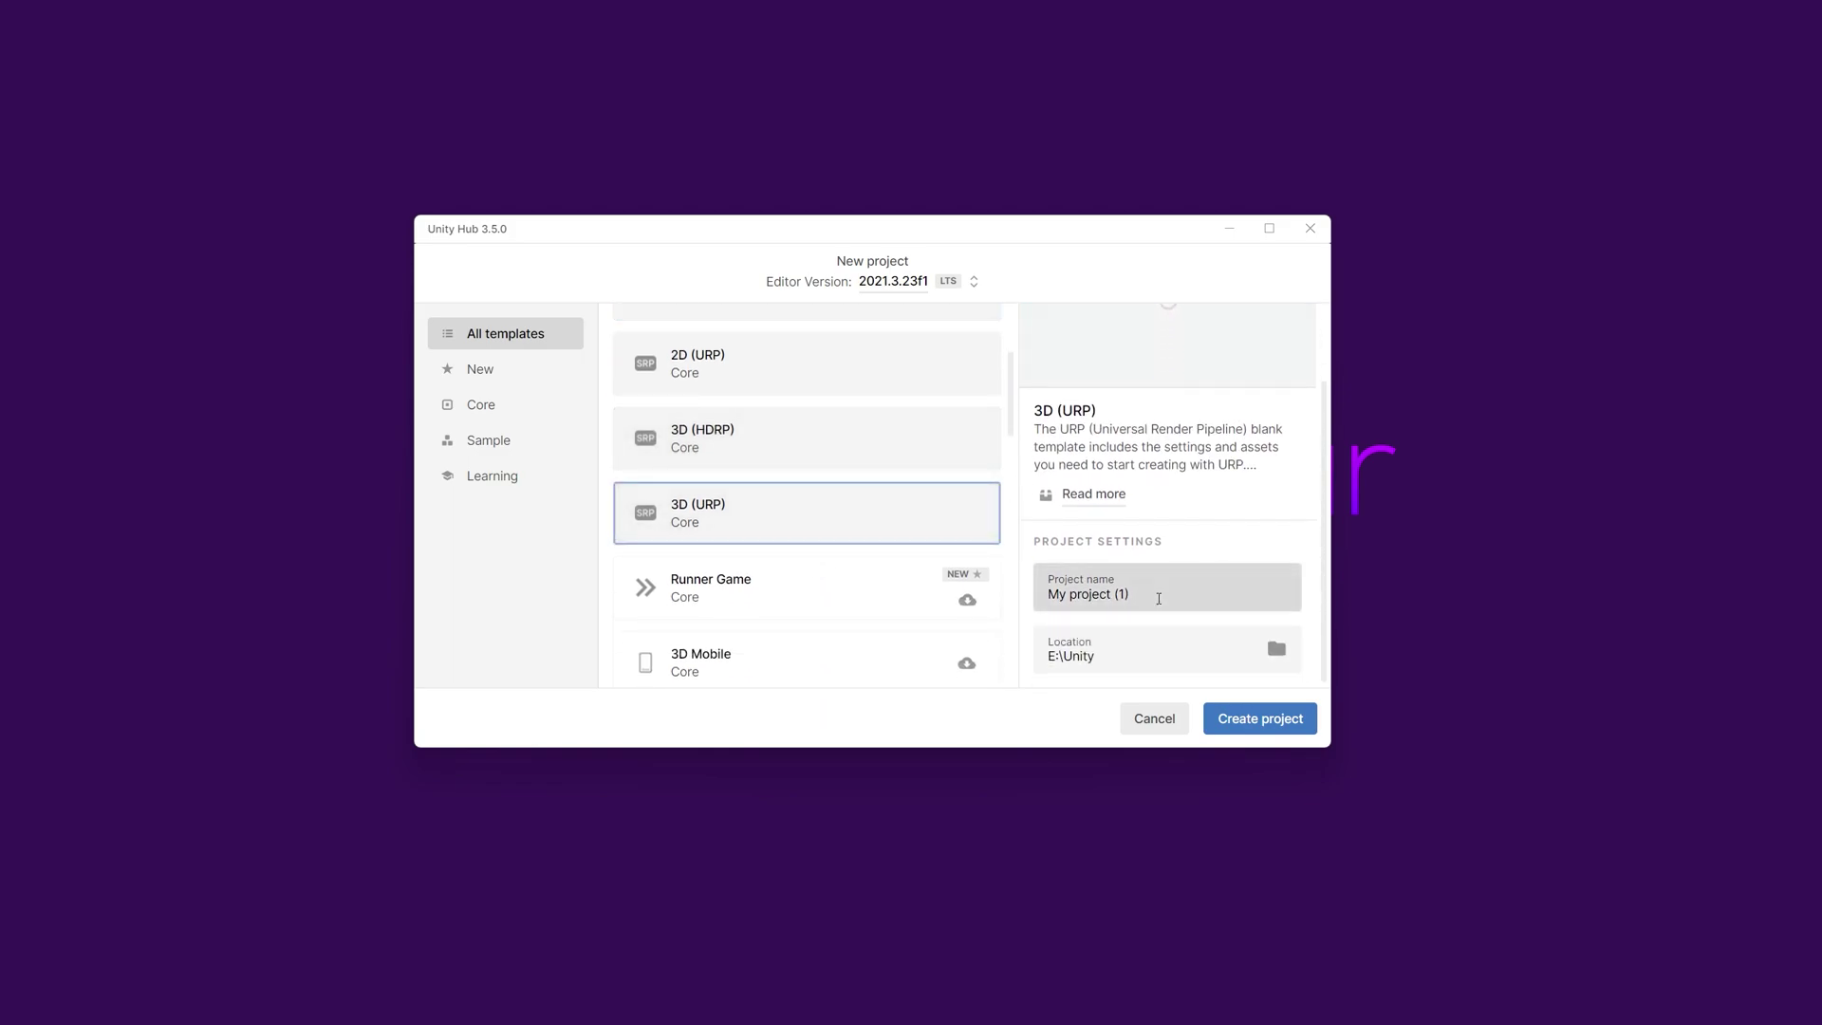
triple_click(1159, 599)
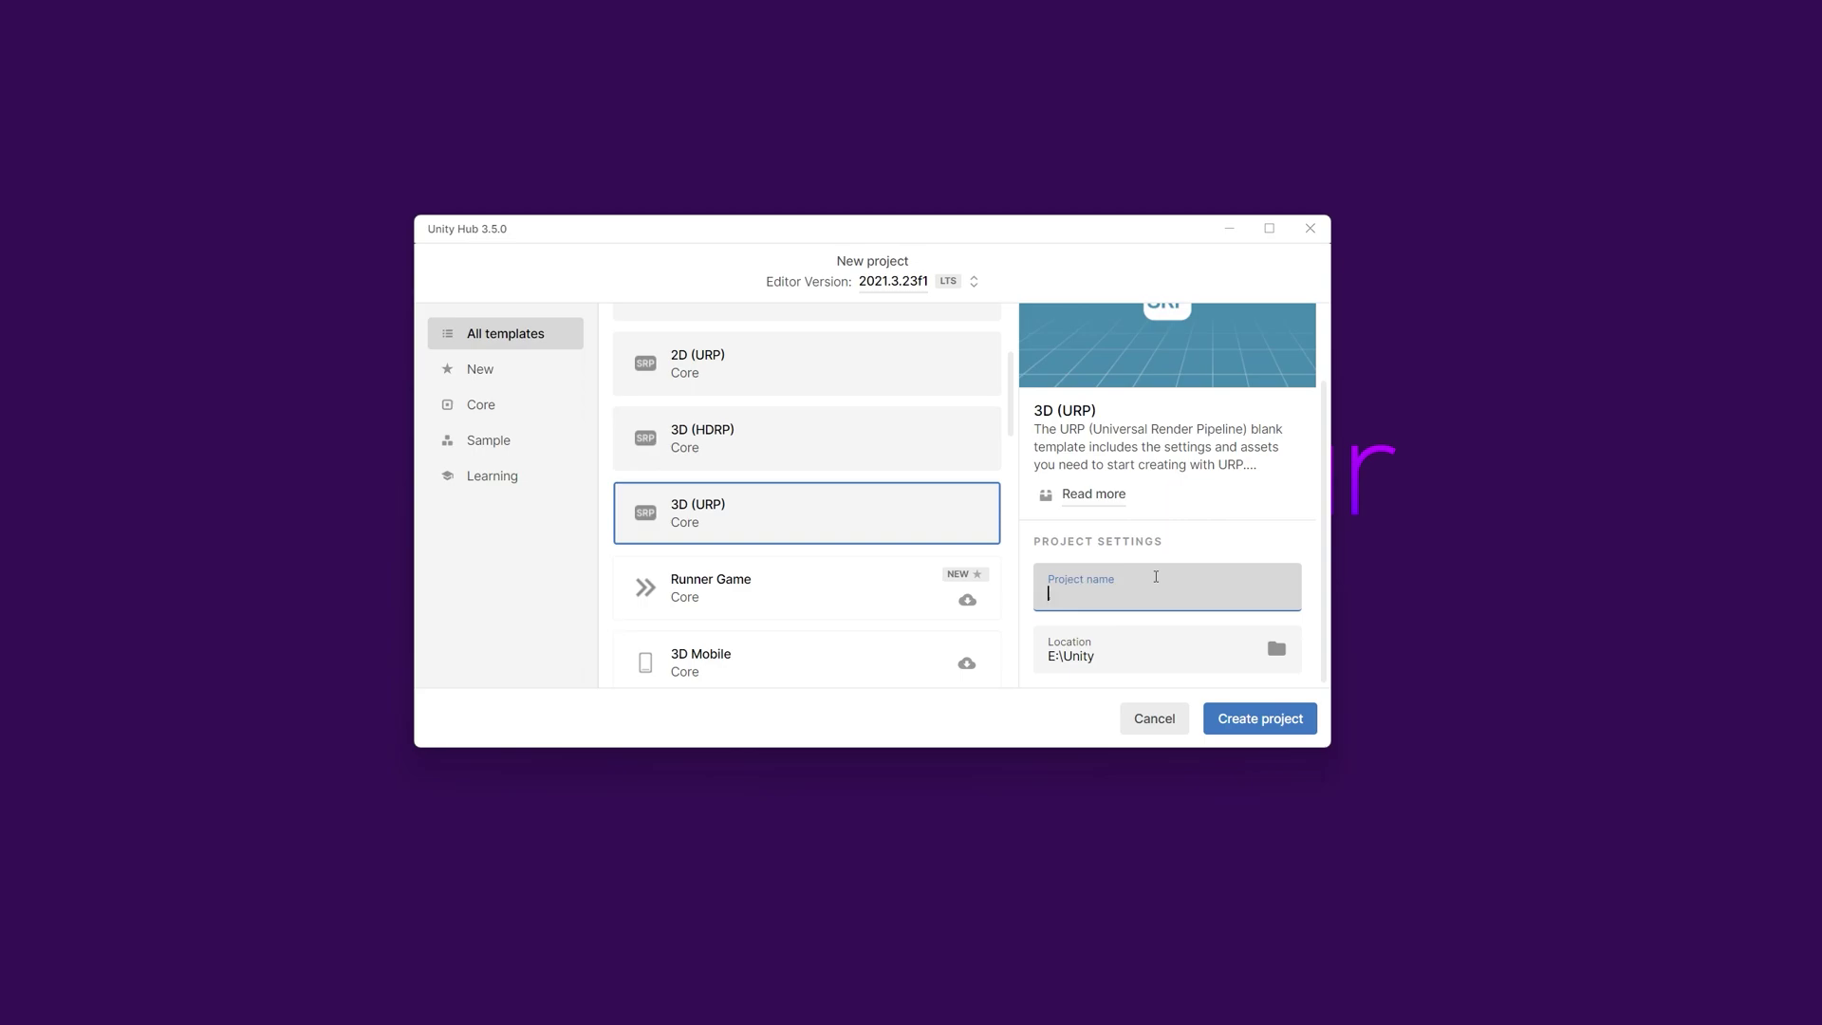
text(Start)
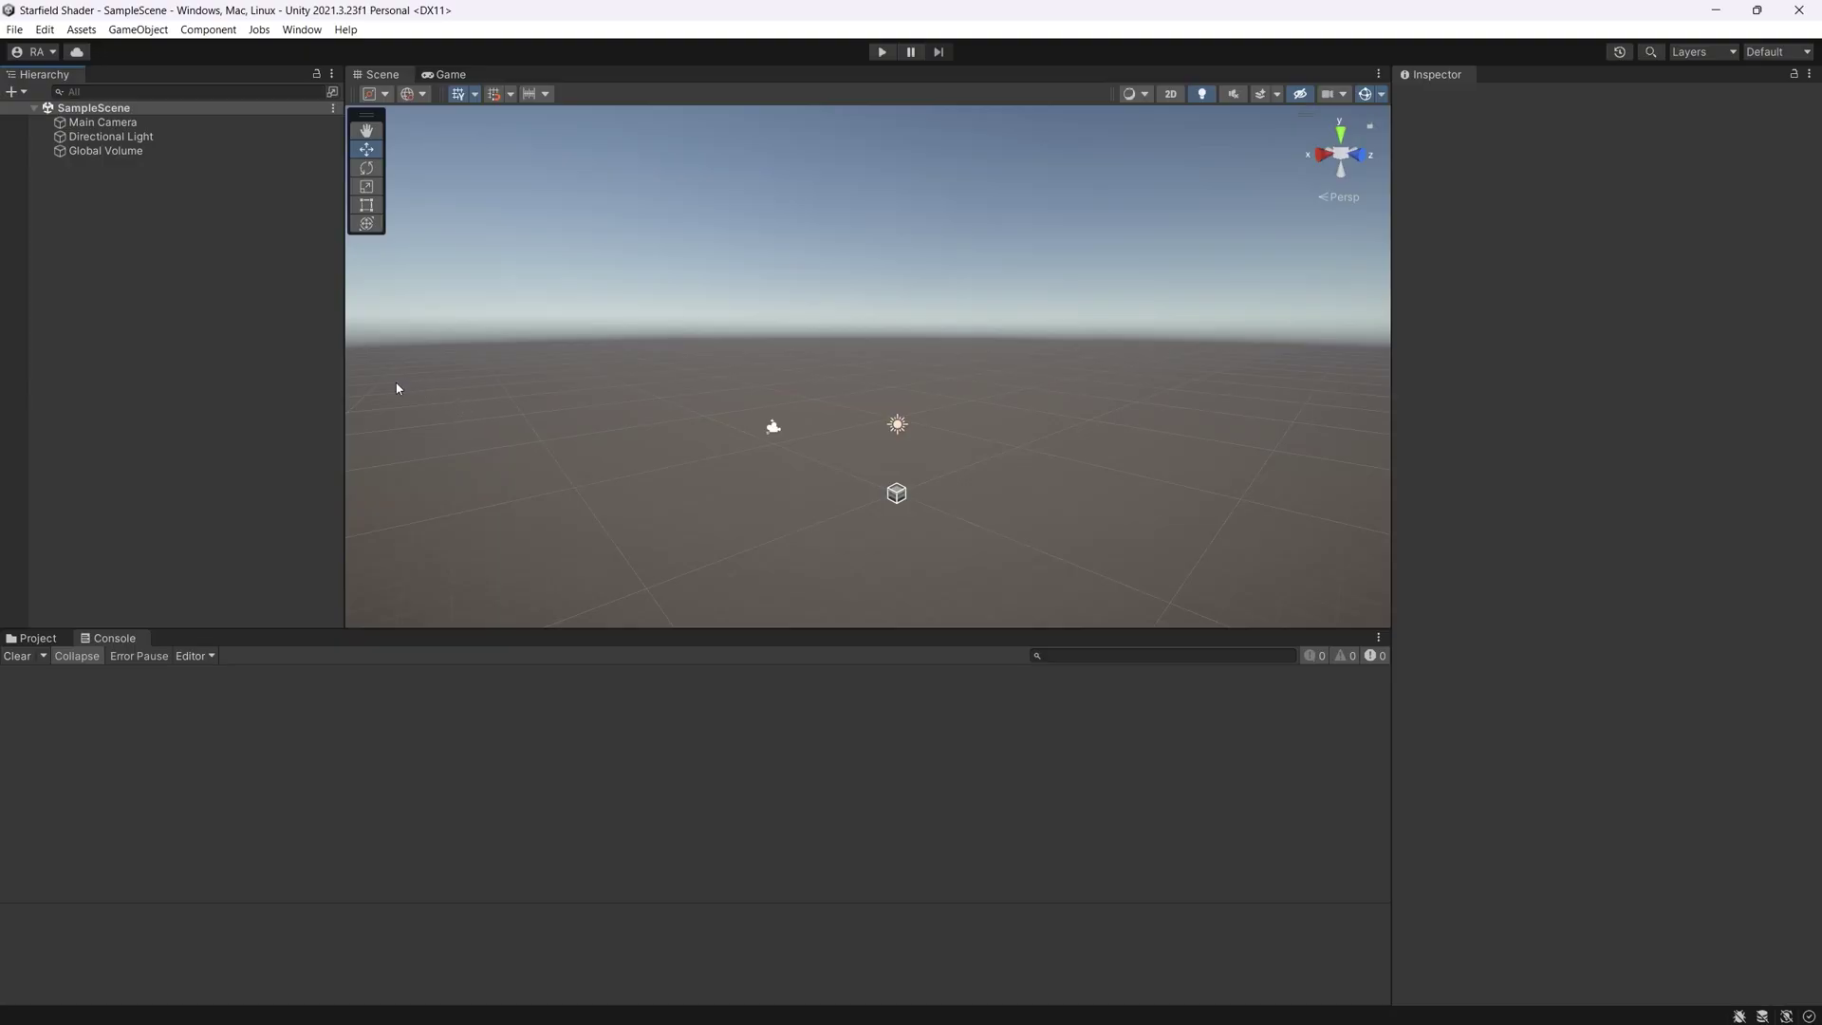
Examine the Tonemapping, Bloom and Vignette override settings of the scene's Global Volume
click(114, 152)
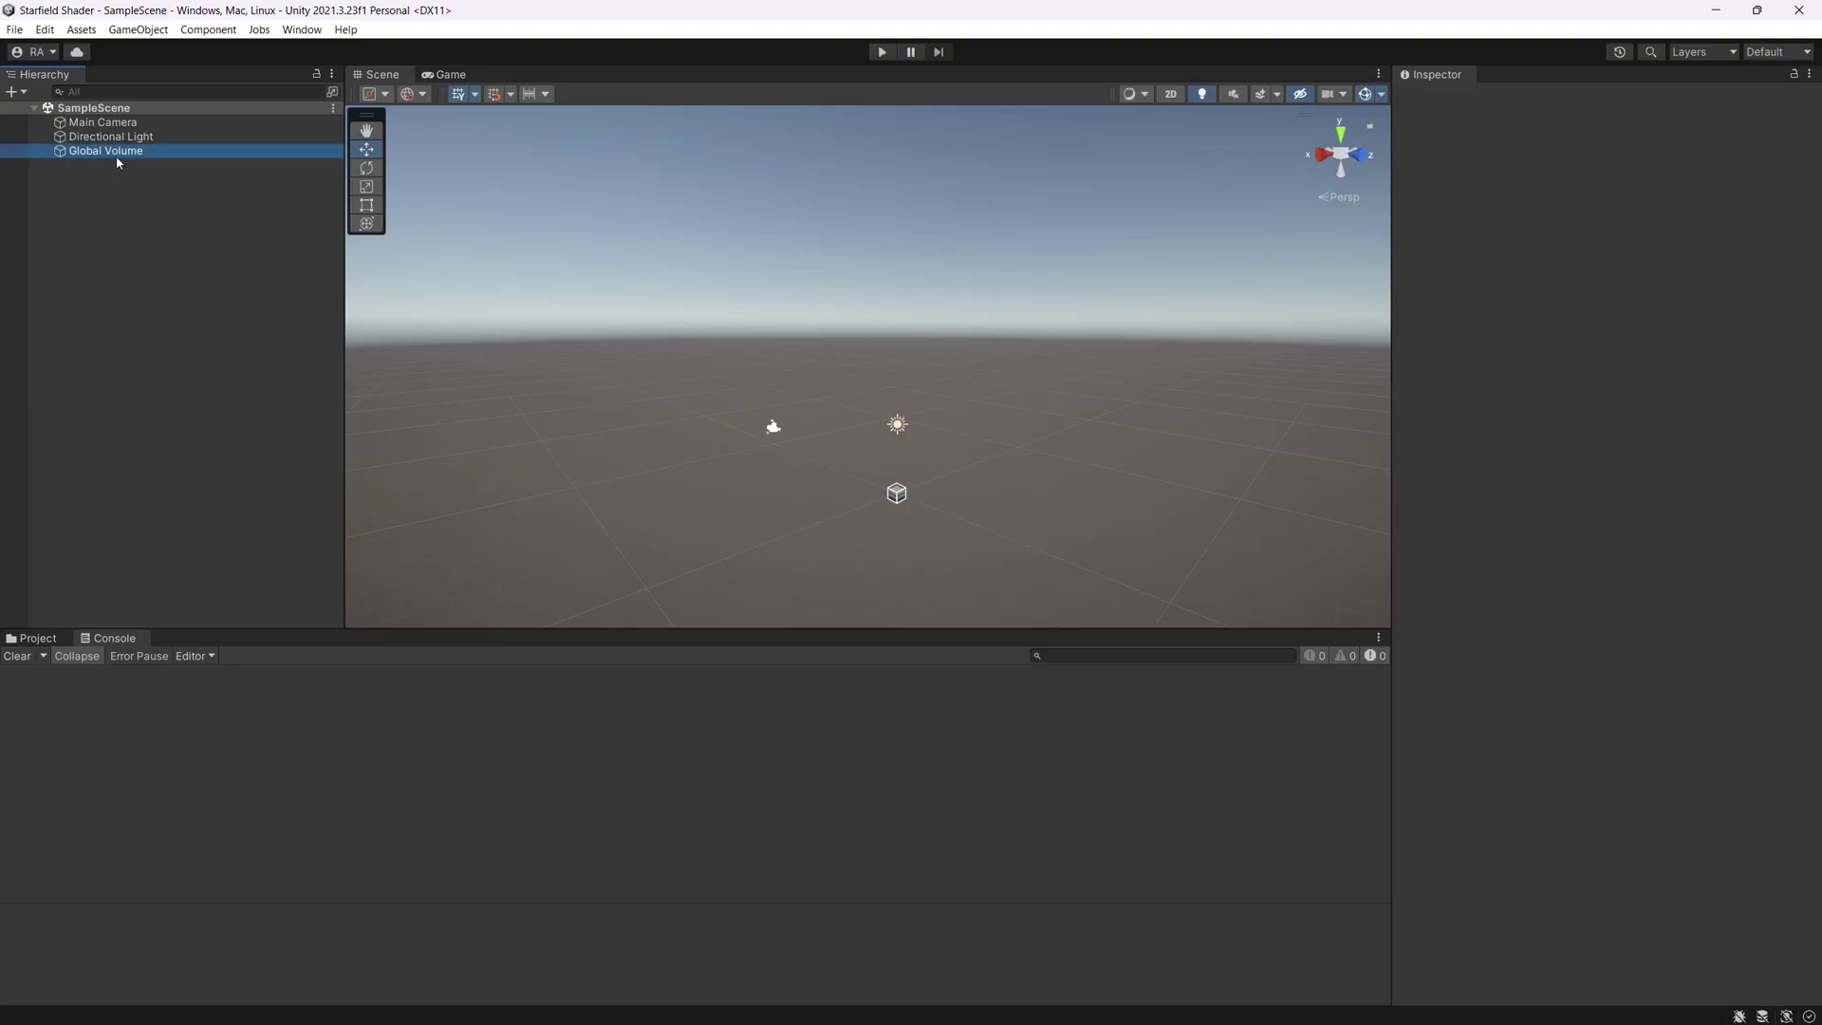
click(1506, 328)
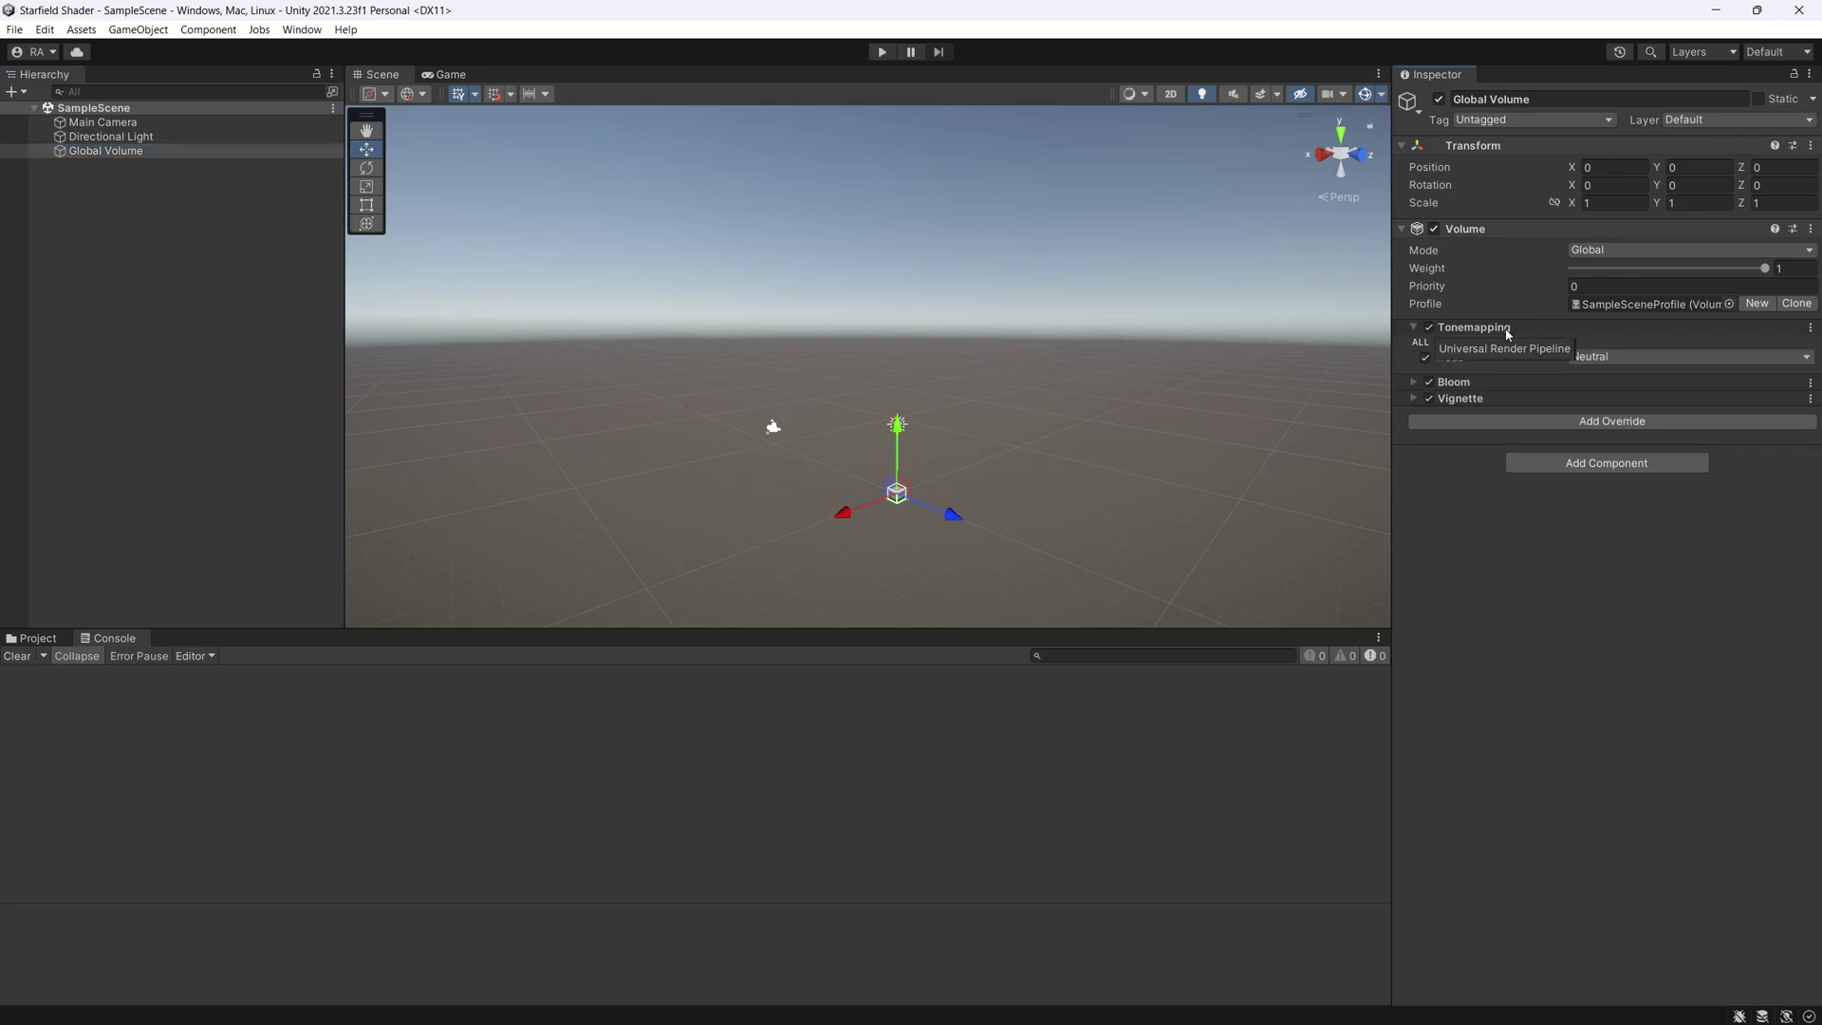
click(1513, 384)
click(1501, 630)
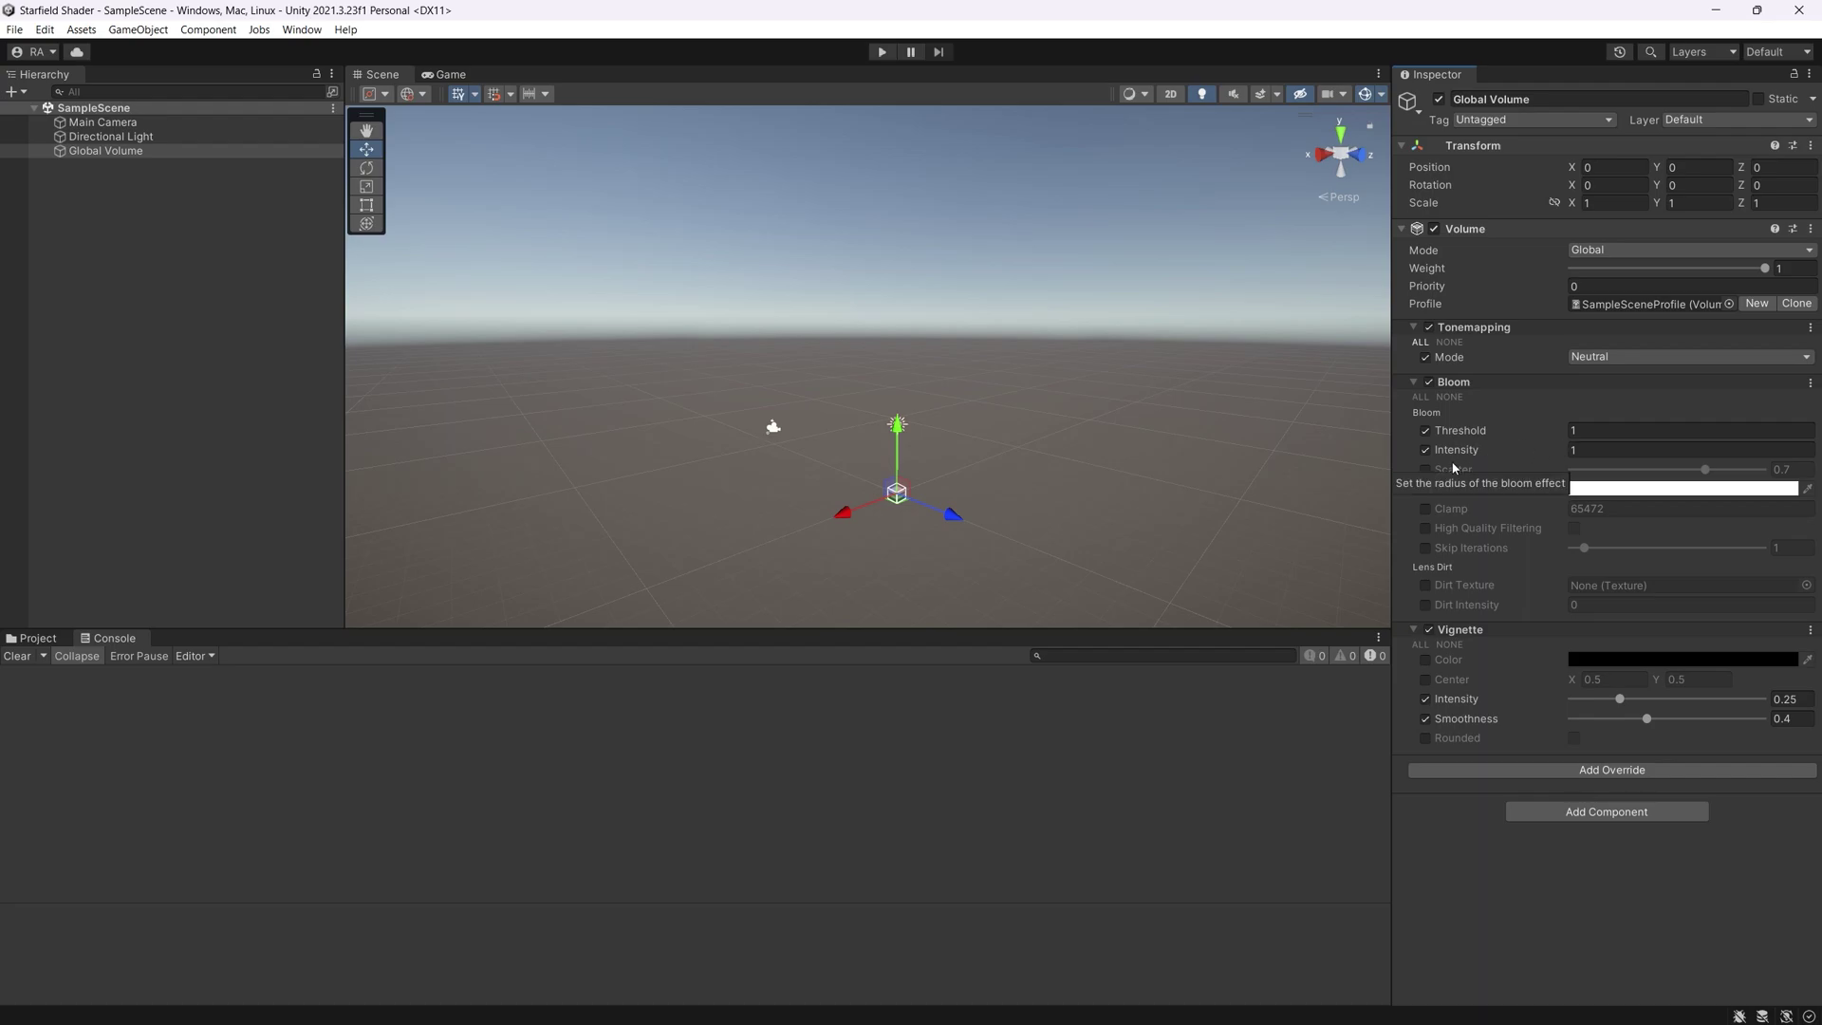
Create a URP Unlit Shader Graph named StarfieldShader in the project's Assets folder
click(33, 638)
click(760, 756)
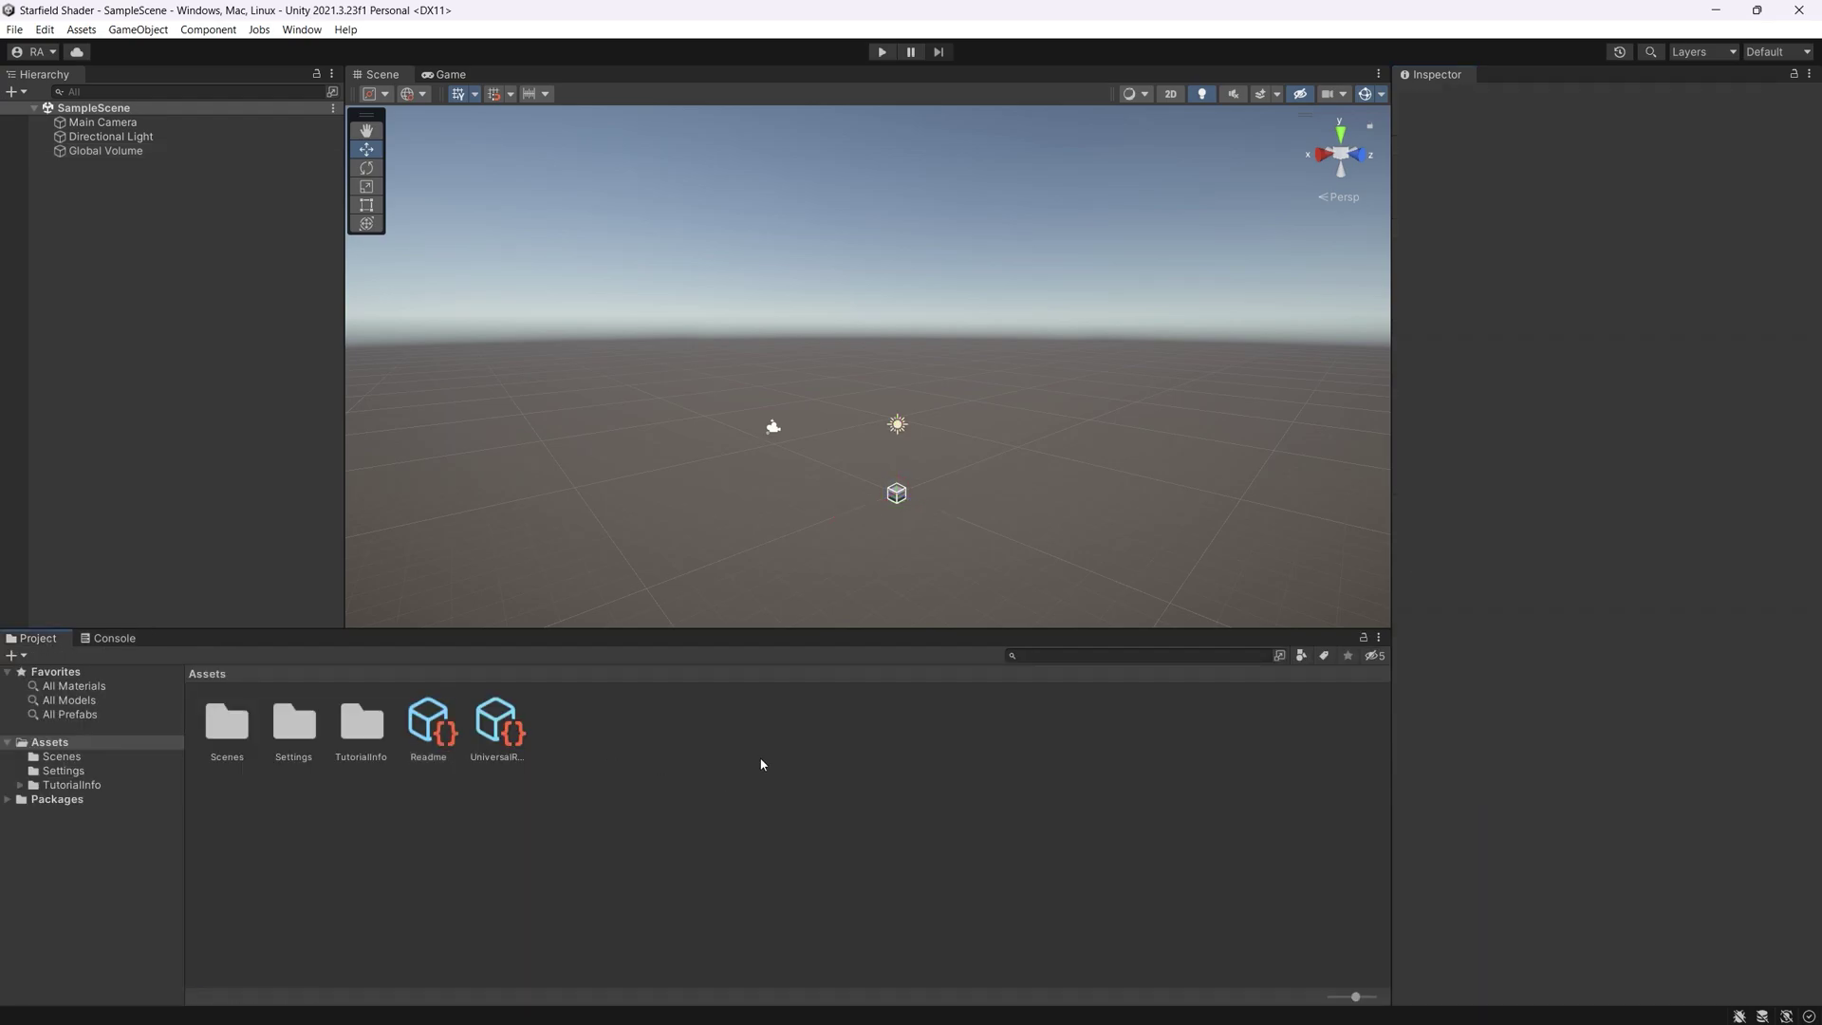
right_click(731, 732)
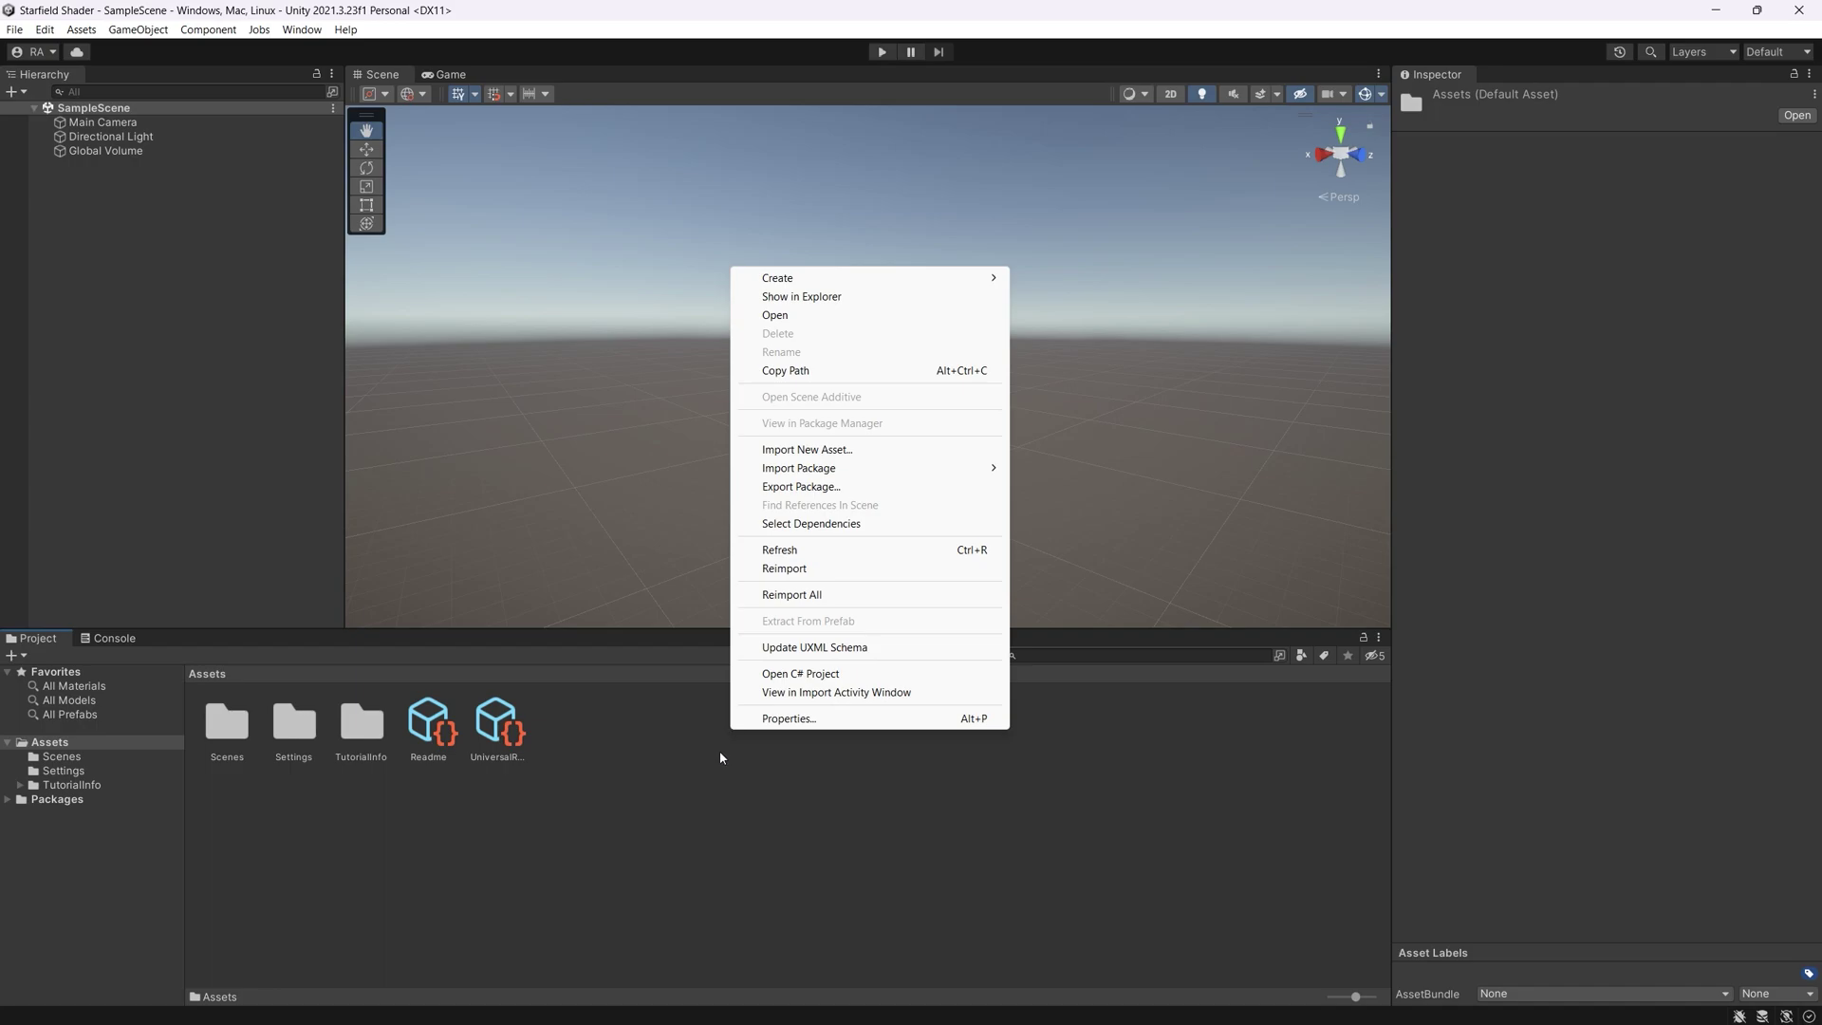
mouse_move(858, 285)
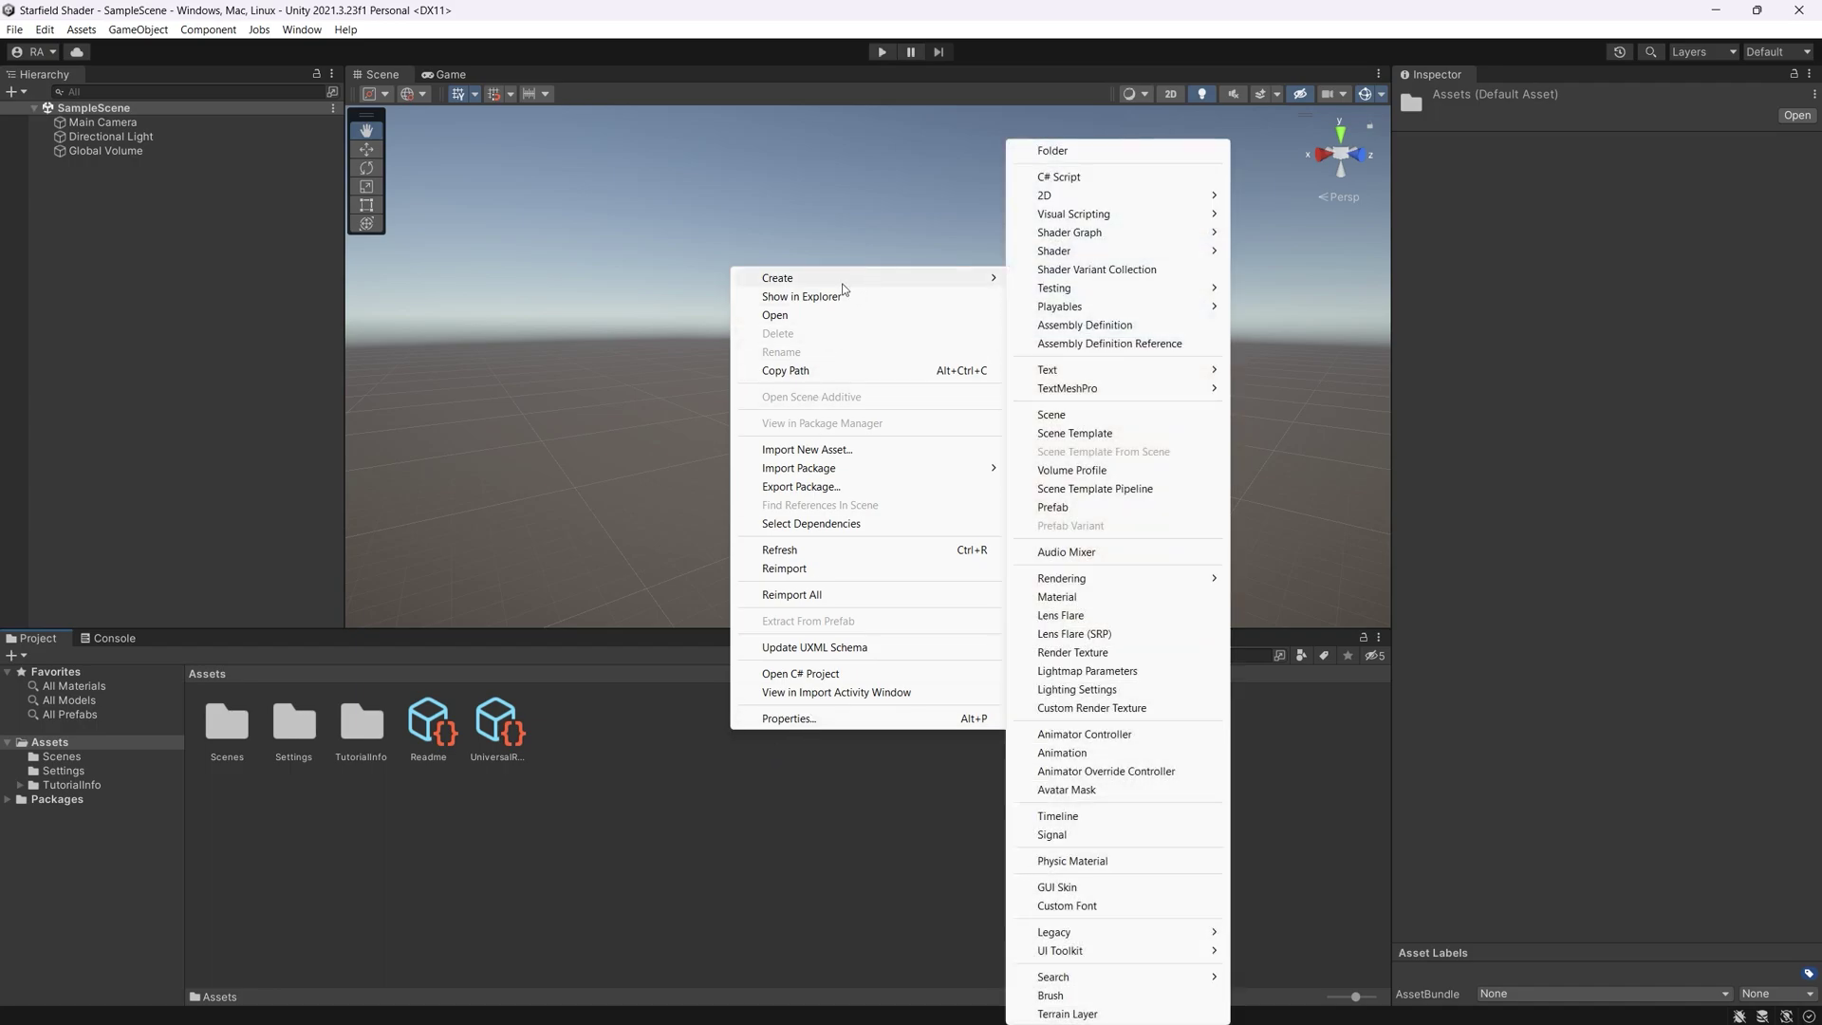
mouse_move(1143, 236)
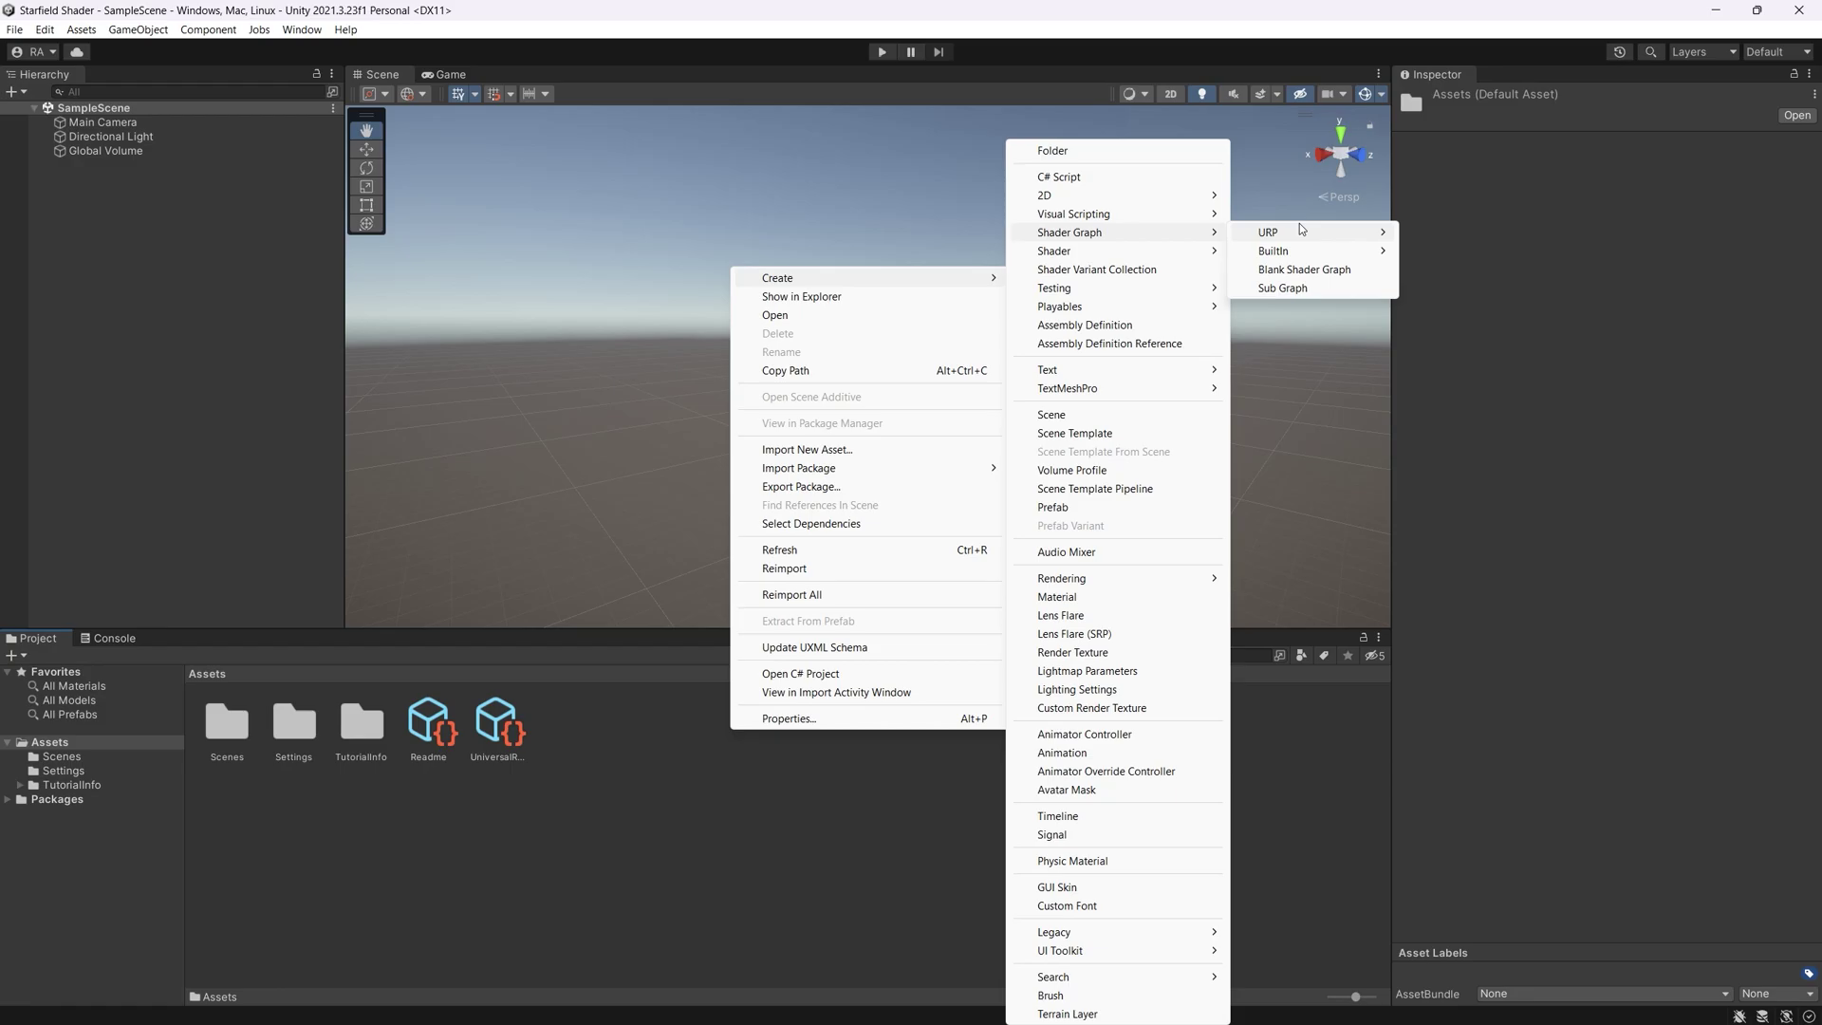
mouse_move(1311, 237)
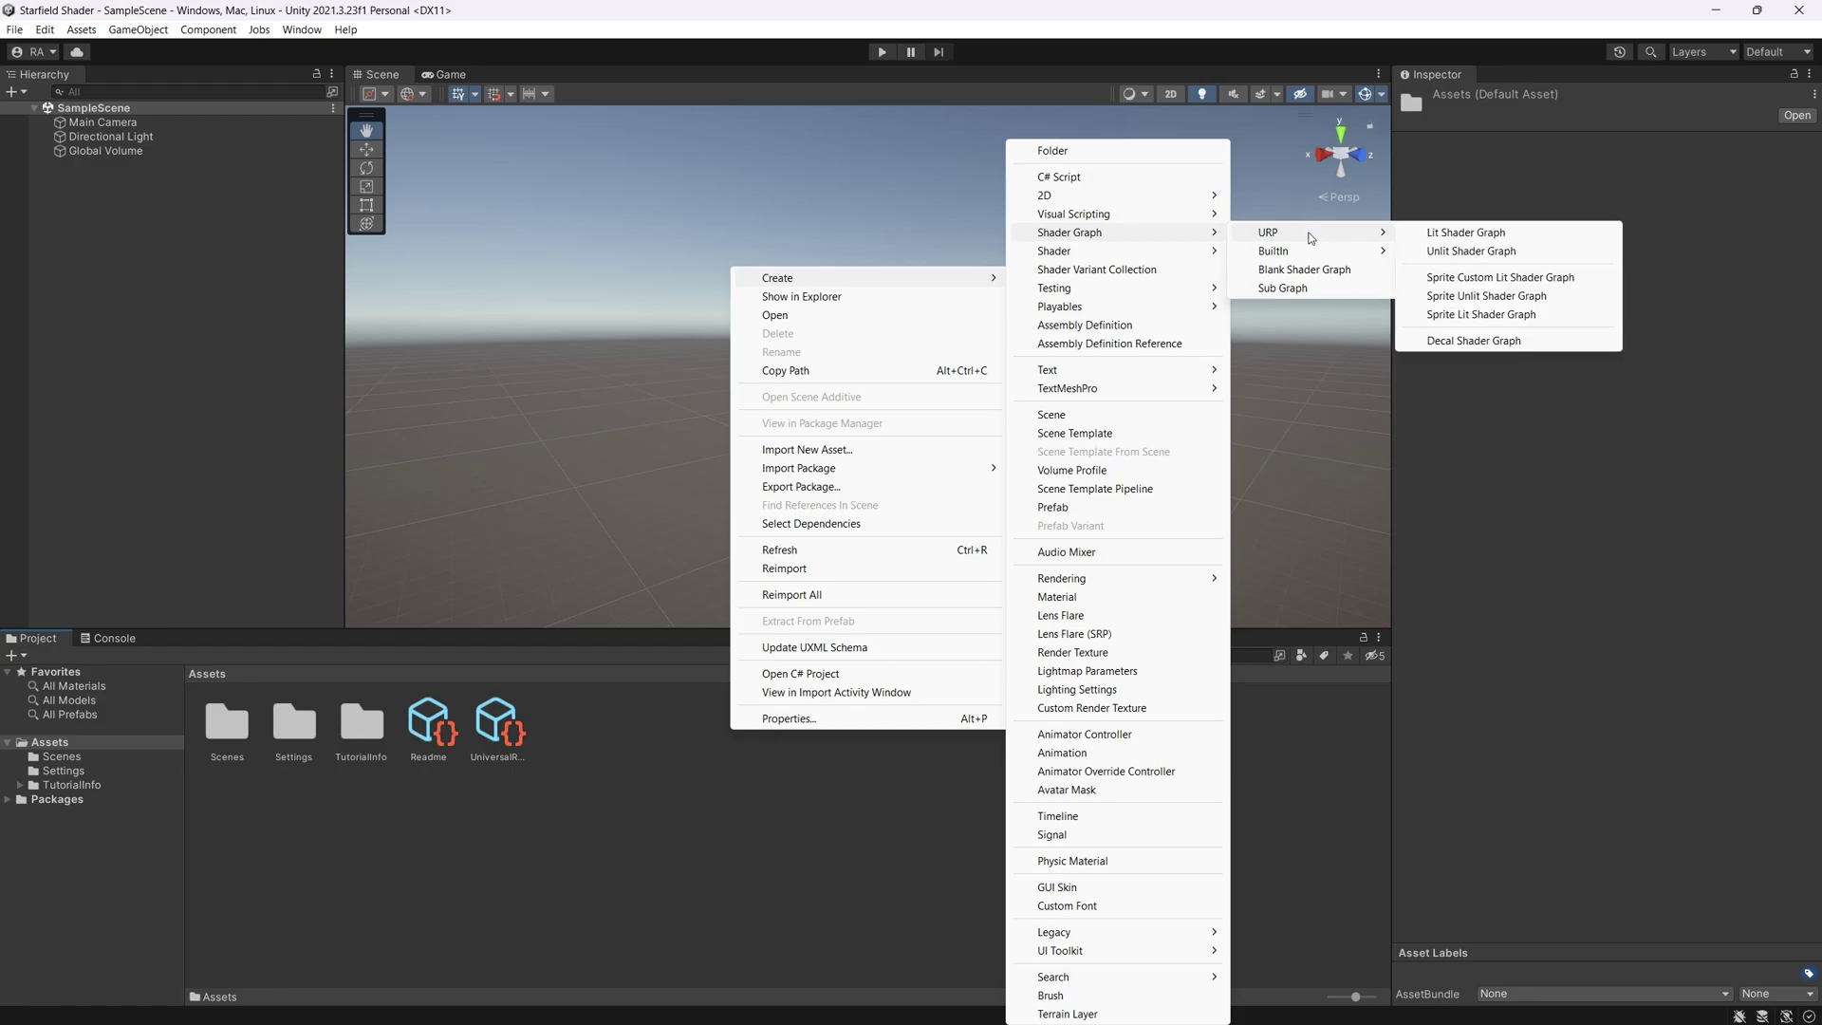
click(1508, 252)
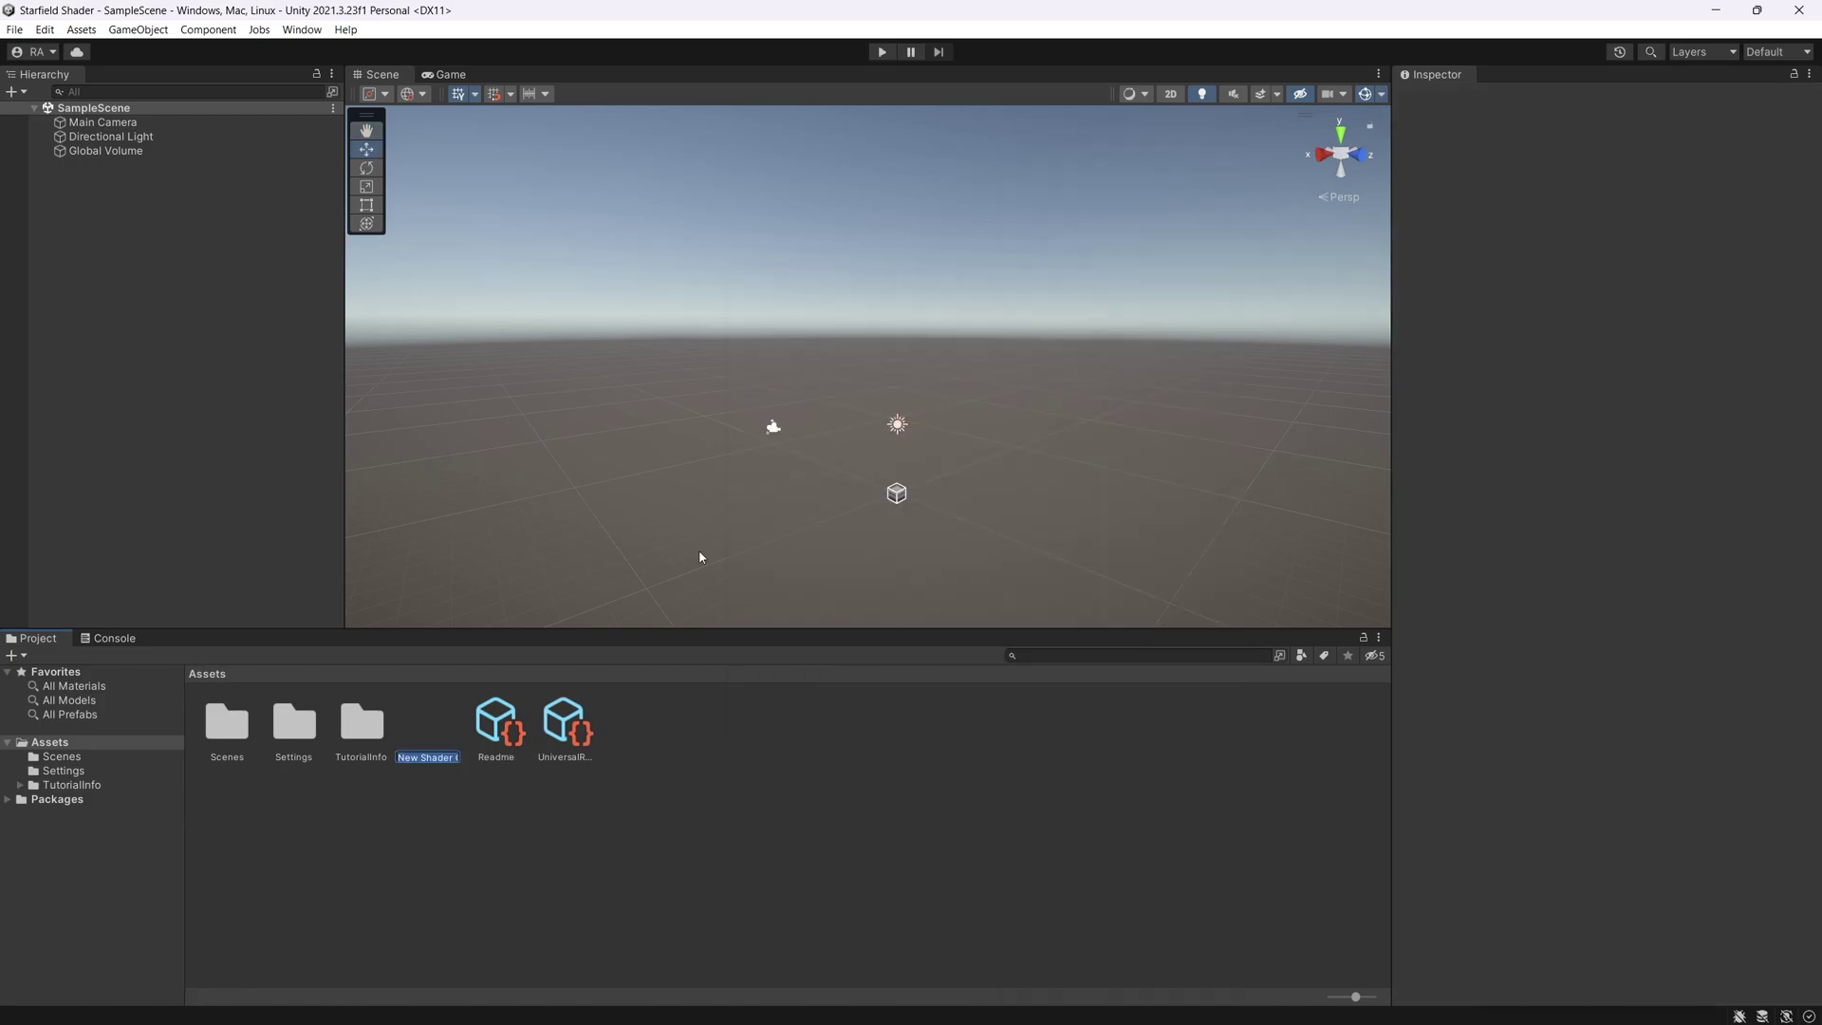
text(StarfieldShader)
key(Return)
Open the StarfieldShader graph for editing and set its color mode to Category
double_click(505, 738)
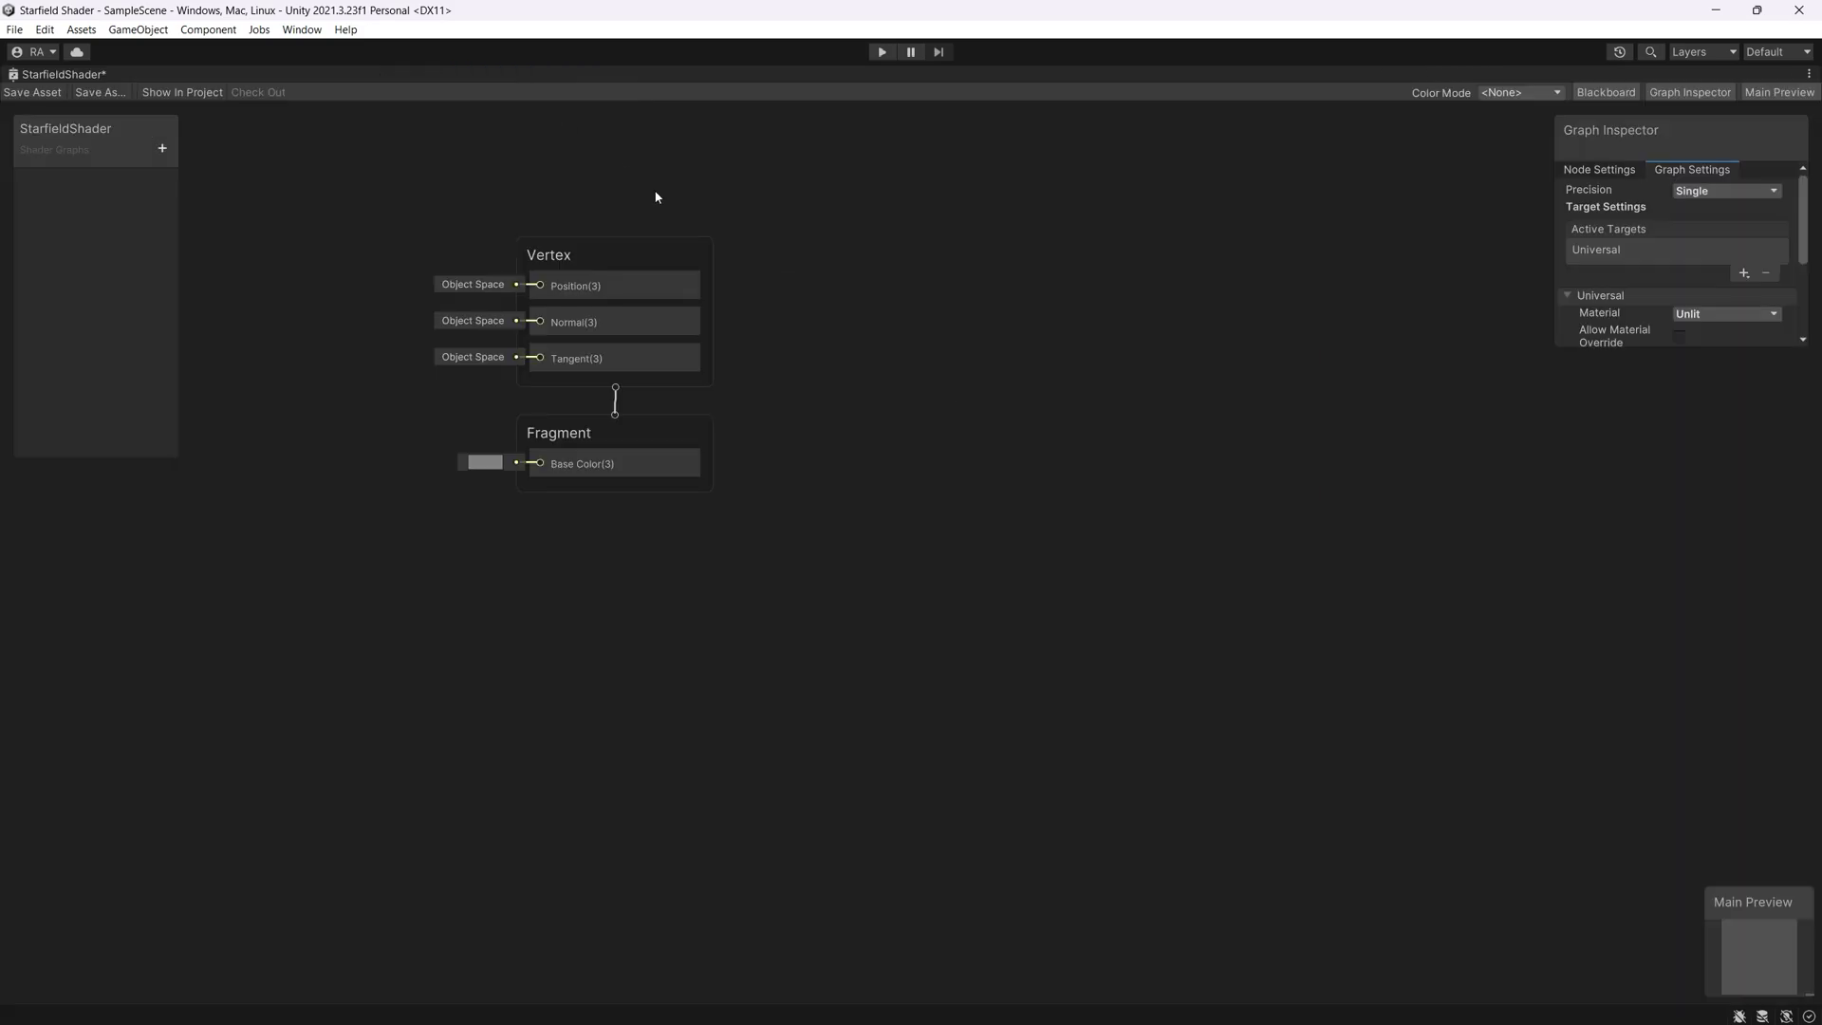
click(1531, 92)
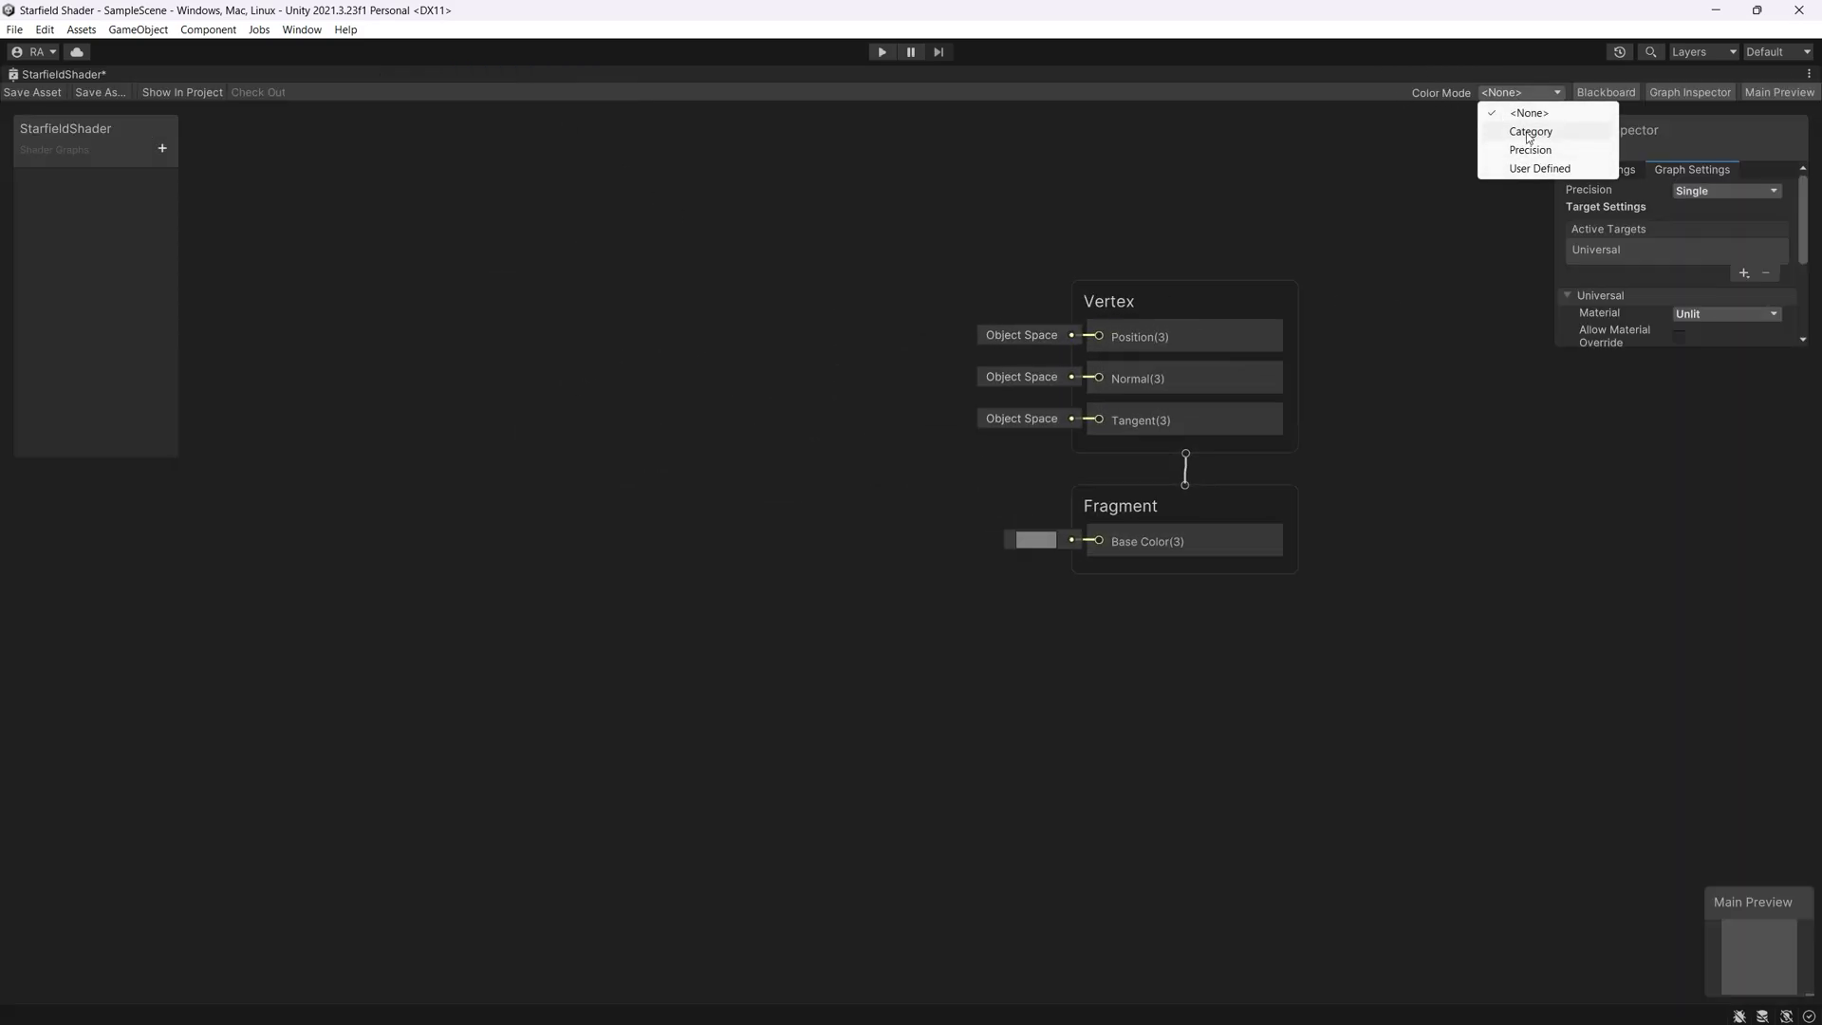
click(1528, 133)
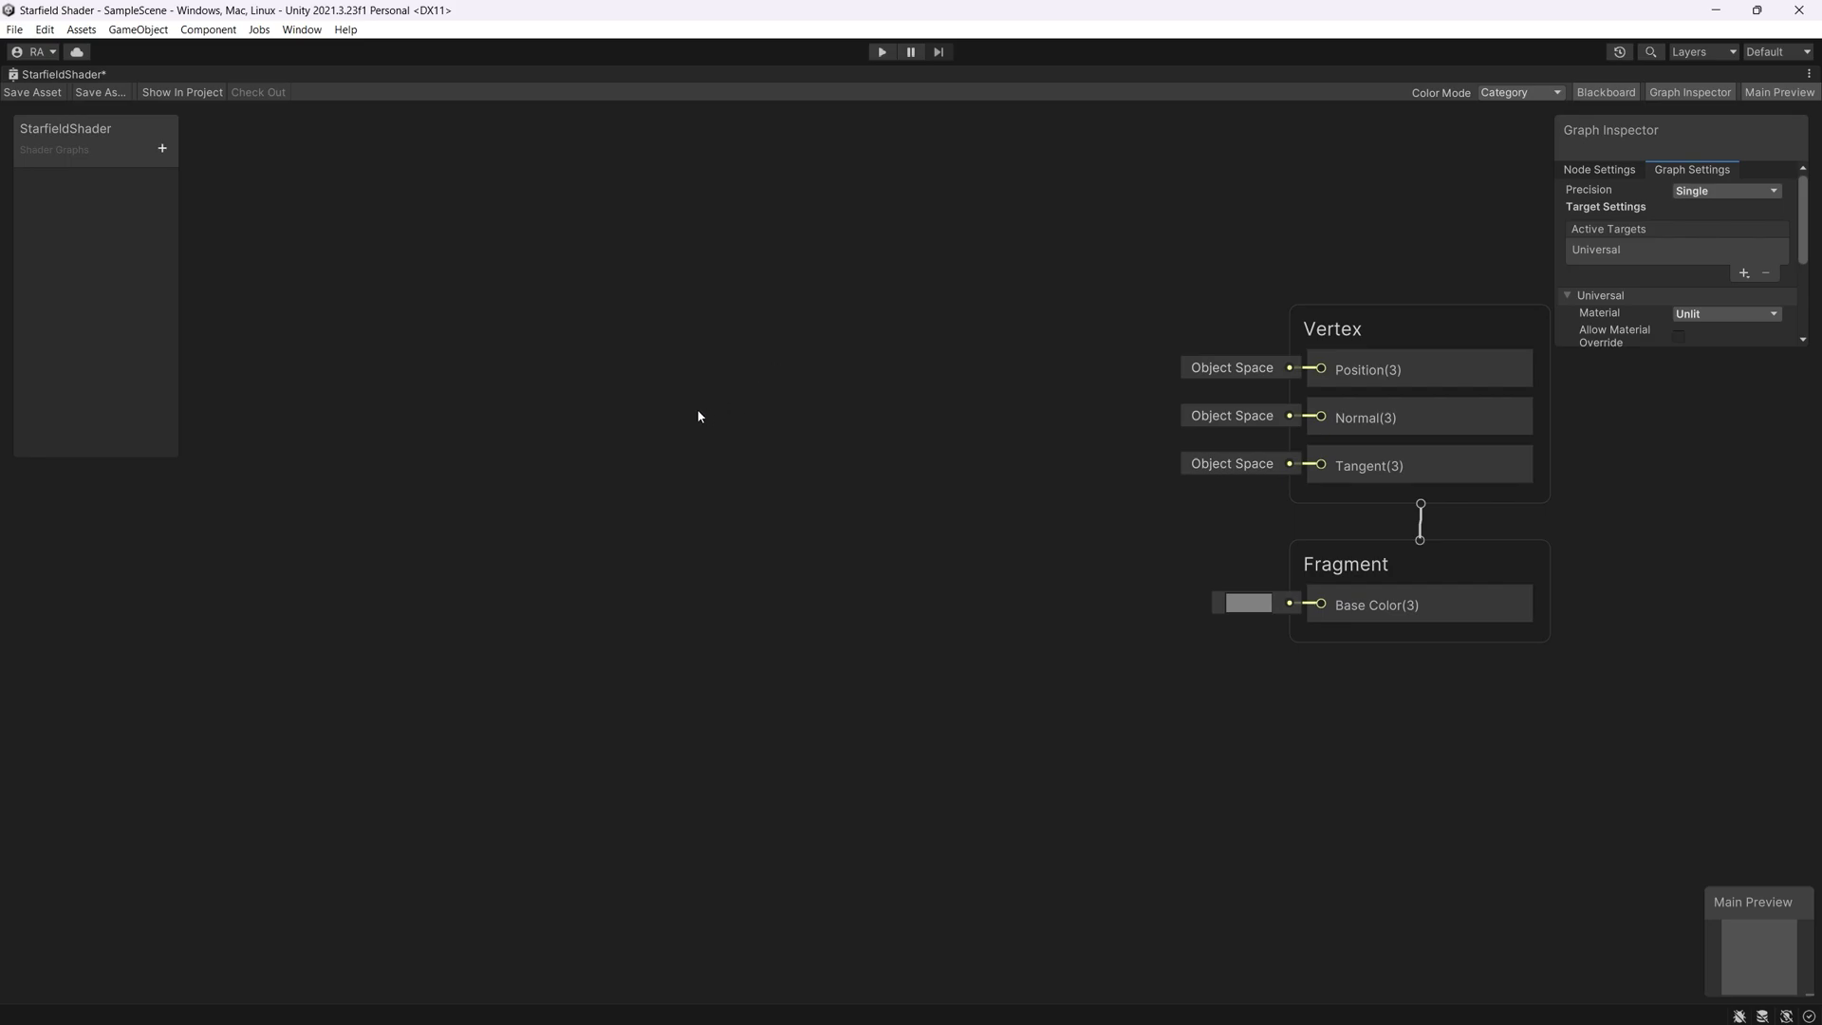
Add a Gradient Noise node to the graph and raise its scale to about 197
right_click(671, 407)
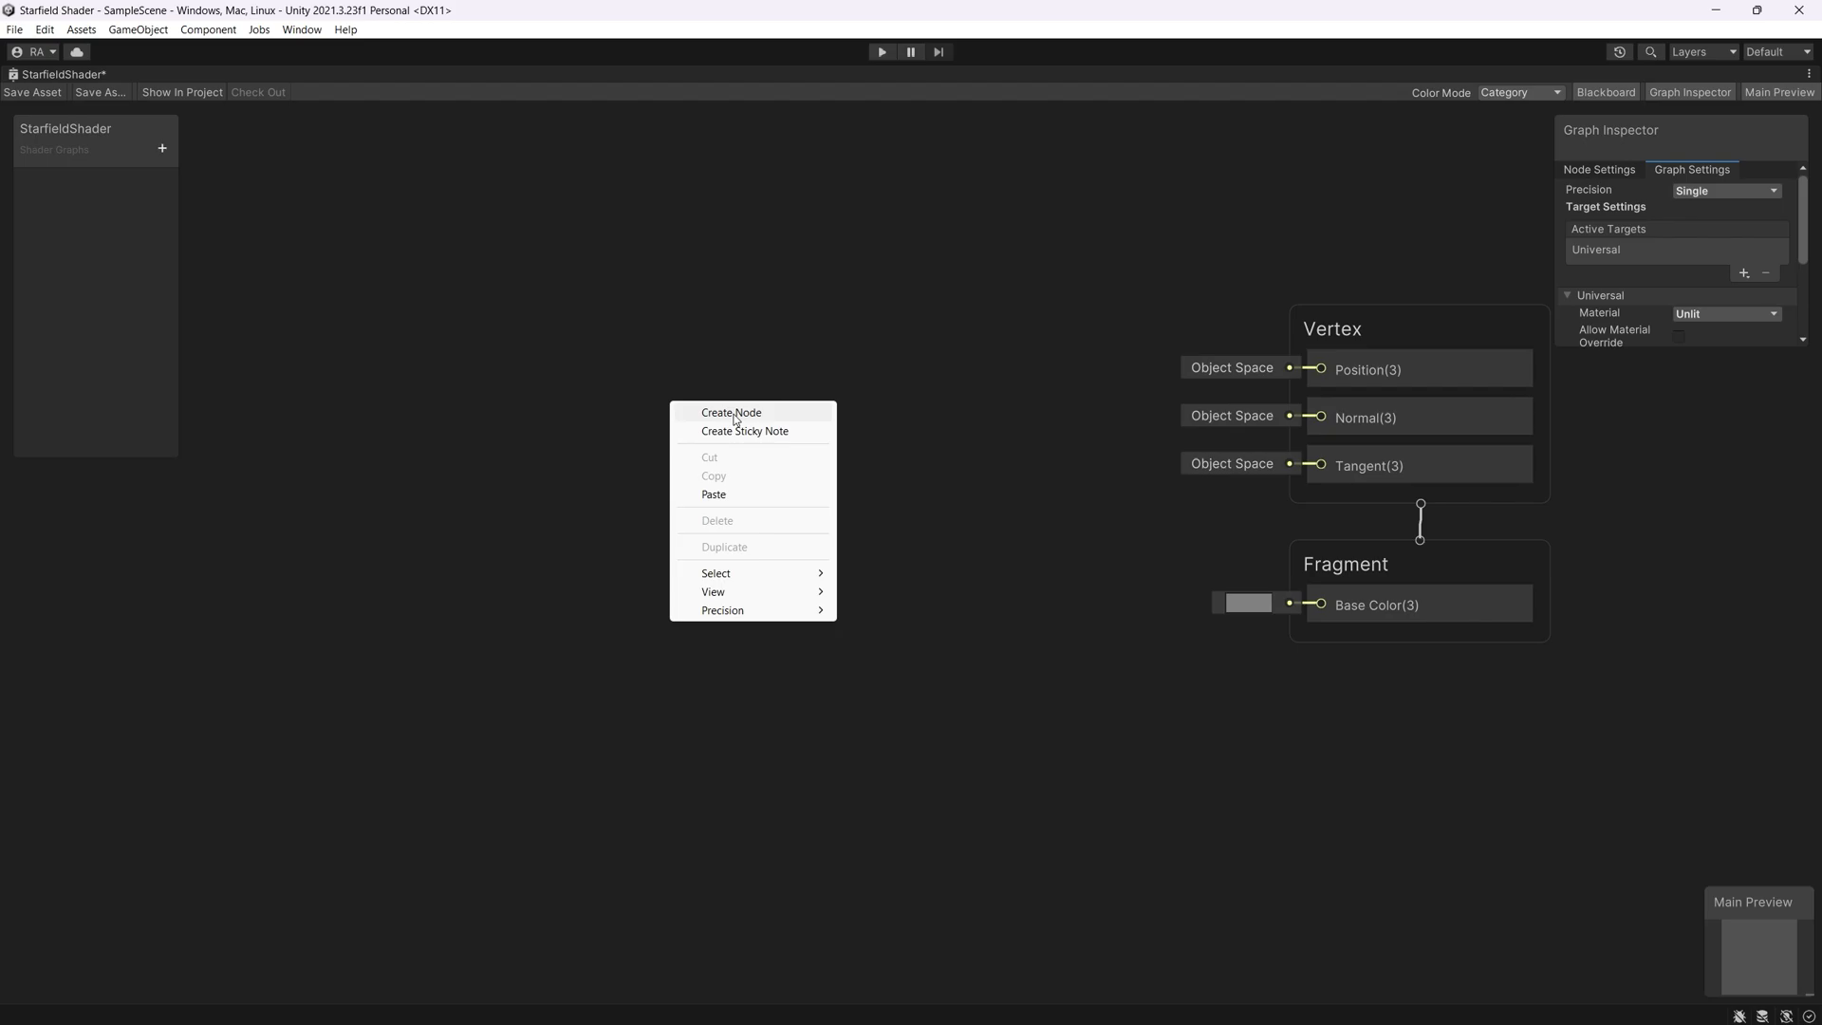
click(732, 412)
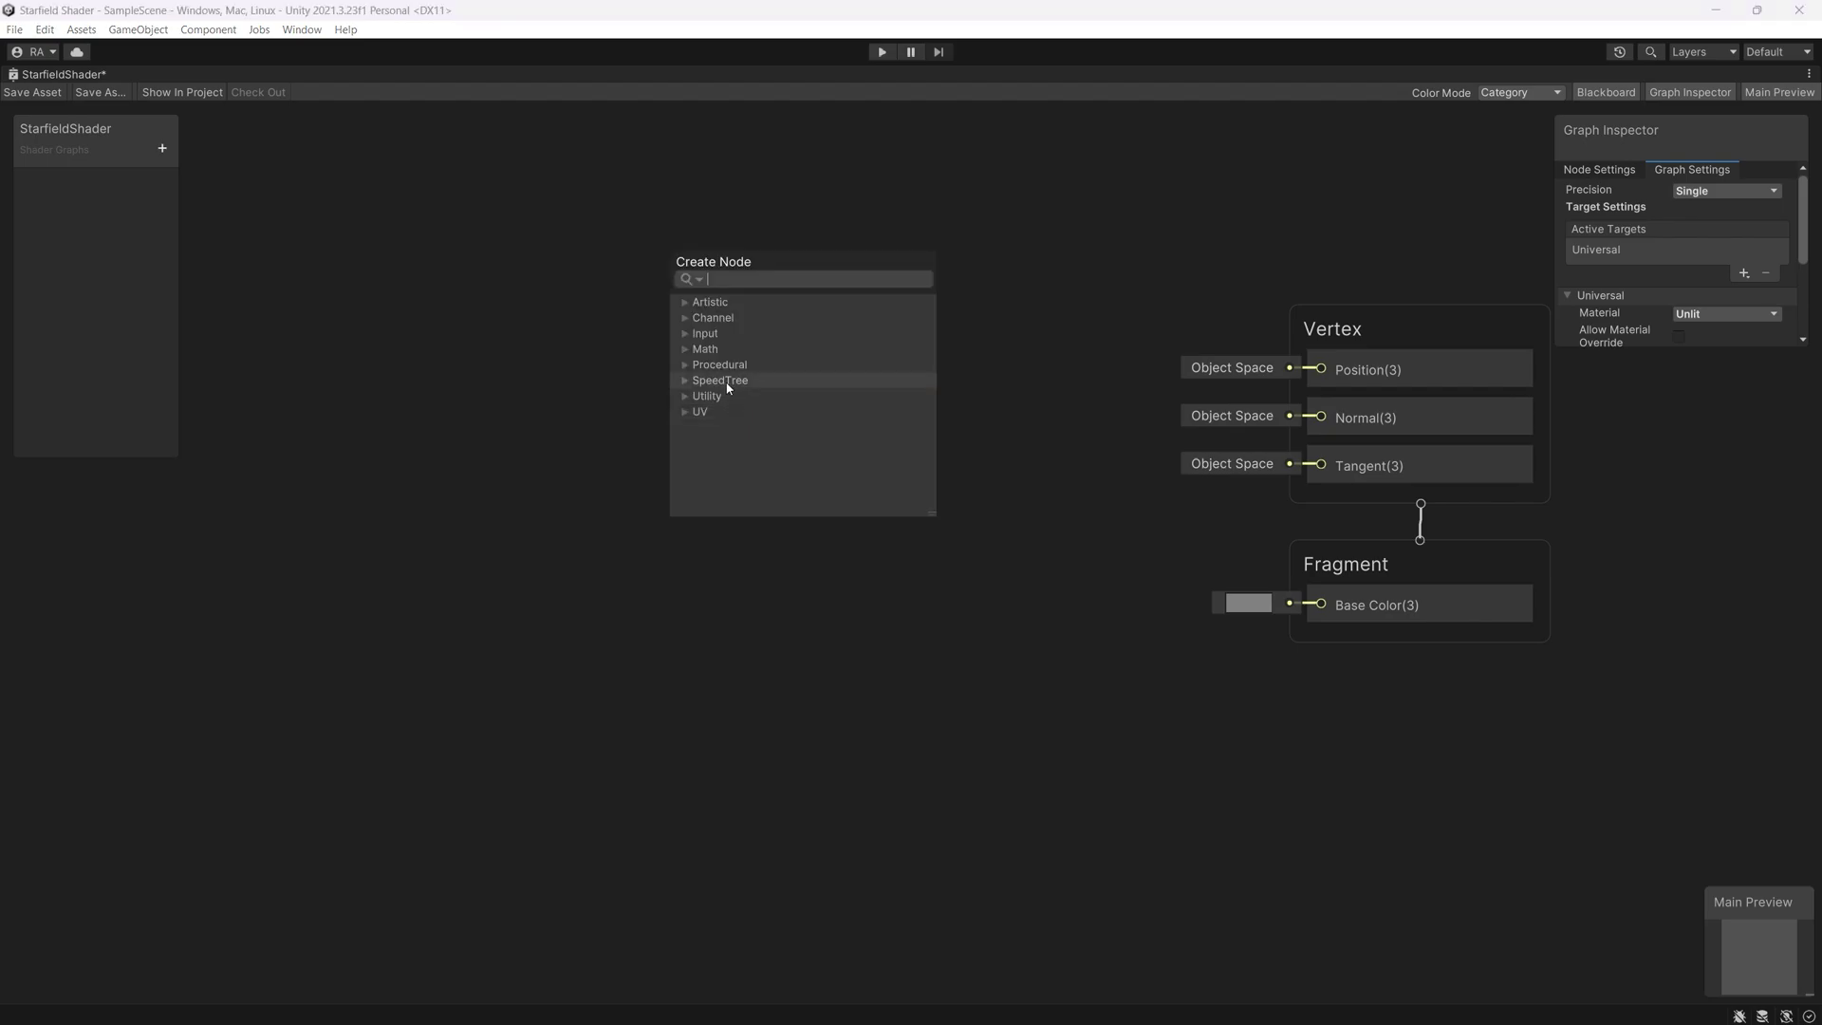
text(gra)
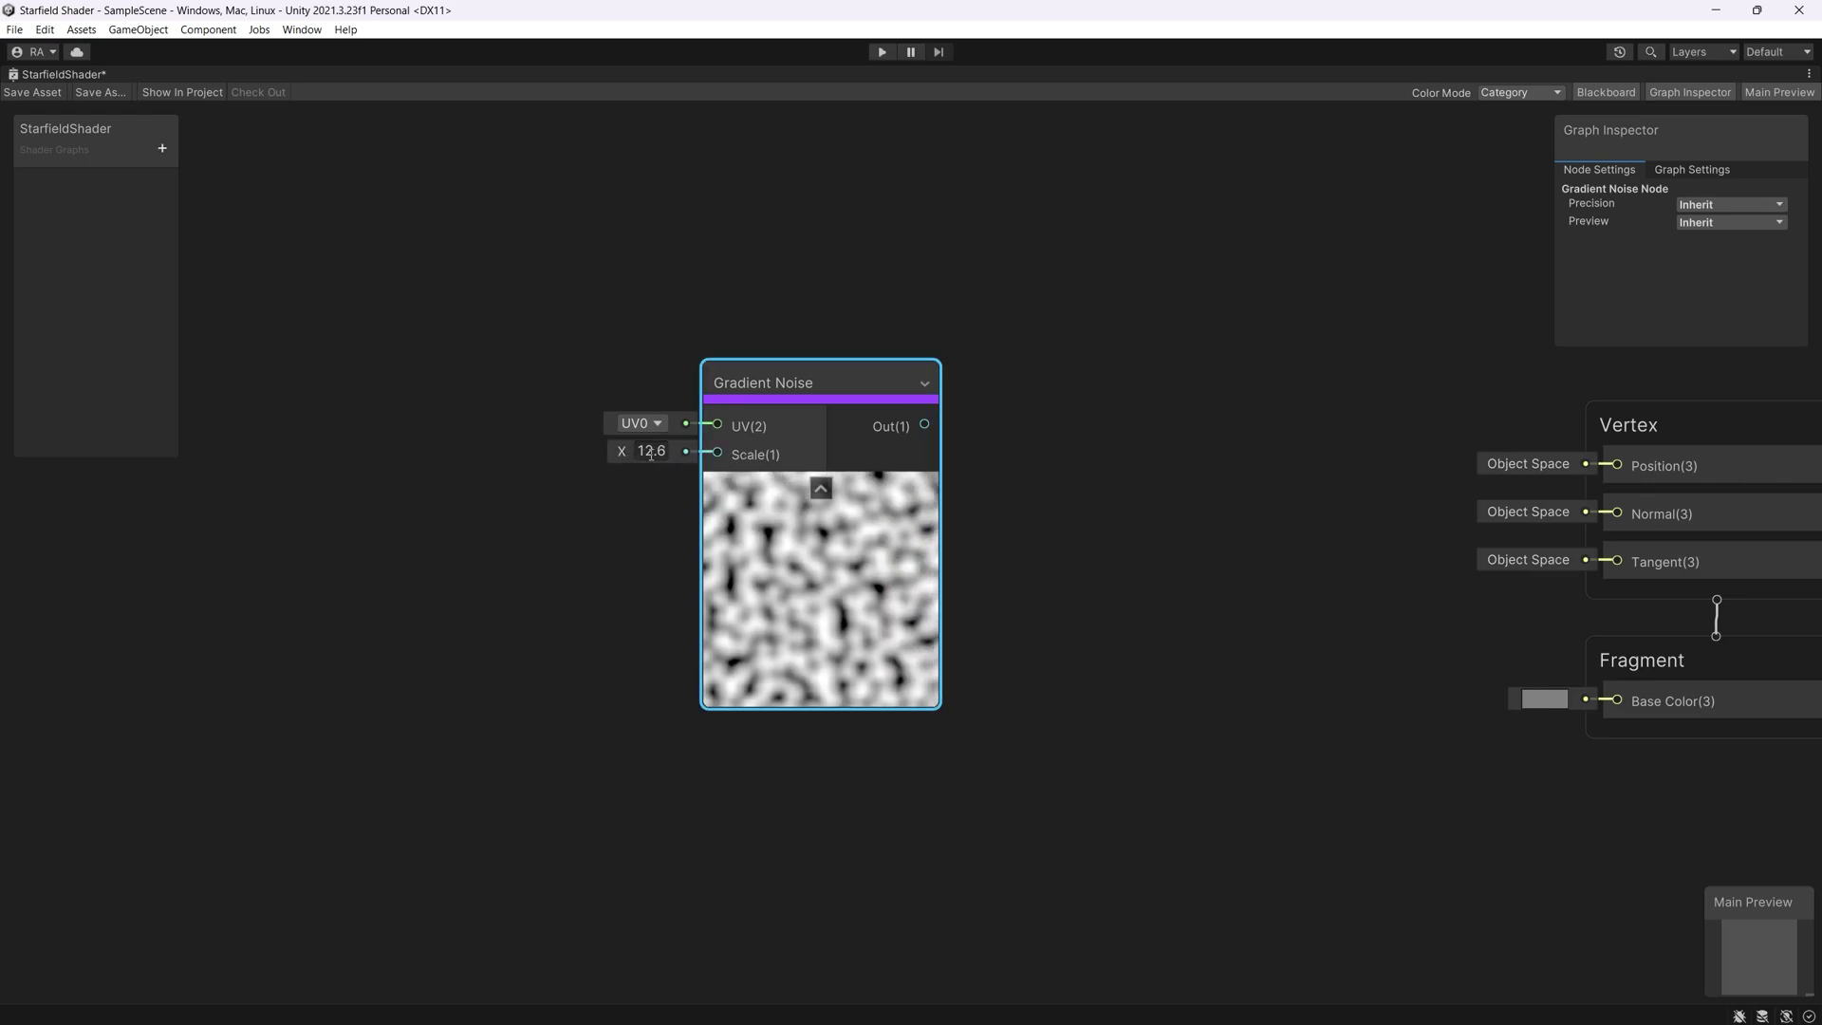
drag(651, 455, 373, 340)
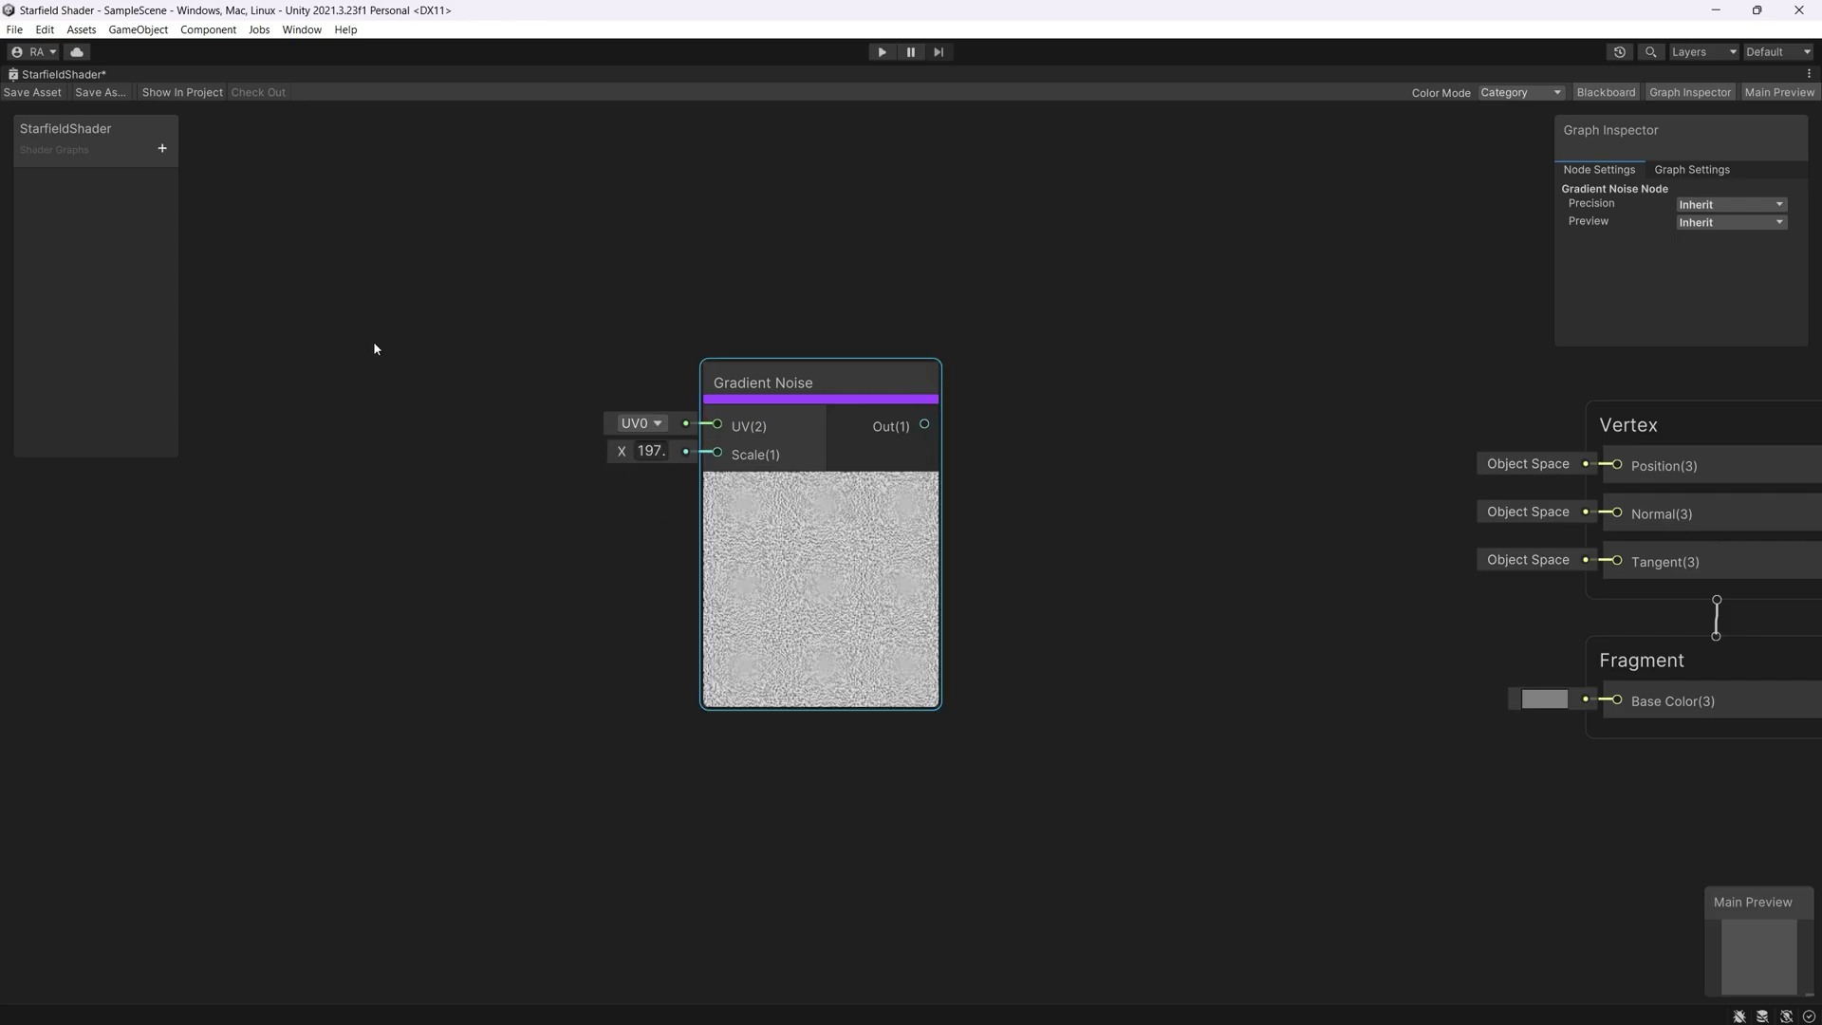
Create a Float property named StarsDensity and connect it to the Scale input of the Gradient Noise node
click(162, 158)
click(238, 192)
text(StarsDensity)
key(Return)
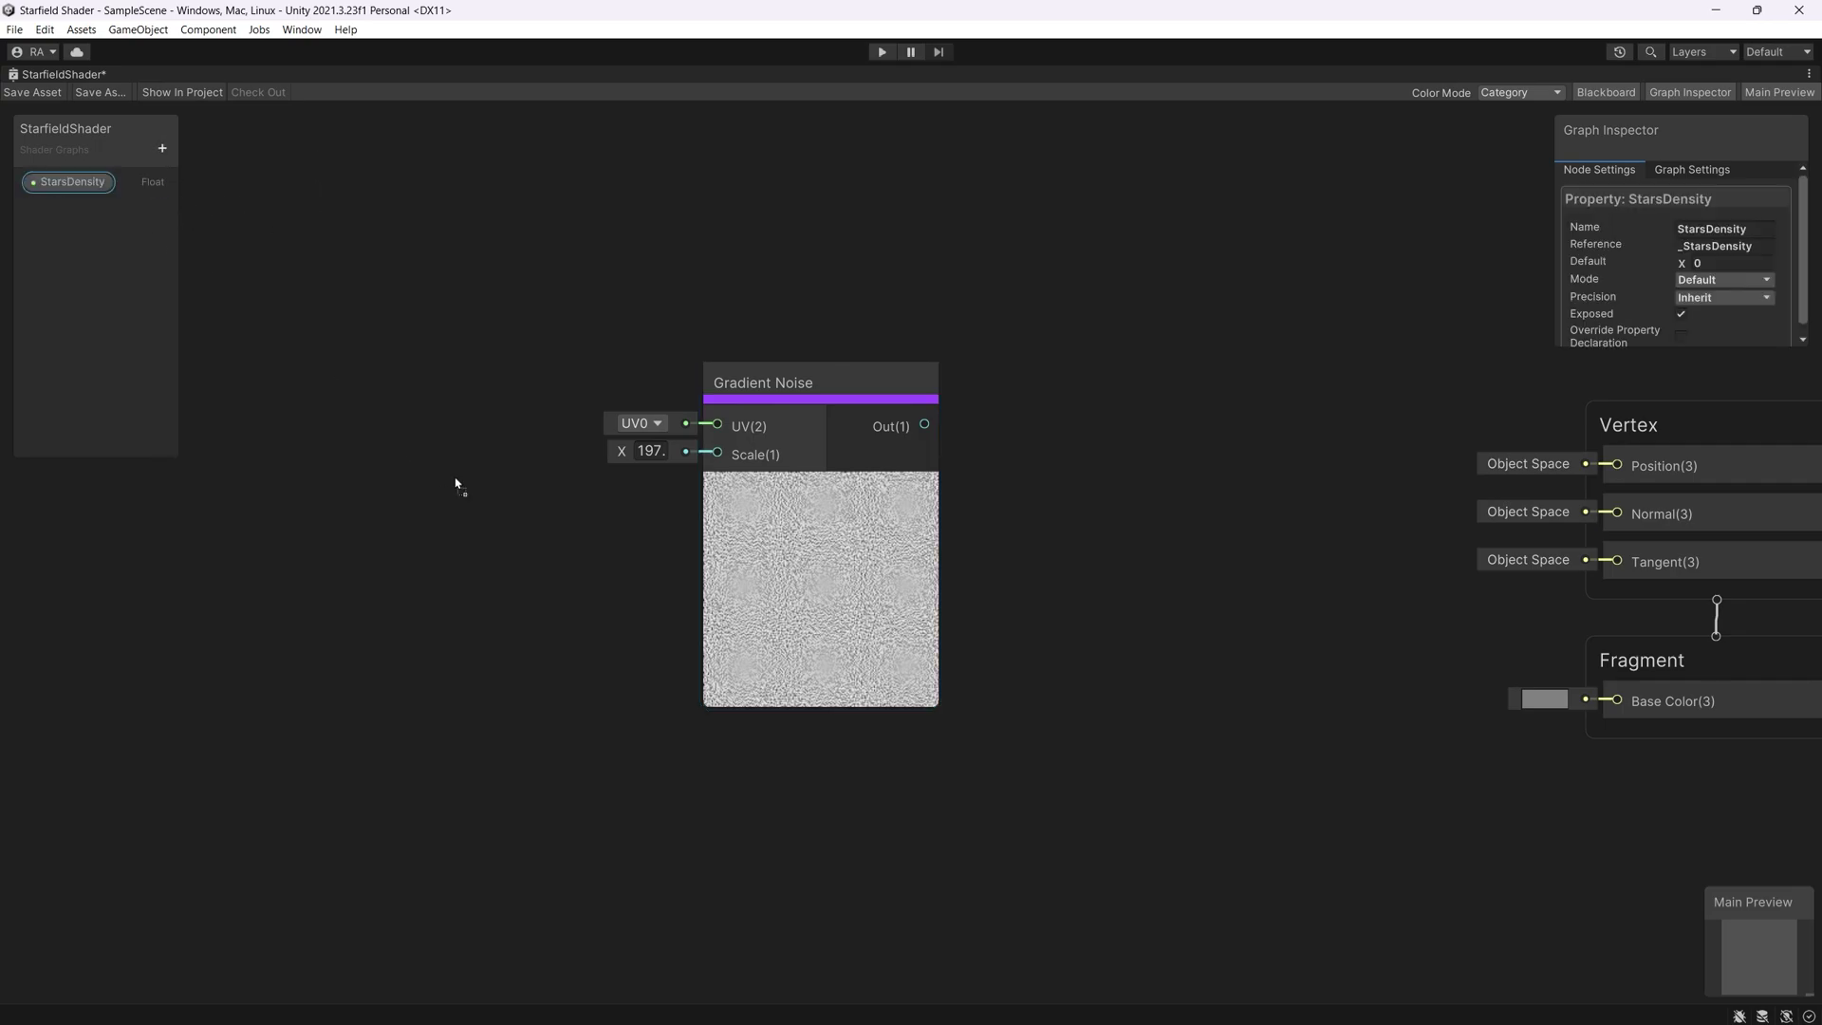
drag(455, 483, 468, 486)
drag(604, 500, 717, 454)
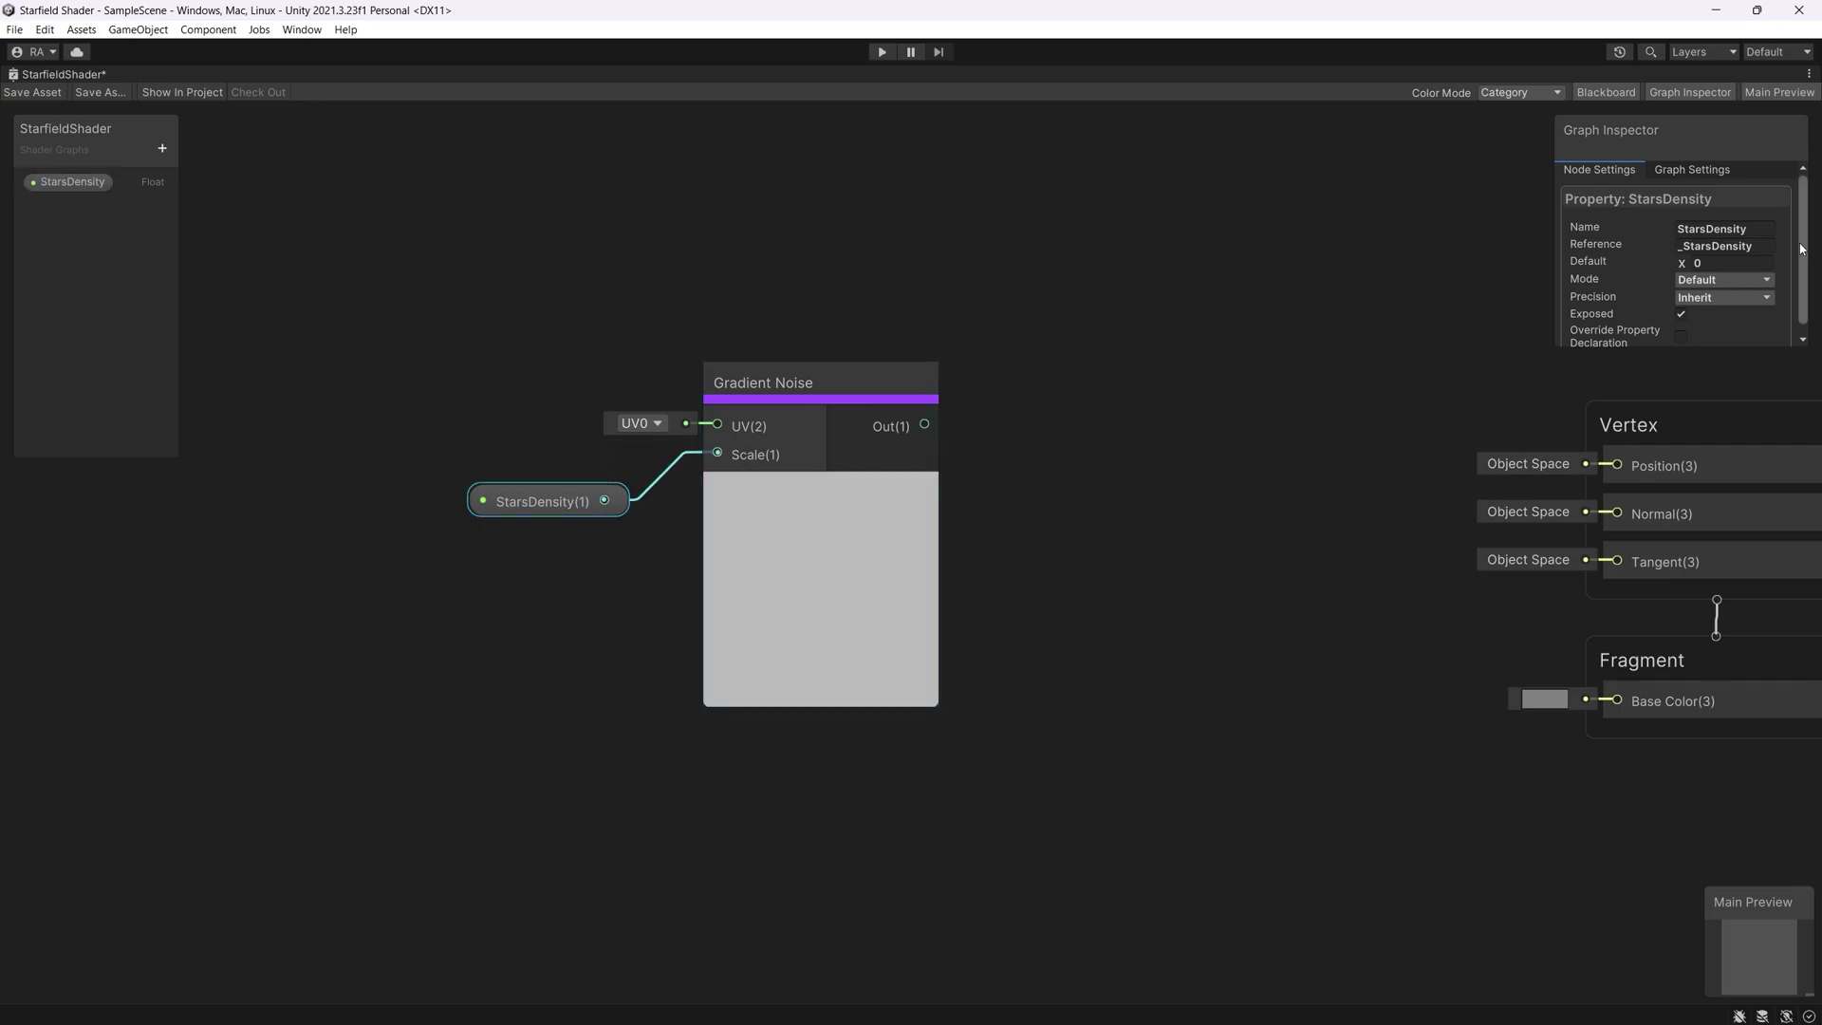
Set the default value of the StarsDensity property to 100
drag(1708, 262, 1628, 288)
text(1)
key(BackSpace)
text(1000)
key(BackSpace)
key(BackSpace)
key(BackSpace)
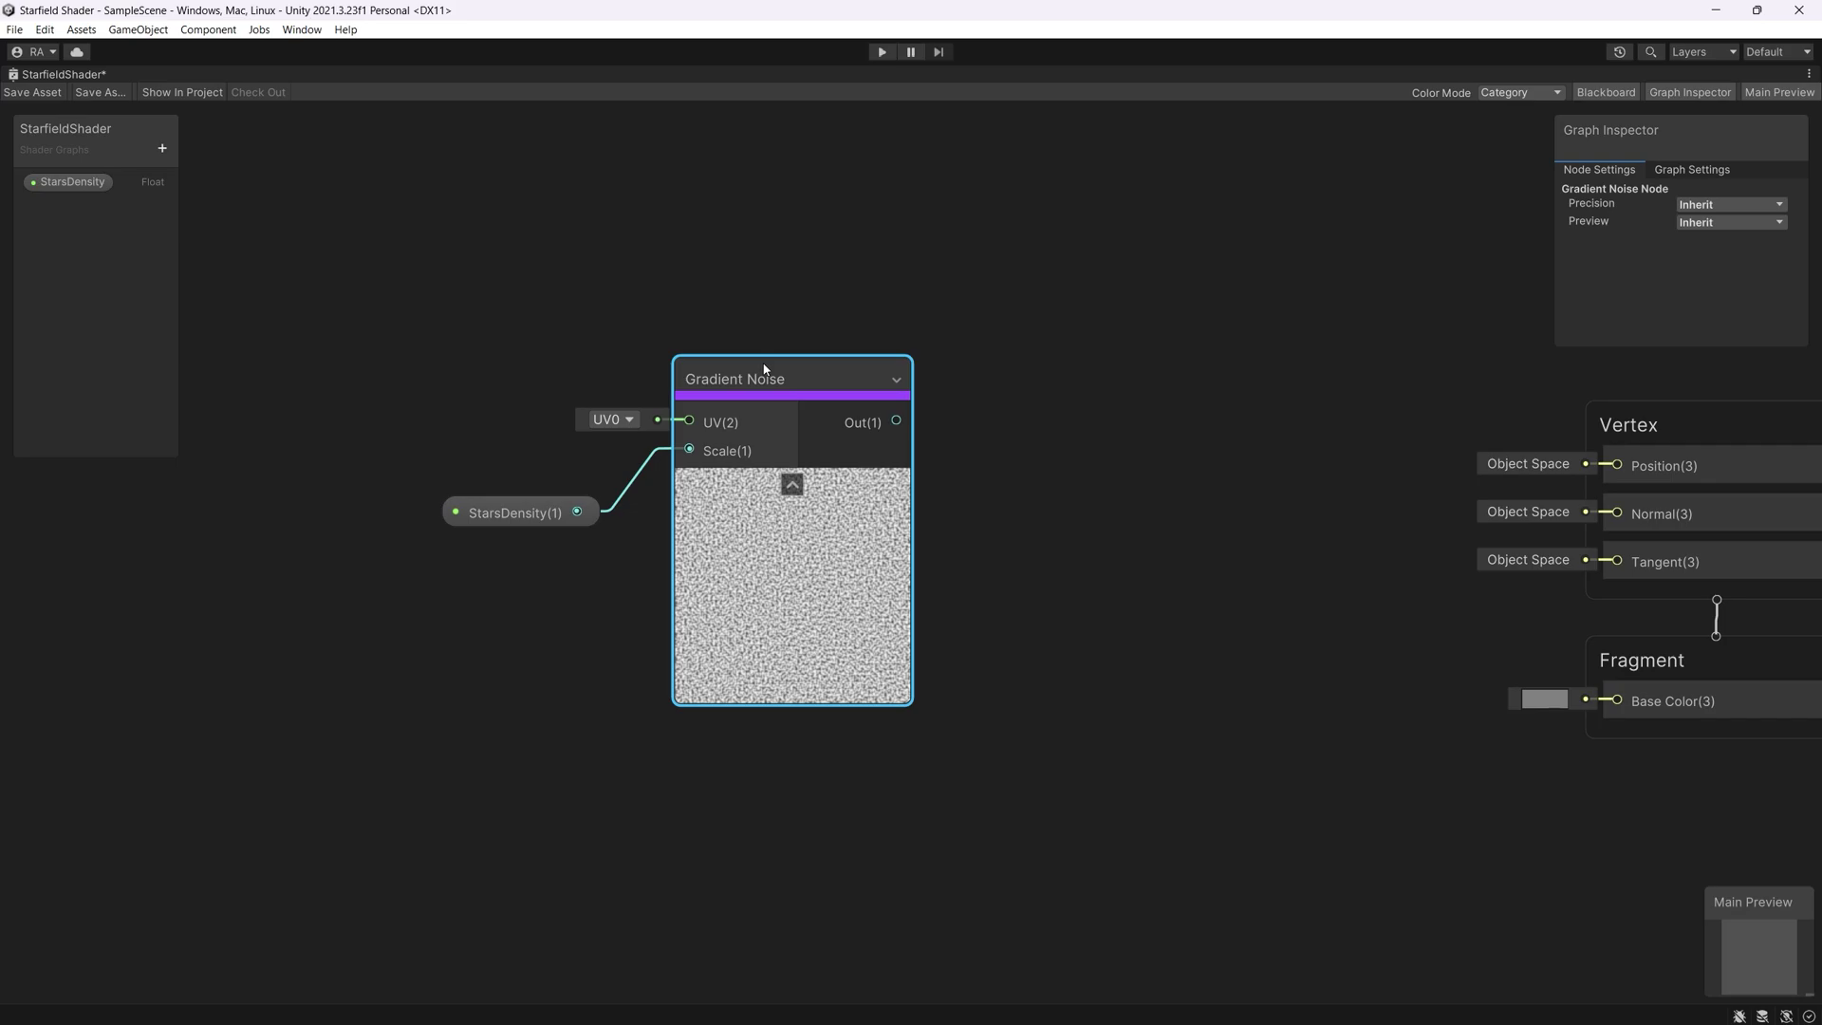
Reposition the Gradient Noise and StarsDensity nodes to leave more space between them
drag(765, 369, 798, 371)
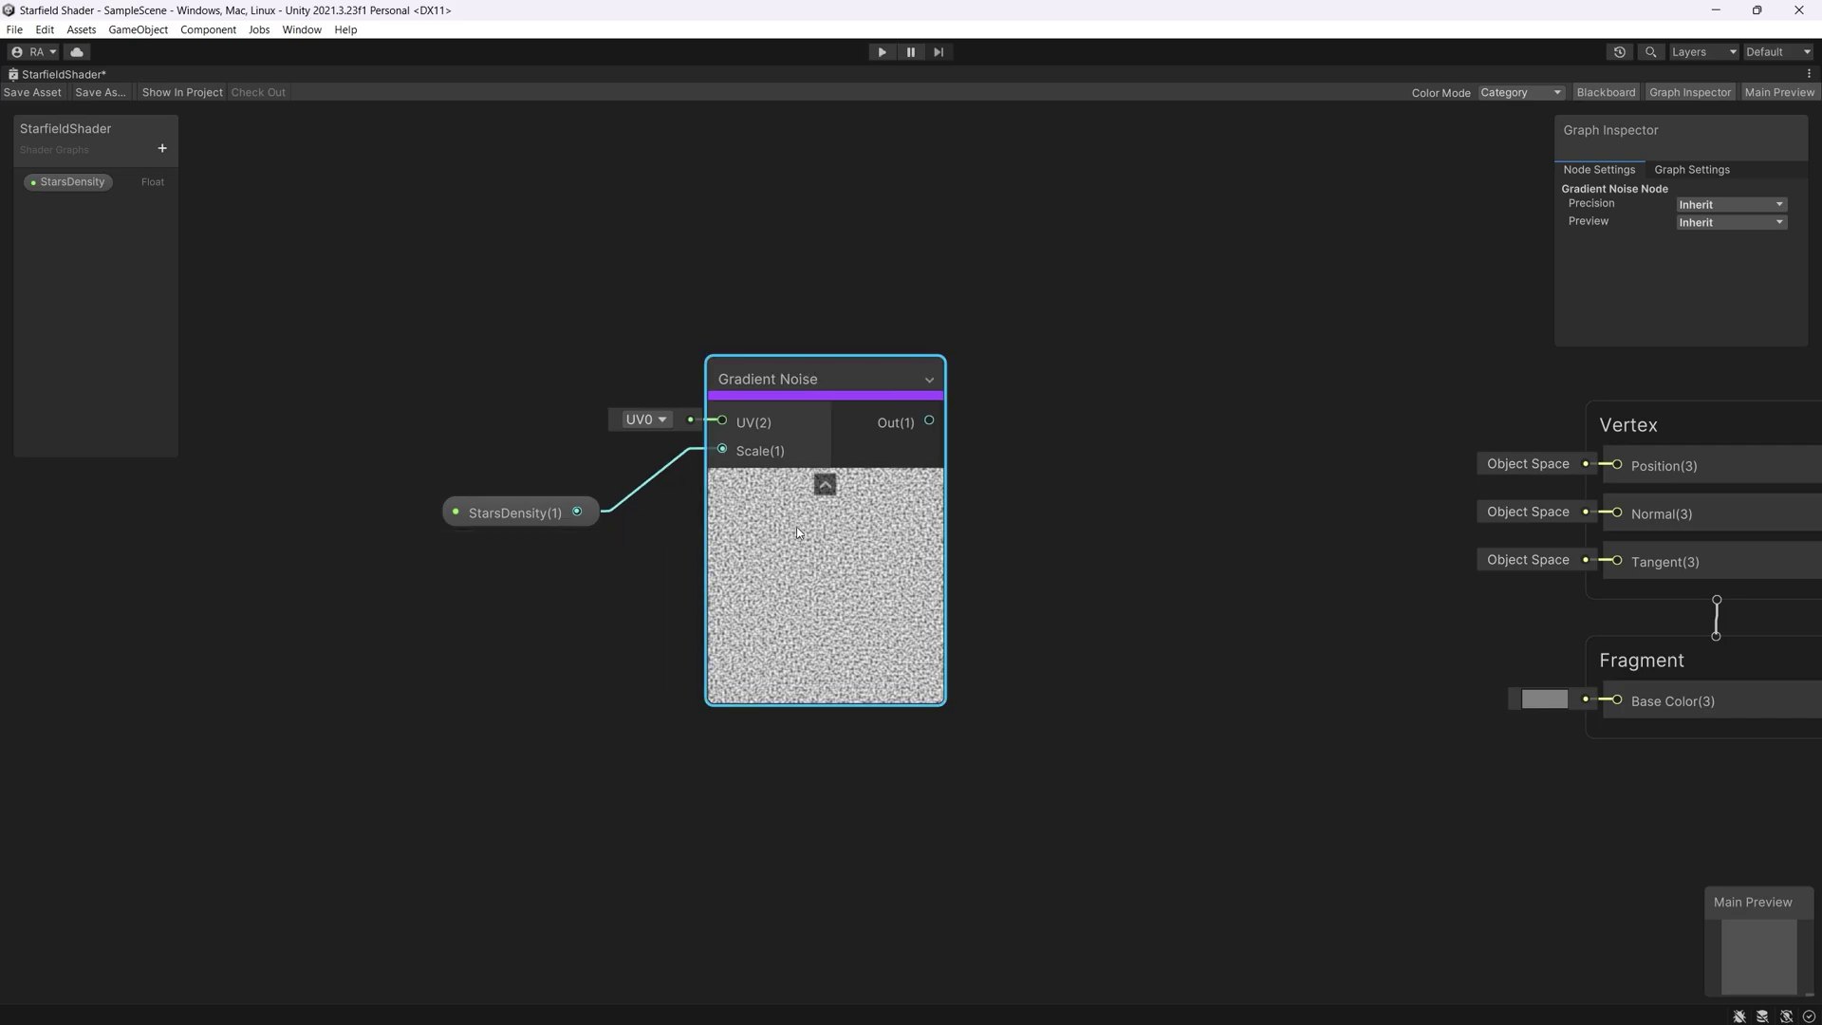
drag(777, 381, 834, 381)
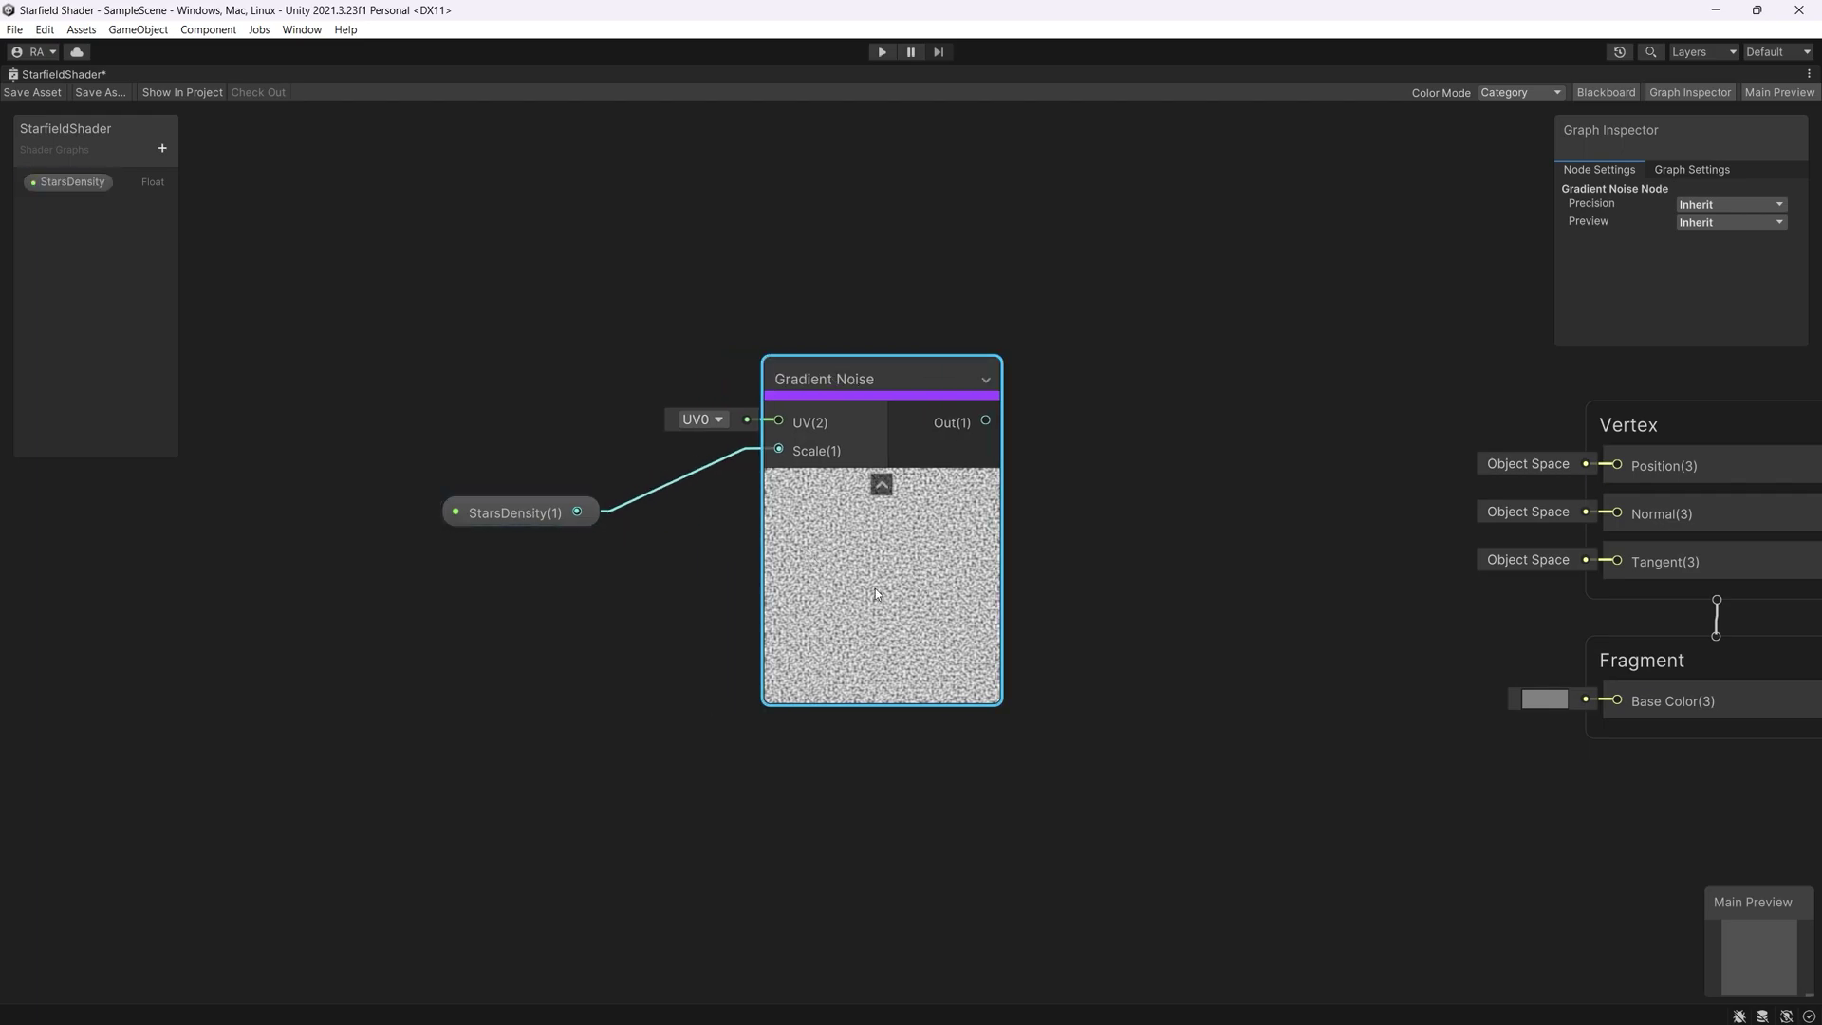
drag(512, 514, 533, 535)
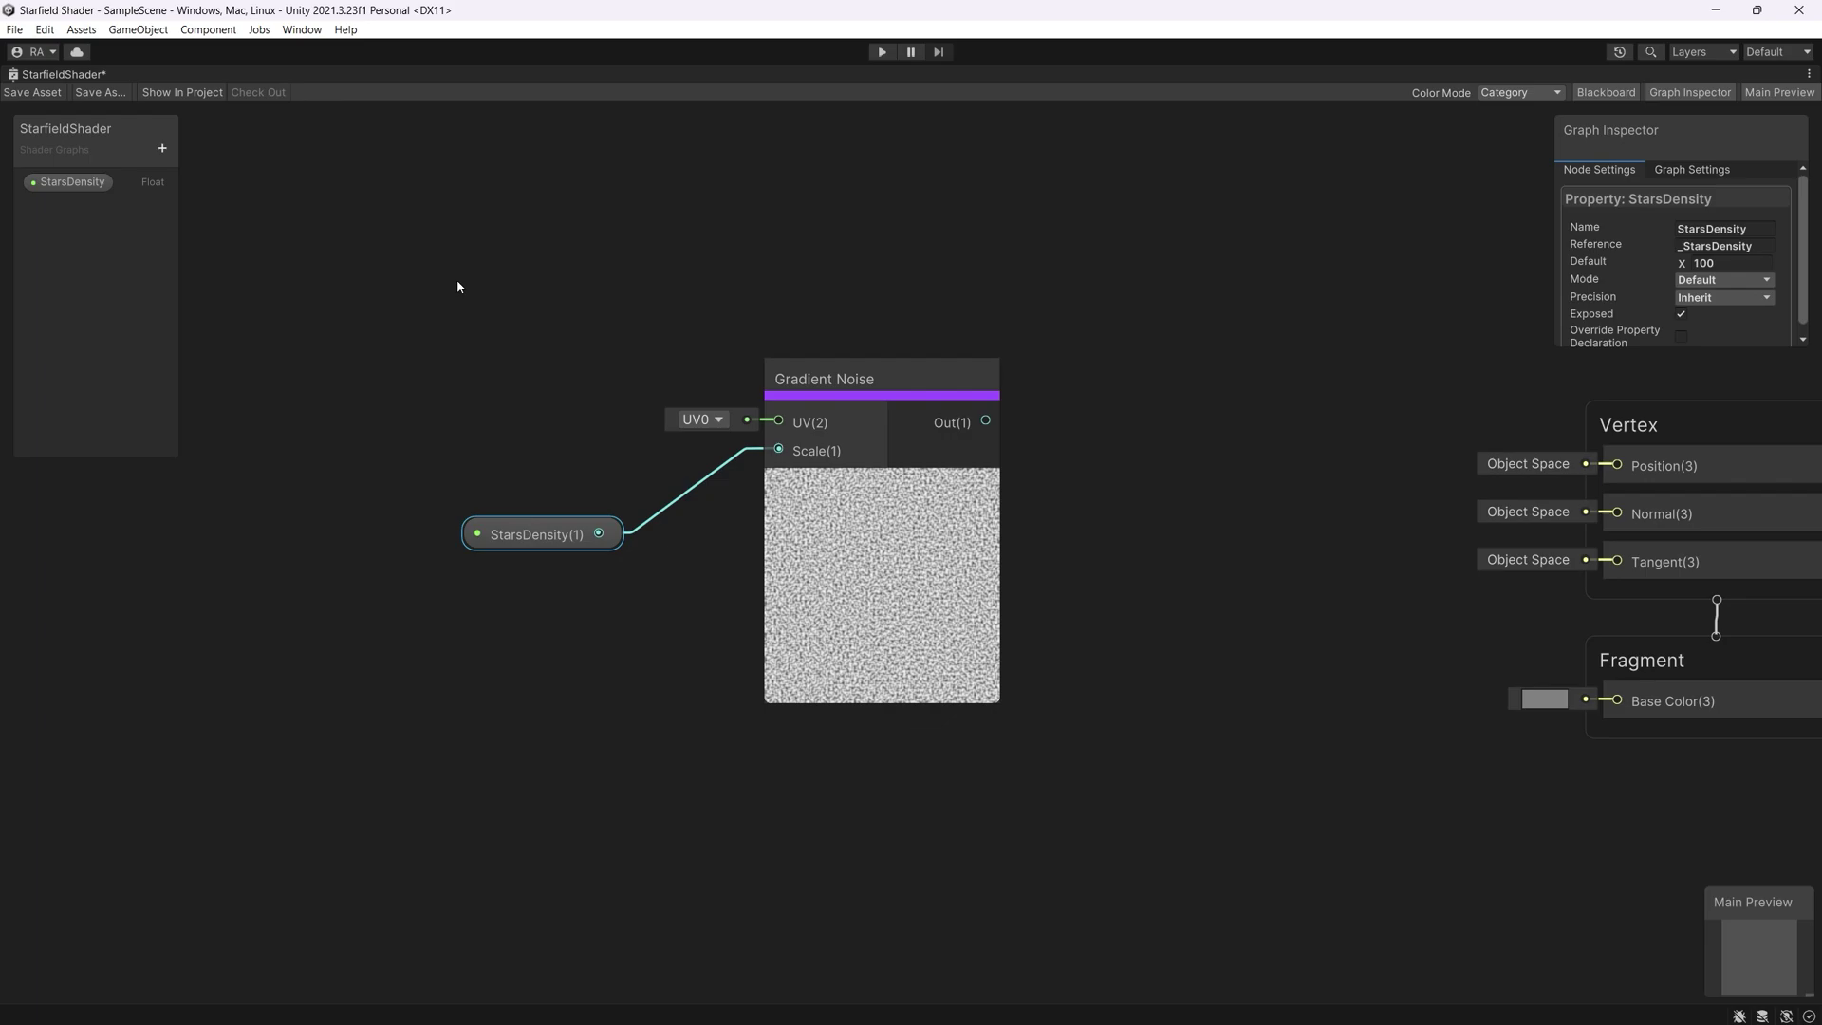
Add a Tiling And Offset node, connect its output to the Gradient Noise UV input, and collapse its preview
right_click(459, 283)
click(489, 291)
text(til)
key(Return)
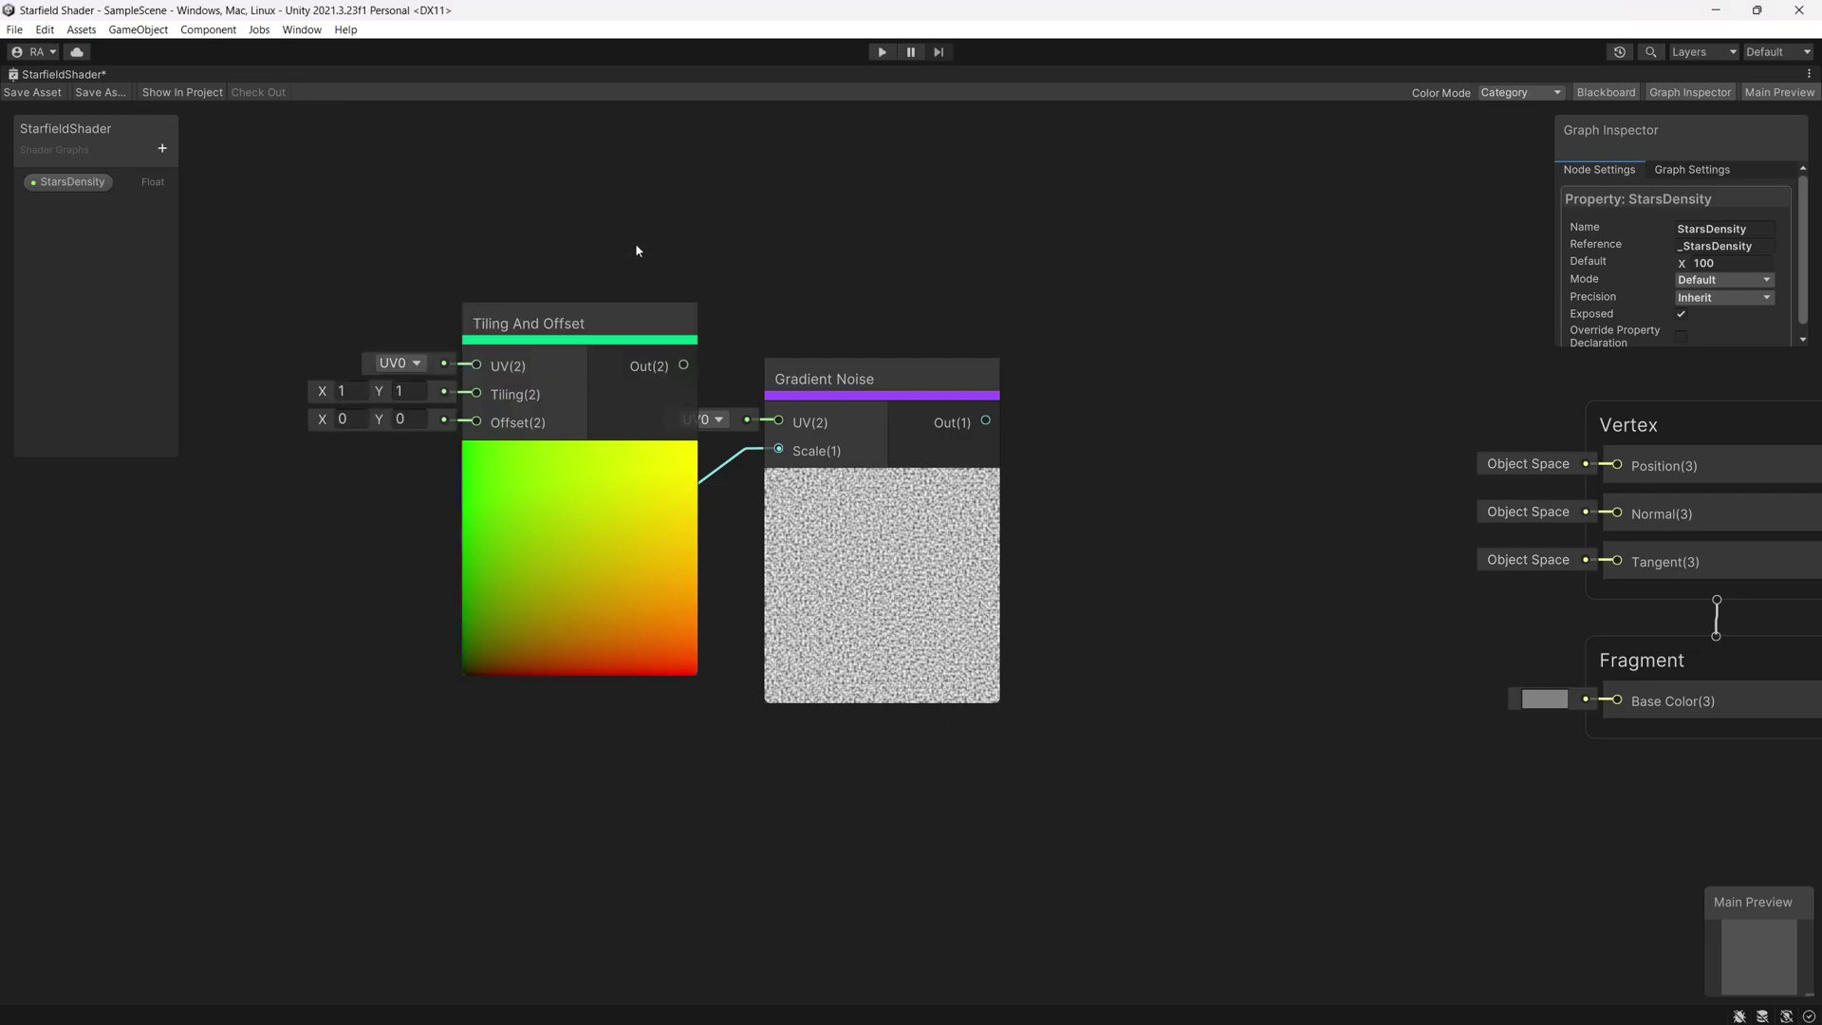
drag(647, 323, 778, 421)
click(634, 244)
click(633, 244)
click(532, 375)
drag(518, 241, 514, 278)
middle_drag(512, 227, 906, 316)
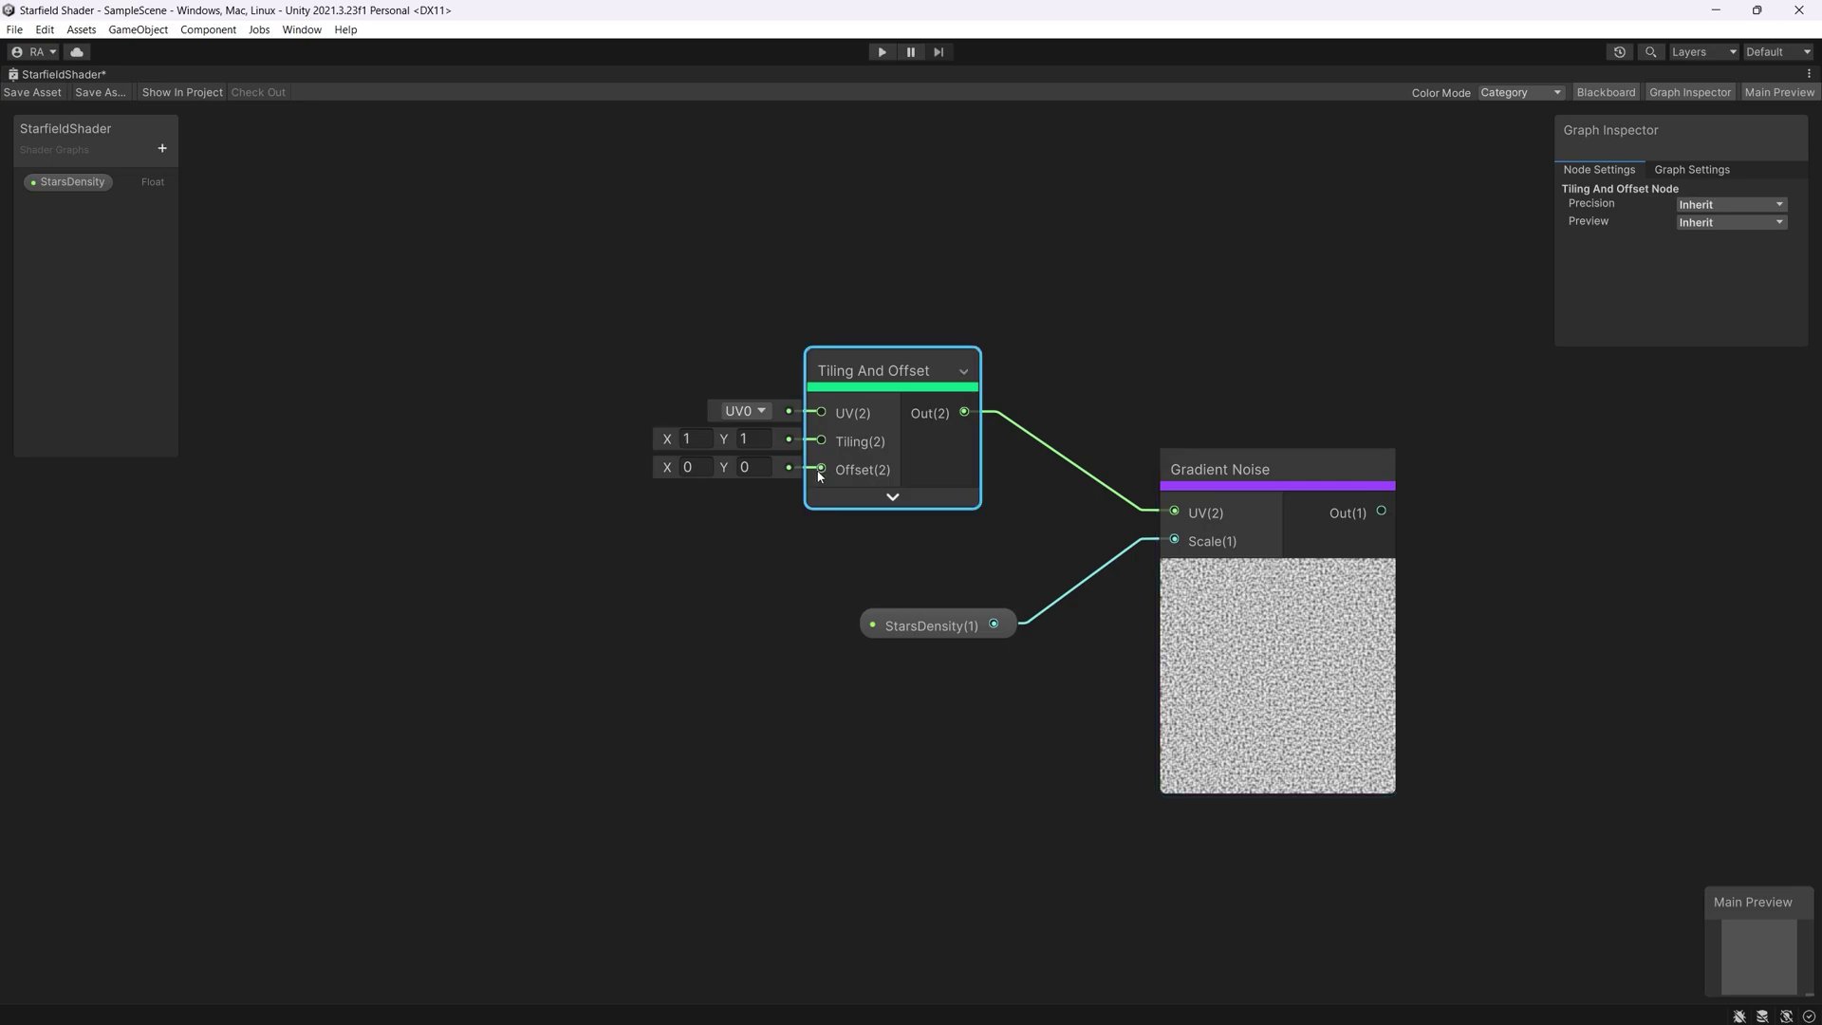
drag(827, 391, 849, 391)
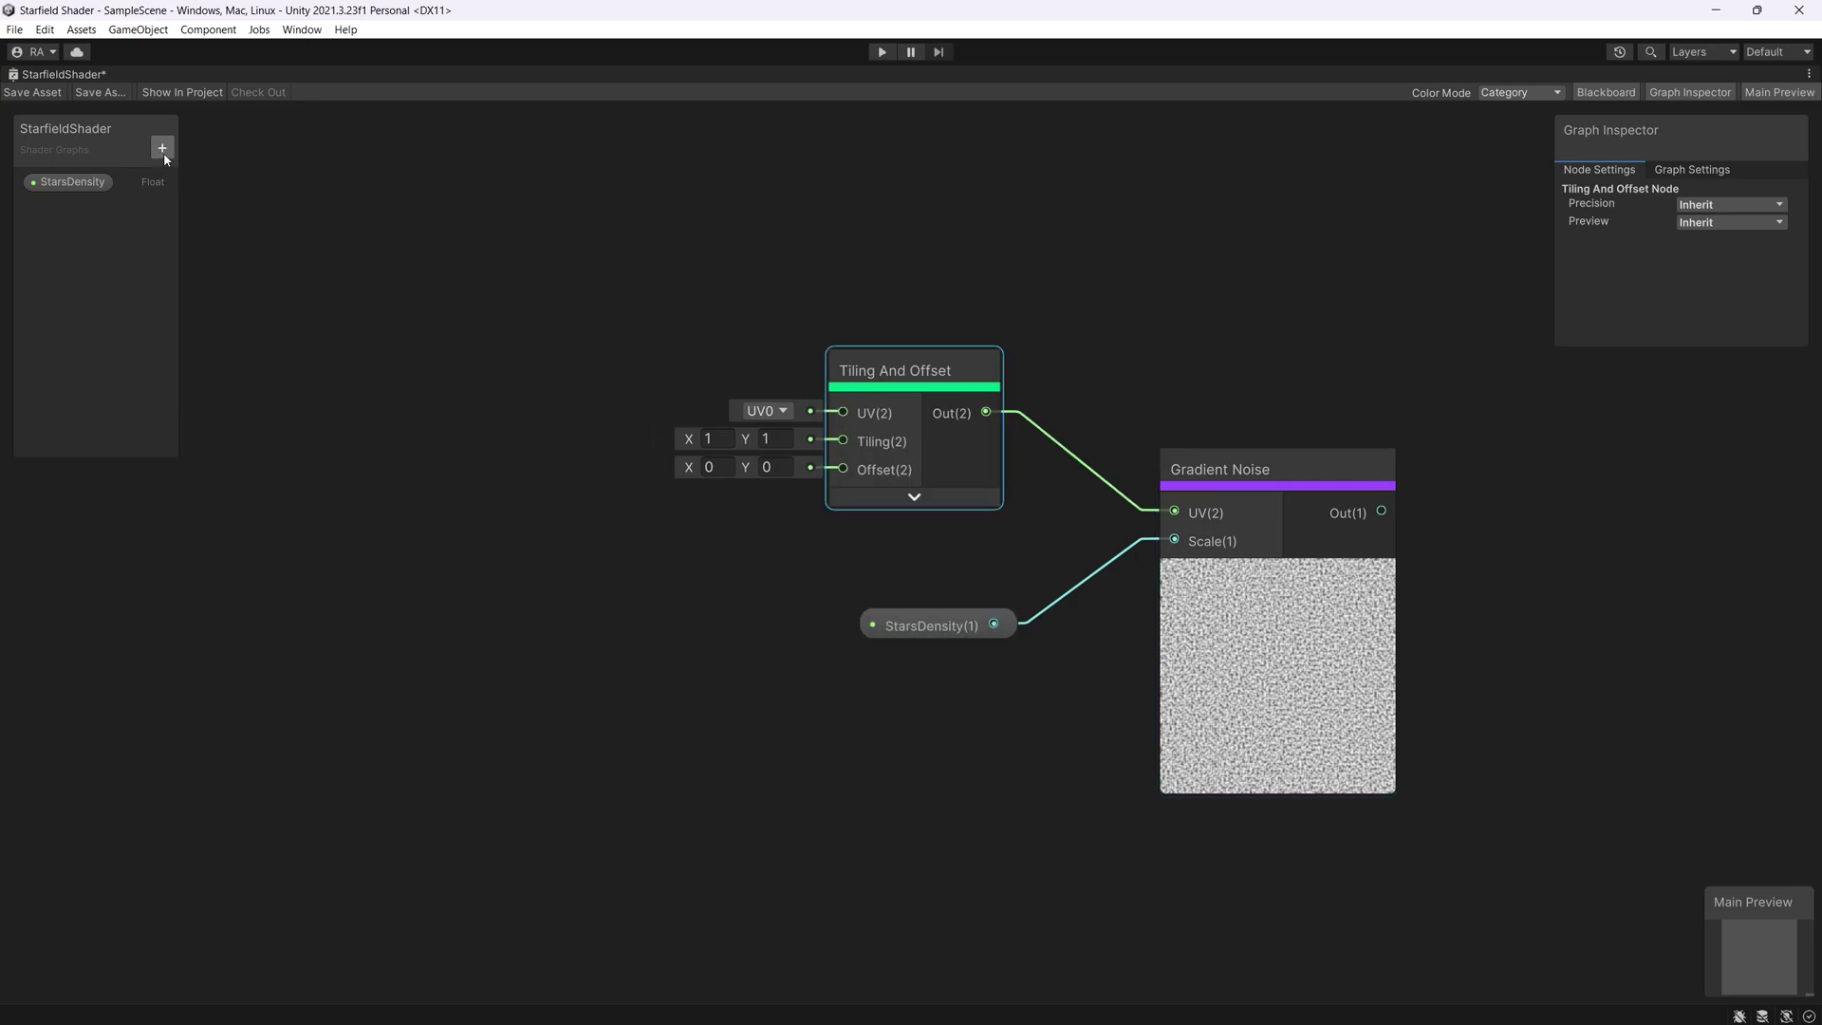
Add a Time node and a Float property named BlinkingSpeed, placing both before the Tiling And Offset node
right_click(461, 361)
click(489, 372)
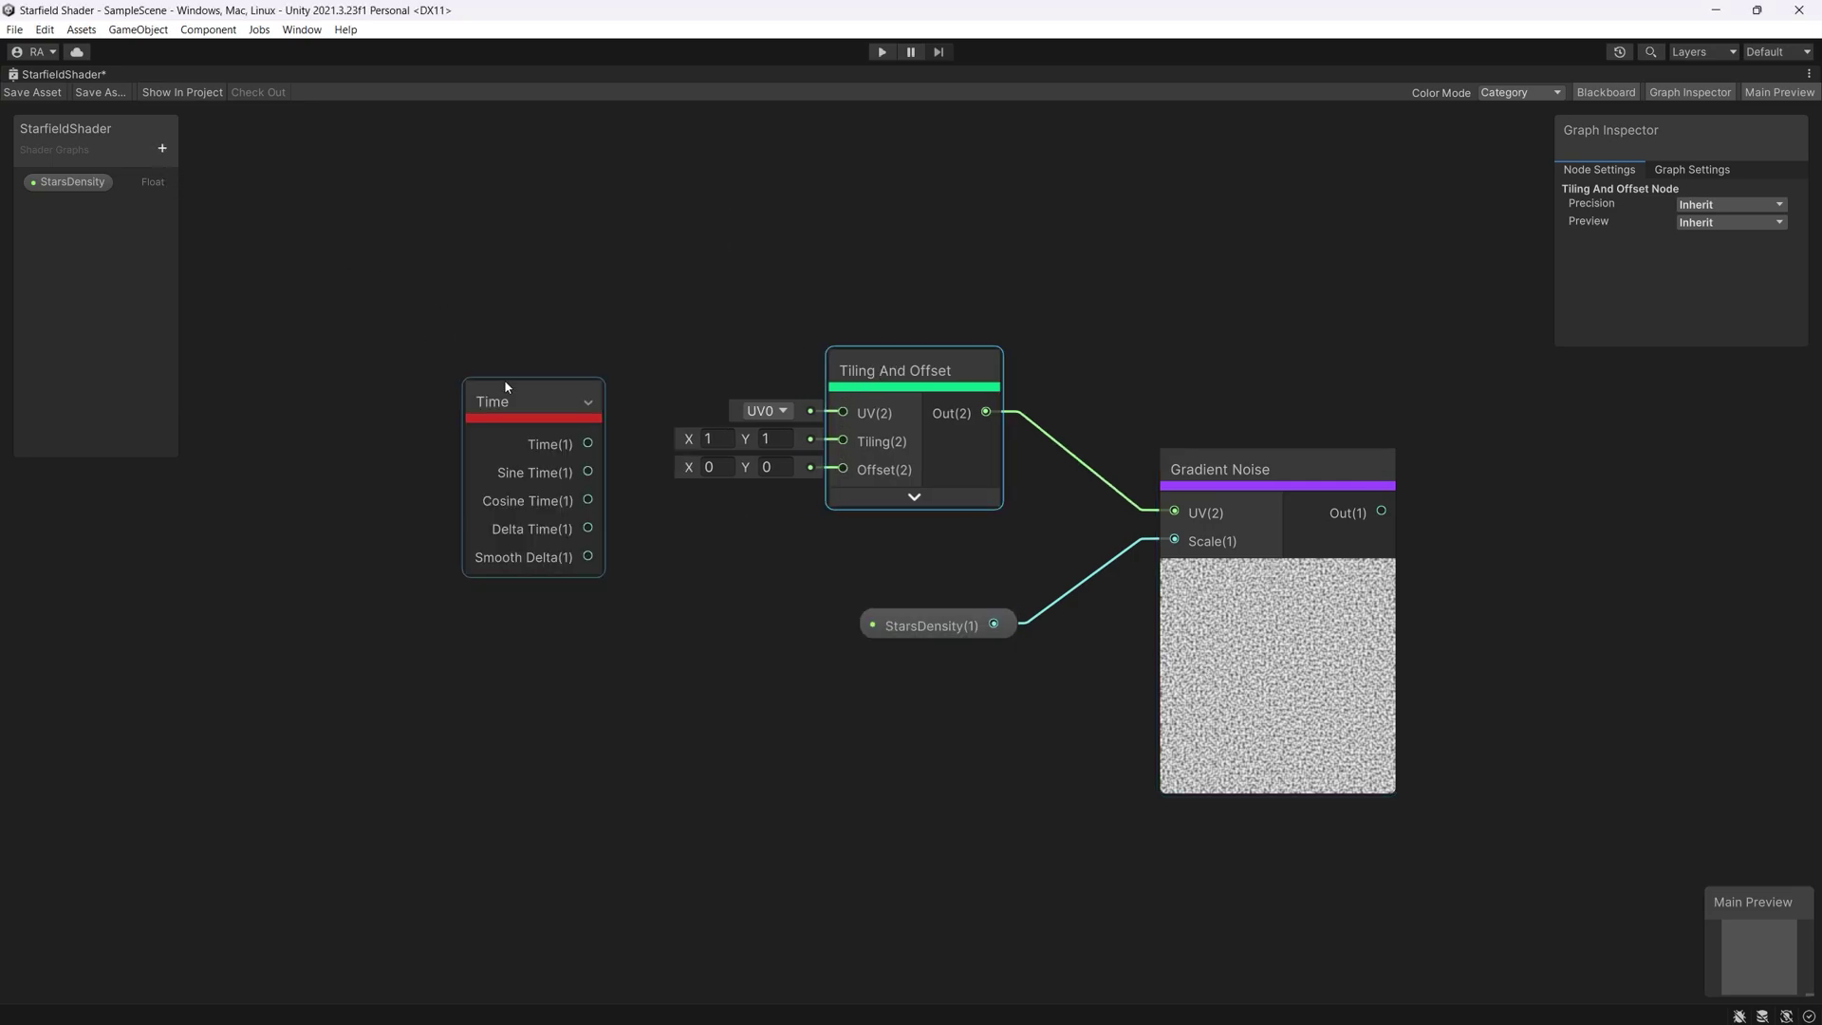
click(162, 148)
click(205, 193)
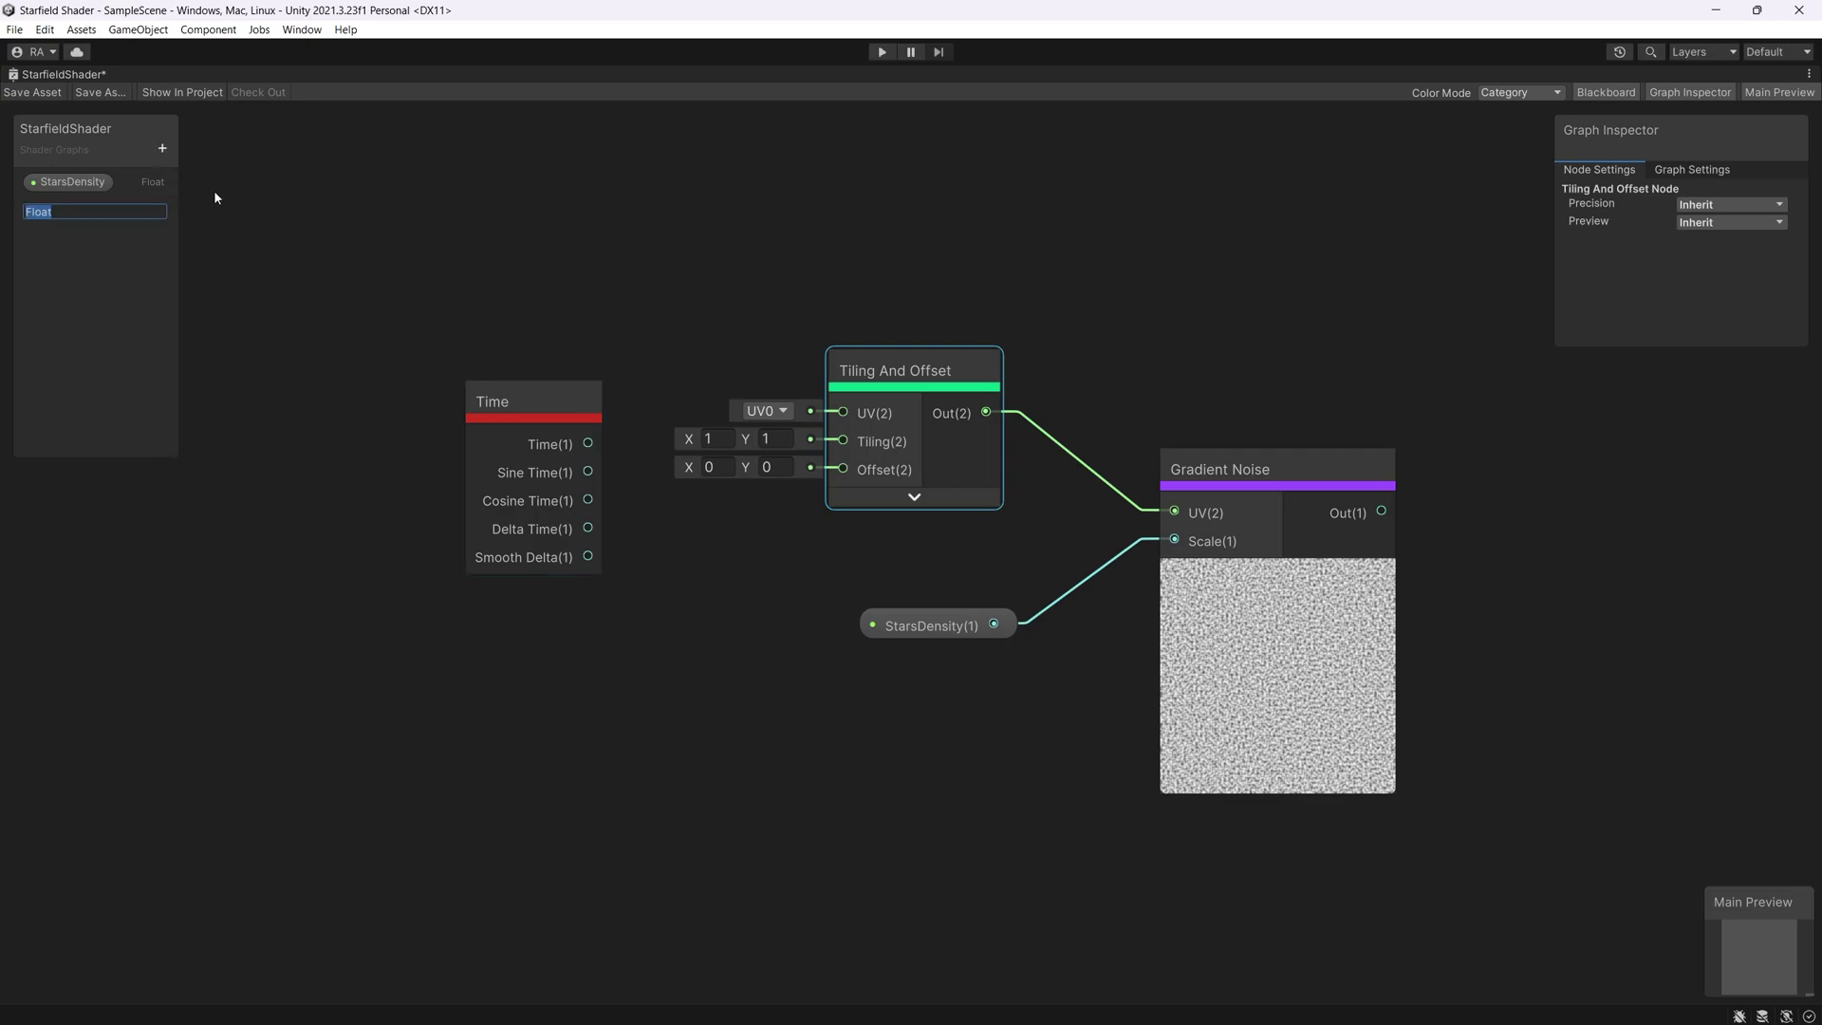
text(BlinkingSpeed)
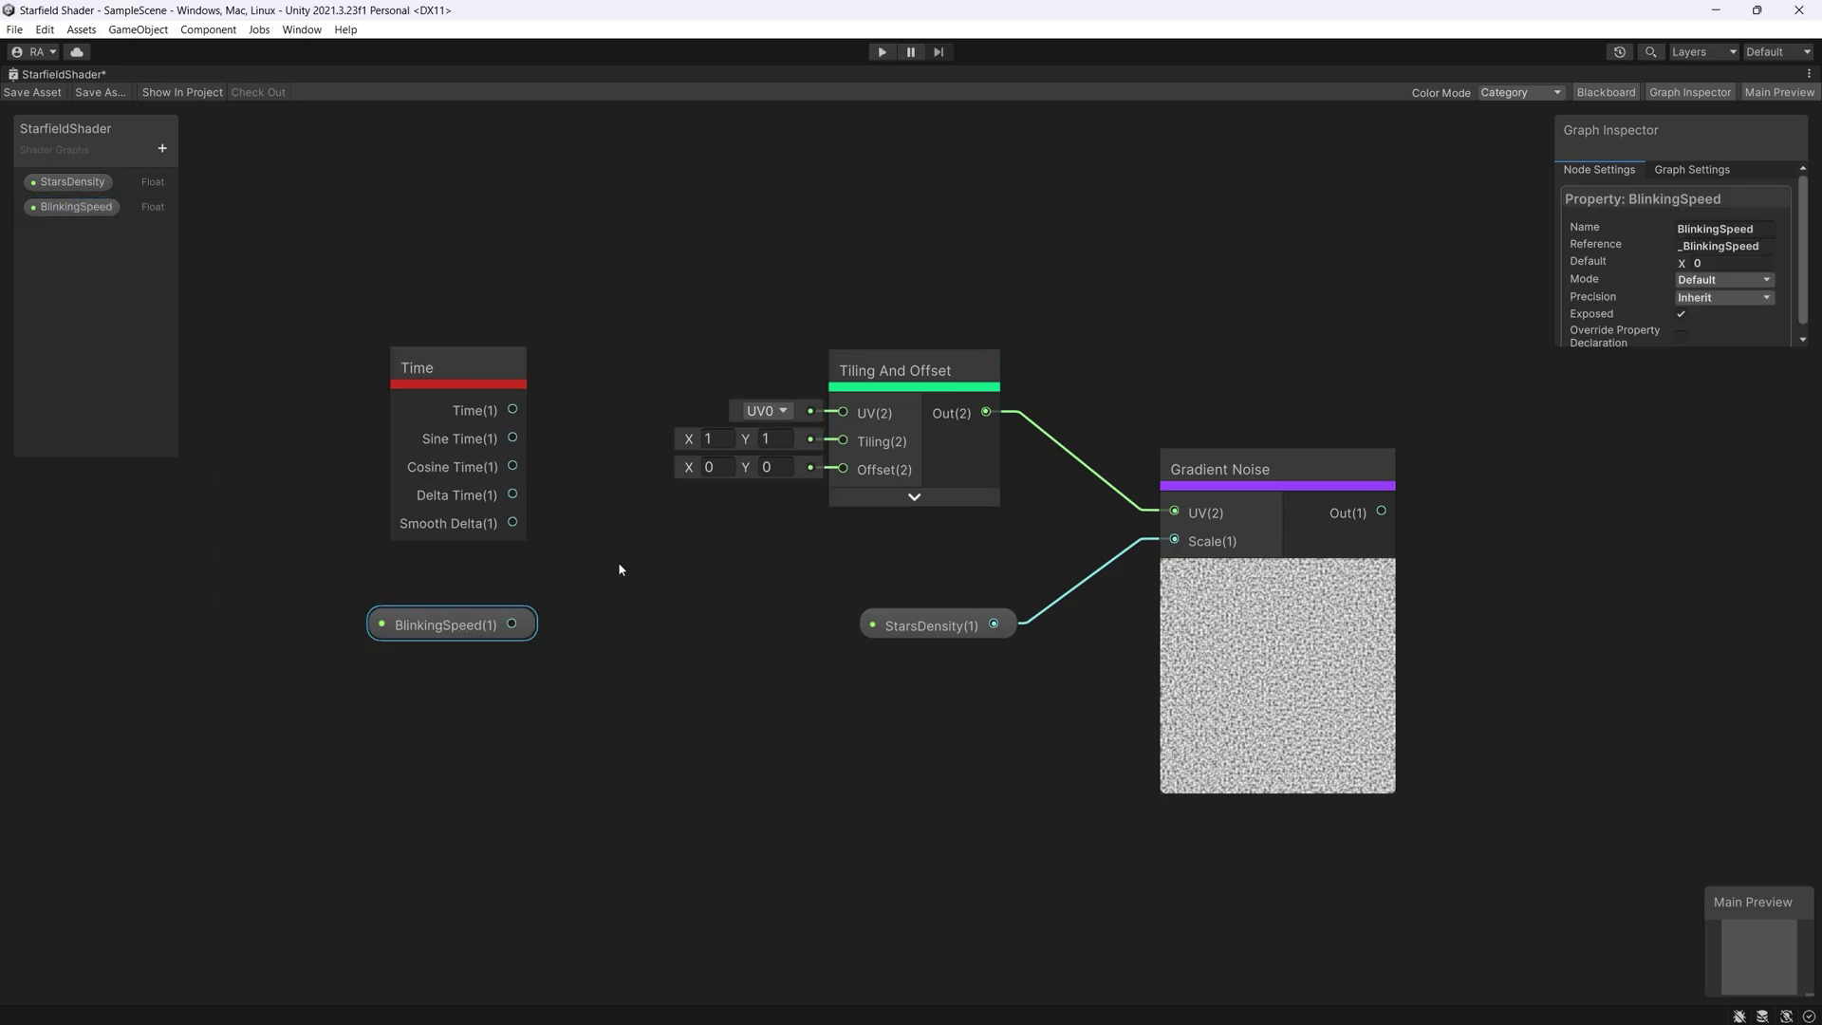
Add a Multiply node beside the Time and BlinkingSpeed nodes and collapse its preview
right_click(562, 548)
click(594, 561)
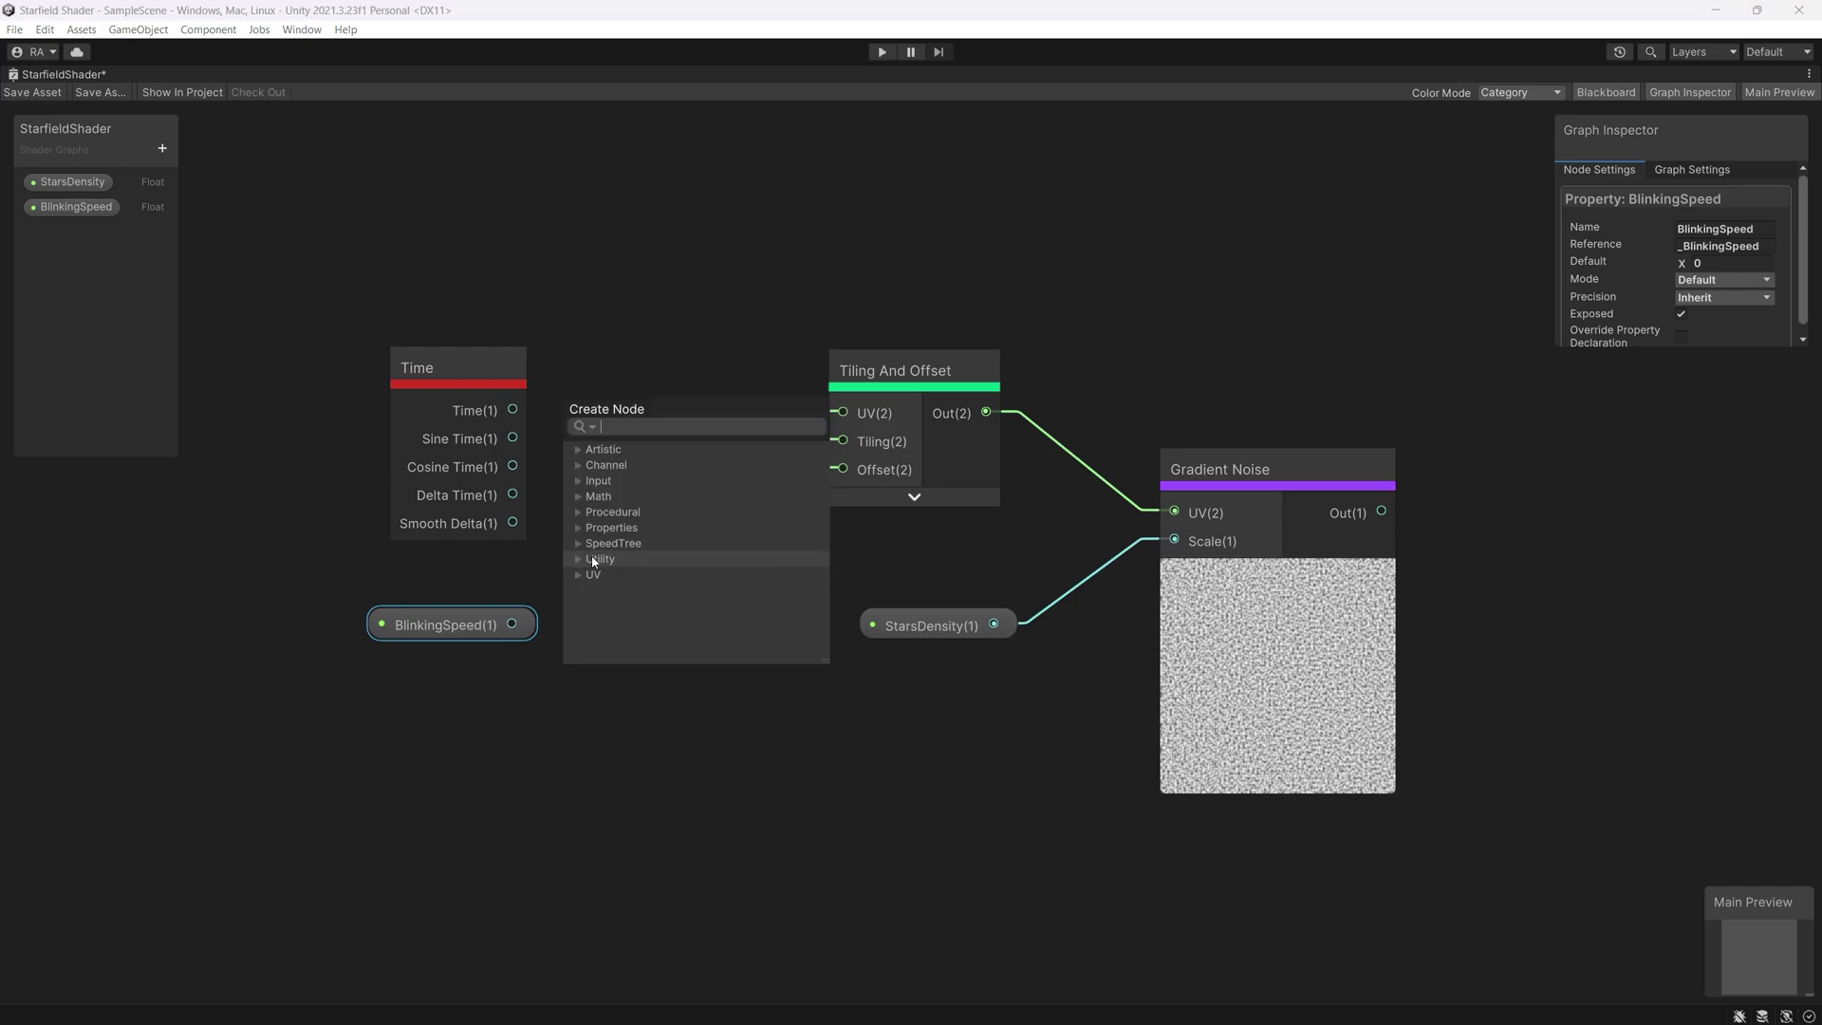
text(mul)
key(Return)
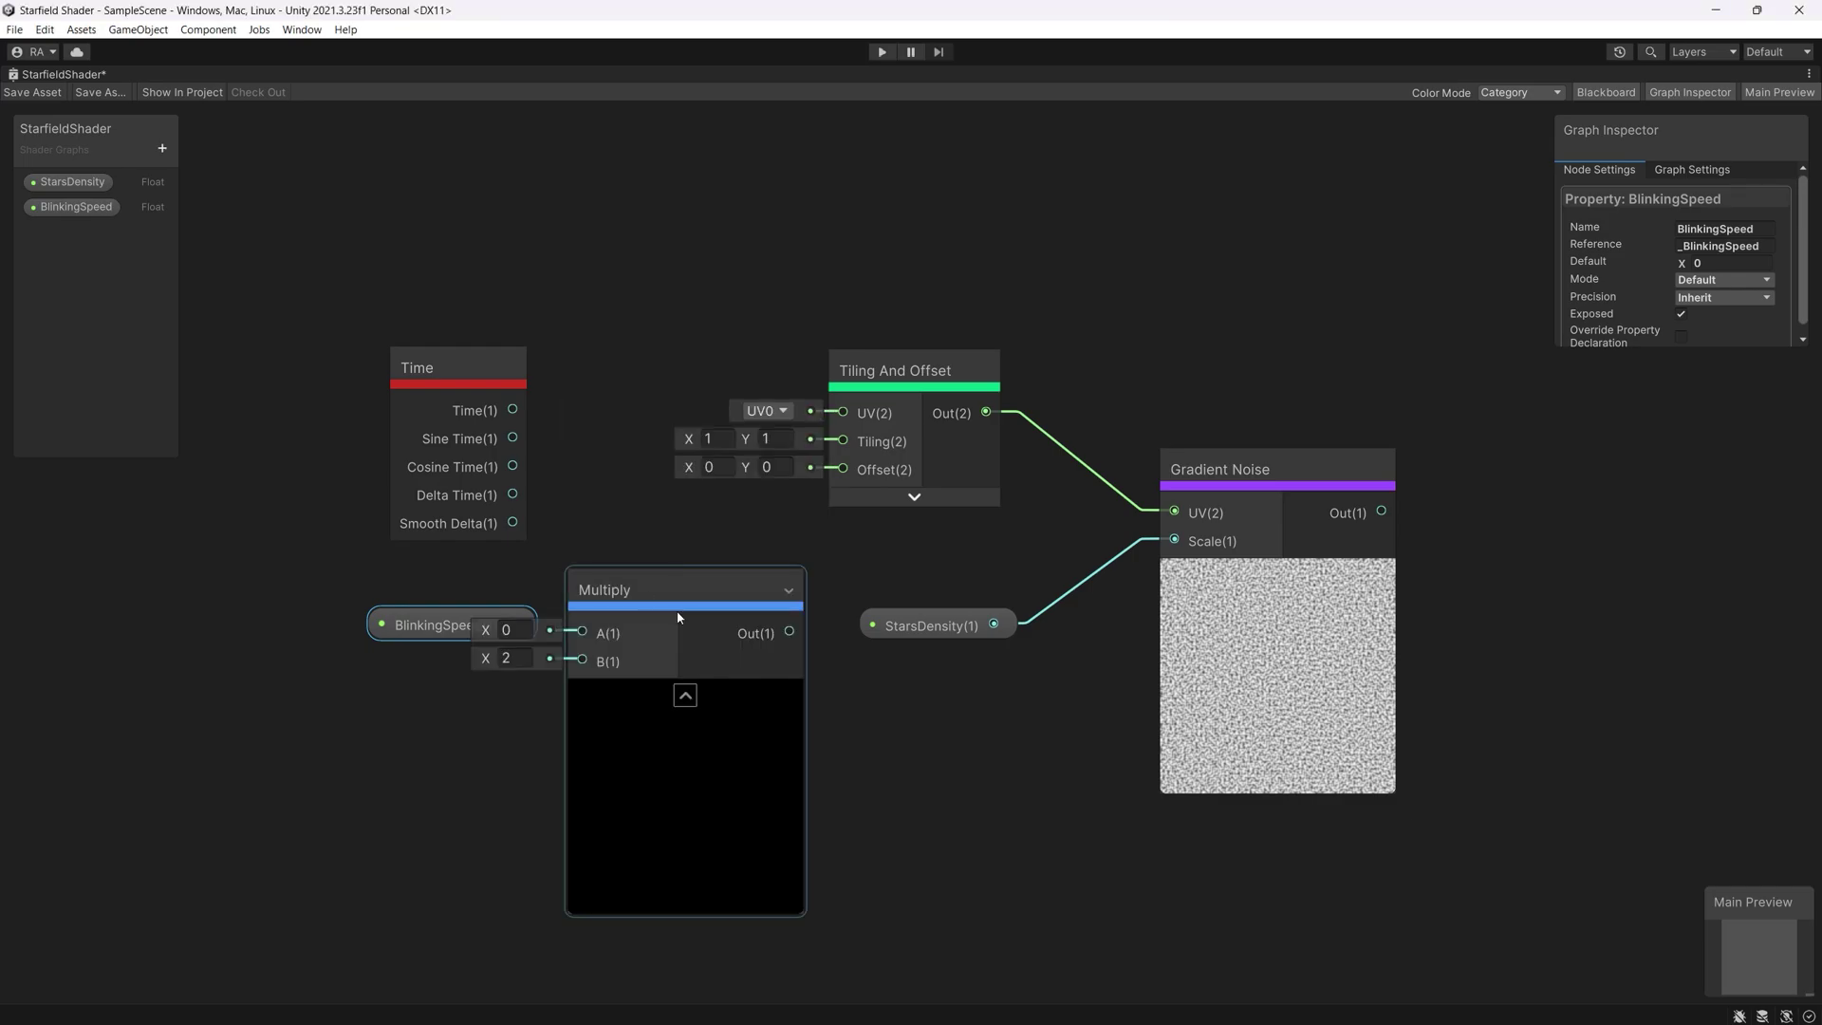
click(685, 695)
drag(656, 576, 647, 505)
Multiply the Time output by BlinkingSpeed and feed the result into the Offset input of Tiling And Offset
drag(513, 409, 573, 560)
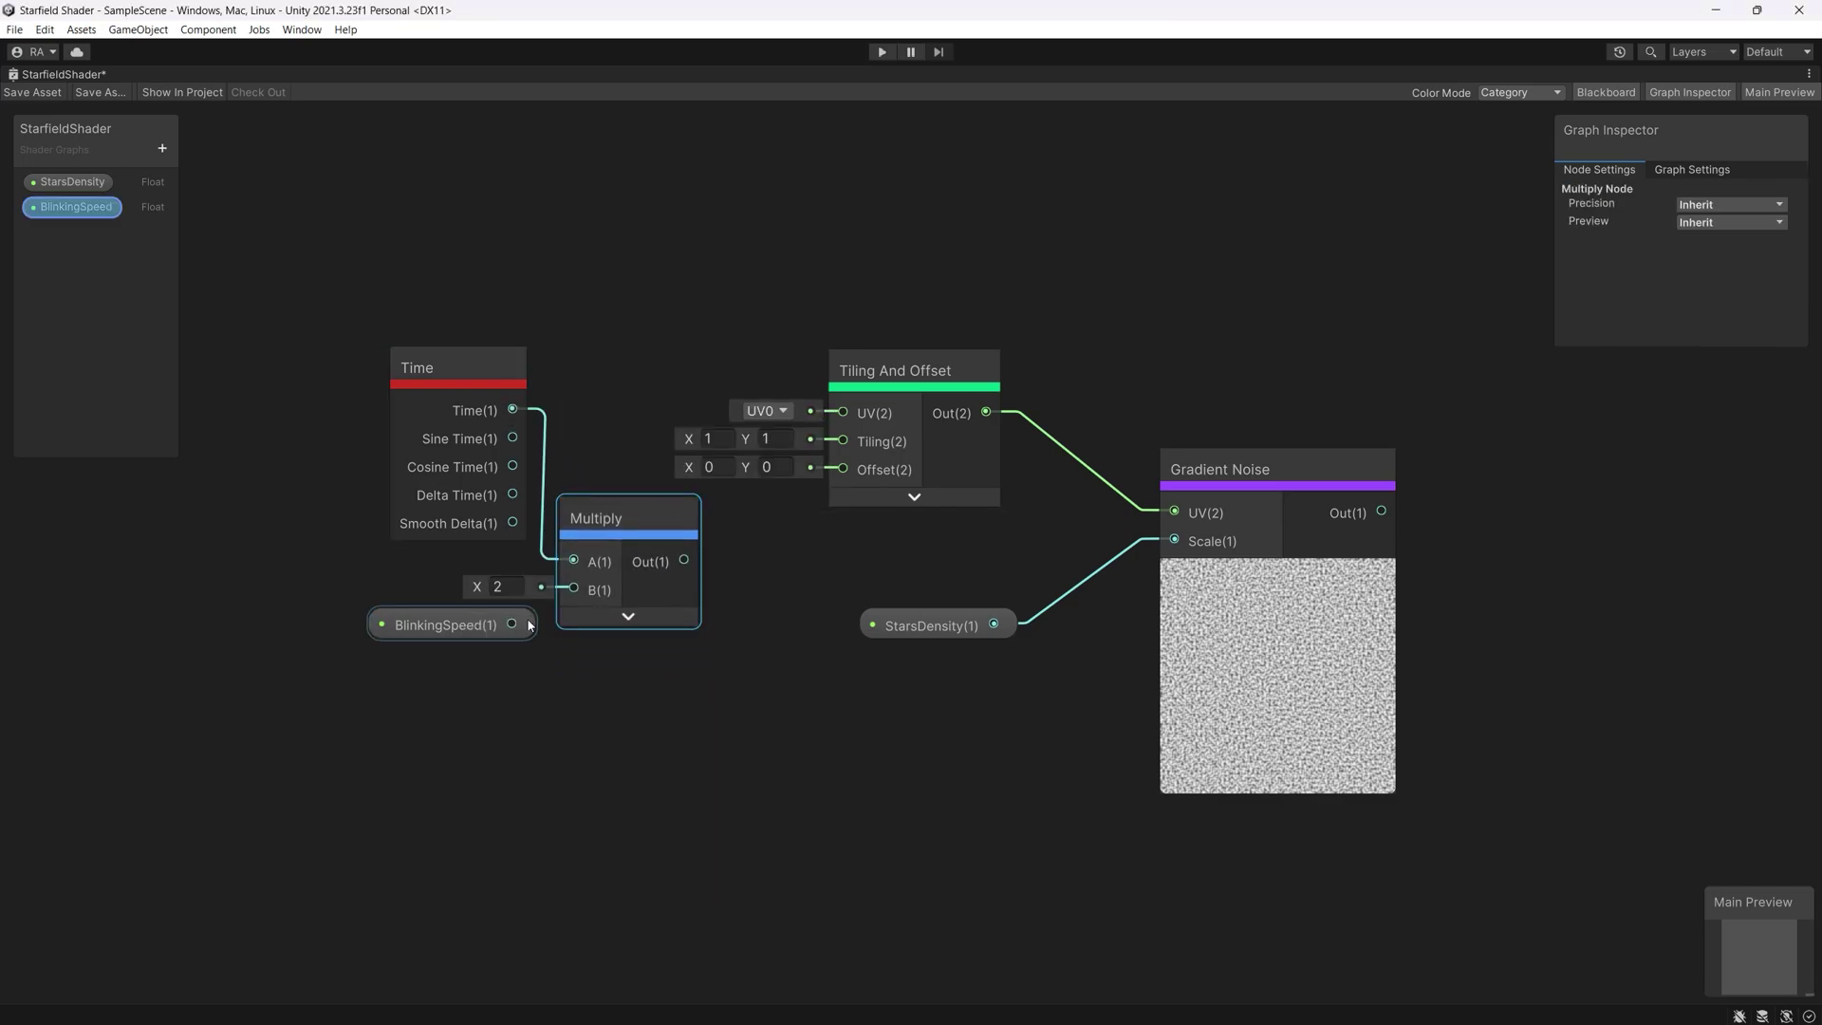
drag(528, 624, 574, 589)
drag(631, 513, 838, 474)
Set the default value of the BlinkingSpeed property to 0.002
click(417, 627)
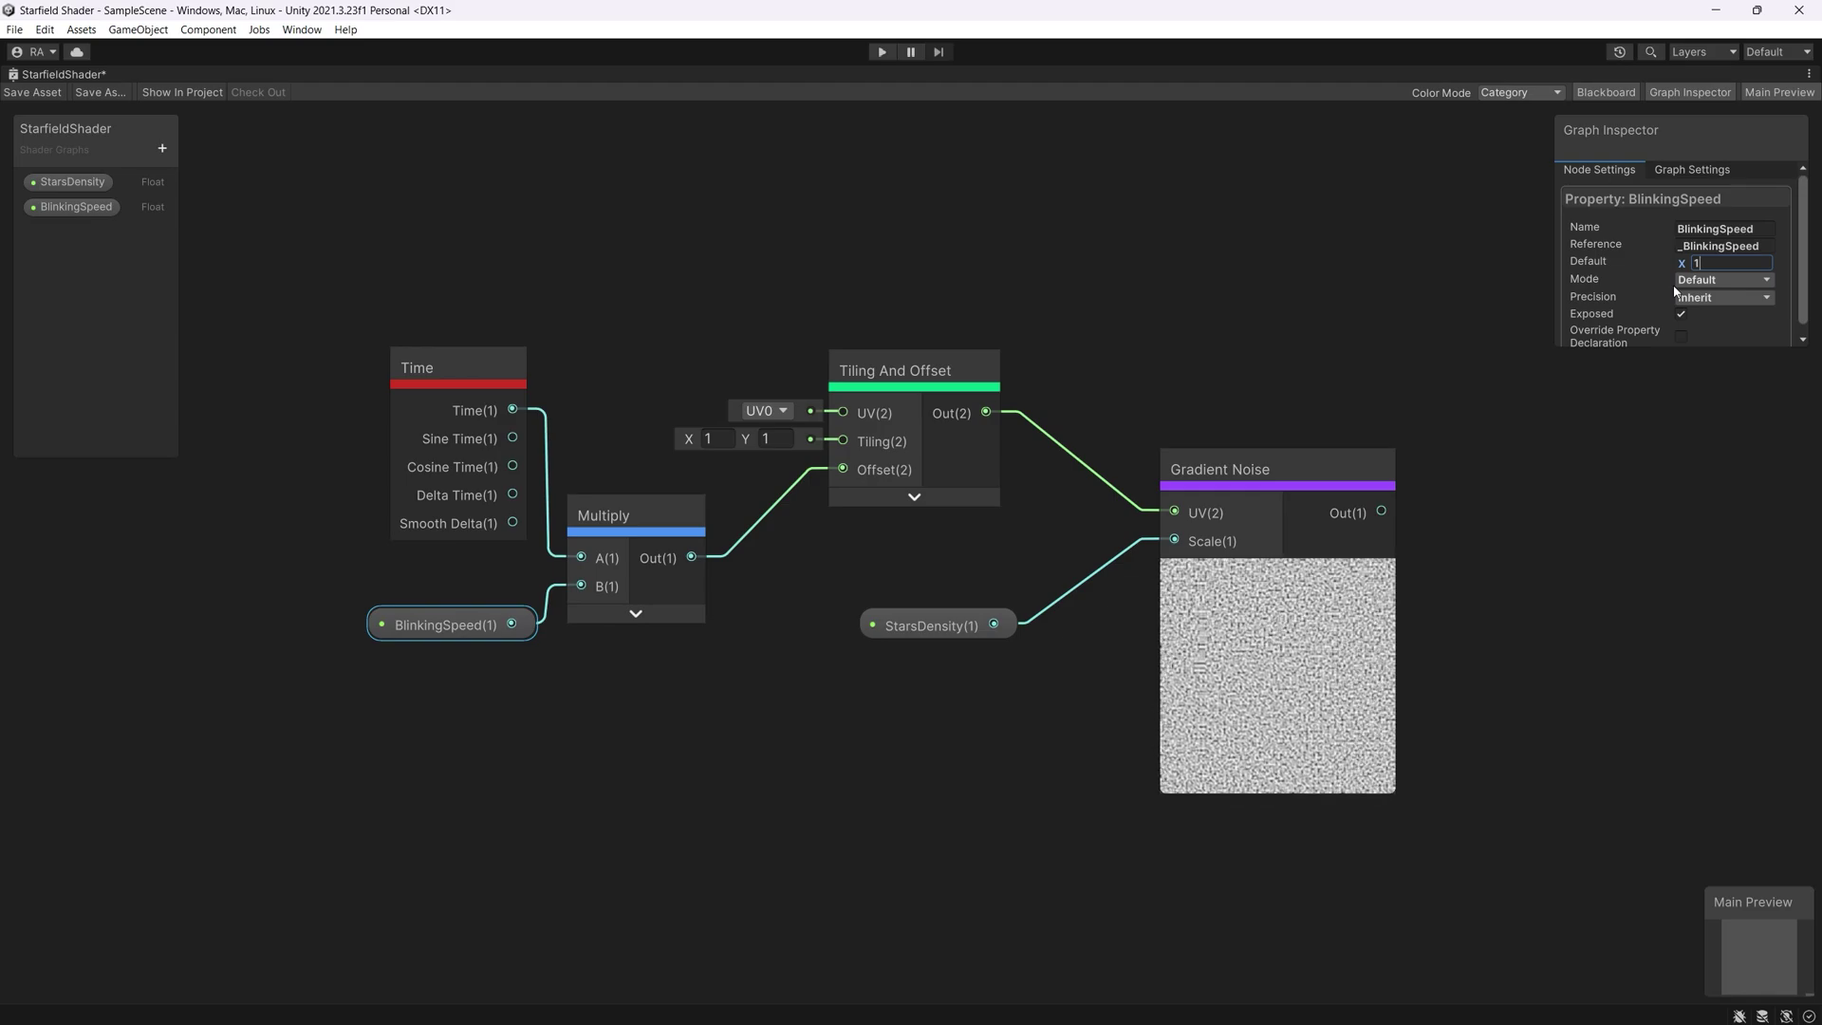
text(0.)
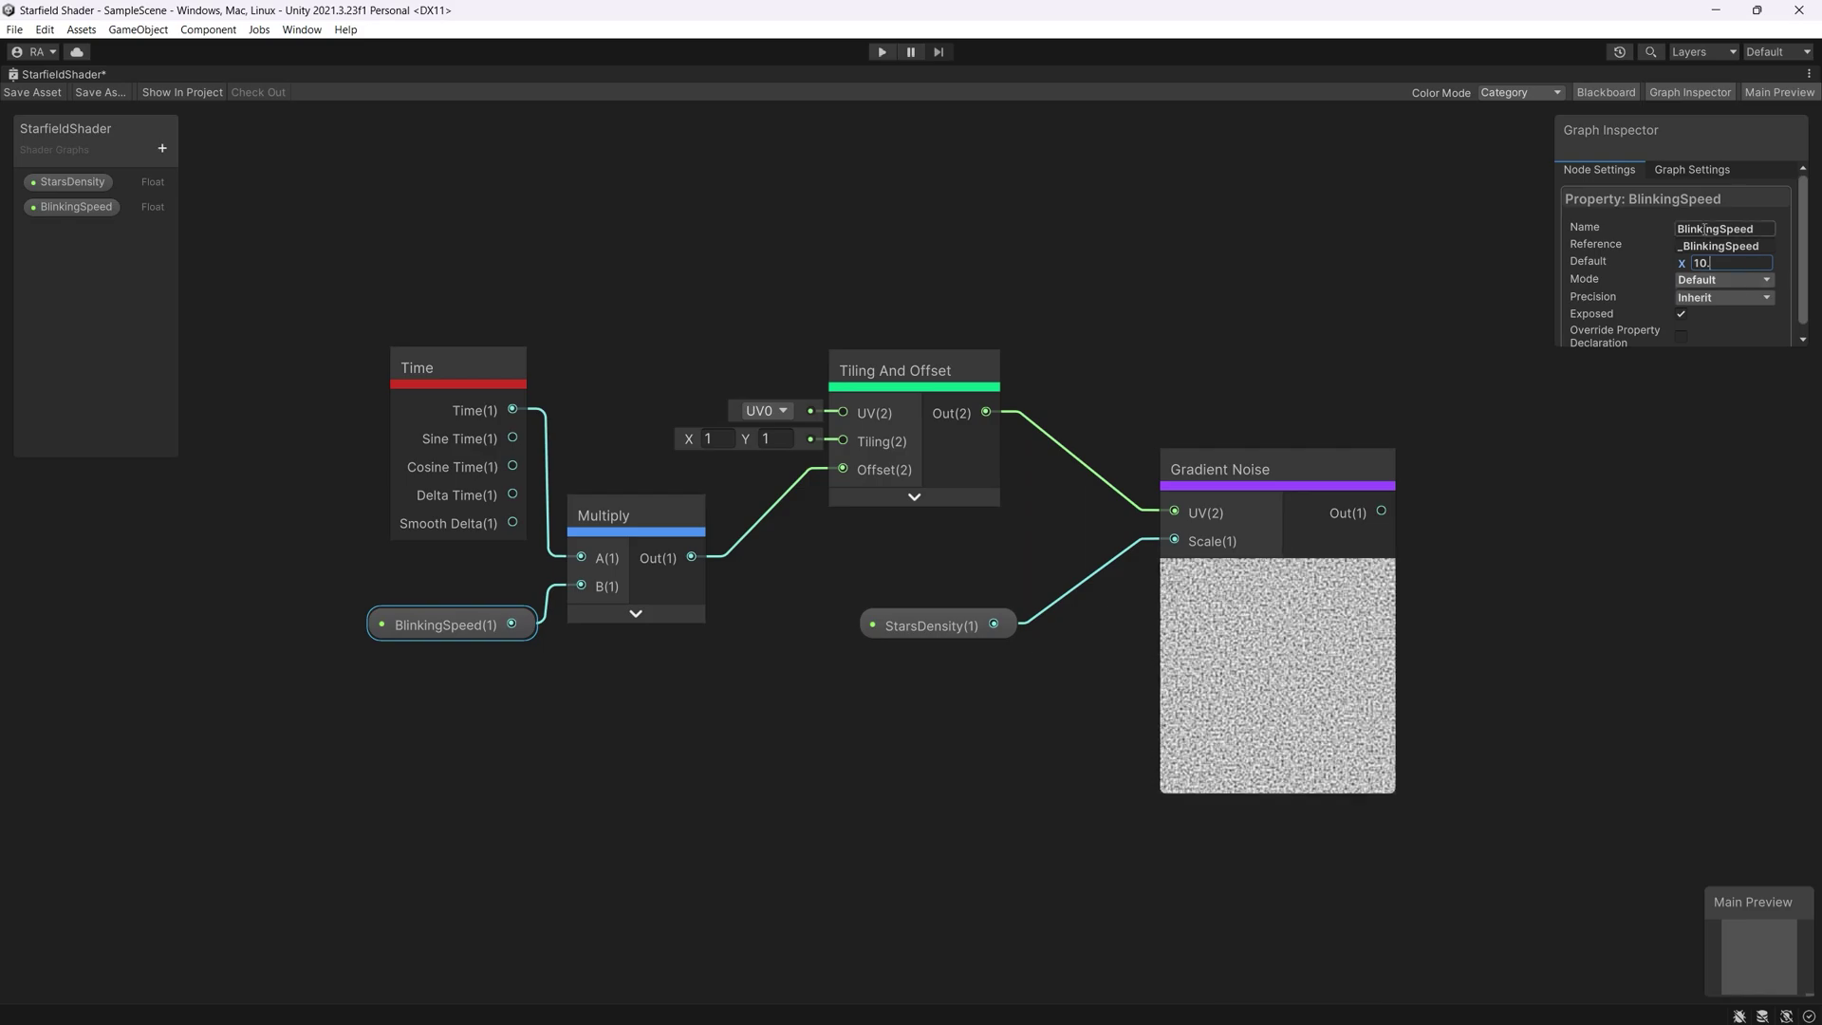
drag(1716, 264, 1626, 265)
text(0.01)
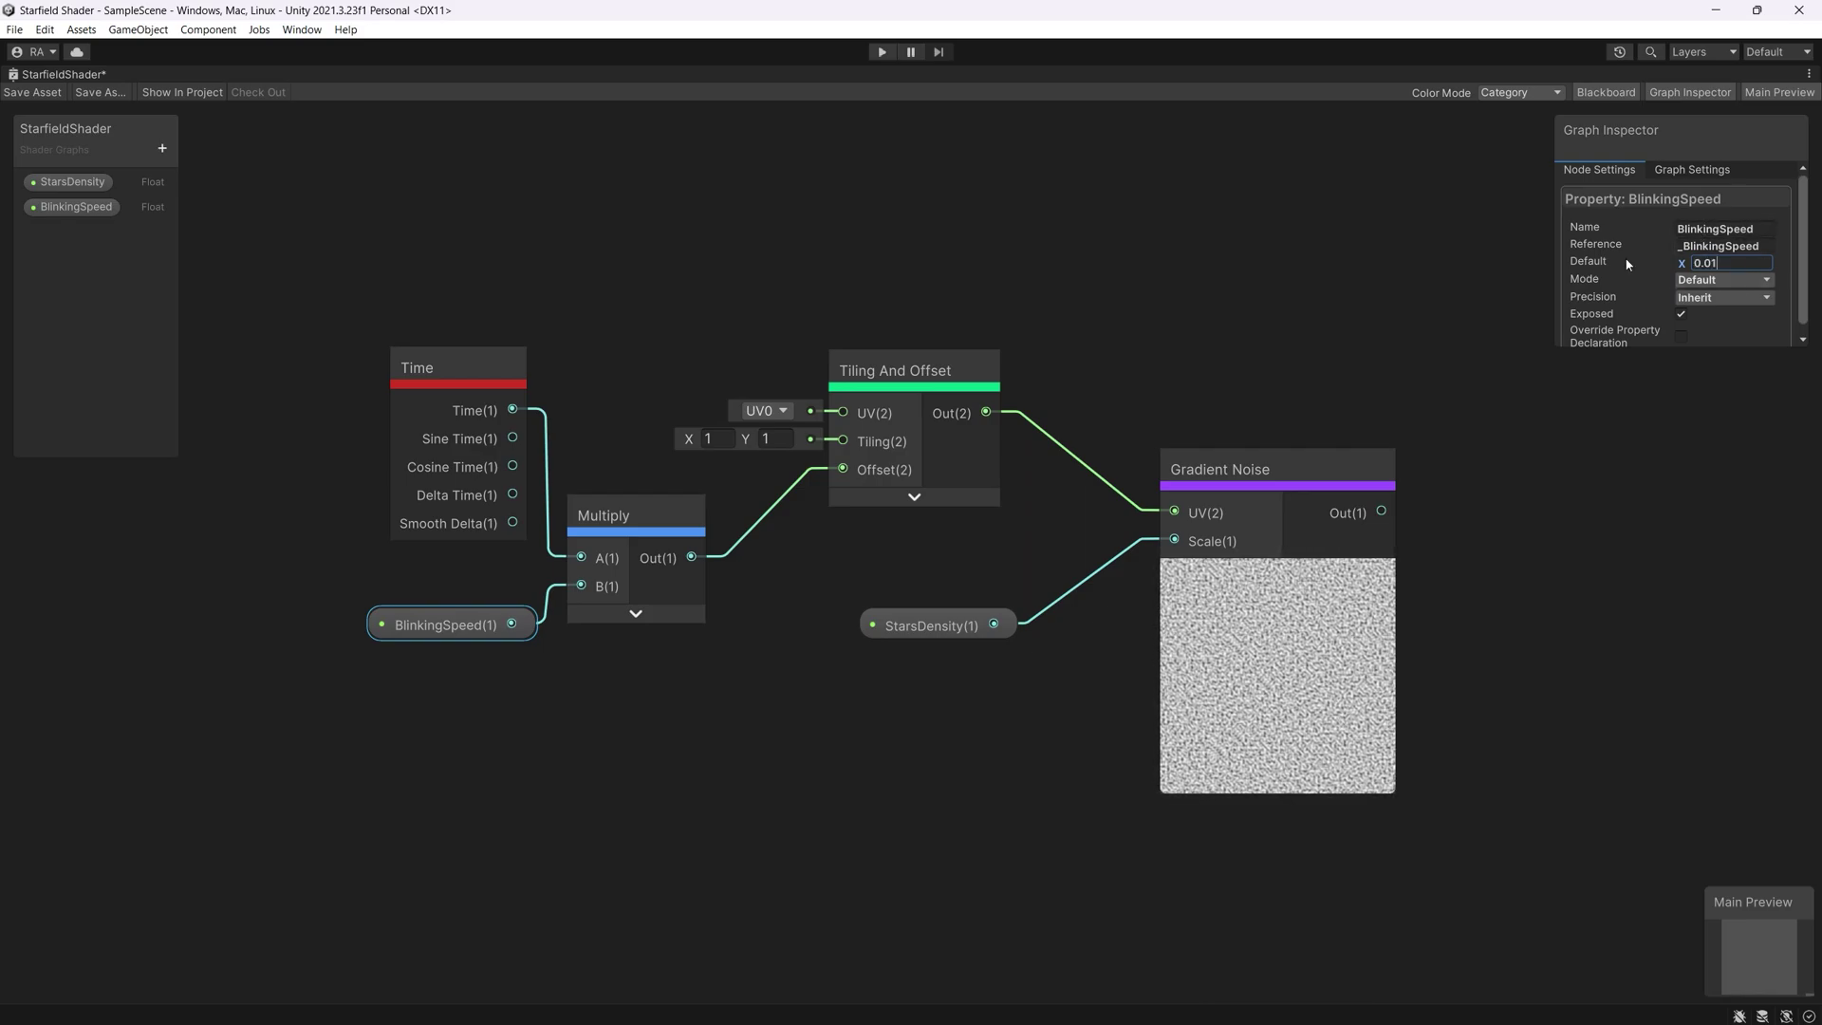
key(BackSpace)
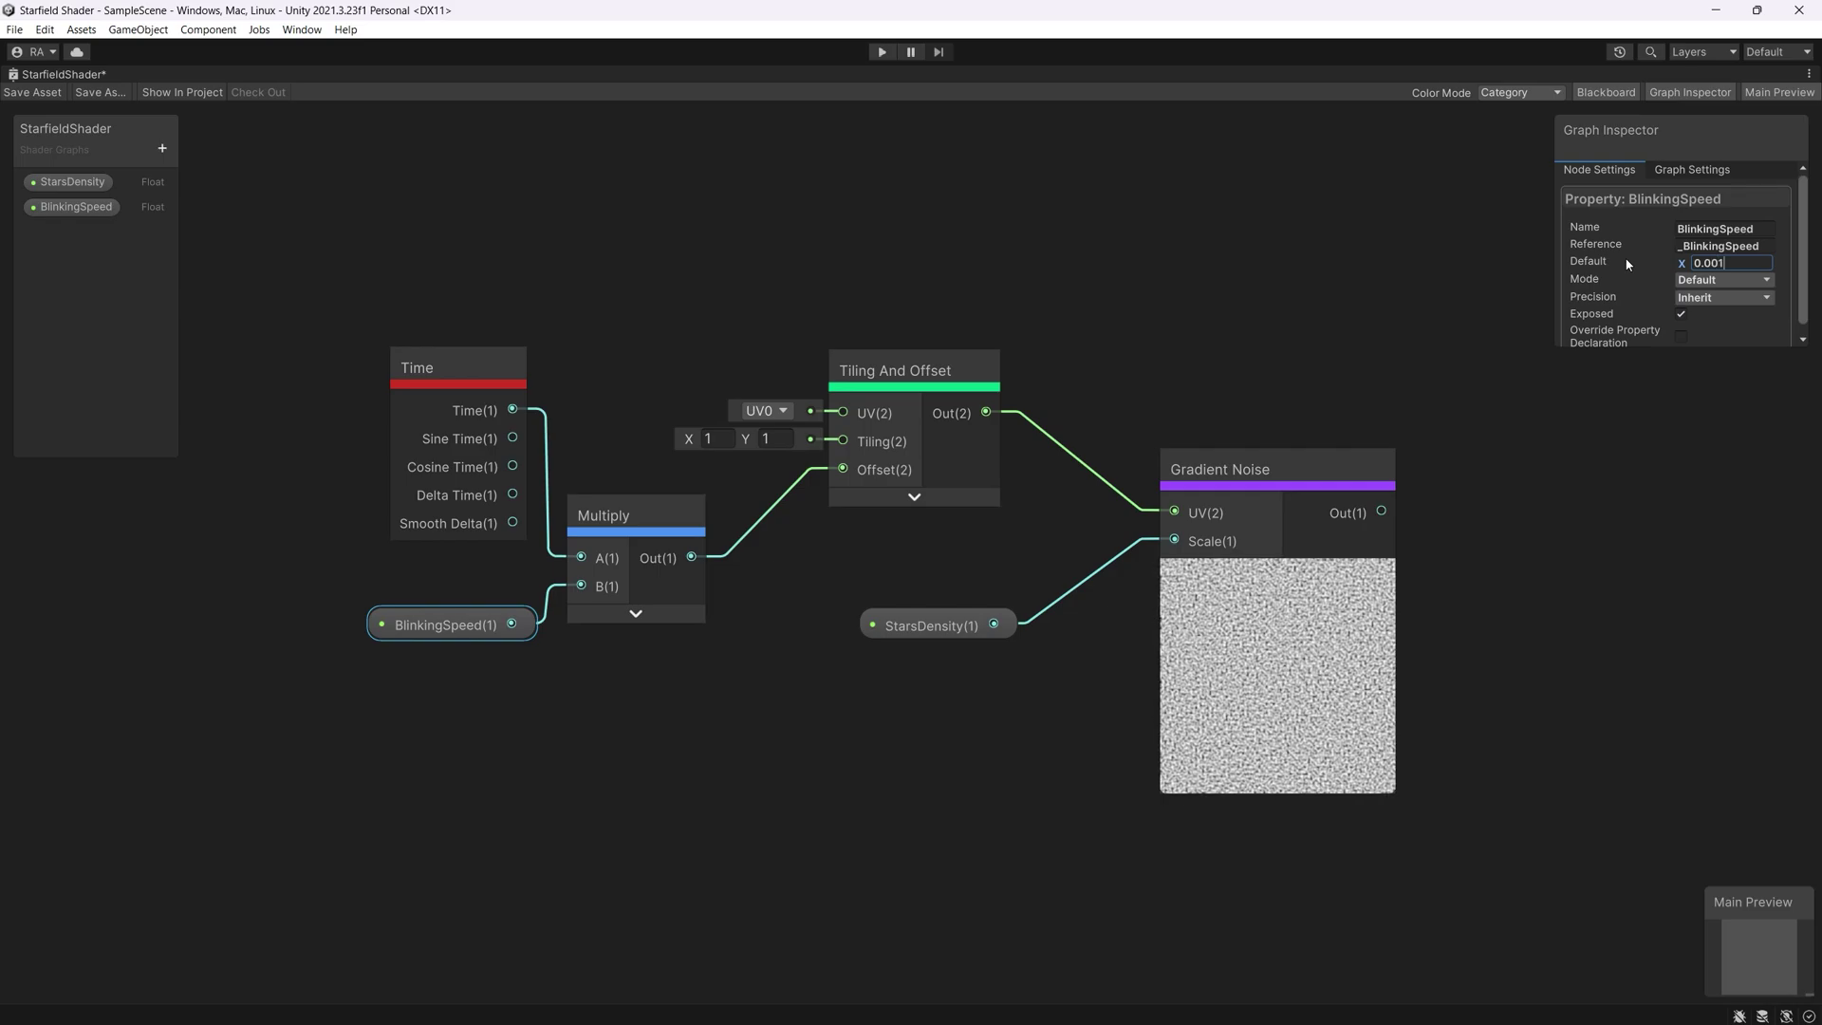
text(2)
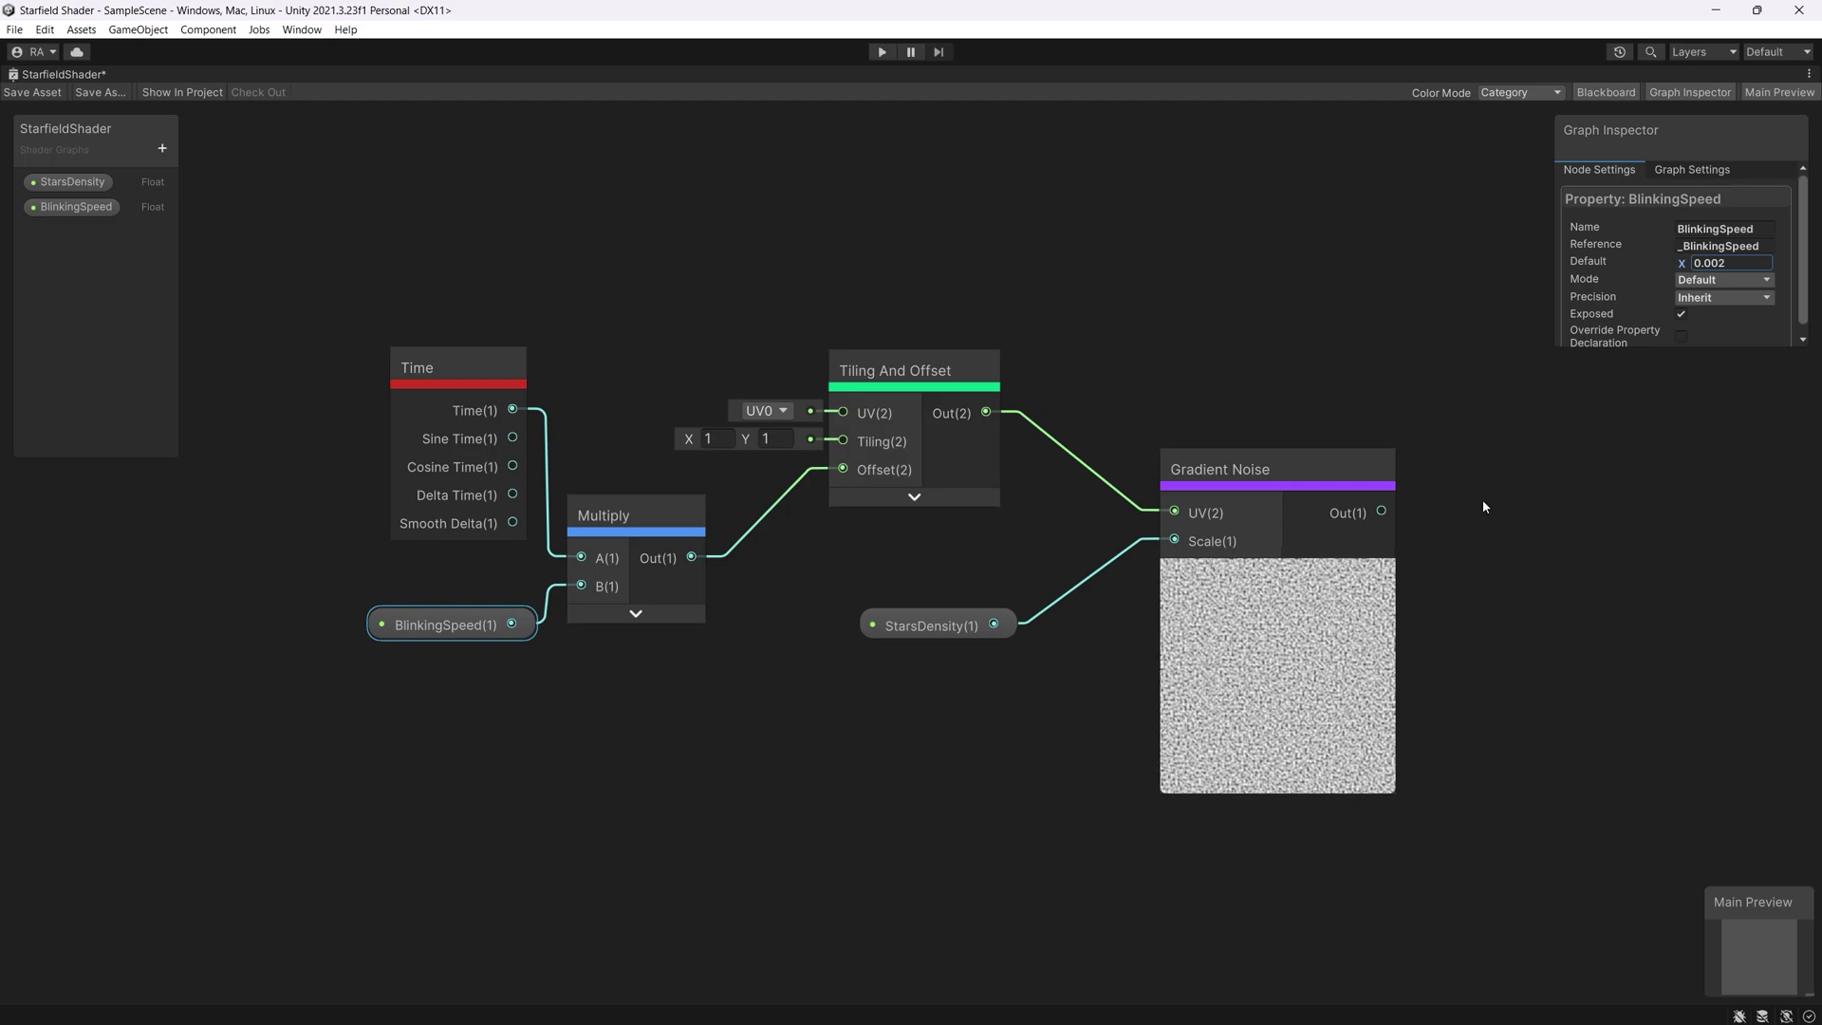
key(Return)
Add a Power node fed by the Gradient Noise output at input A and arrange the two nodes
drag(1219, 476, 1168, 482)
middle_drag(1320, 427, 1008, 386)
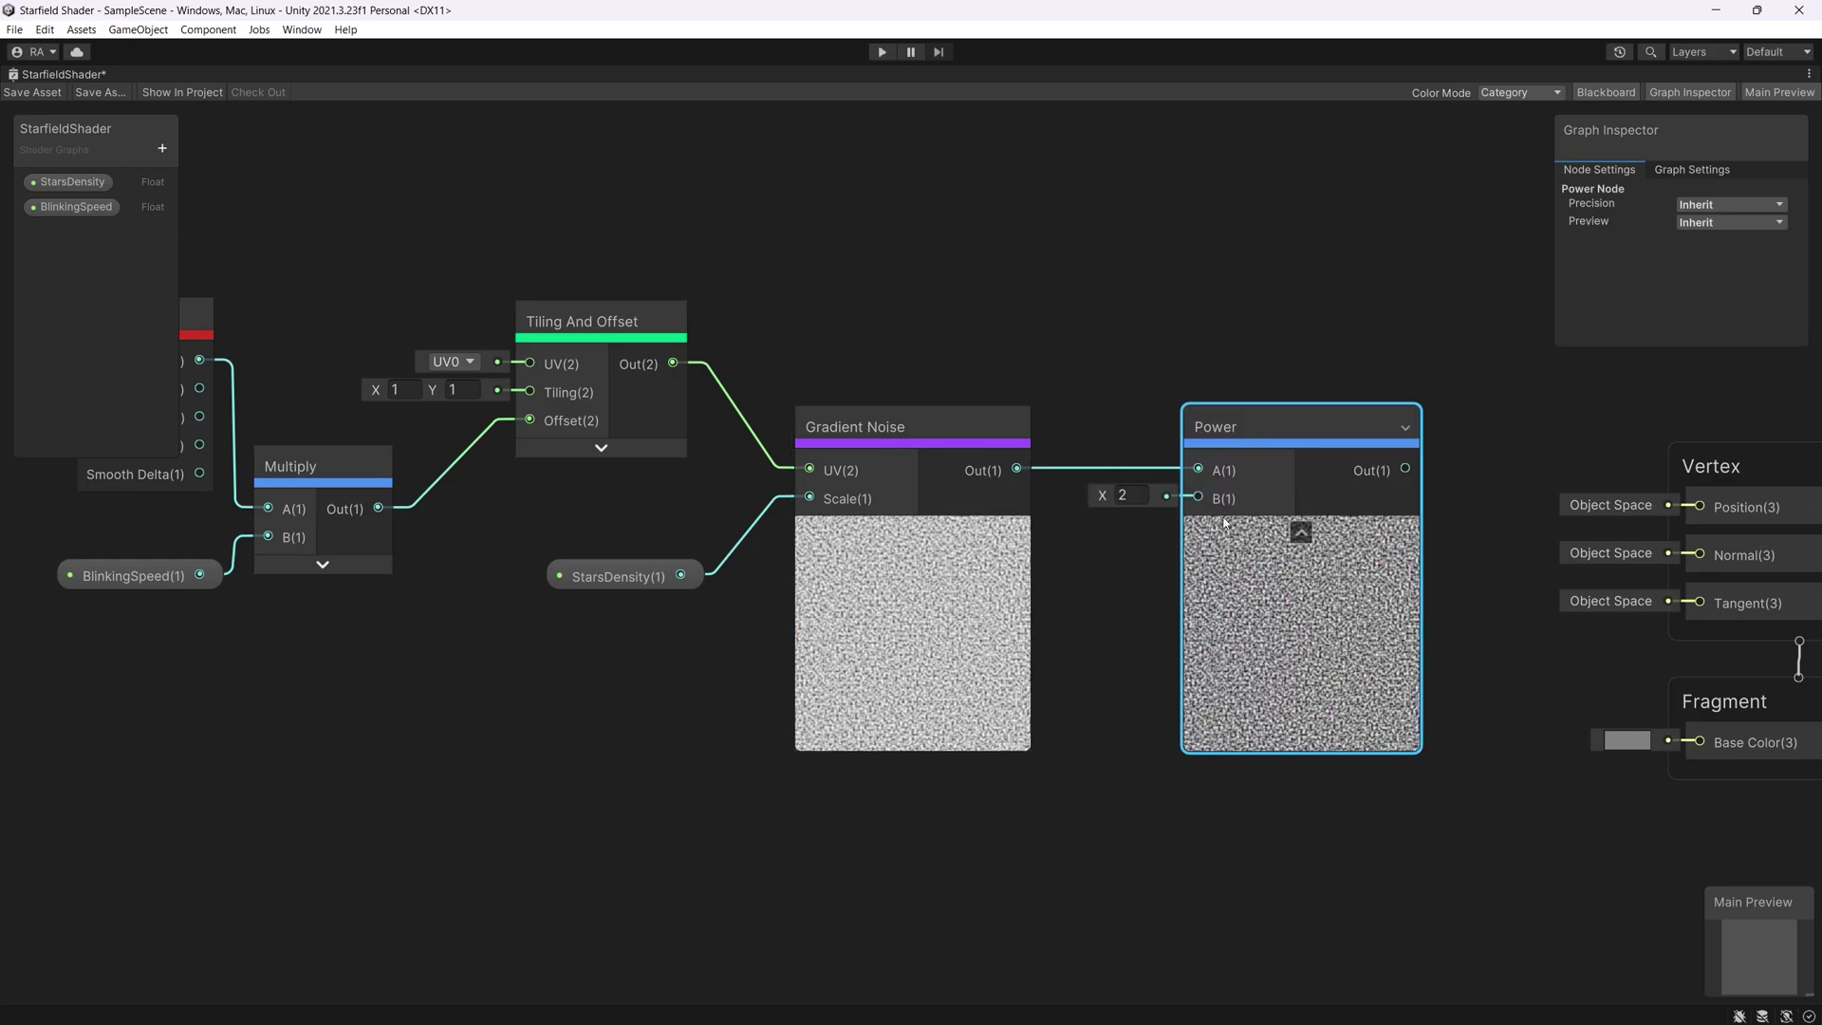
drag(1238, 422, 1256, 420)
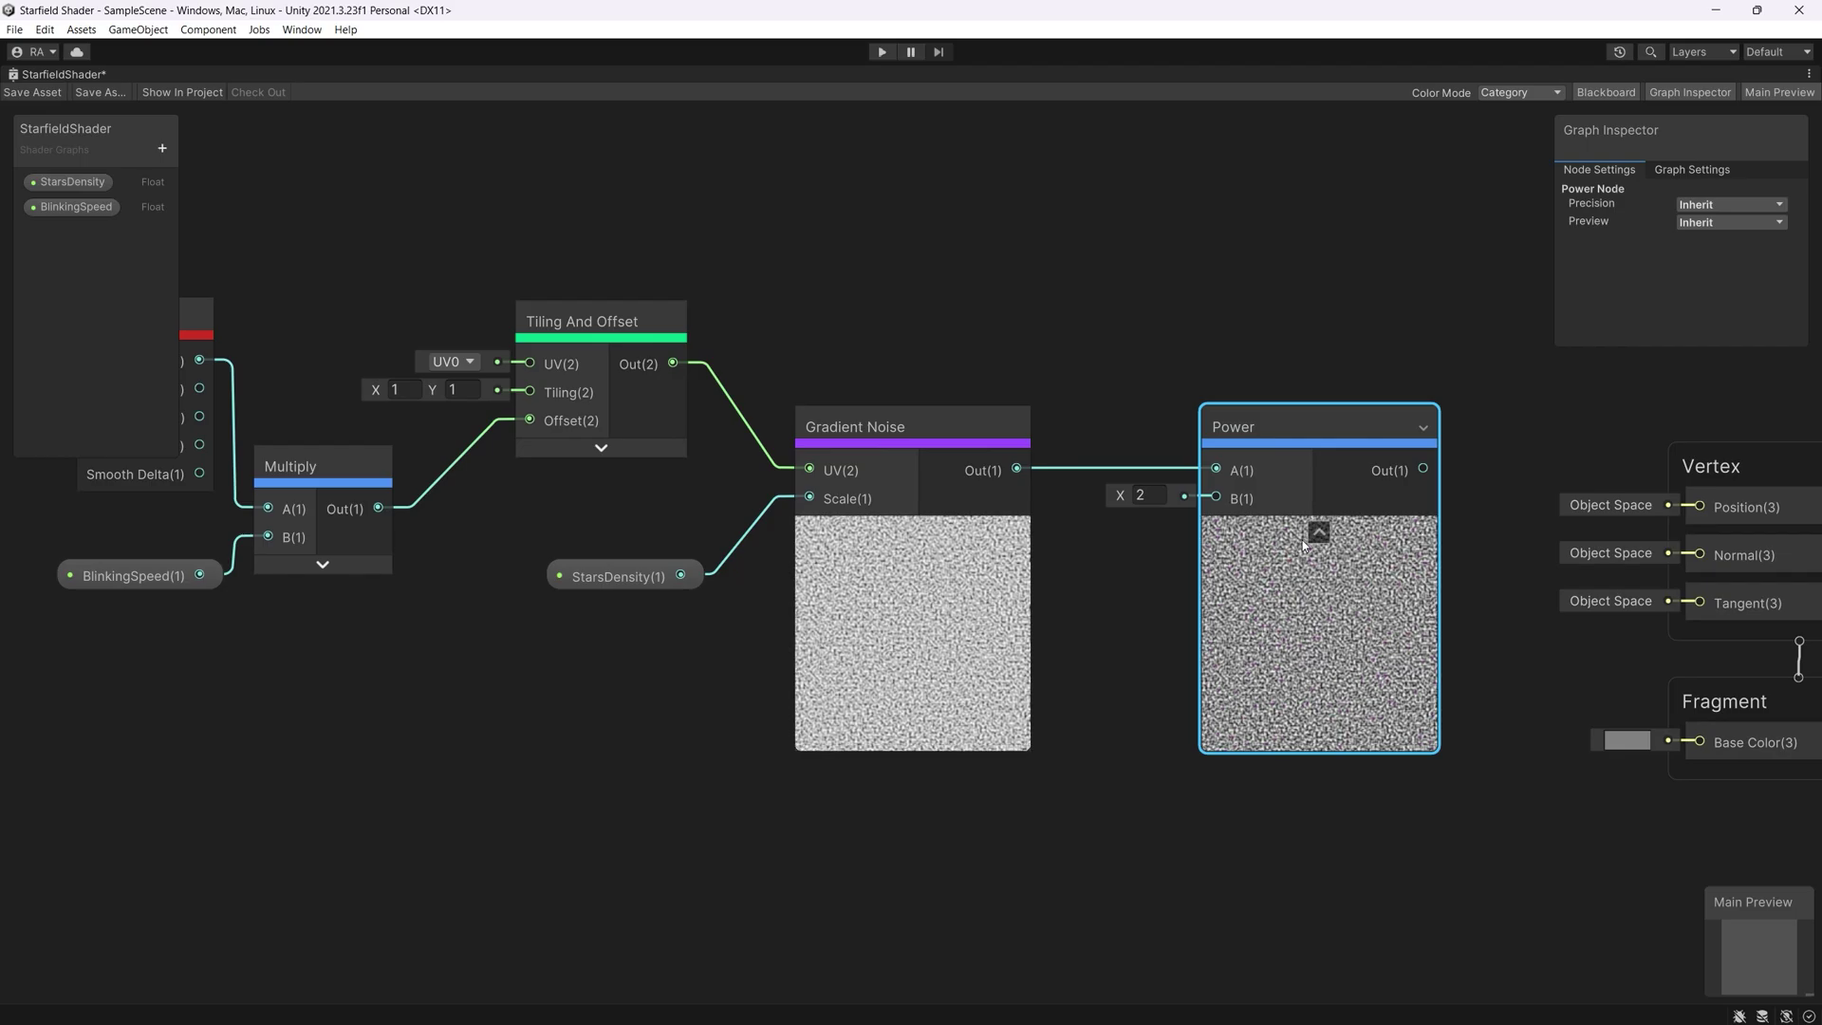
drag(946, 425, 958, 368)
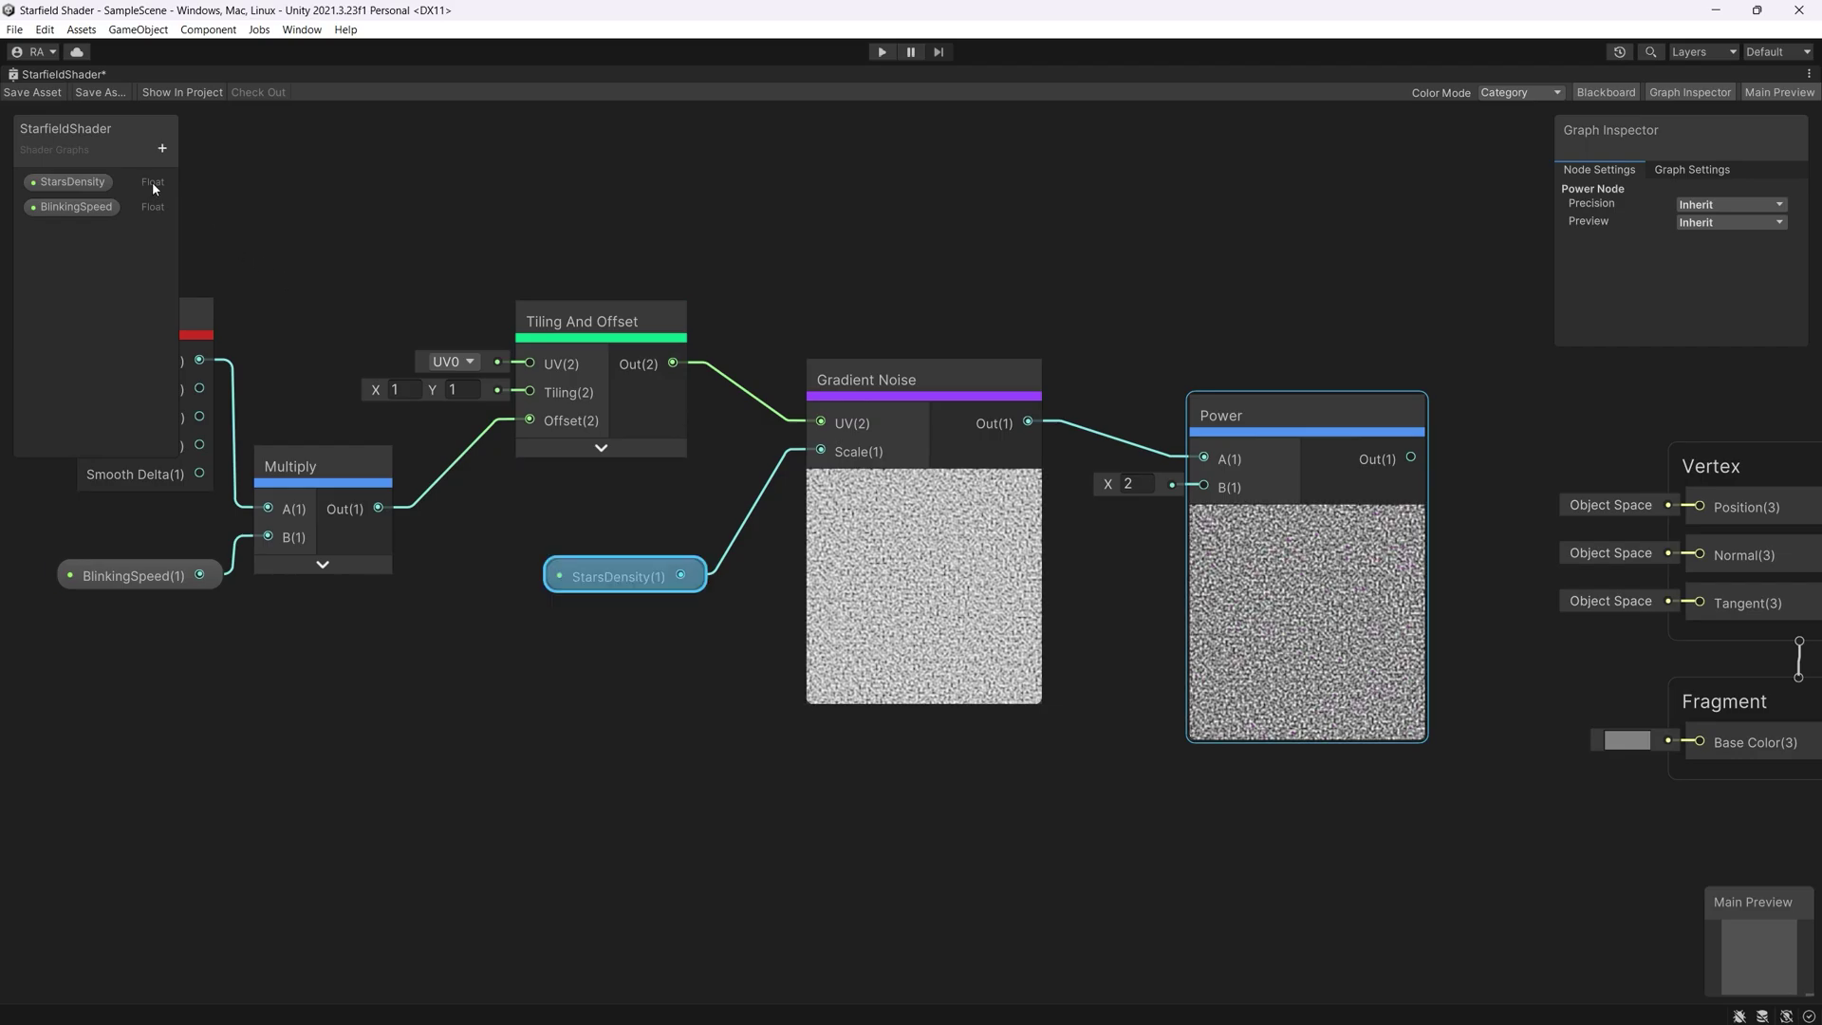
Create a Float property named StarsPower and connect it to the B input of the Power node
click(166, 149)
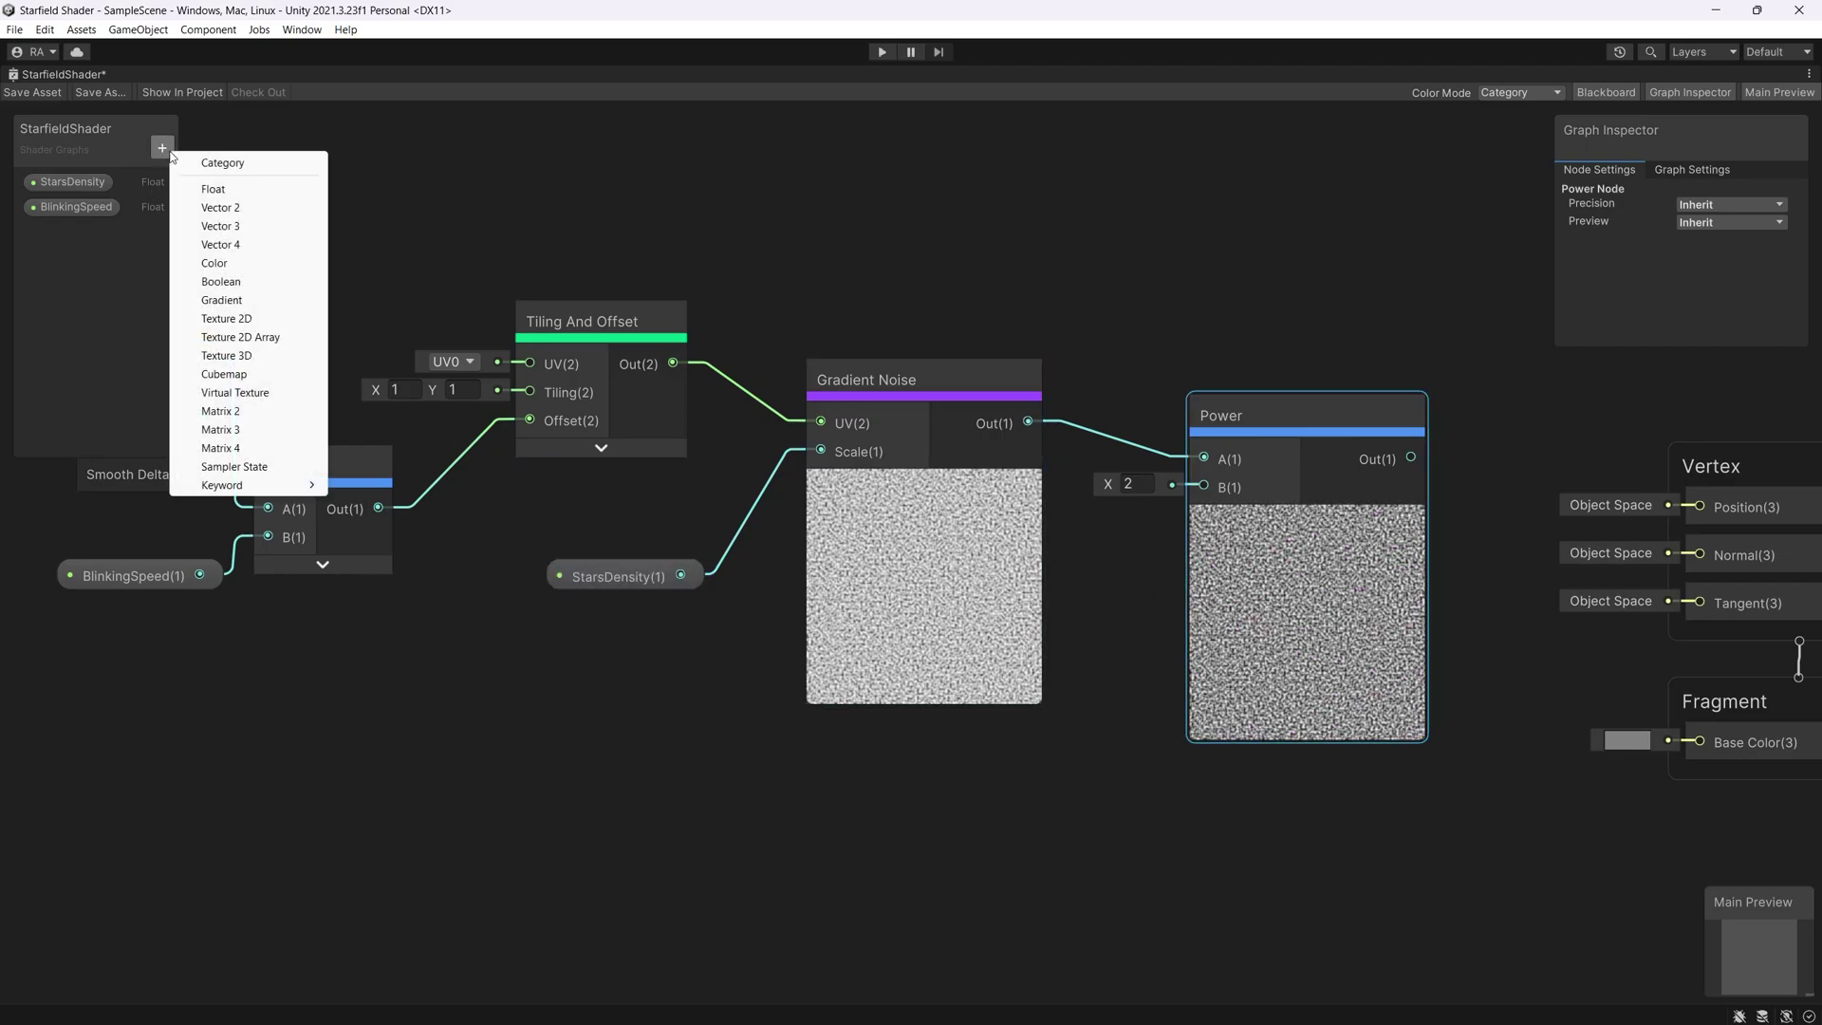
click(211, 188)
text(Star)
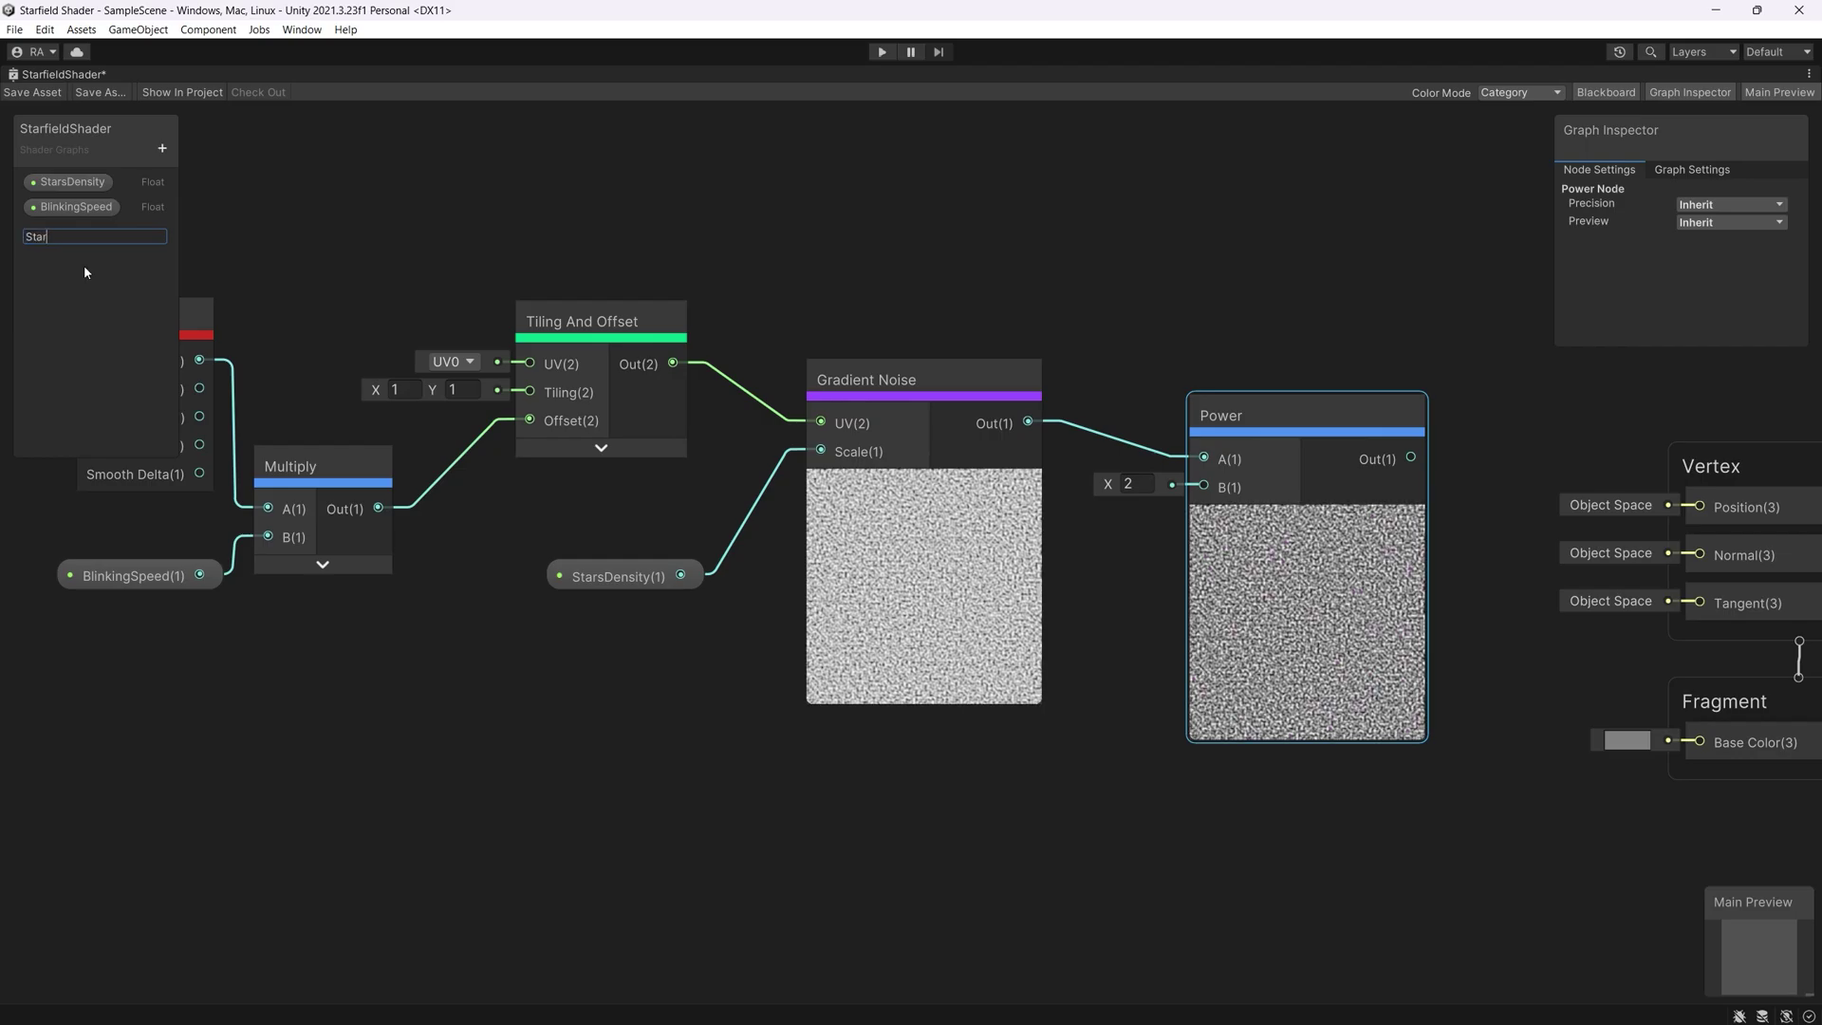
text(sPower)
key(Return)
drag(69, 231, 1204, 487)
Try default values of 1, 2, 5 and 20 for the StarsPower property to compare their effect on the Power preview
click(1717, 263)
text(1)
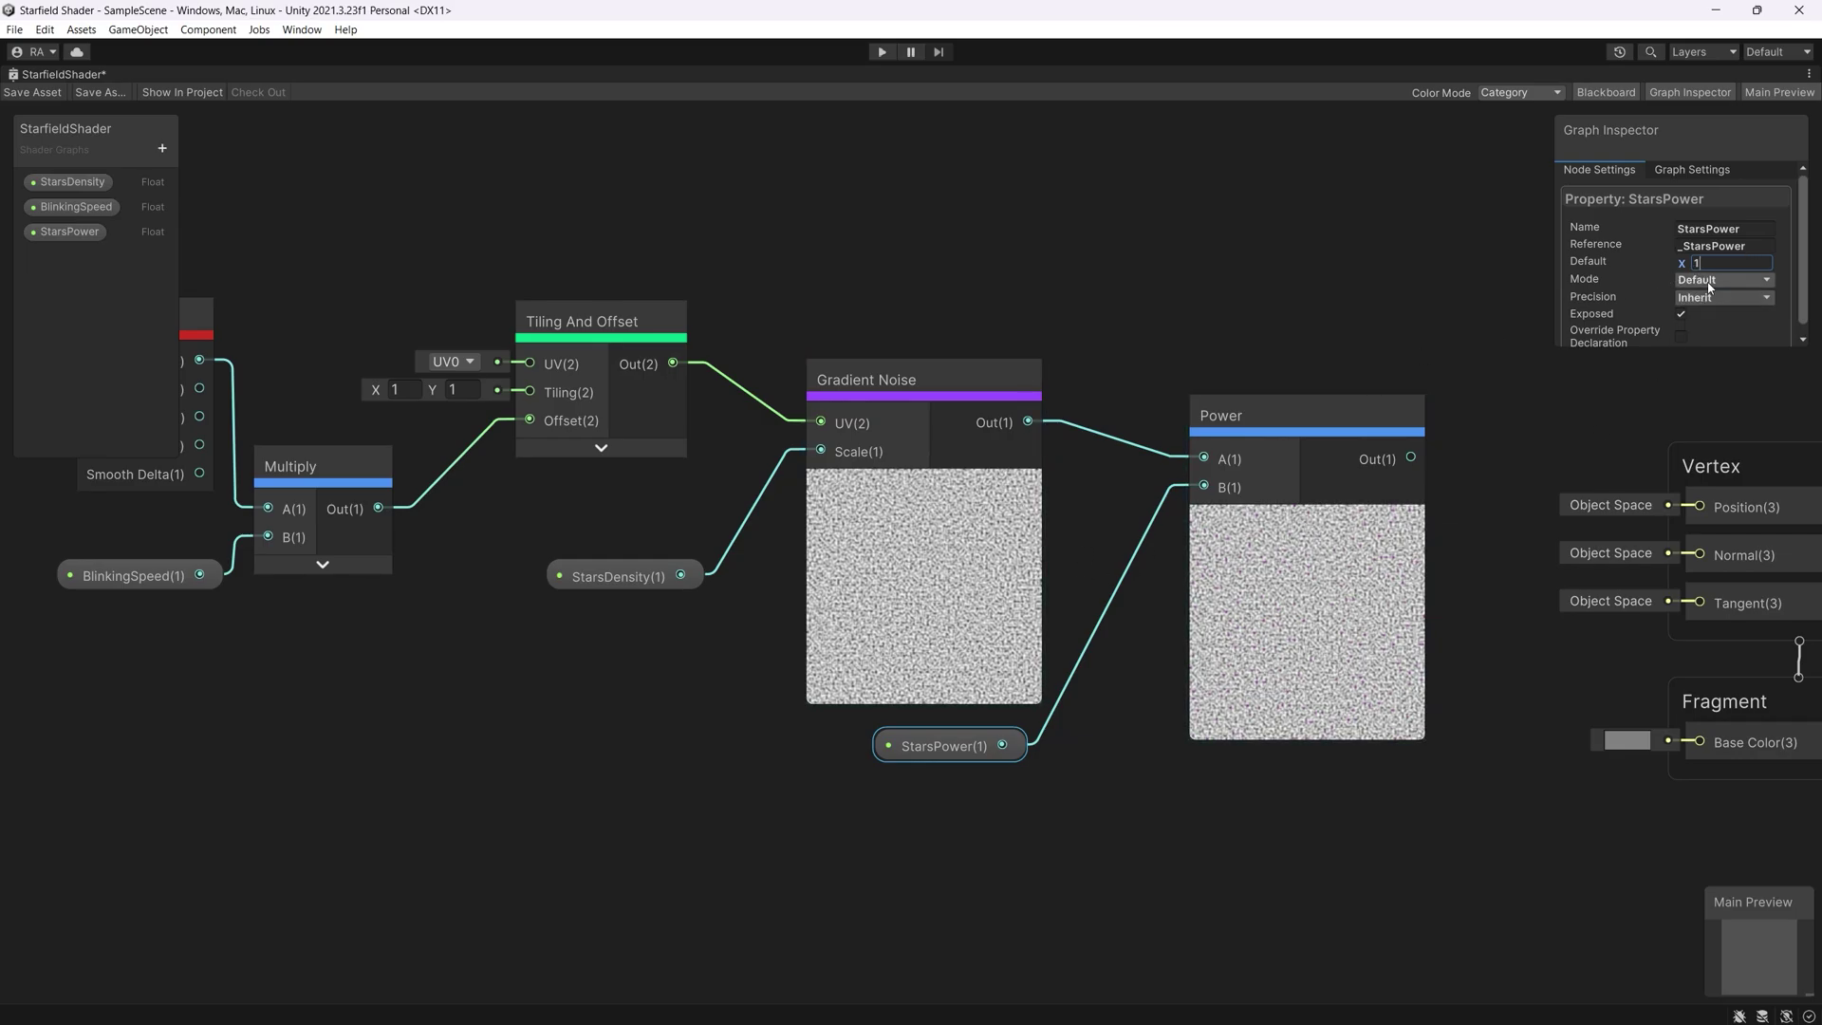
text(2)
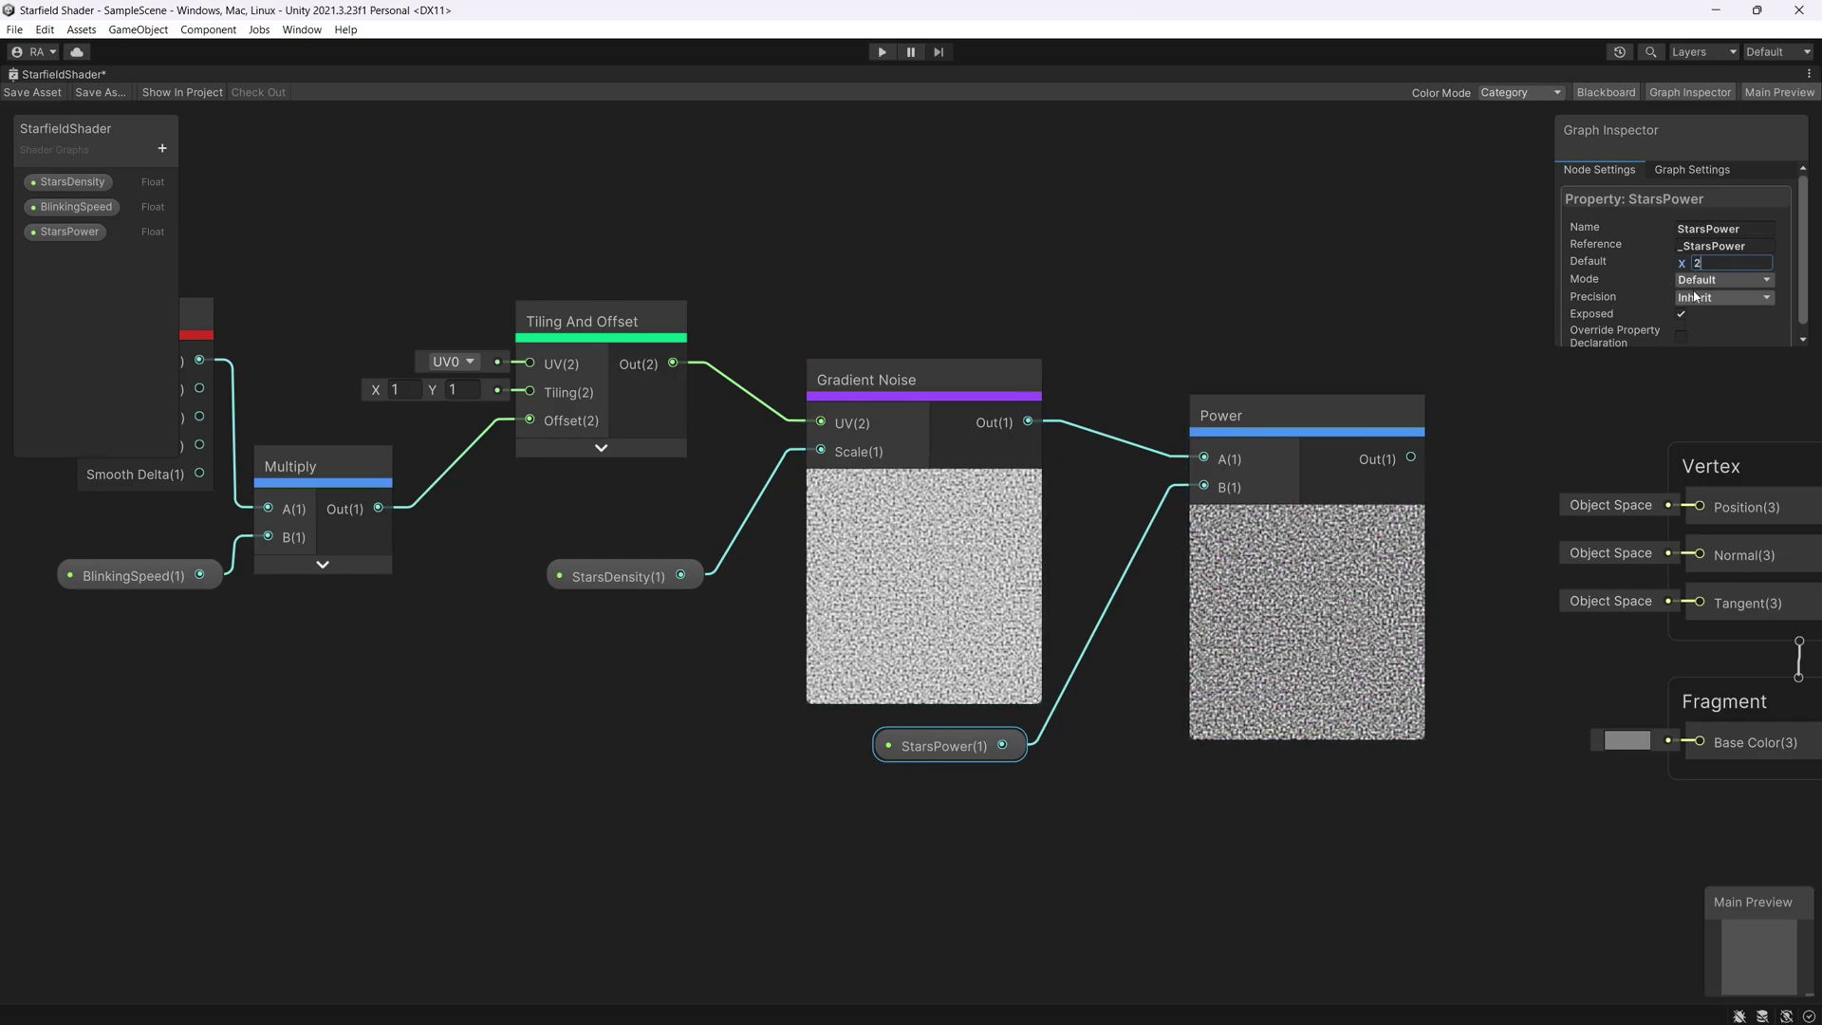
key(BackSpace)
text(3)
key(BackSpace)
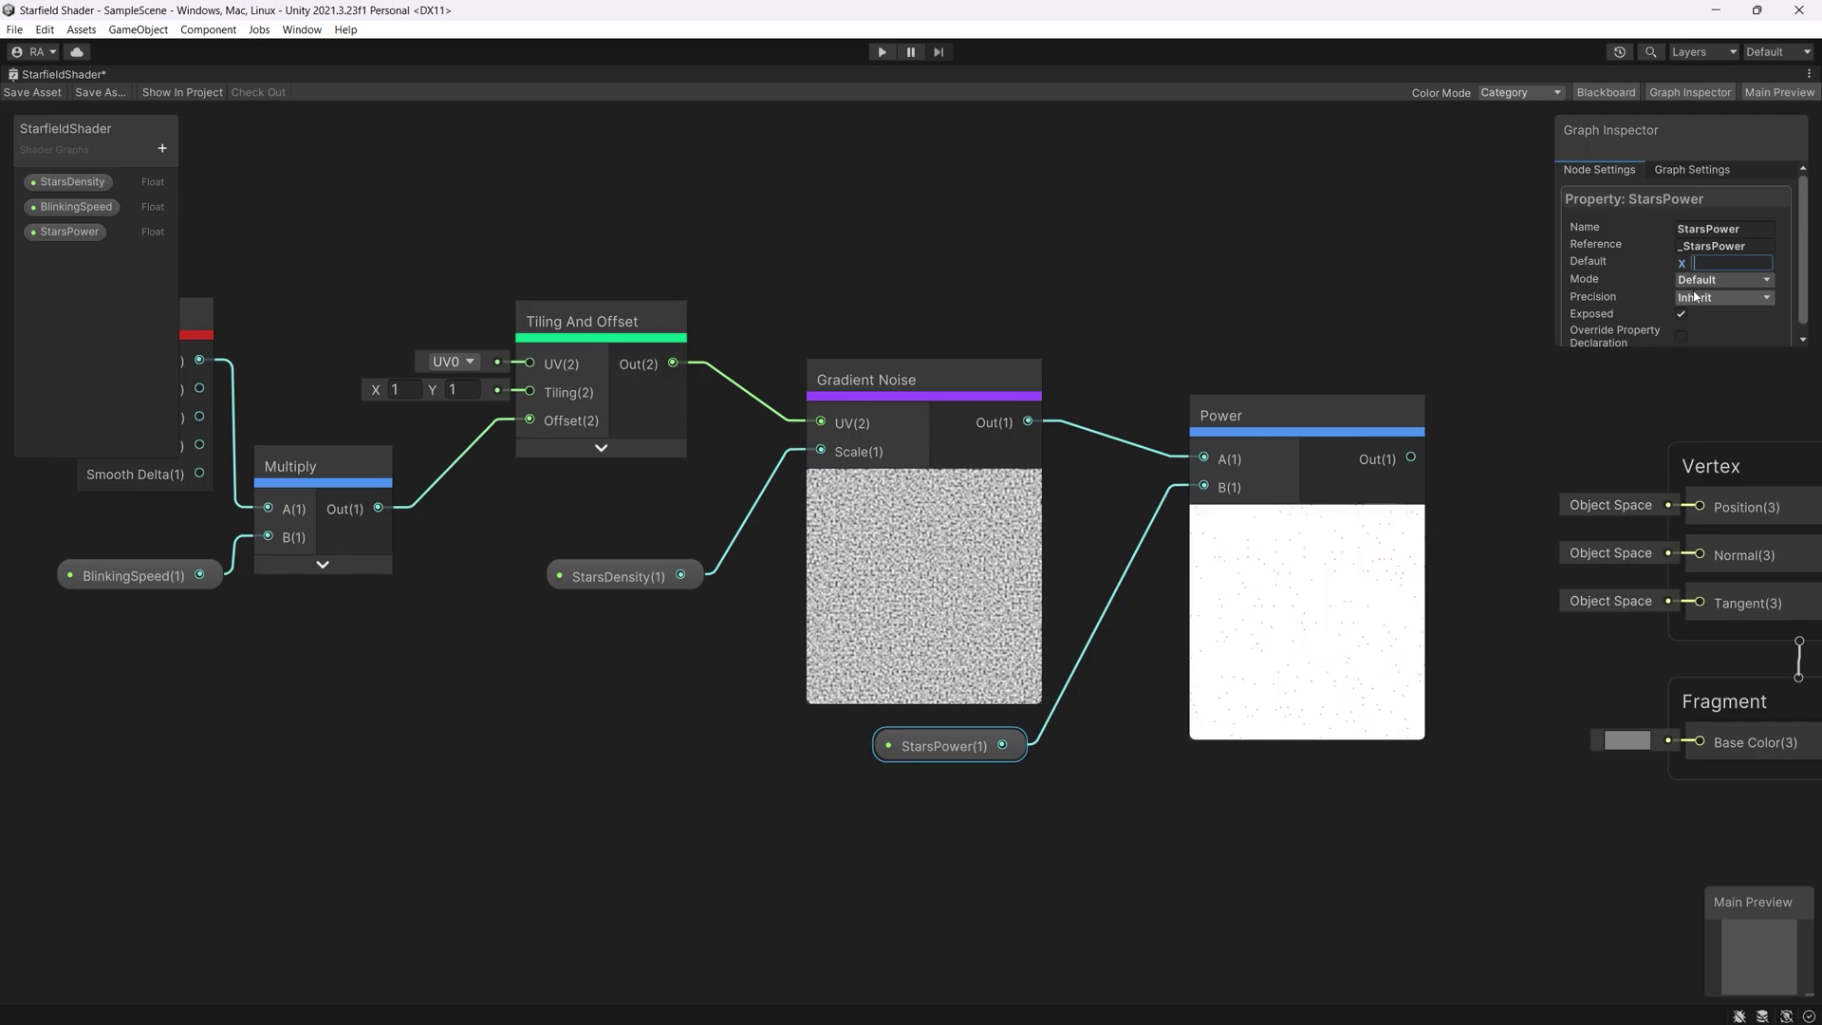
text(5)
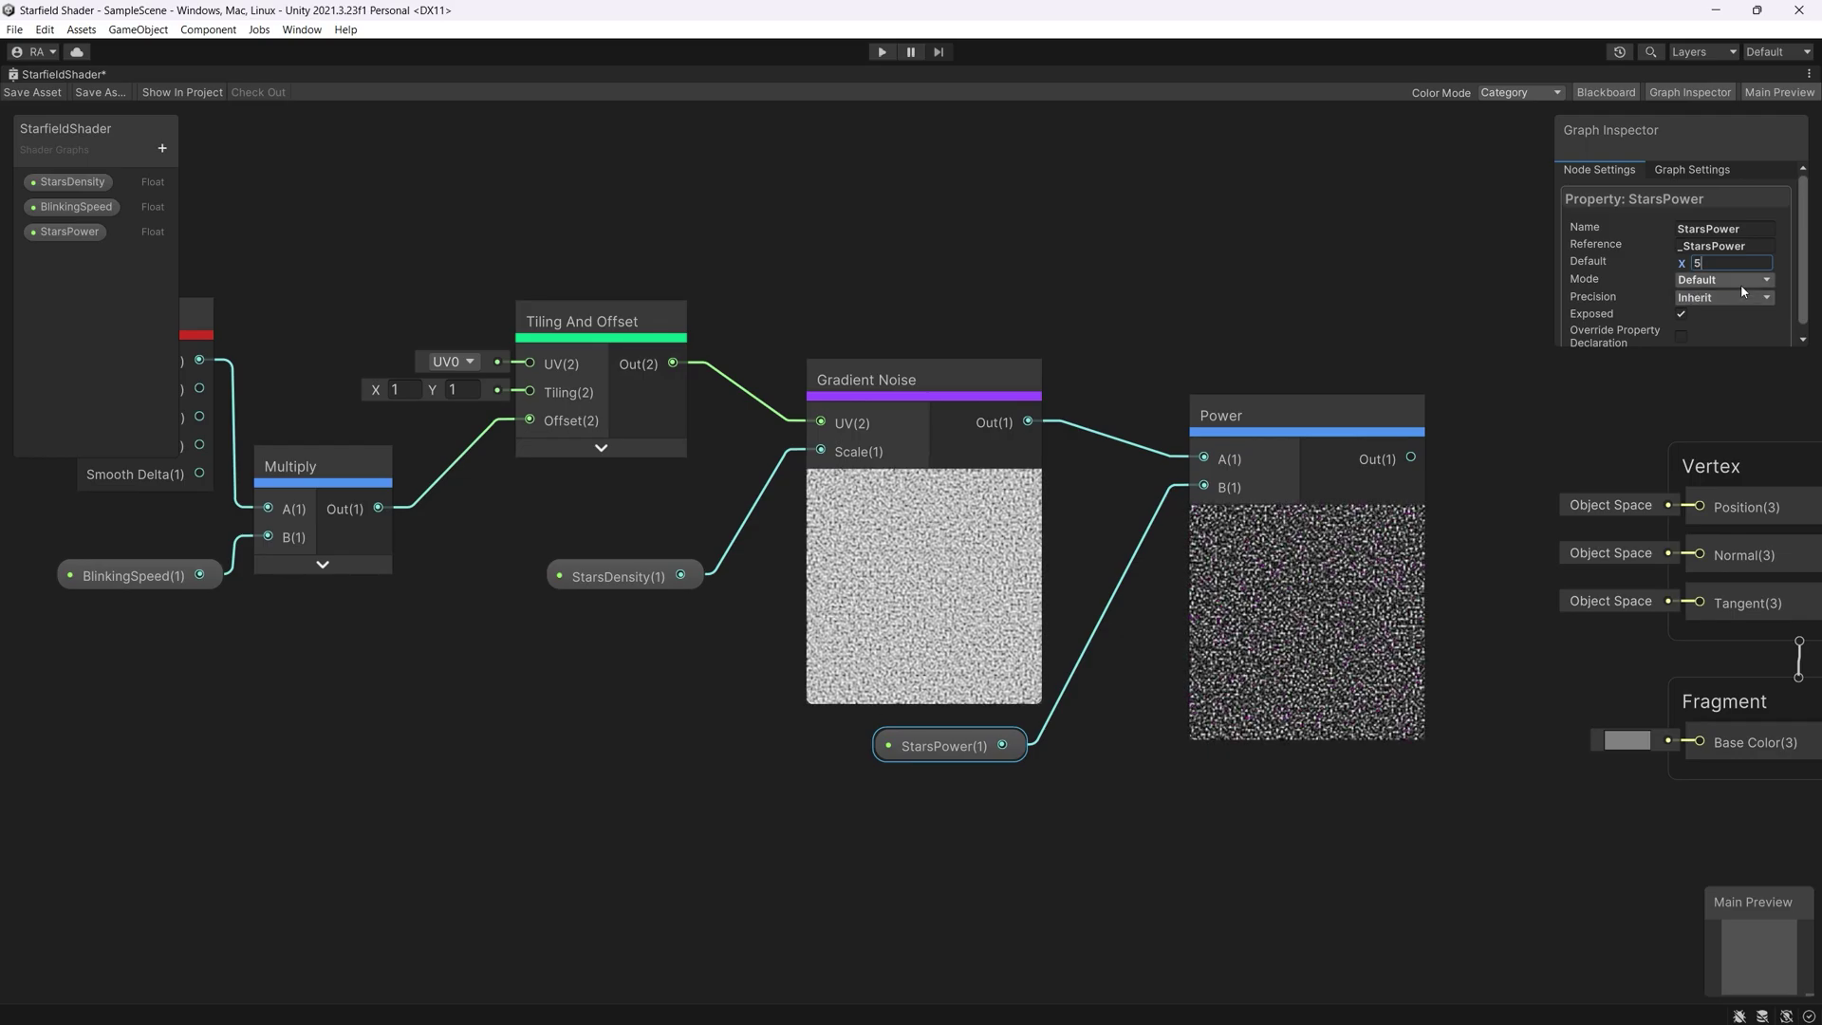
key(BackSpace)
text(20)
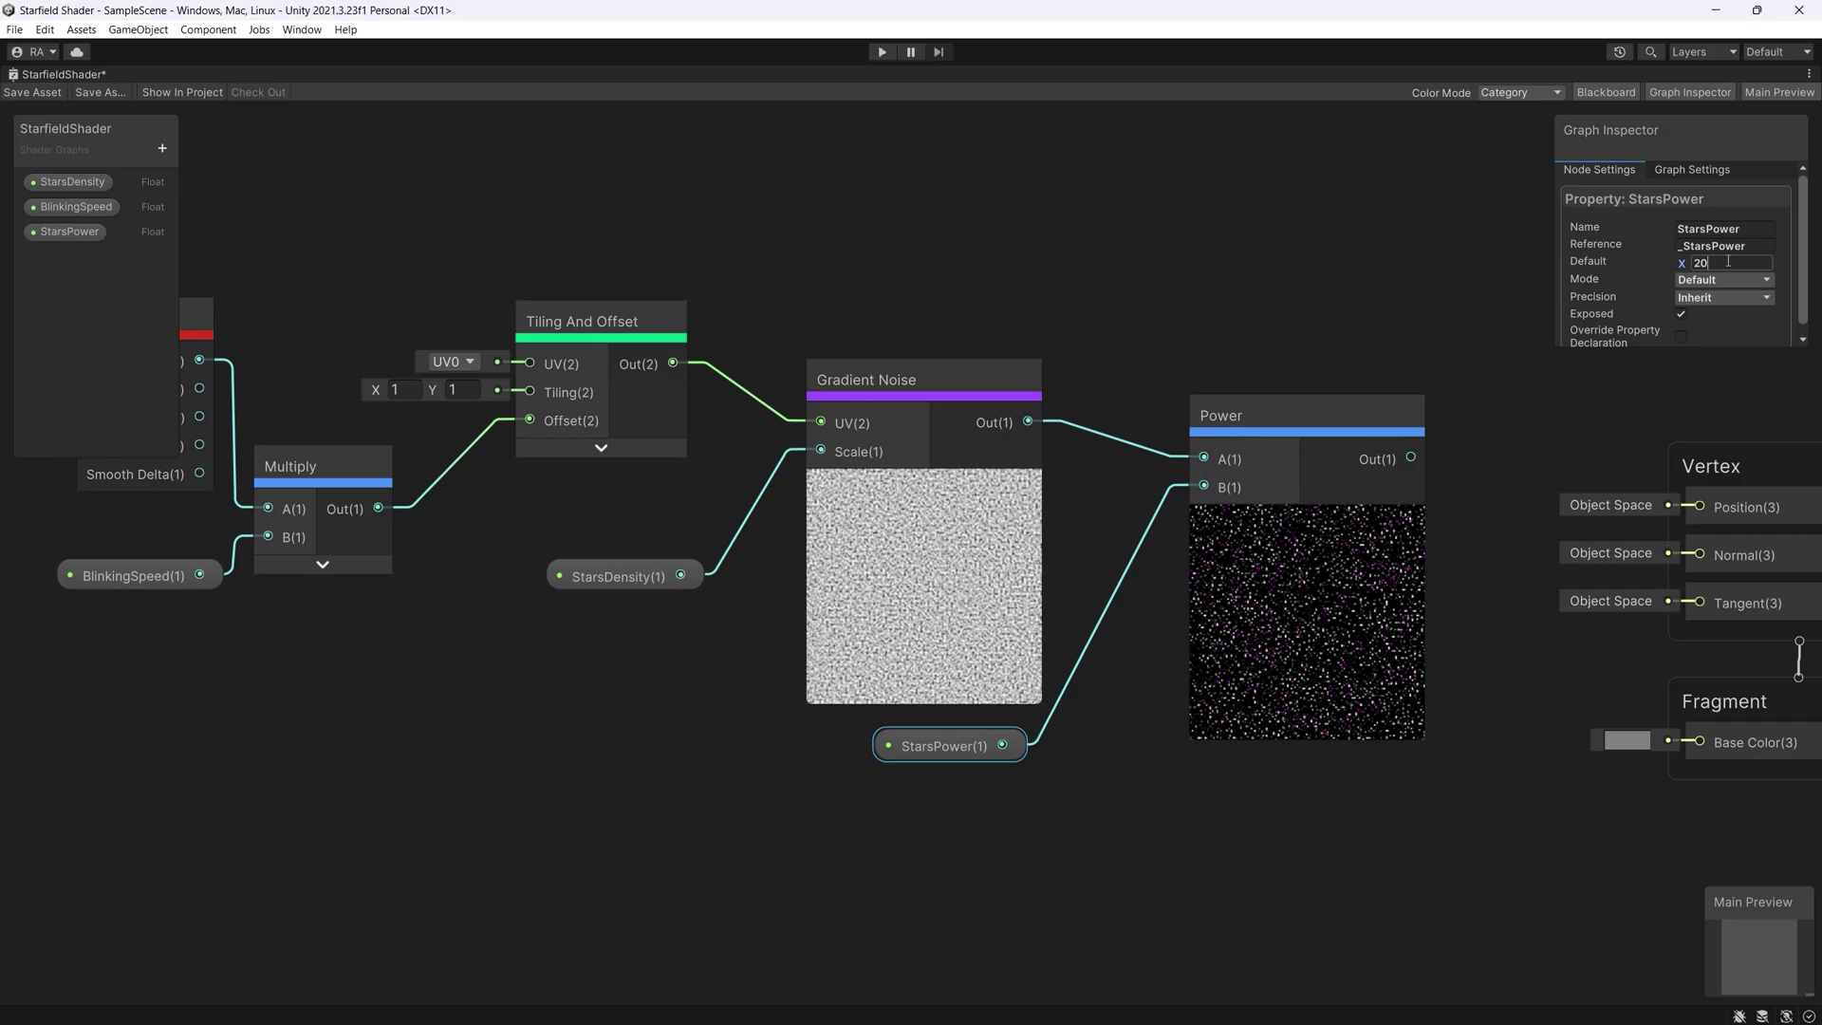
Set the default value of the StarsPower property to 50
key(BackSpace)
text(5)
key(BackSpace)
key(BackSpace)
text(50)
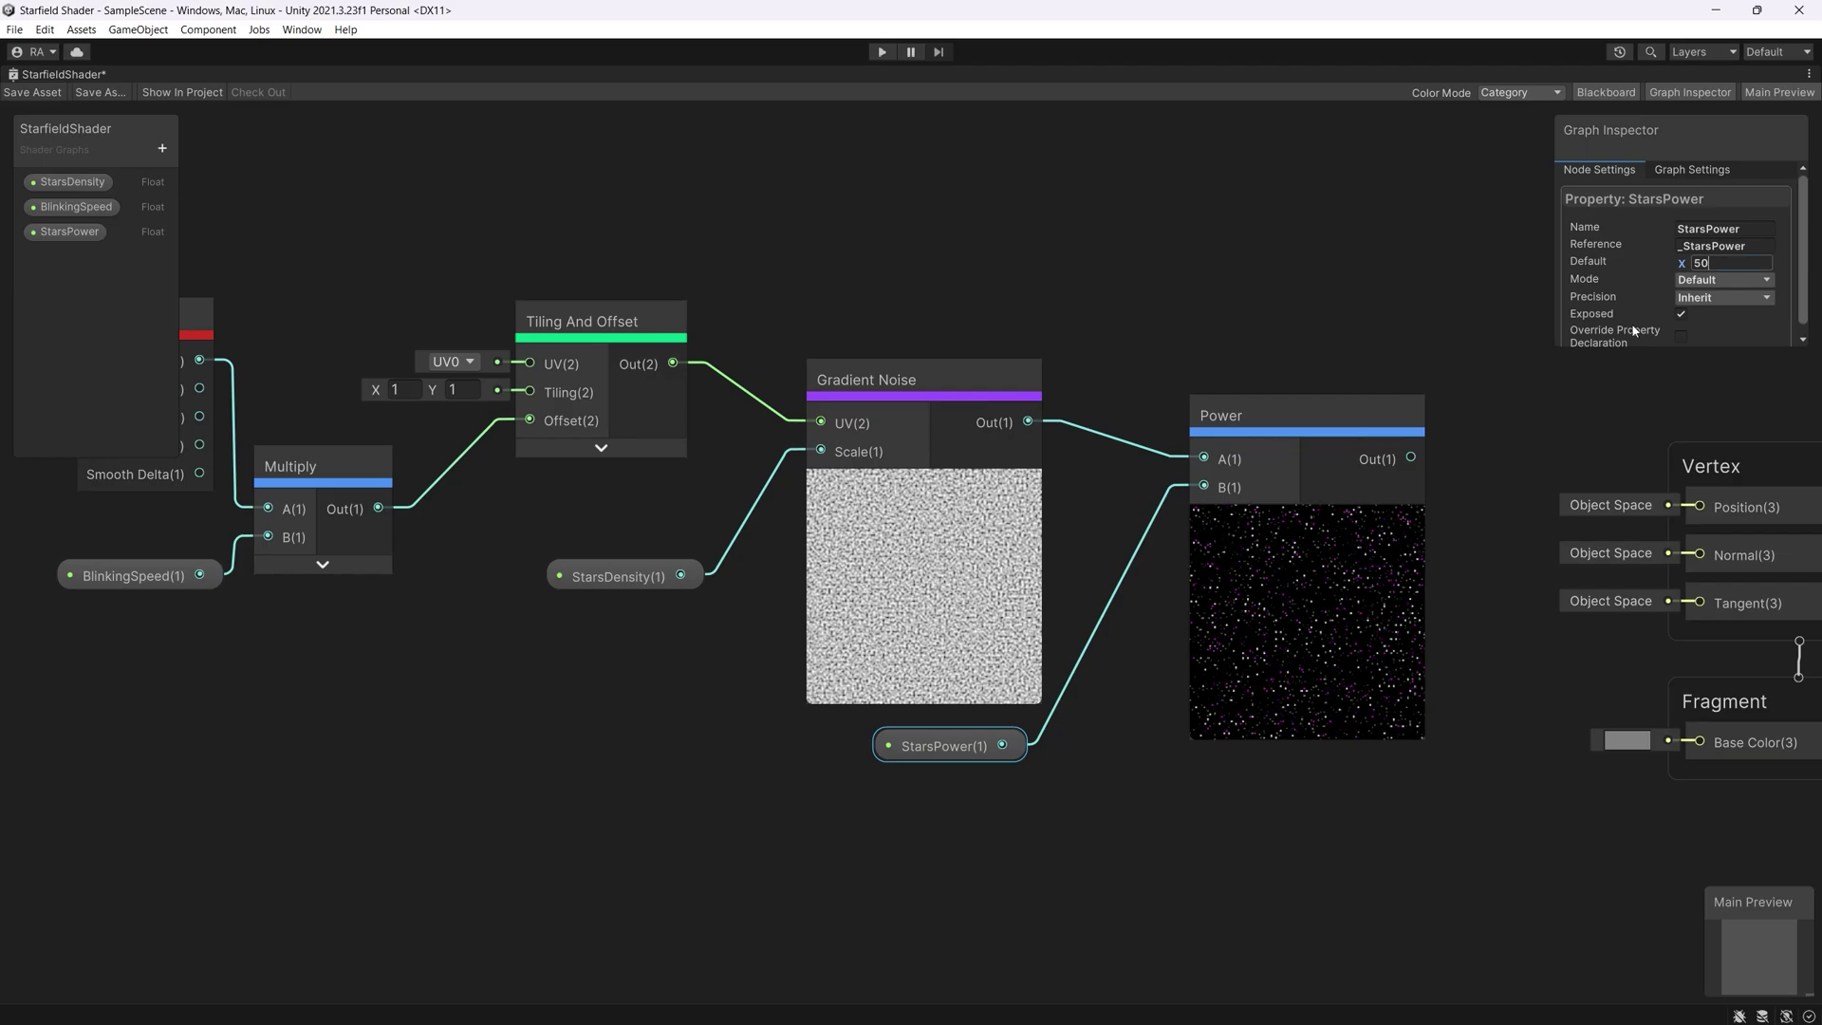
Spread the Gradient Noise and Power nodes apart to make room between them, and reposition the StarsPower node
scroll(1454, 601, up, 3)
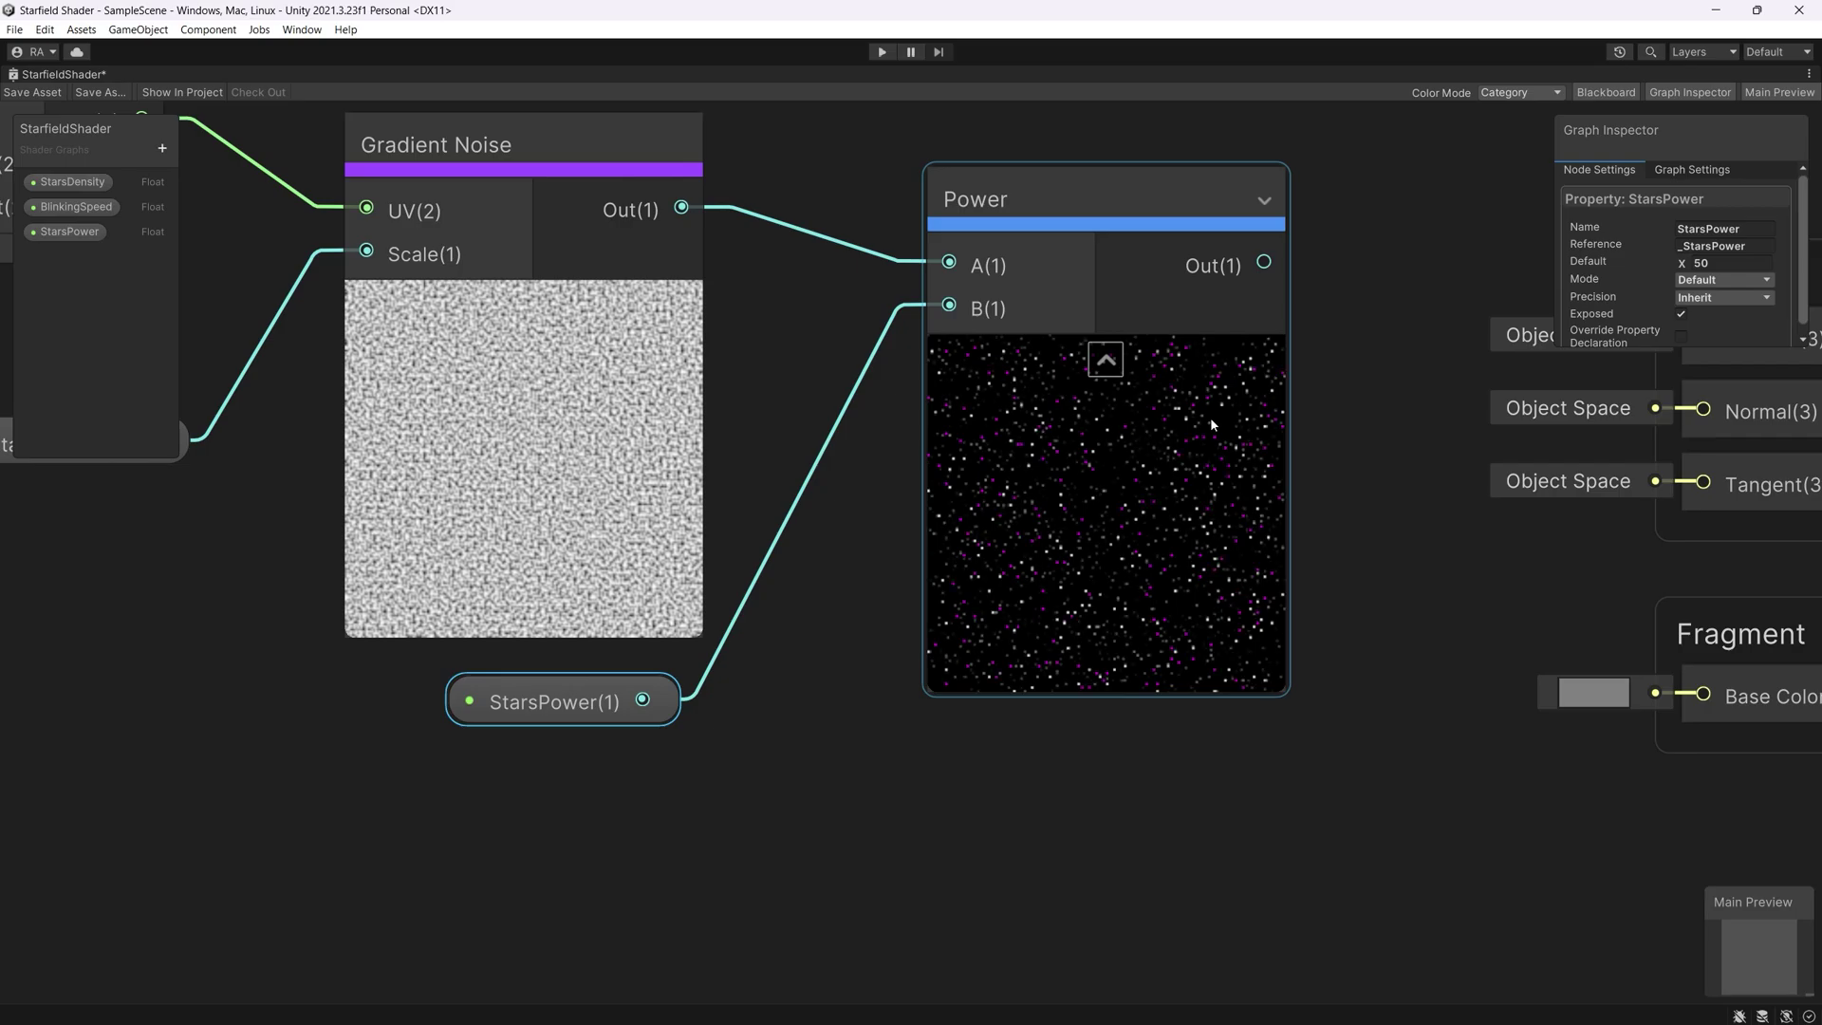
middle_drag(1318, 427, 1198, 480)
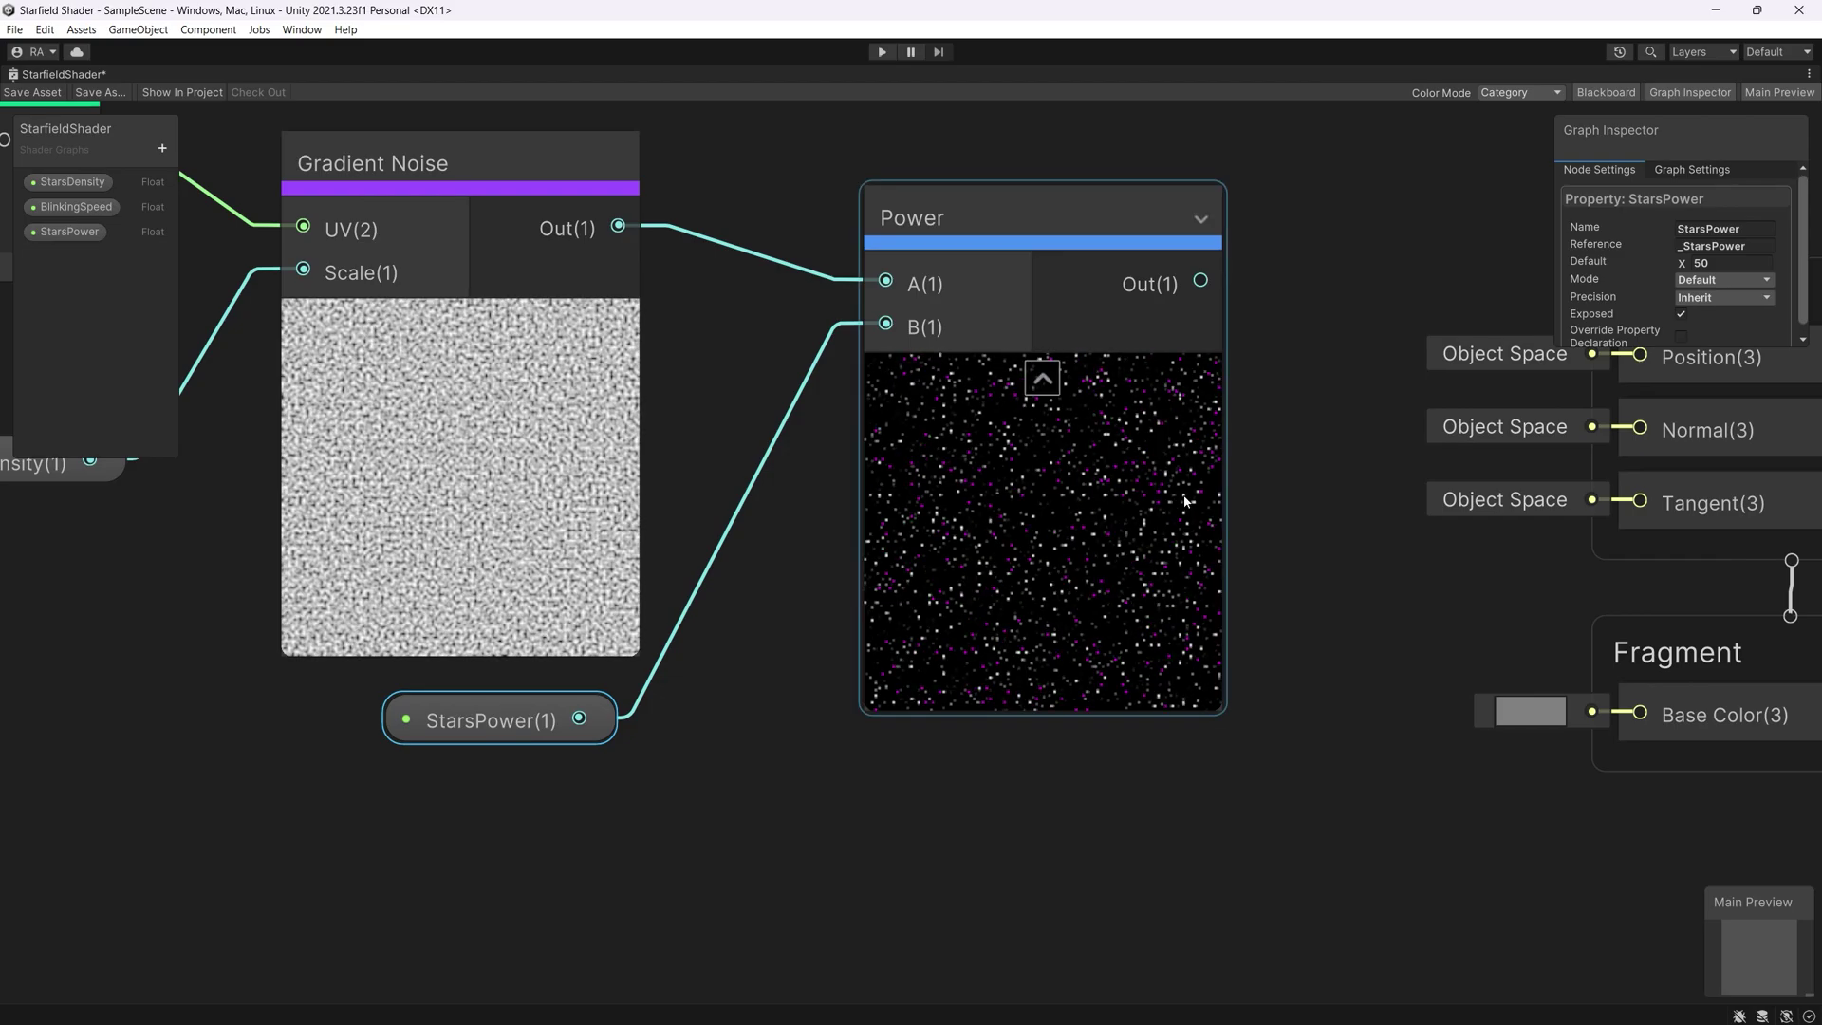
drag(544, 719, 577, 718)
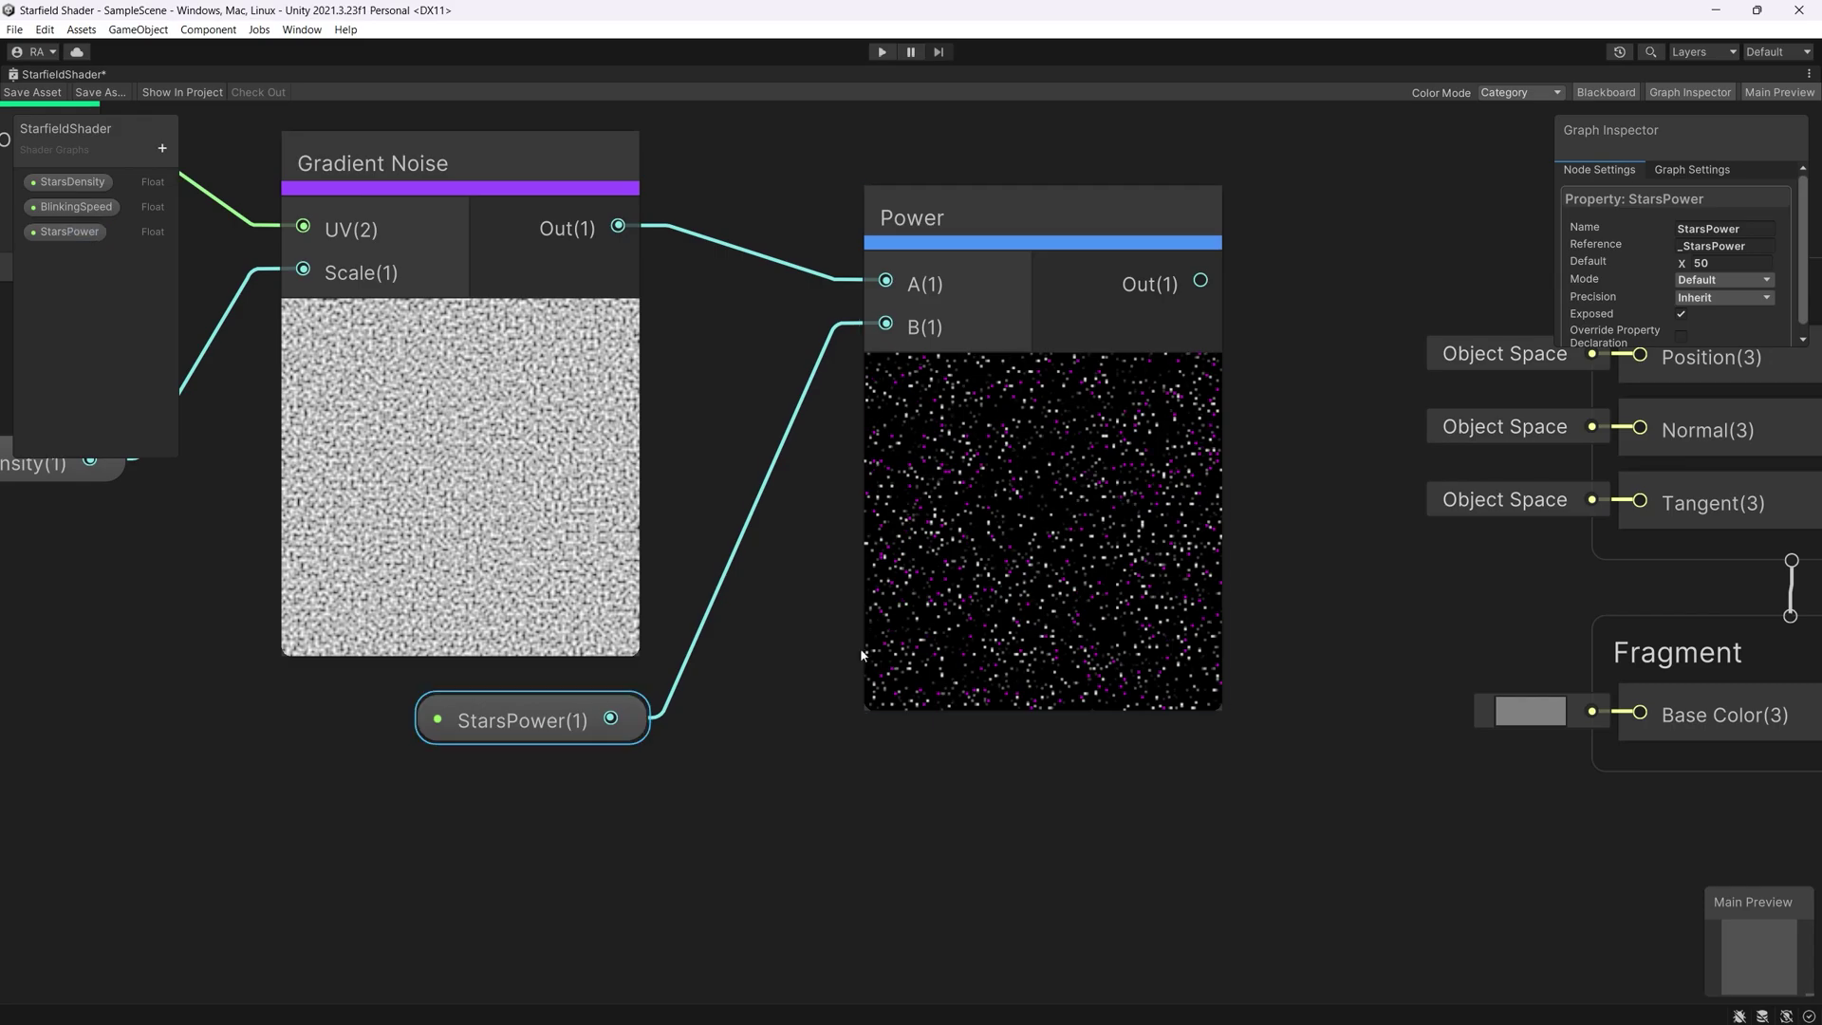
middle_drag(1226, 550, 1271, 510)
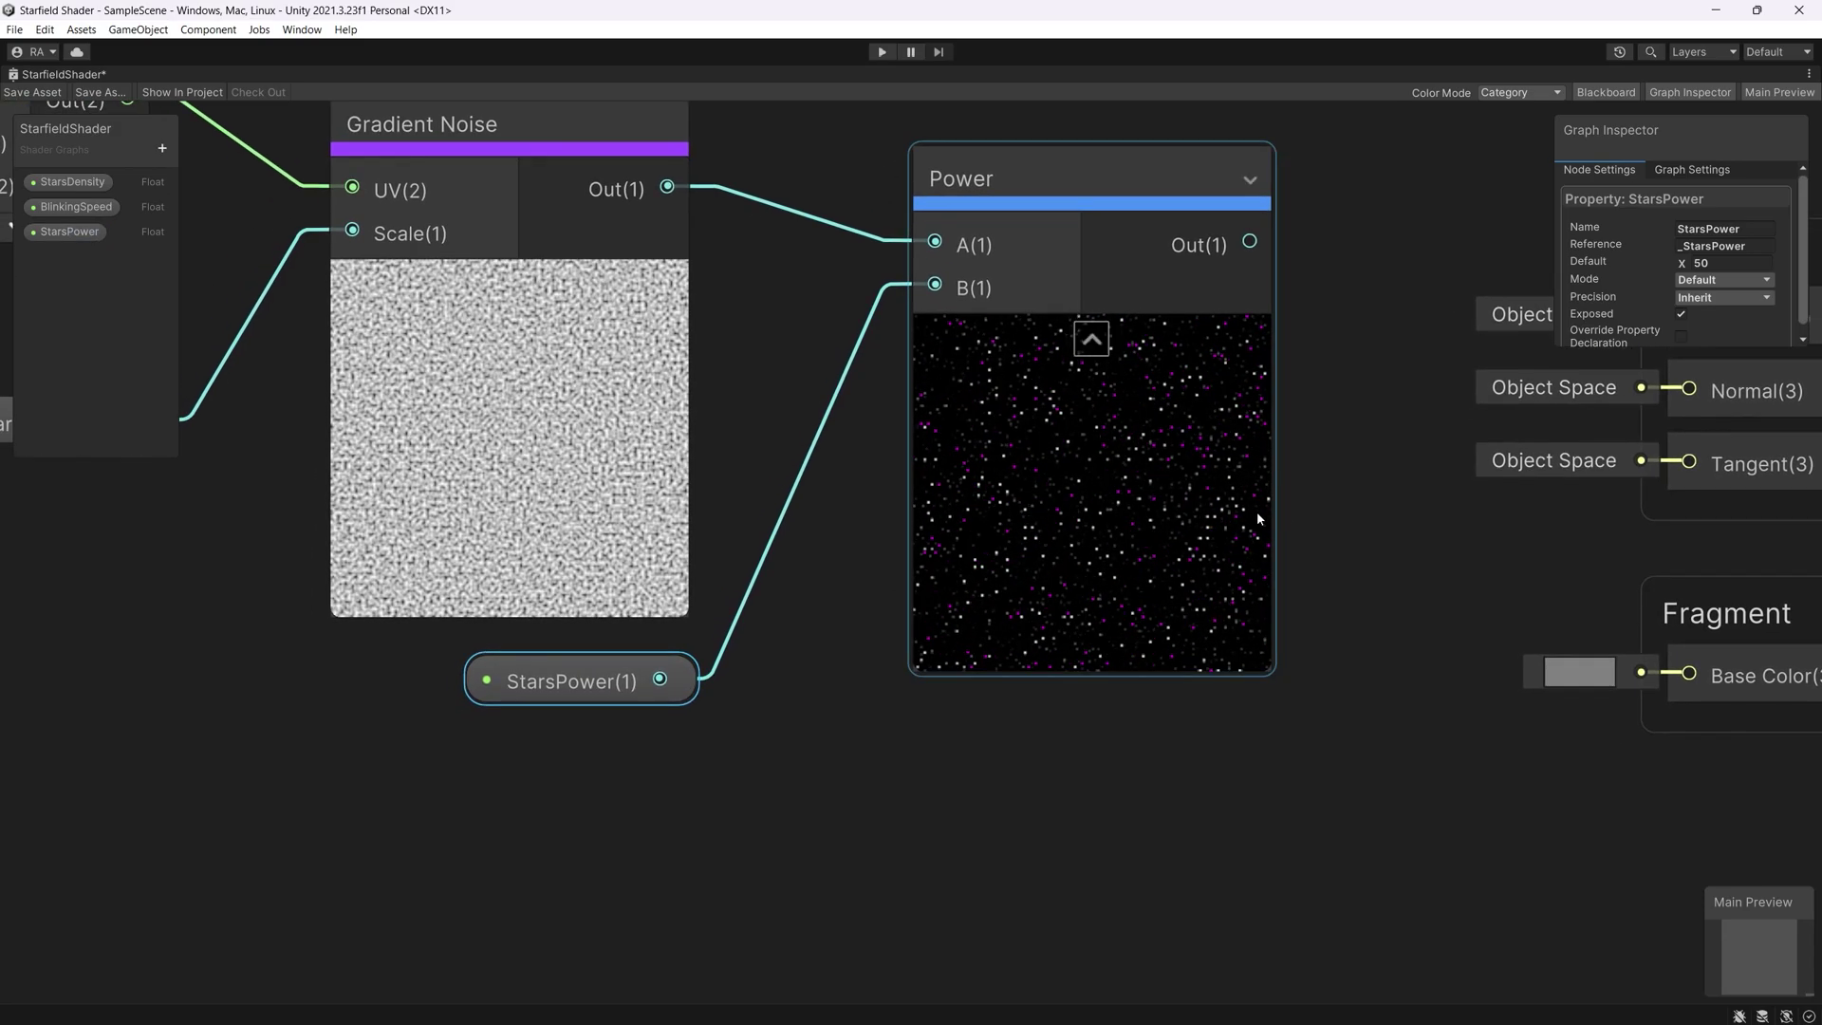
middle_drag(776, 618, 907, 646)
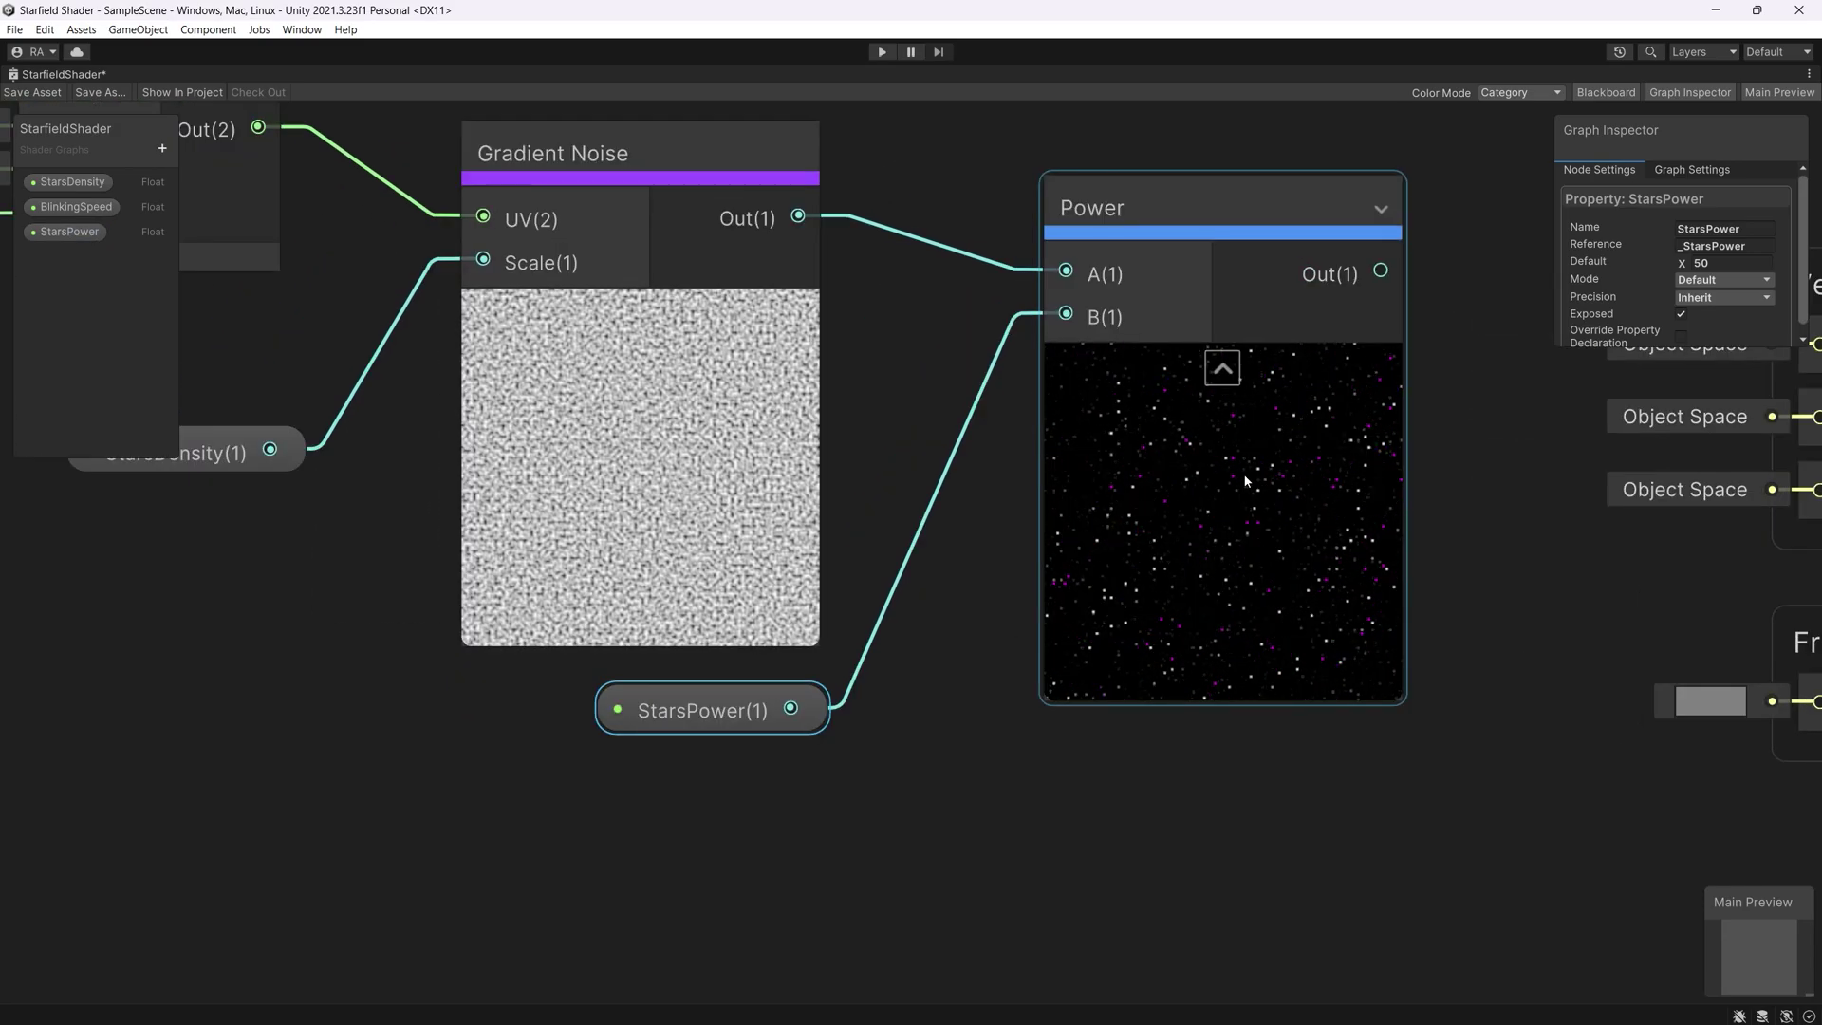
middle_drag(1257, 513, 1237, 635)
drag(1155, 352, 1249, 342)
middle_drag(968, 425, 1001, 439)
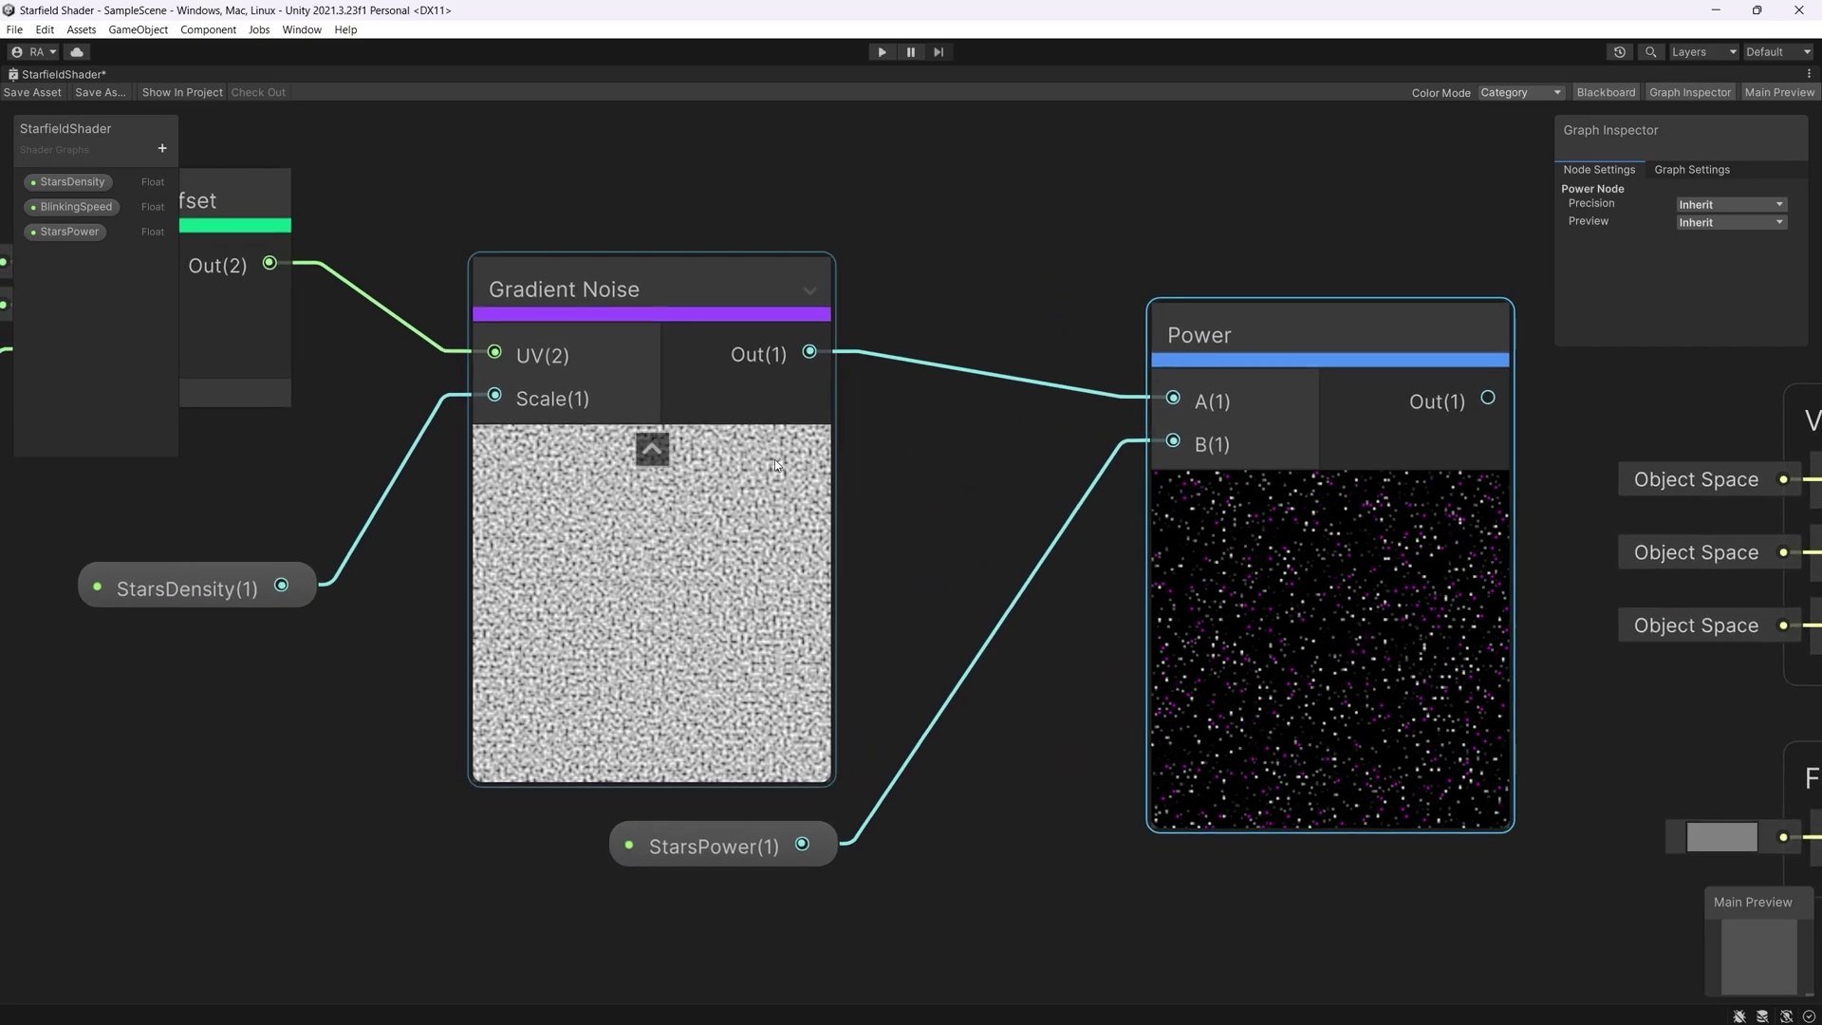
drag(754, 470, 680, 471)
click(805, 692)
drag(721, 844, 800, 837)
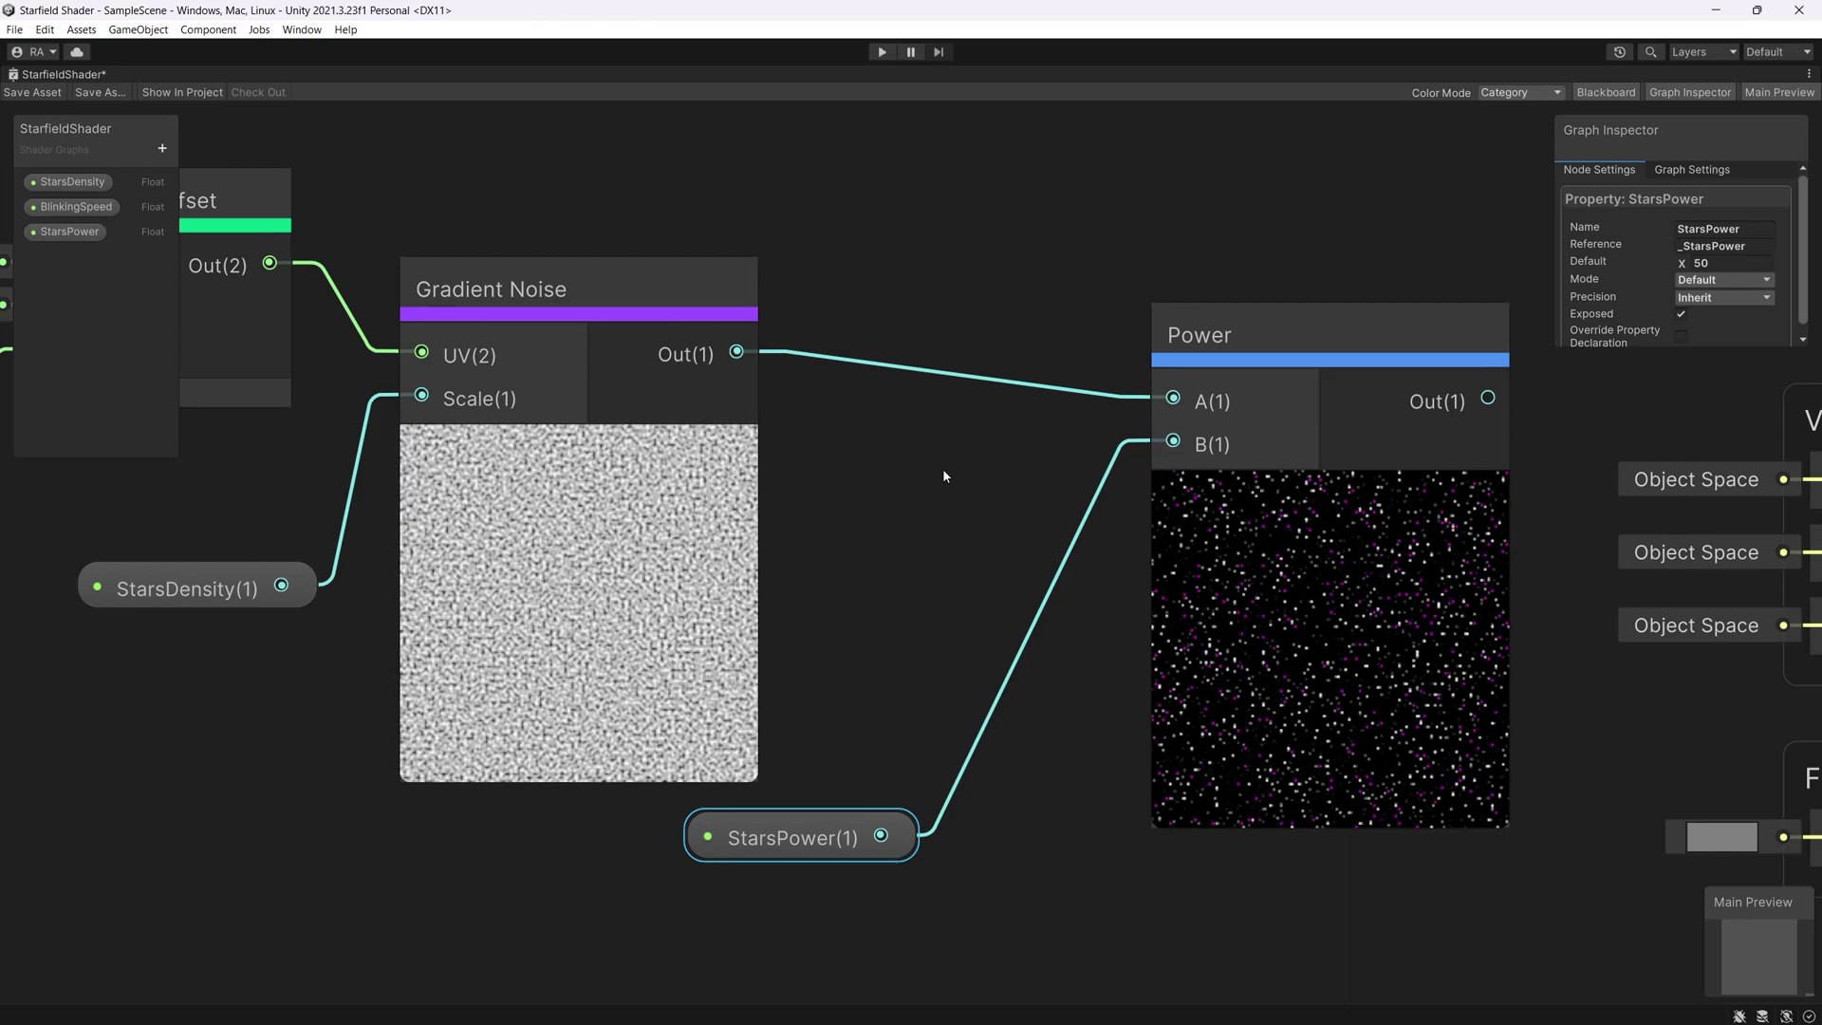
Insert a Saturate node between the Gradient Noise output and the Power node's A input, and tidy the Saturate and StarsPower nodes
right_click(898, 412)
click(925, 417)
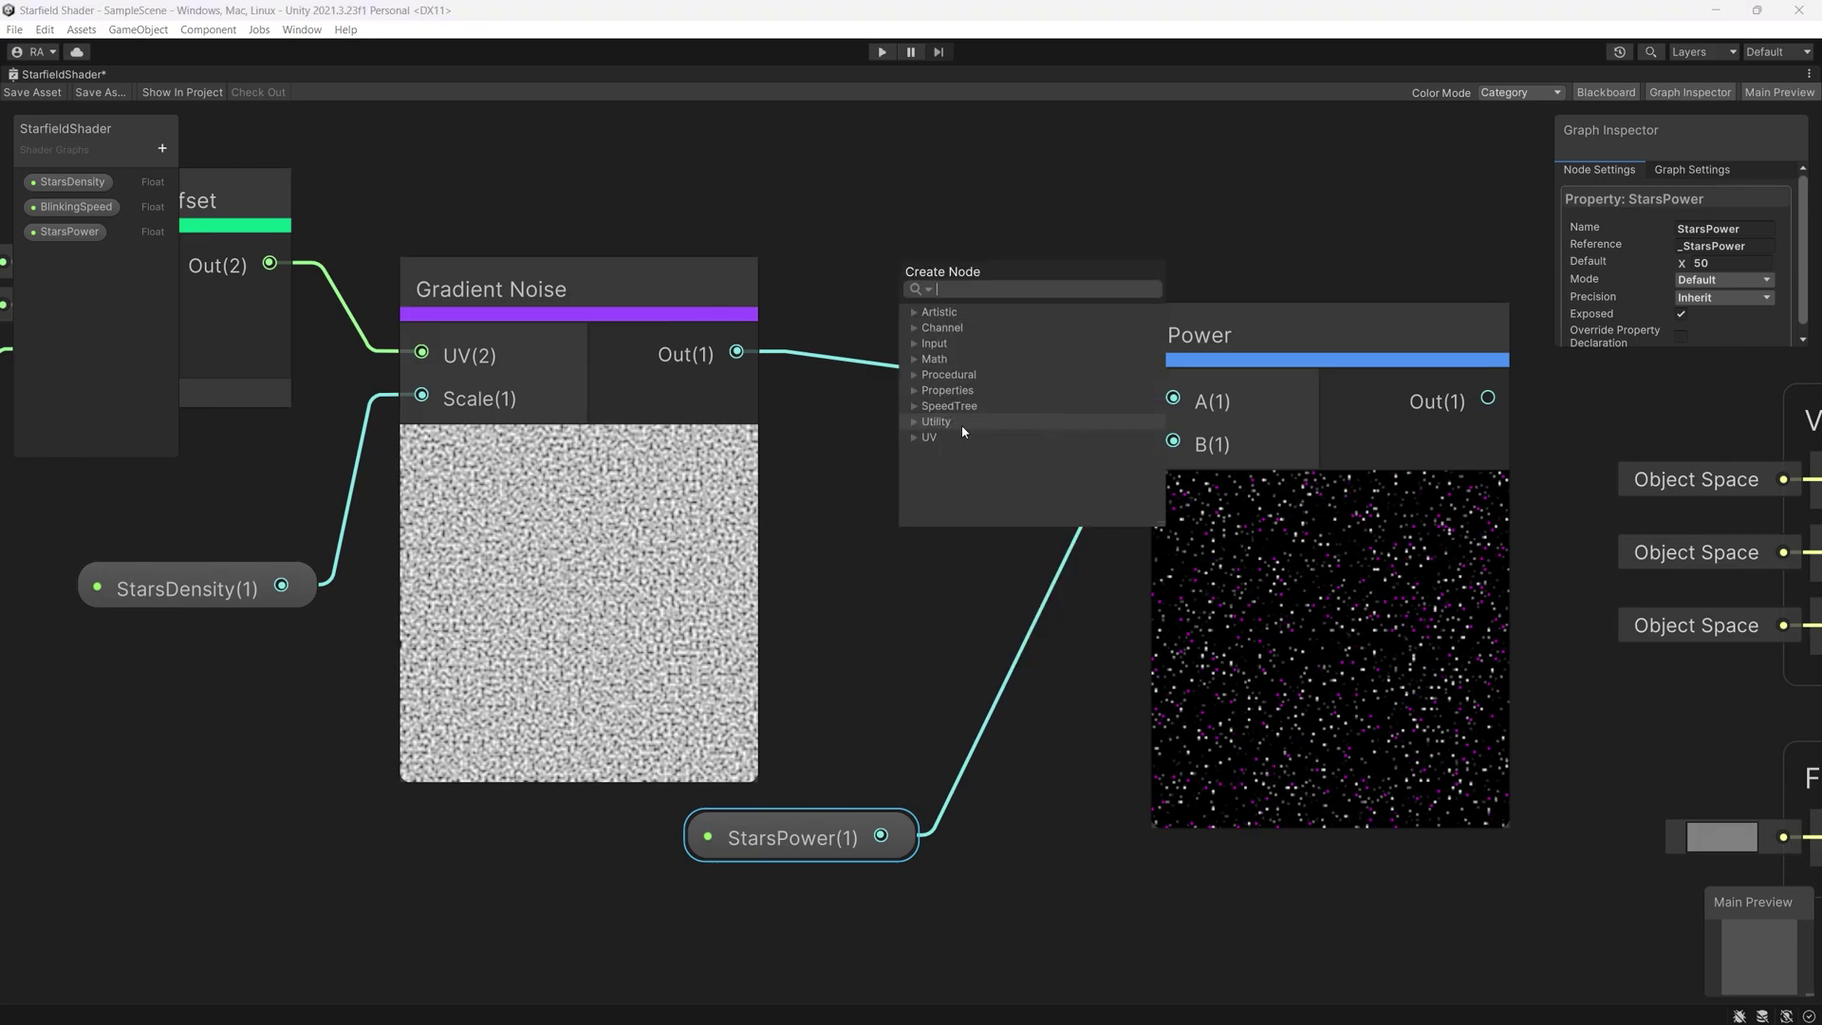
text(a)
key(BackSpace)
text(sa)
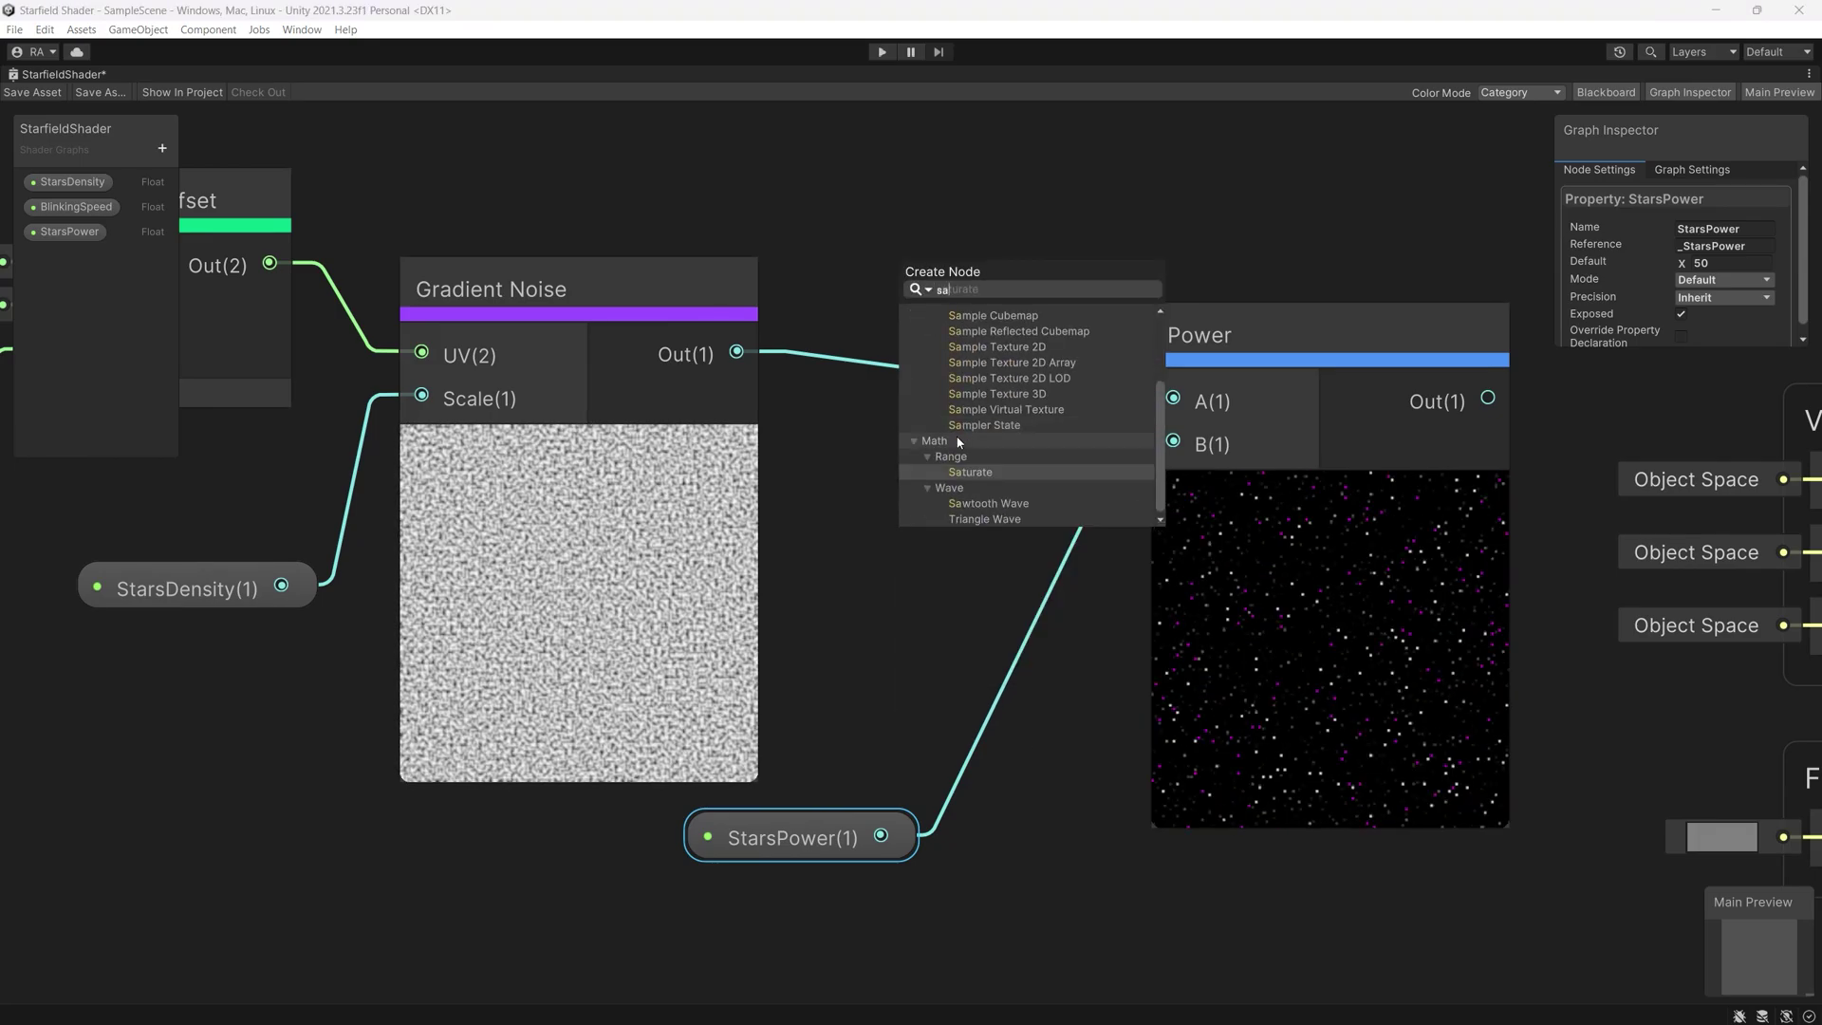
click(986, 472)
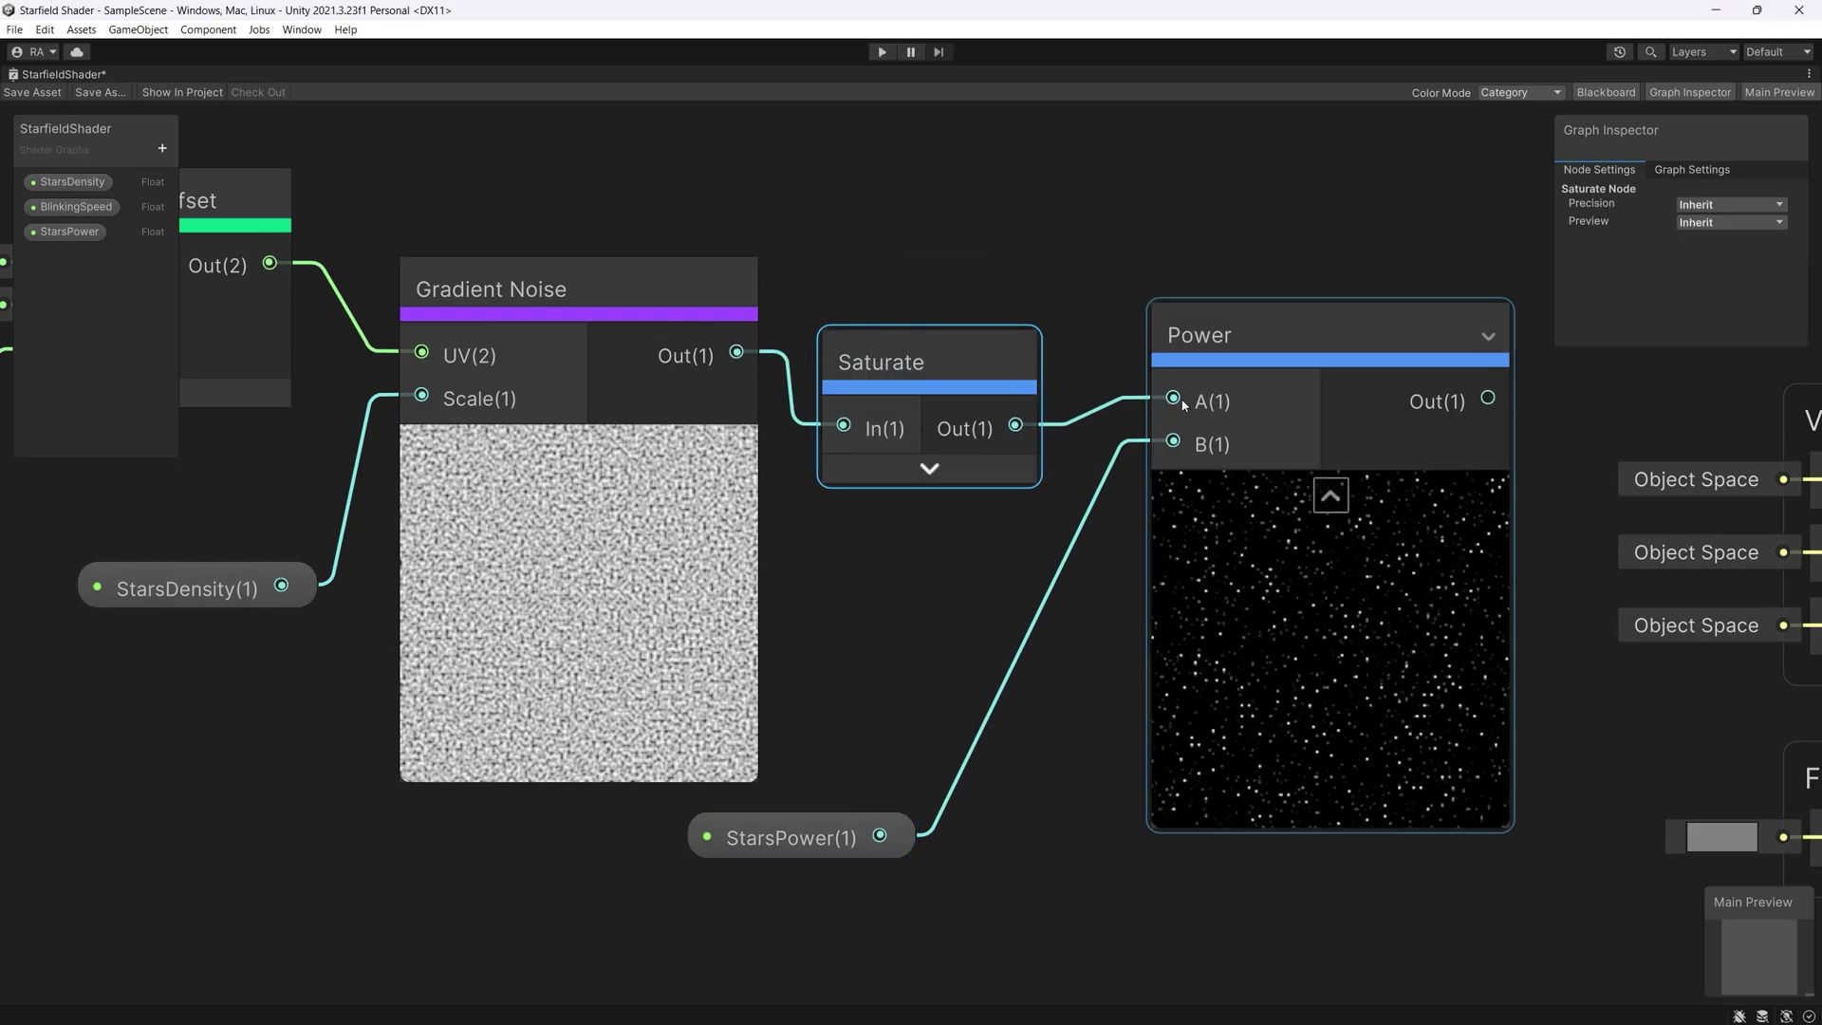
drag(945, 362, 957, 344)
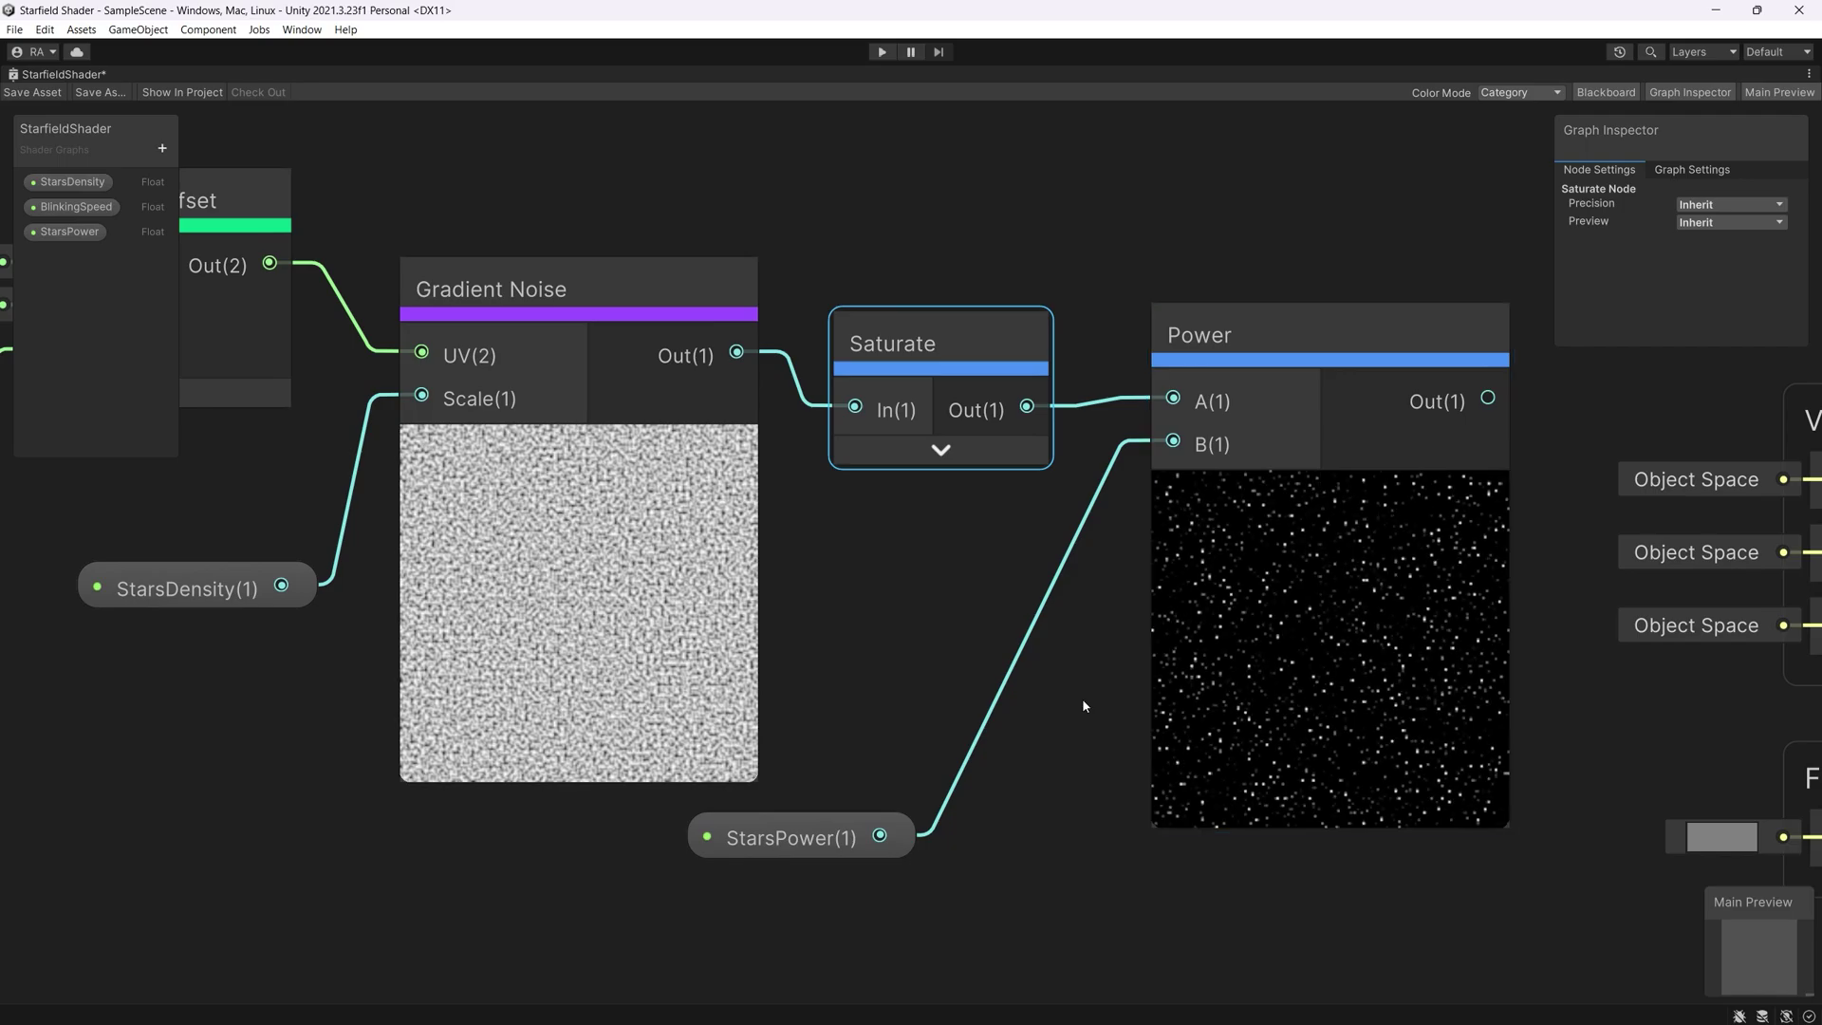
drag(797, 836, 897, 719)
Connect the Power output to the Fragment Base Color input and save the shader graph asset
middle_drag(1491, 398, 1019, 229)
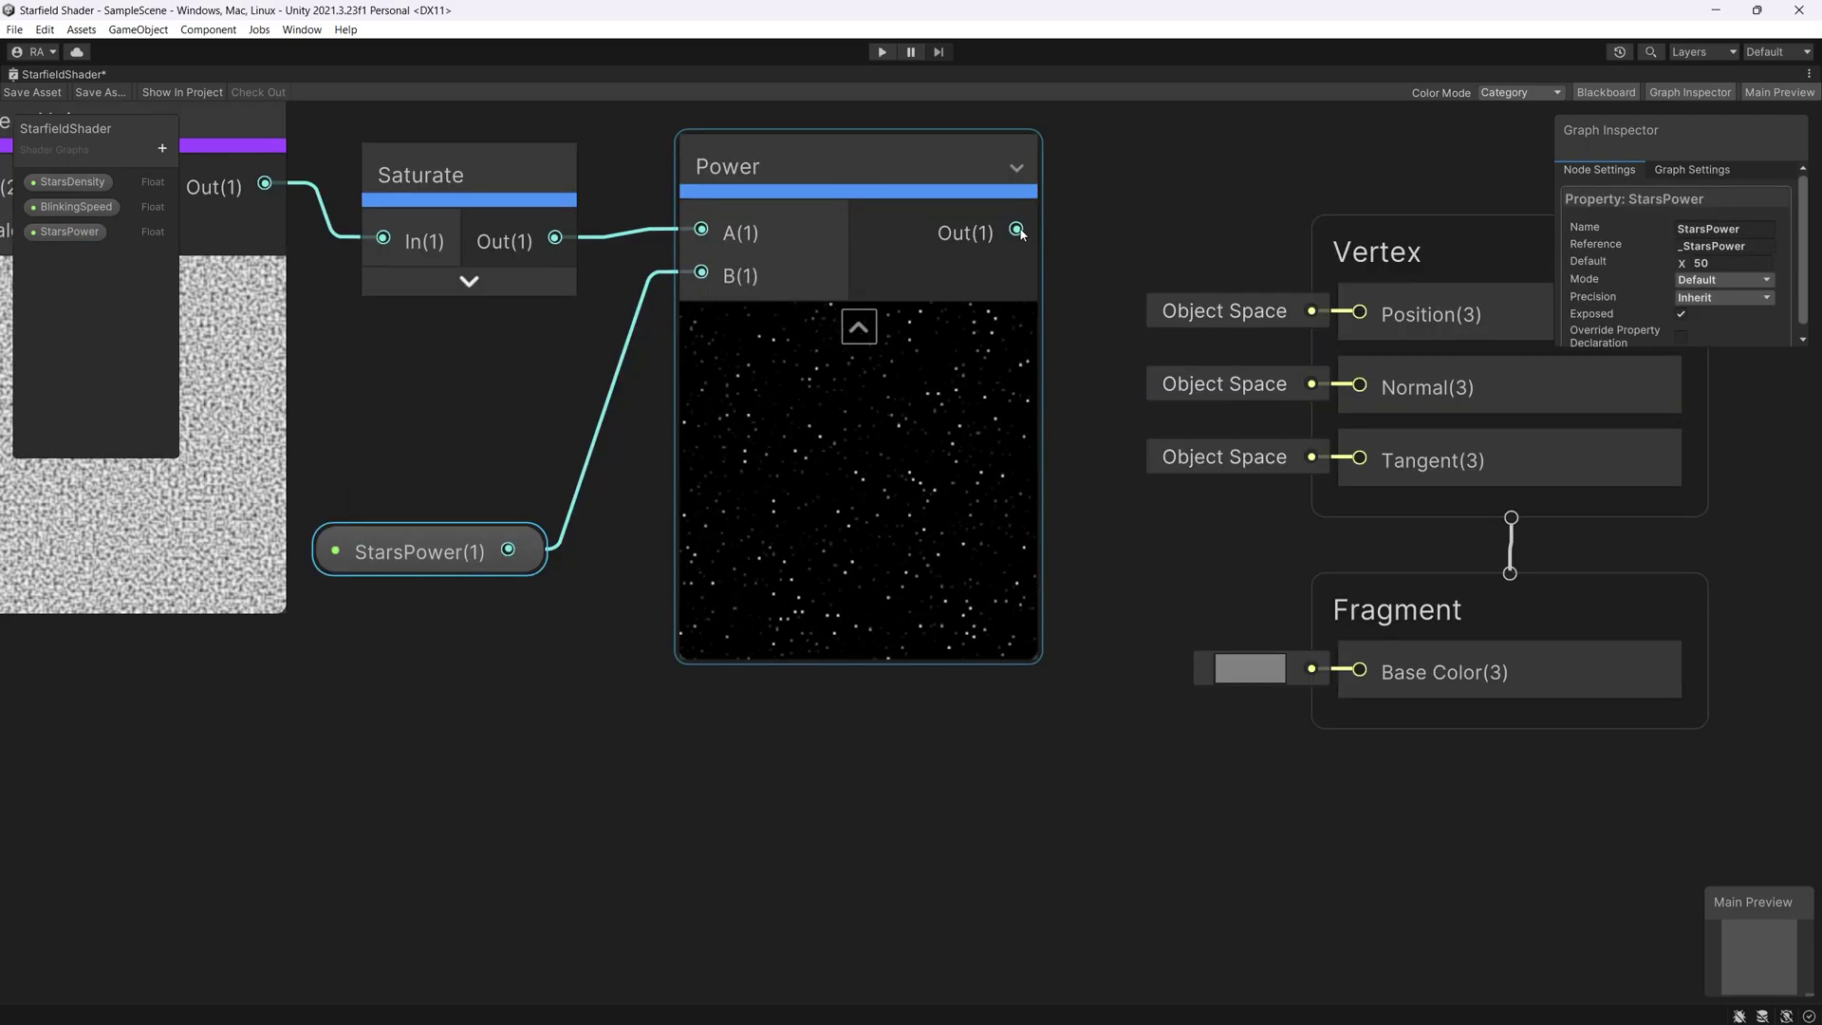
drag(1016, 230, 1351, 698)
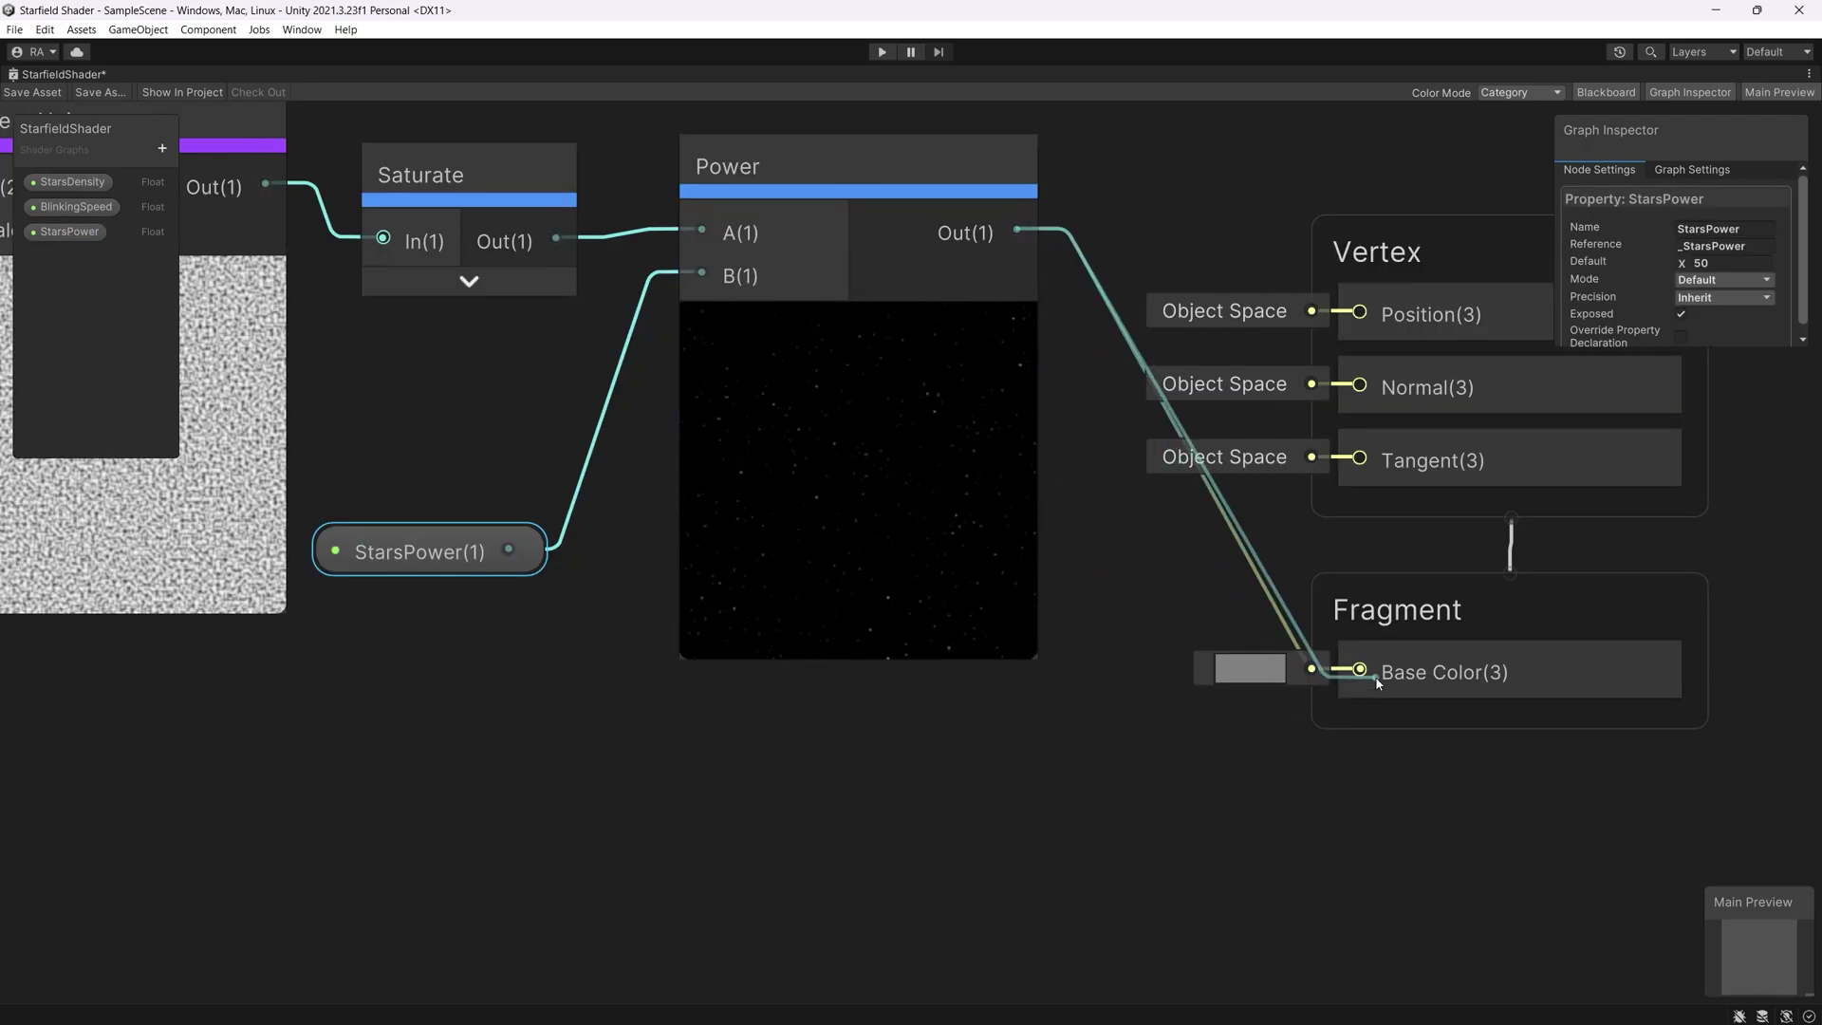
drag(1376, 678, 1372, 675)
middle_drag(607, 683, 998, 707)
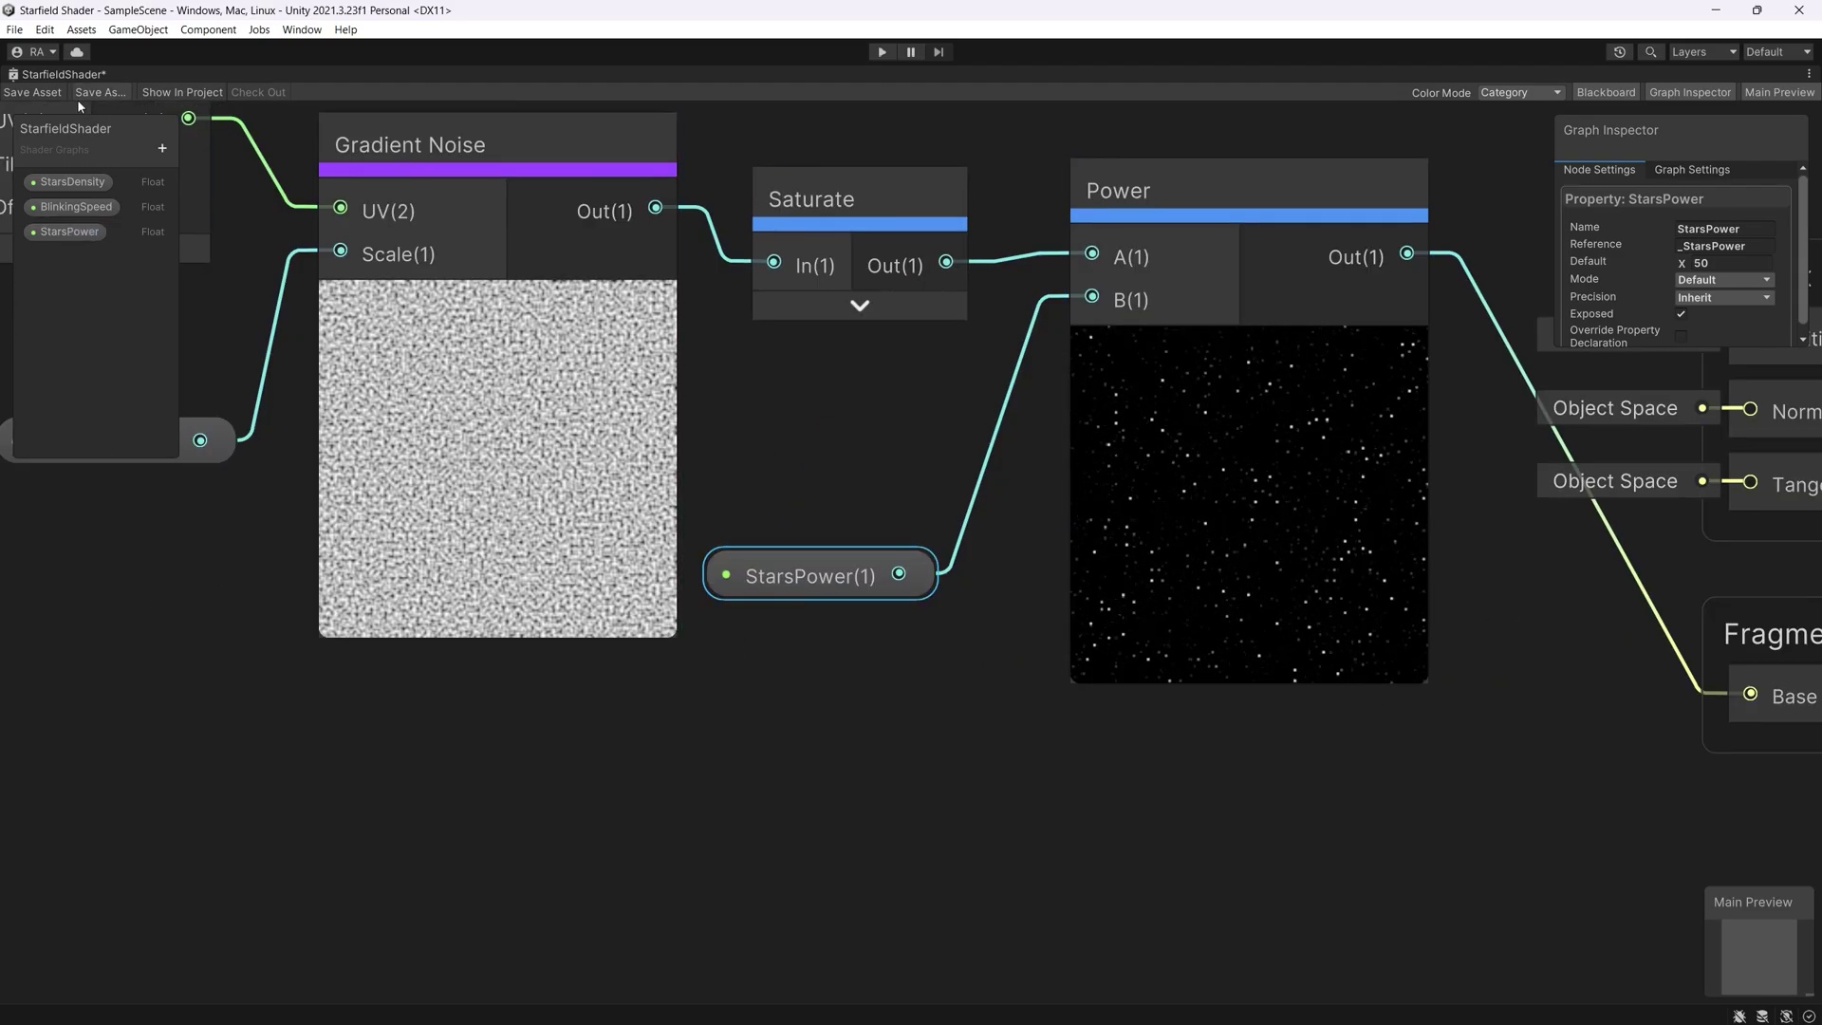
click(44, 96)
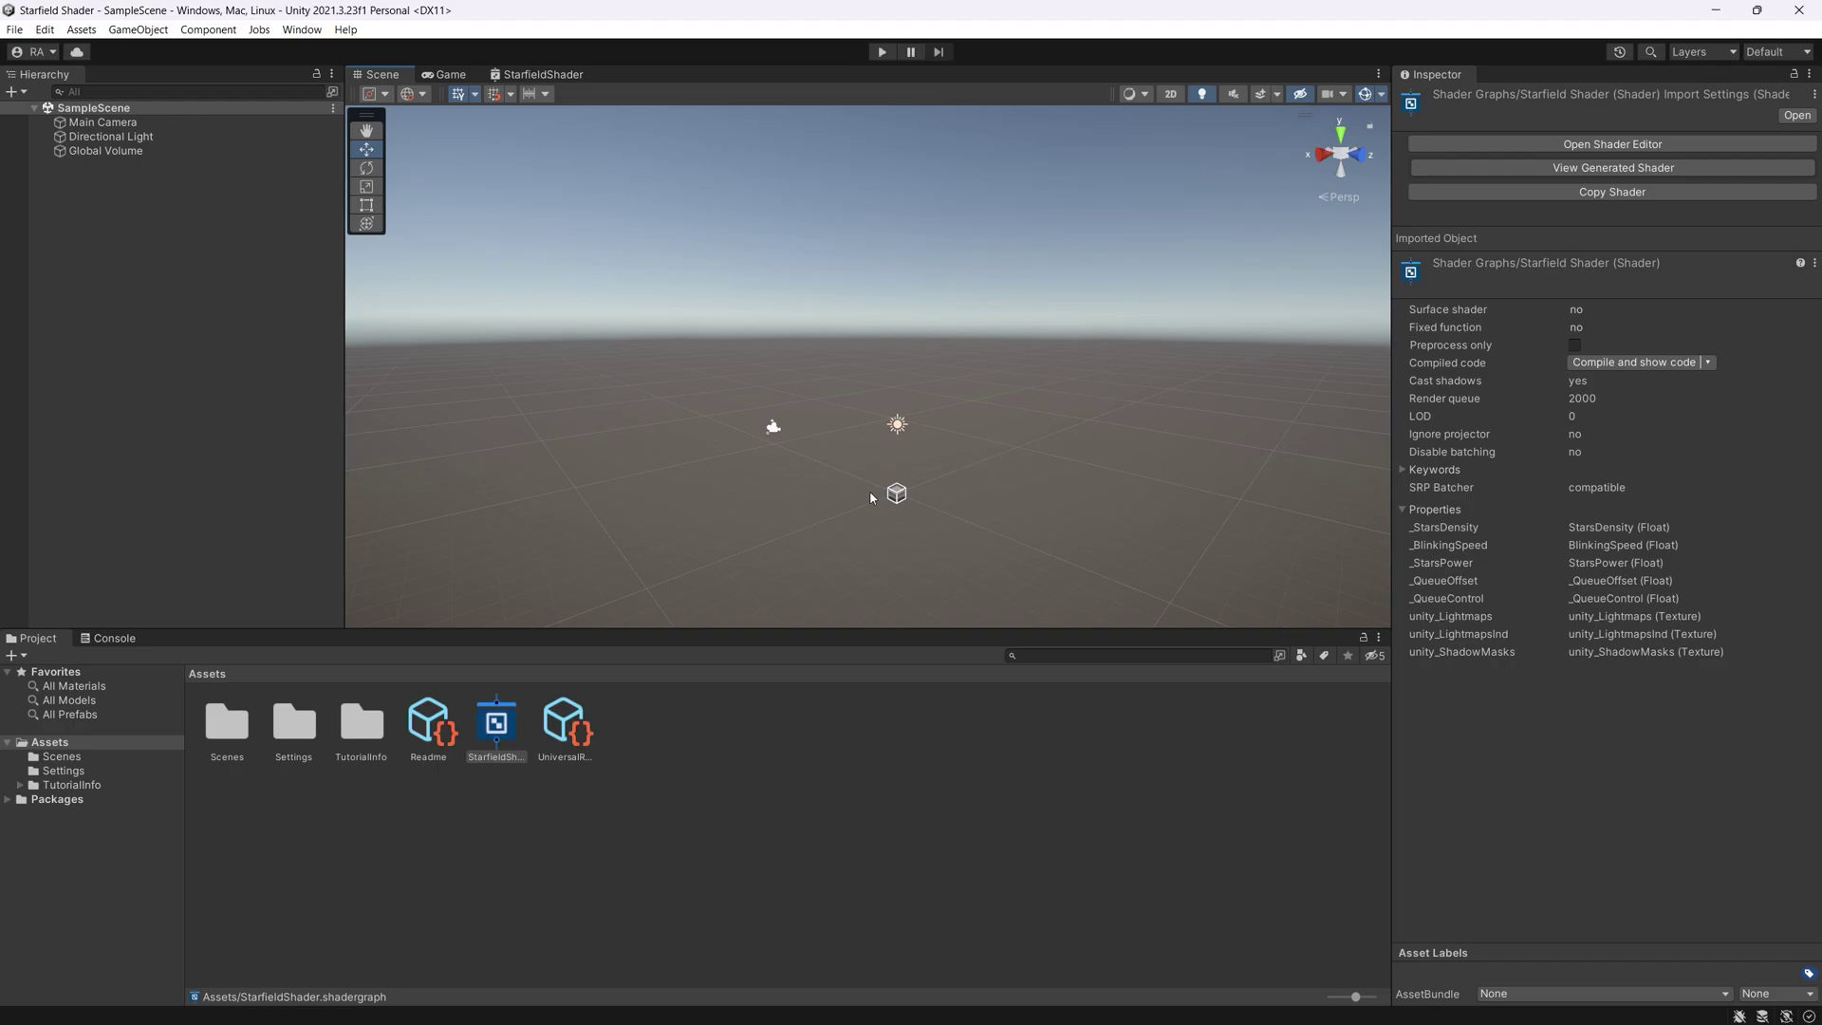
click(707, 750)
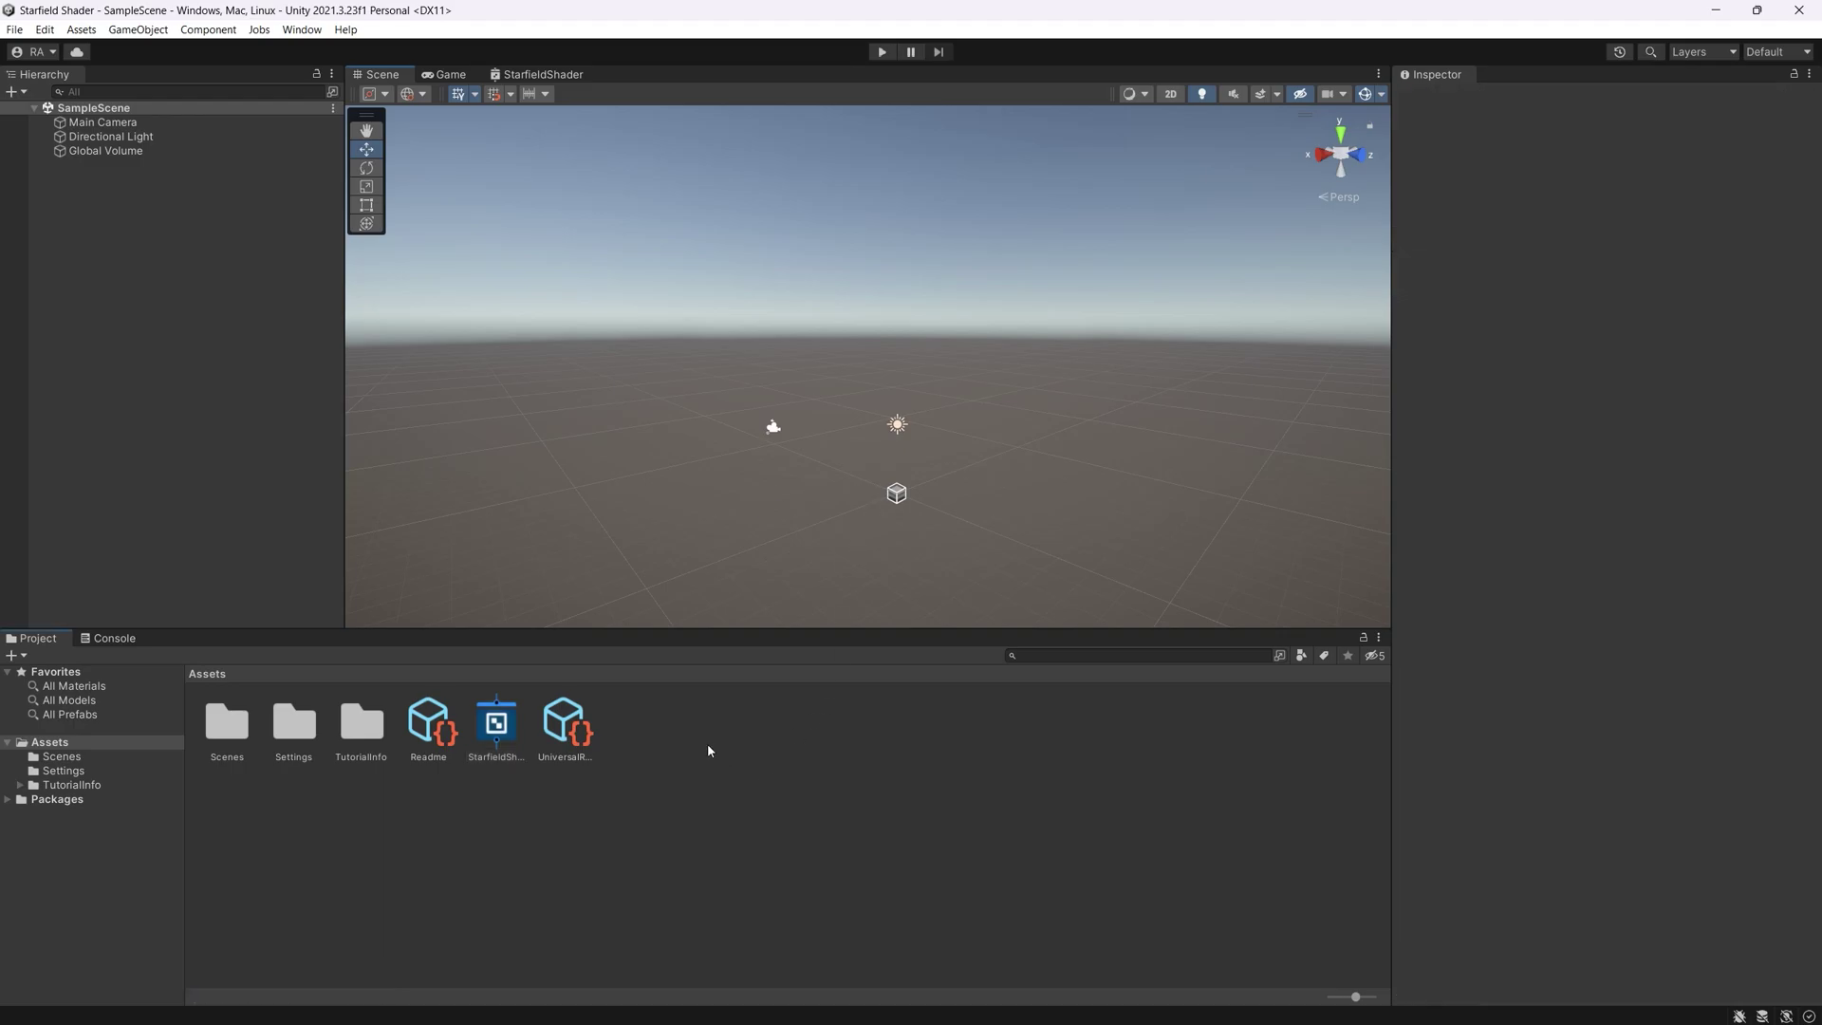
right_click(510, 745)
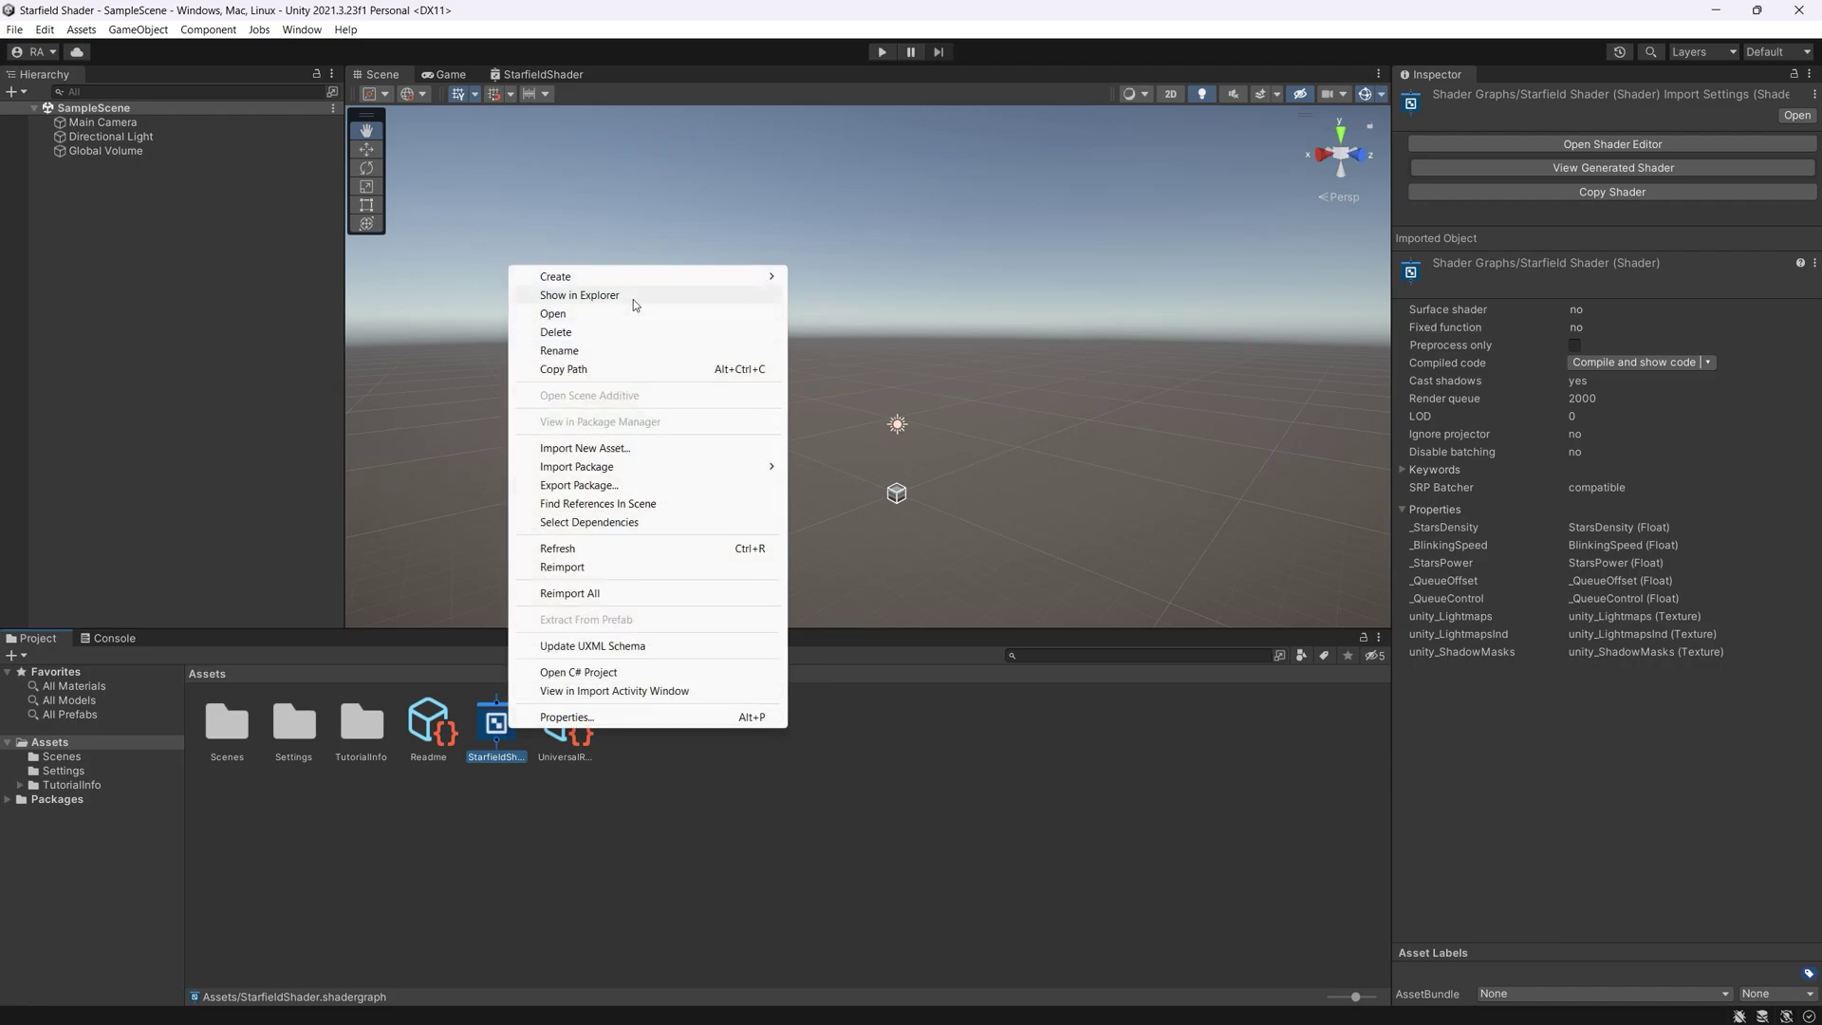
click(541, 795)
right_click(498, 726)
click(671, 865)
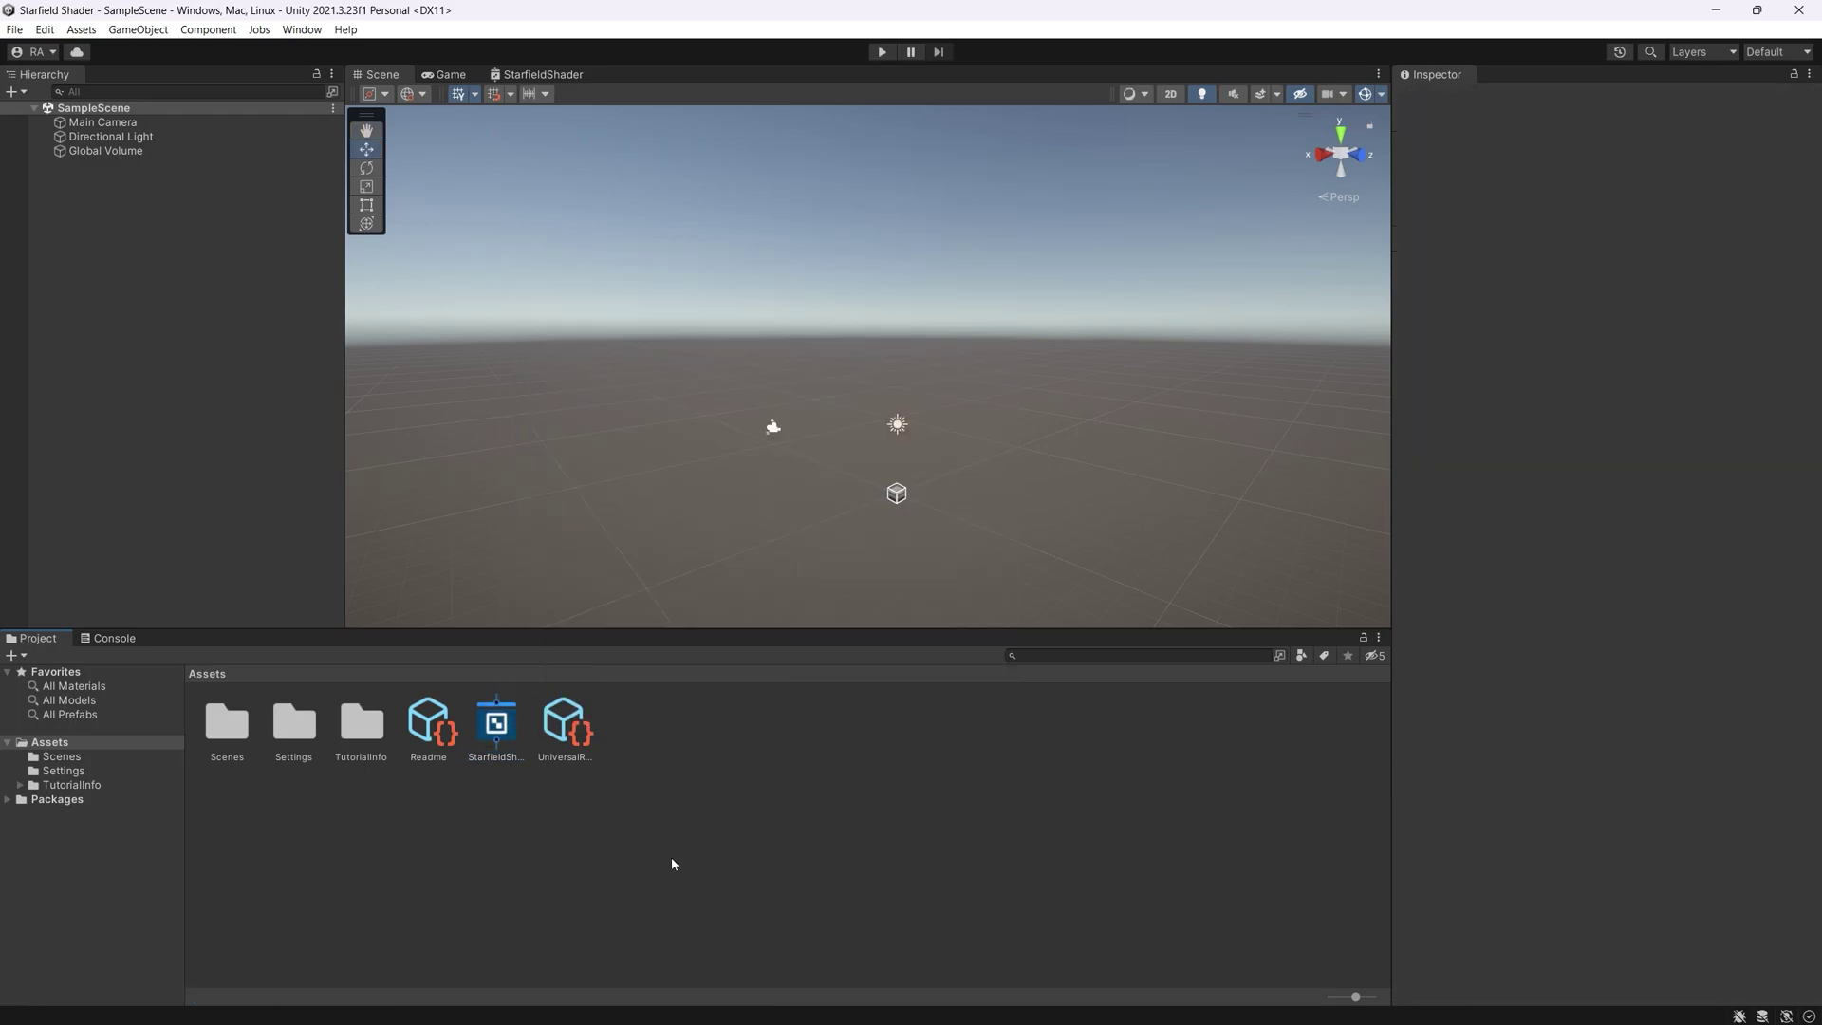
Create a material from the StarfieldShader asset and name it StarsMaterial
right_click(510, 744)
mouse_move(708, 276)
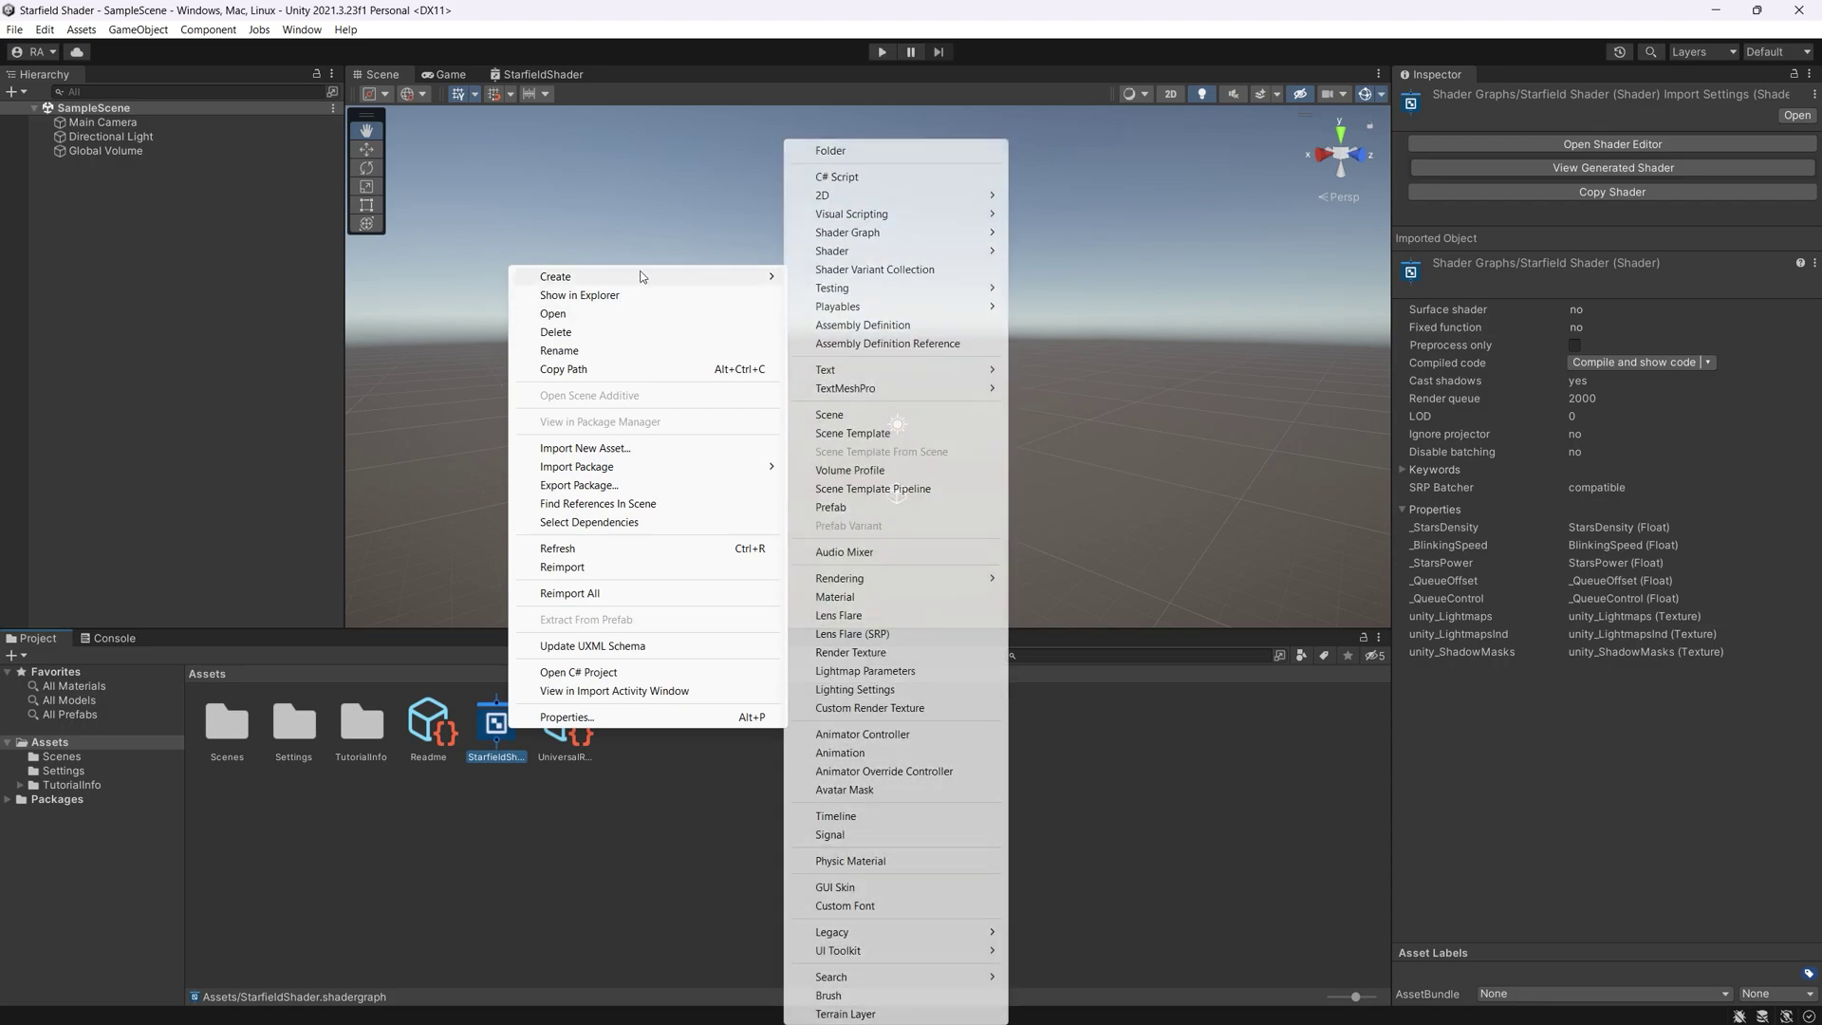
click(845, 598)
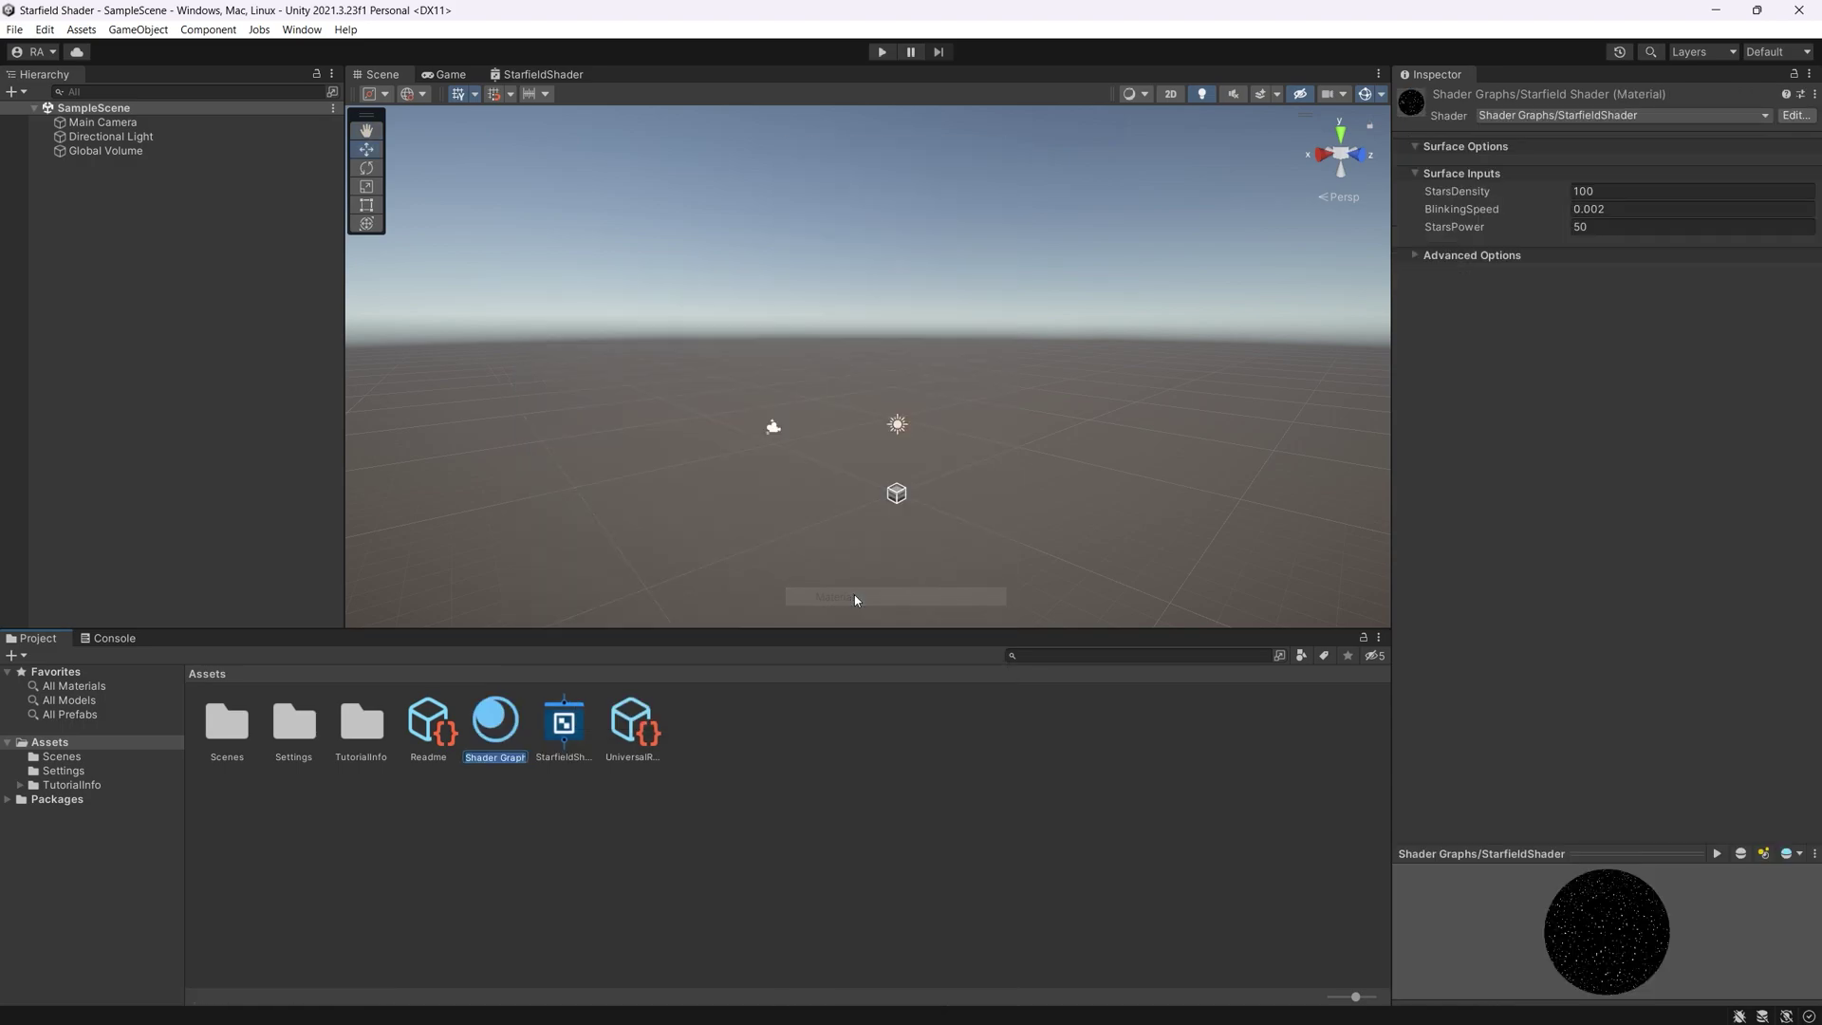
text(Stars)
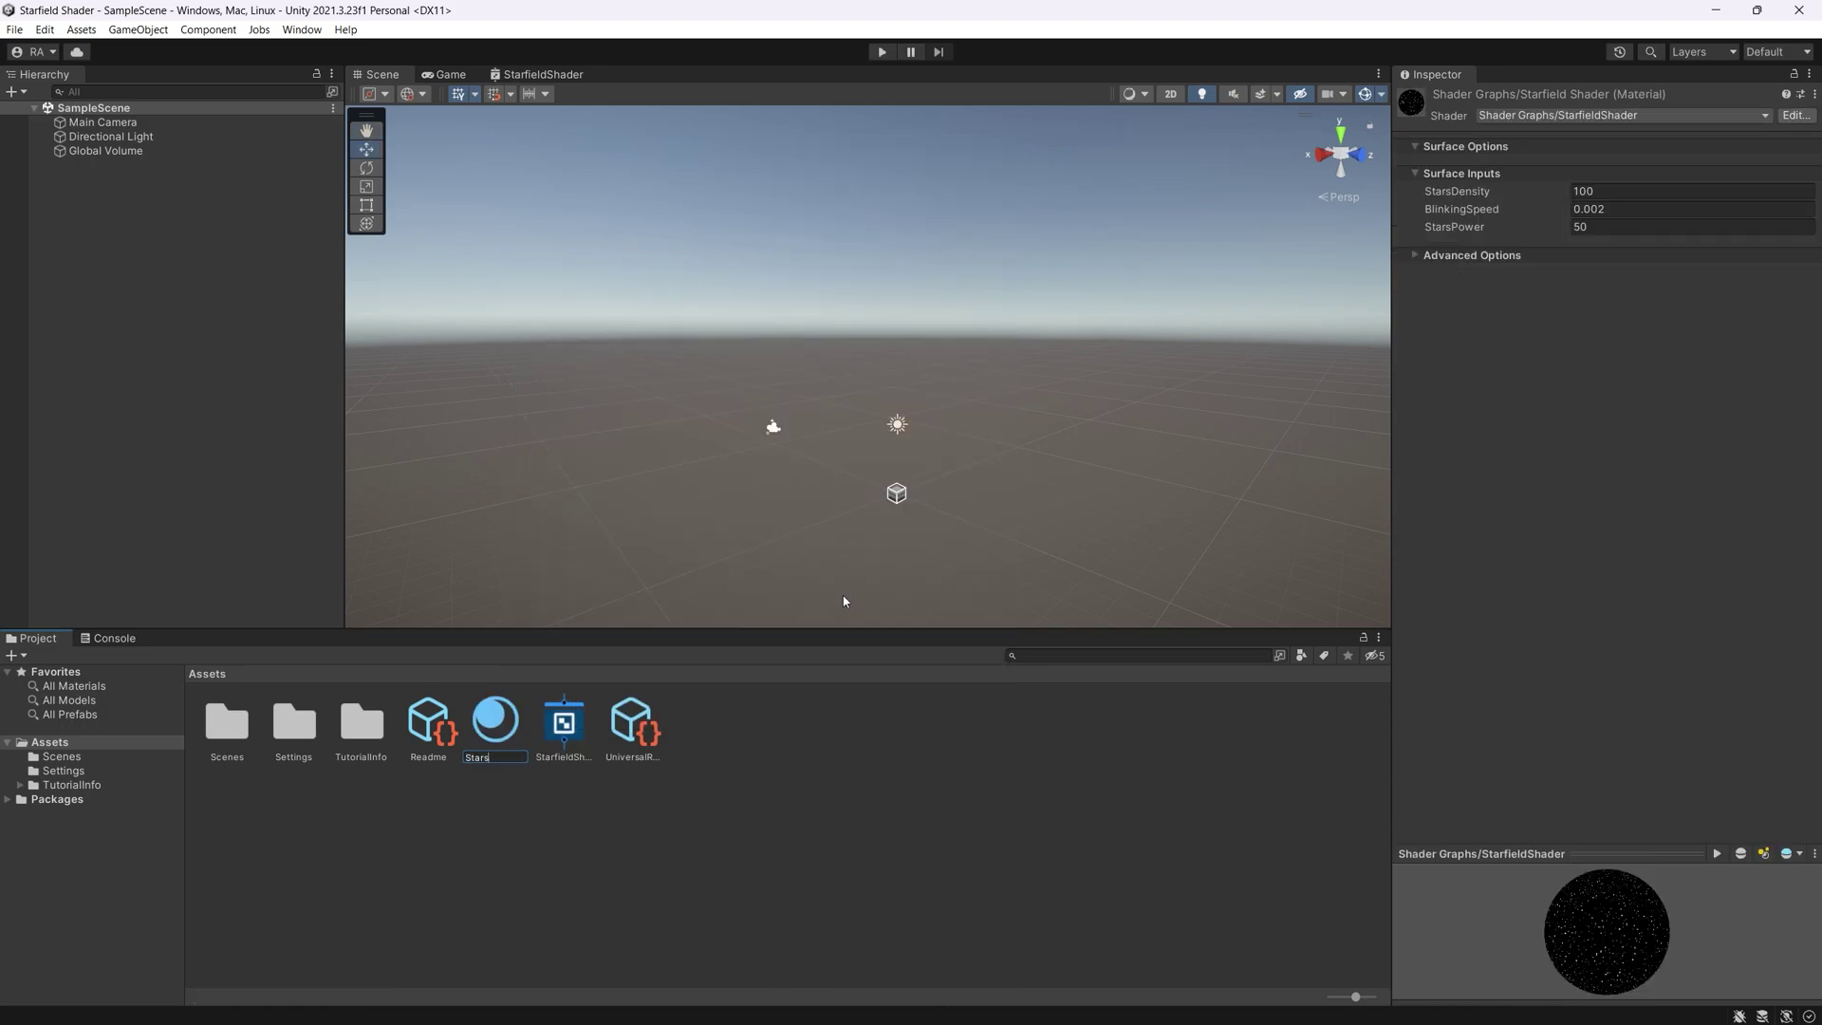
text(Material)
key(Return)
Assign StarsMaterial as the Skybox Material in the Lighting environment settings and close the Lighting window
click(302, 30)
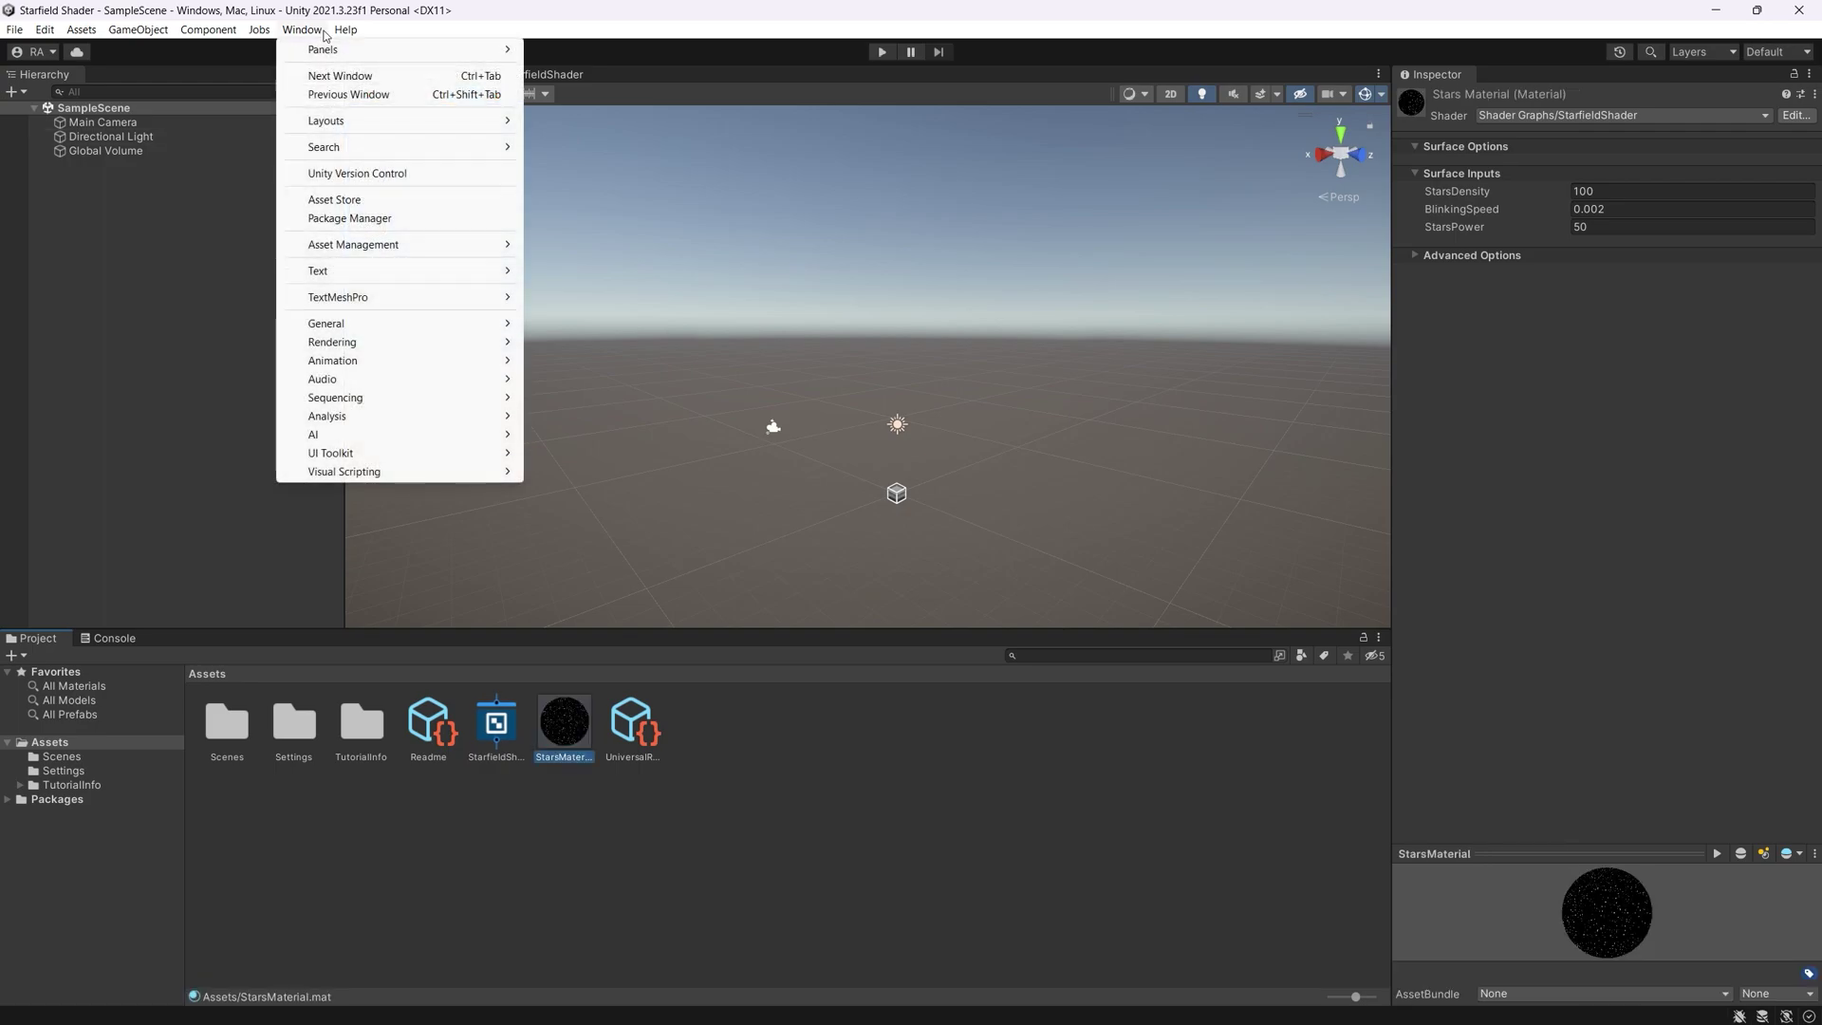
mouse_move(475, 342)
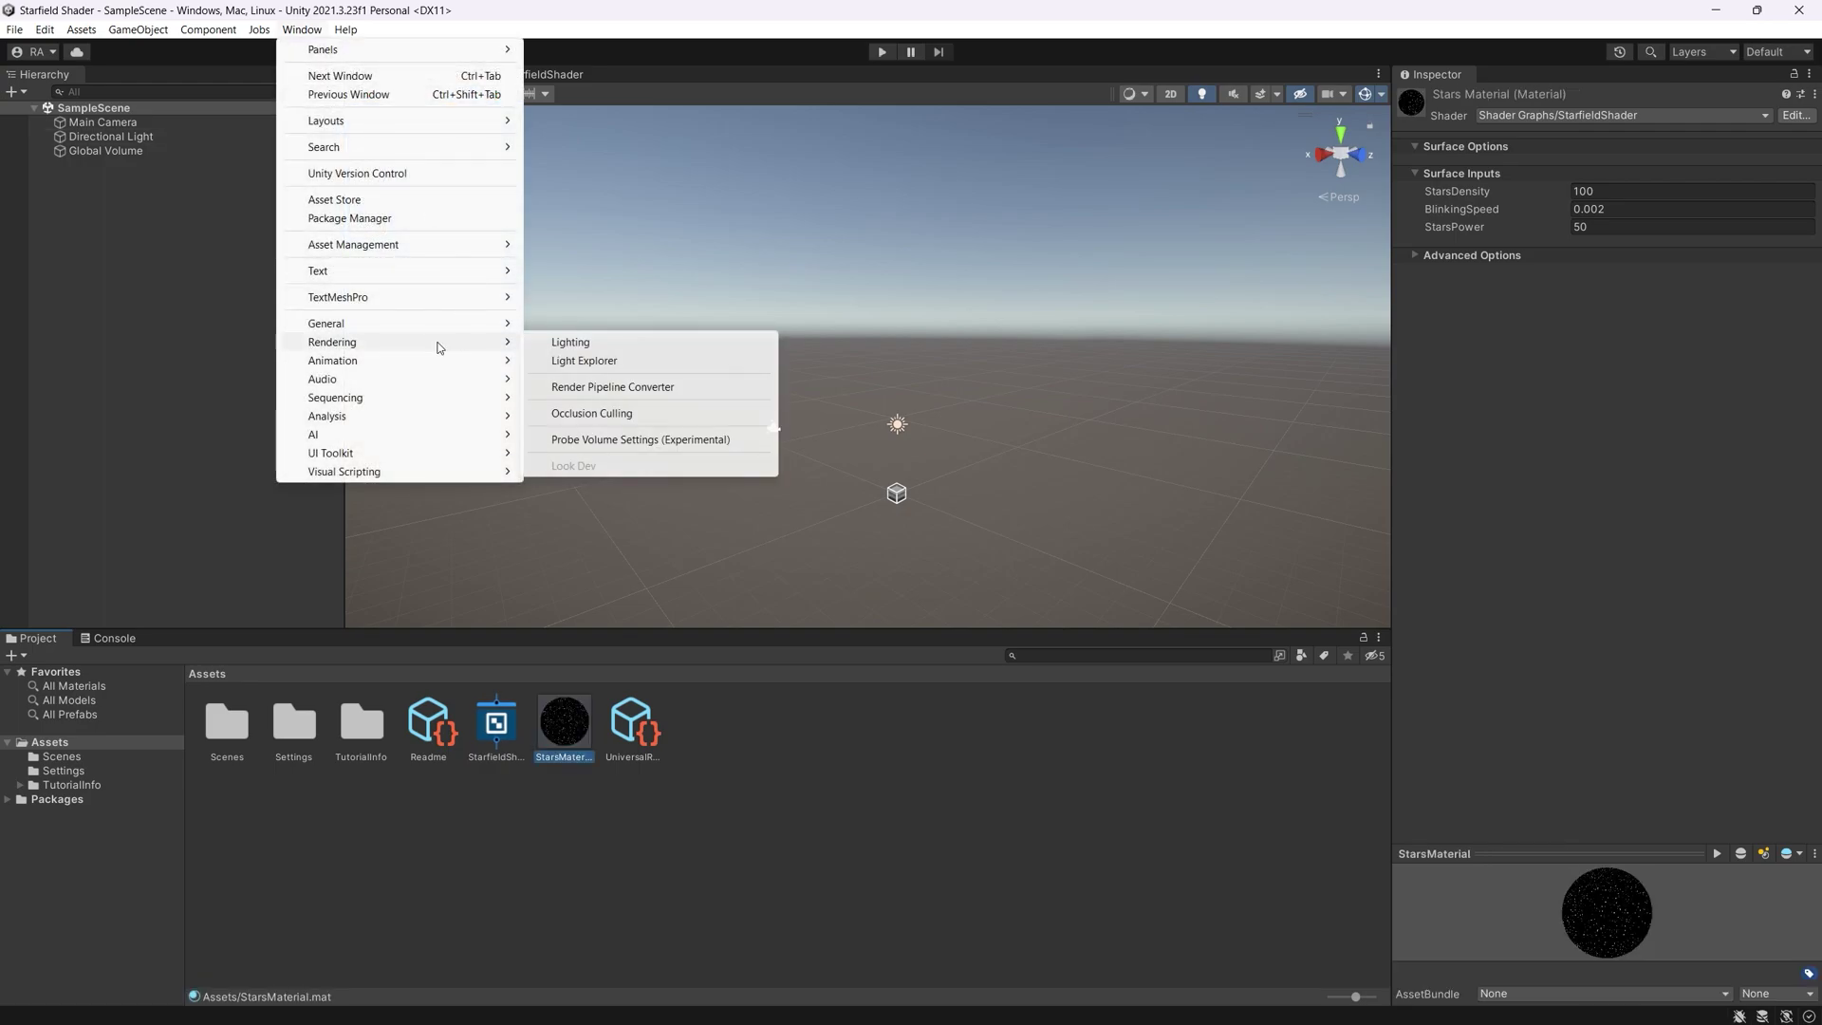
click(655, 348)
click(818, 224)
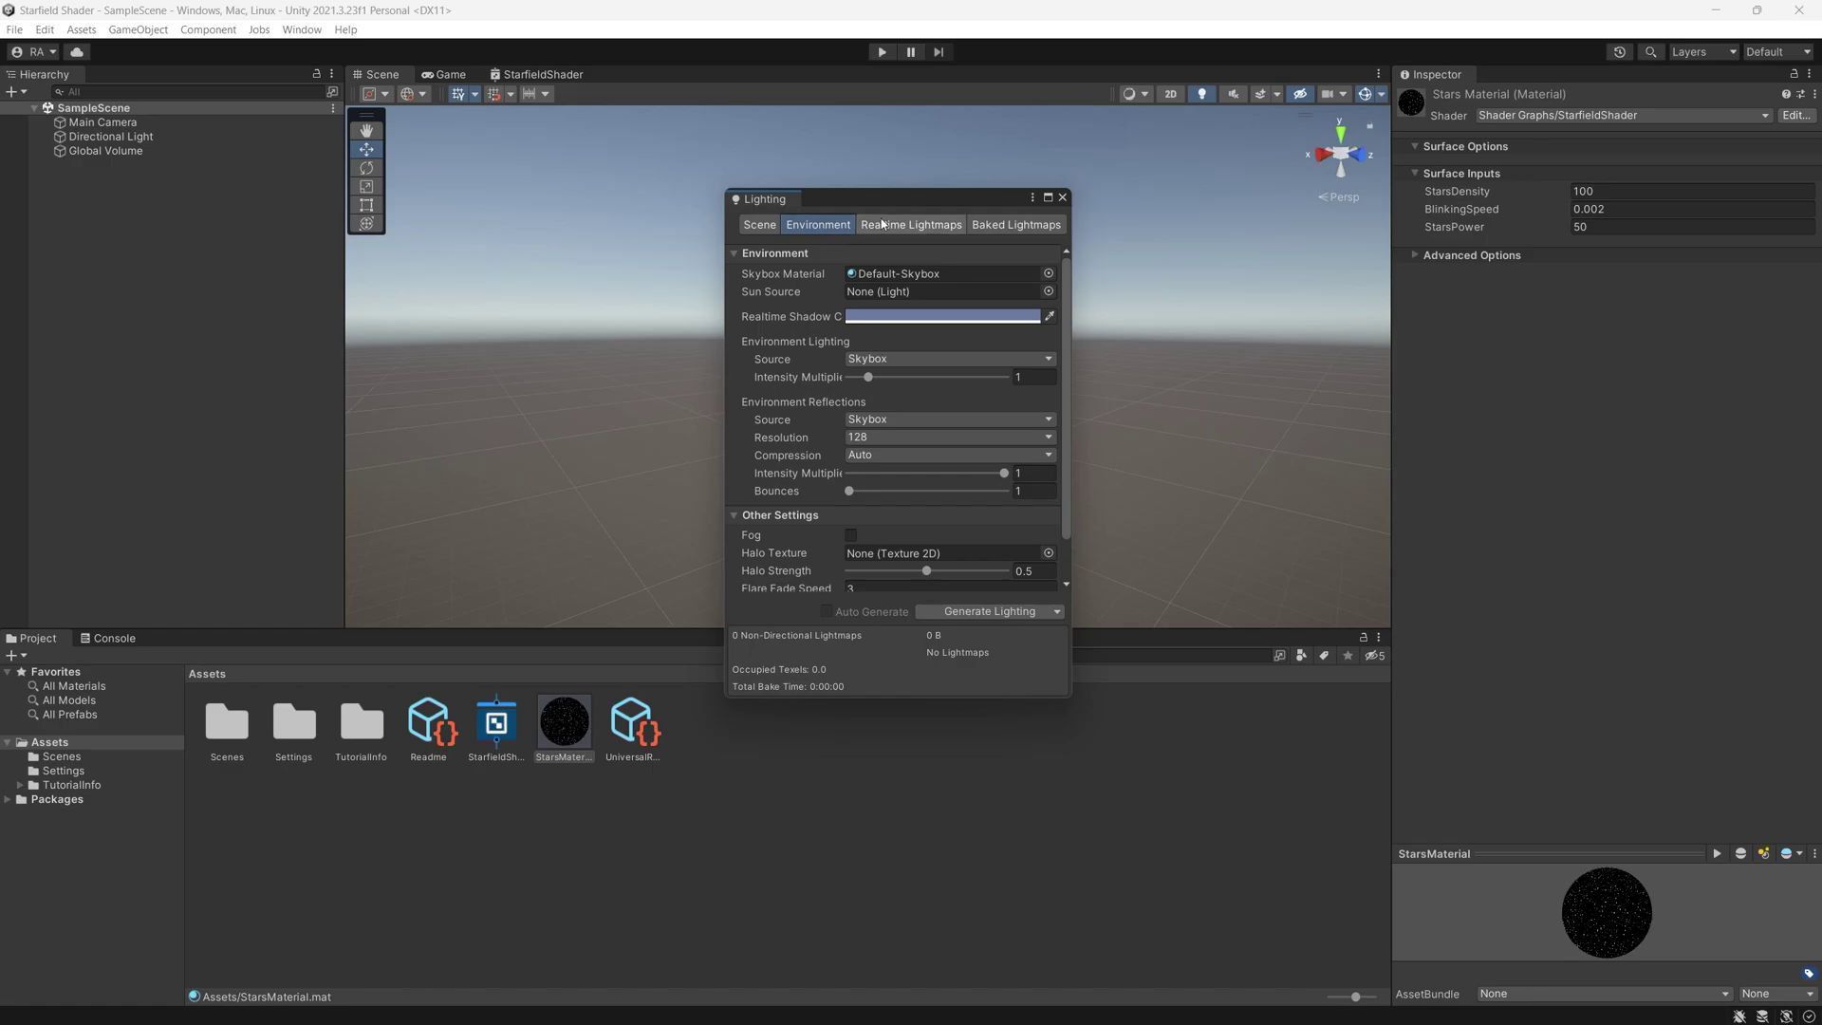
drag(916, 195, 948, 160)
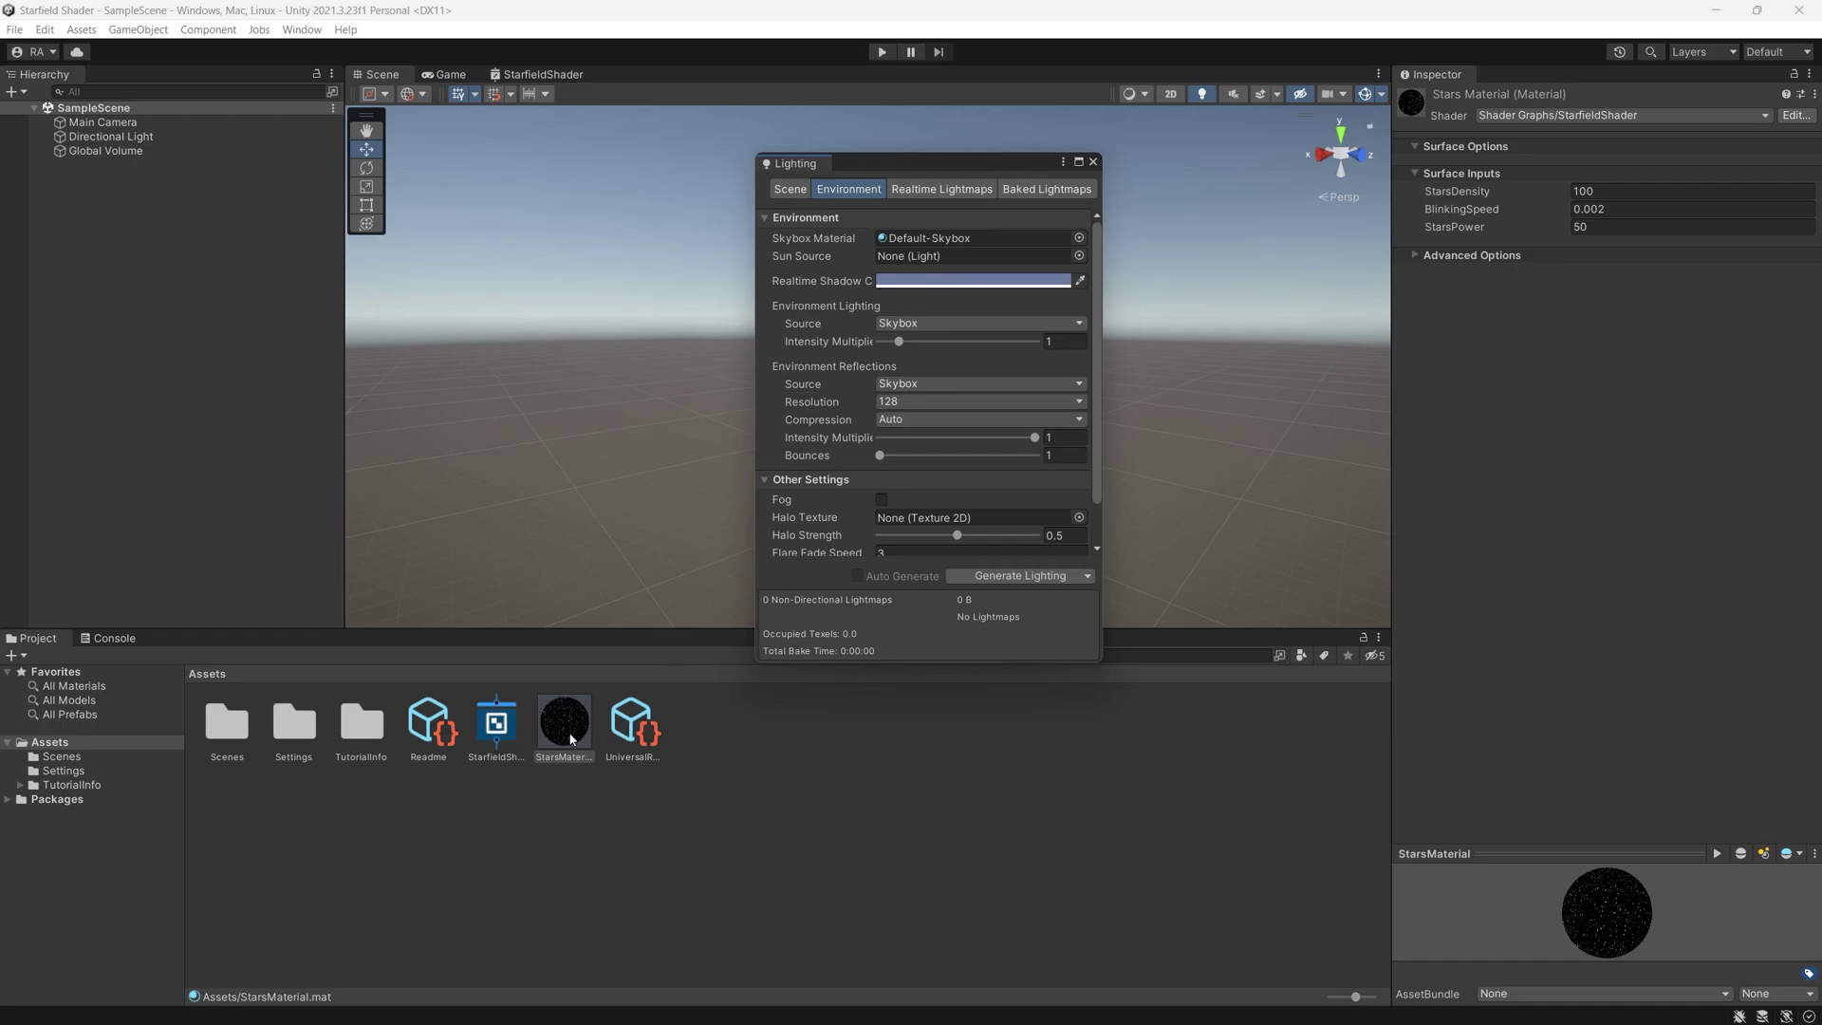
drag(572, 739, 882, 410)
drag(942, 229, 947, 228)
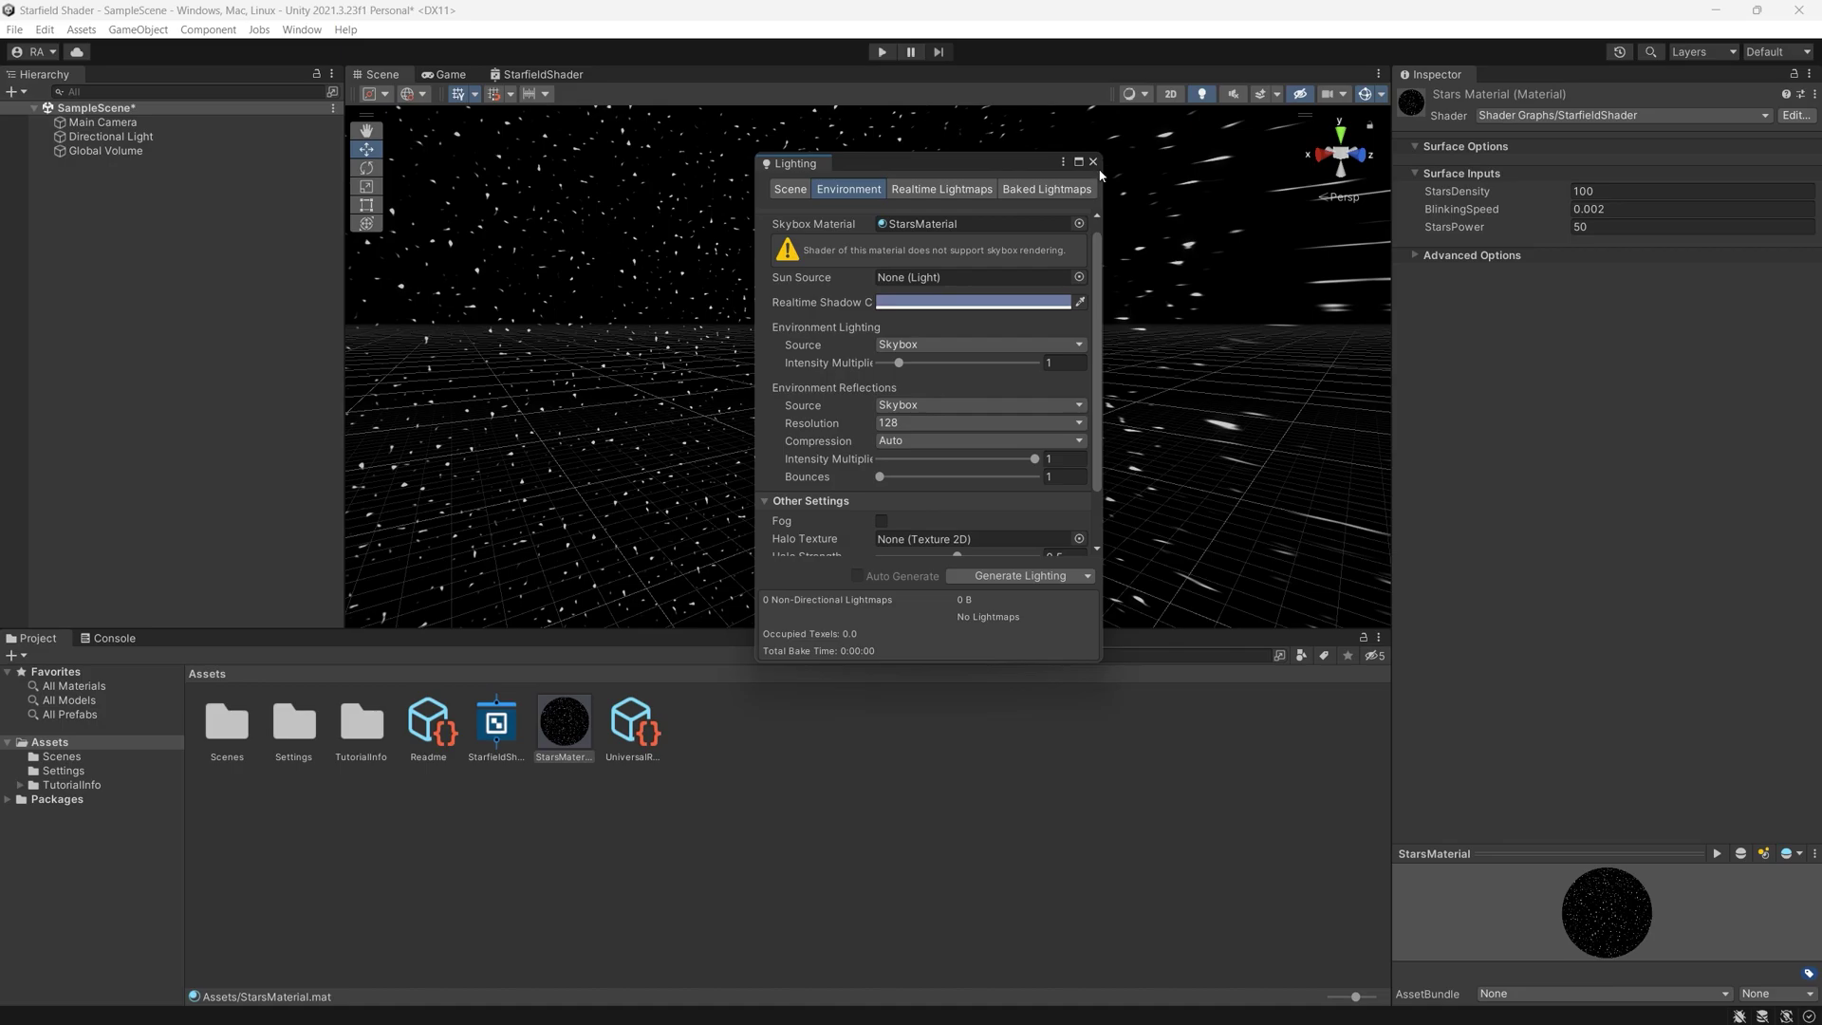
click(1092, 163)
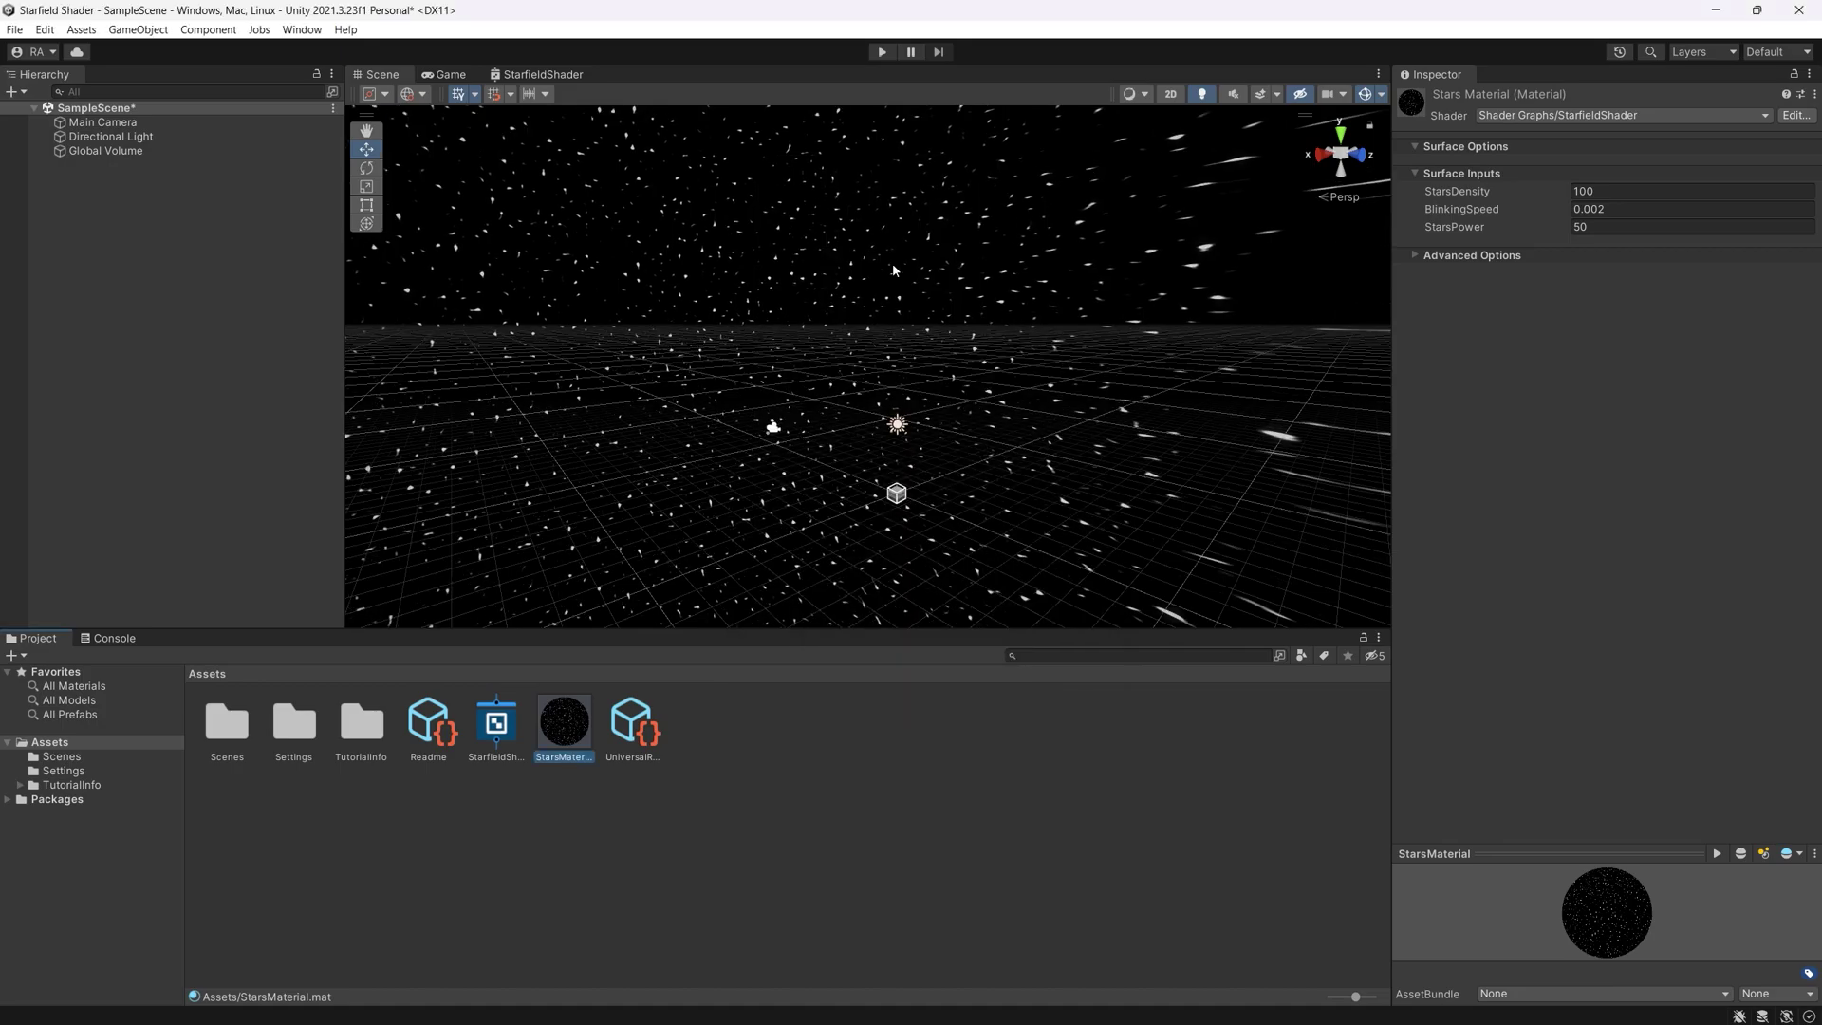
Look around the starfield skybox in the scene and start Play mode to preview it
right_drag(893, 270, 628, 218)
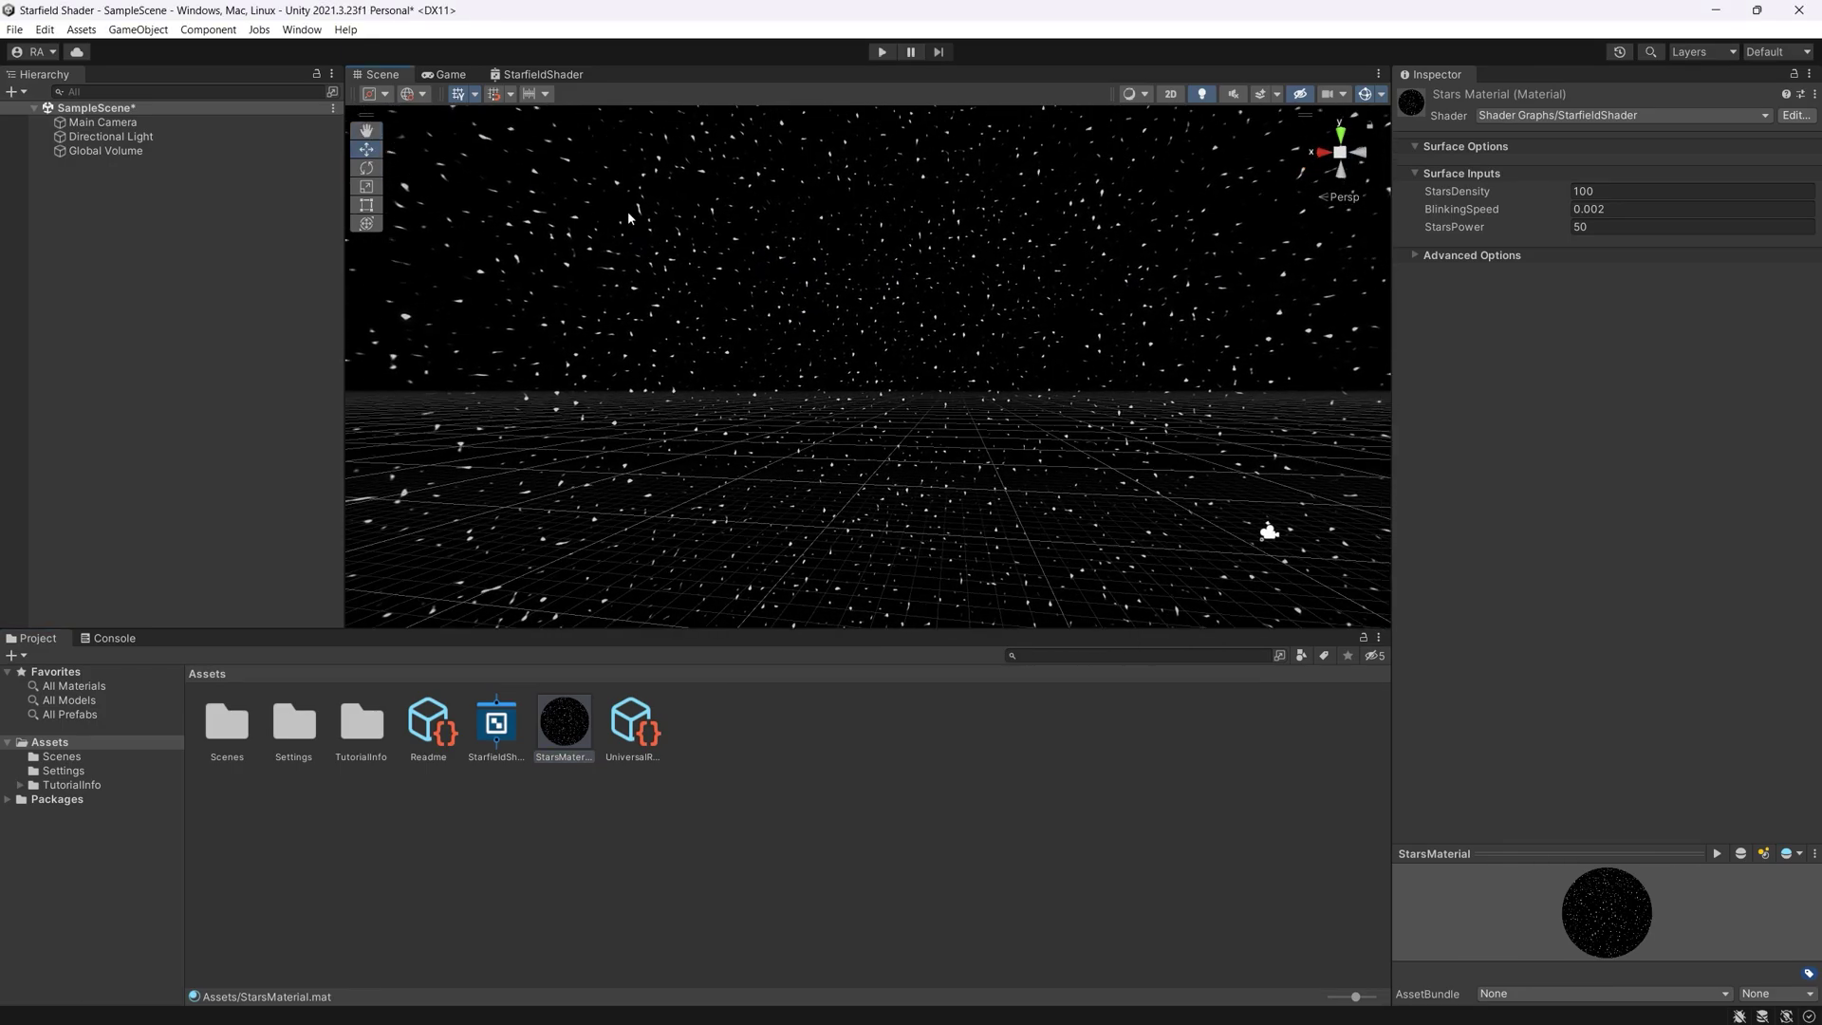
click(881, 52)
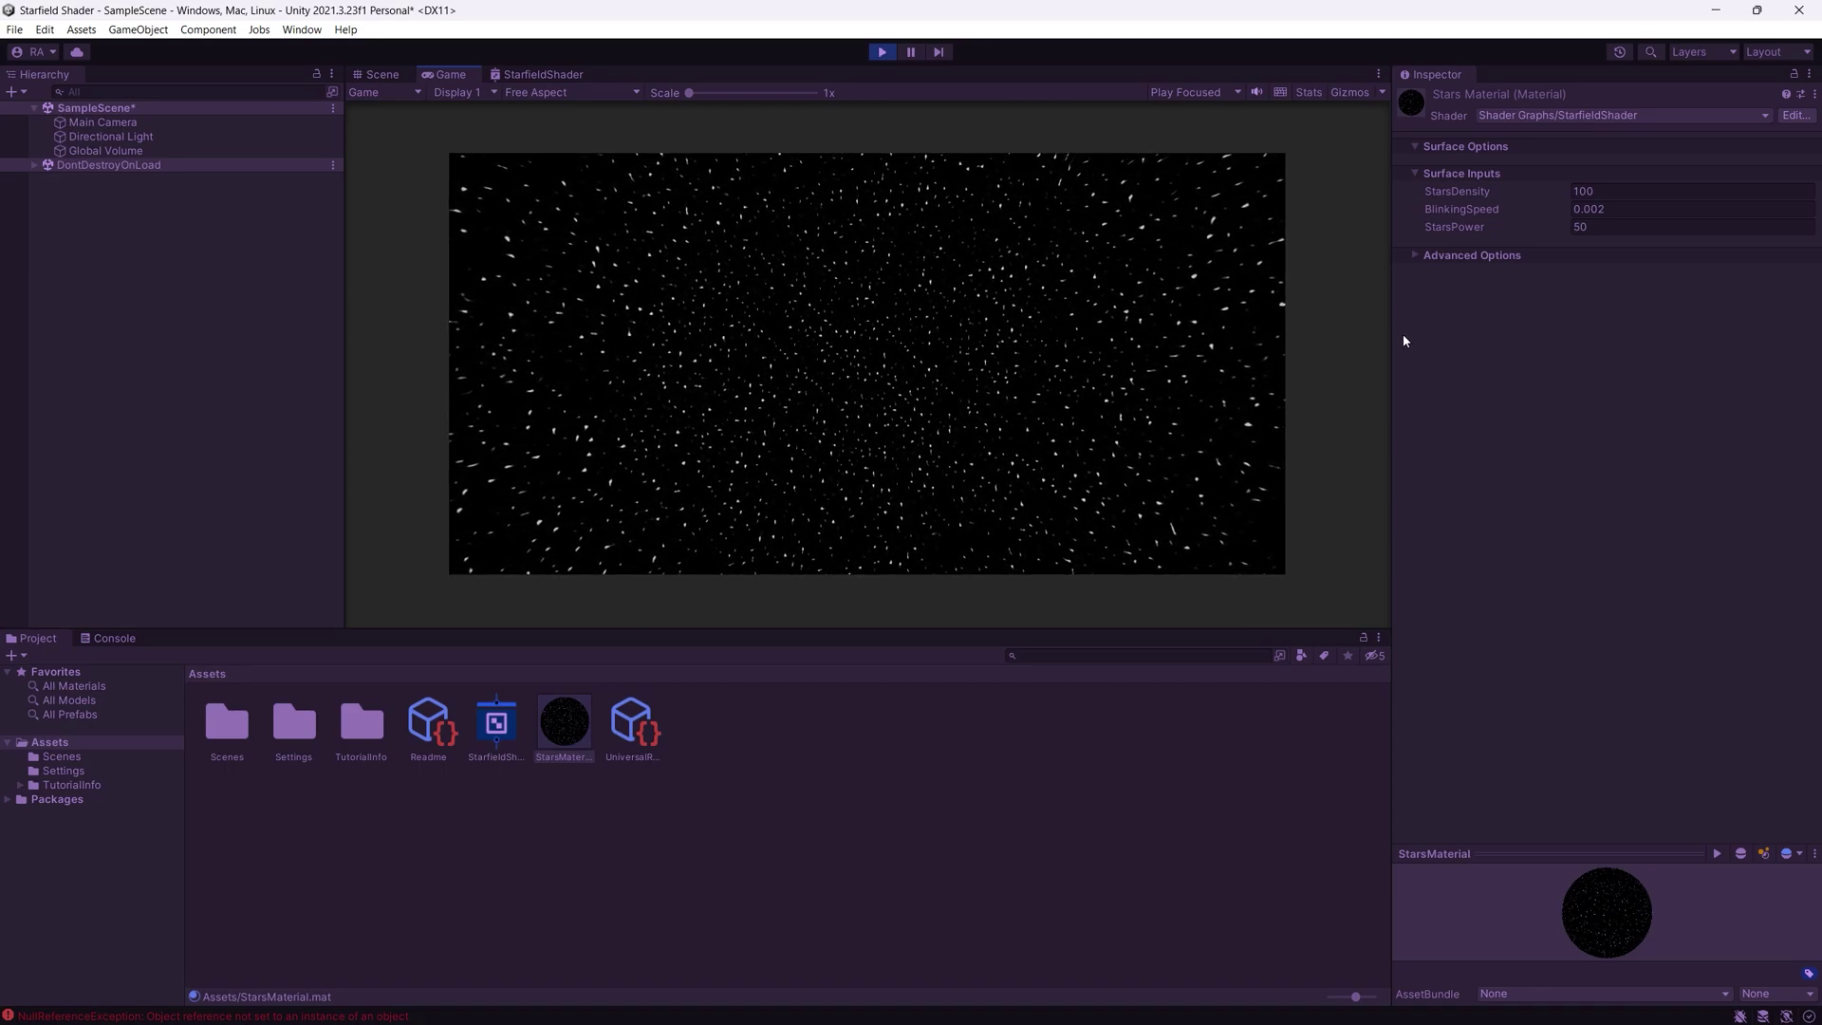
Set StarsMaterial's BlinkingSpeed to 0.005, stop Play mode and check the stars in the Game and Scene views
drag(1611, 208, 1600, 208)
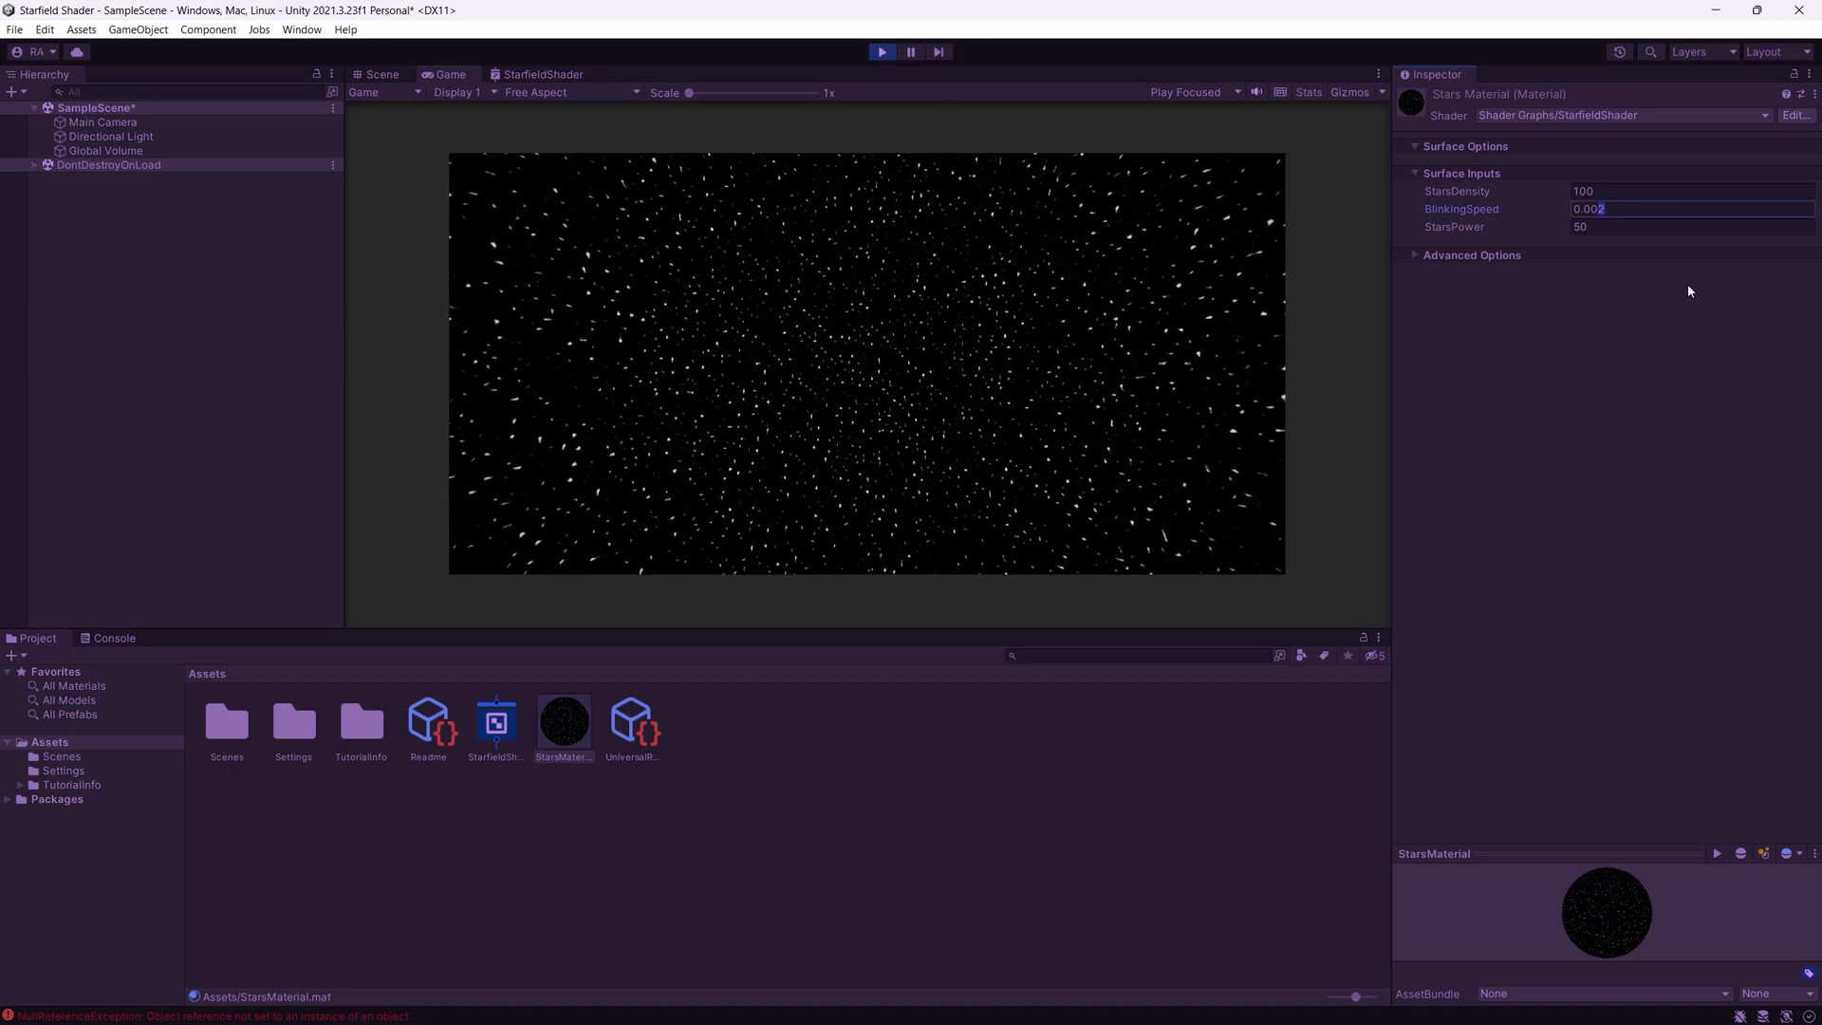
text(5)
click(886, 53)
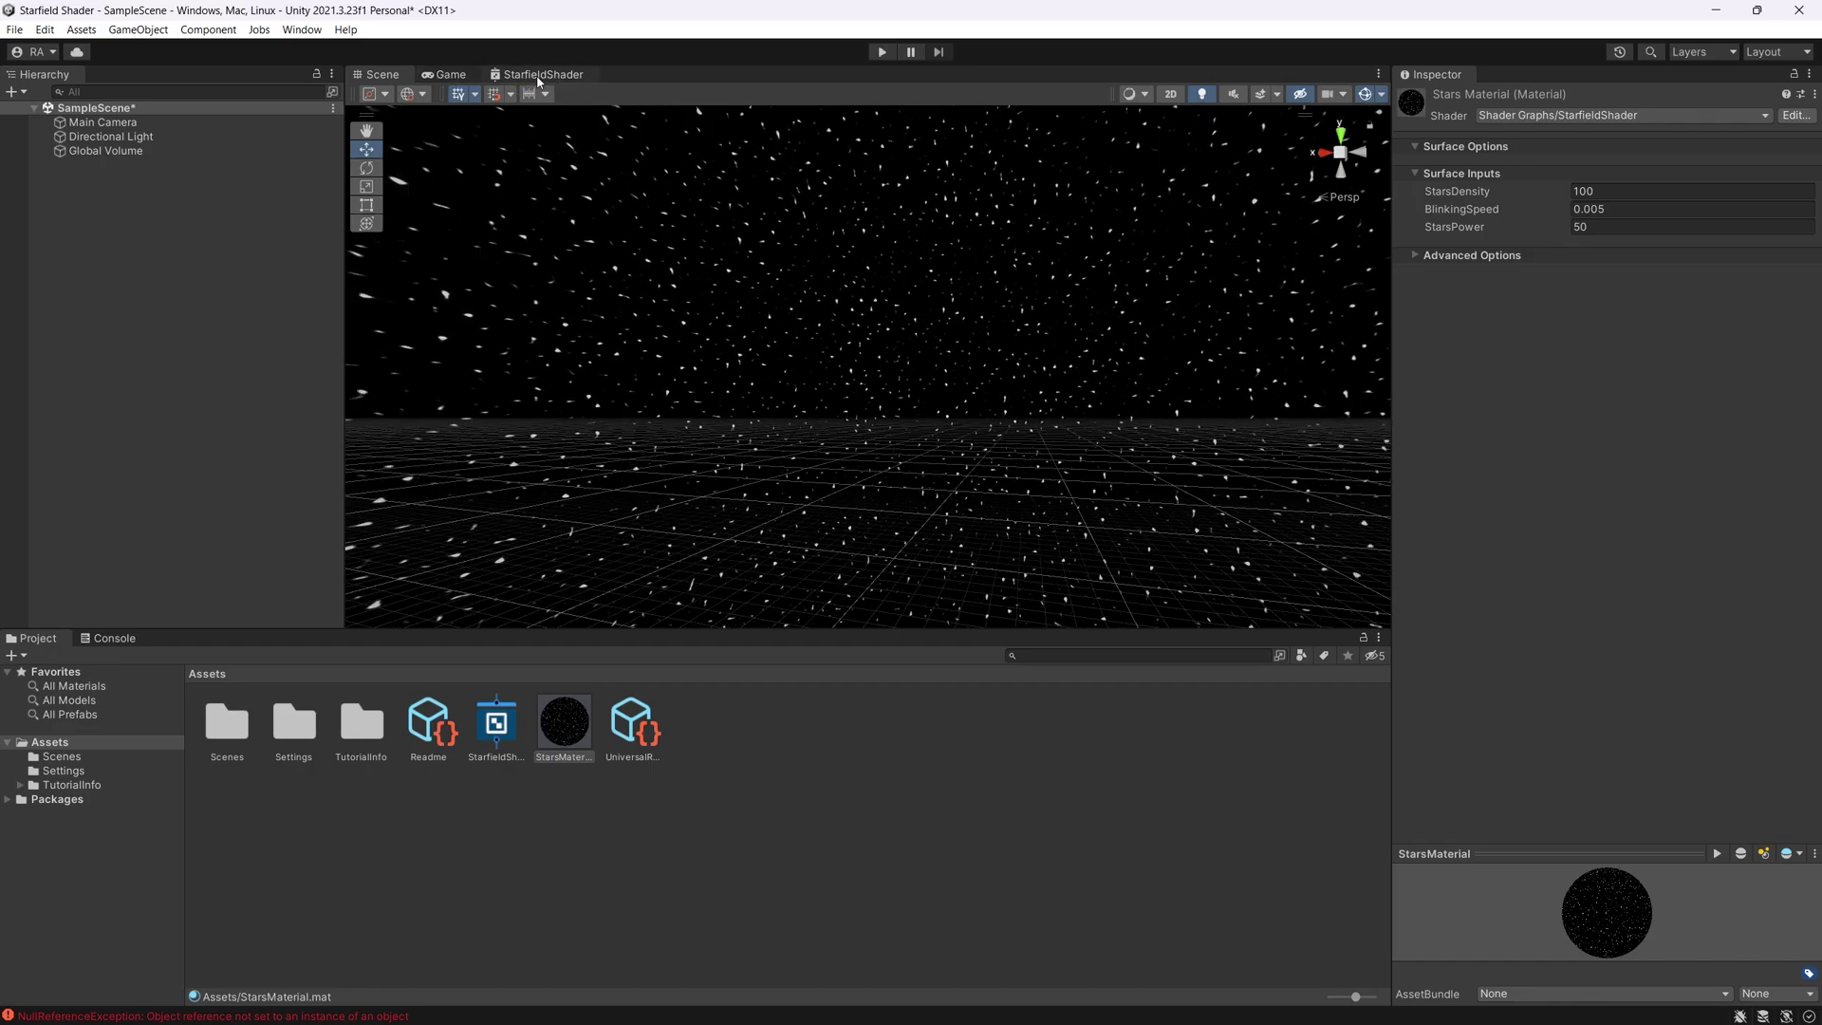
click(545, 75)
click(449, 75)
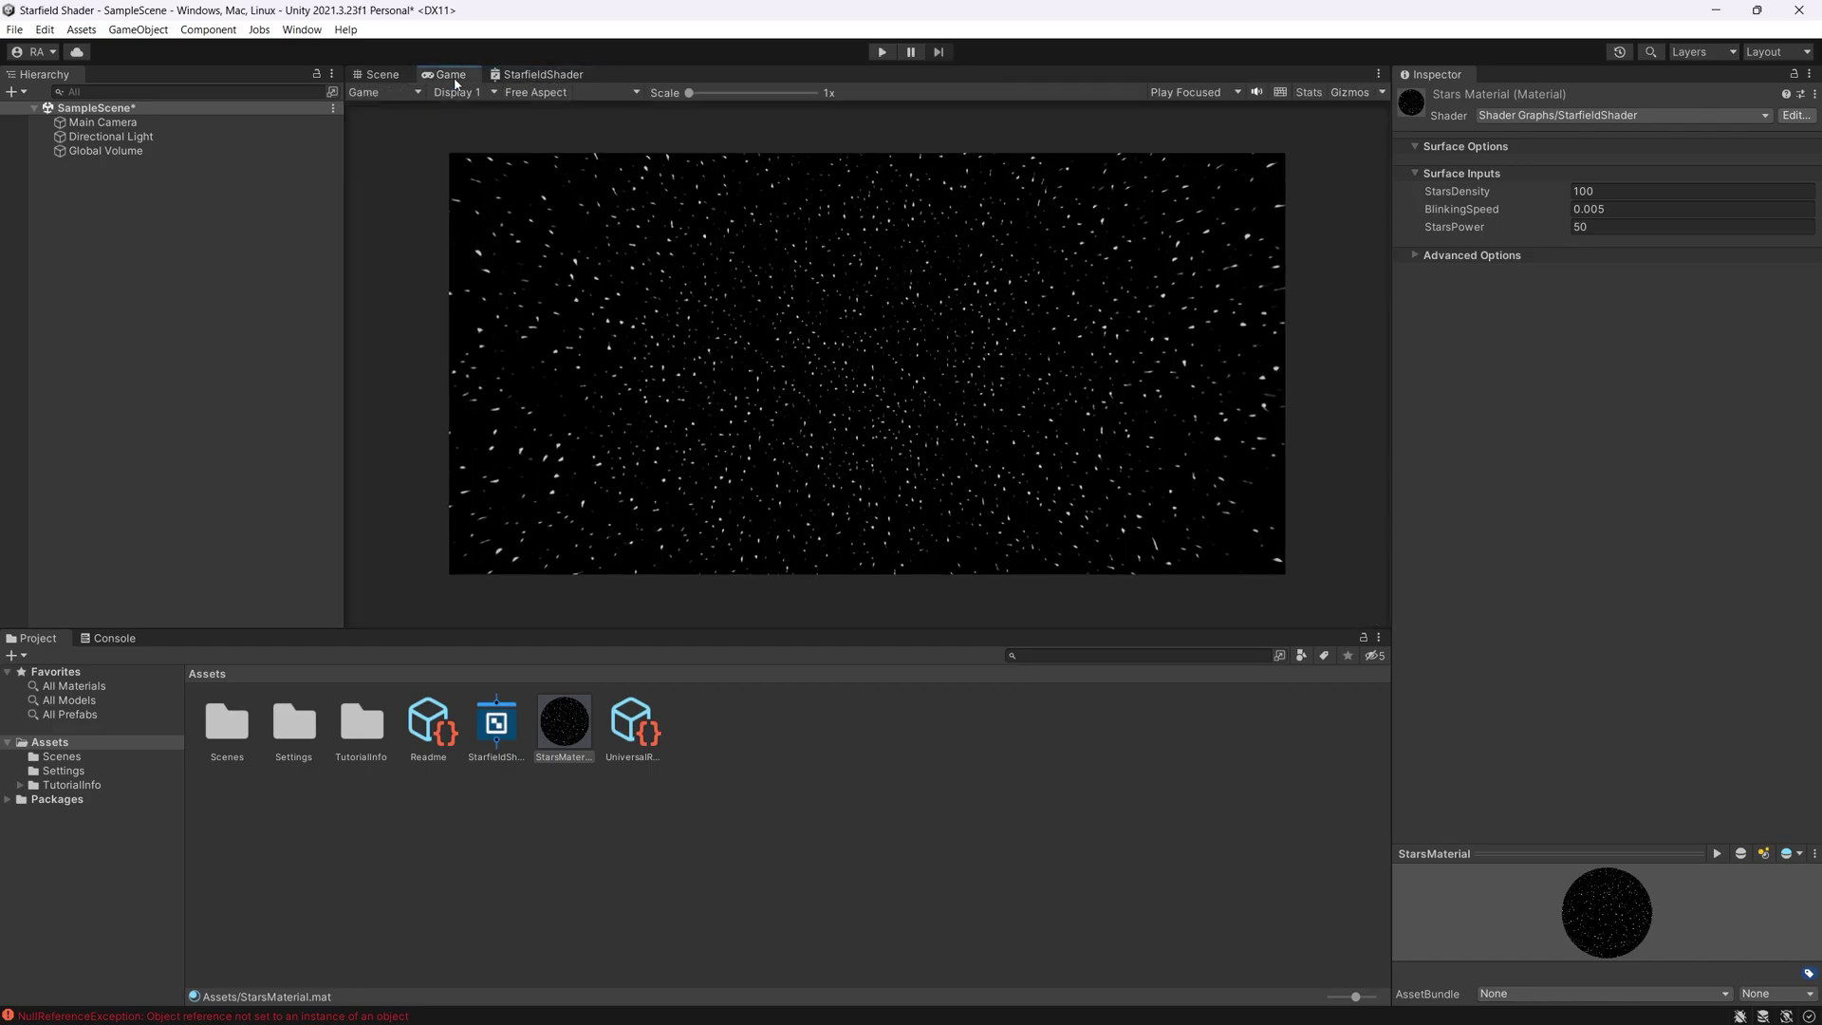
click(381, 75)
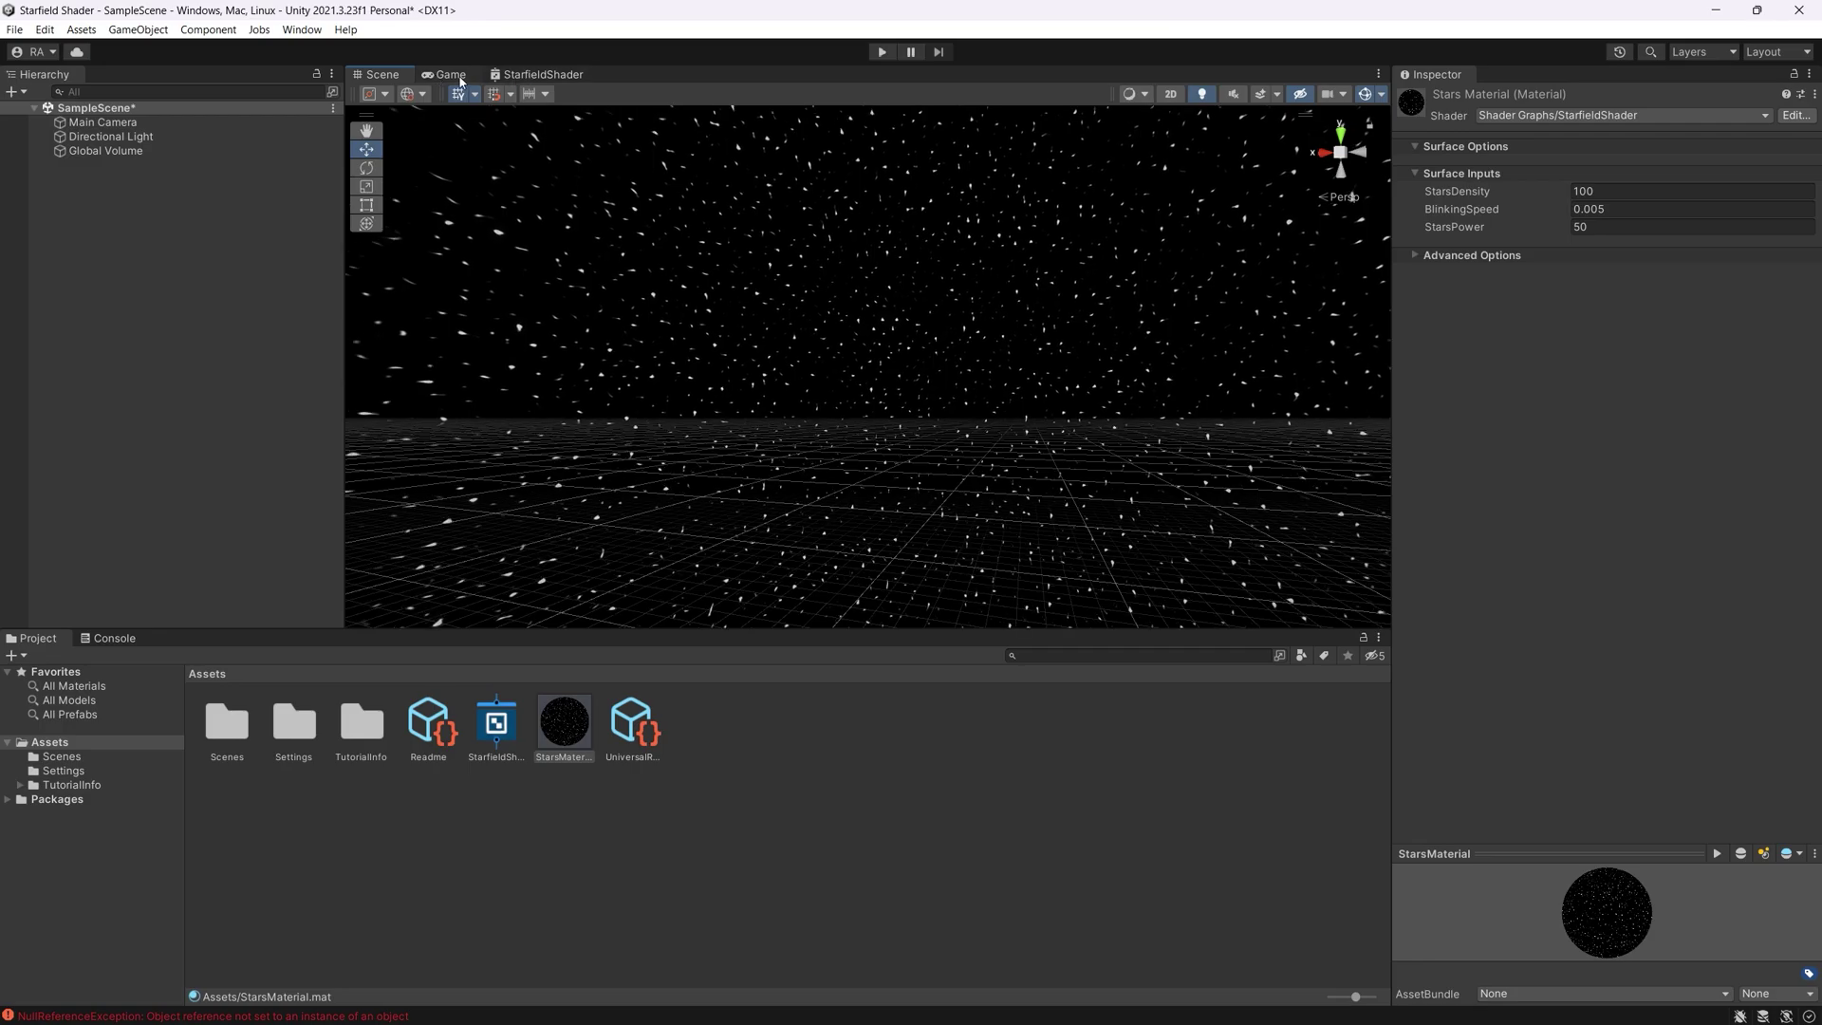
Show the StarfieldShader graph maximized and add a Color node below the Power node
click(518, 76)
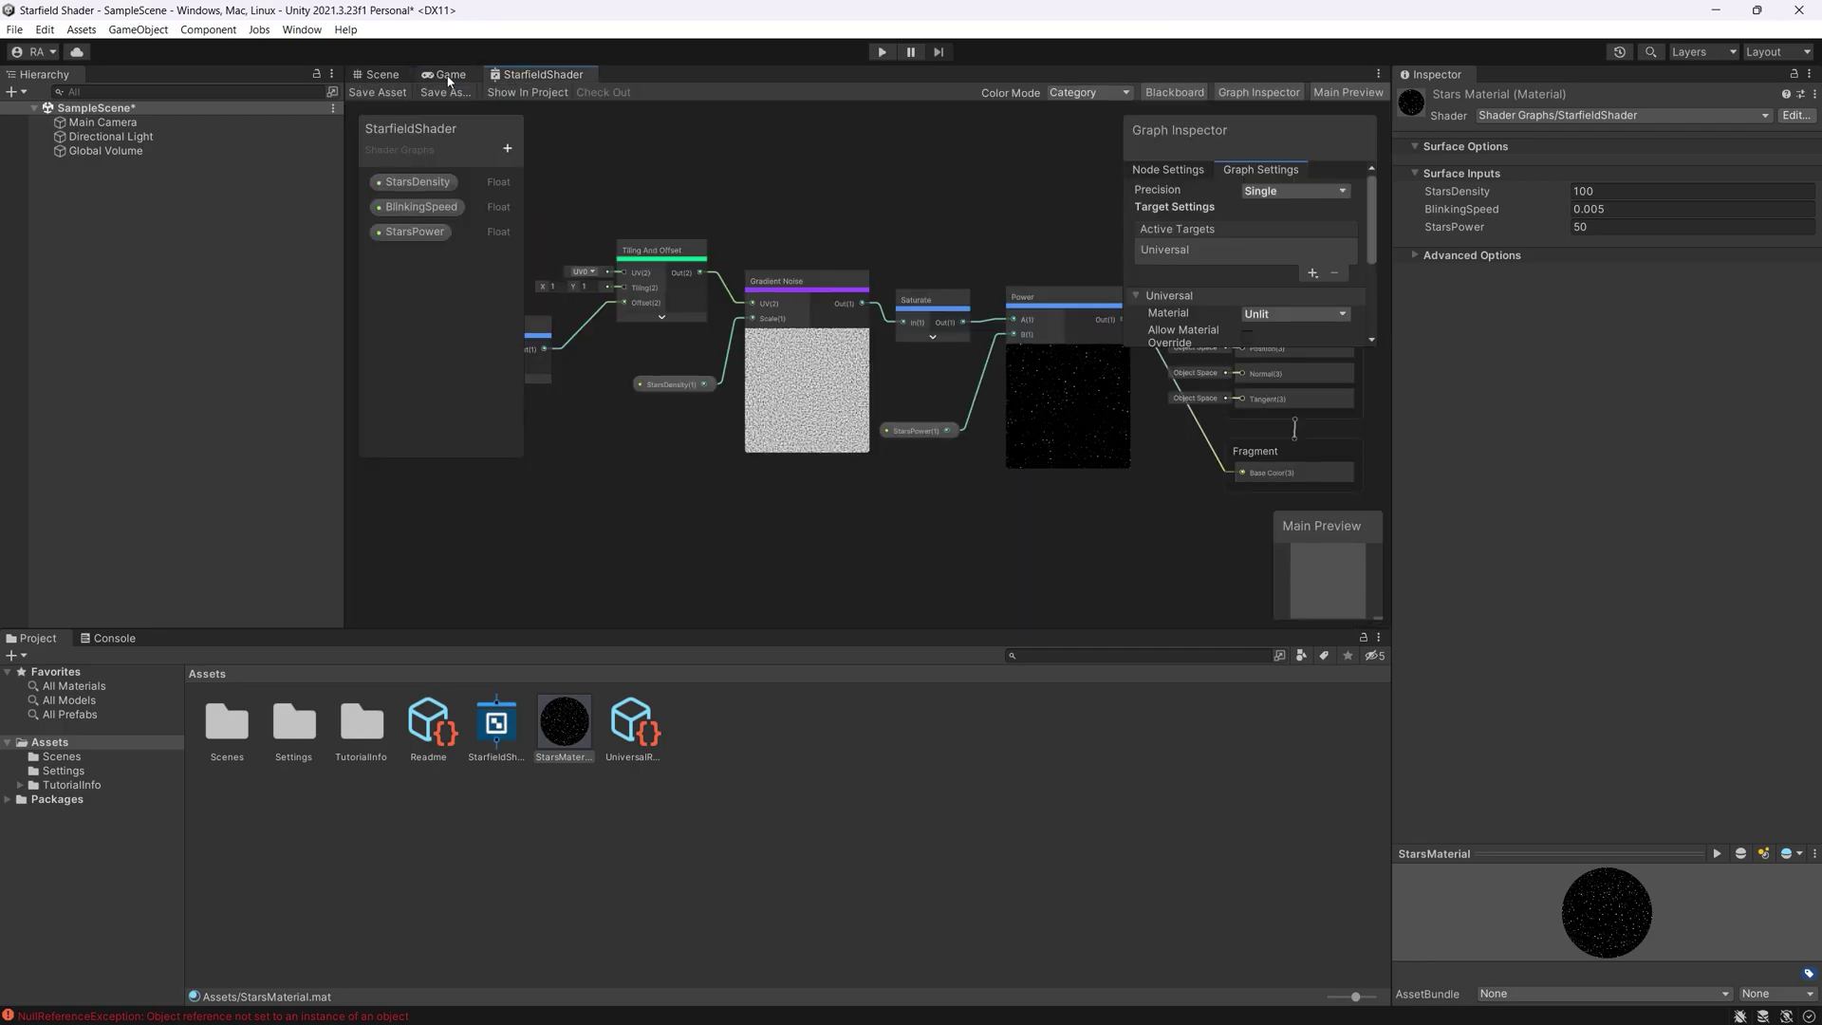
scroll(1048, 438, up, 3)
middle_drag(1108, 500, 989, 458)
scroll(756, 477, up, 1)
middle_drag(766, 474, 810, 481)
middle_drag(1243, 374, 948, 296)
scroll(938, 417, down, 2)
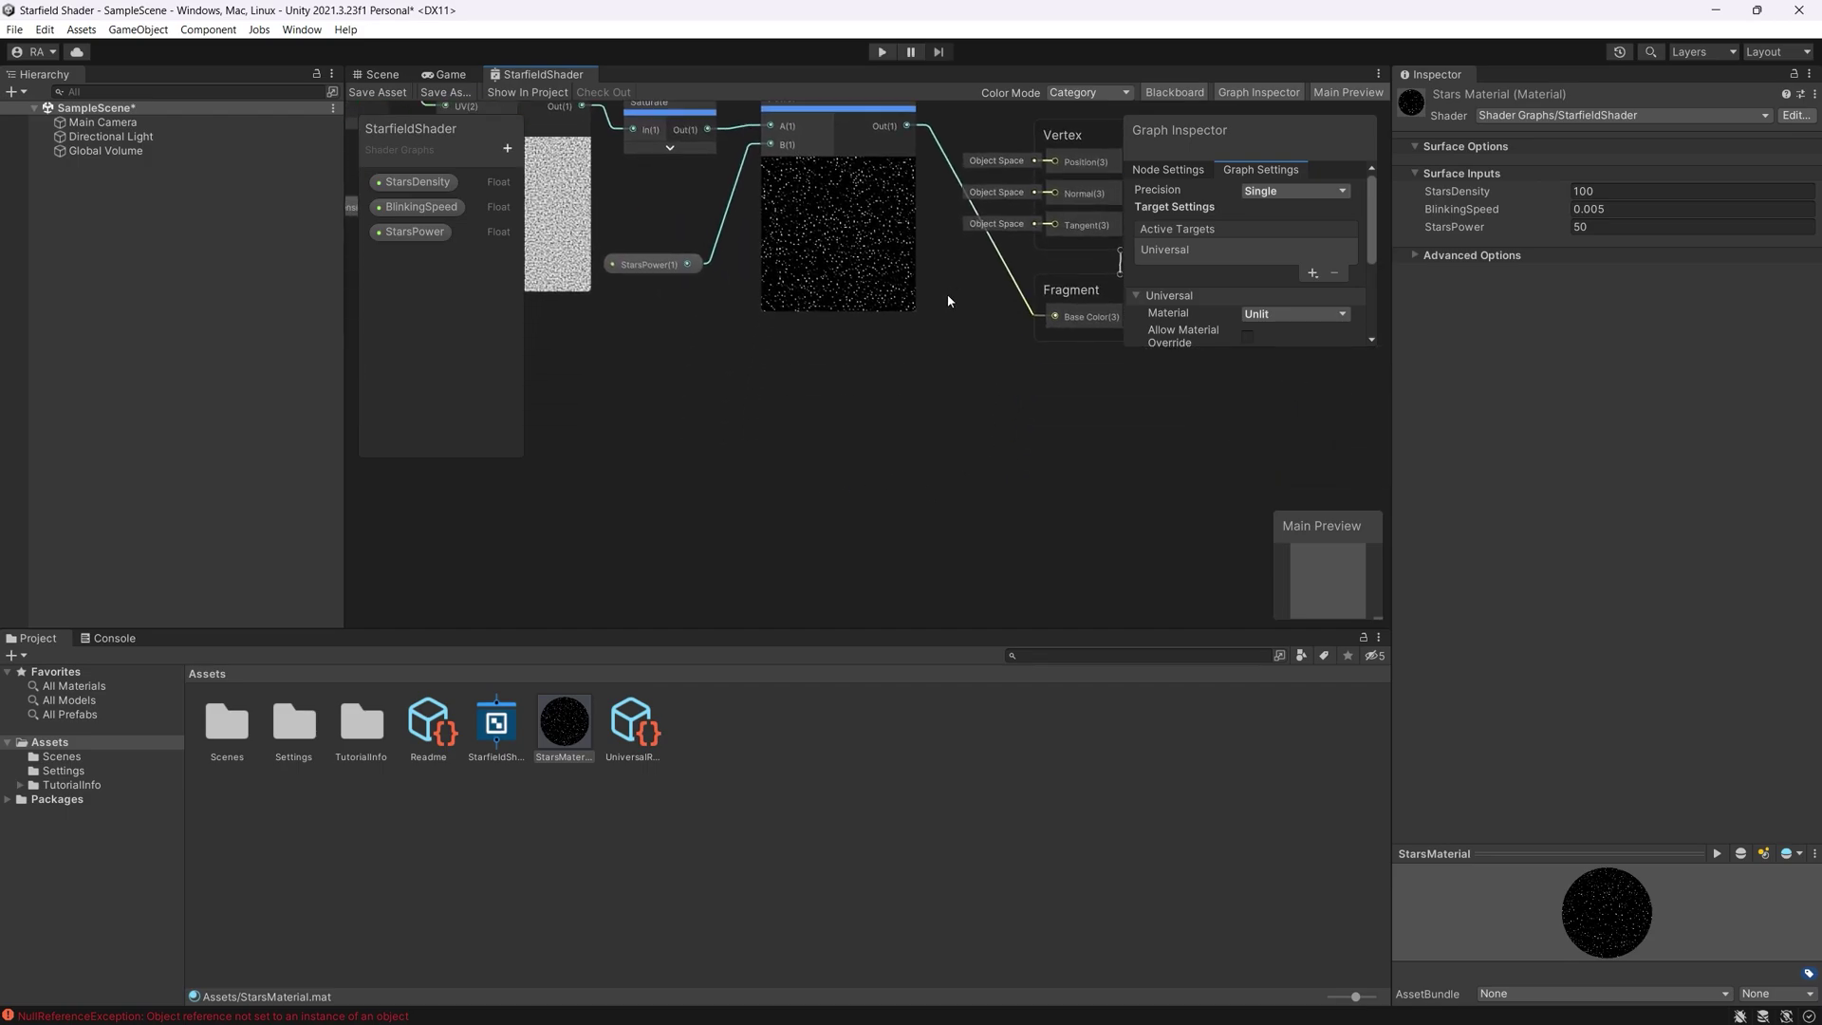
key(shift+space)
right_click(854, 623)
click(887, 630)
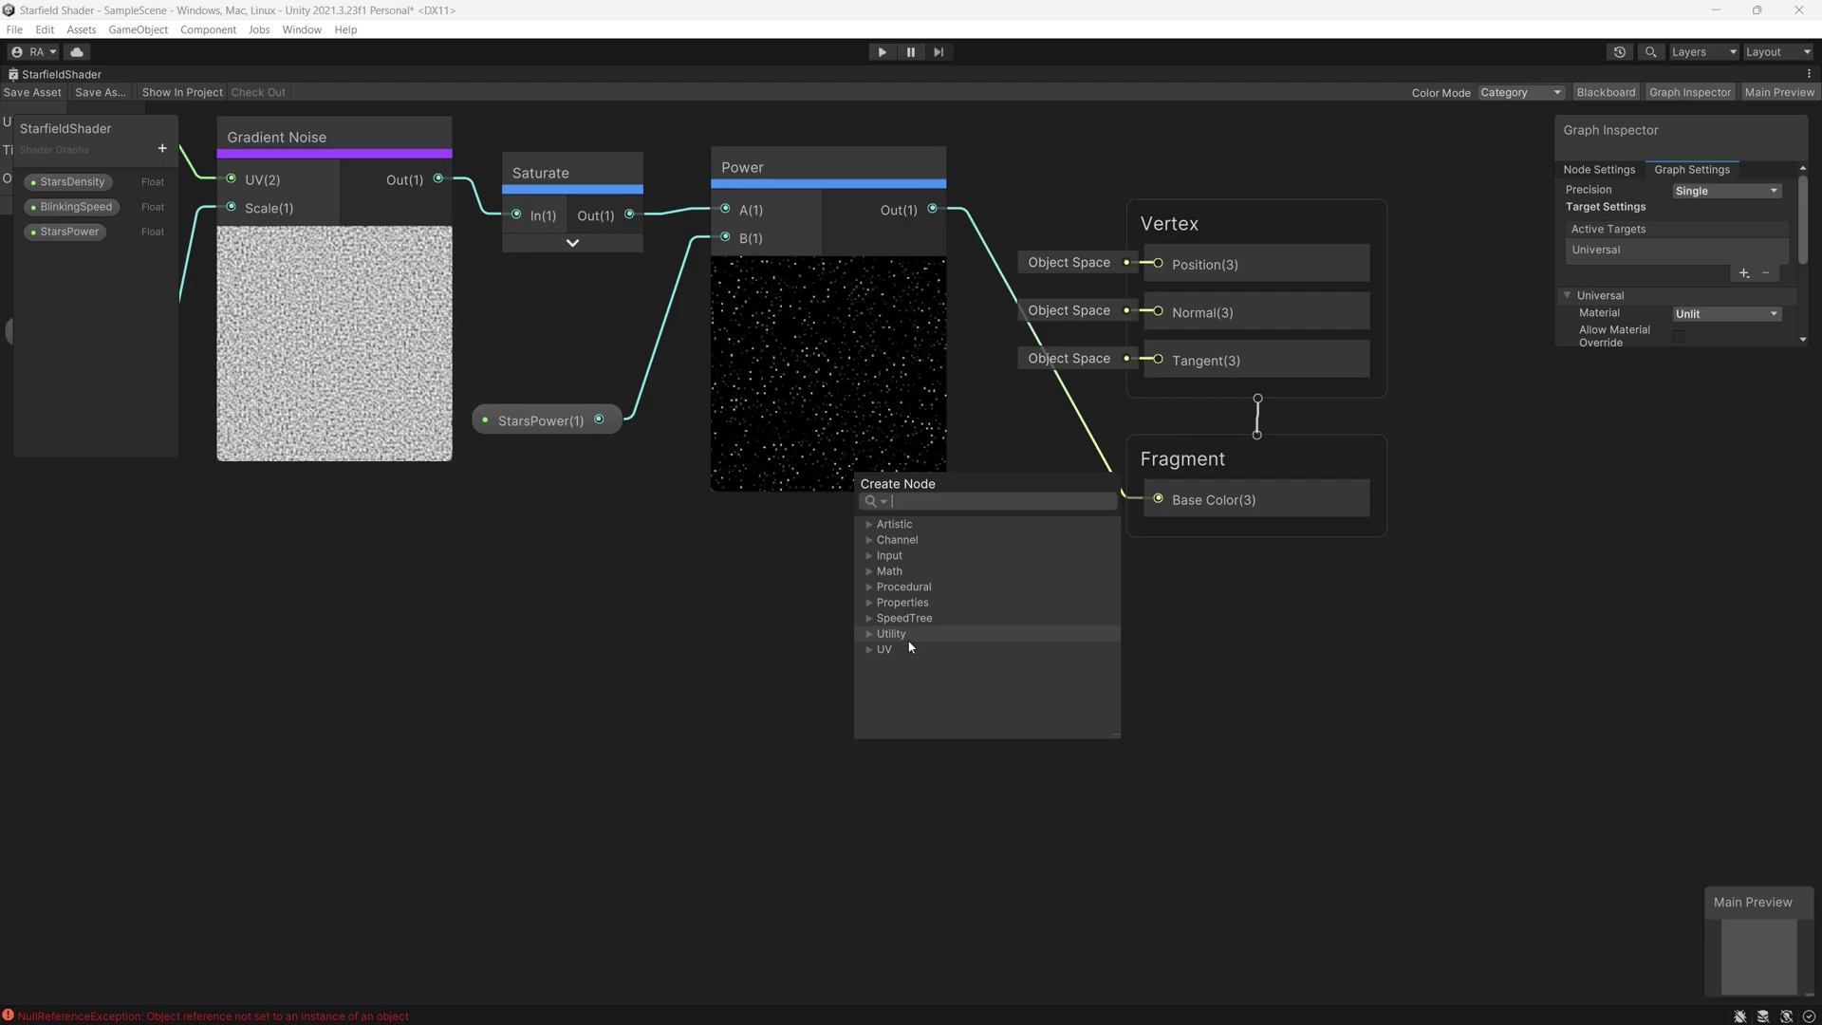
text(color)
key(Return)
drag(915, 655, 769, 580)
Move the Vertex and Fragment blocks farther from the Power node and add a Multiply node in the freed space
drag(1233, 218, 1364, 196)
drag(1283, 455, 1413, 471)
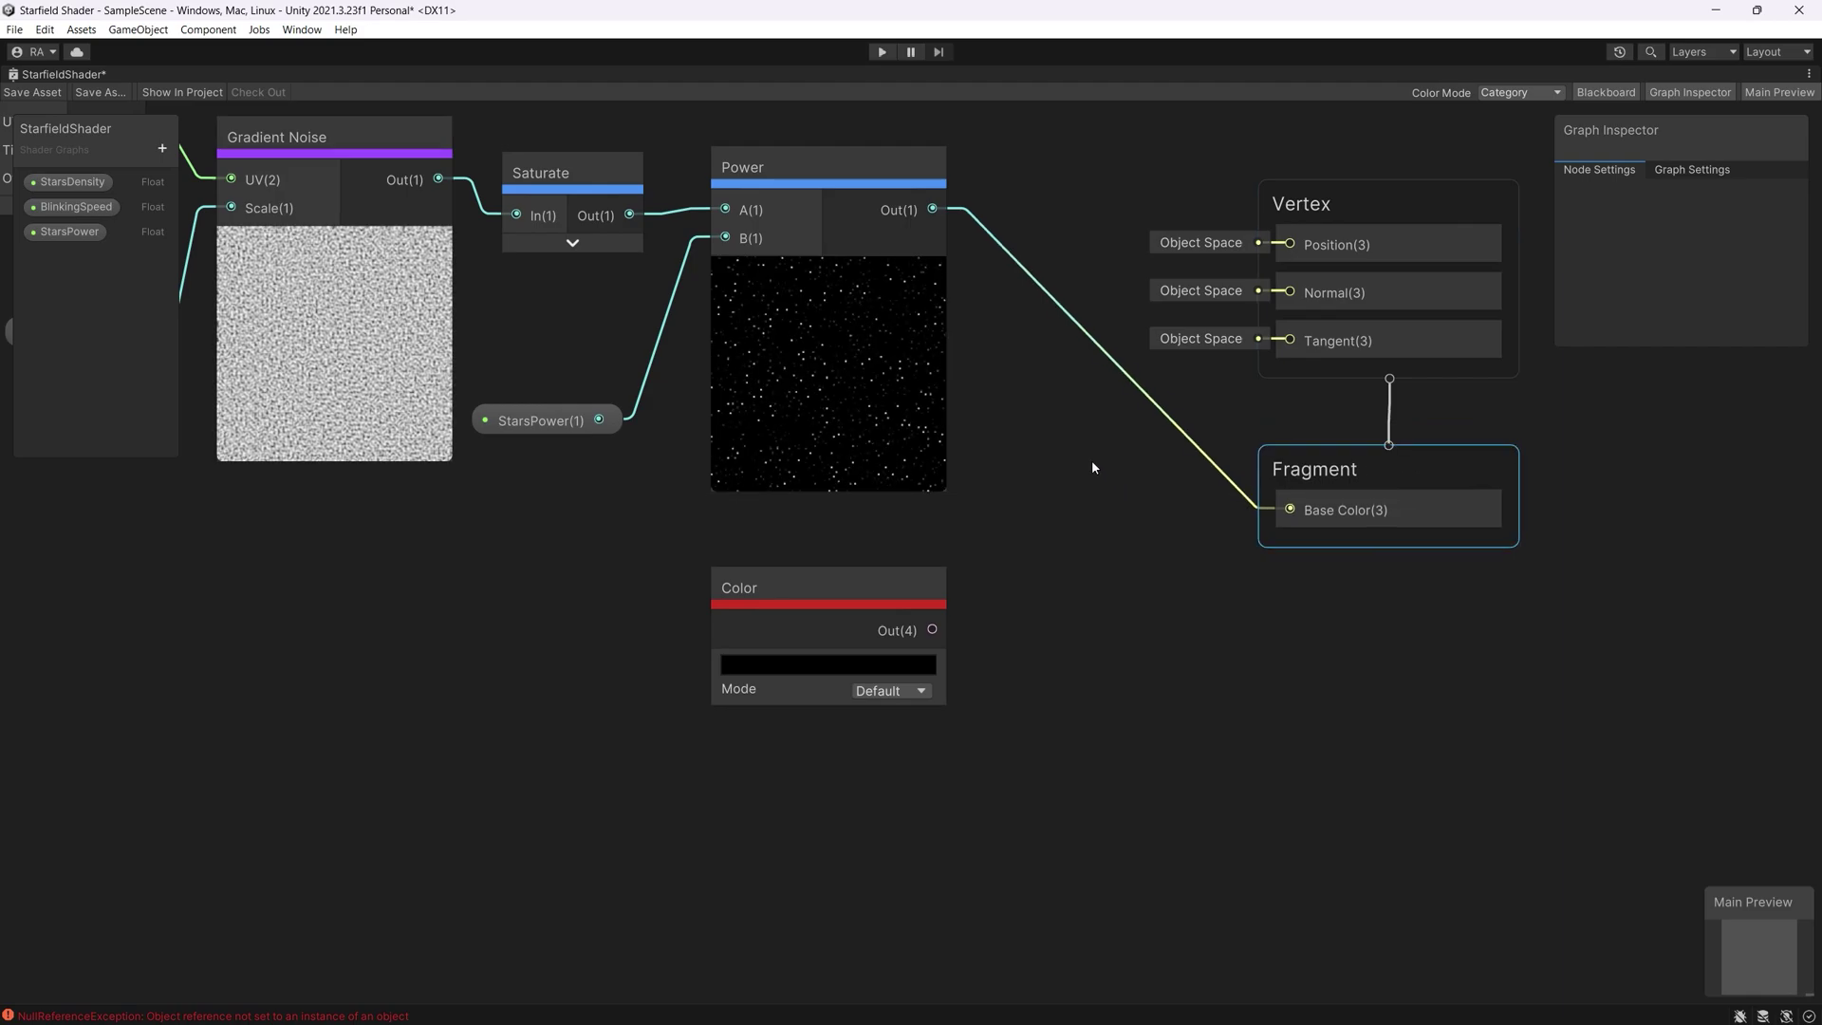
key(space)
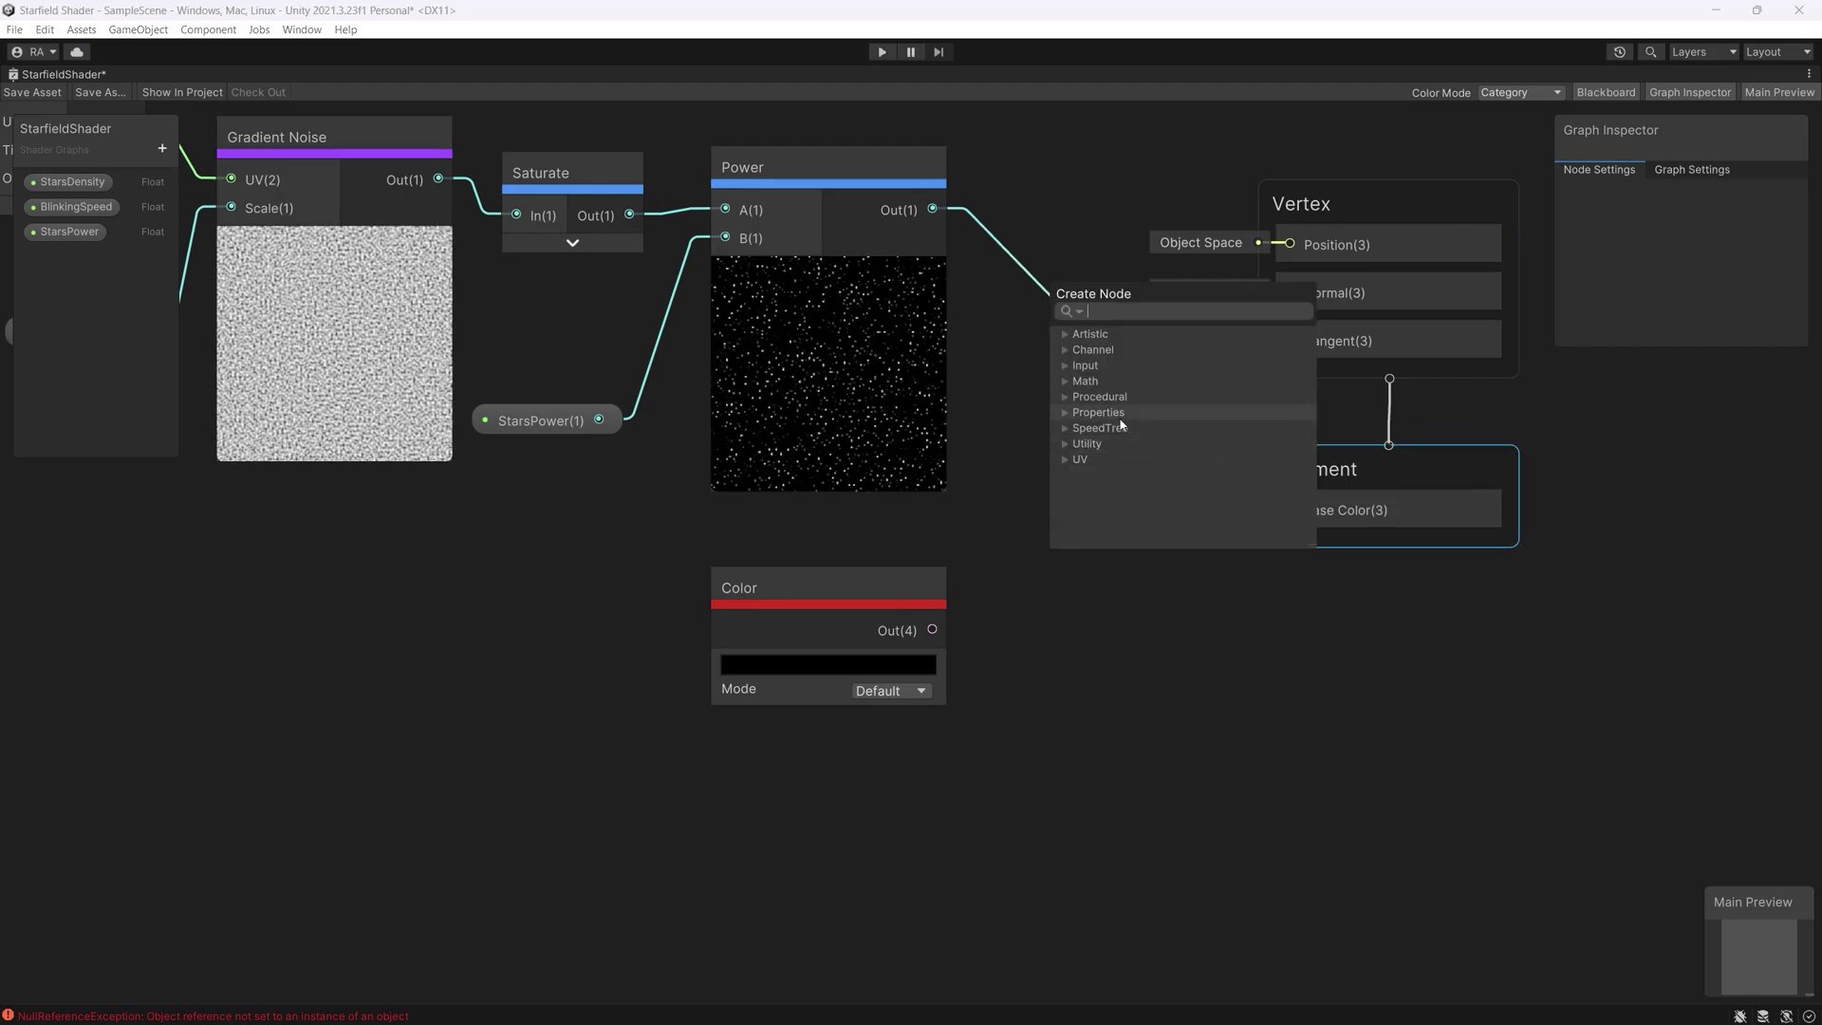
text(multiply)
click(1118, 418)
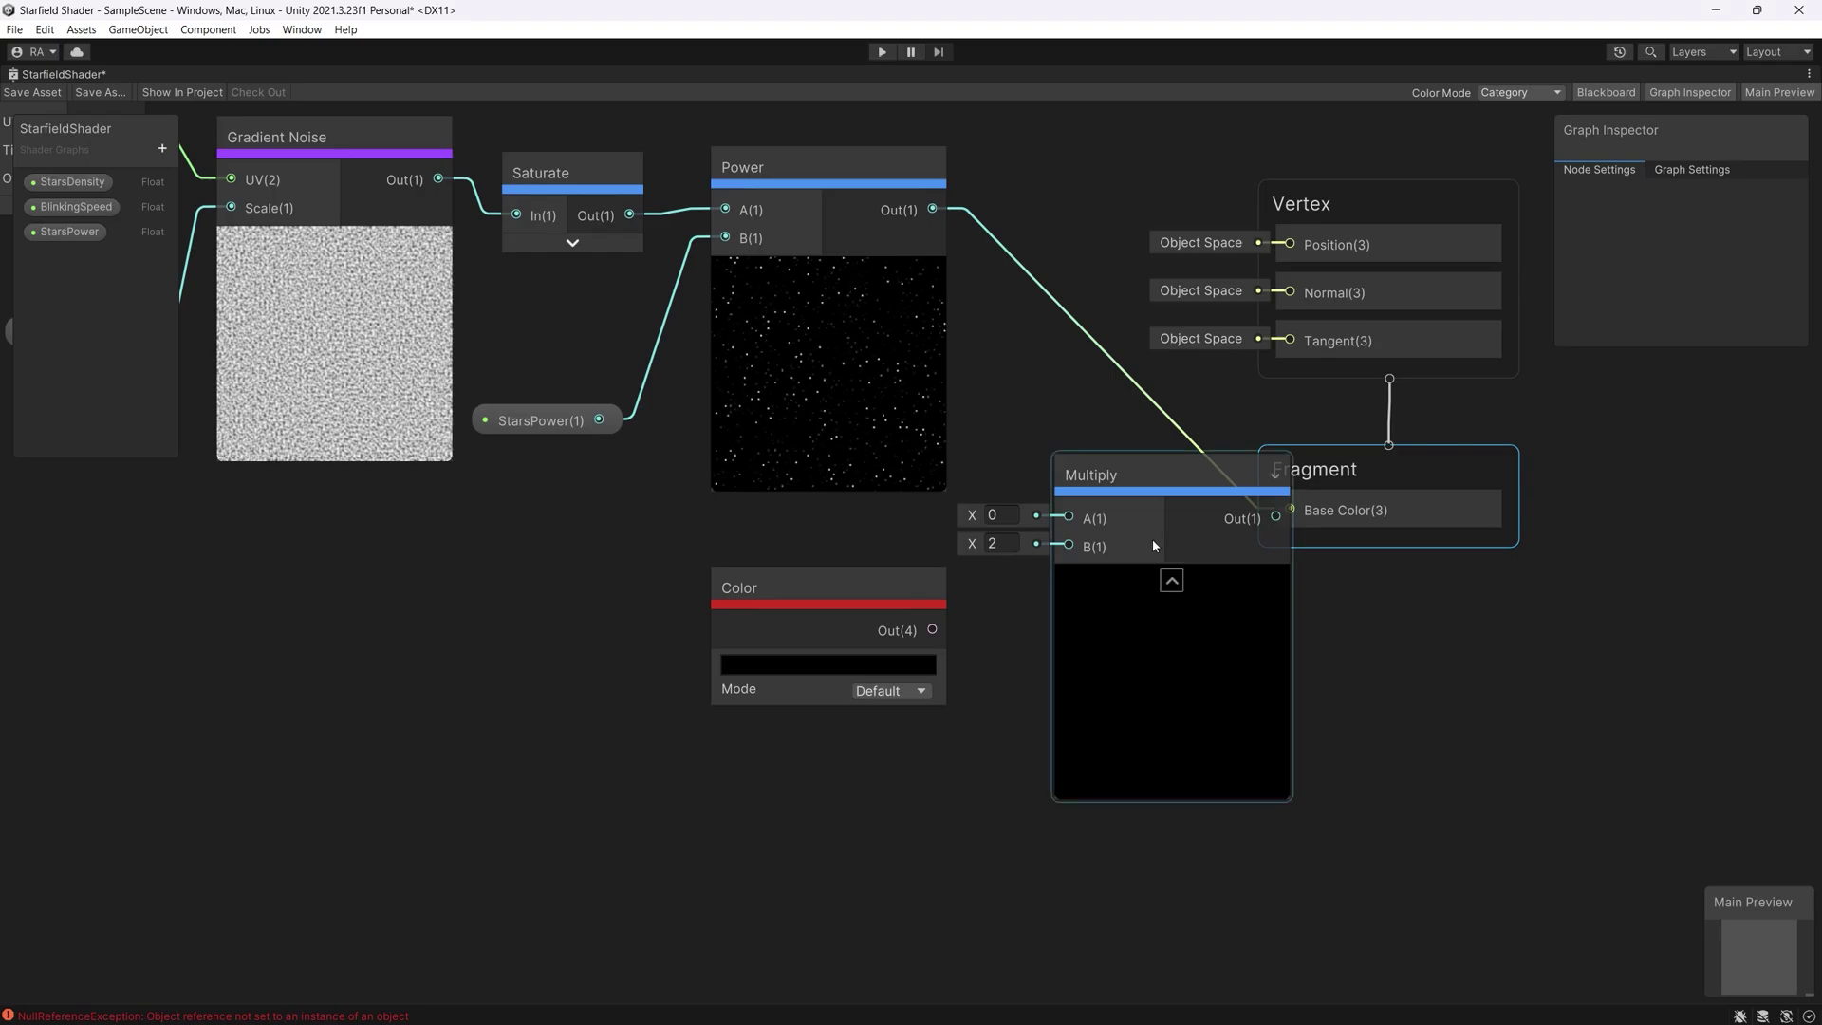
click(1170, 574)
Feed the Power output into Multiply A and the Color output into Multiply B, and connect the Multiply output to Base Color
drag(931, 631, 1049, 550)
drag(933, 209, 1044, 521)
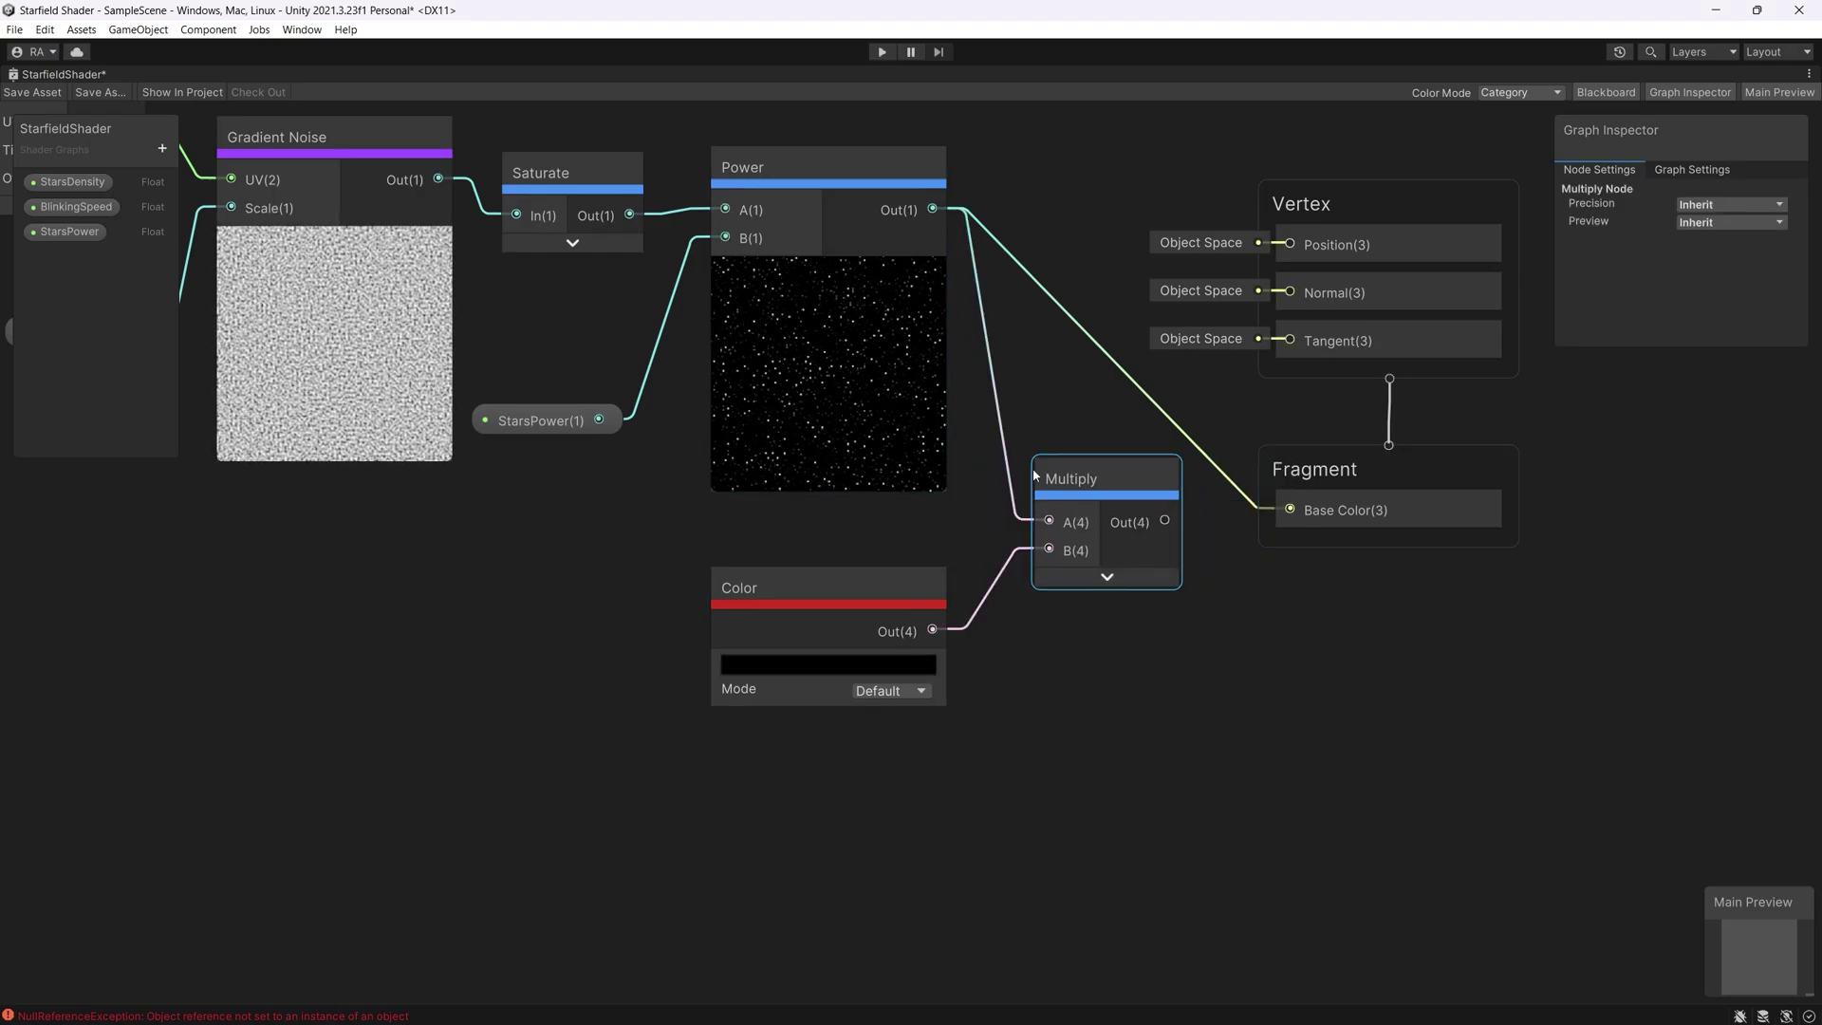
click(1106, 576)
drag(1319, 469, 1212, 510)
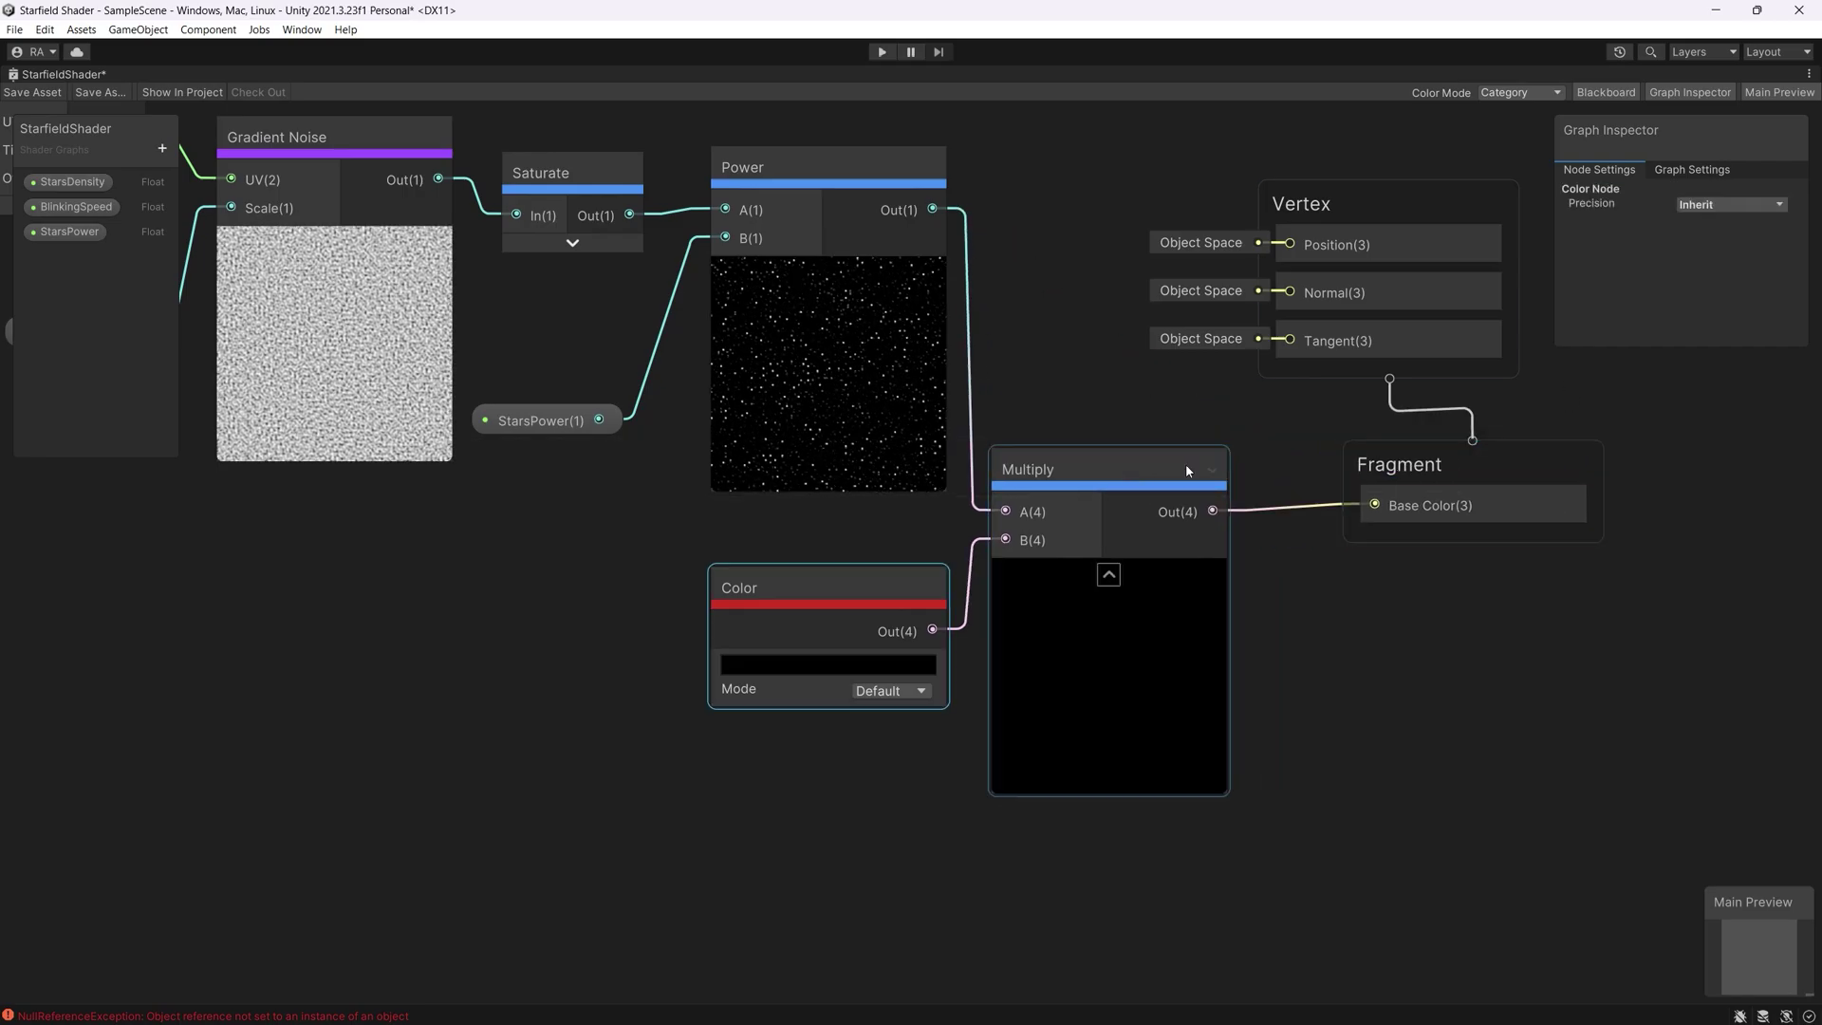
Convert the Color node to a property and name it StarsColor
click(854, 584)
right_click(816, 575)
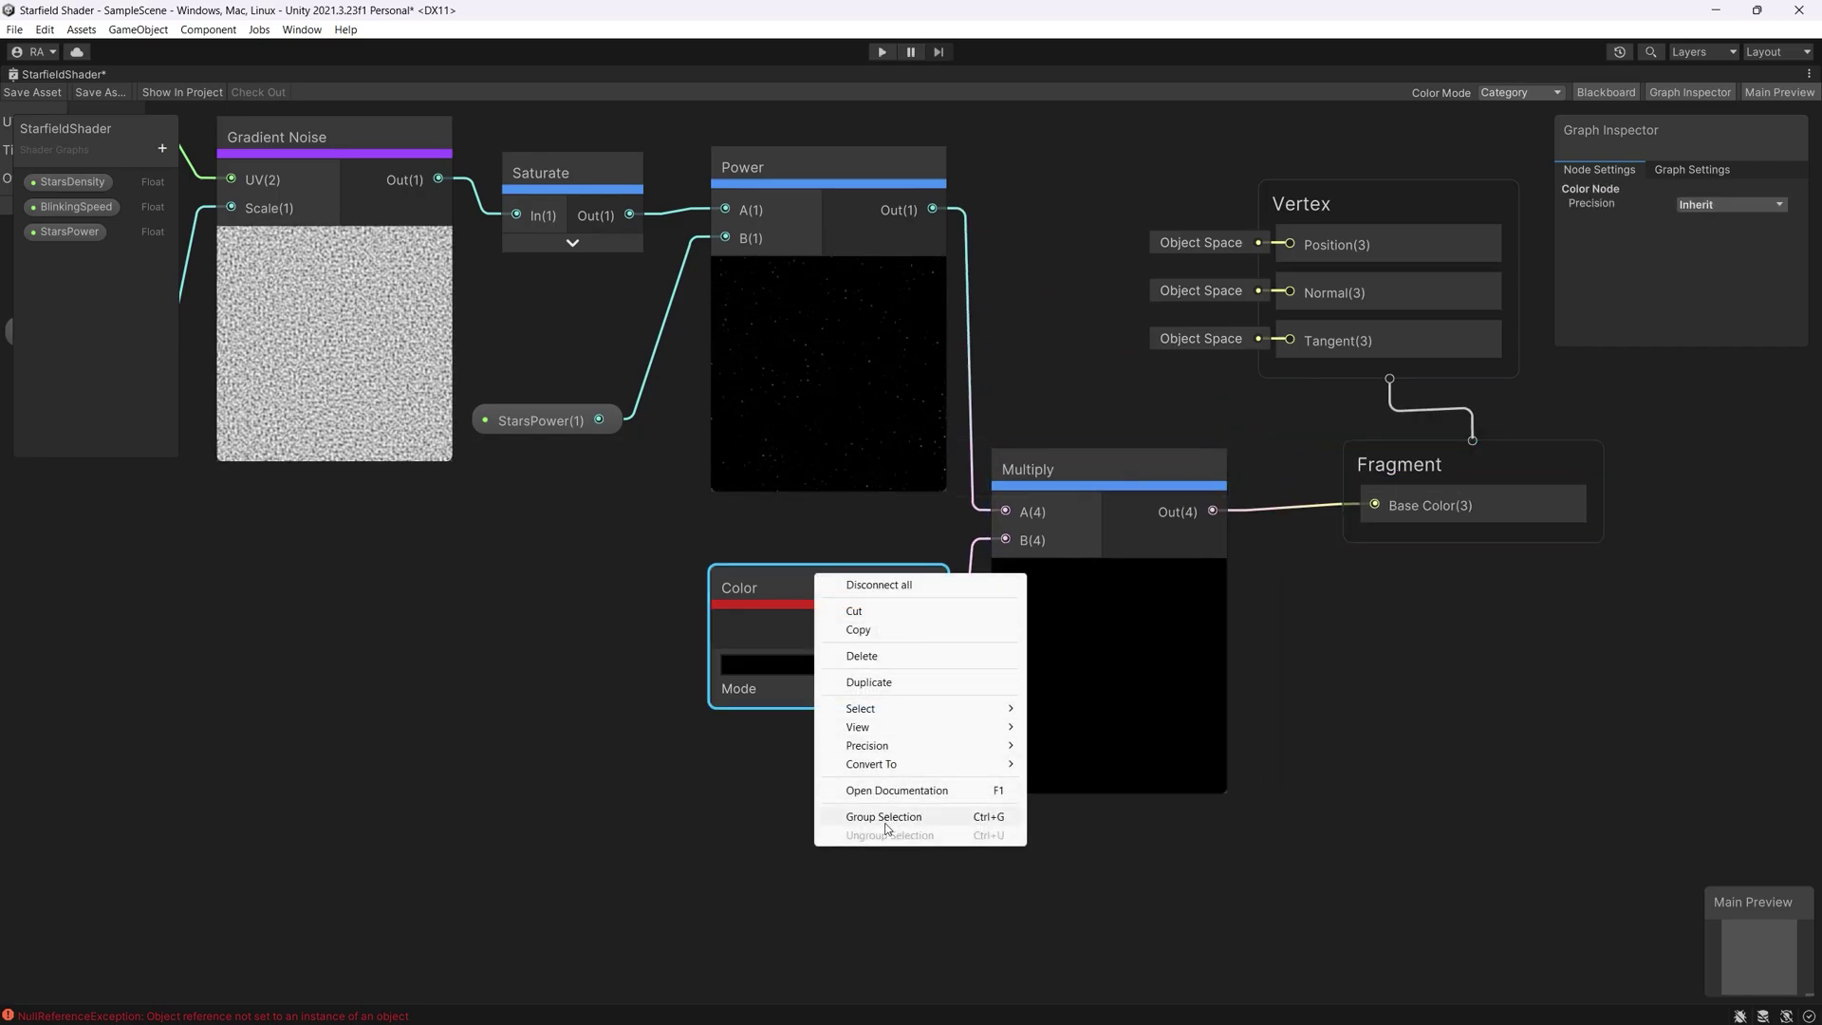
mouse_move(906, 765)
click(1074, 802)
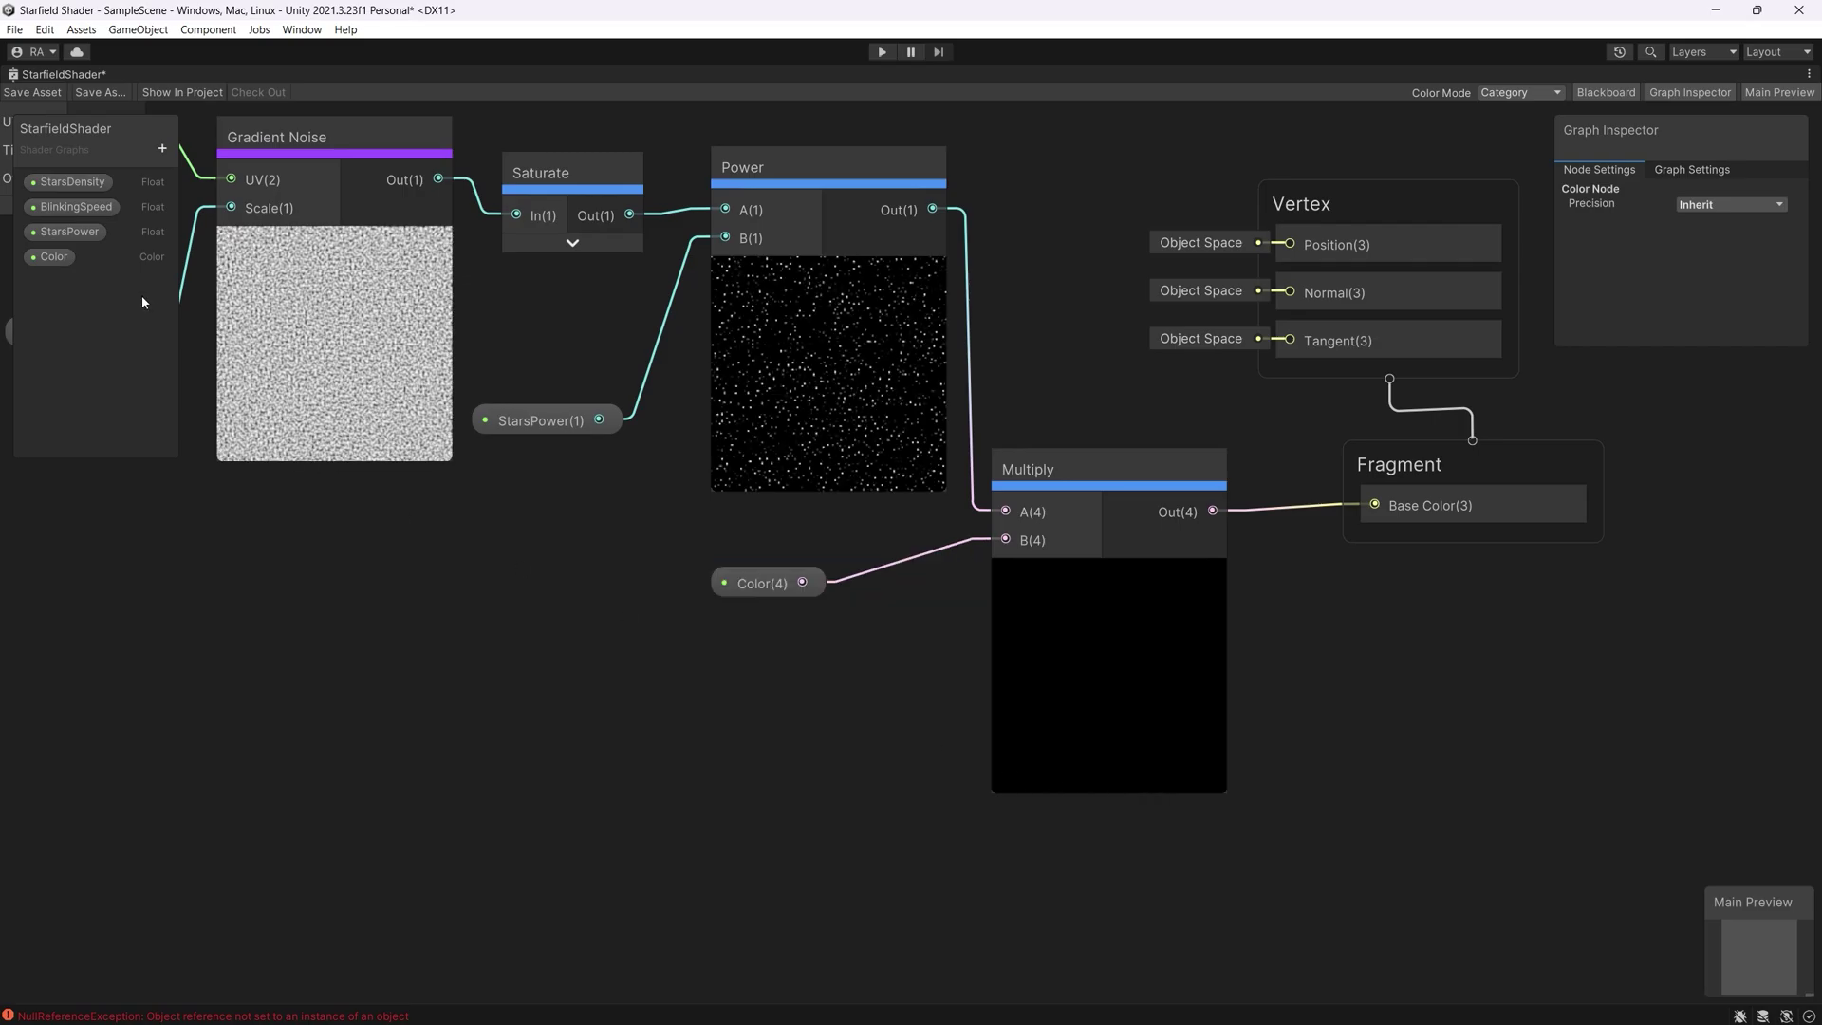
text(StarsColor)
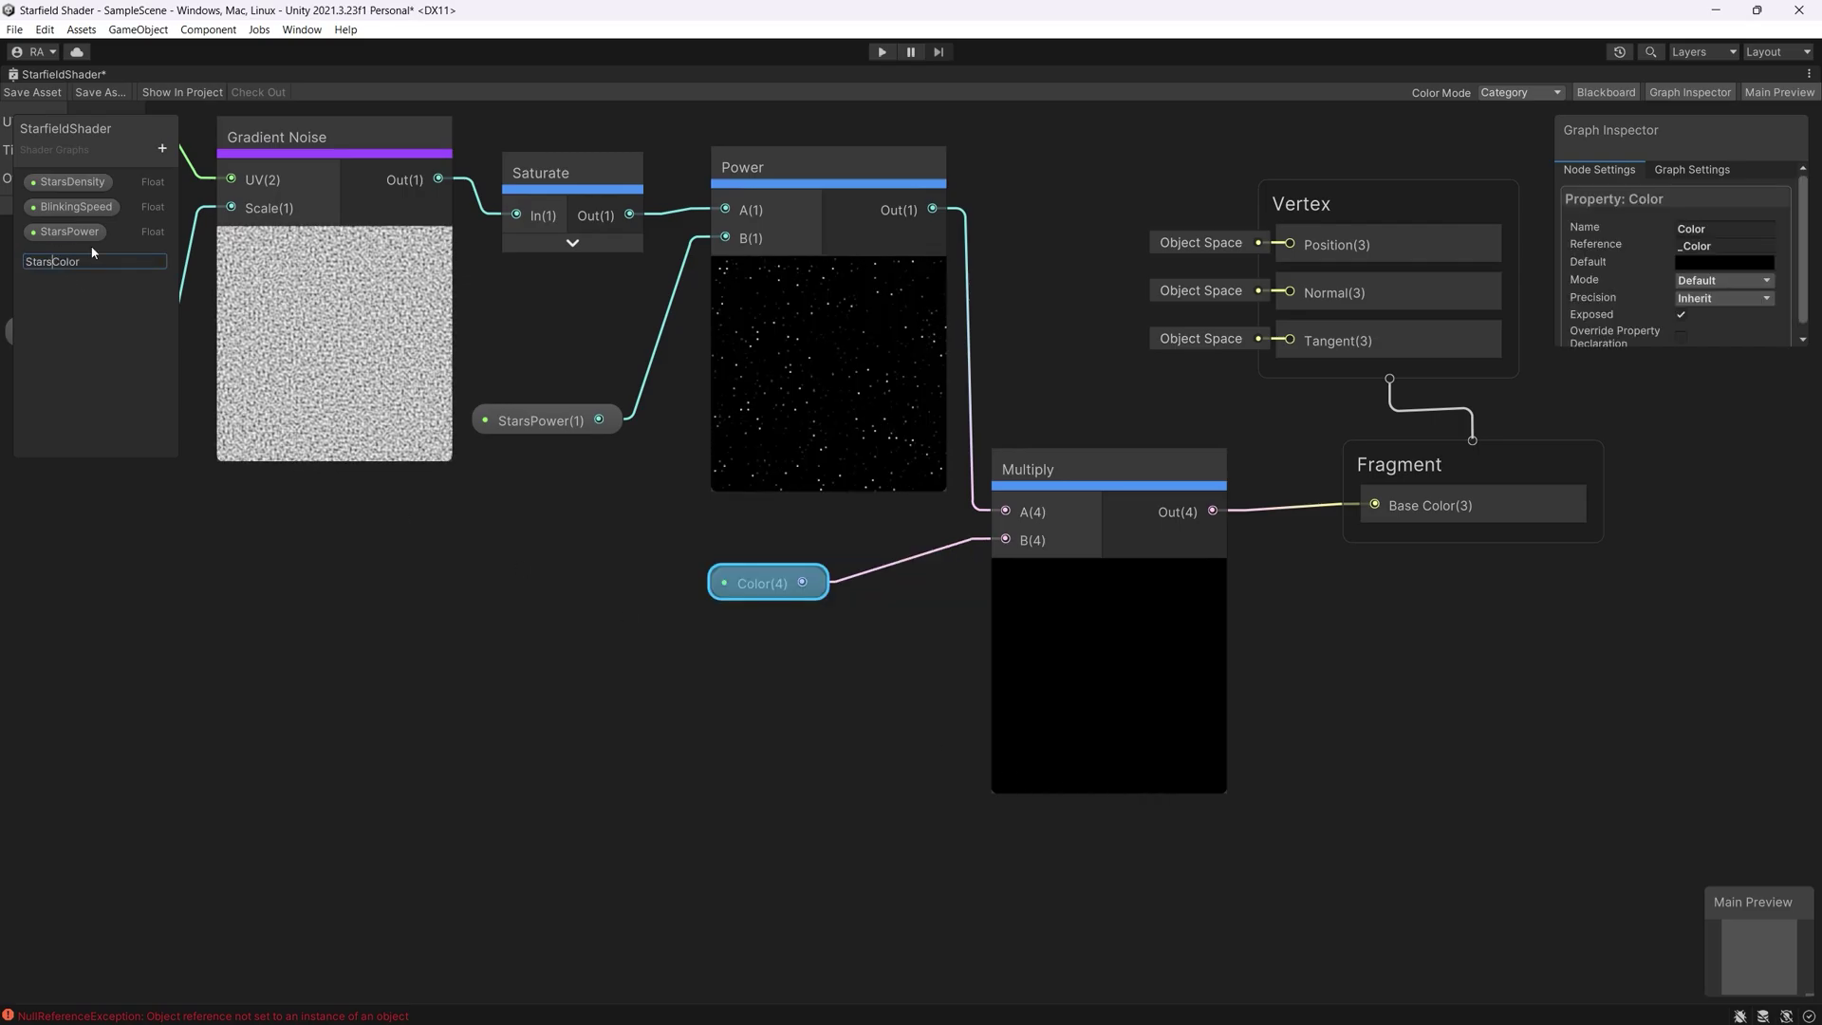
key(Return)
Set the StarsColor property's default color to orange, hex FFA317
click(1723, 262)
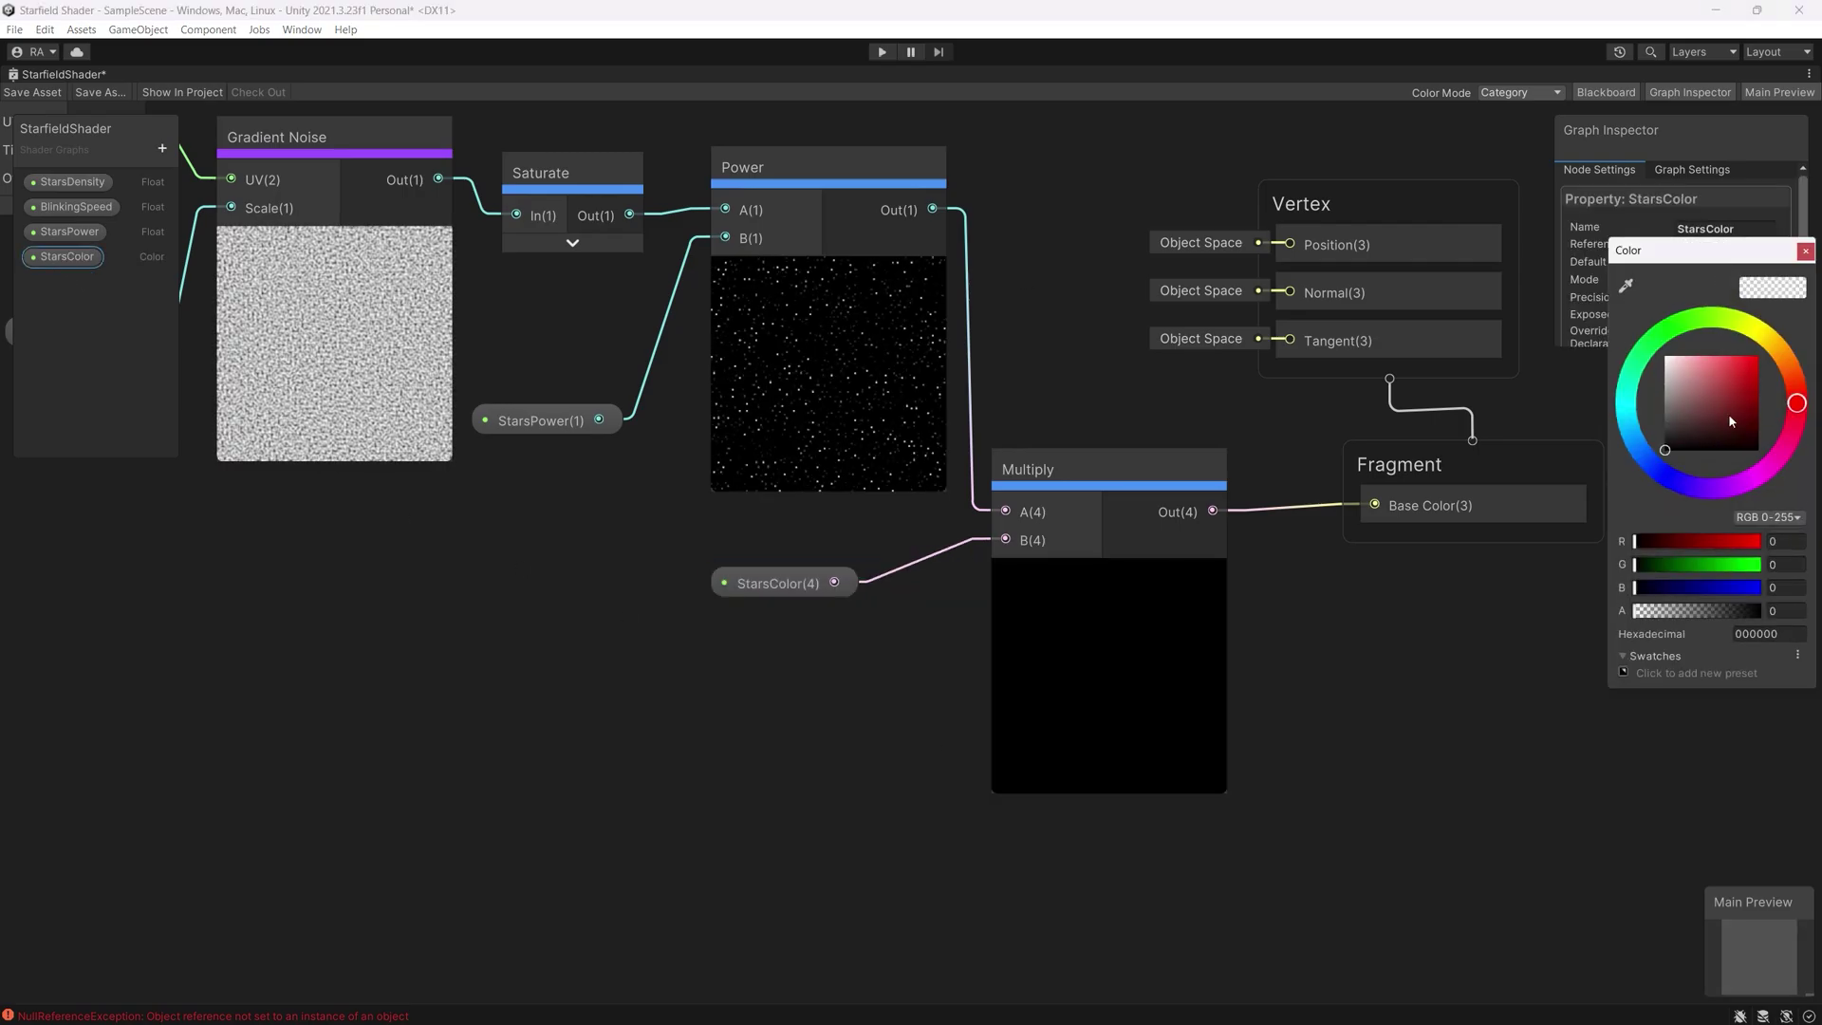
click(1667, 358)
click(1780, 355)
click(1748, 358)
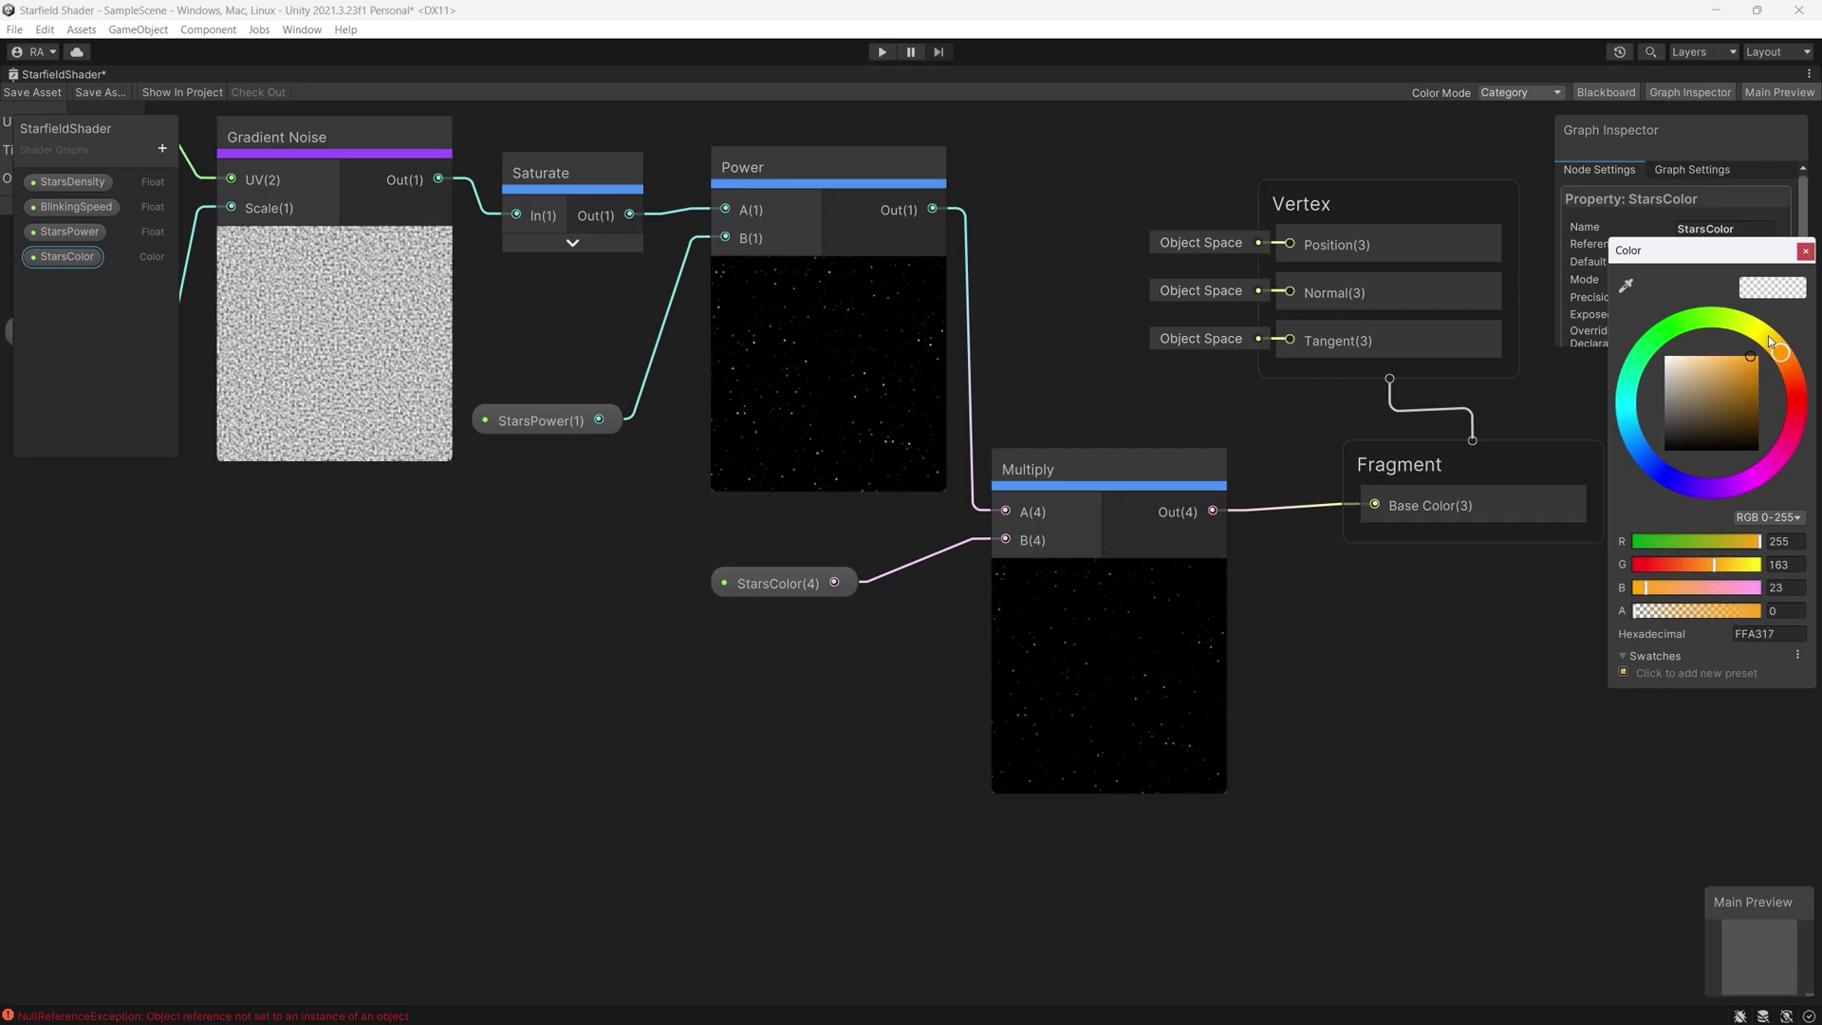
click(1806, 250)
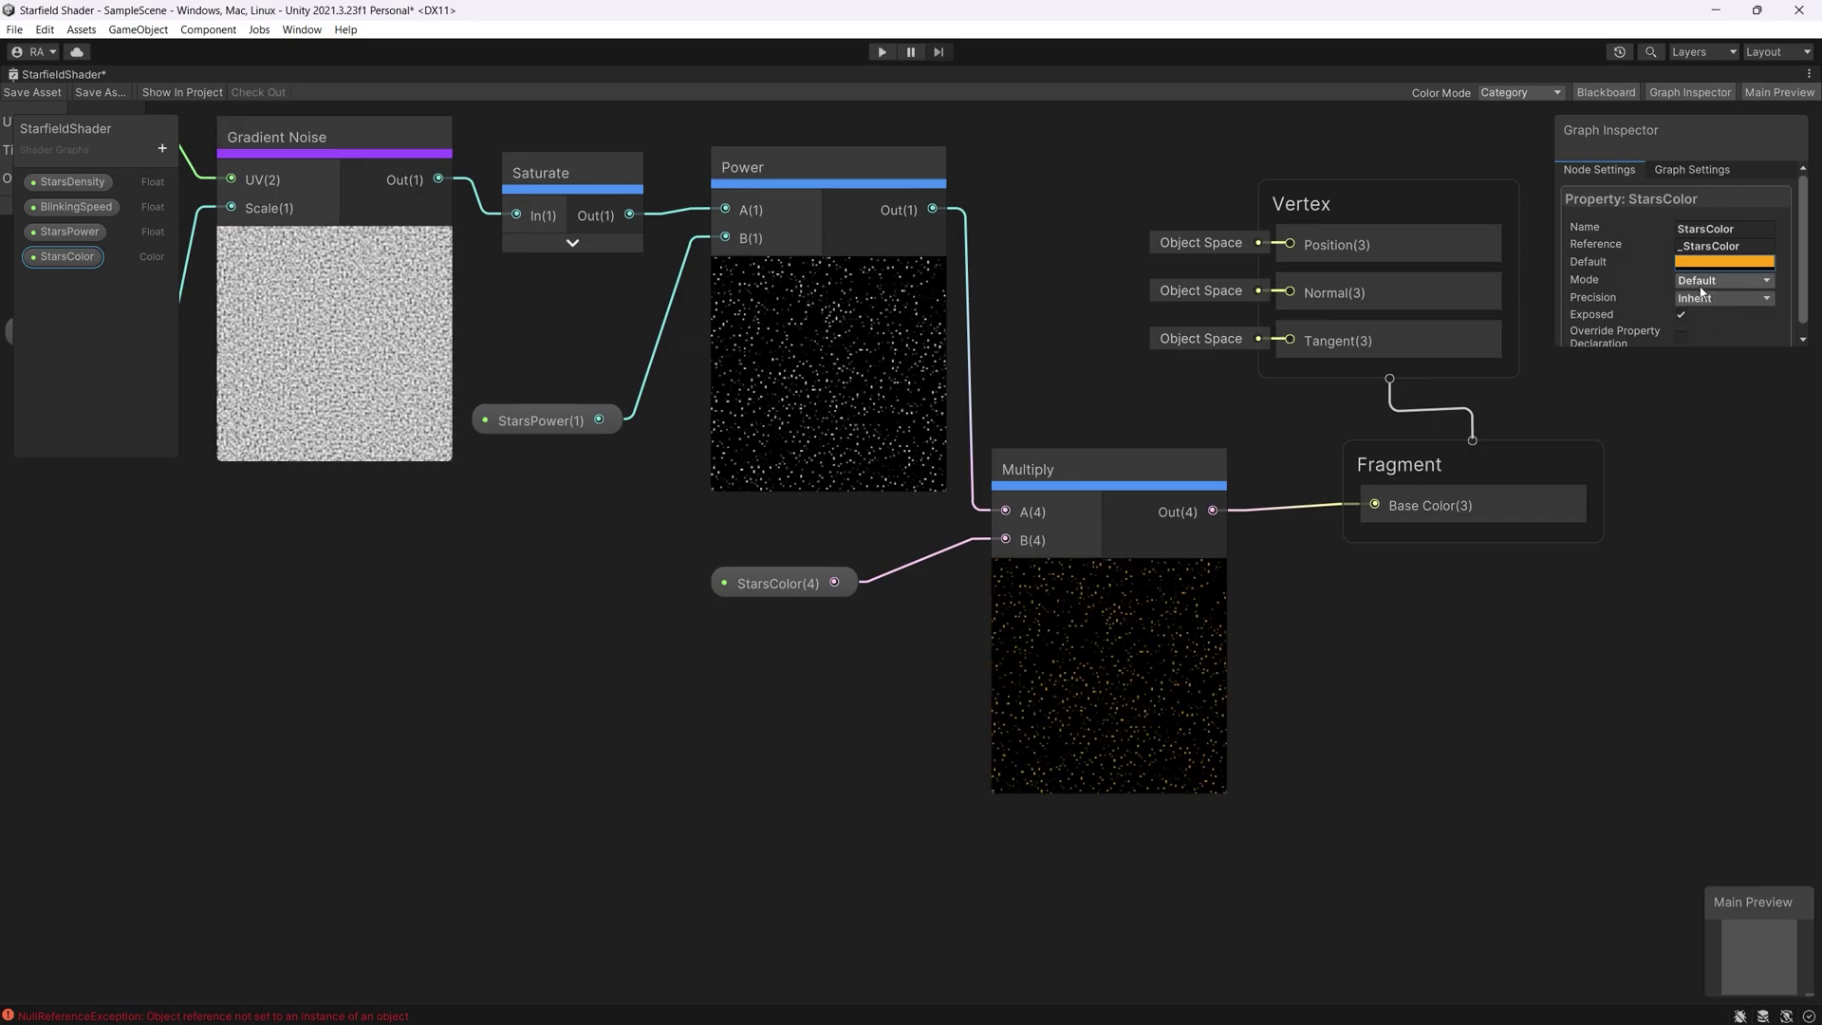
Switch the StarsColor property to HDR mode and set its default color's intensity to 5
click(1703, 282)
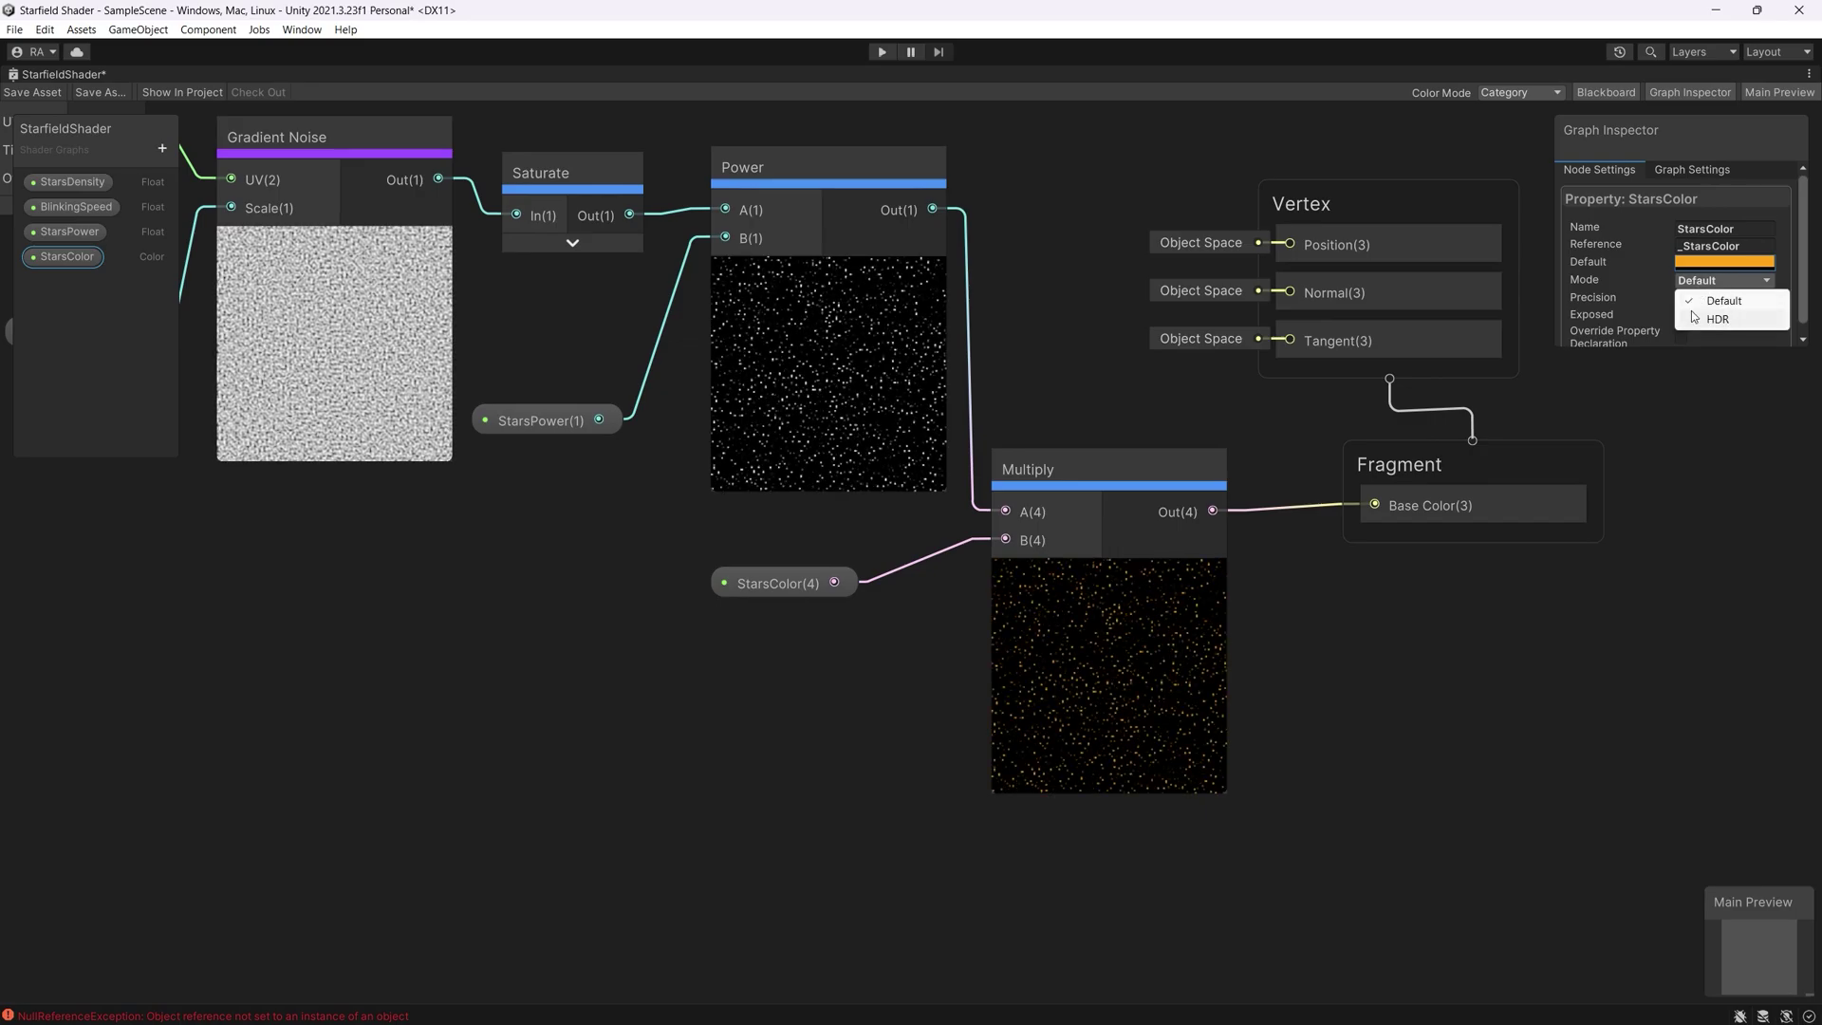
click(1716, 320)
click(1708, 264)
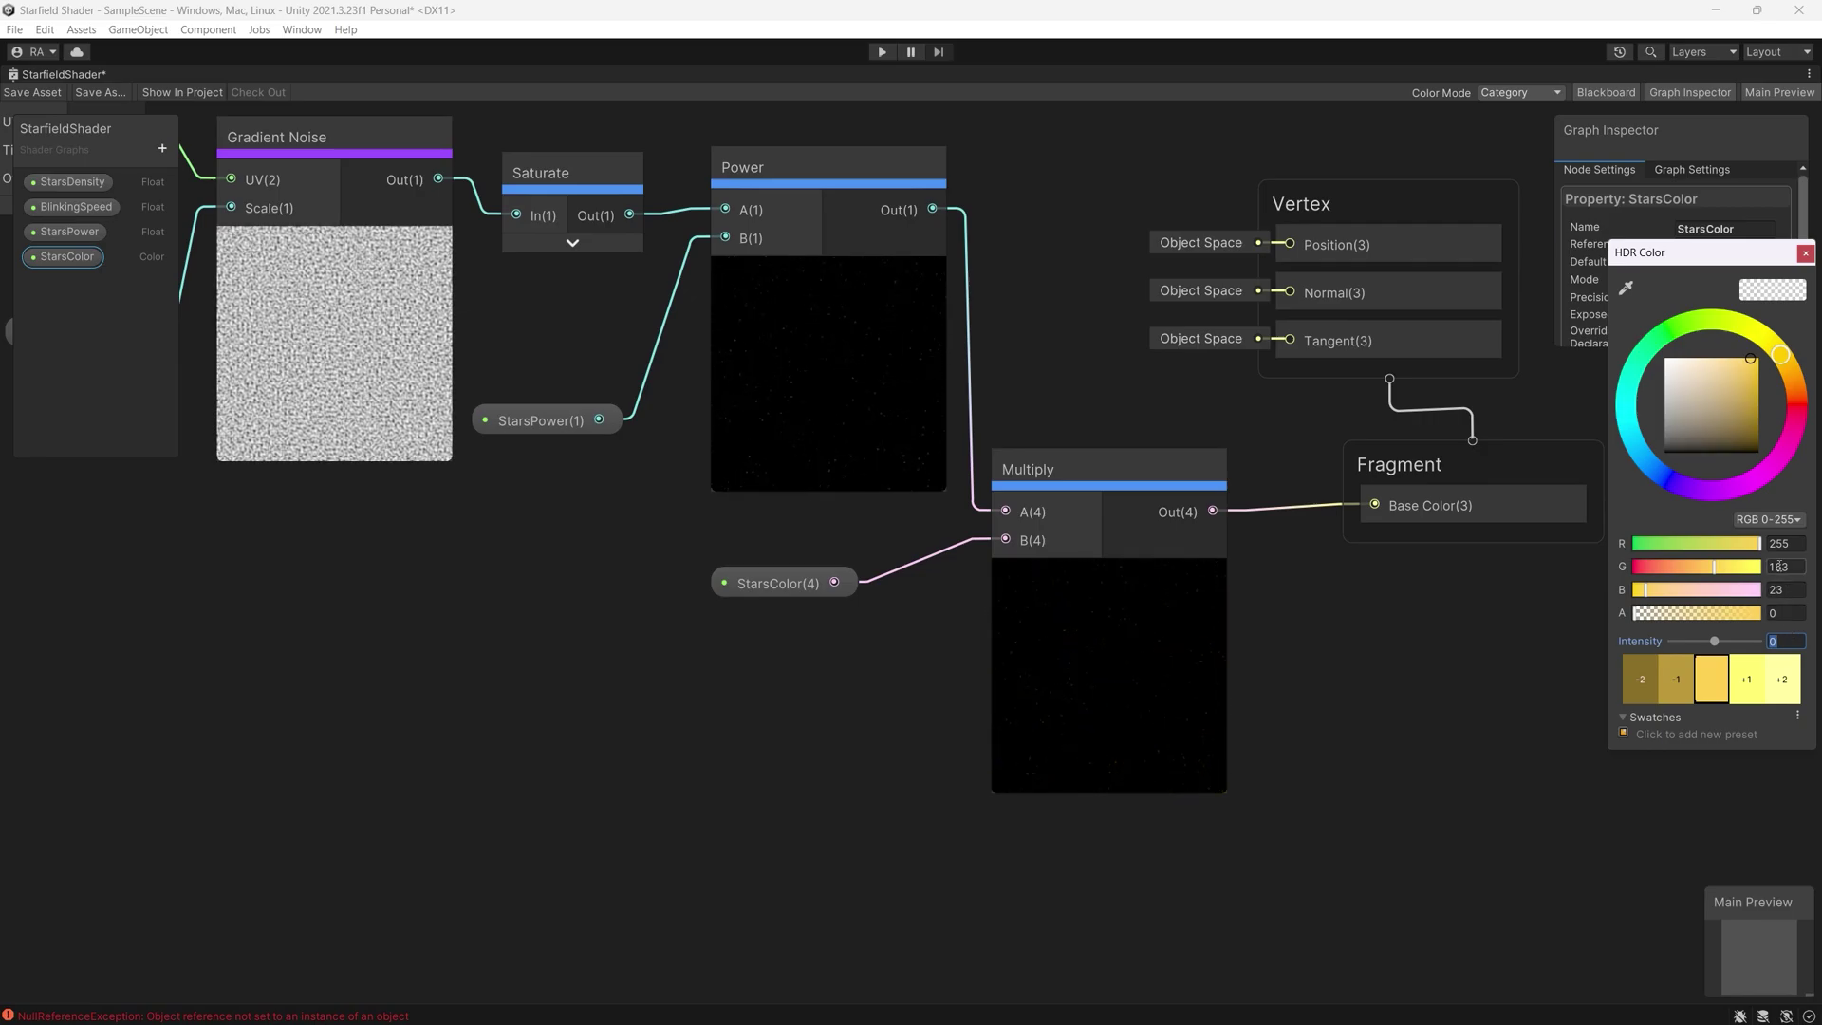
text(5)
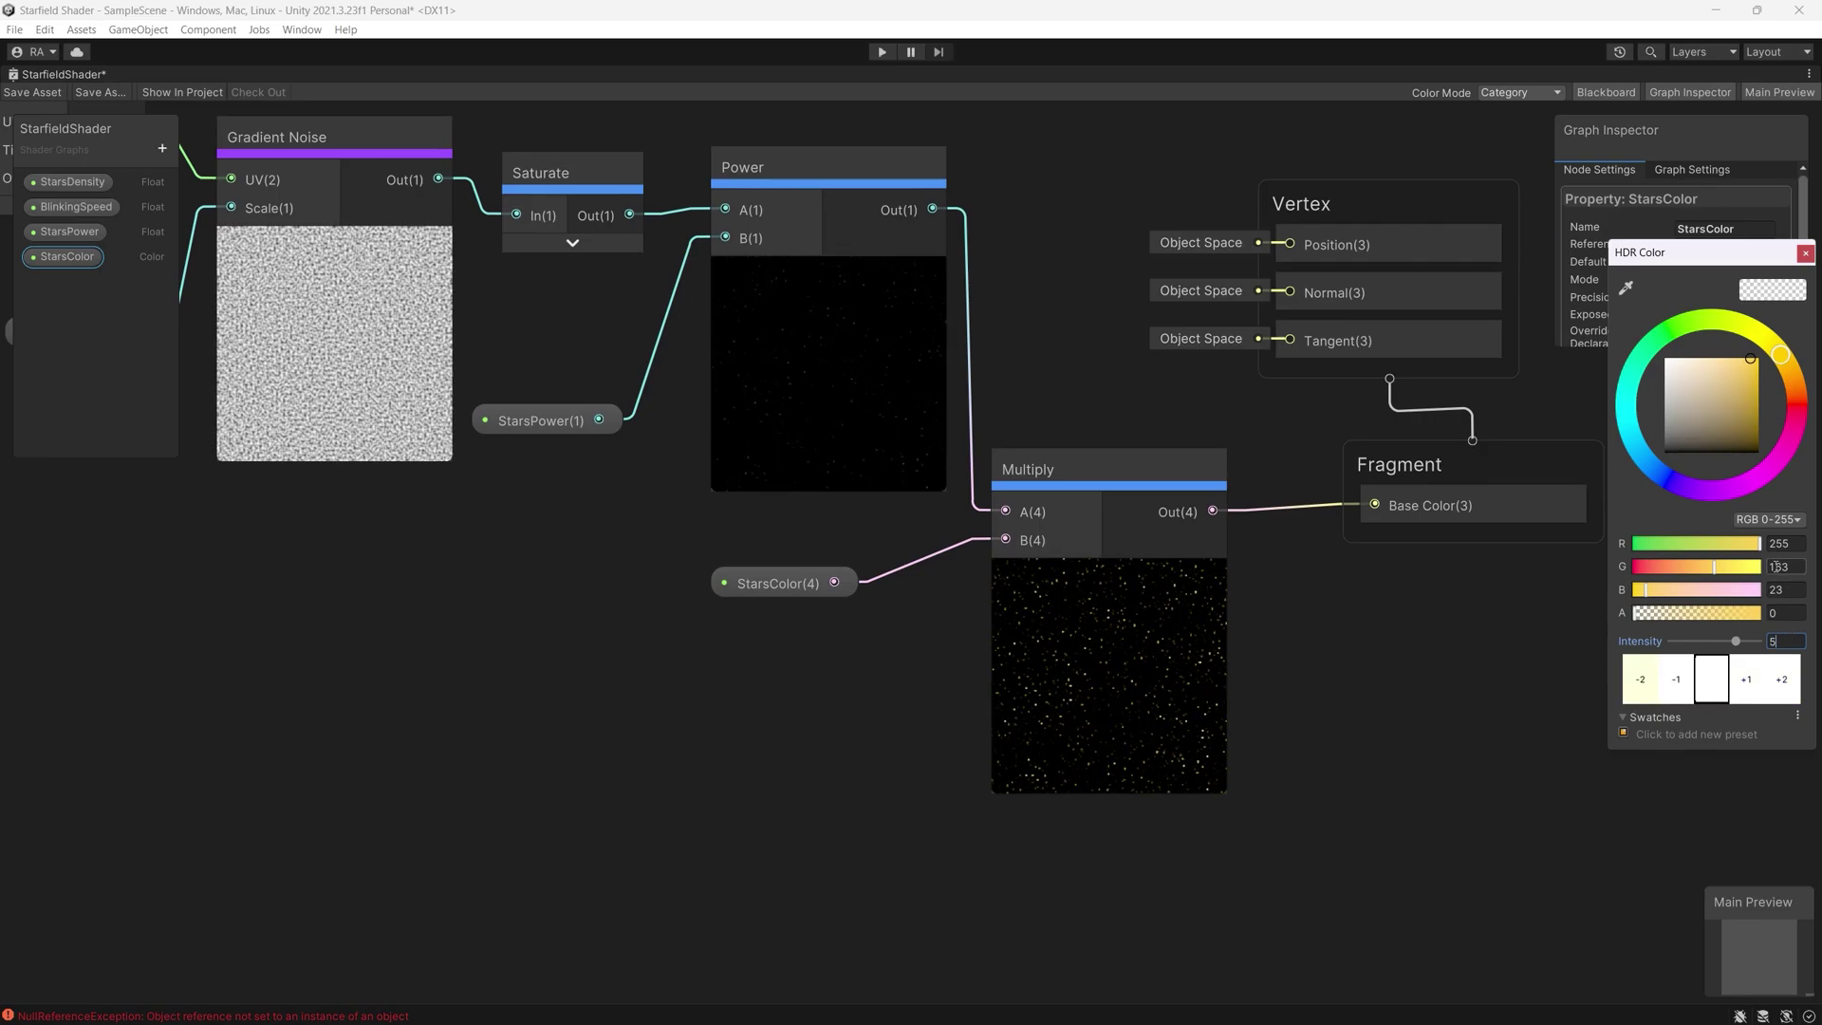
key(Return)
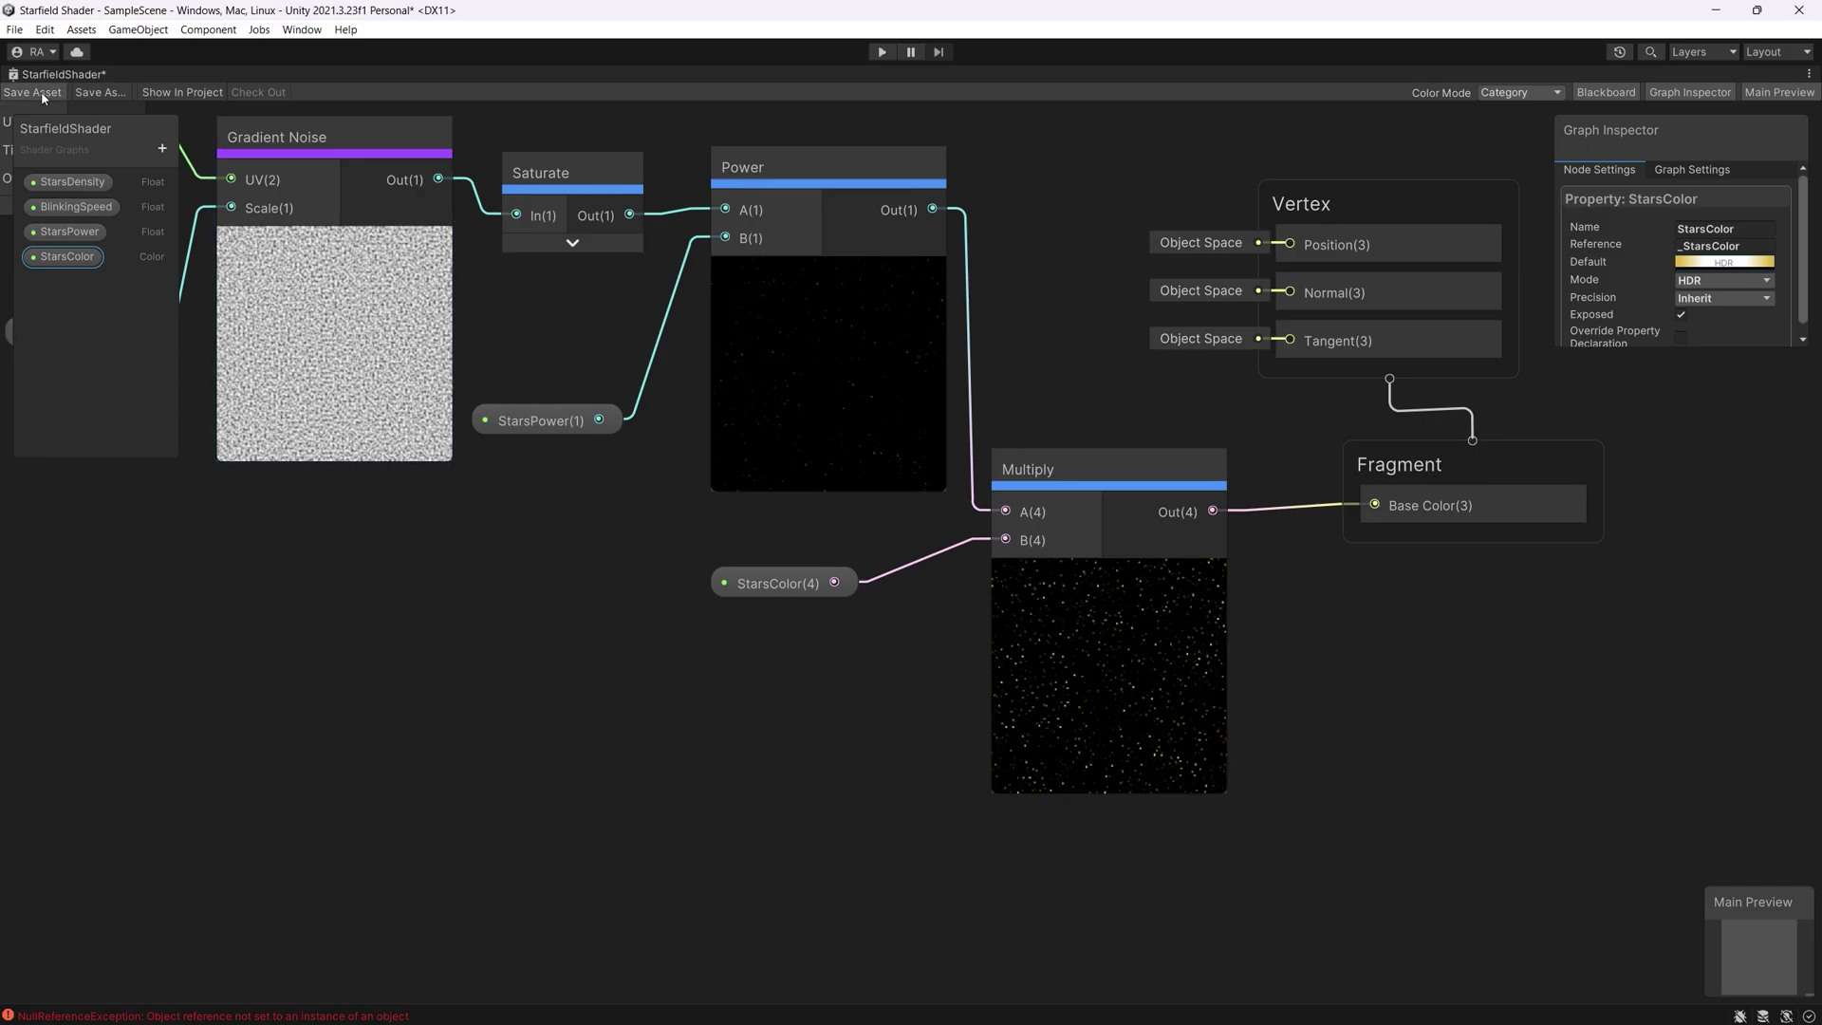
Save the shader graph asset, restore the normal editor layout and check the colored stars in the Game and Scene views
double_click(68, 76)
click(438, 75)
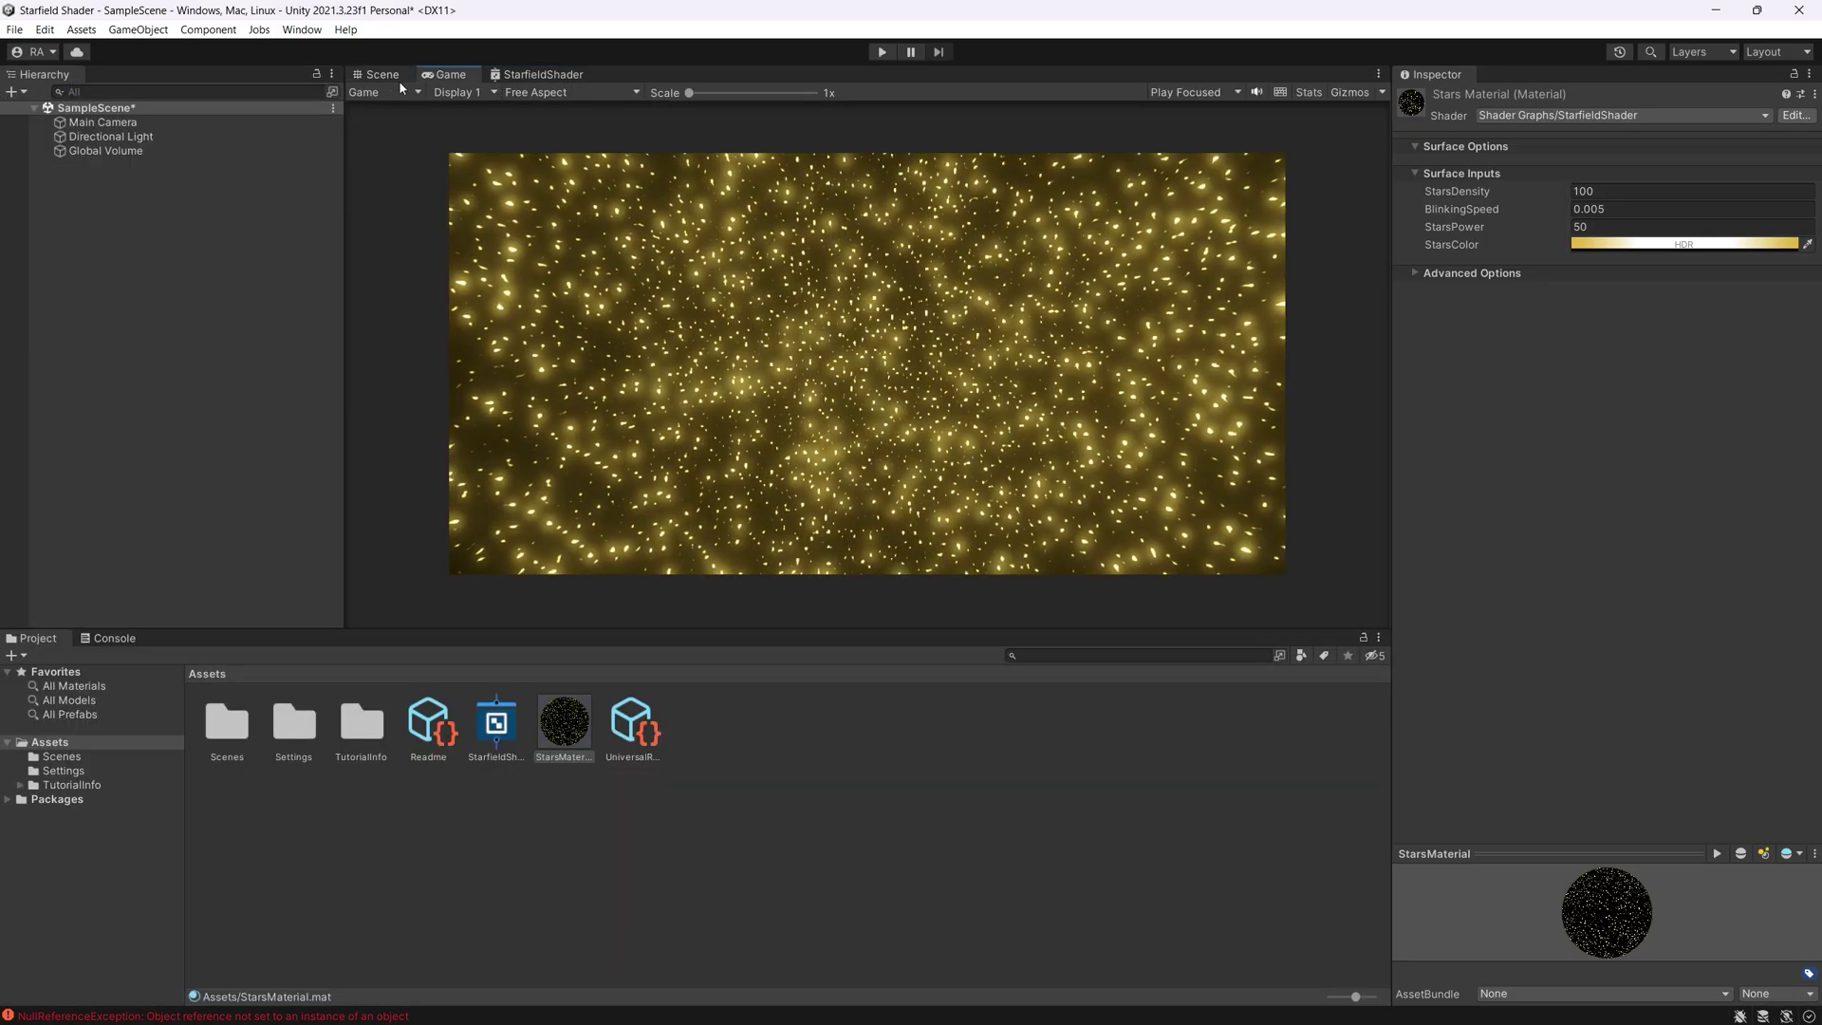
click(399, 78)
click(432, 76)
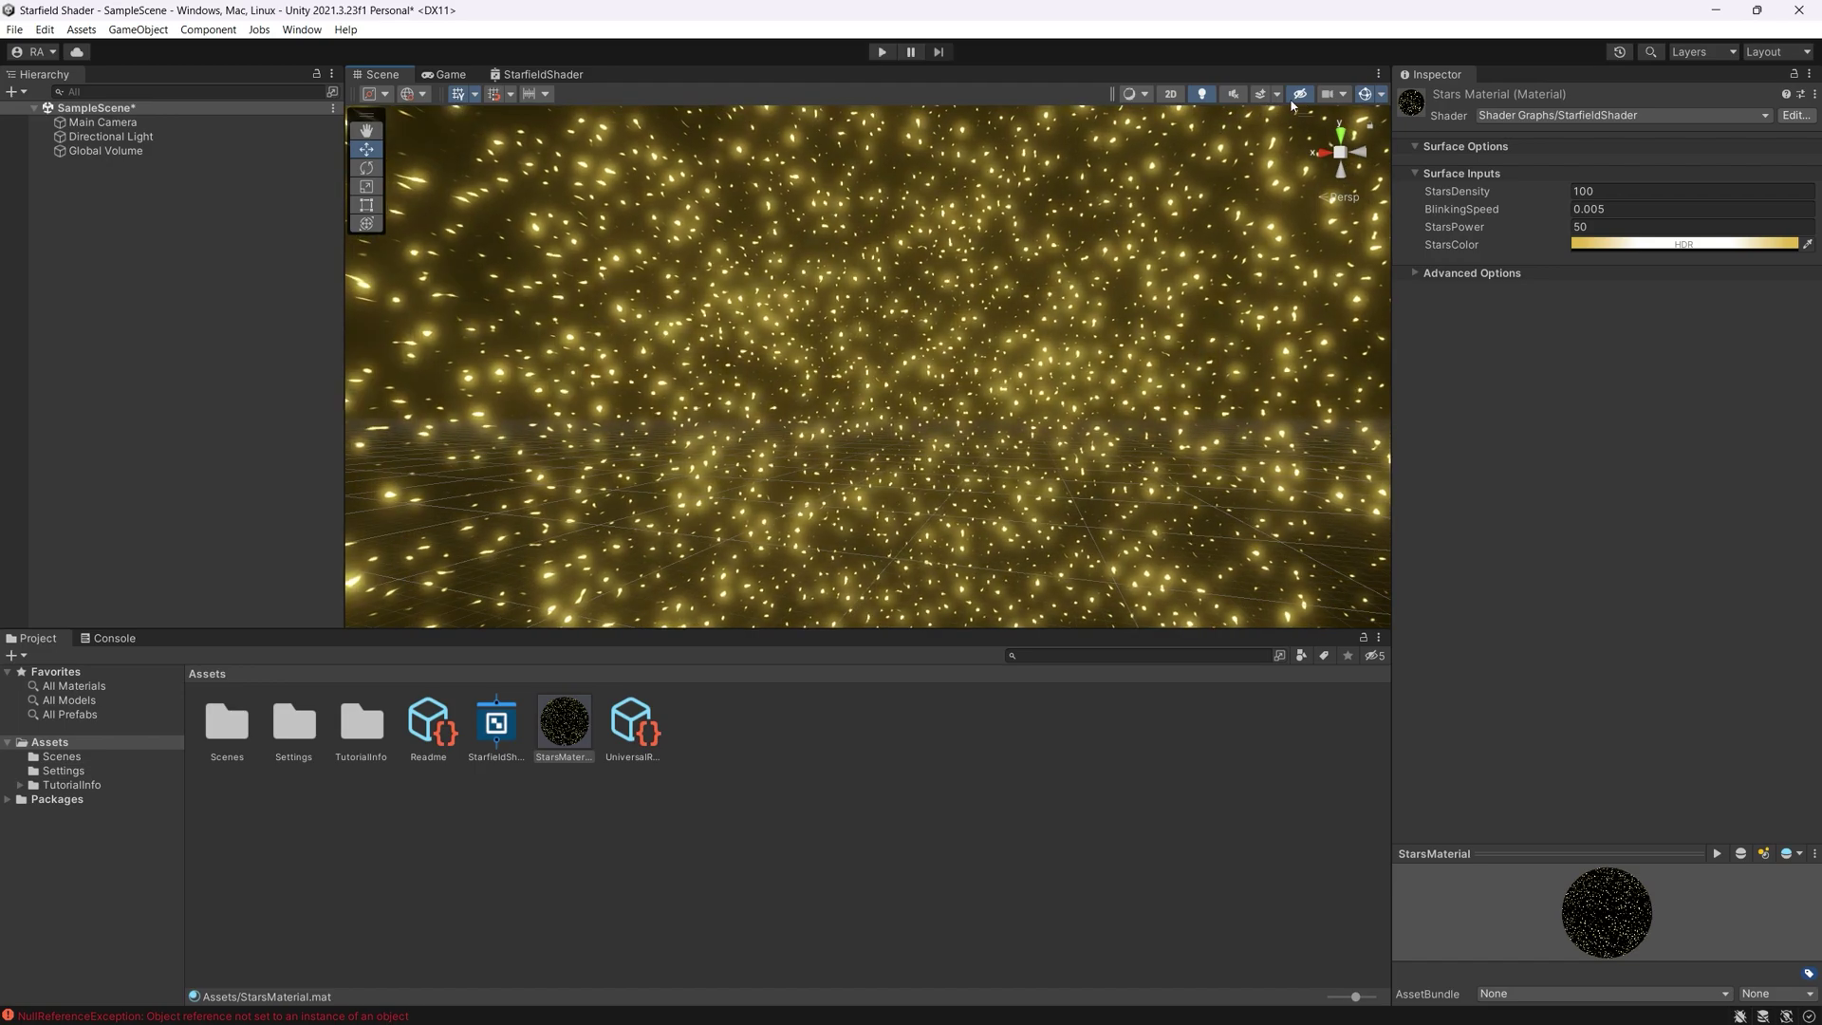
Enable Always Refresh for the Scene view so the stars animate outside Play mode
click(1277, 94)
click(1277, 94)
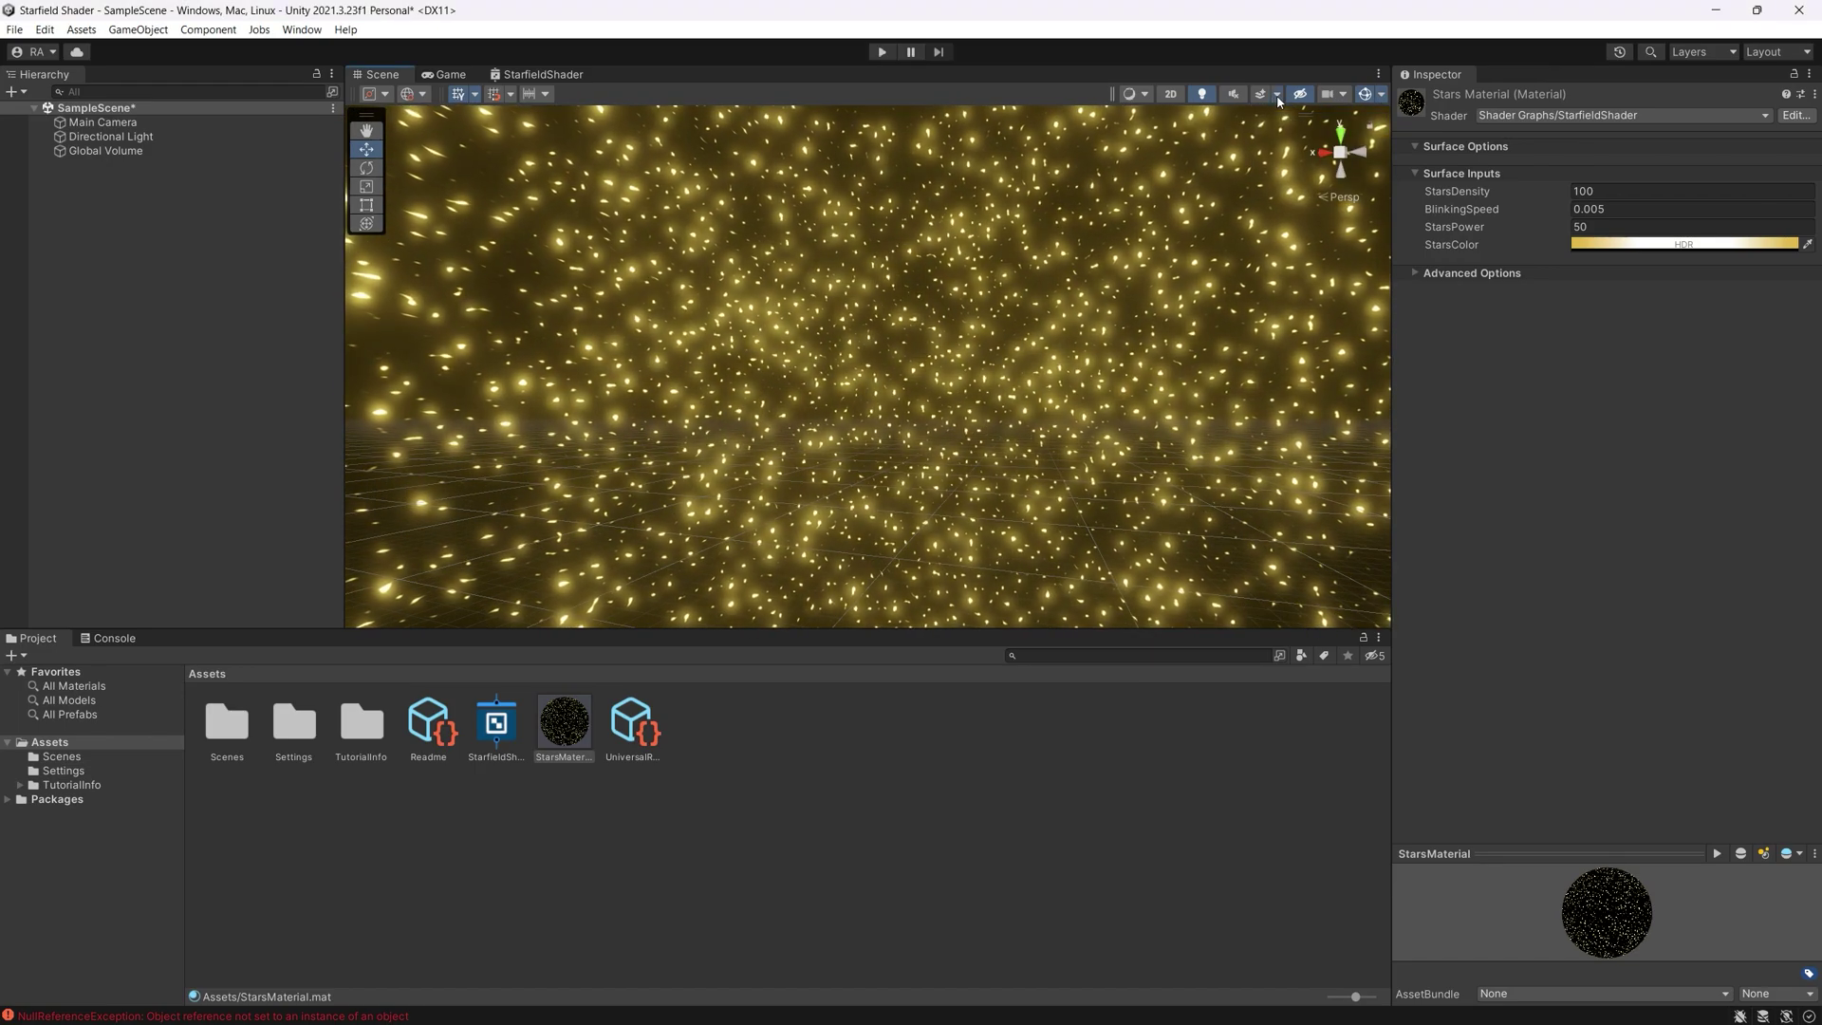
click(1277, 94)
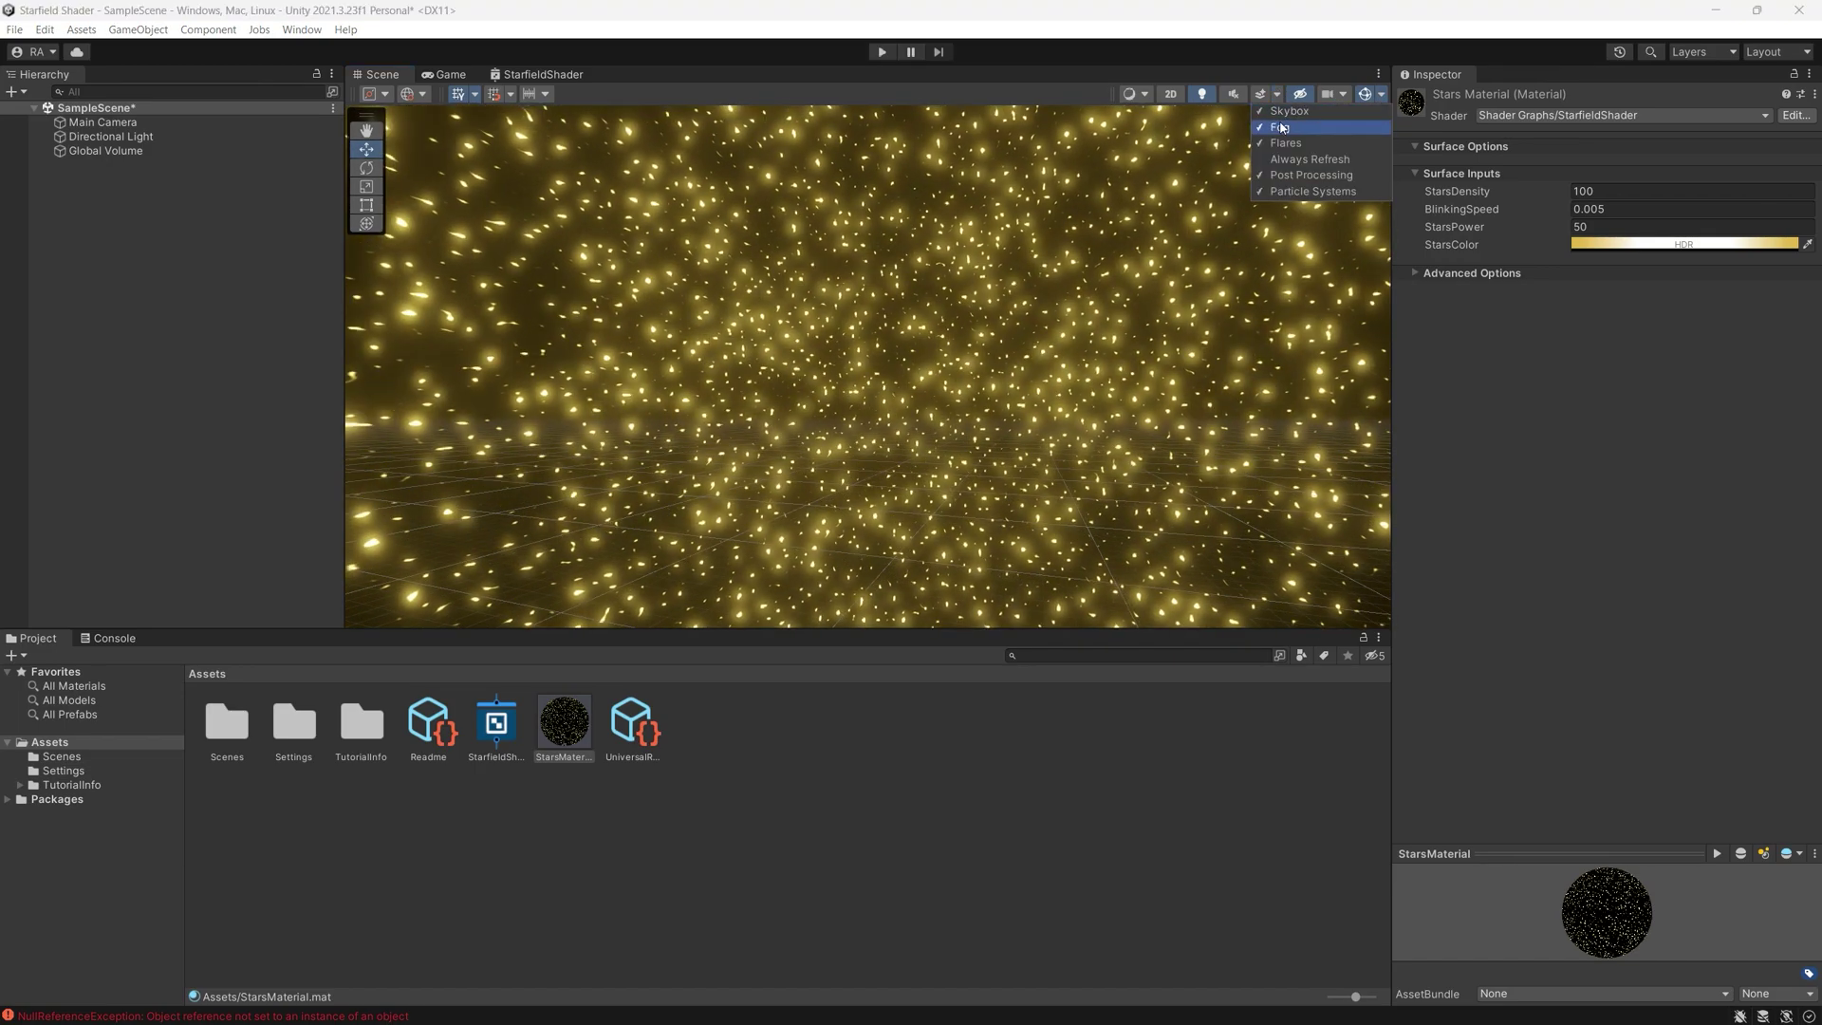
click(1277, 161)
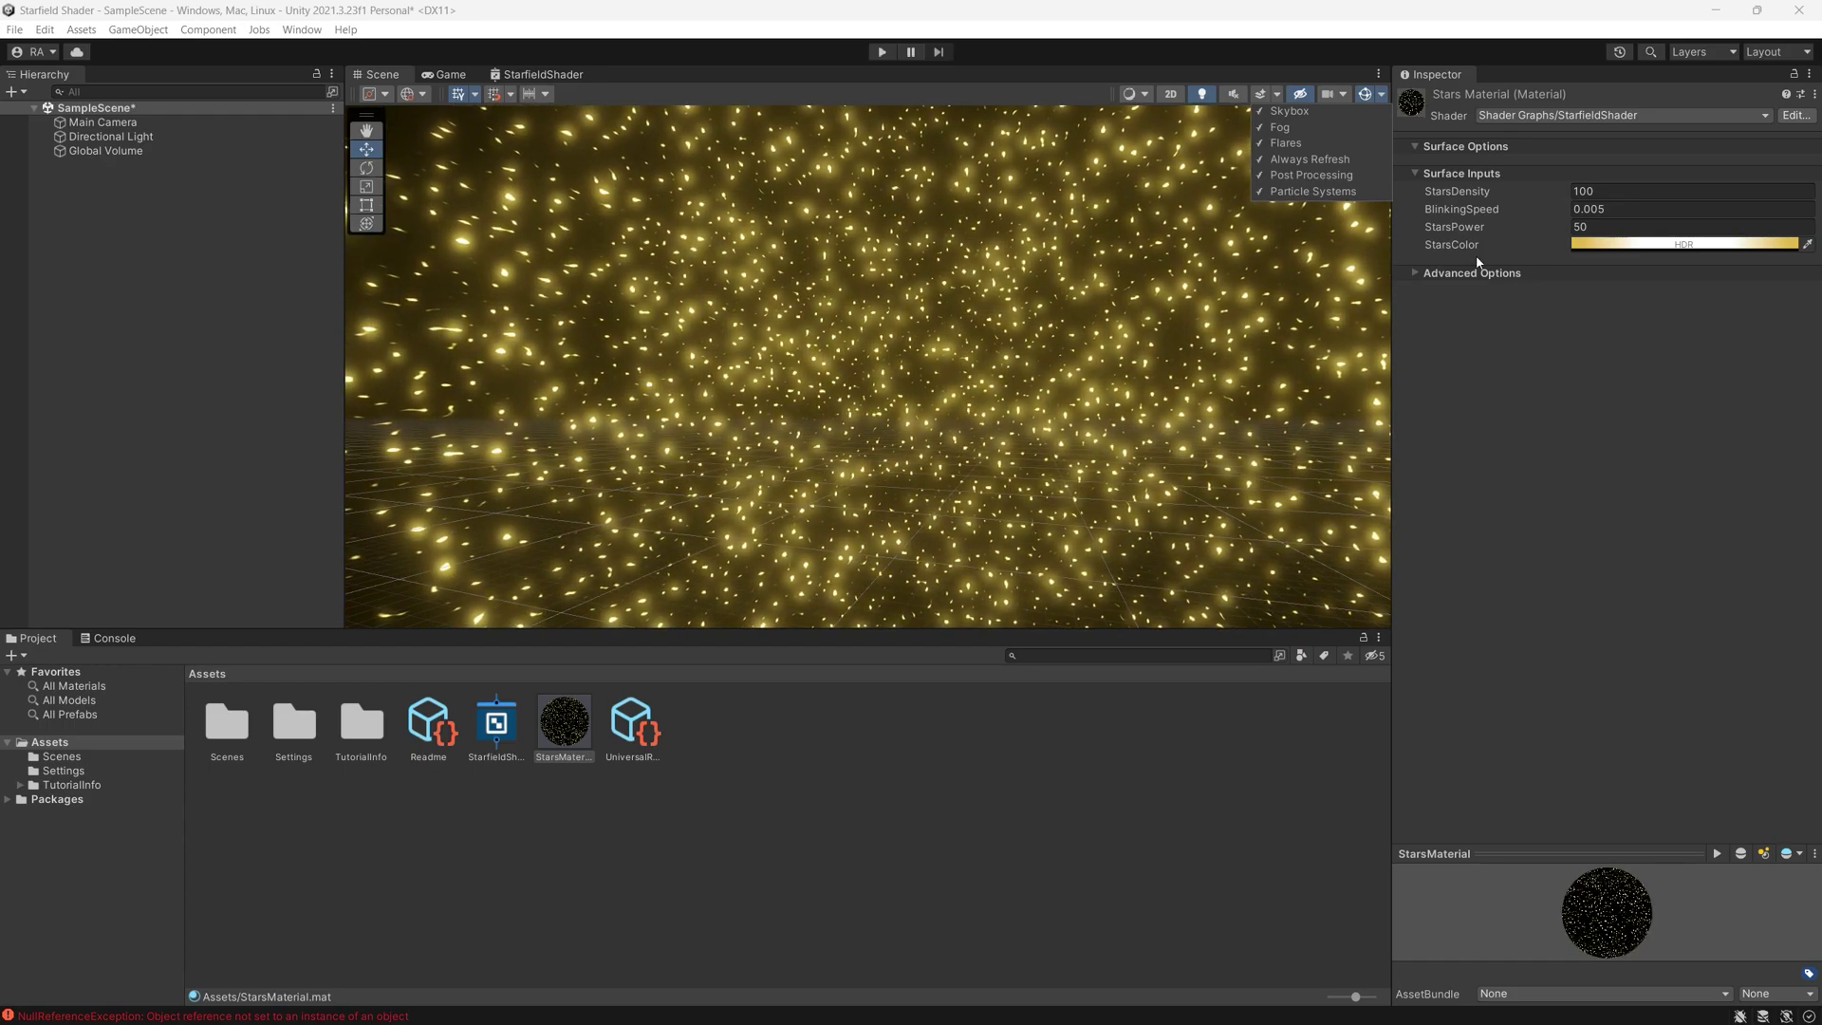
Try StarsMaterial's StarsPower at 100 and 5600, and settle on 500
click(1601, 226)
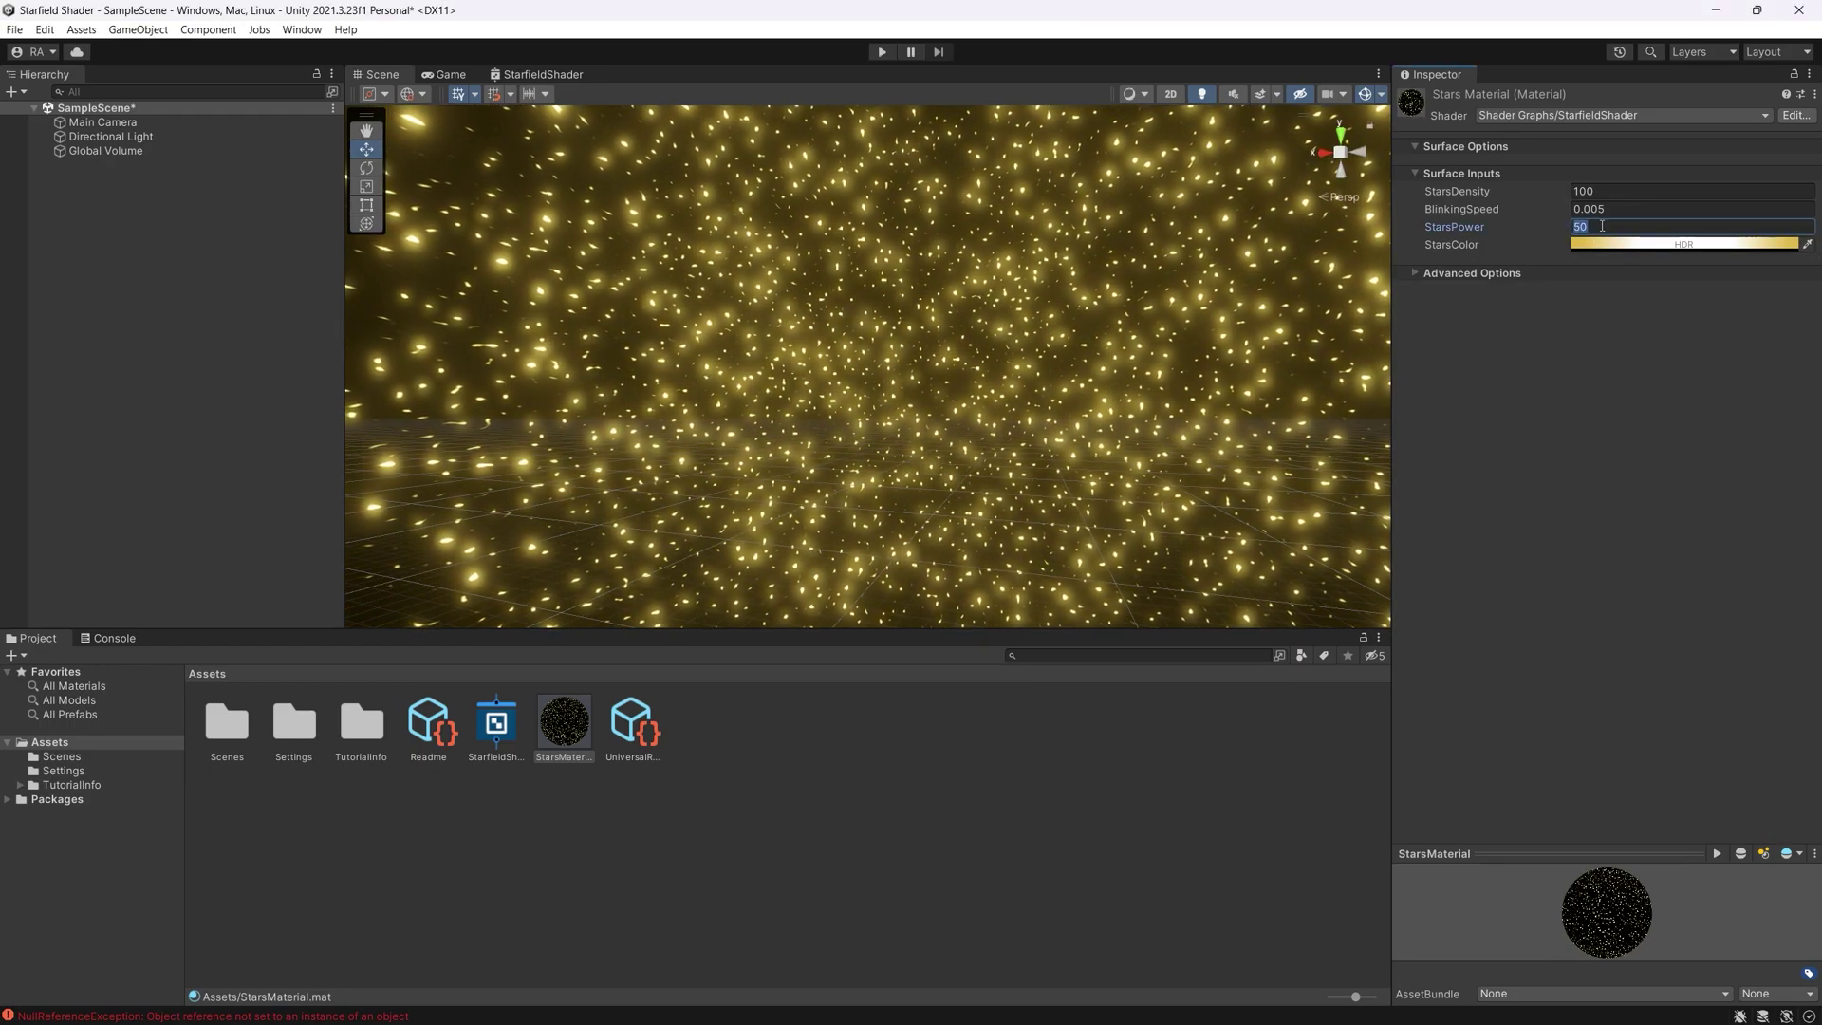
text(100)
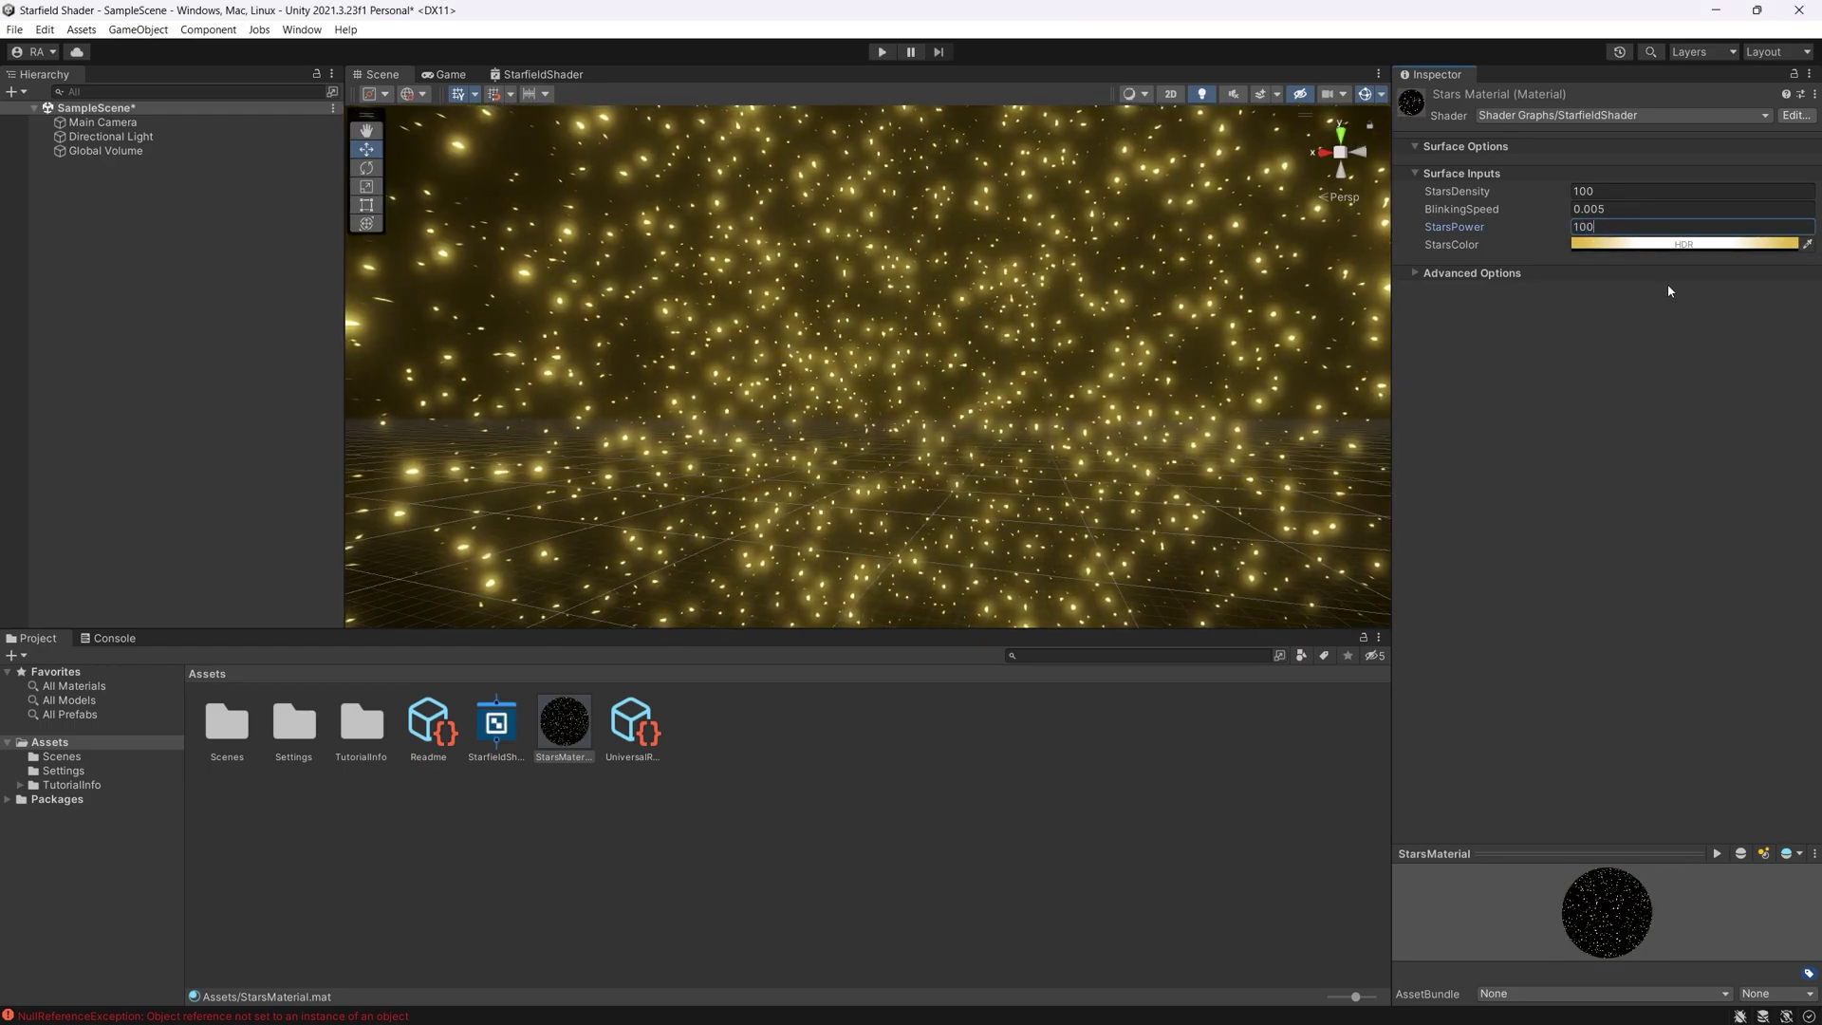
click(1579, 227)
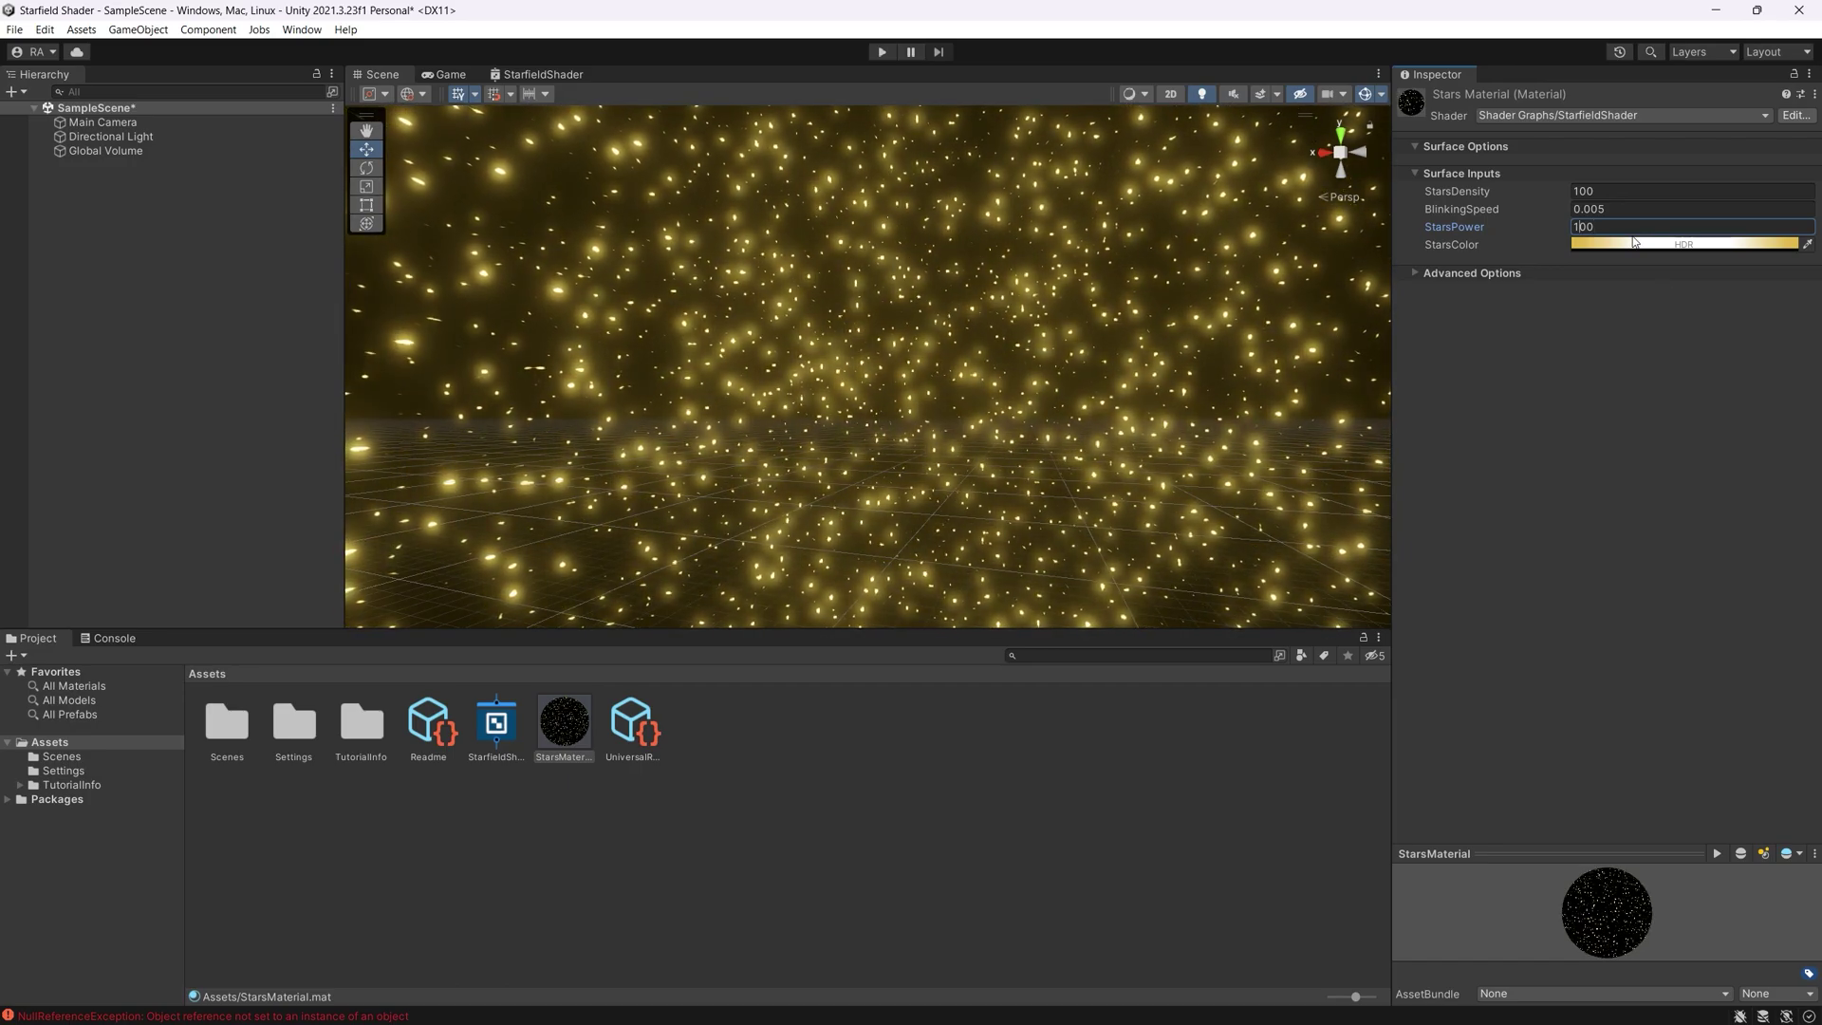
key(BackSpace)
text(56)
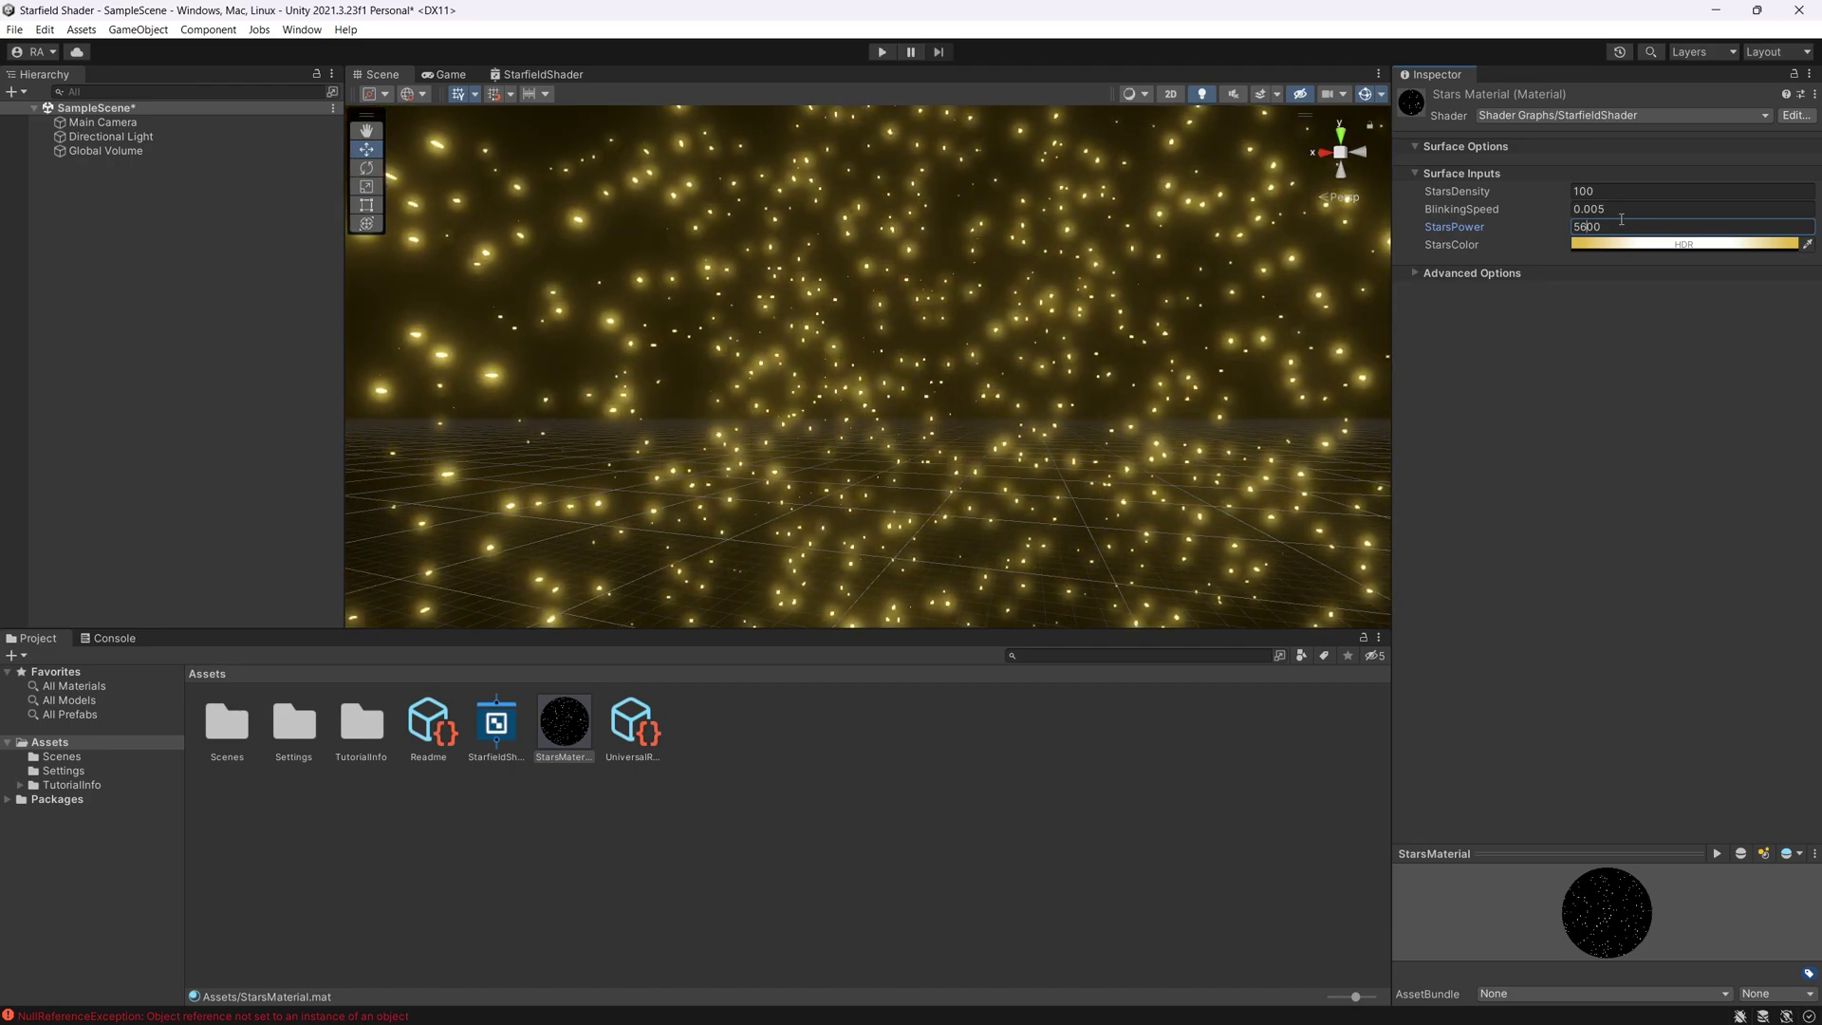
key(BackSpace)
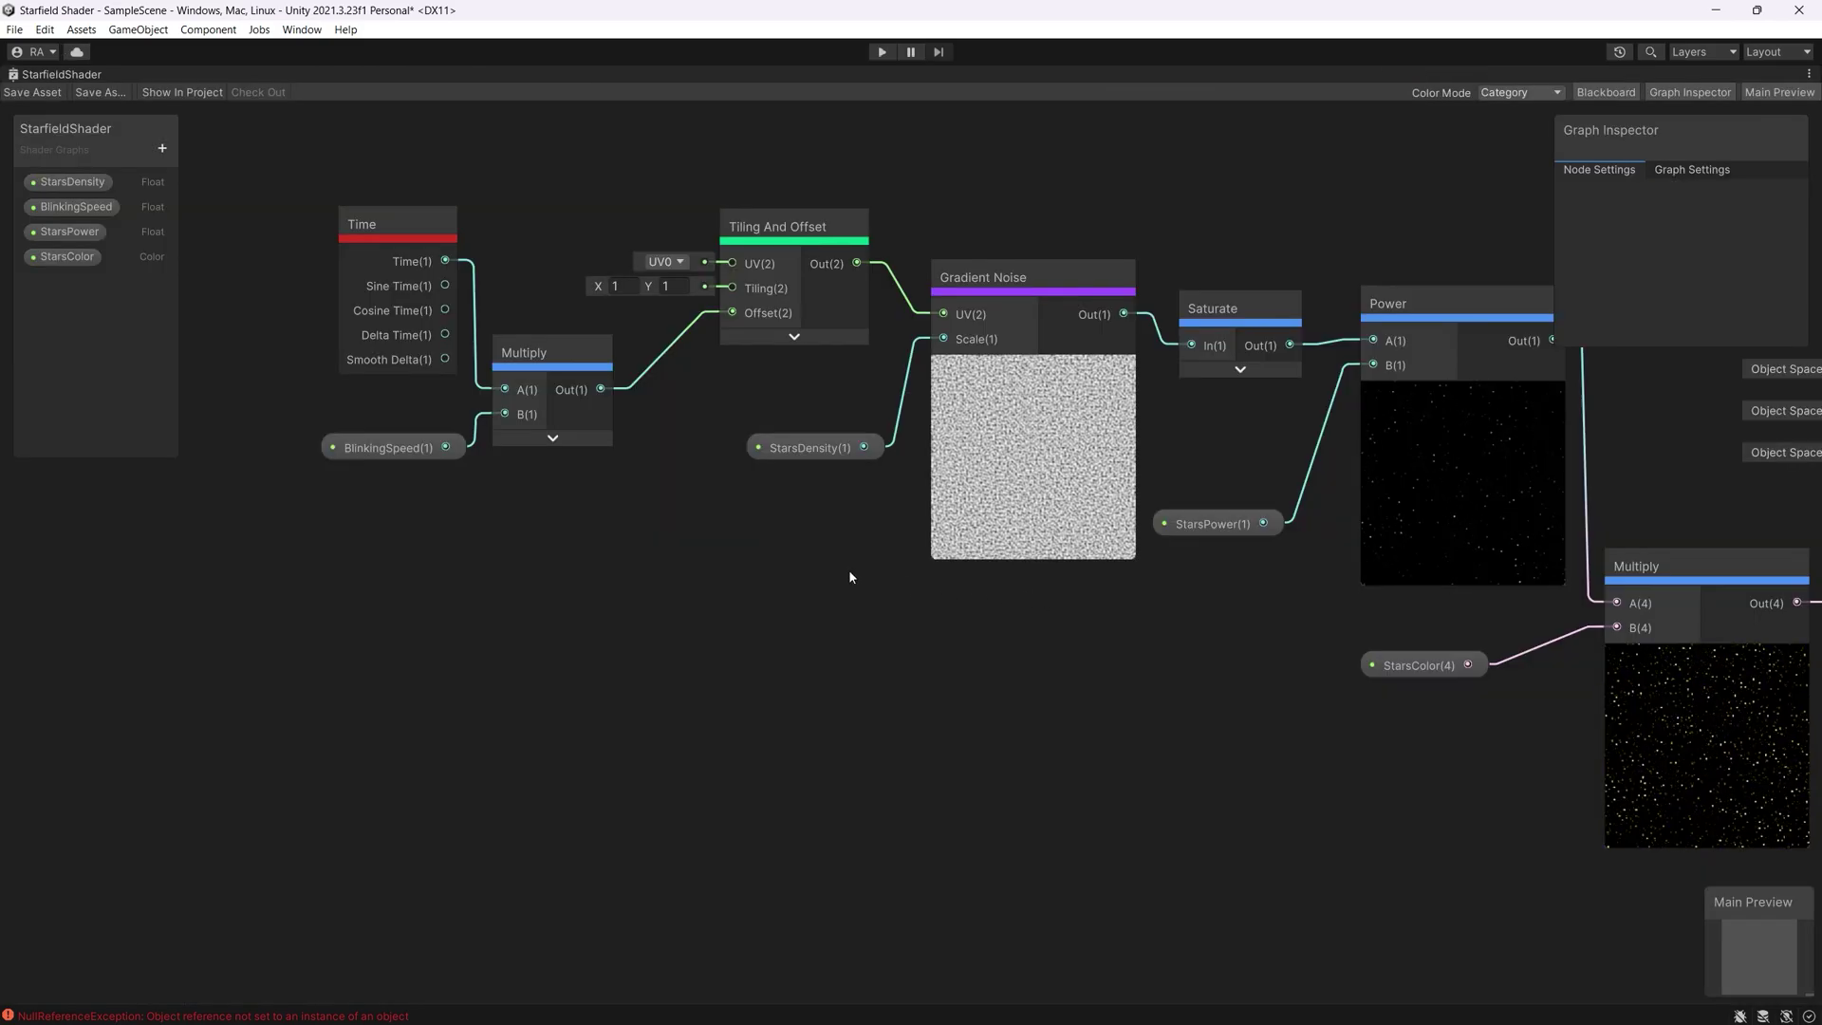
Review the nodes across the StarfieldShader graph and nudge the Multiply node fed by Time and BlinkingSpeed slightly down
scroll(1153, 554, up, 2)
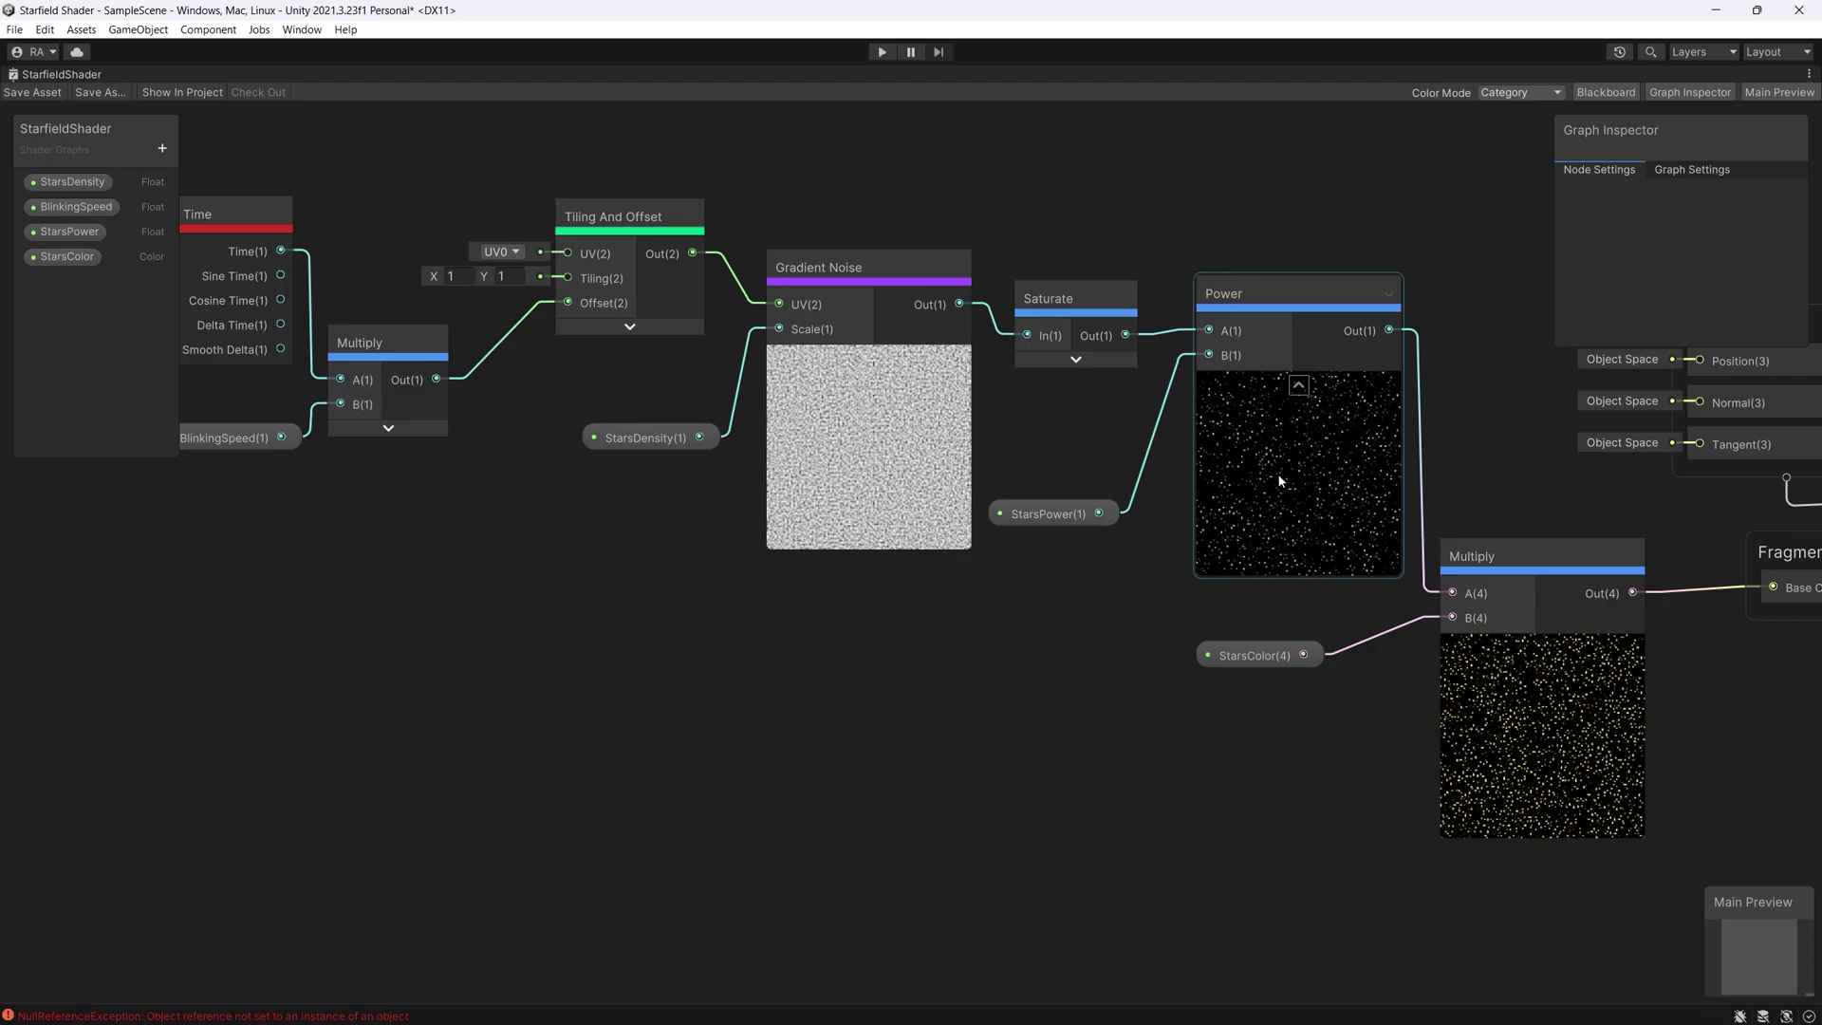
middle_drag(972, 586, 1169, 656)
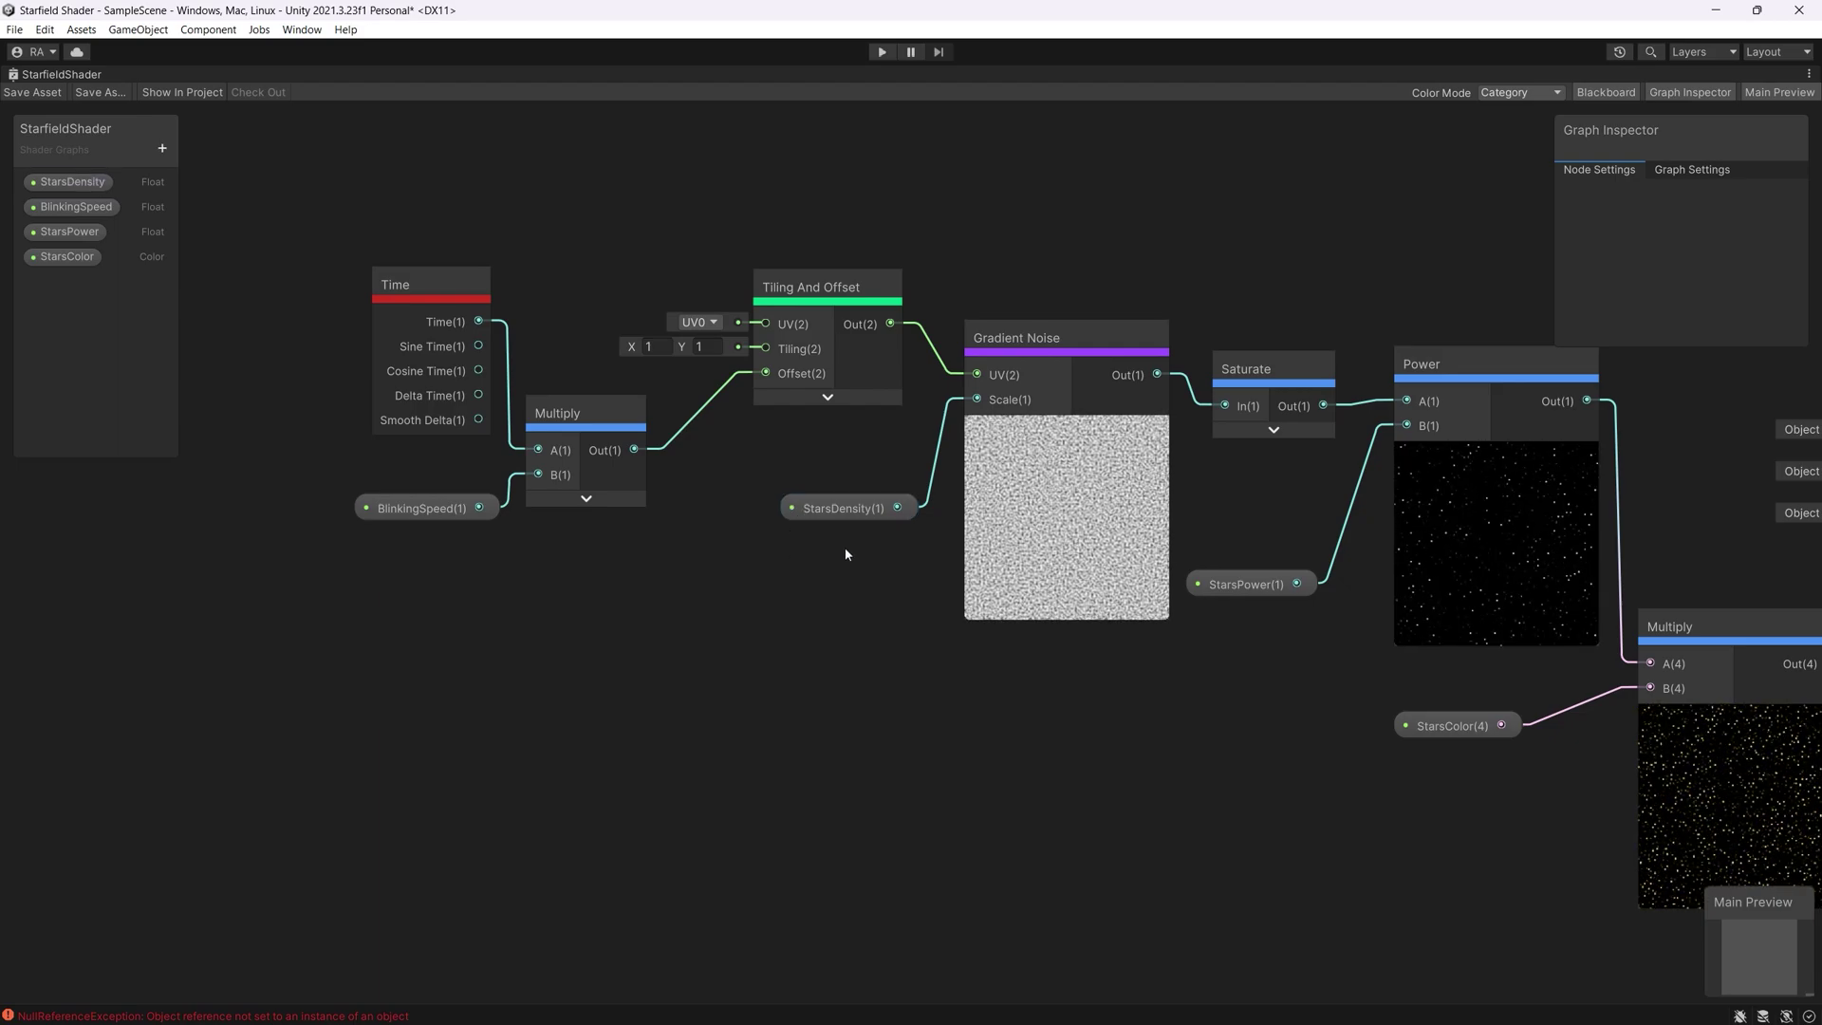
middle_drag(759, 588, 865, 543)
drag(661, 410, 667, 428)
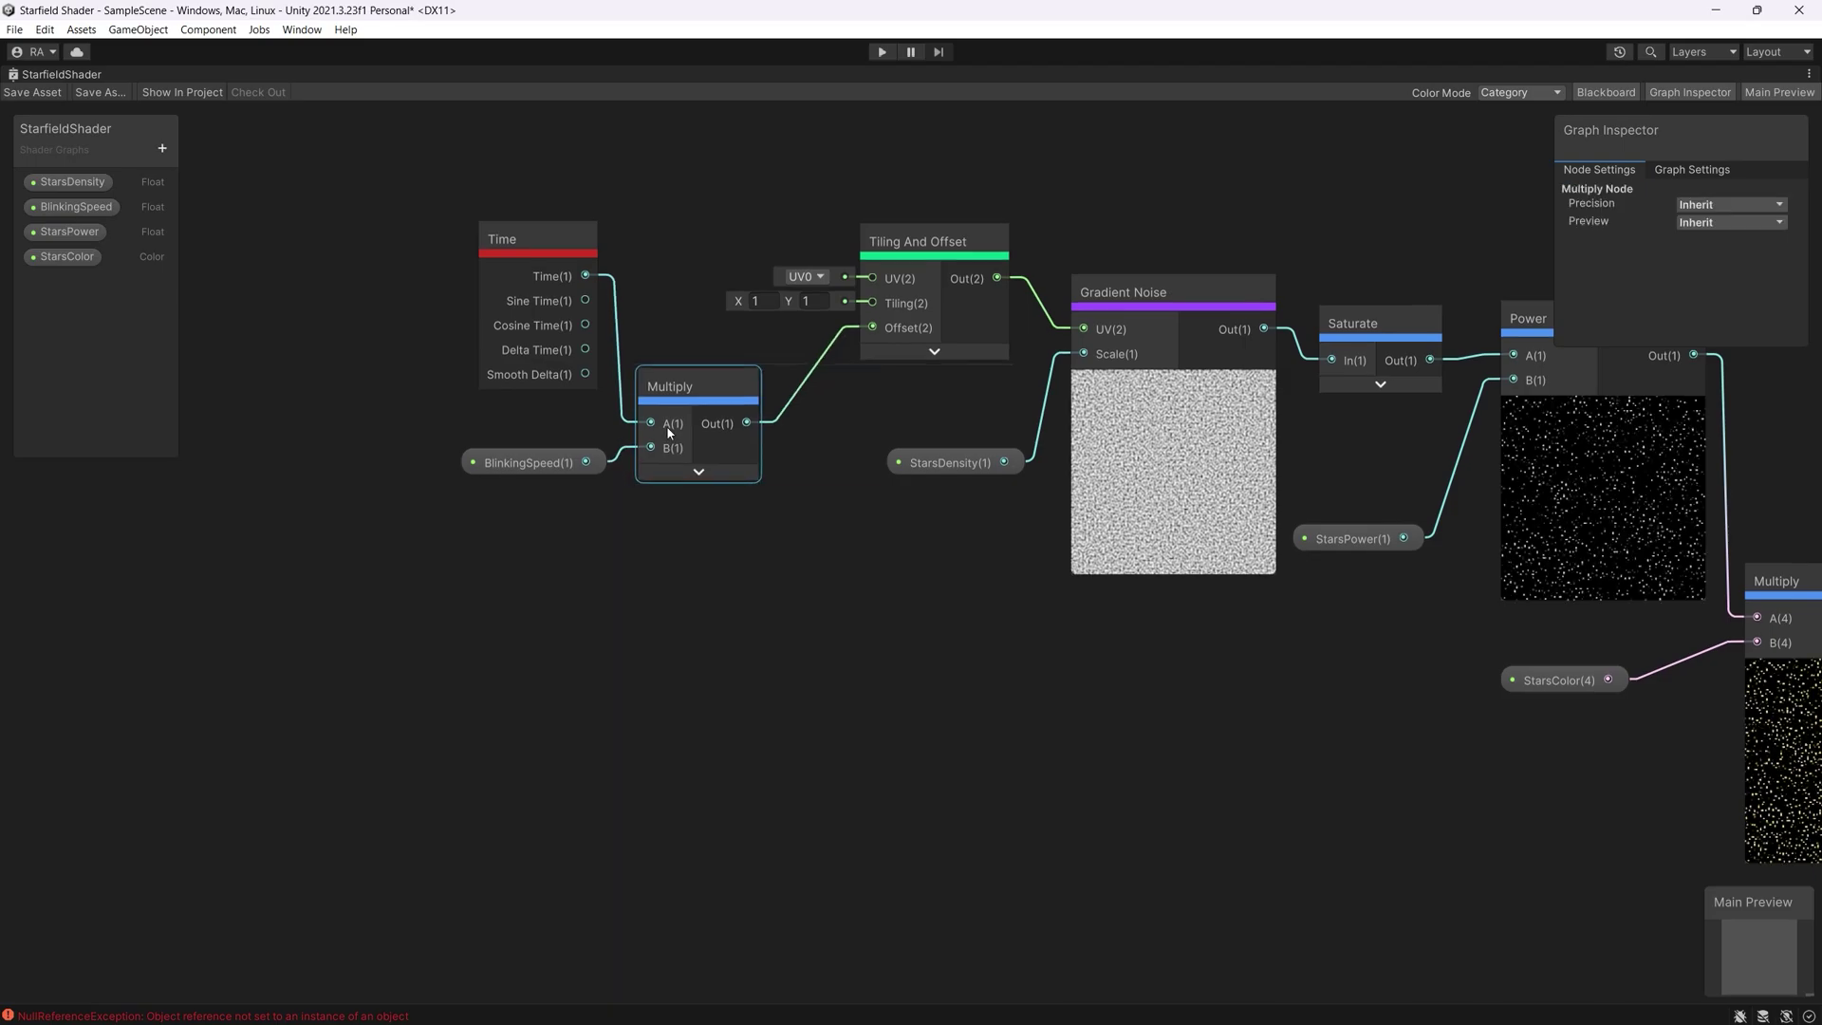
Add a second Multiply node below the first, feed BlinkingSpeed into its A input and set B to -1
right_click(670, 538)
click(715, 551)
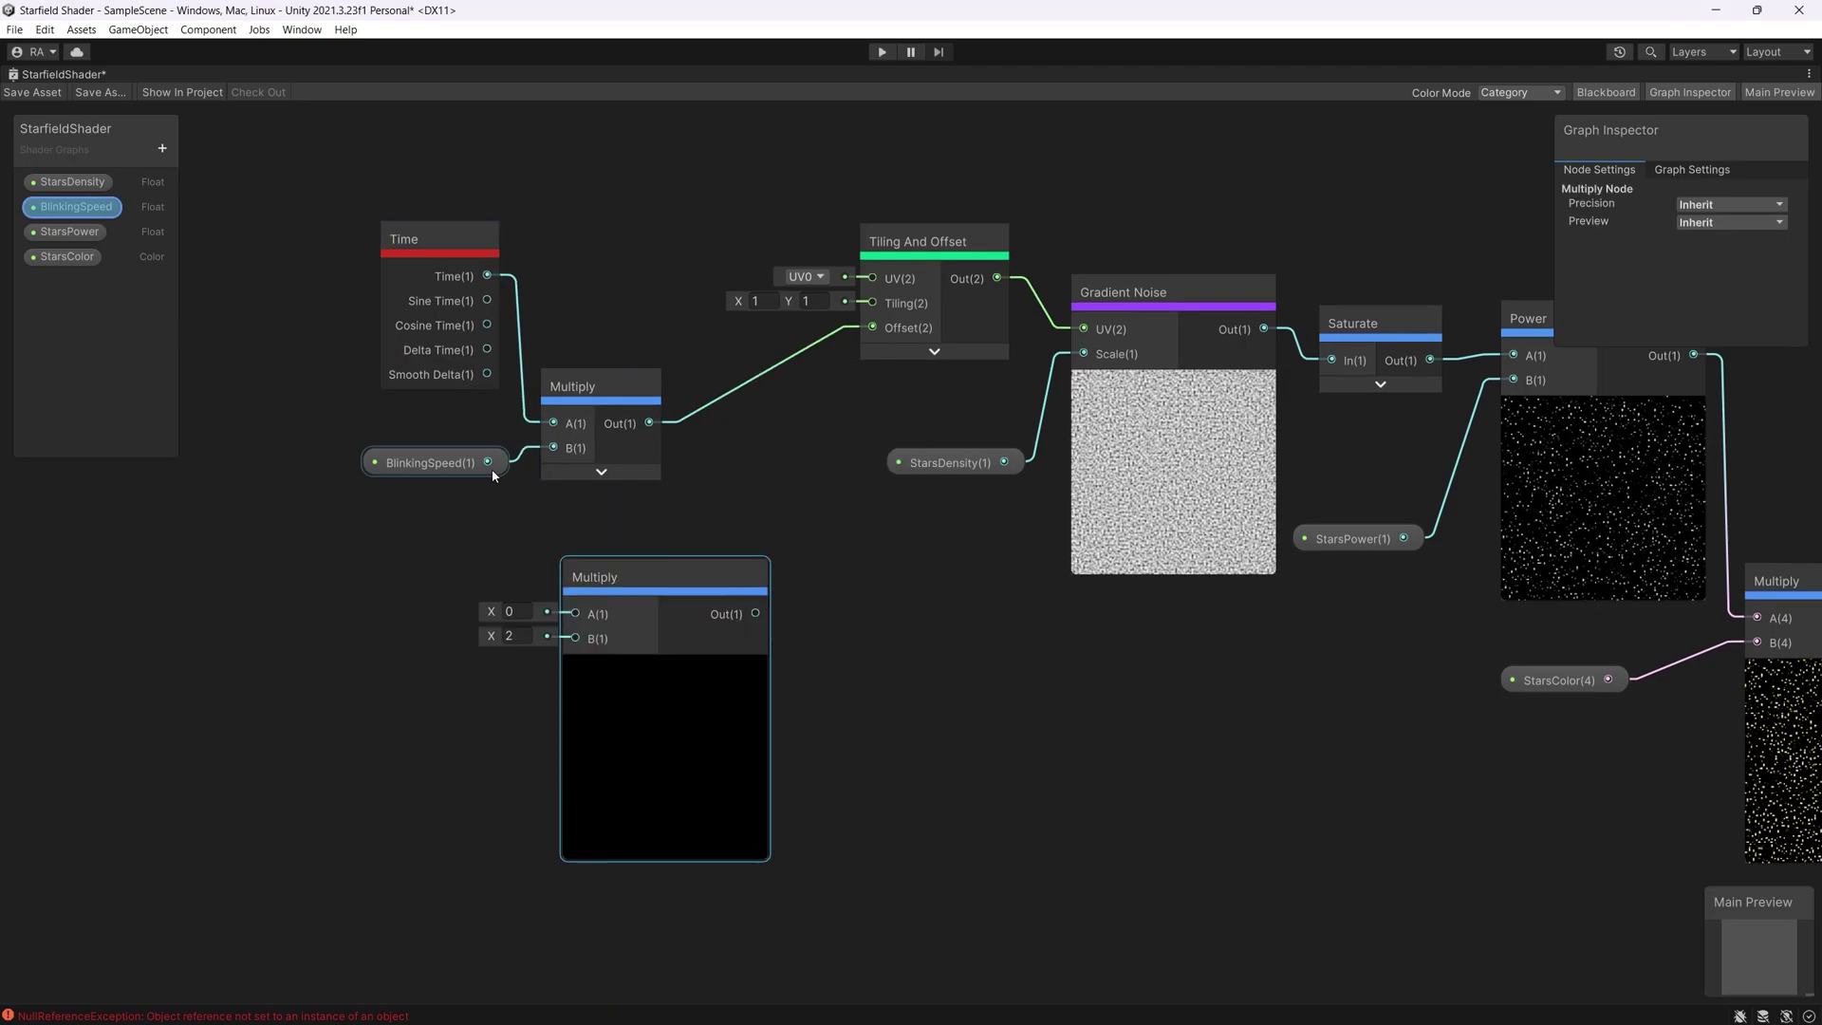
drag(488, 463, 575, 614)
click(516, 637)
text(-1)
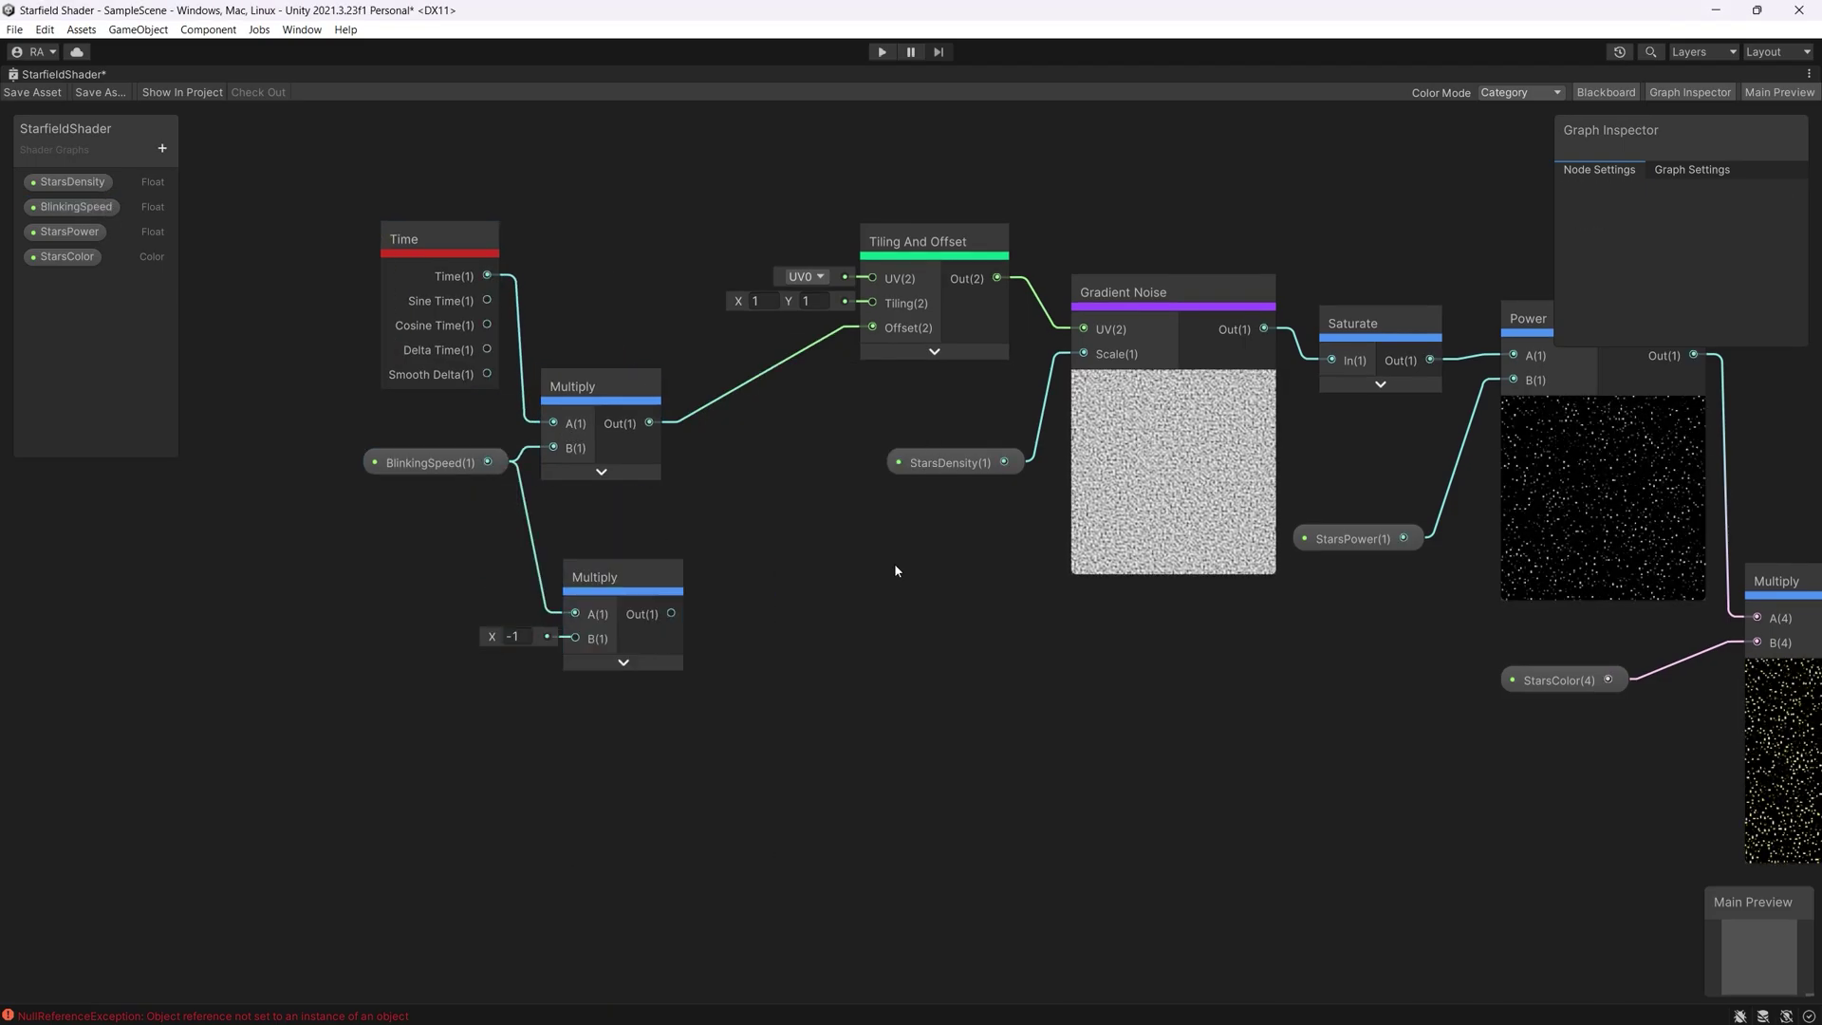
Duplicate the chain from Tiling And Offset to Power below the original and feed the -1 Multiply output into the copy's Offset
right_click(894, 566)
click(958, 187)
middle_drag(1357, 608, 1084, 533)
drag(607, 128, 834, 334)
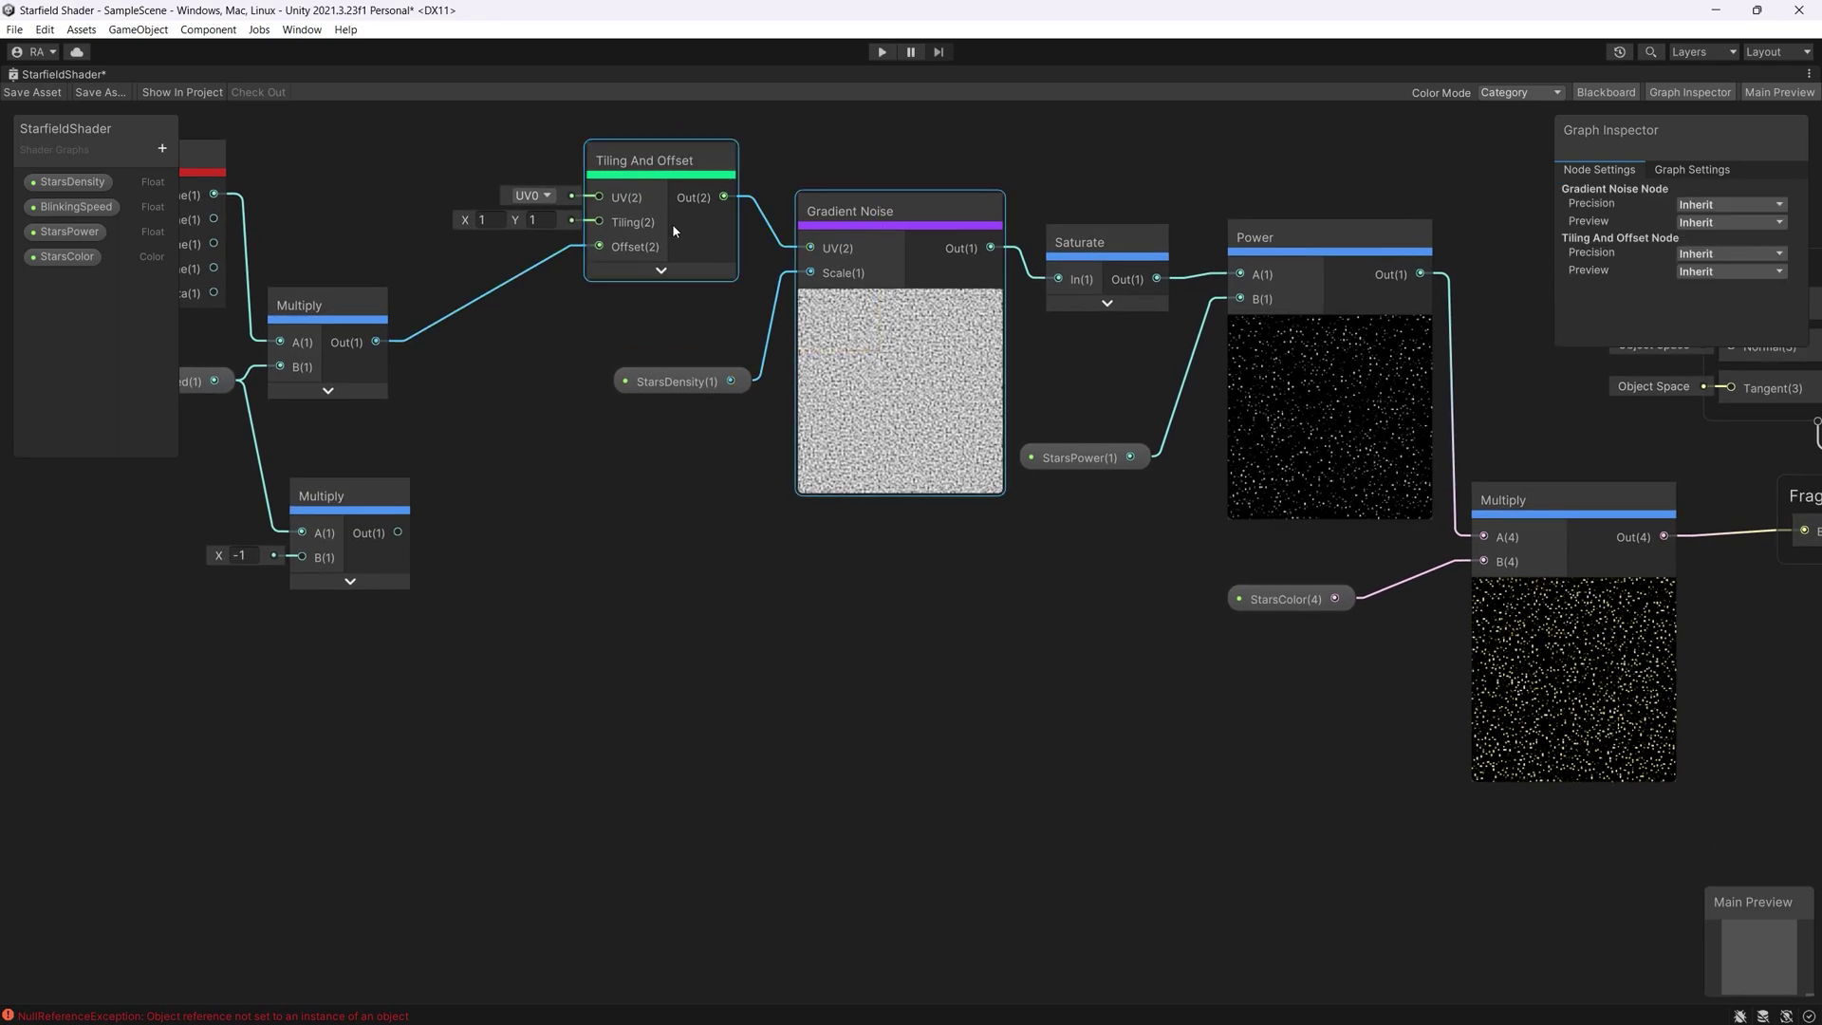
drag(615, 129, 1158, 444)
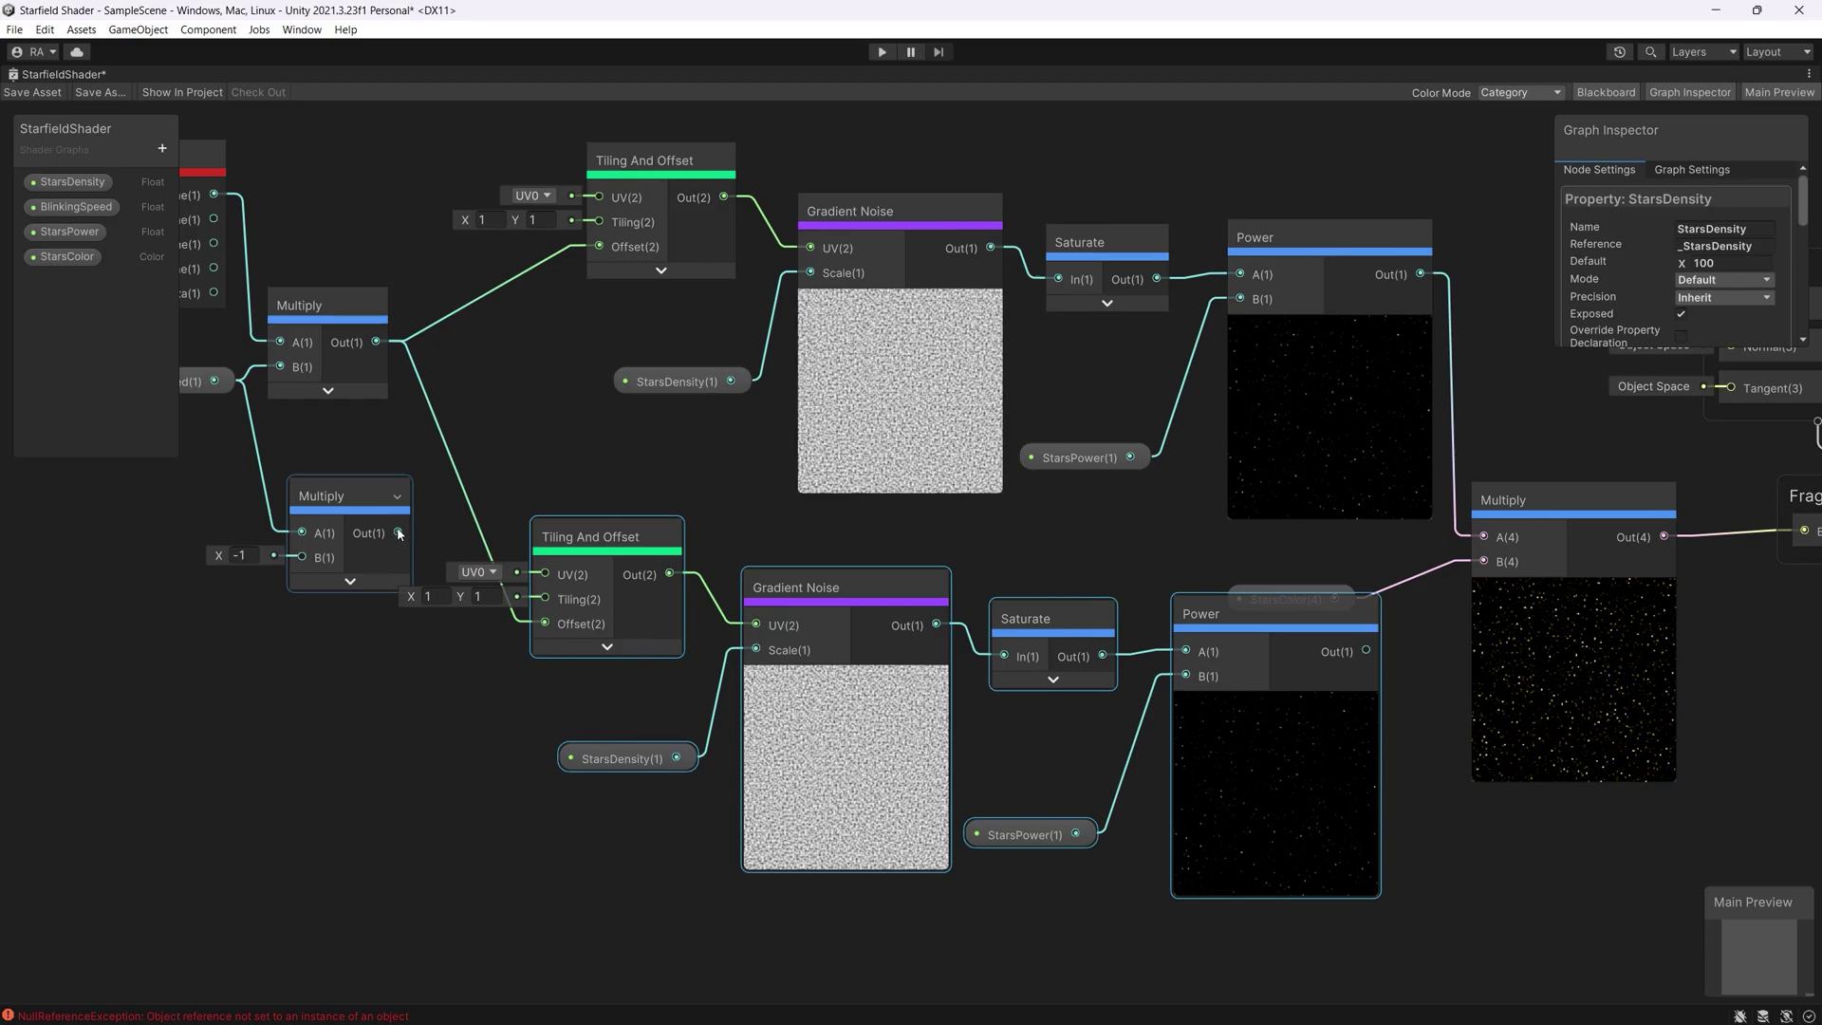
drag(398, 533, 540, 626)
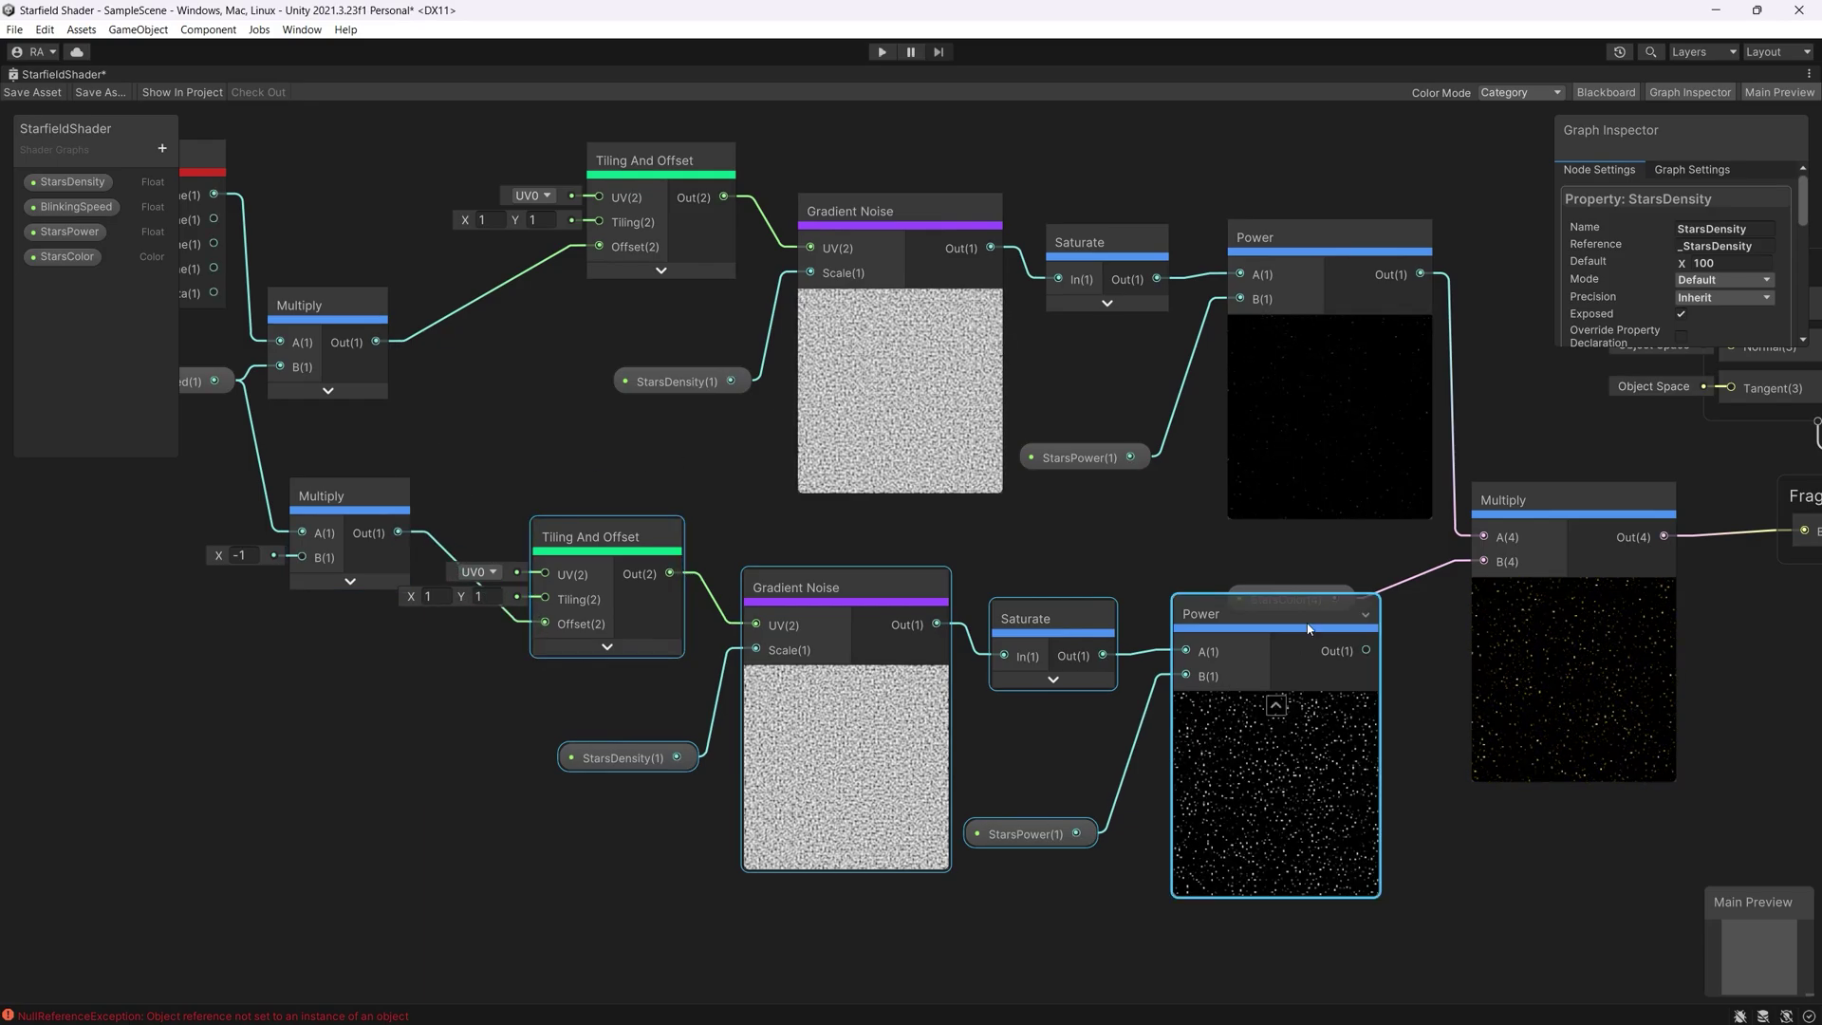
Make room after the two Power nodes by moving the color Multiply node toward Fragment, StarsColor beside it, and the lower Power node clear
drag(1310, 612, 1338, 615)
middle_drag(1561, 516, 1256, 503)
middle_drag(1484, 550, 1189, 575)
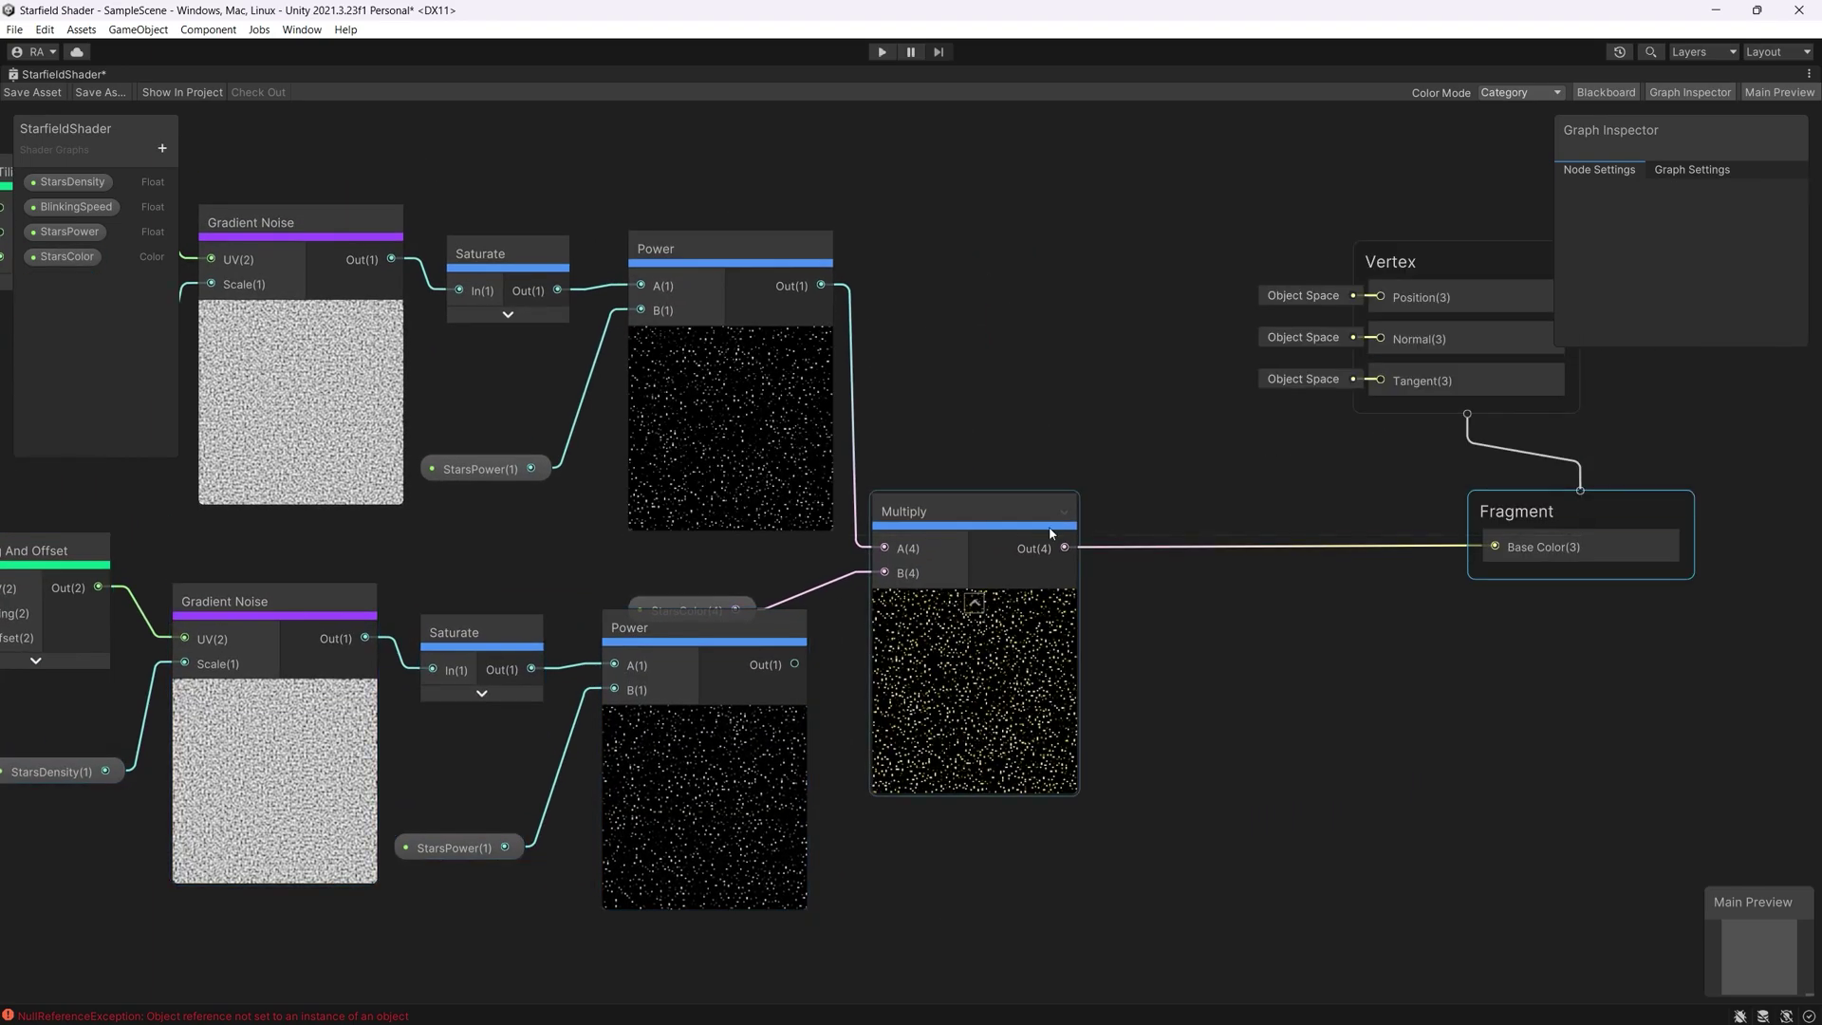
drag(1006, 504, 1352, 506)
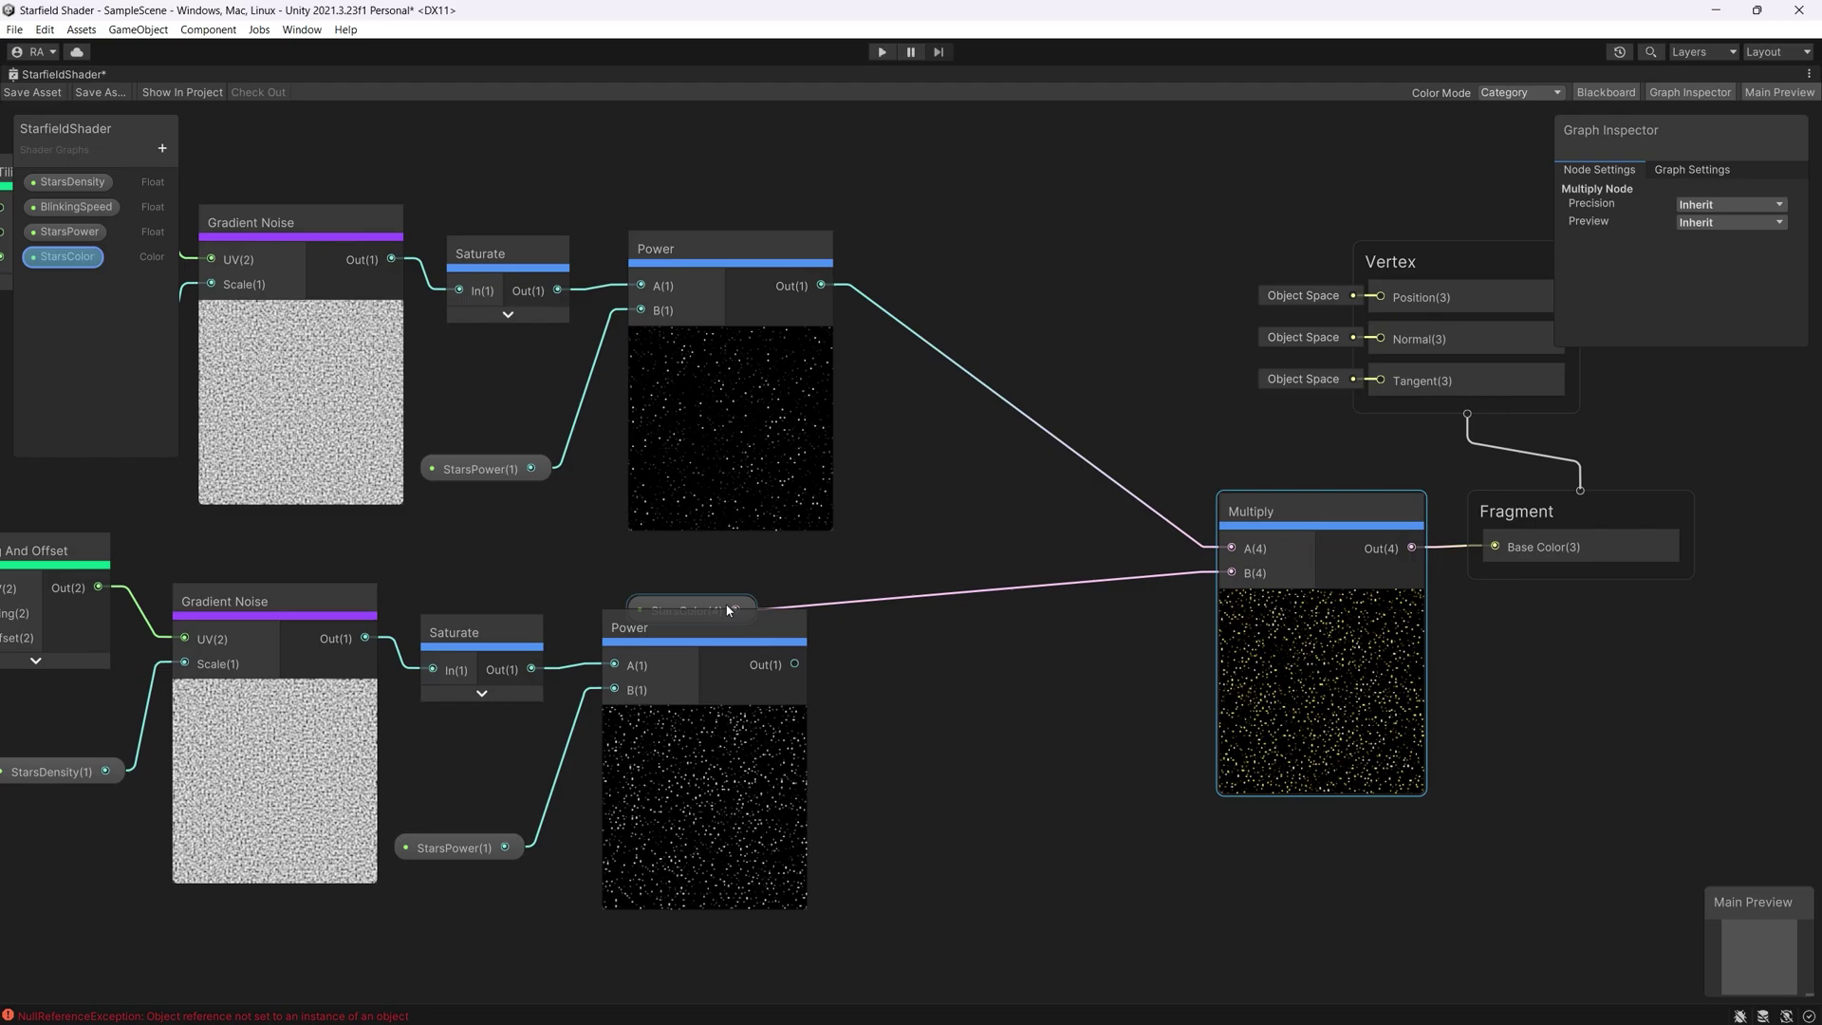
drag(735, 610, 859, 556)
click(837, 563)
drag(715, 609, 1139, 706)
click(956, 570)
drag(737, 635, 772, 619)
Add a Multiply node combining both Power outputs and connect its output to the A input of the color Multiply node
right_click(885, 571)
click(934, 580)
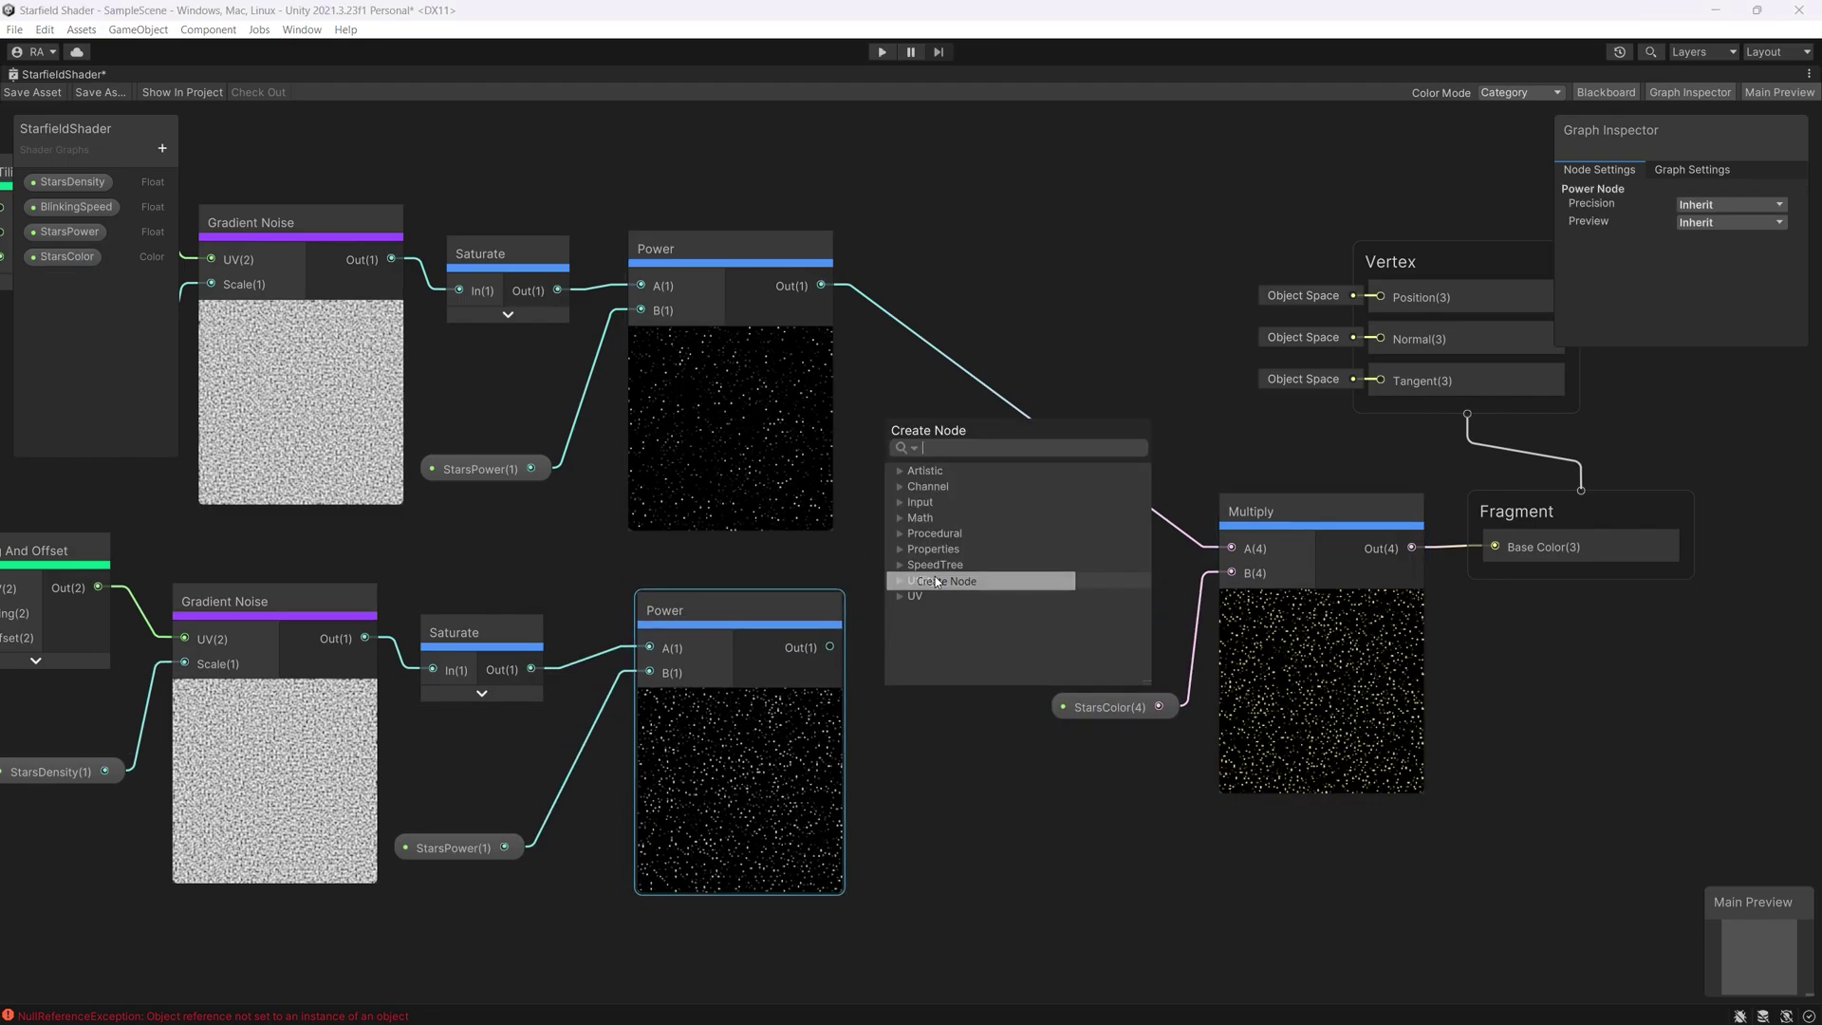
text(mul)
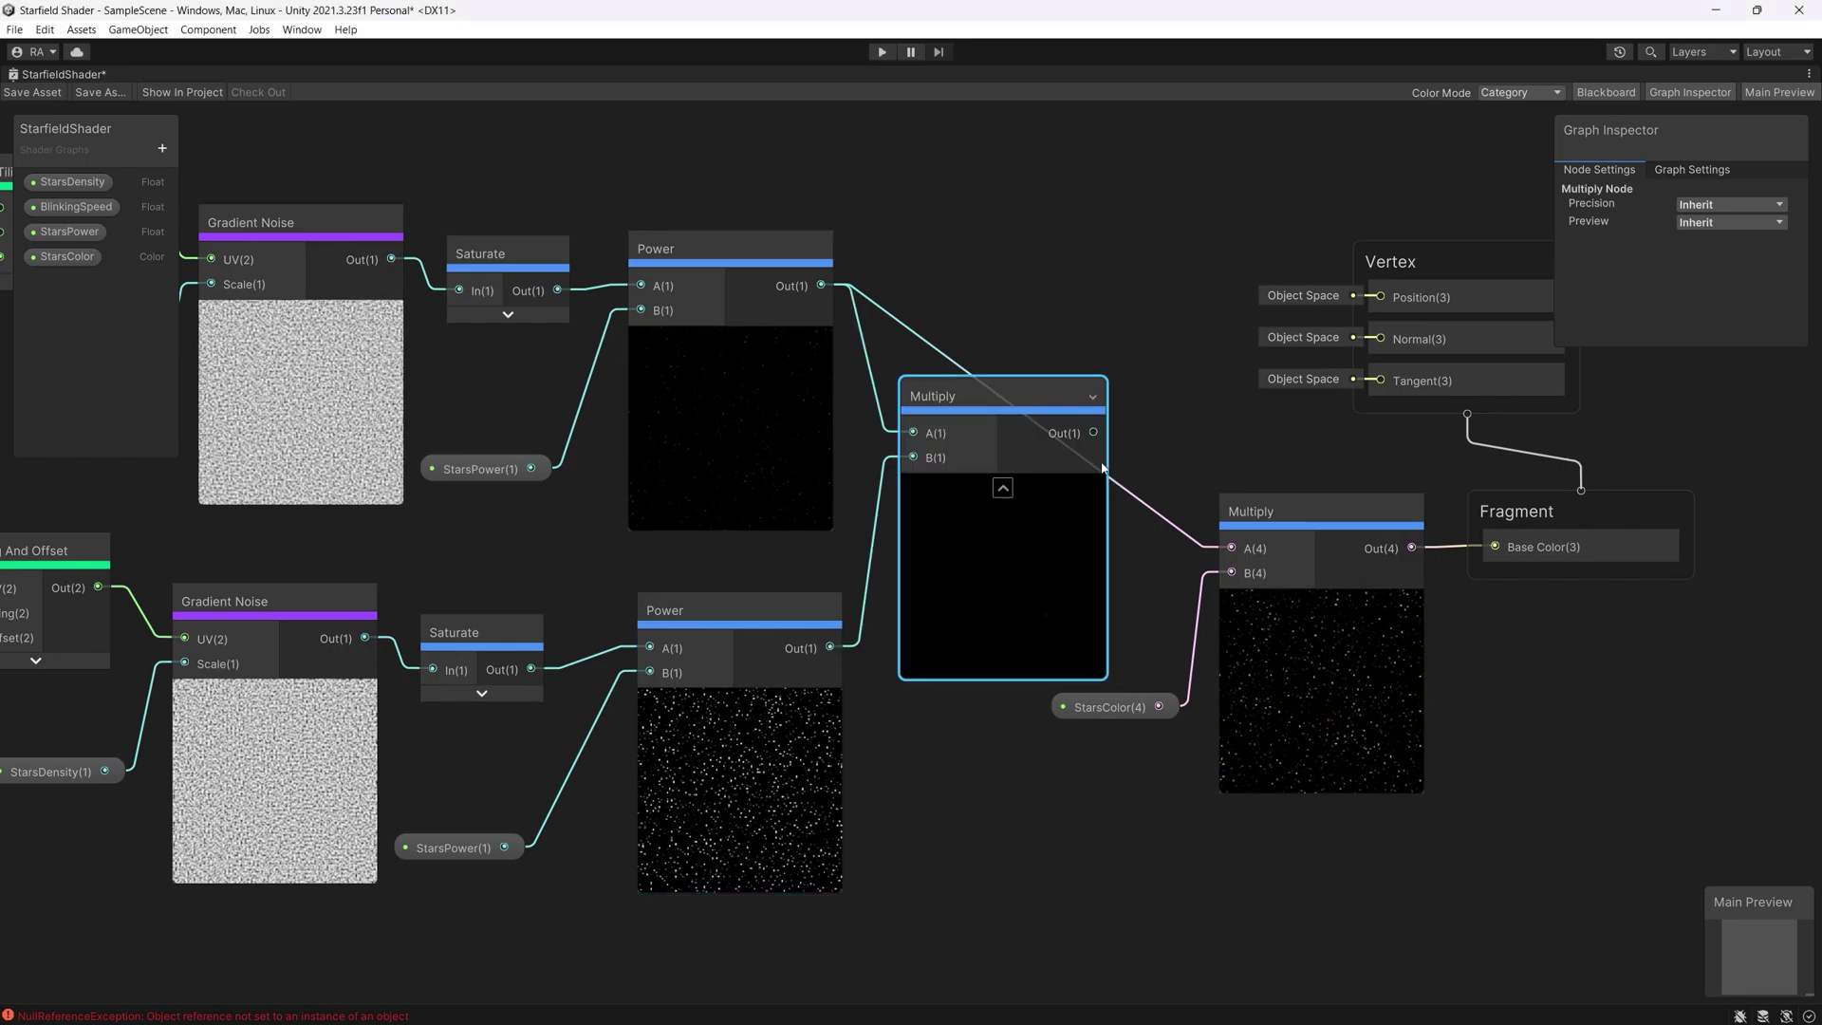
drag(1093, 432, 1237, 549)
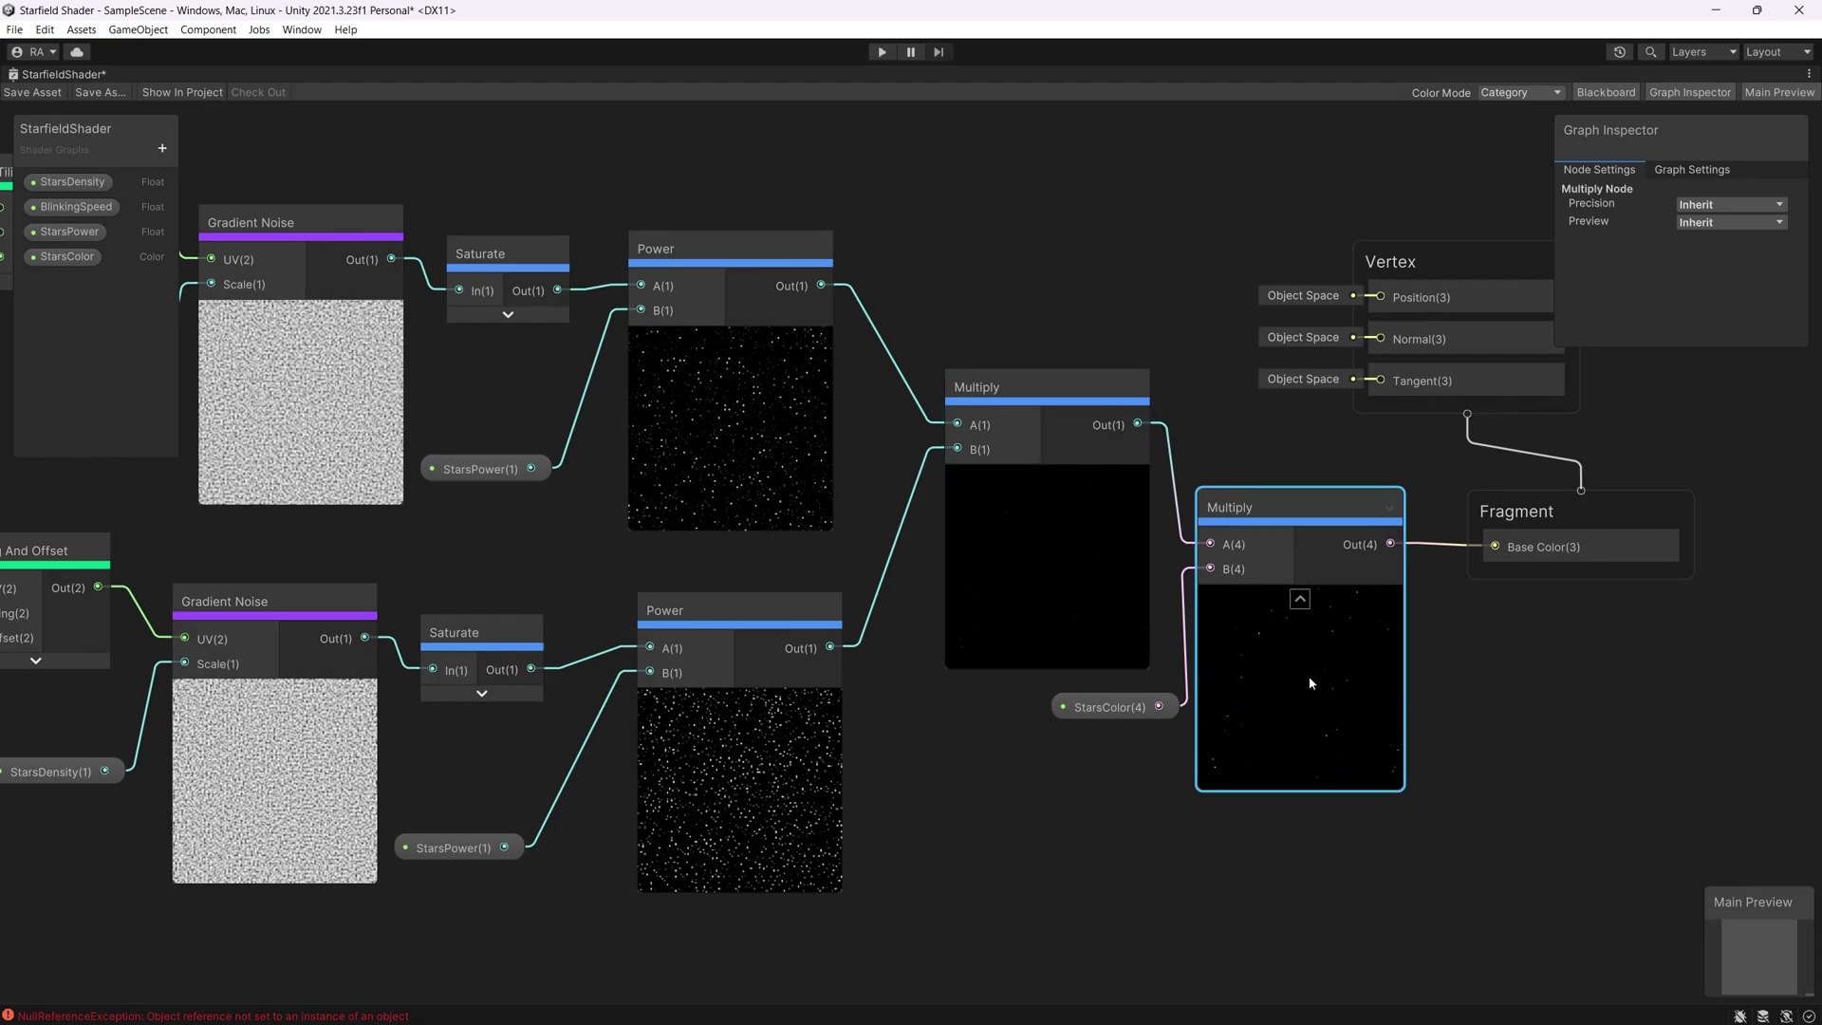
Save the shader graph asset, restore the normal editor layout and show the Scene view
middle_drag(525, 157, 674, 138)
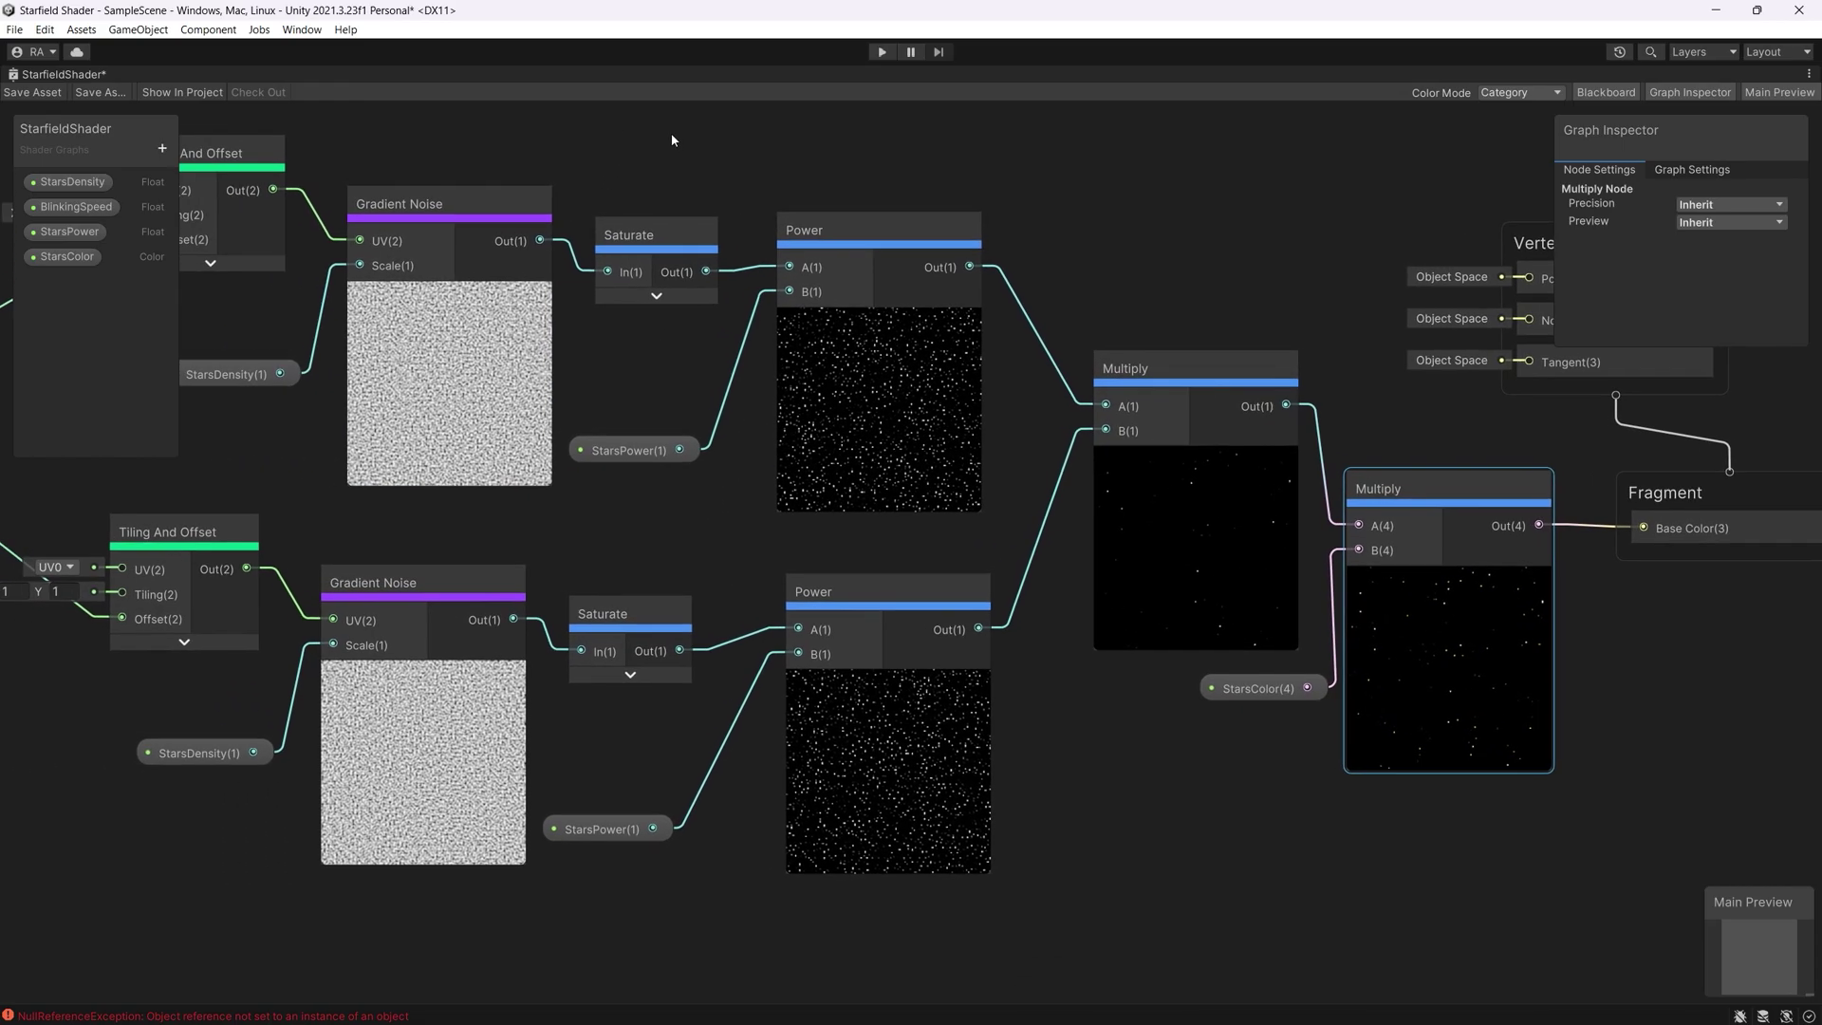
click(28, 93)
double_click(59, 75)
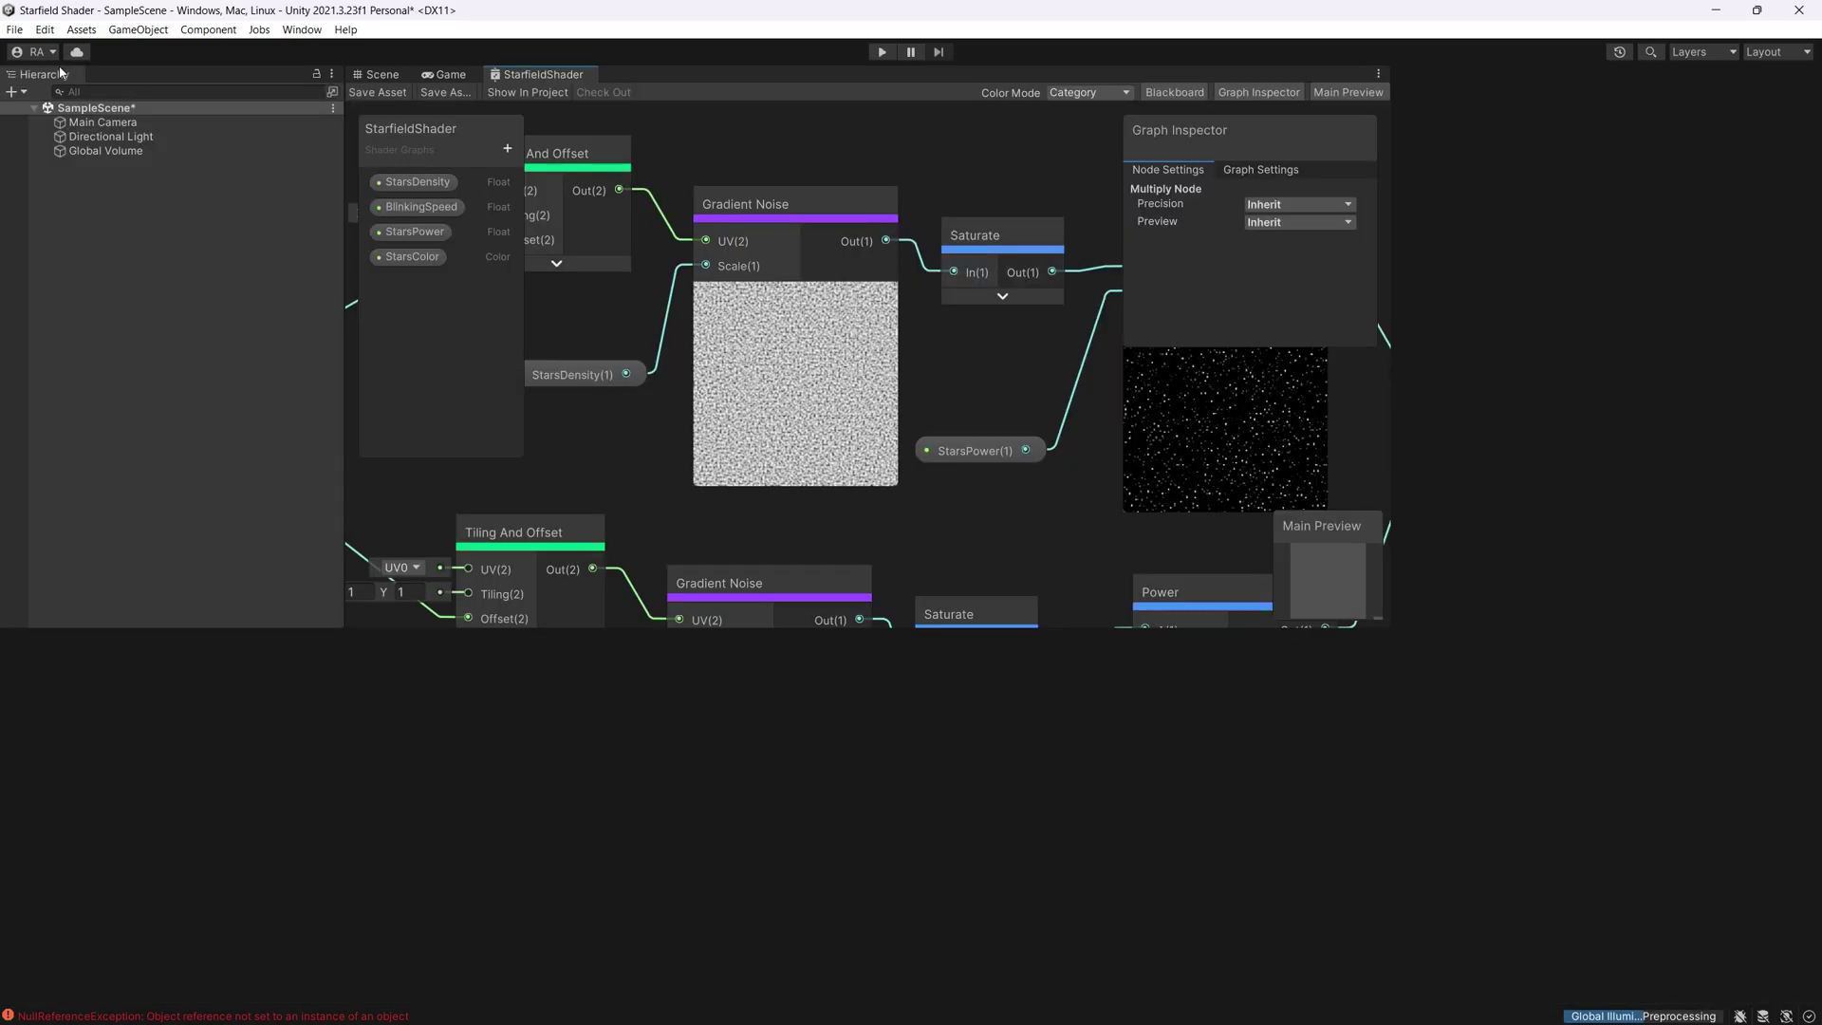
click(381, 75)
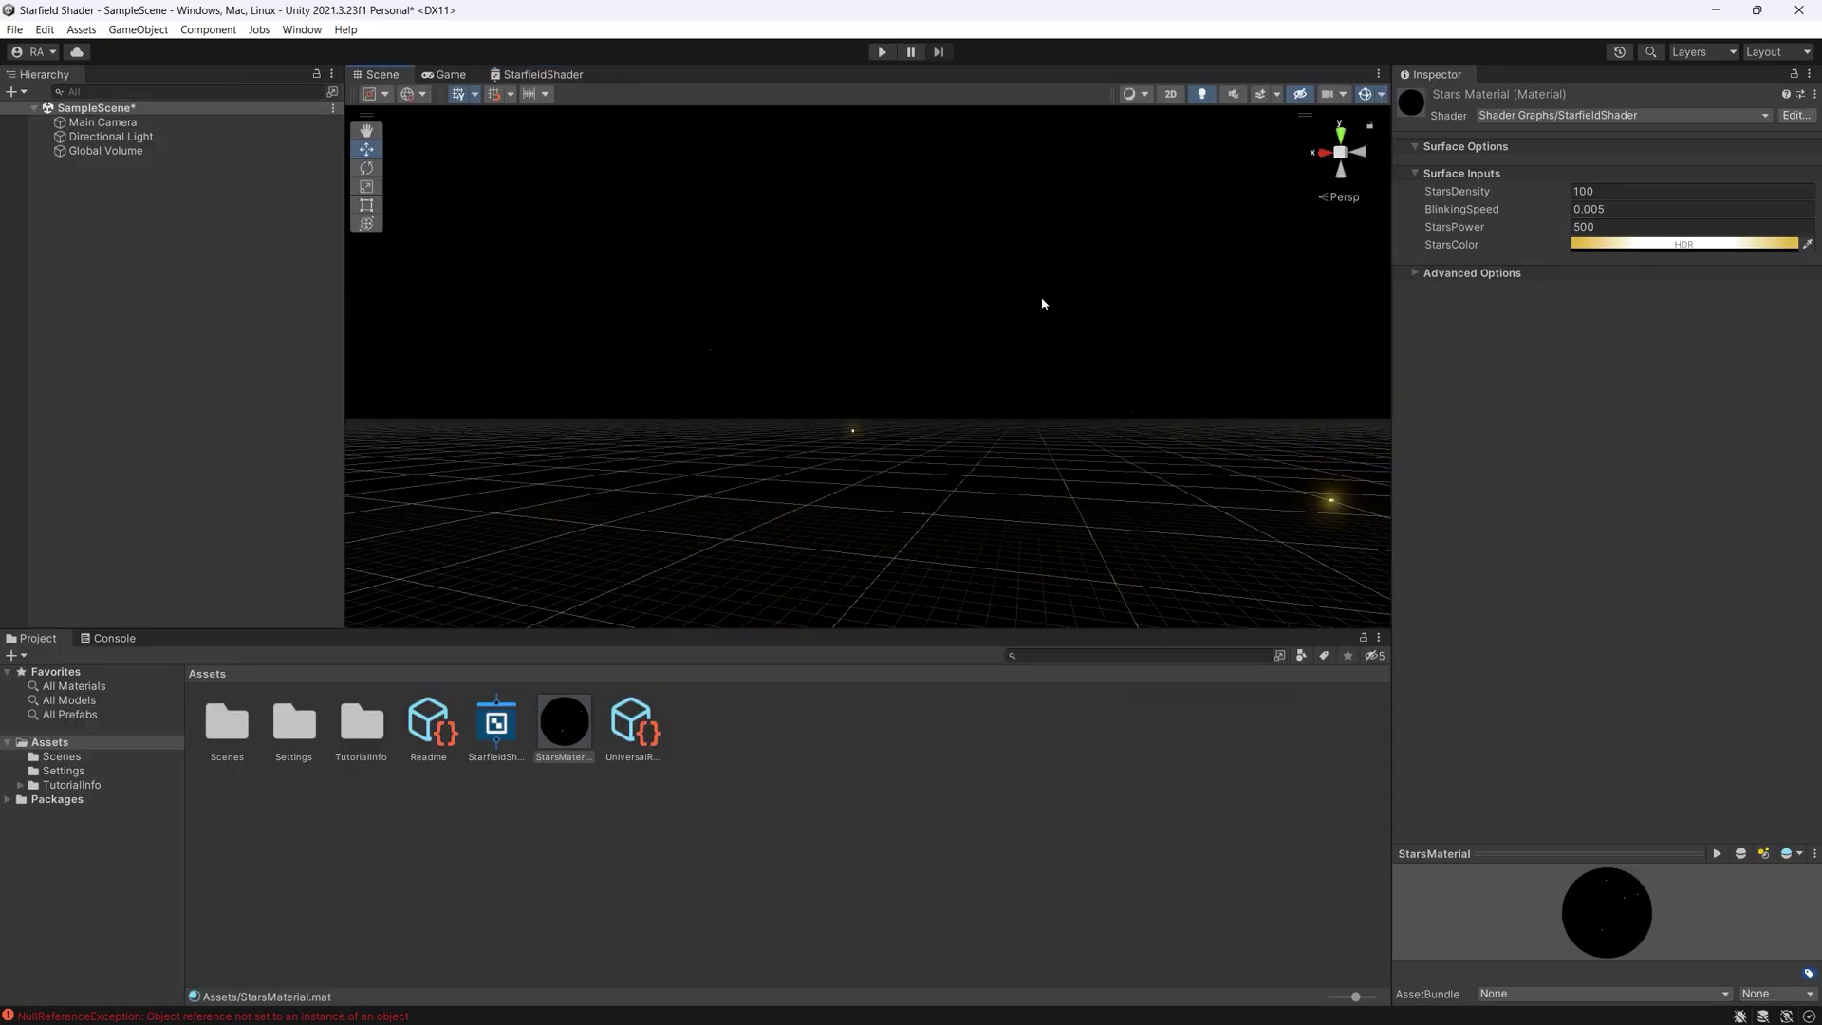
Set StarsMaterial's StarsPower to 100 and BlinkingSpeed to 0.002, and check the stars in the Scene view
click(1601, 225)
text(100)
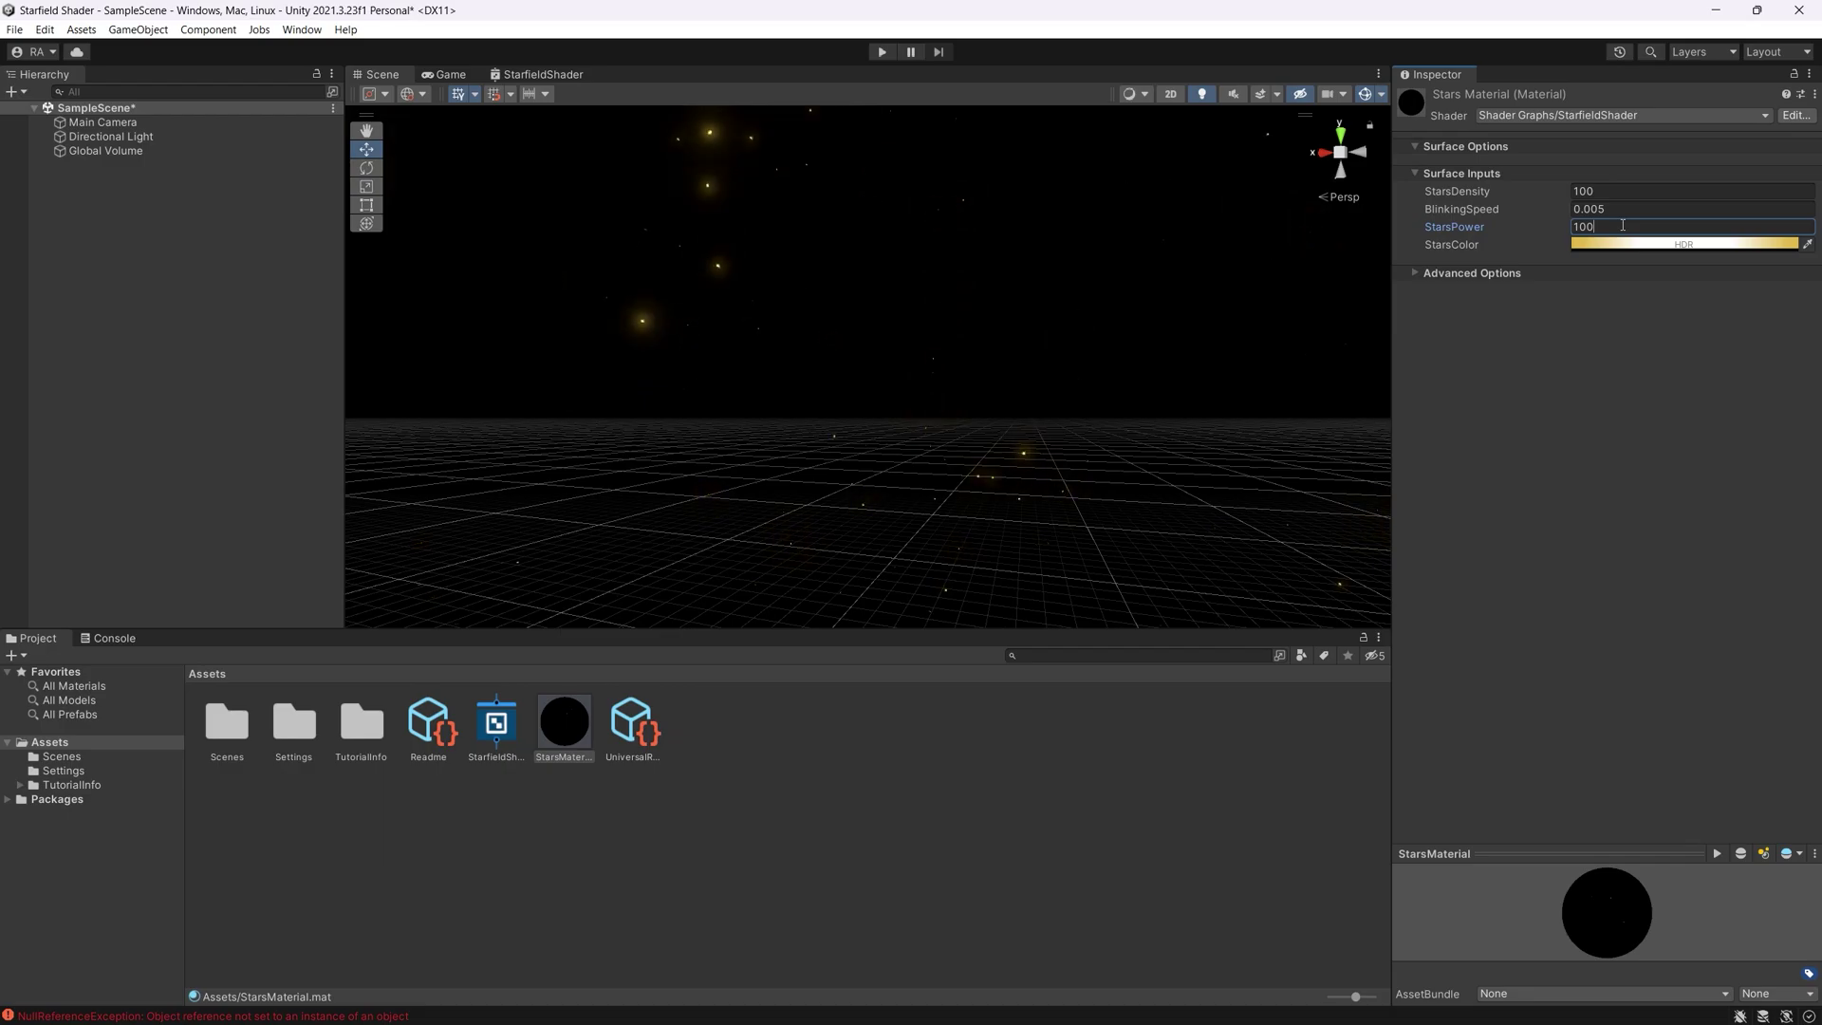
click(1600, 210)
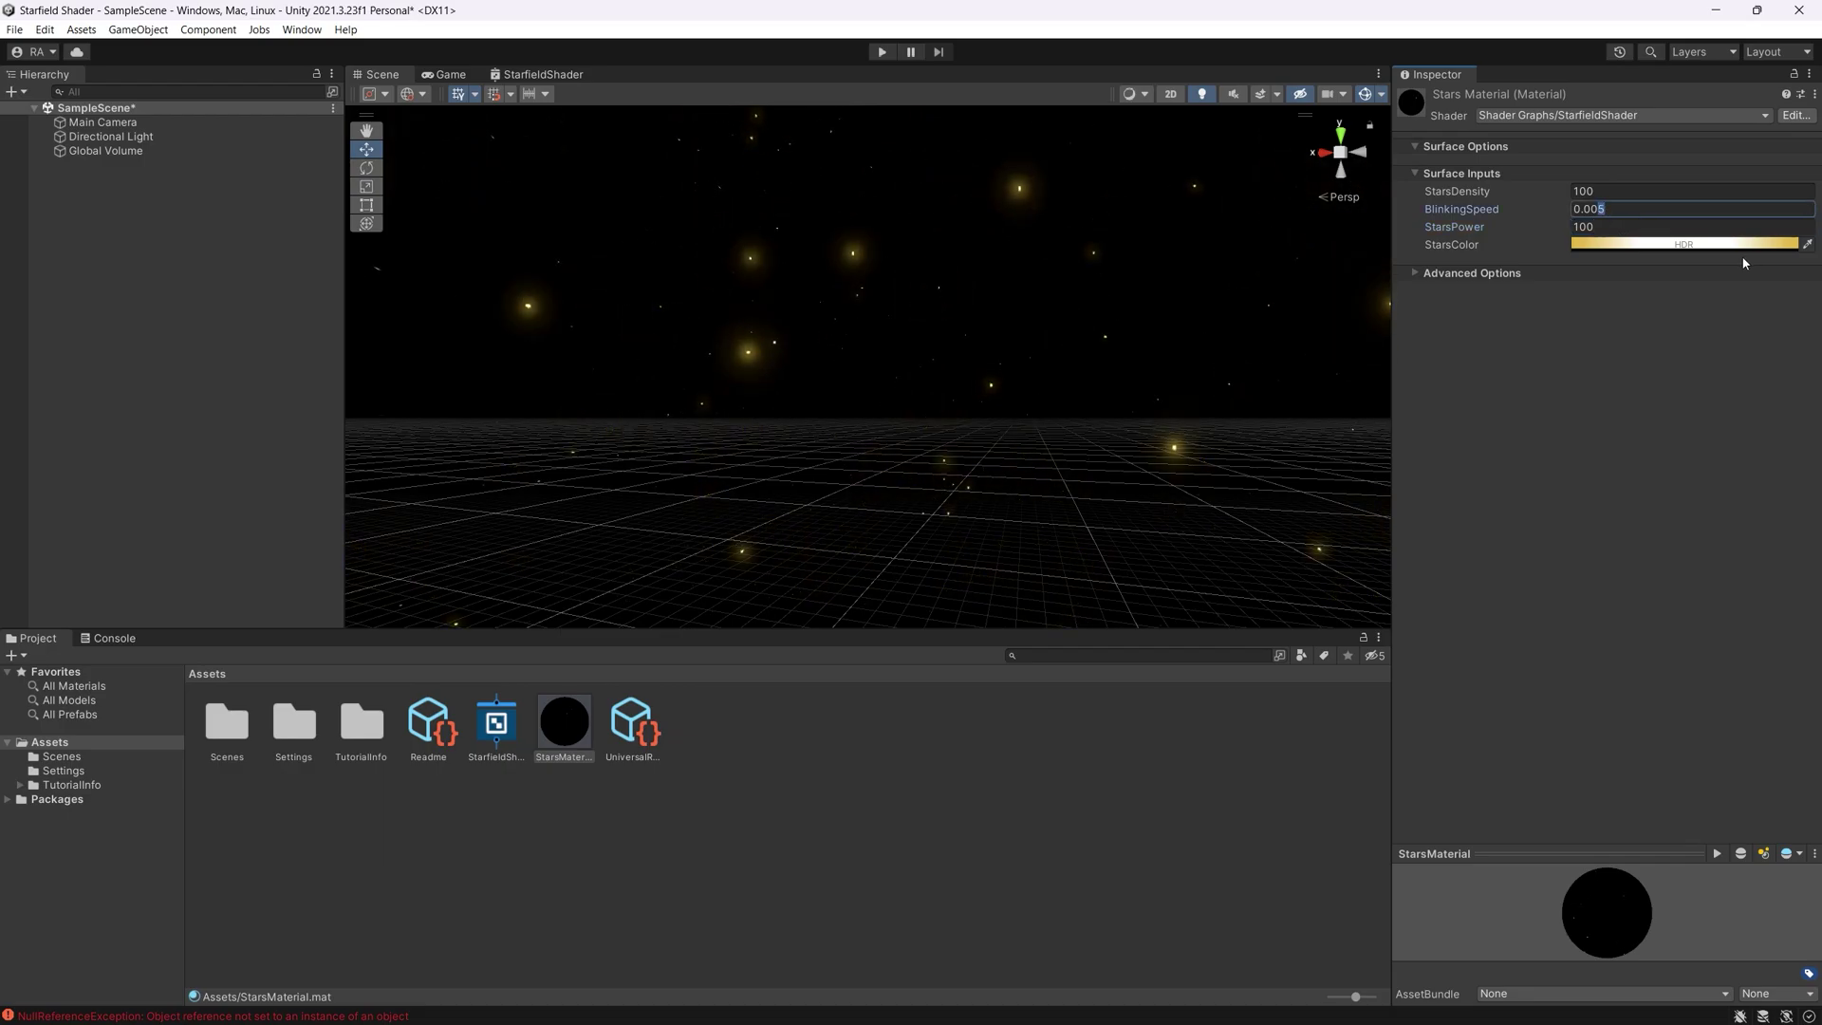
text(2)
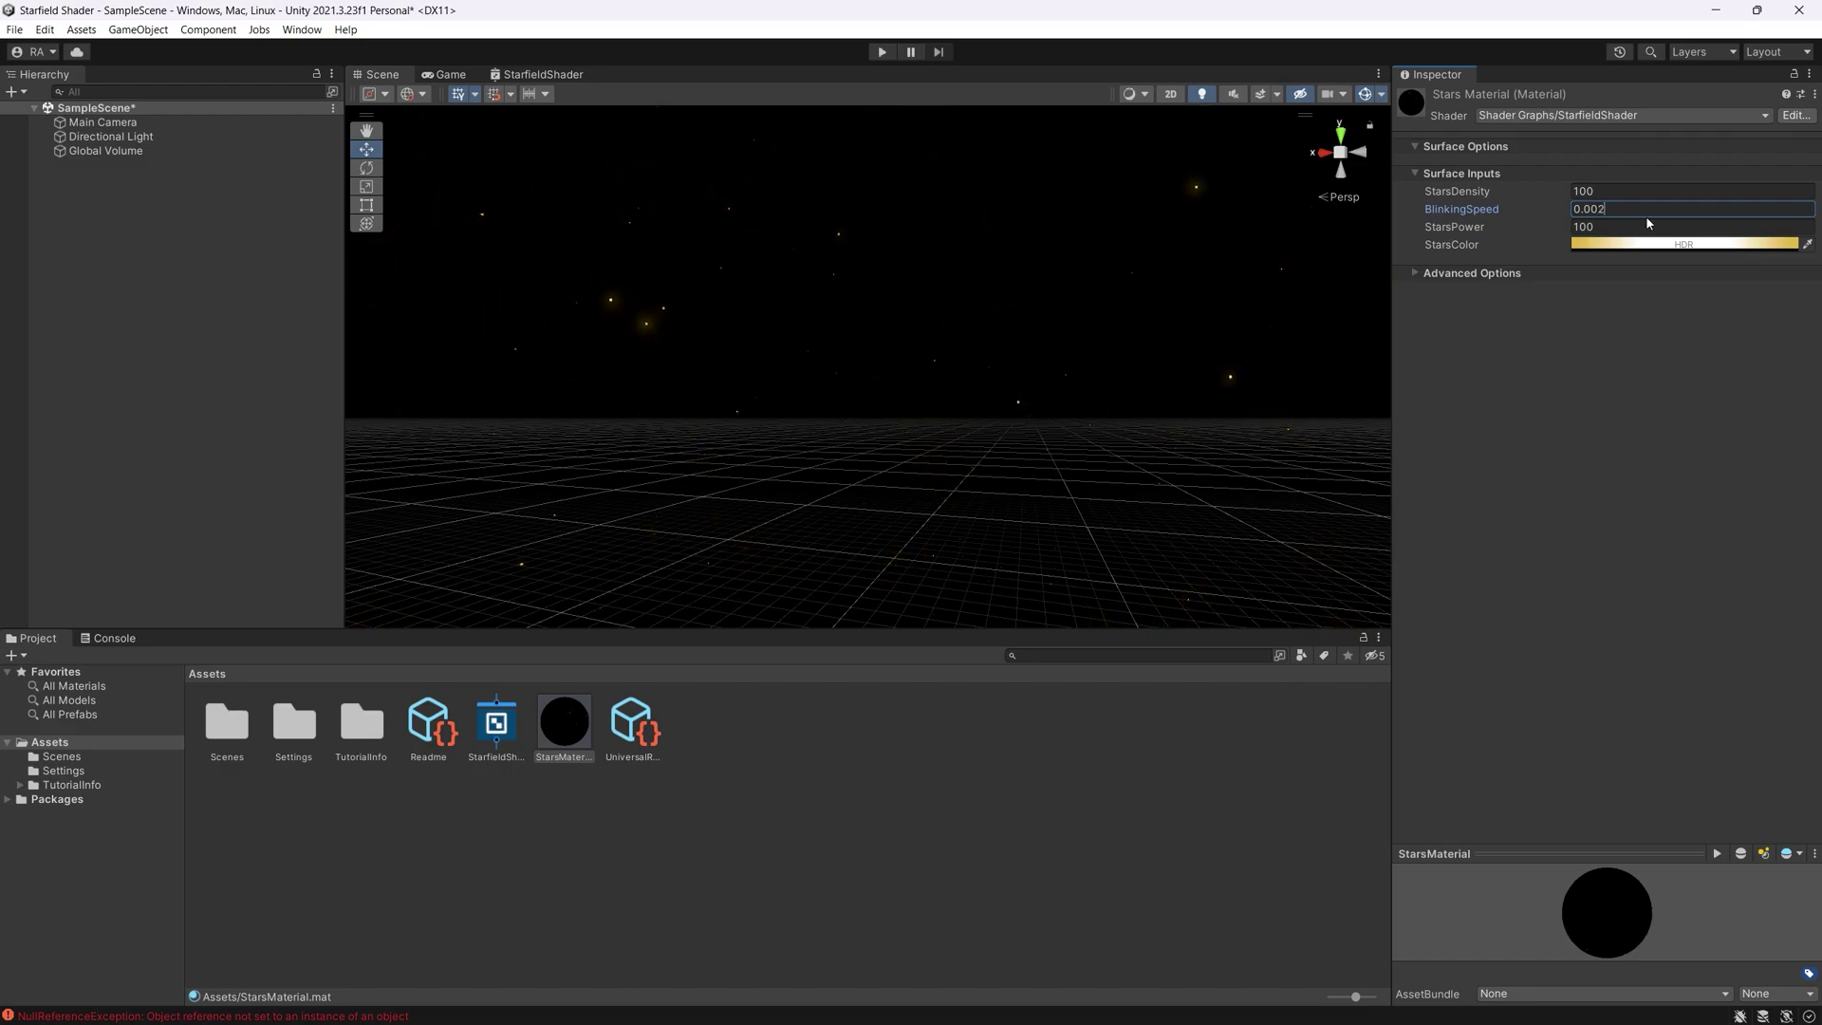
right_drag(894, 330, 936, 317)
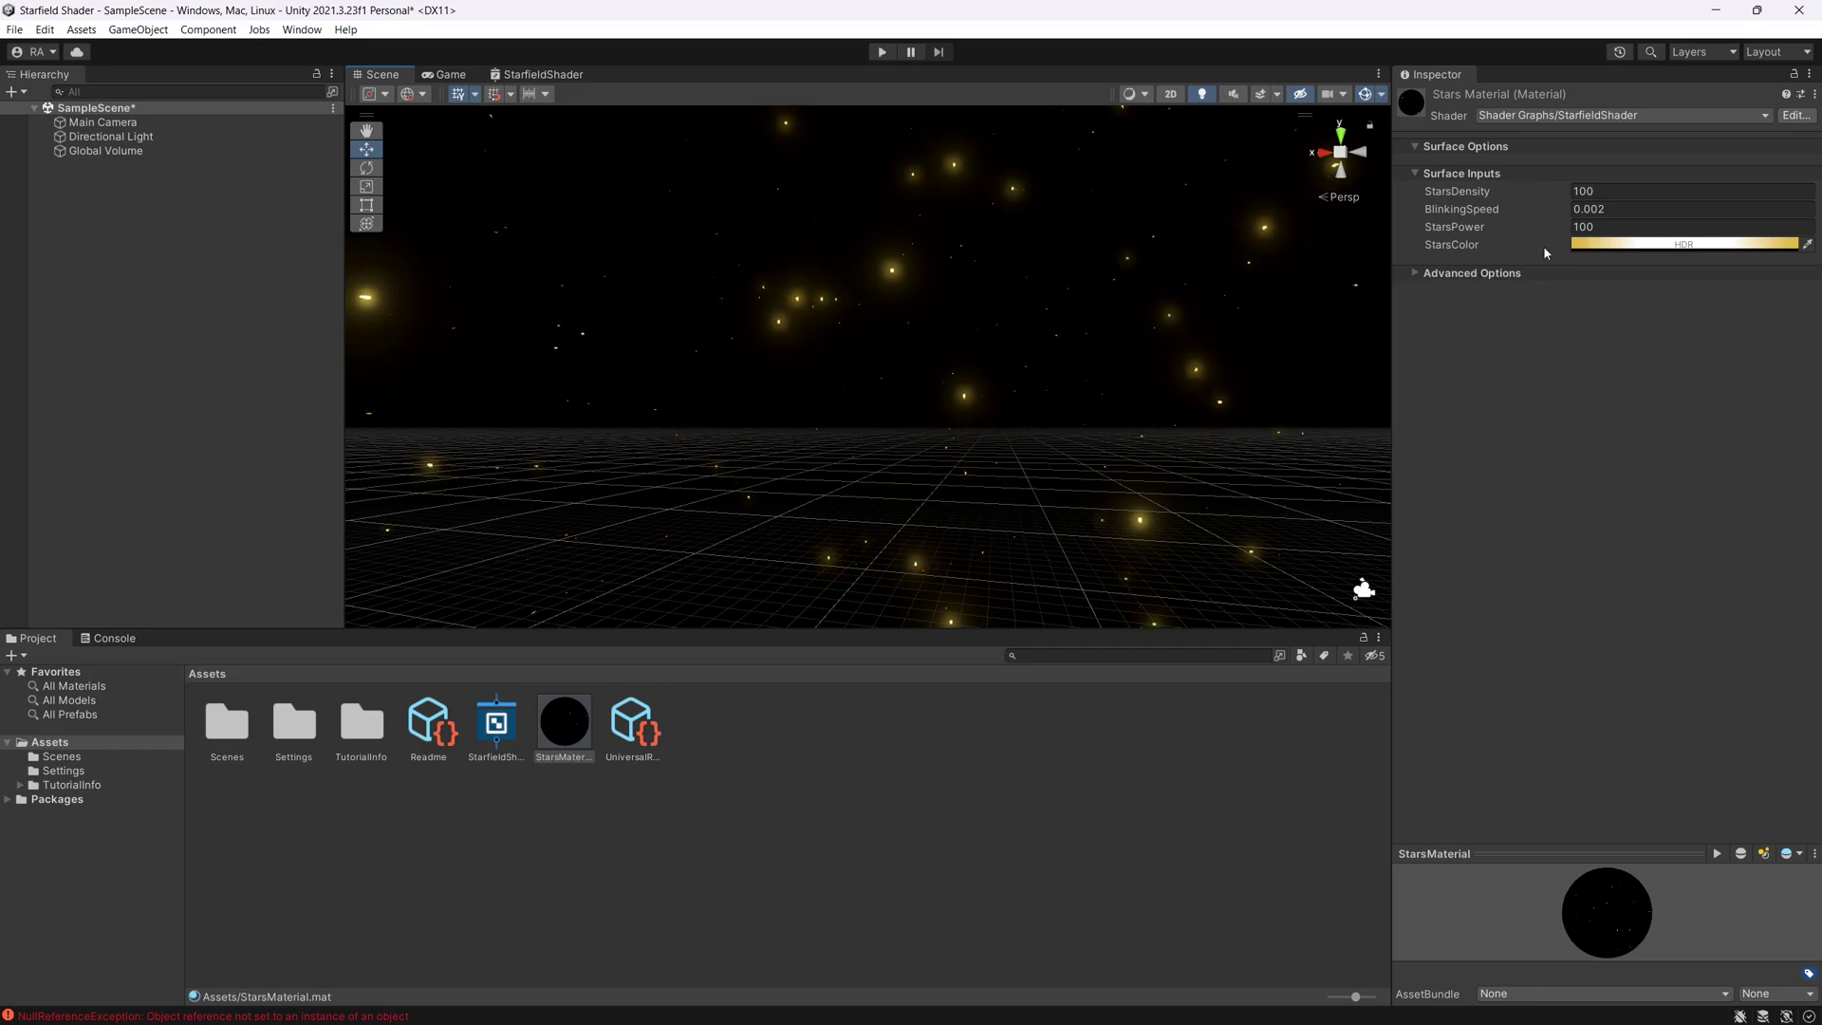
Try lower StarsDensity values on StarsMaterial, including 50 and 5, and return it to 100
drag(1557, 195, 1265, 289)
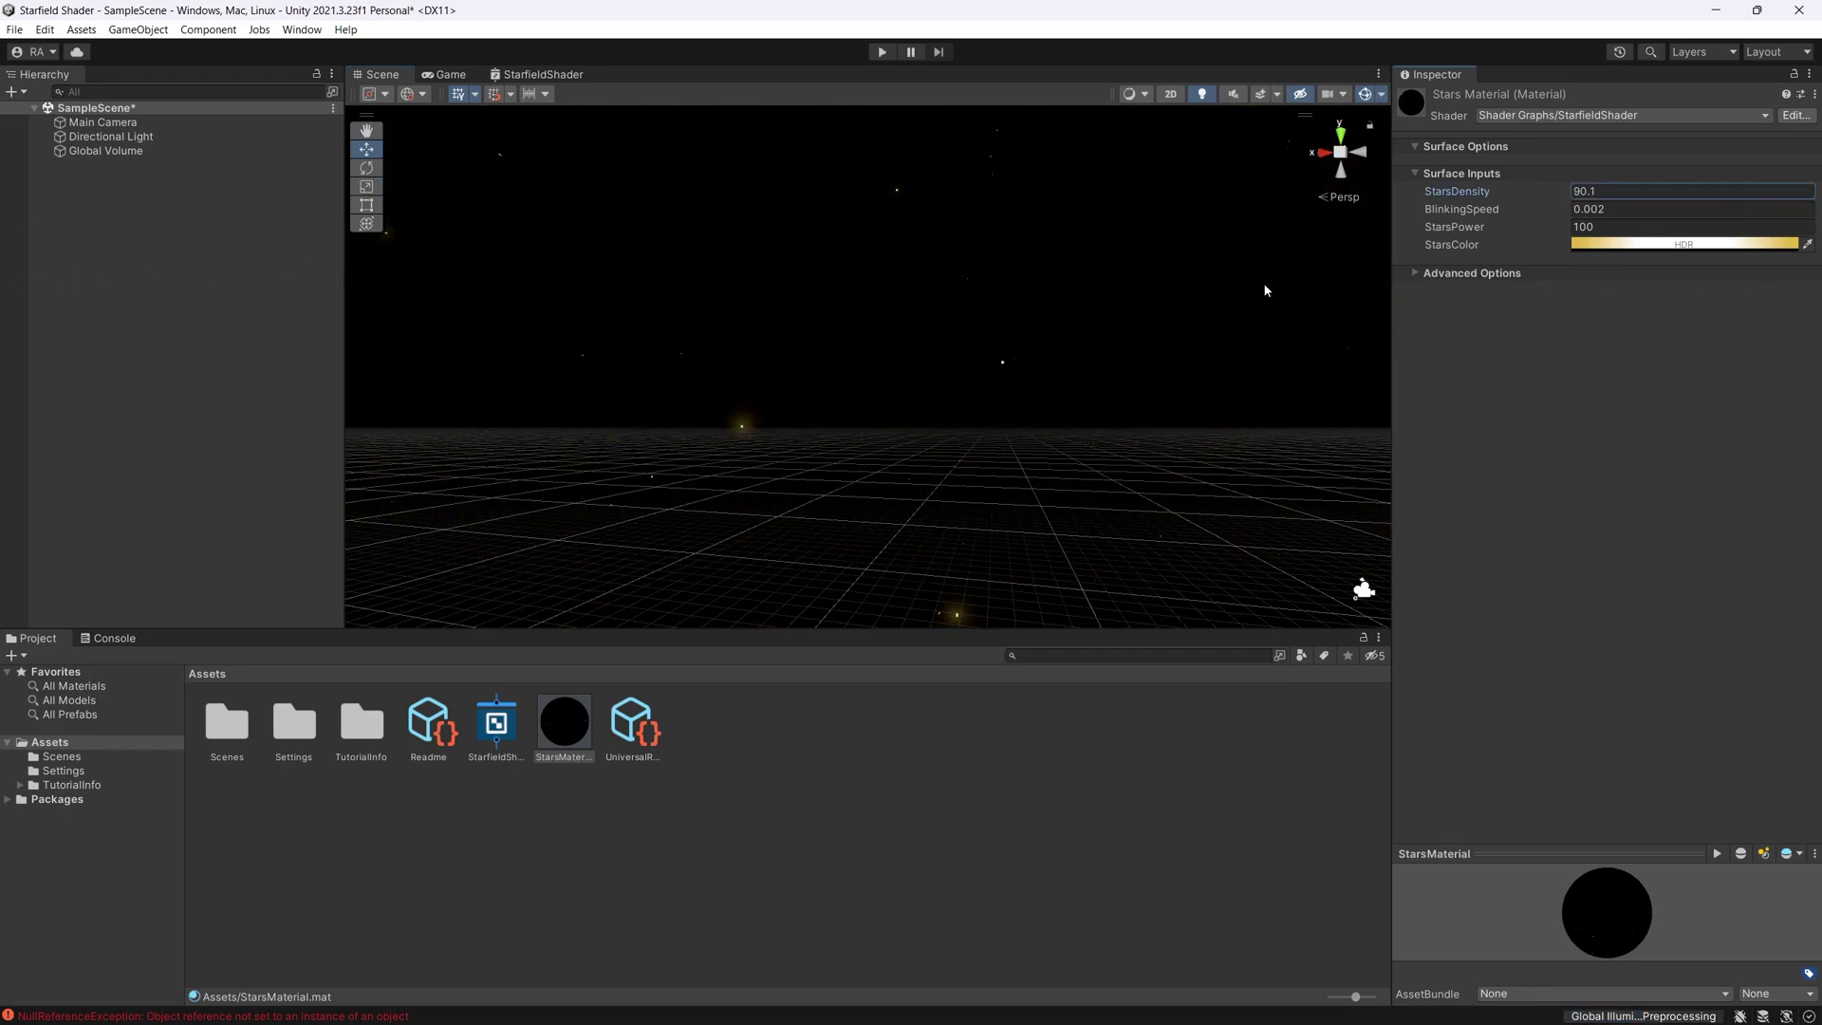
click(1655, 190)
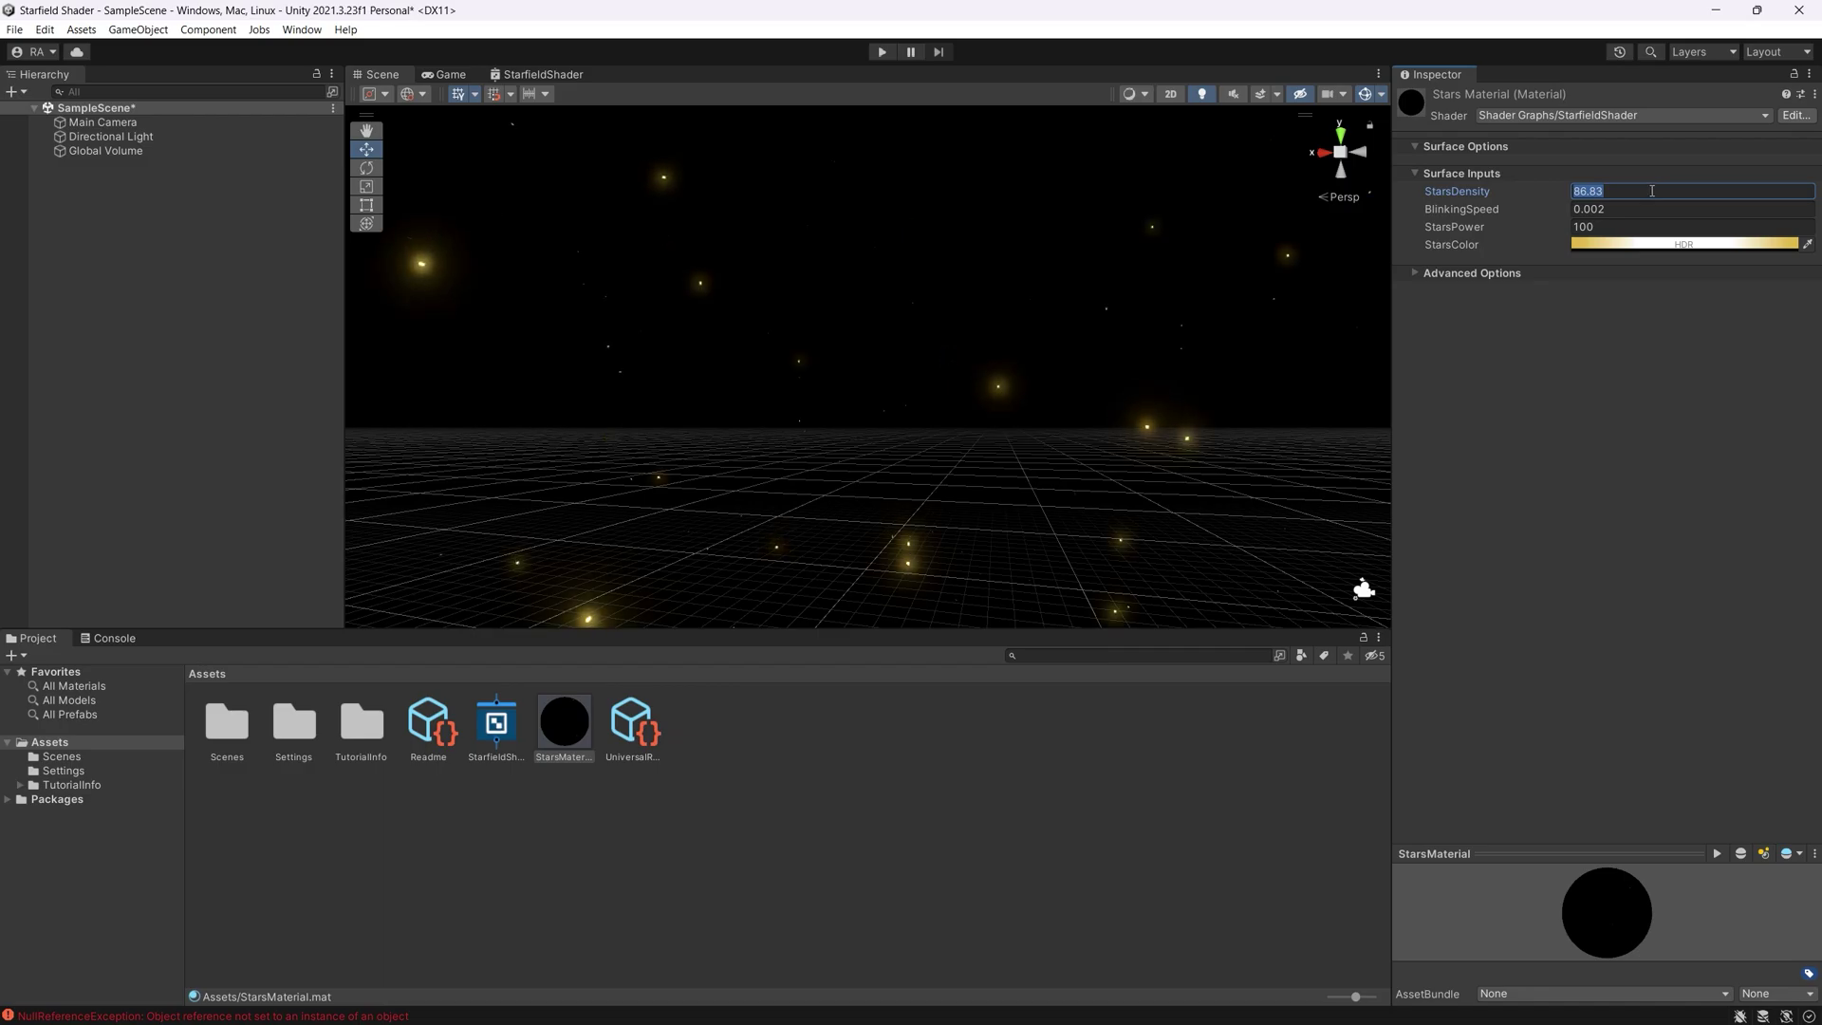
text(50)
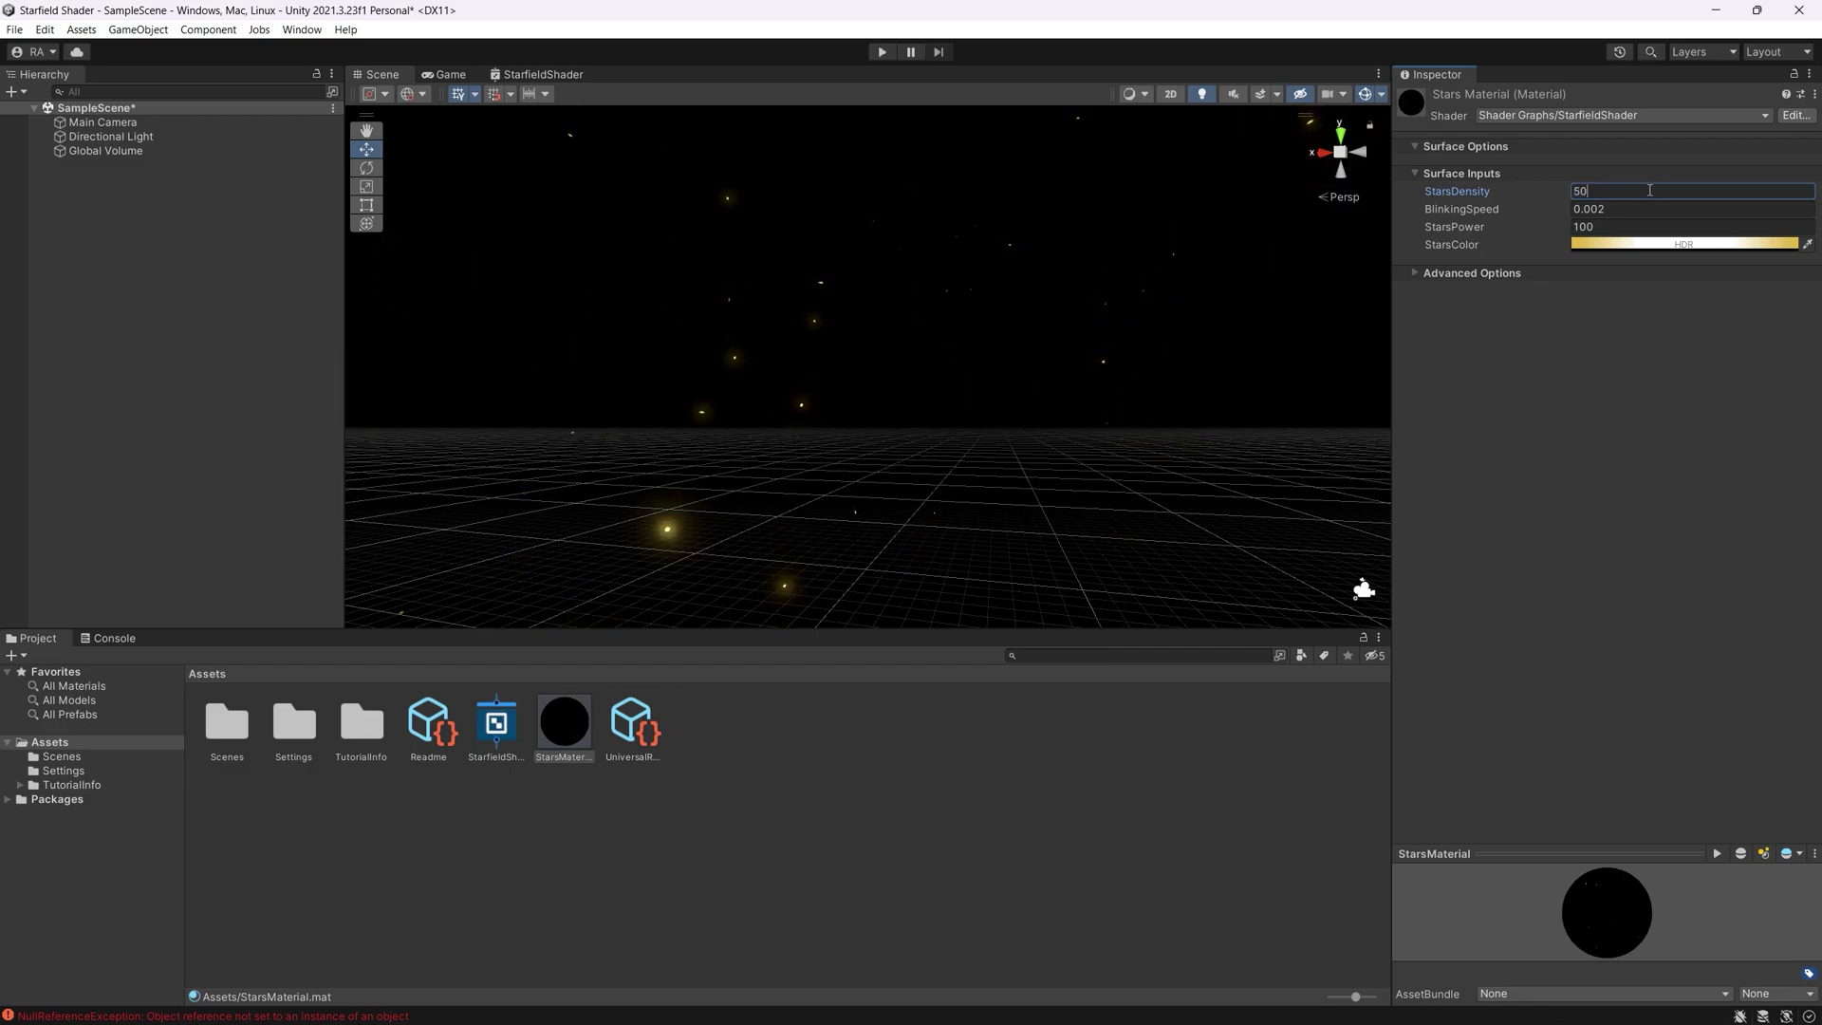
key(Return)
text(5)
right_drag(811, 331, 1090, 322)
click(1602, 193)
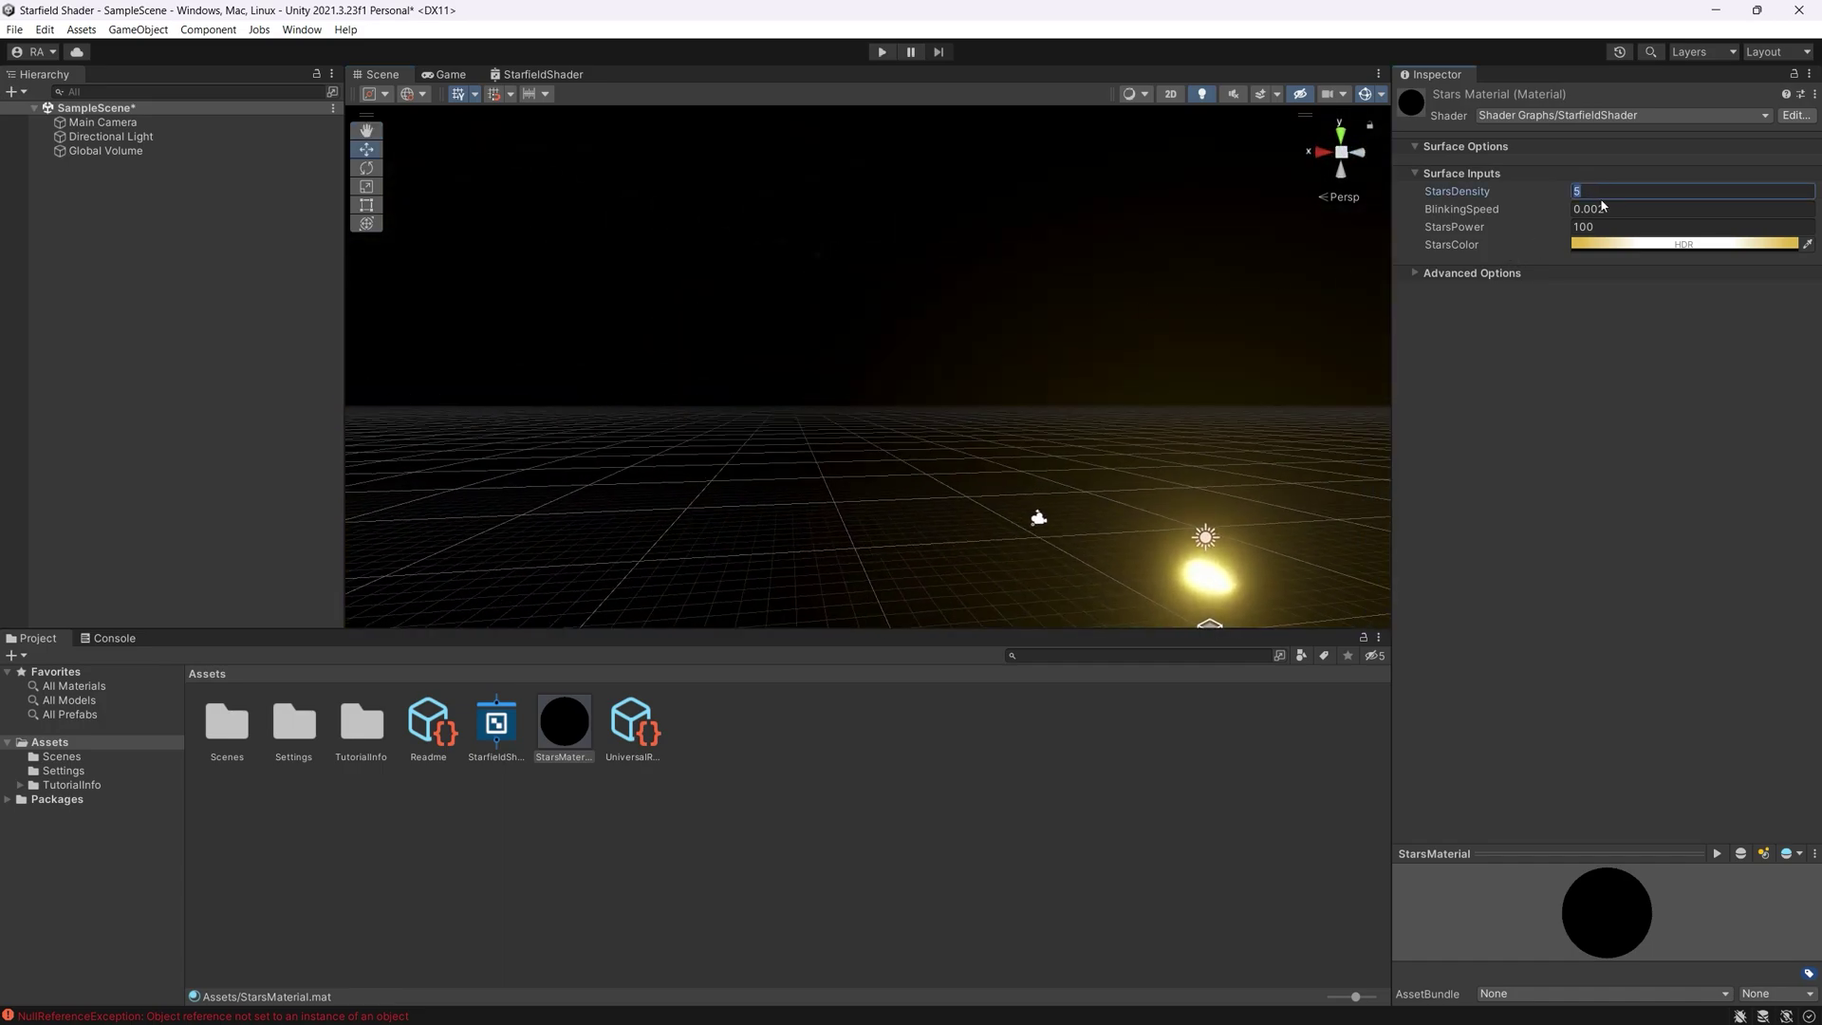
text(100)
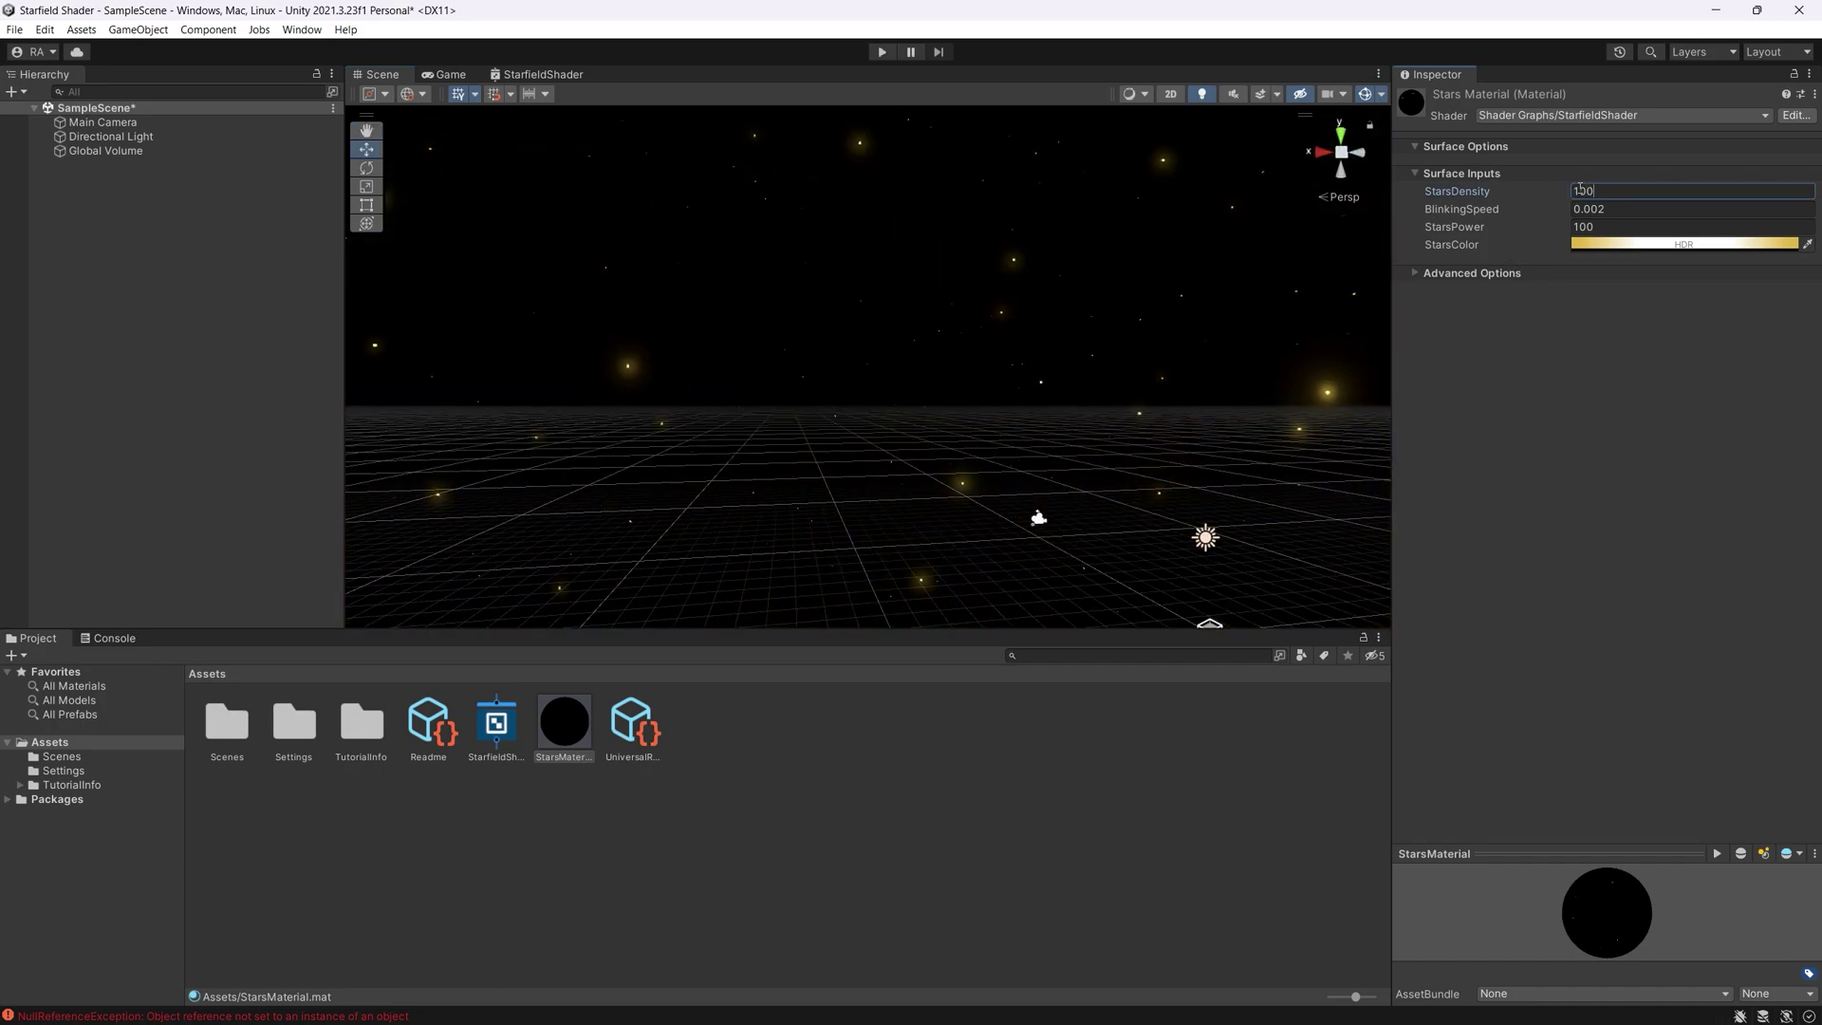
Show the Game view and add a Free Camera component to the Main Camera
click(449, 75)
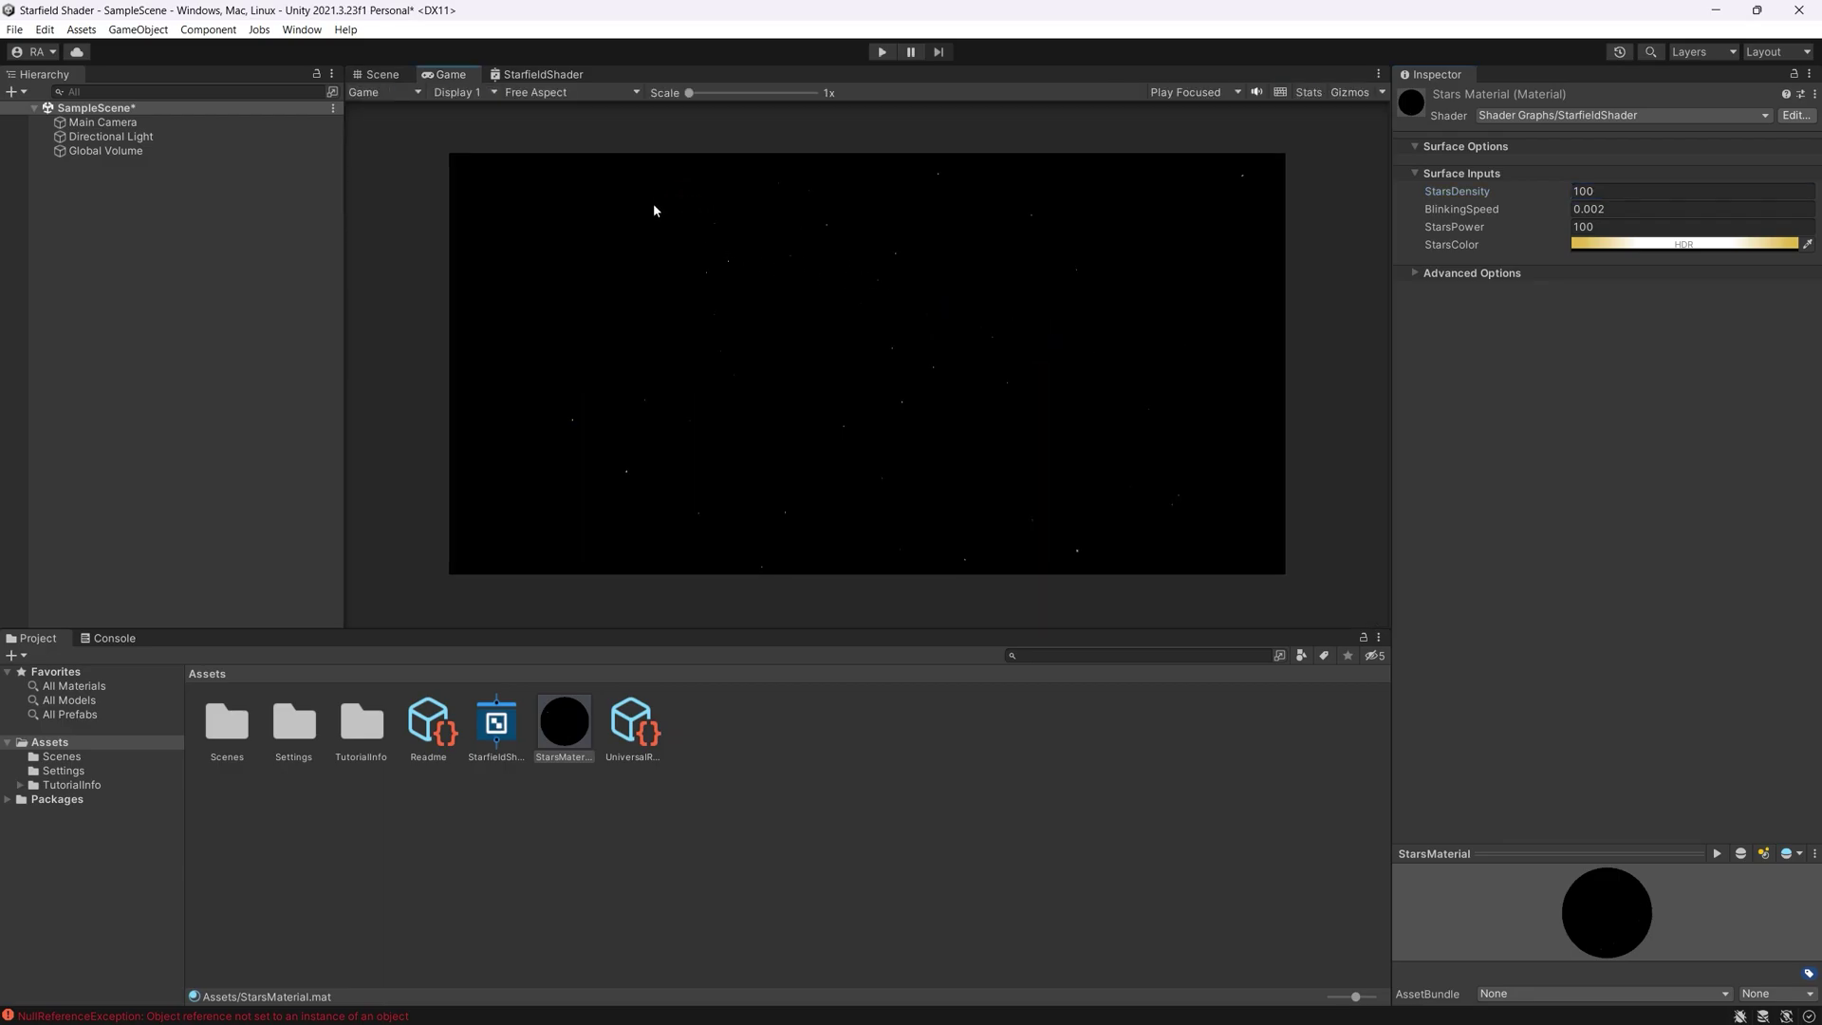
click(123, 187)
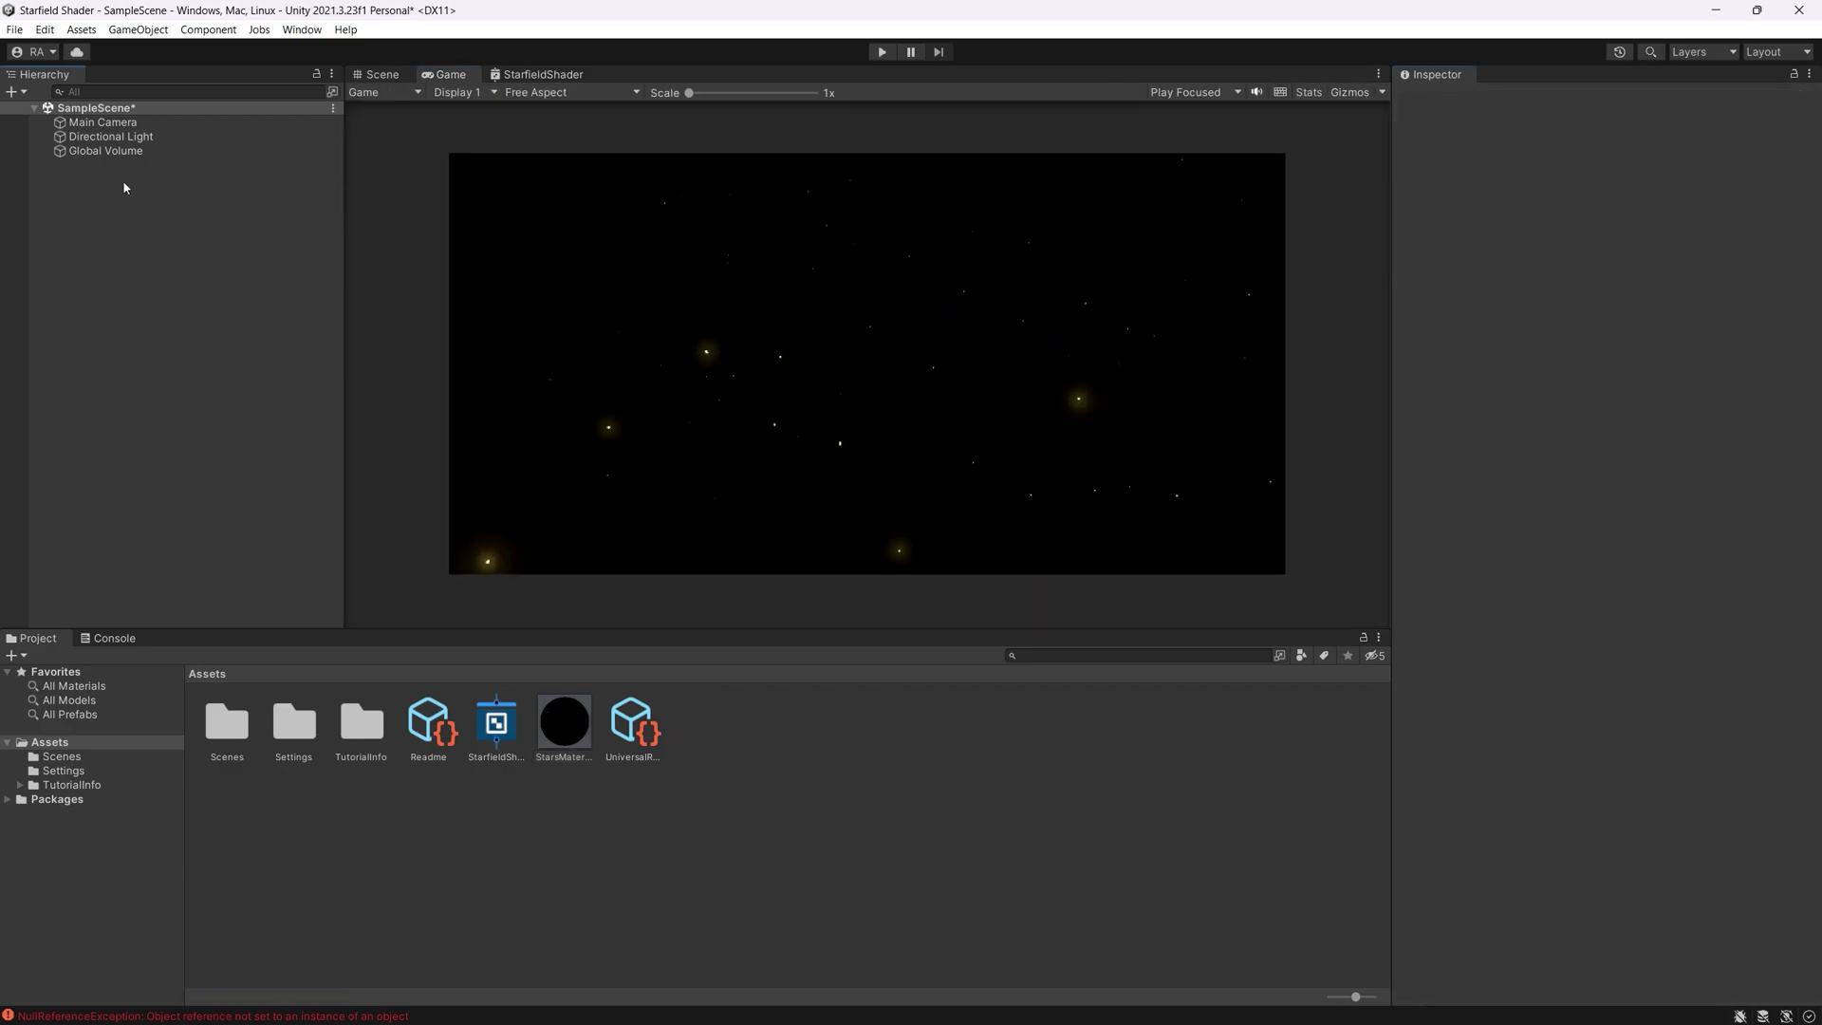
click(102, 122)
click(1610, 911)
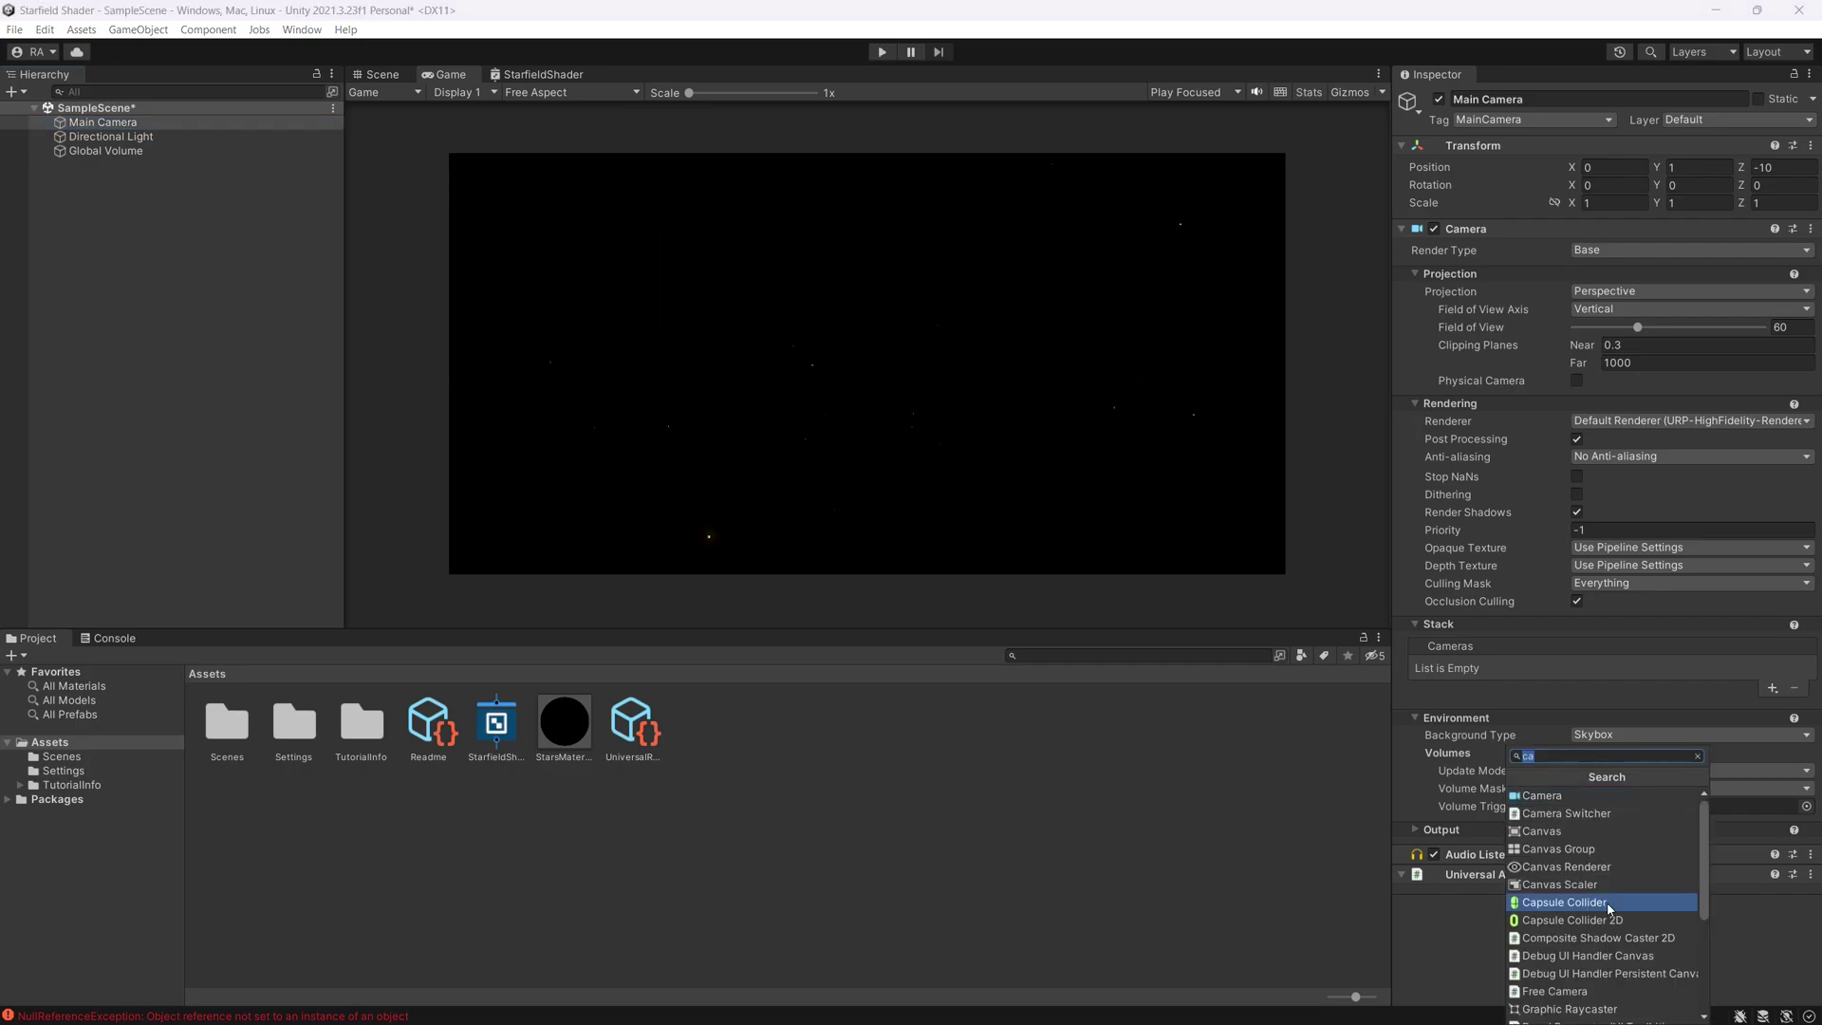
text(fl)
key(BackSpace)
key(BackSpace)
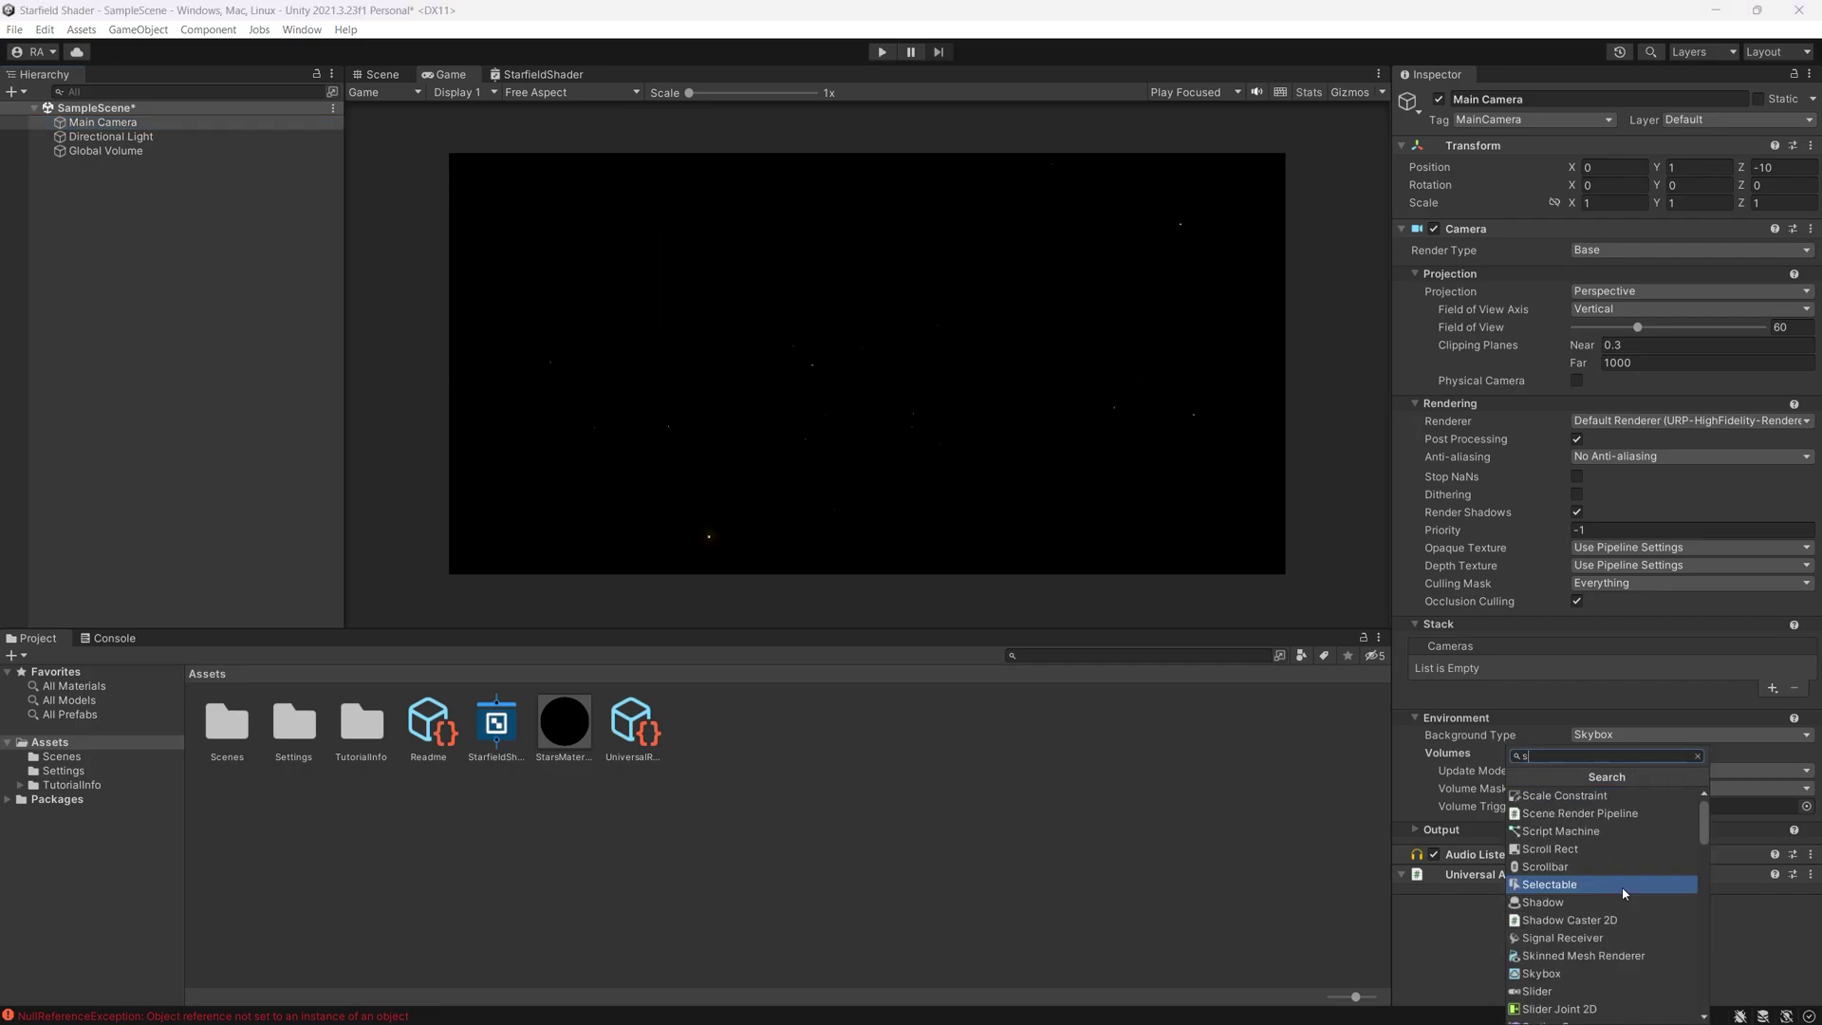
text(cam)
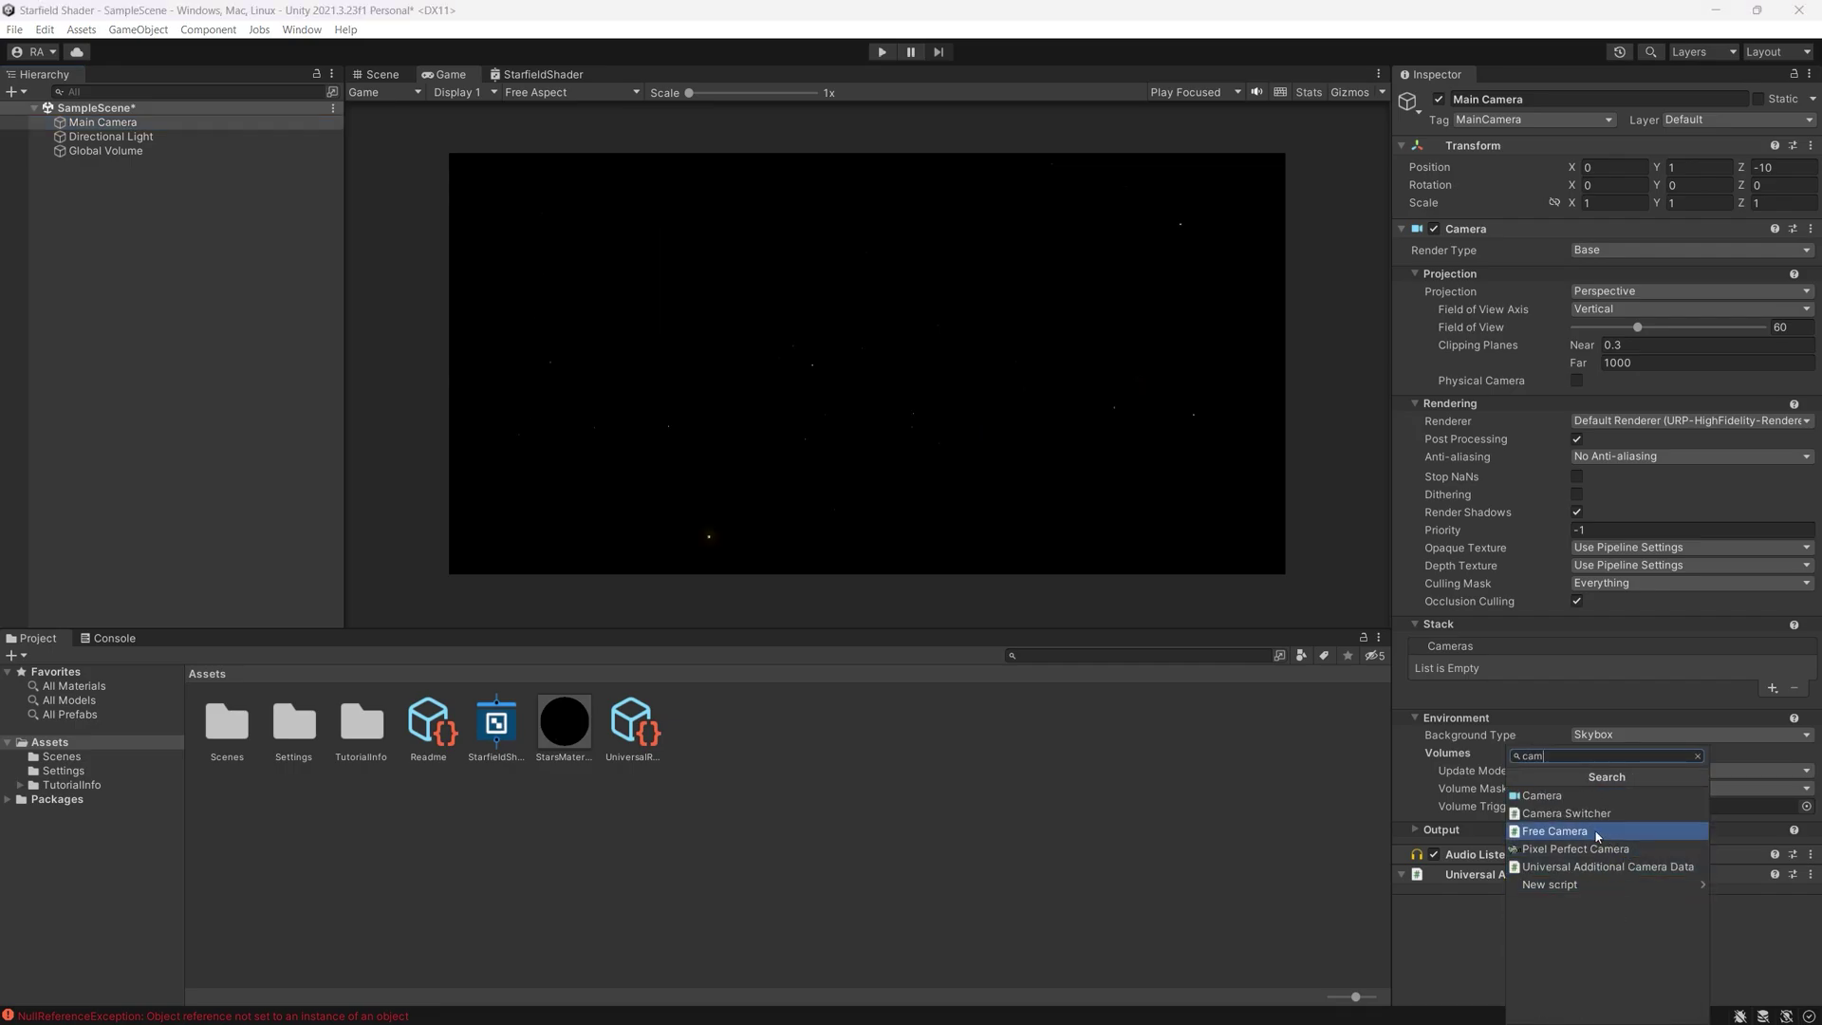
click(1554, 831)
Run the scene in Play mode to examine the blinking starfield in the maximized Game view, and exit Play mode
click(881, 53)
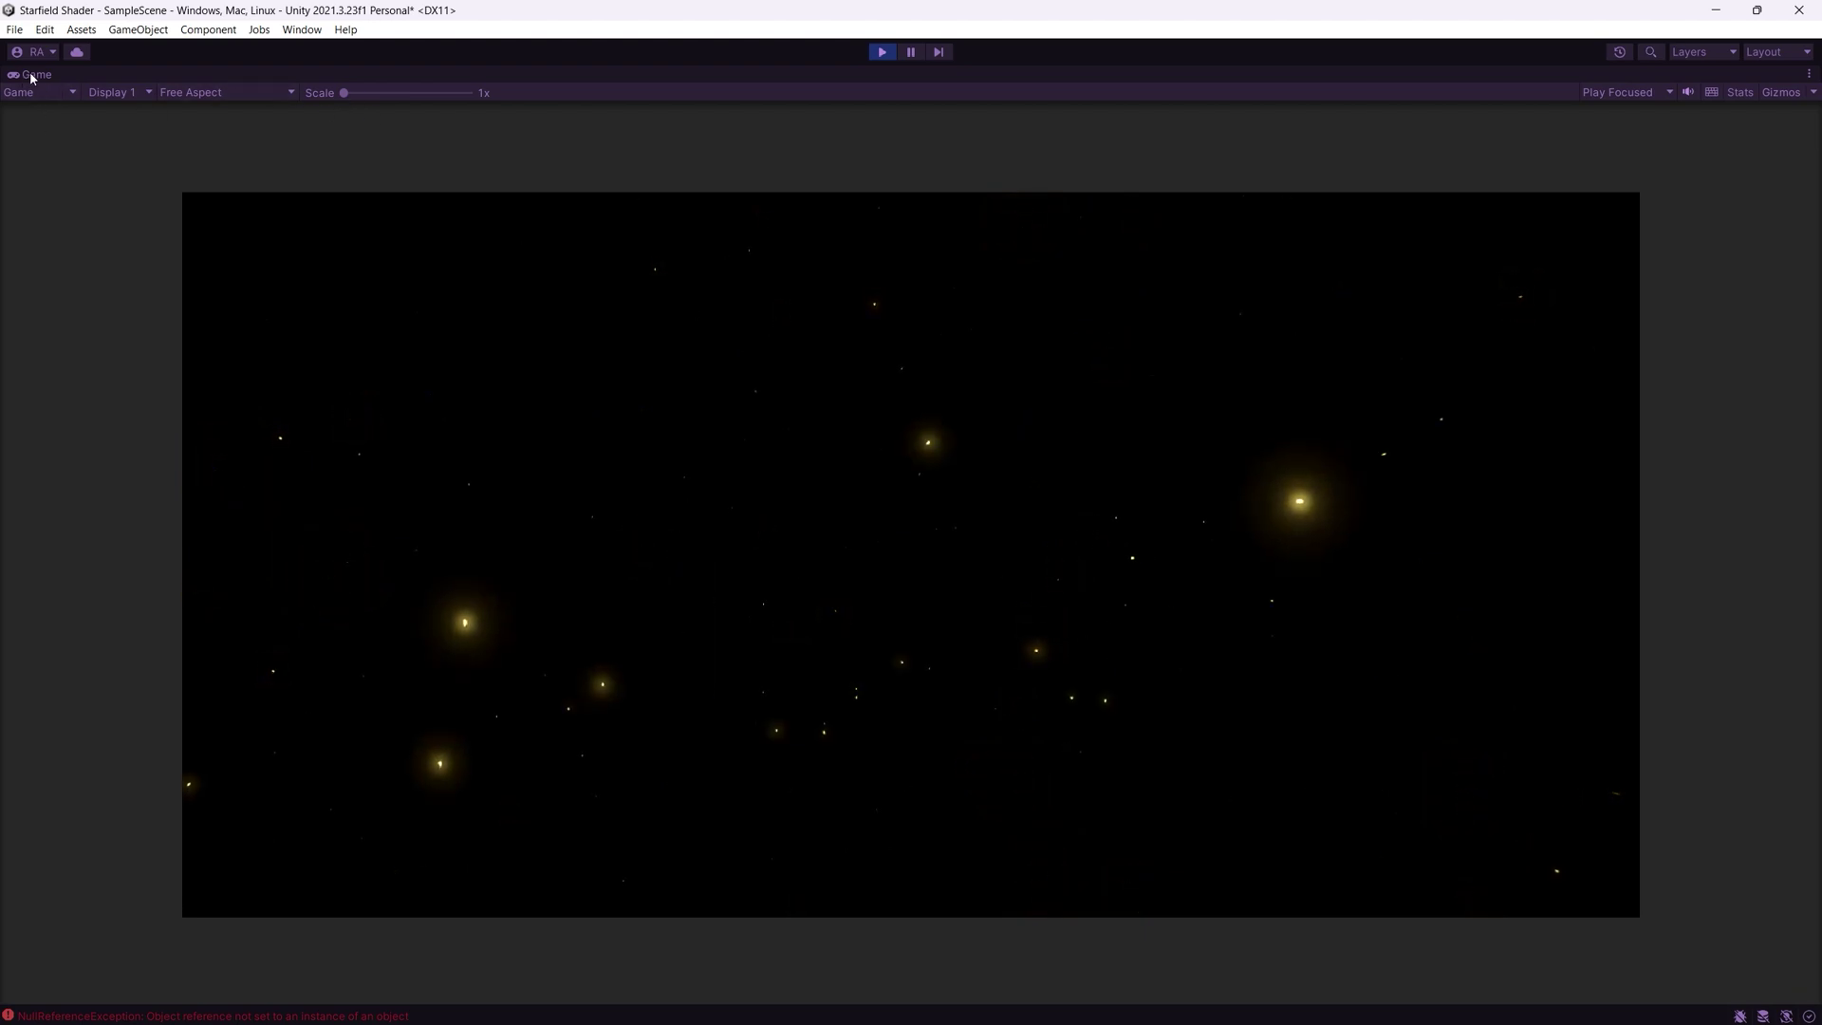
key(shift+space)
key(ctrl+p)
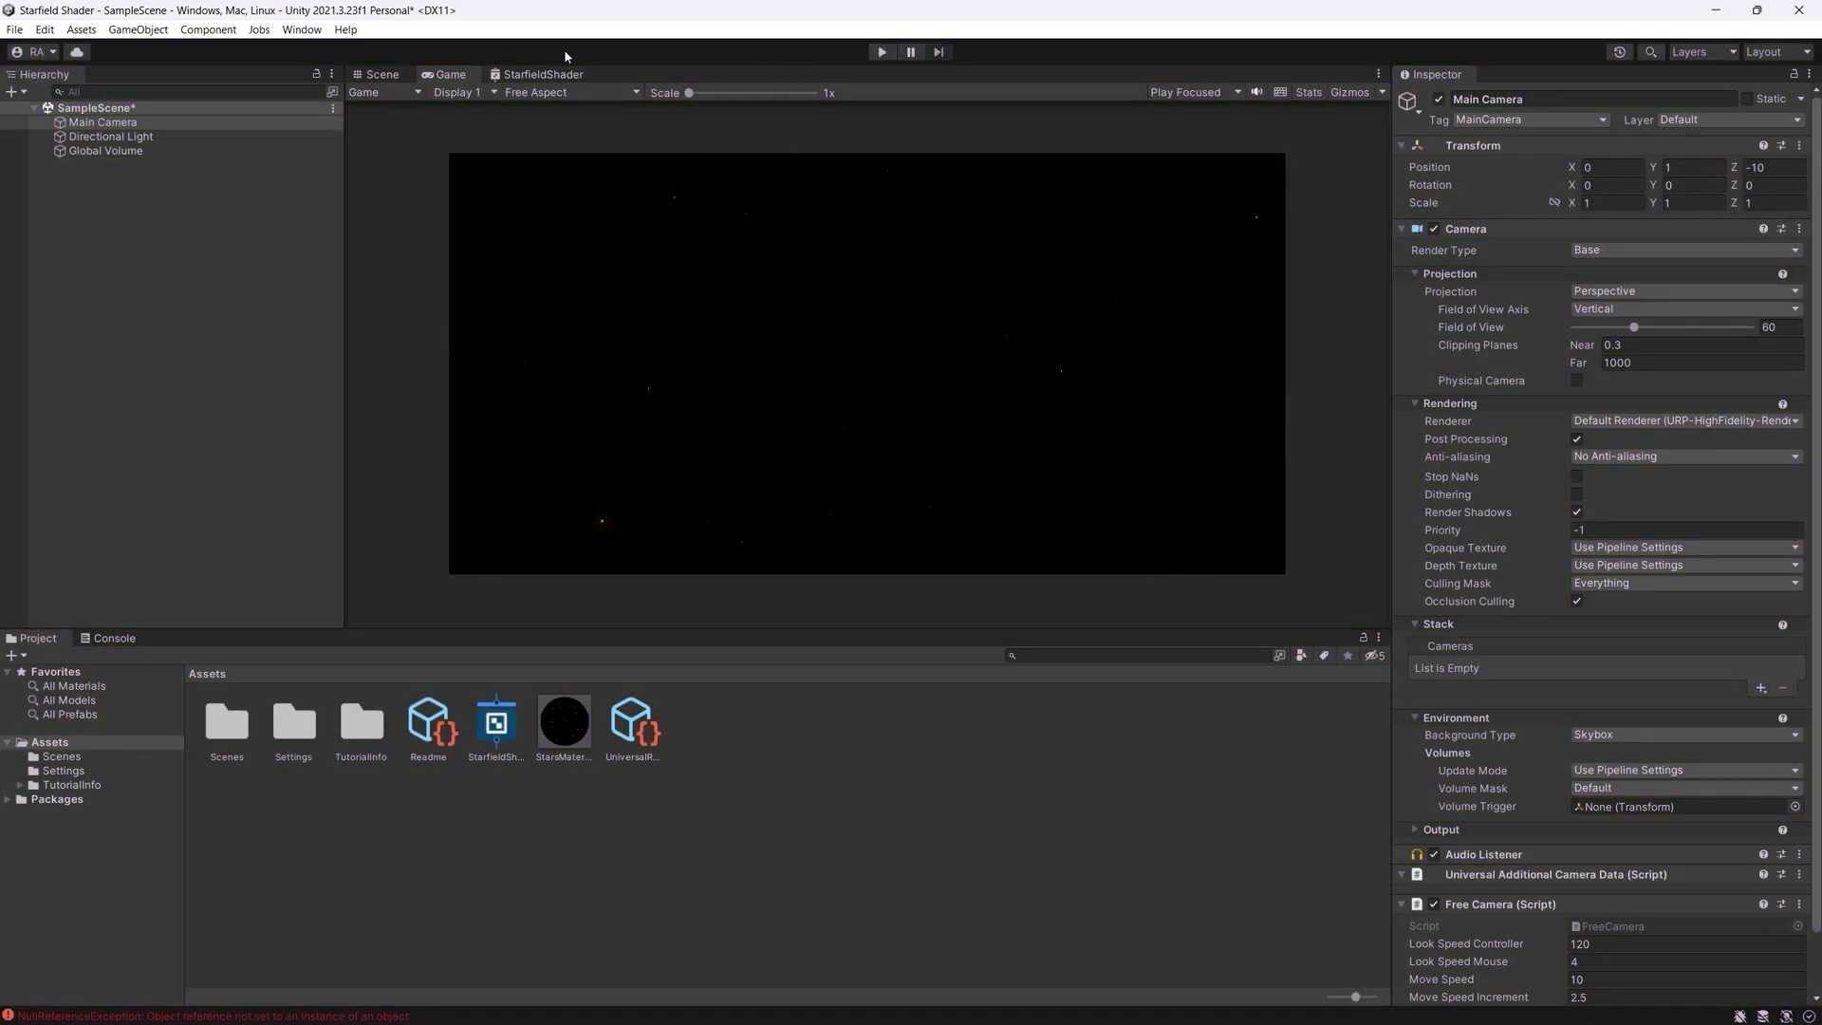
Maximize the StarfieldShader graph and reposition the StarsColor node near the color Multiply node
double_click(543, 74)
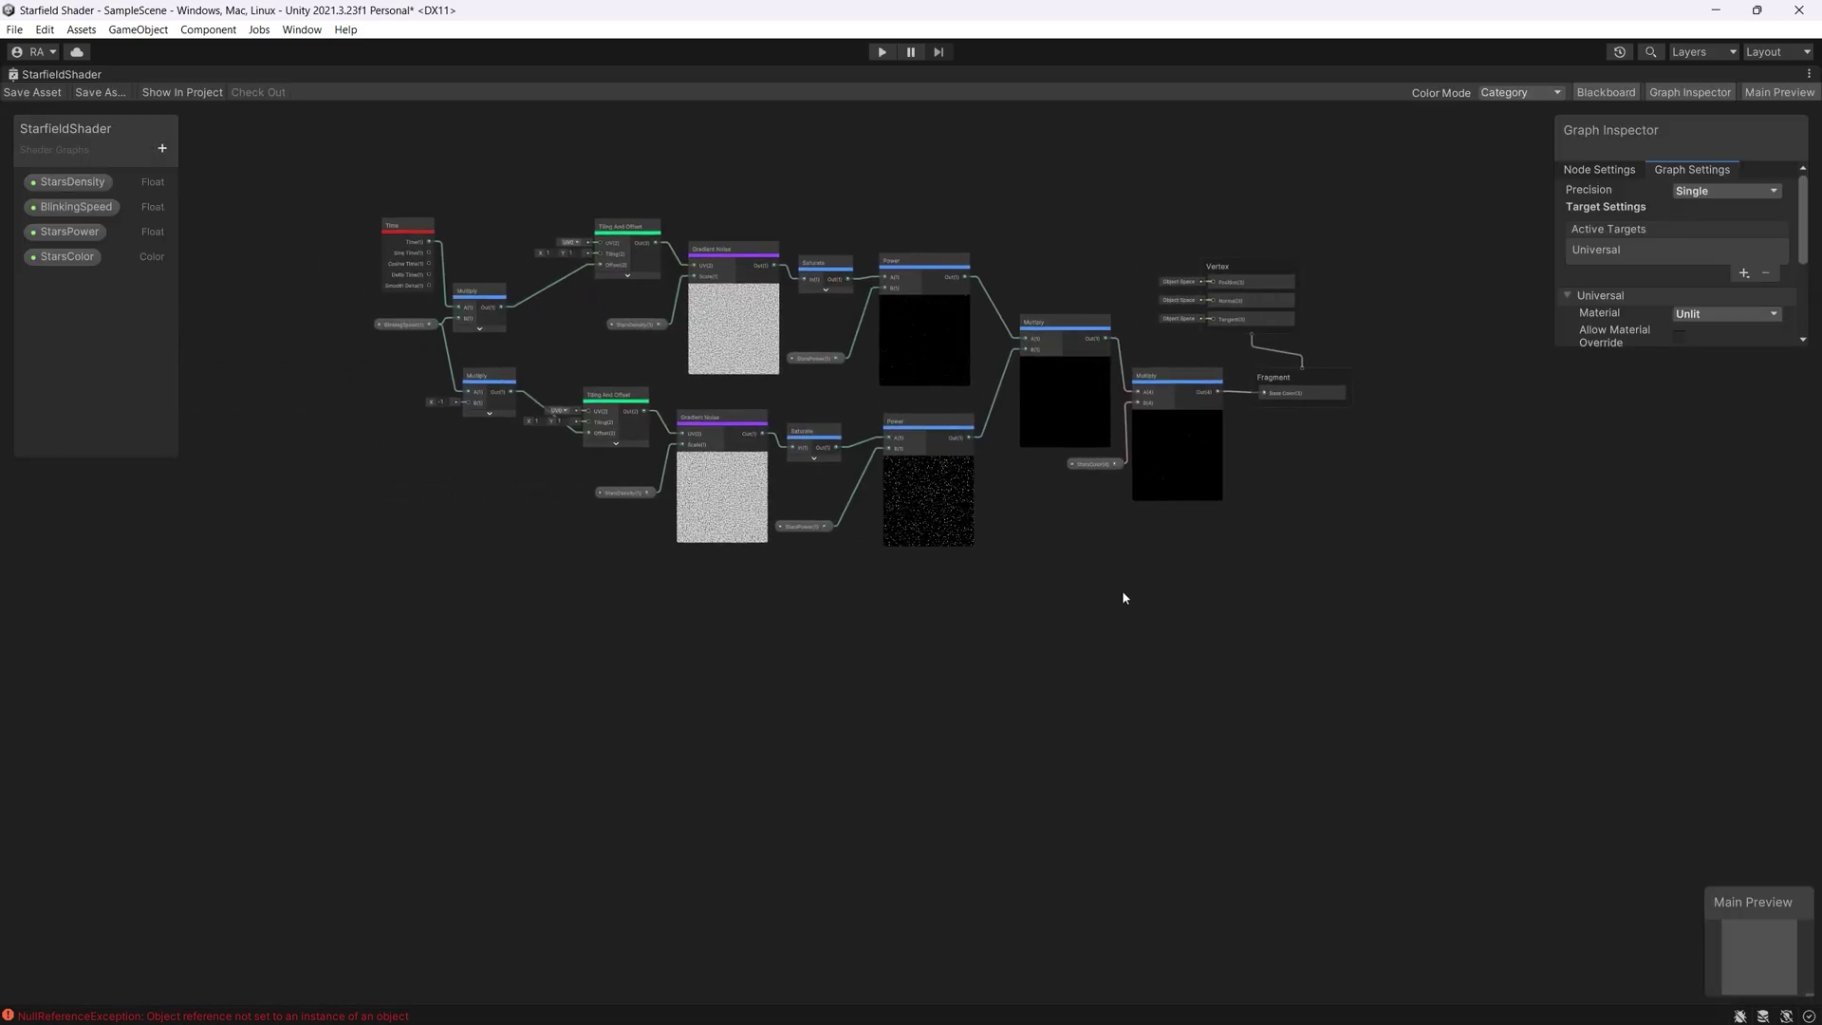
scroll(1091, 601, up, 5)
drag(1096, 338, 1040, 366)
middle_drag(1048, 497, 1071, 557)
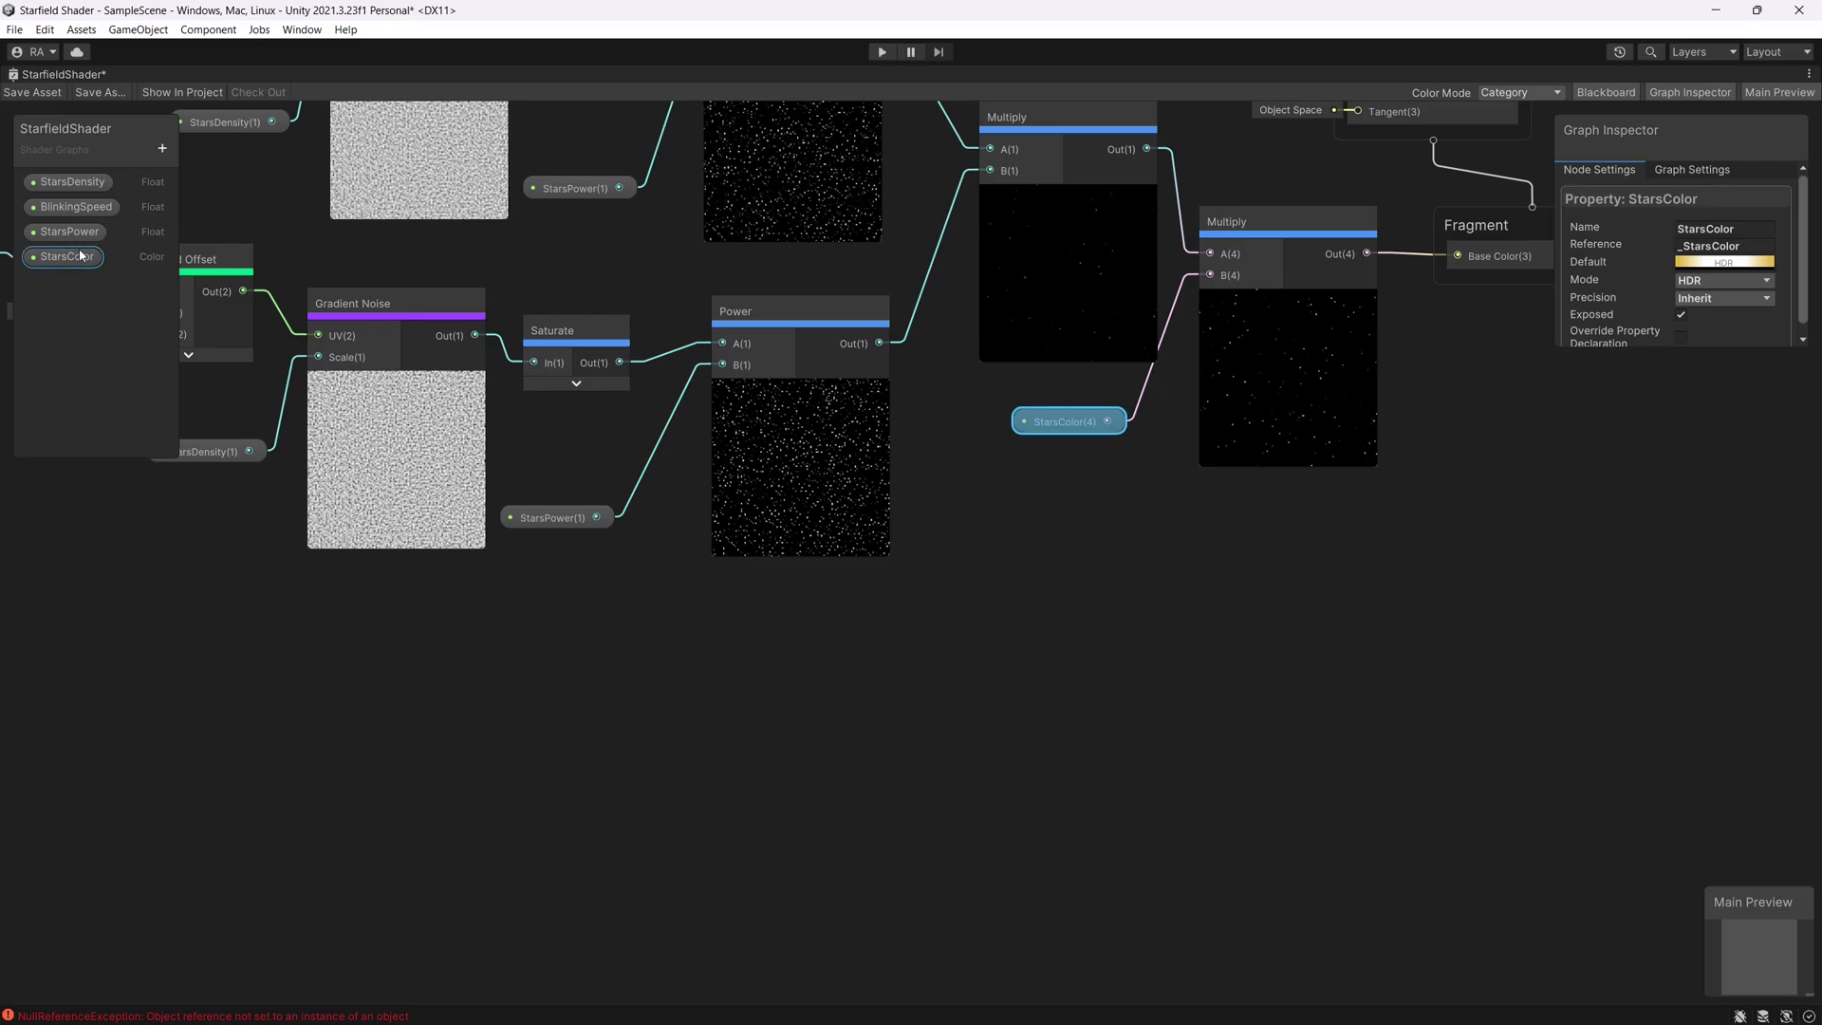
Rename the StarsColor property as StarsColor1
text(Sta)
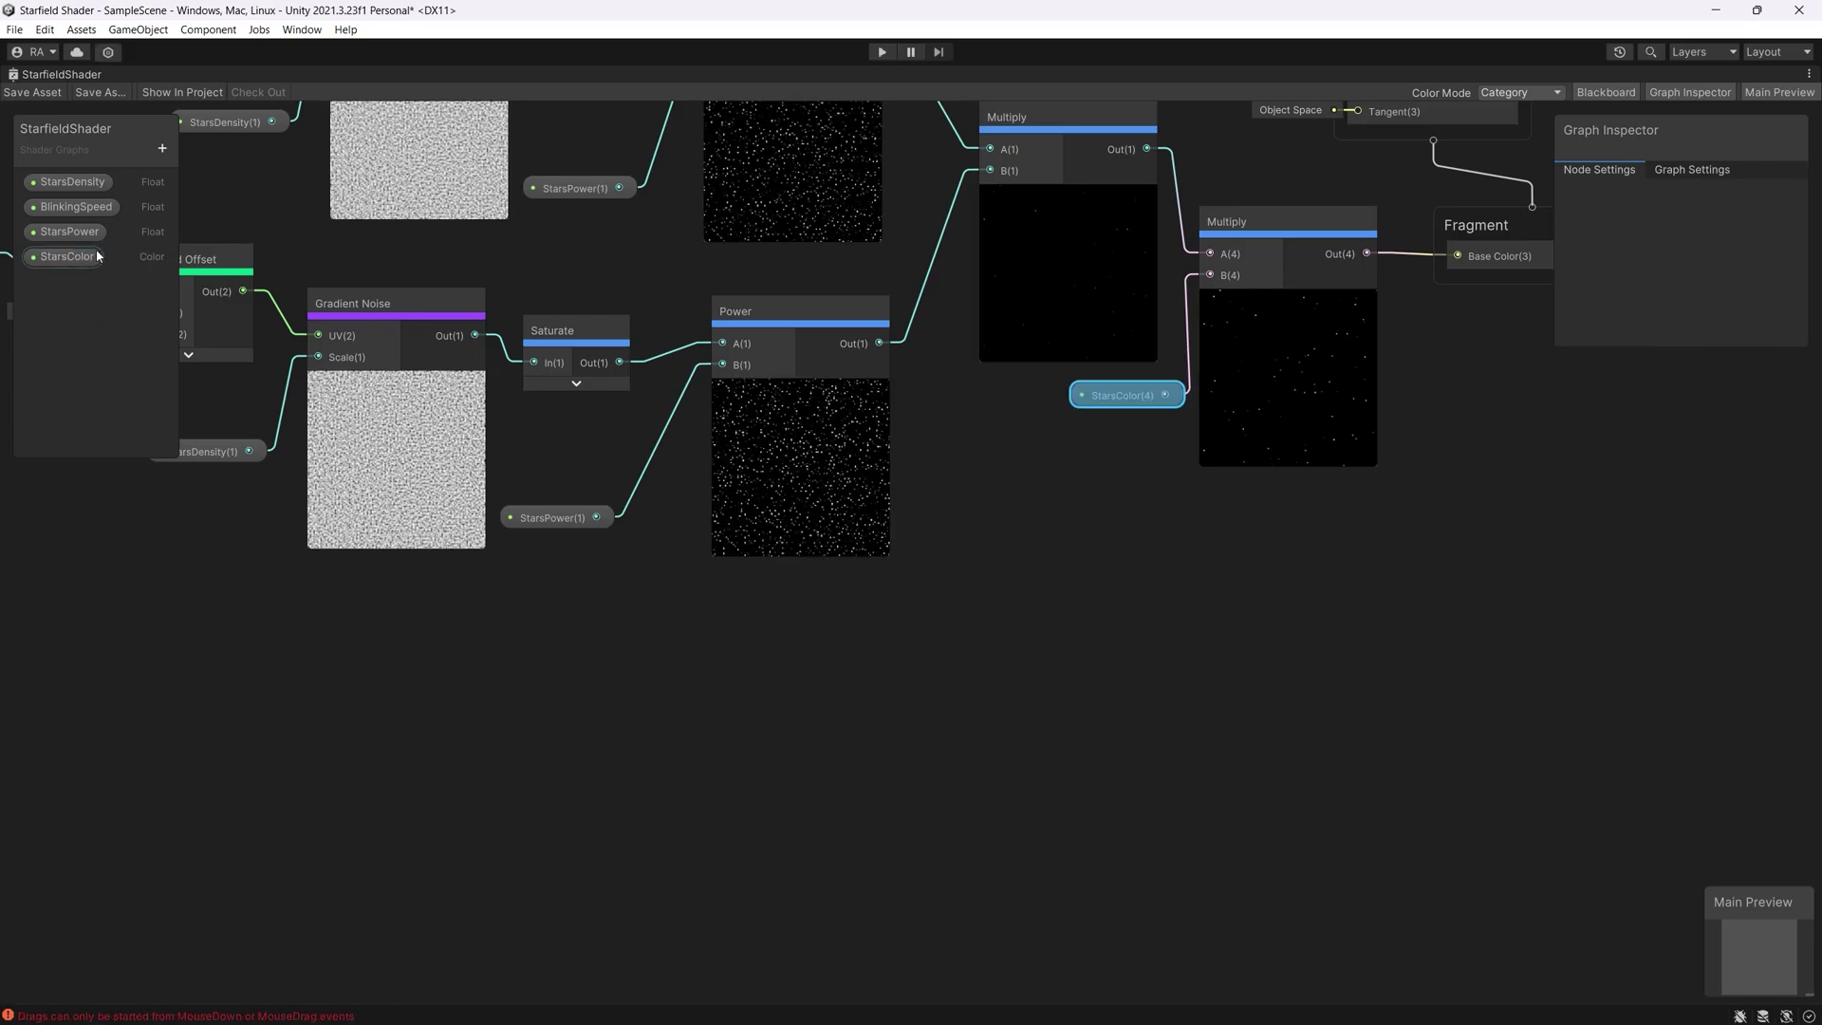
text(rsCol)
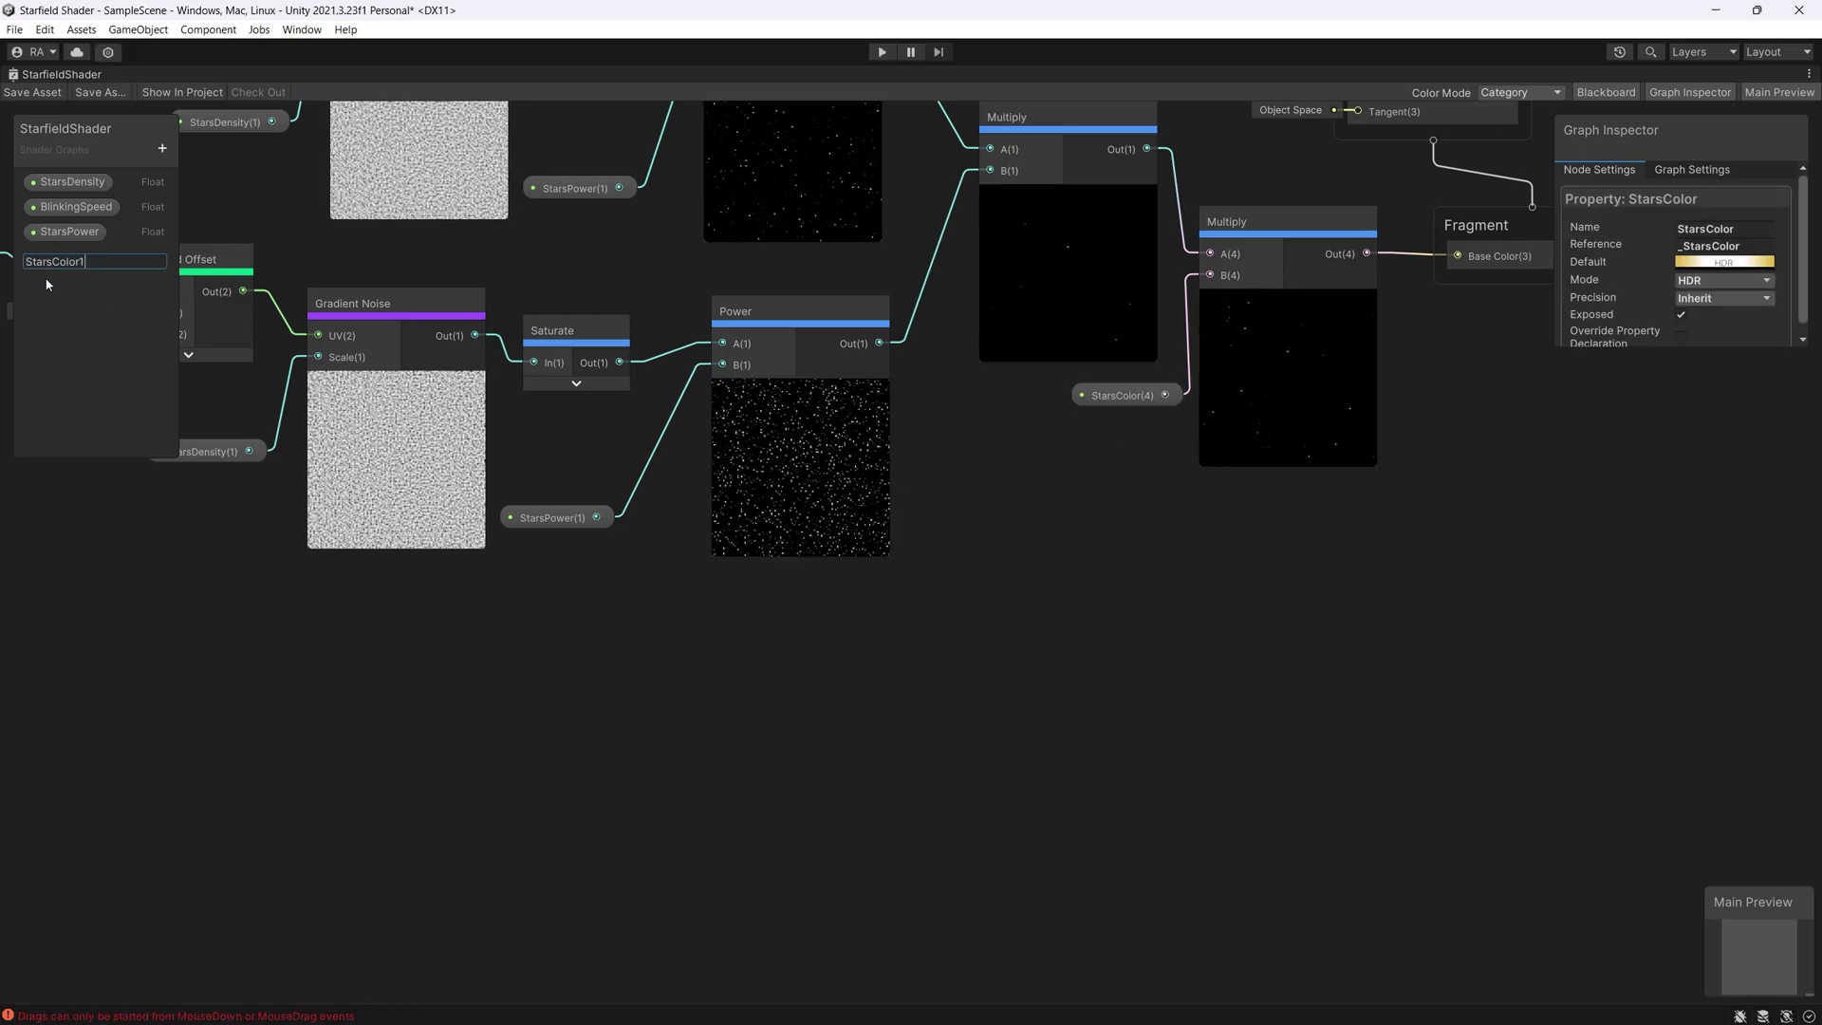
text(or1)
key(Return)
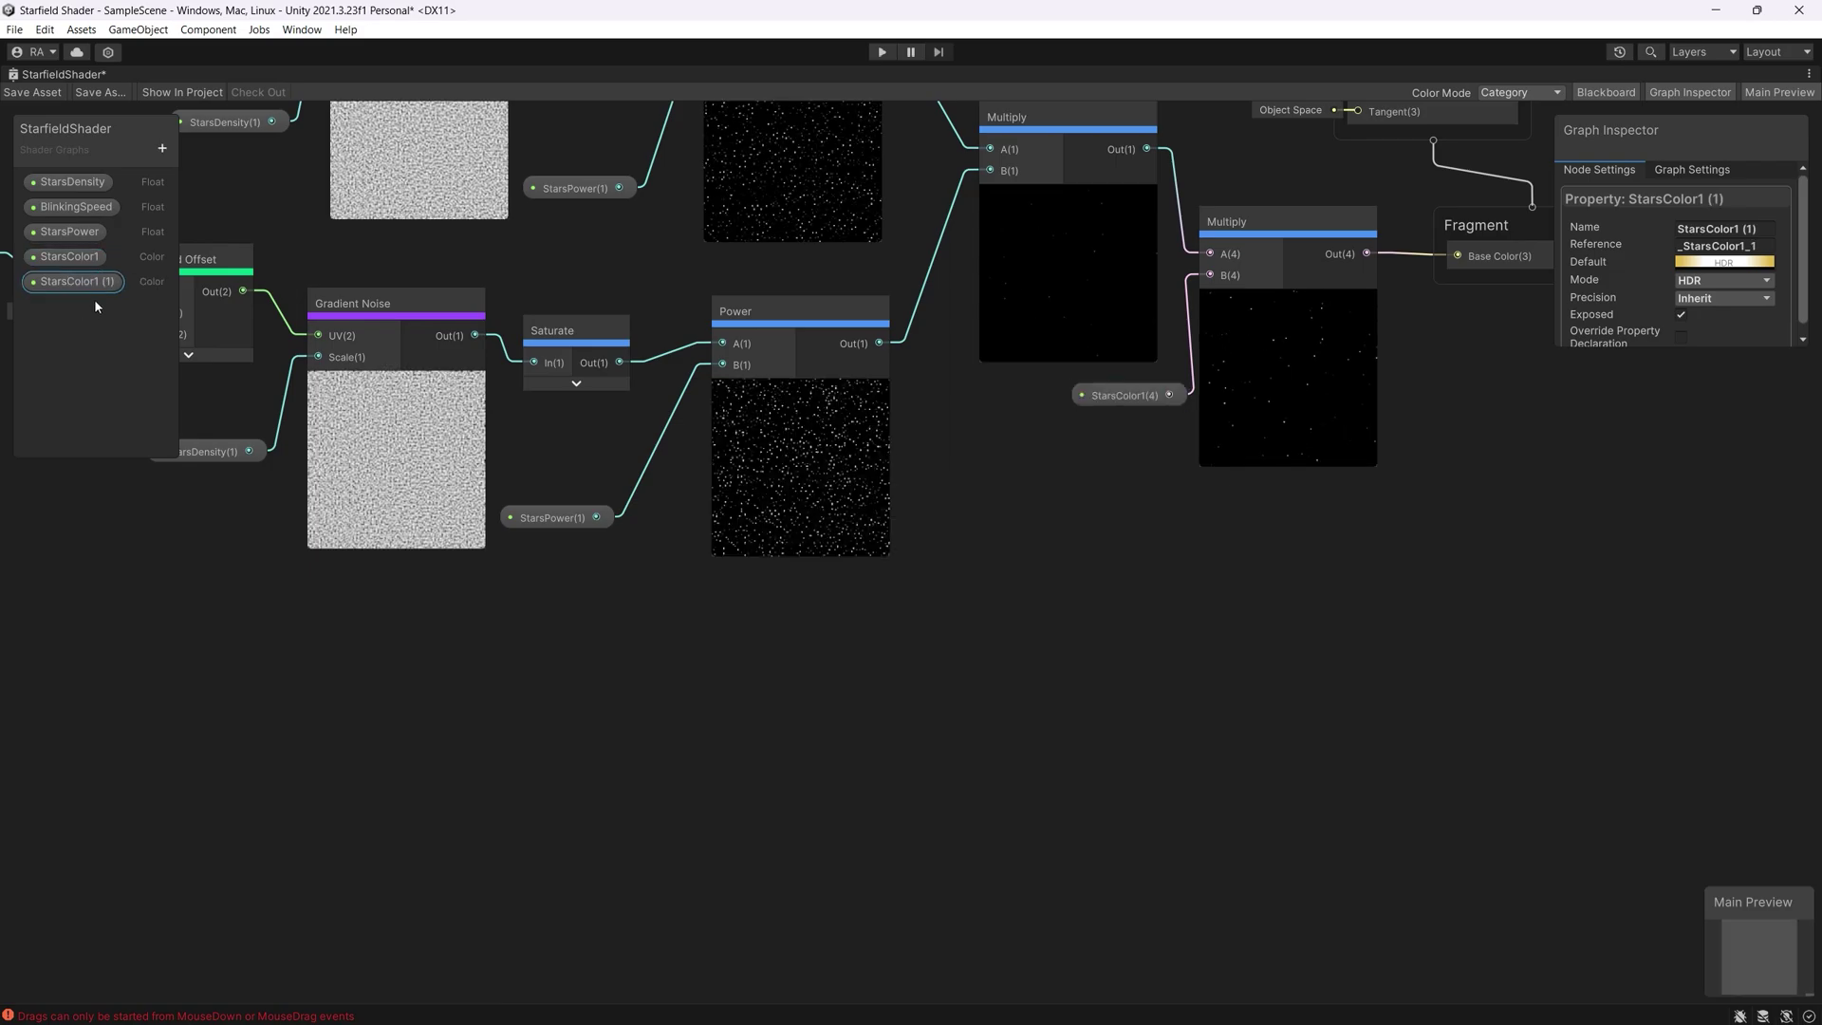
Rename the duplicated StarsColor1 (1) color property as StarsColor2
double_click(104, 283)
click(123, 289)
key(BackSpace)
key(BackSpace)
key(BackSpace)
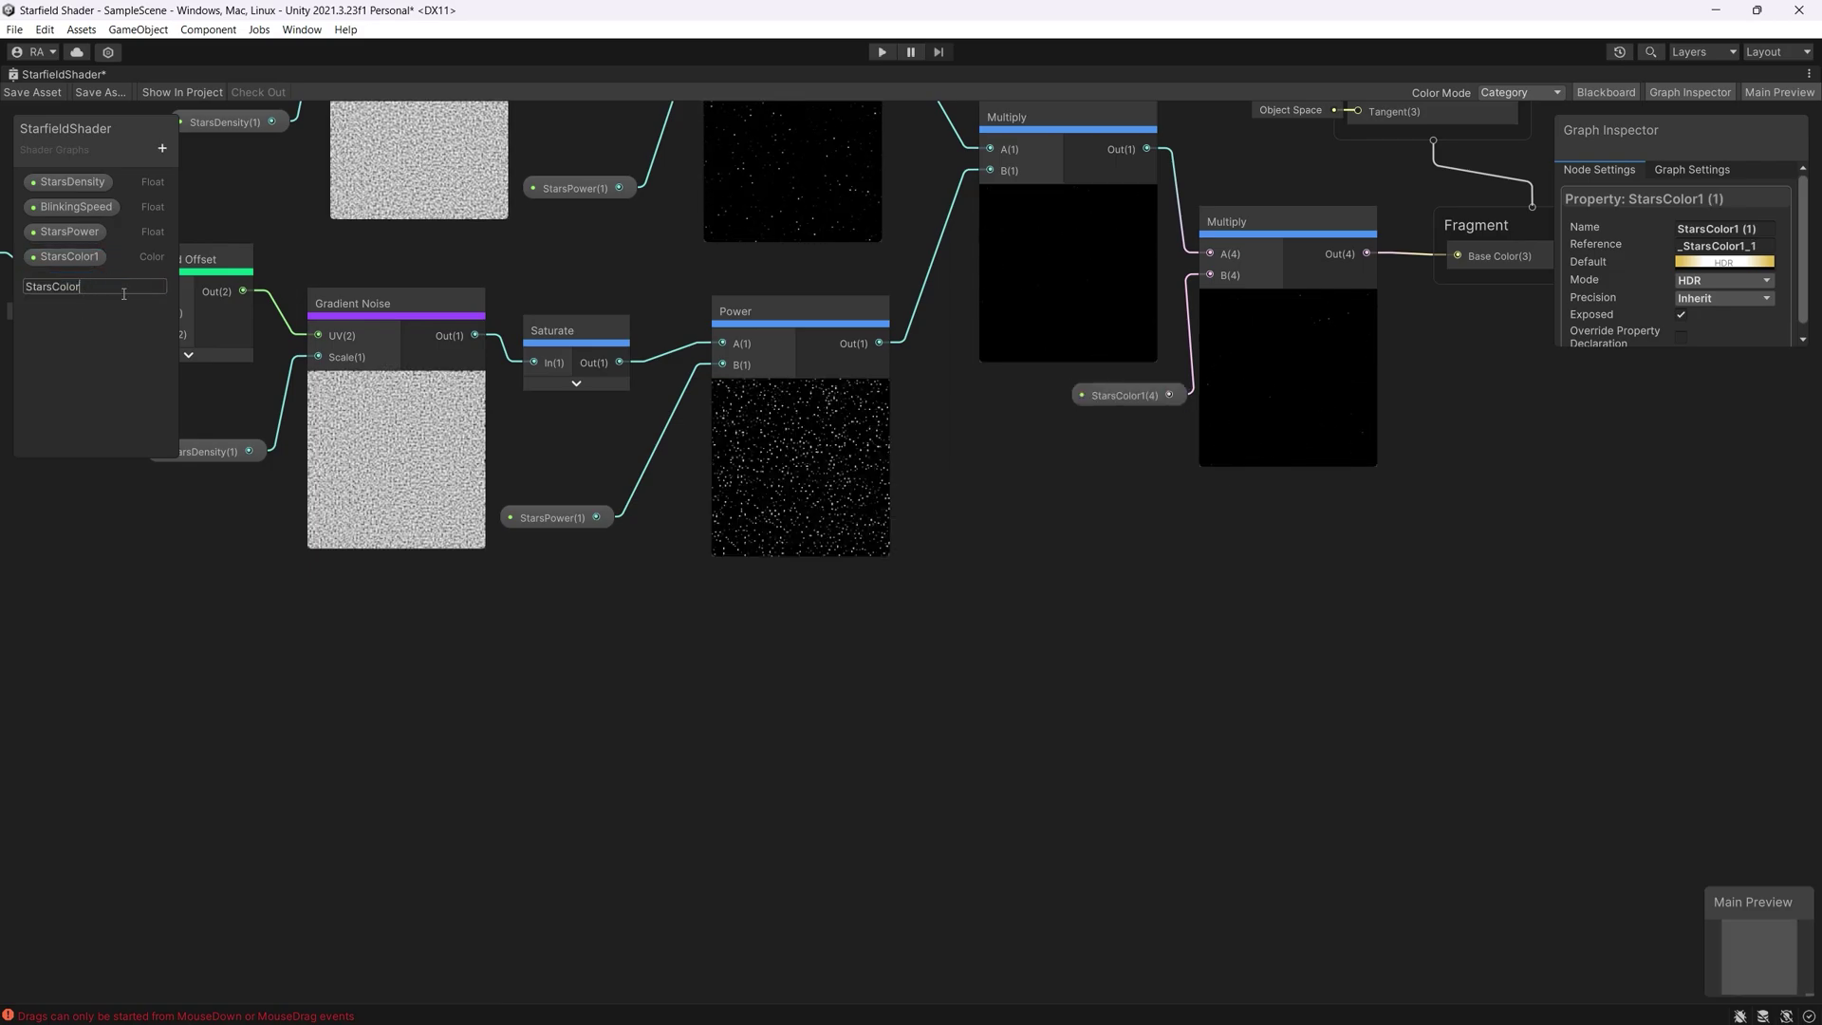
key(Return)
Add a UV node using the UV0 channel in the empty area below the lower Power node
mouse_move(1103, 544)
middle_down()
mouse_move(1145, 472)
mouse_move(1137, 533)
middle_up()
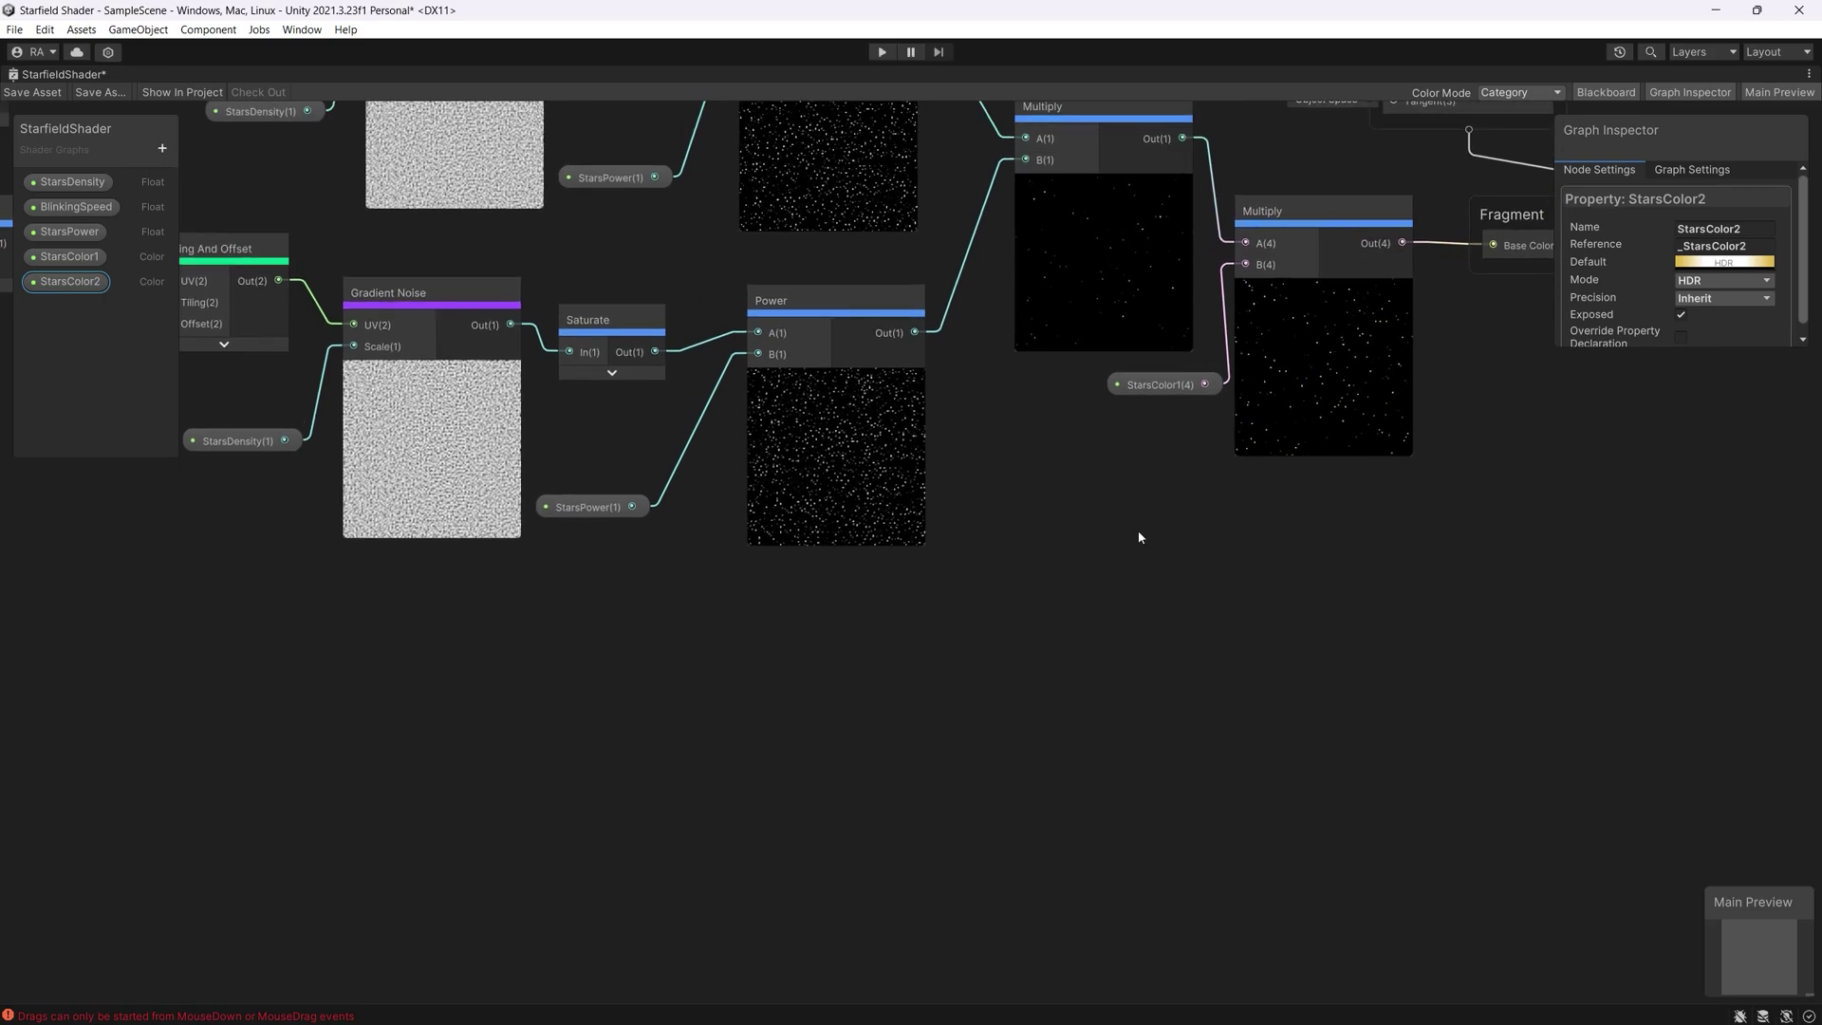
middle_drag(958, 642, 1009, 637)
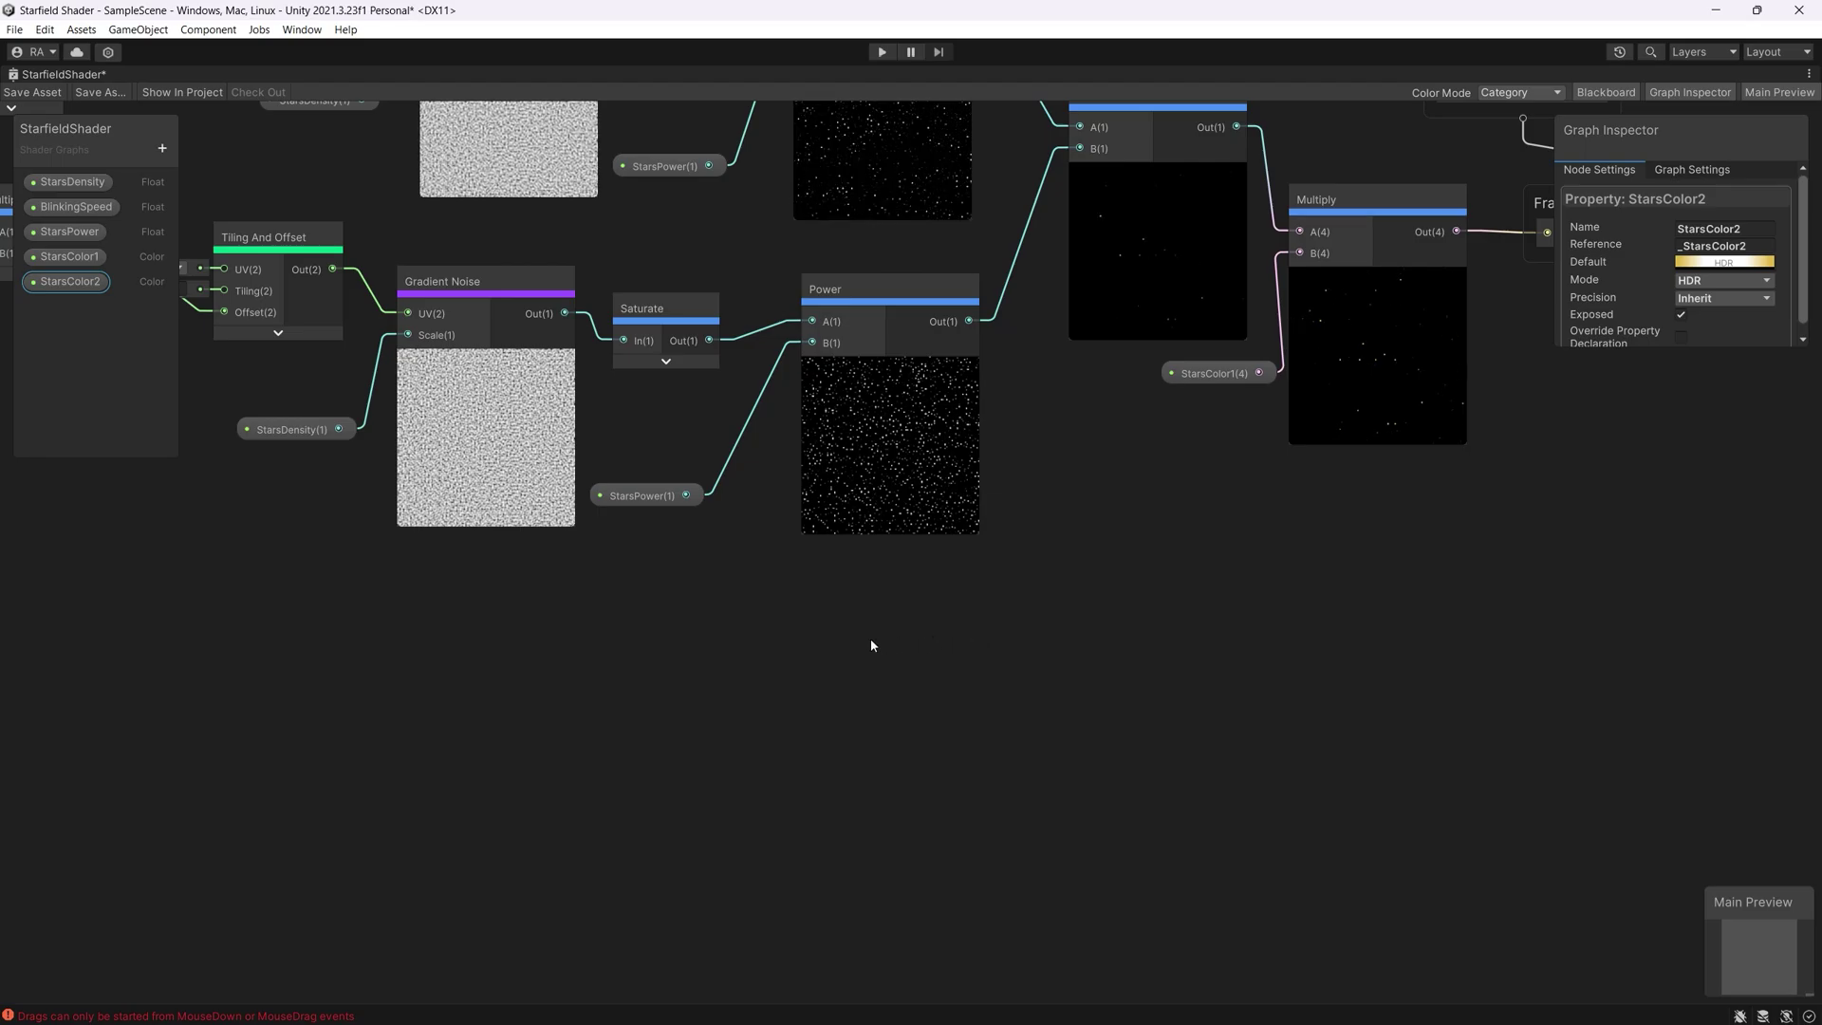
middle_drag(871, 646, 902, 631)
right_click(1027, 618)
click(1048, 628)
text(uv)
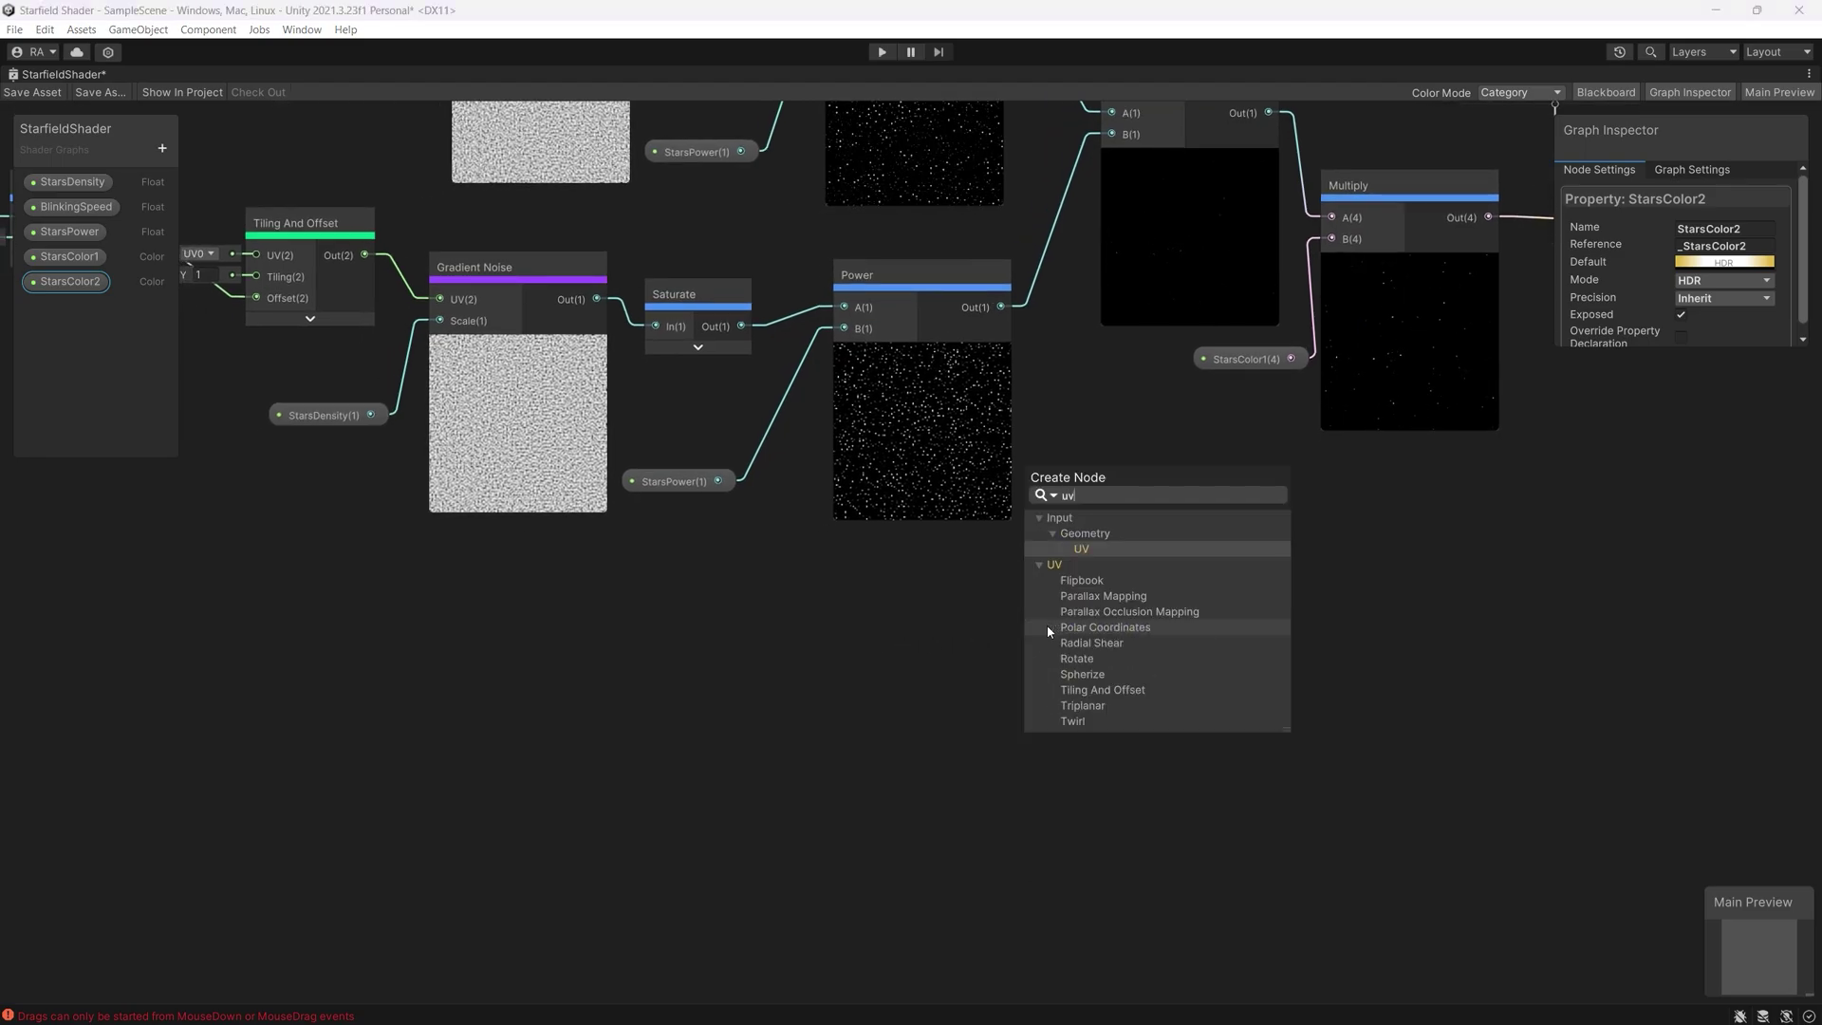
key(Return)
drag(1047, 633, 931, 575)
drag(920, 784, 869, 779)
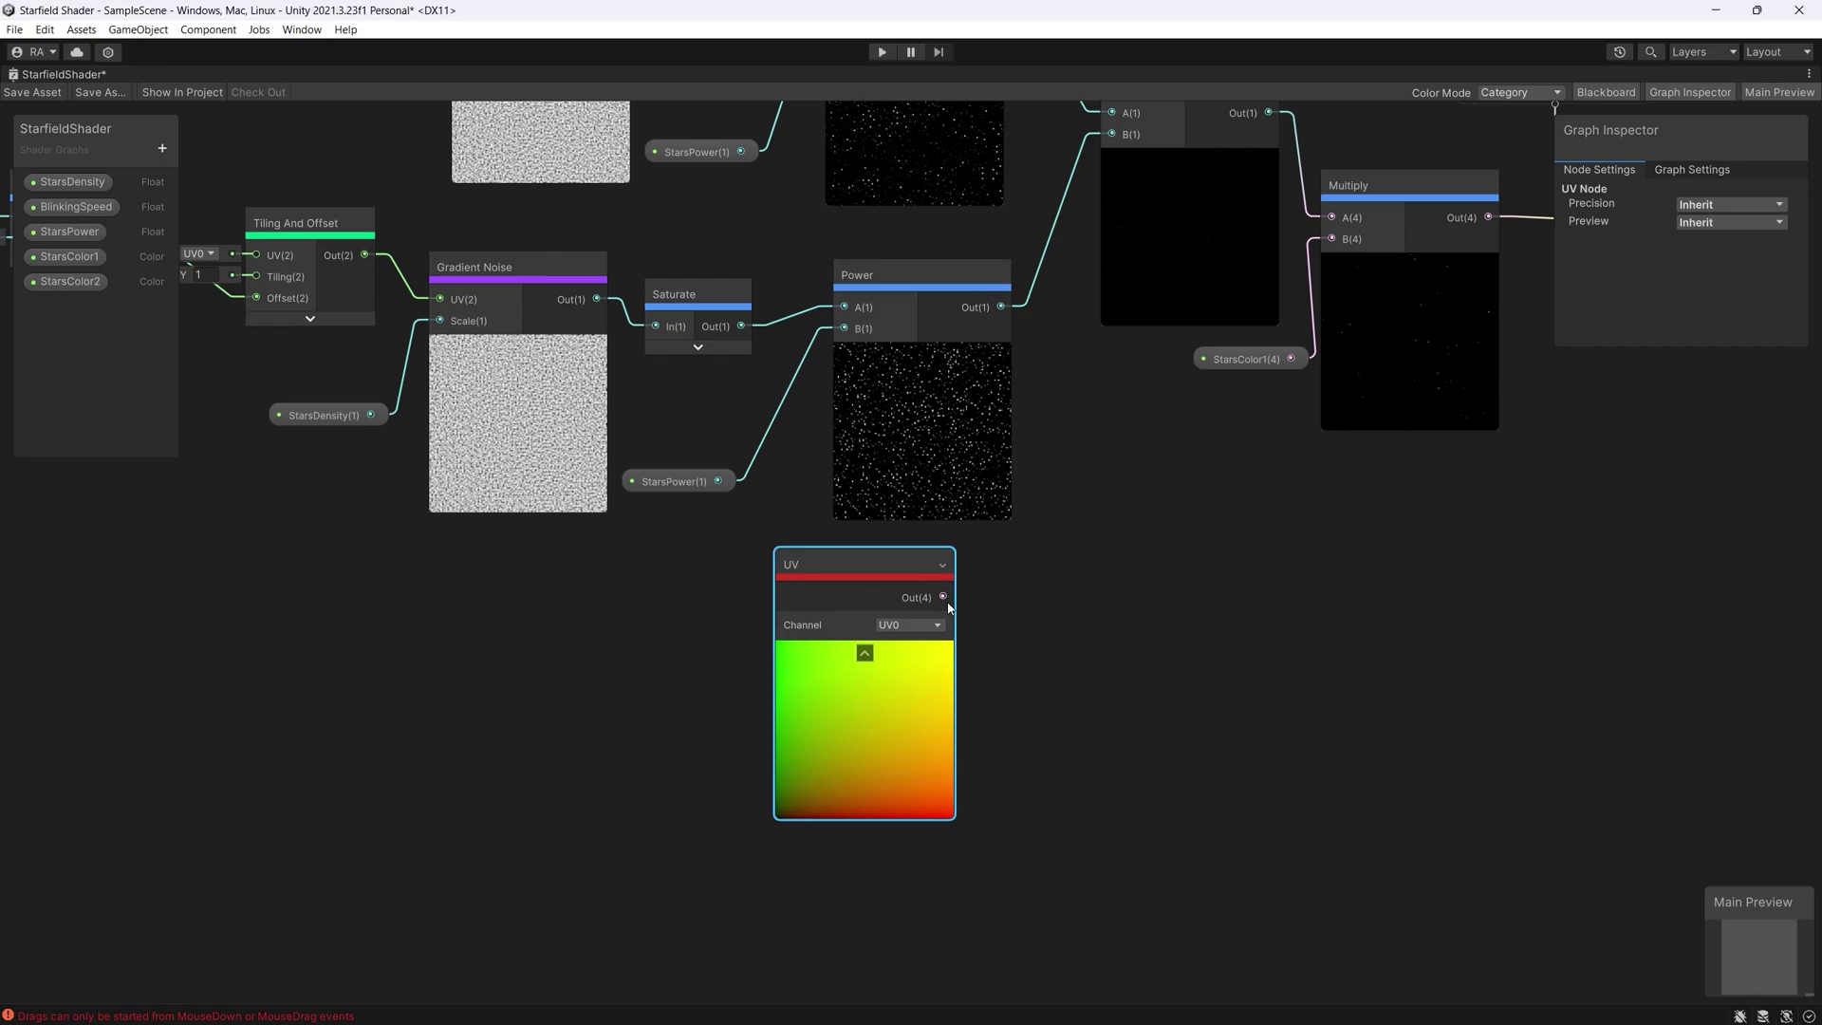
Add a Split node beside the UV node and feed the UV output into it
right_click(978, 597)
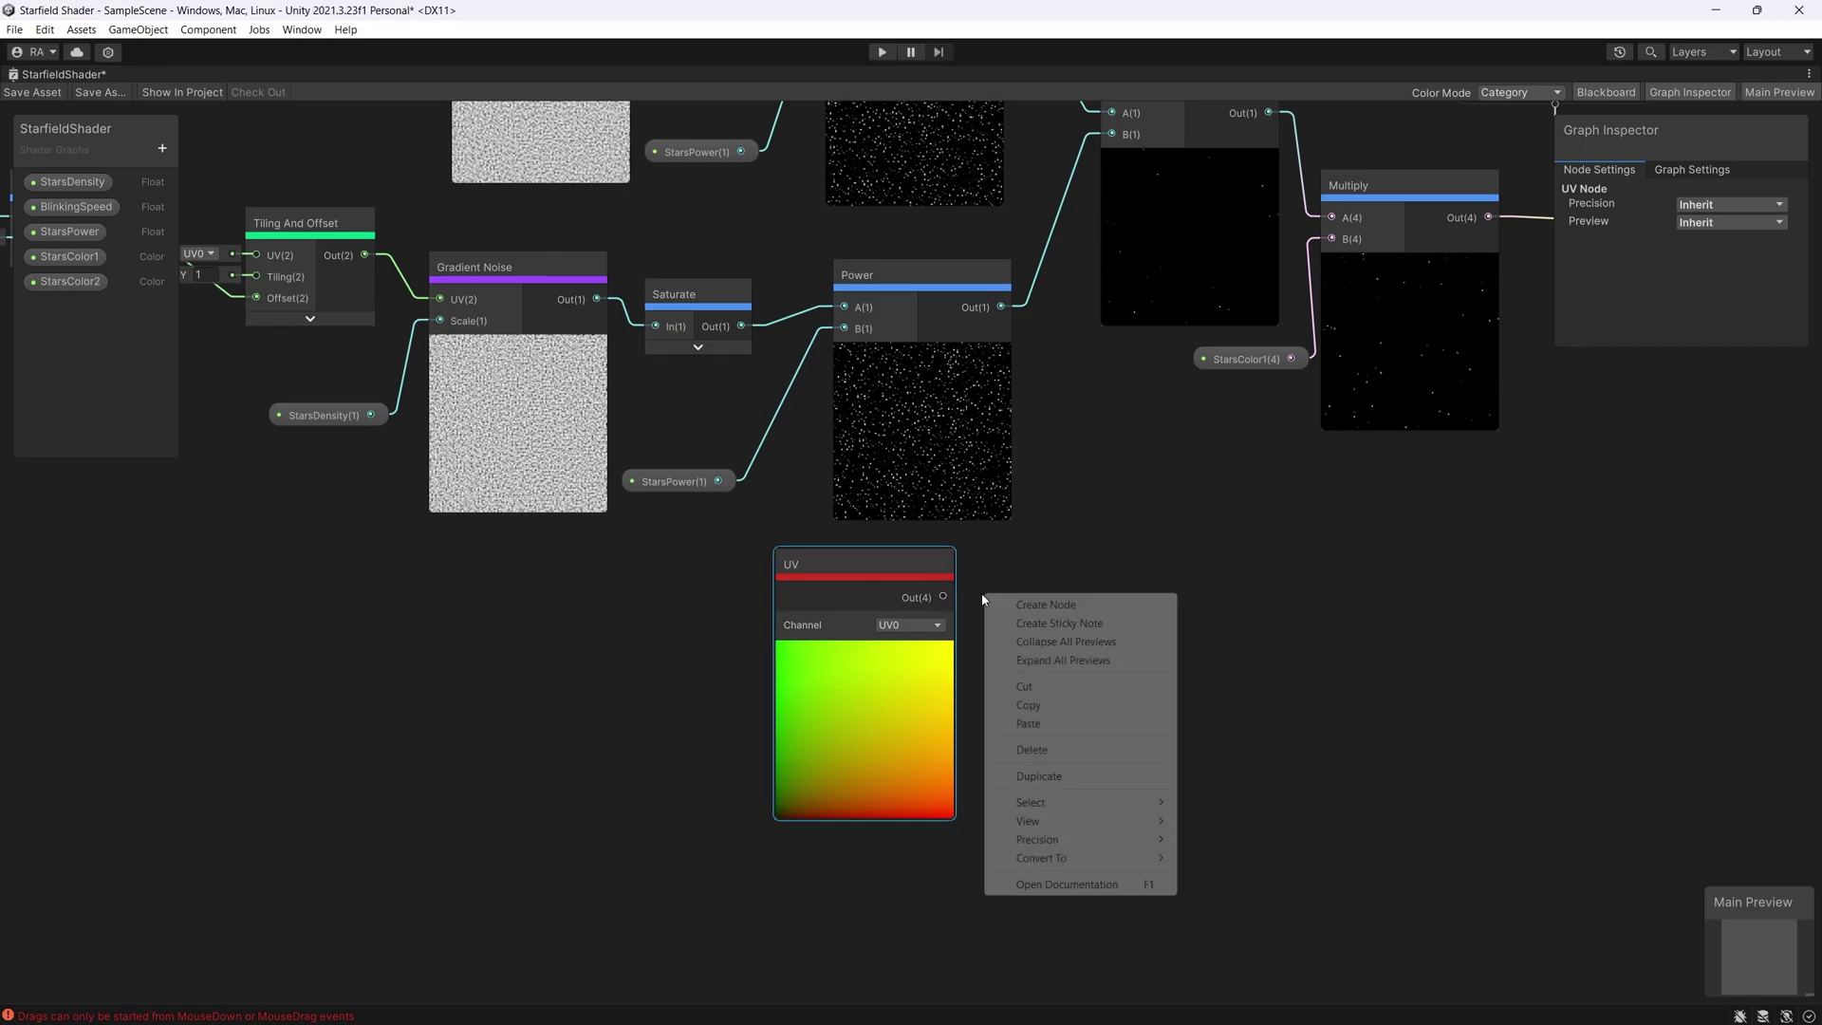
click(1028, 608)
text(split)
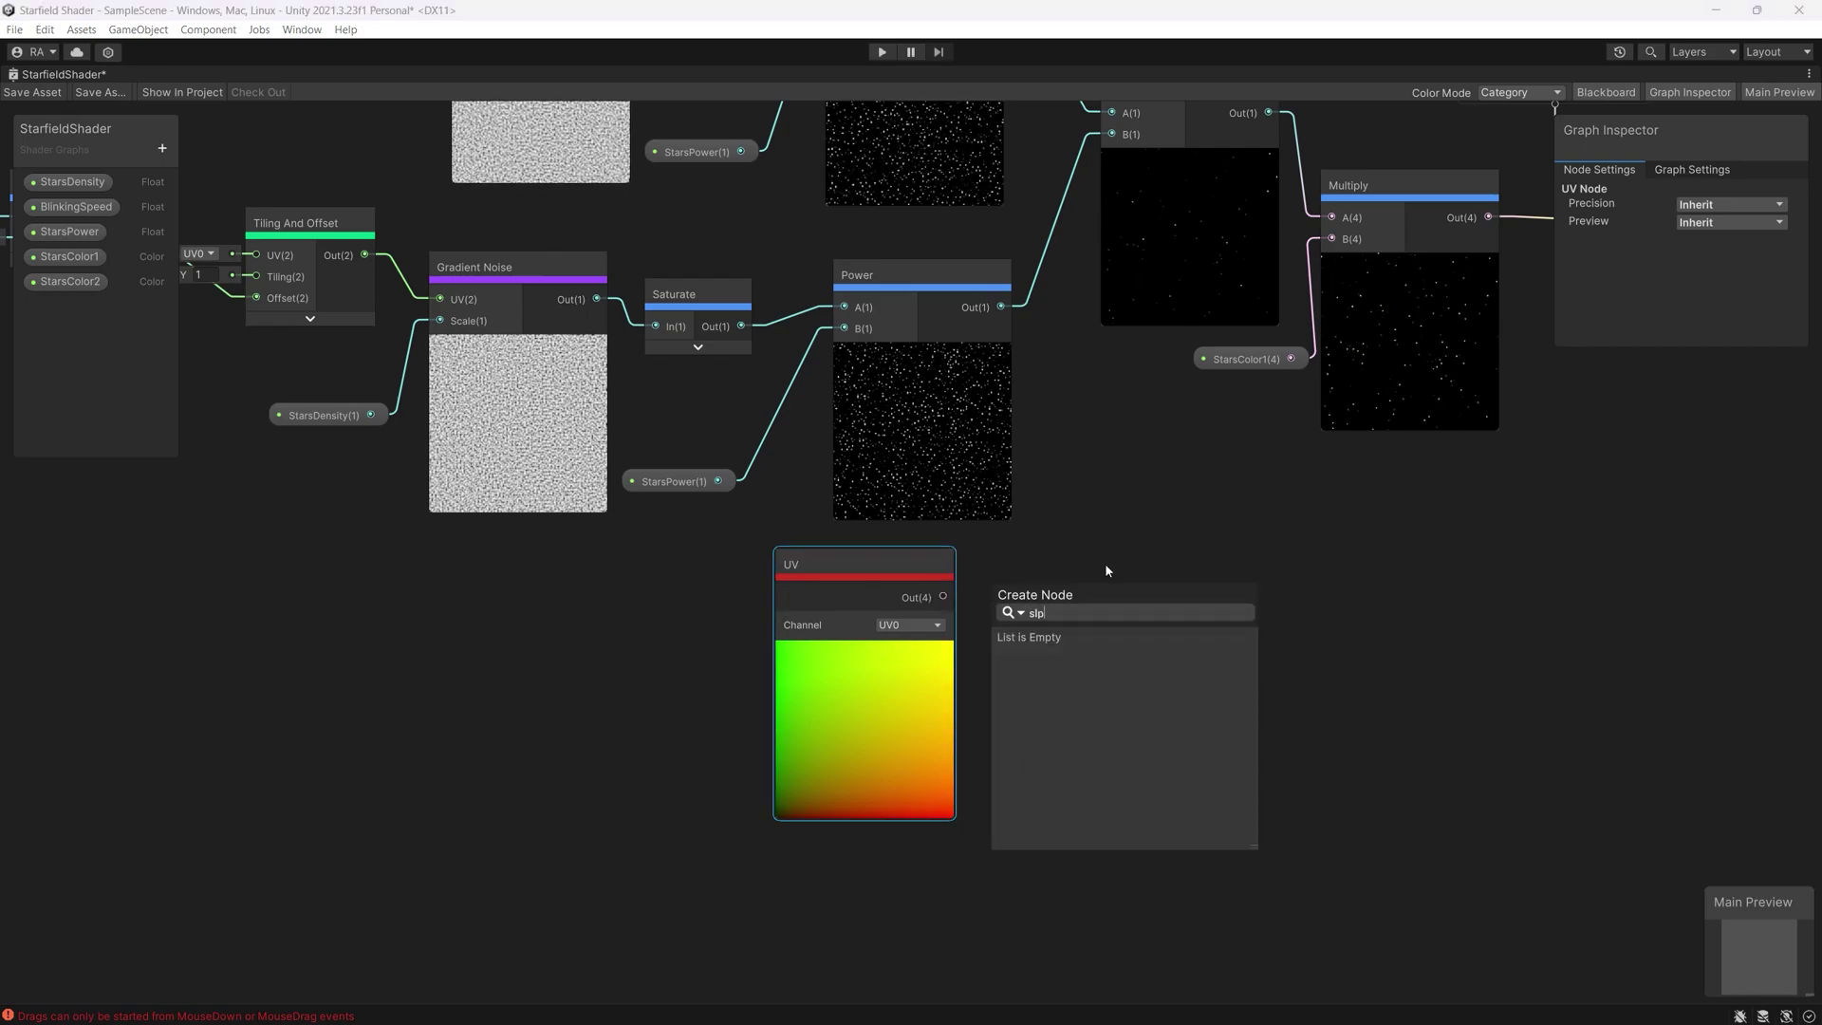
key(Return)
scroll(1106, 649, up, 5)
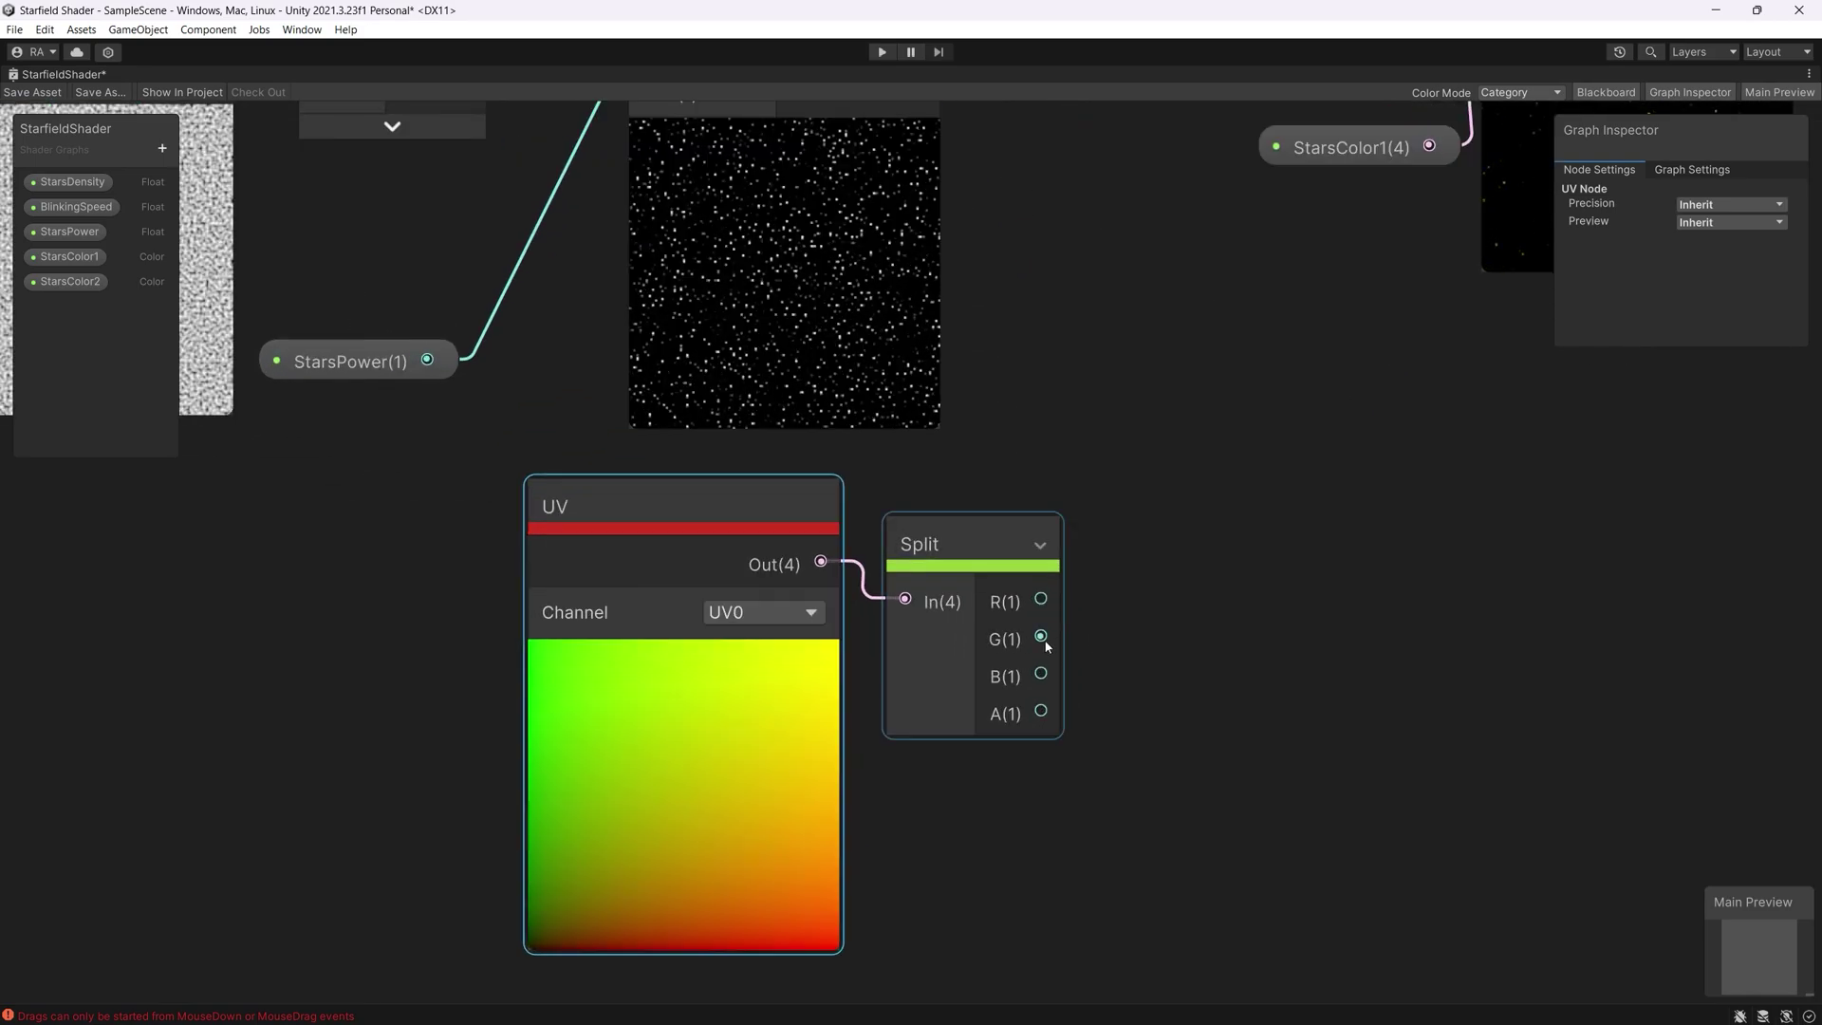
Add a Preview node fed by the Split node's G output, trying the R output for comparison before reconnecting G
drag(1032, 683, 1160, 666)
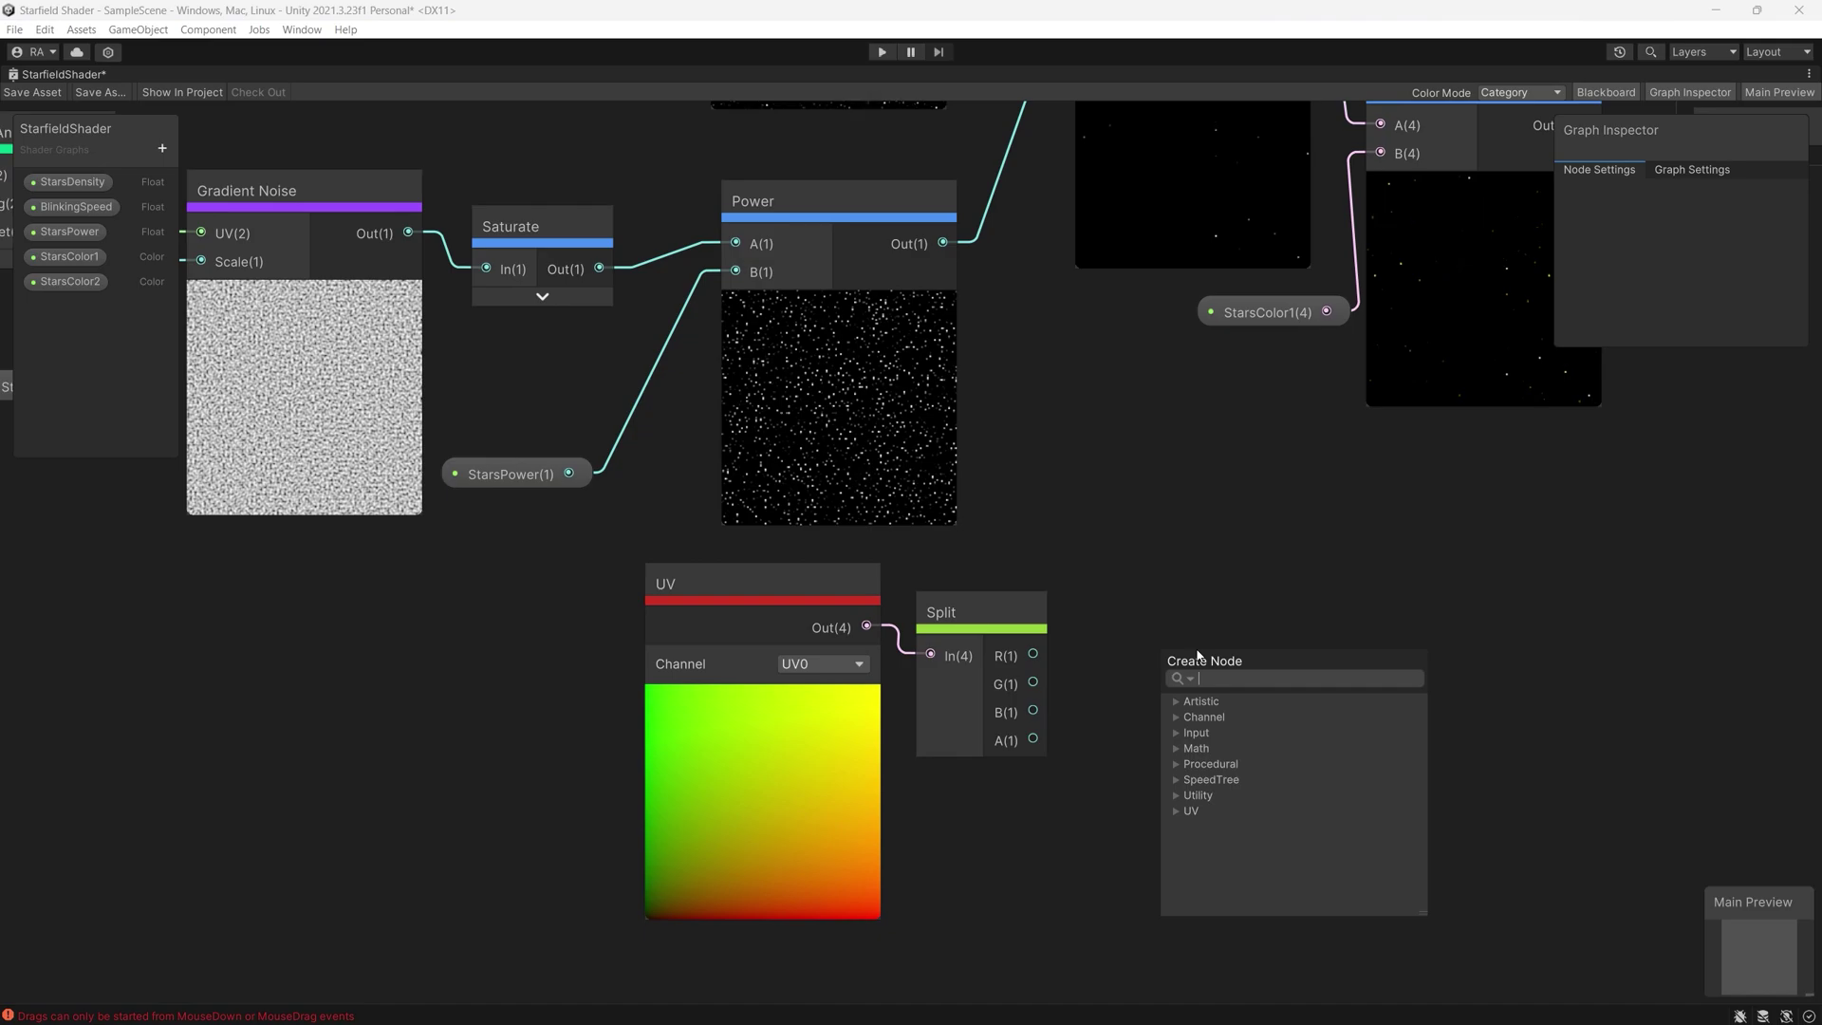
text(pre)
key(Return)
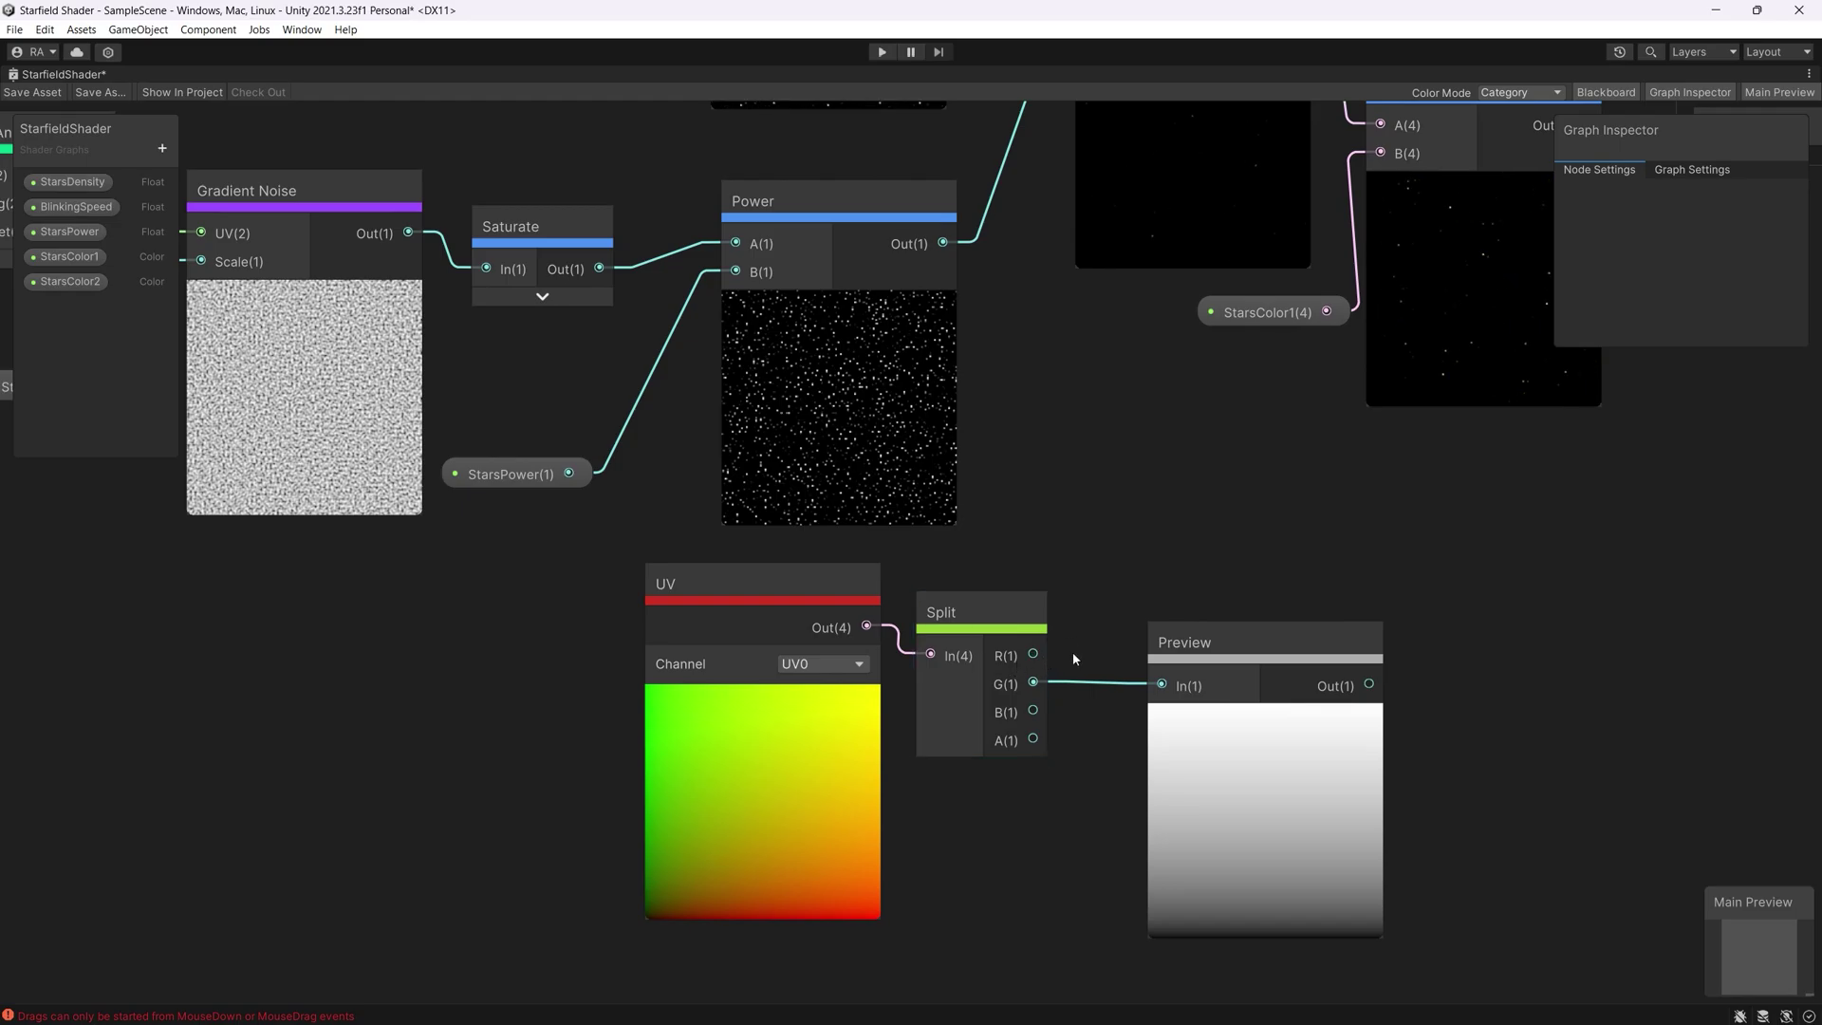
drag(1032, 653, 1170, 696)
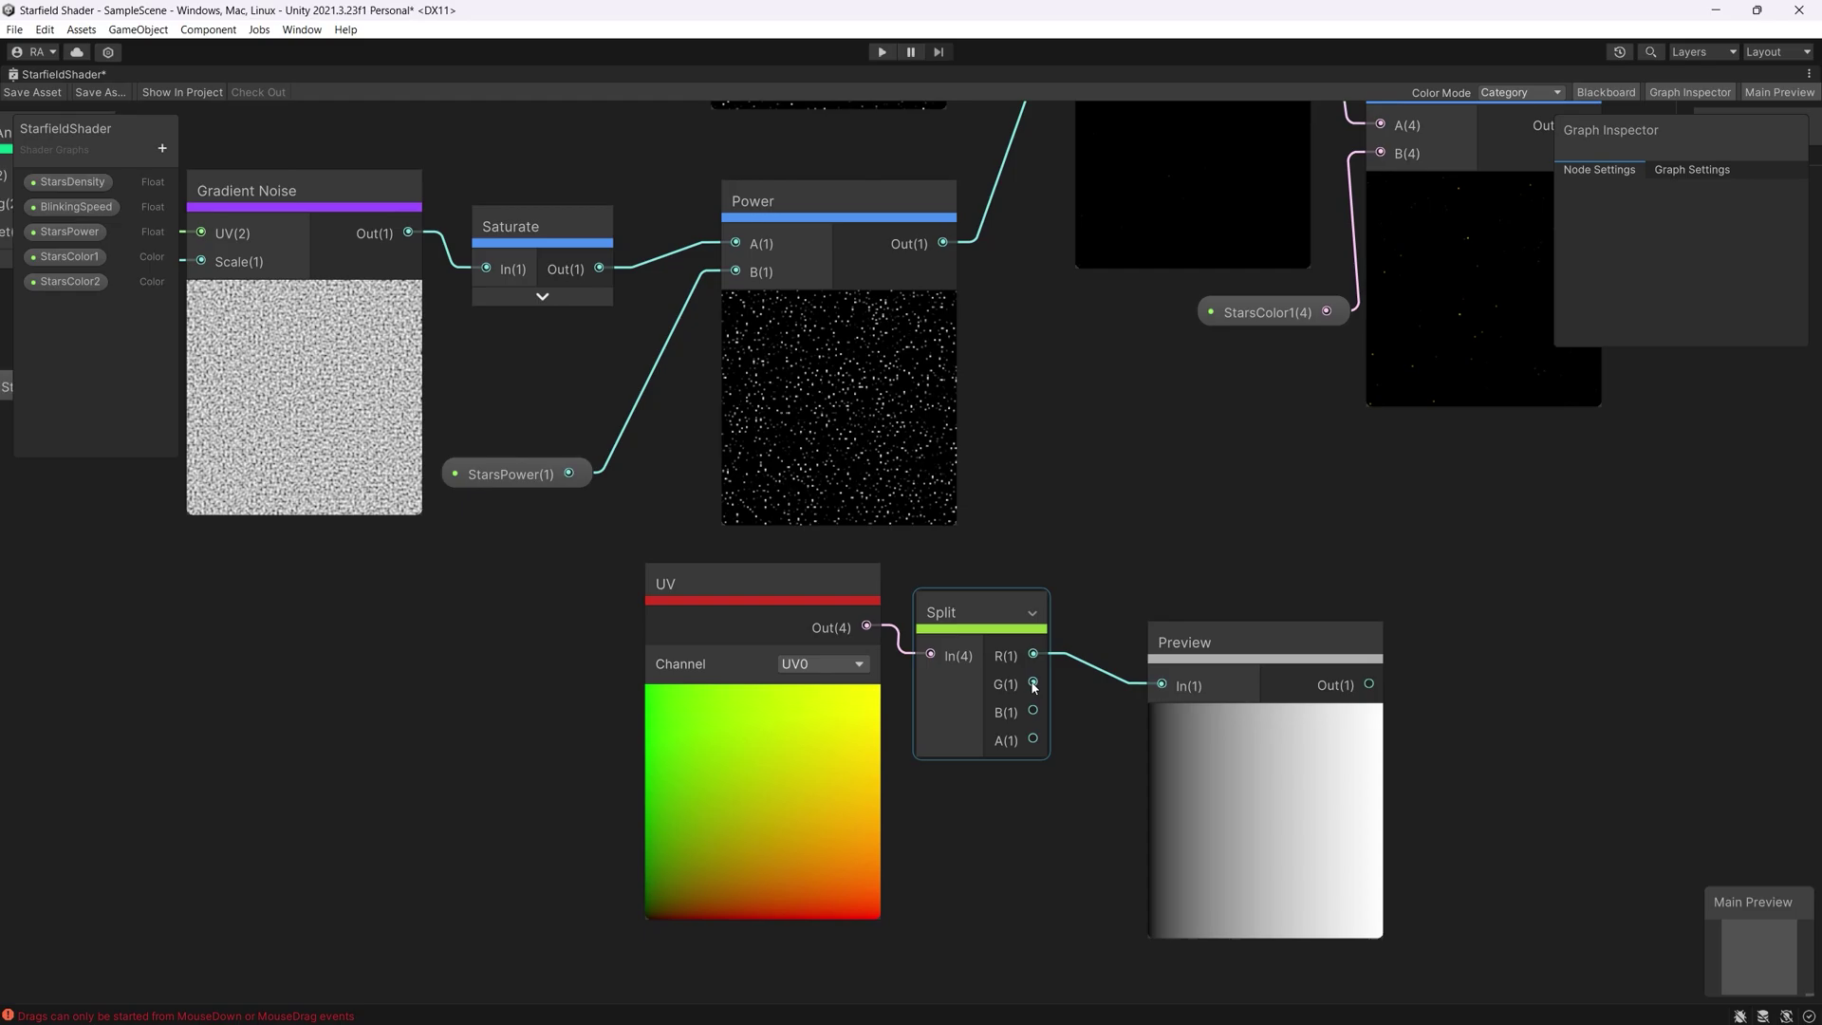
drag(1033, 686, 1181, 683)
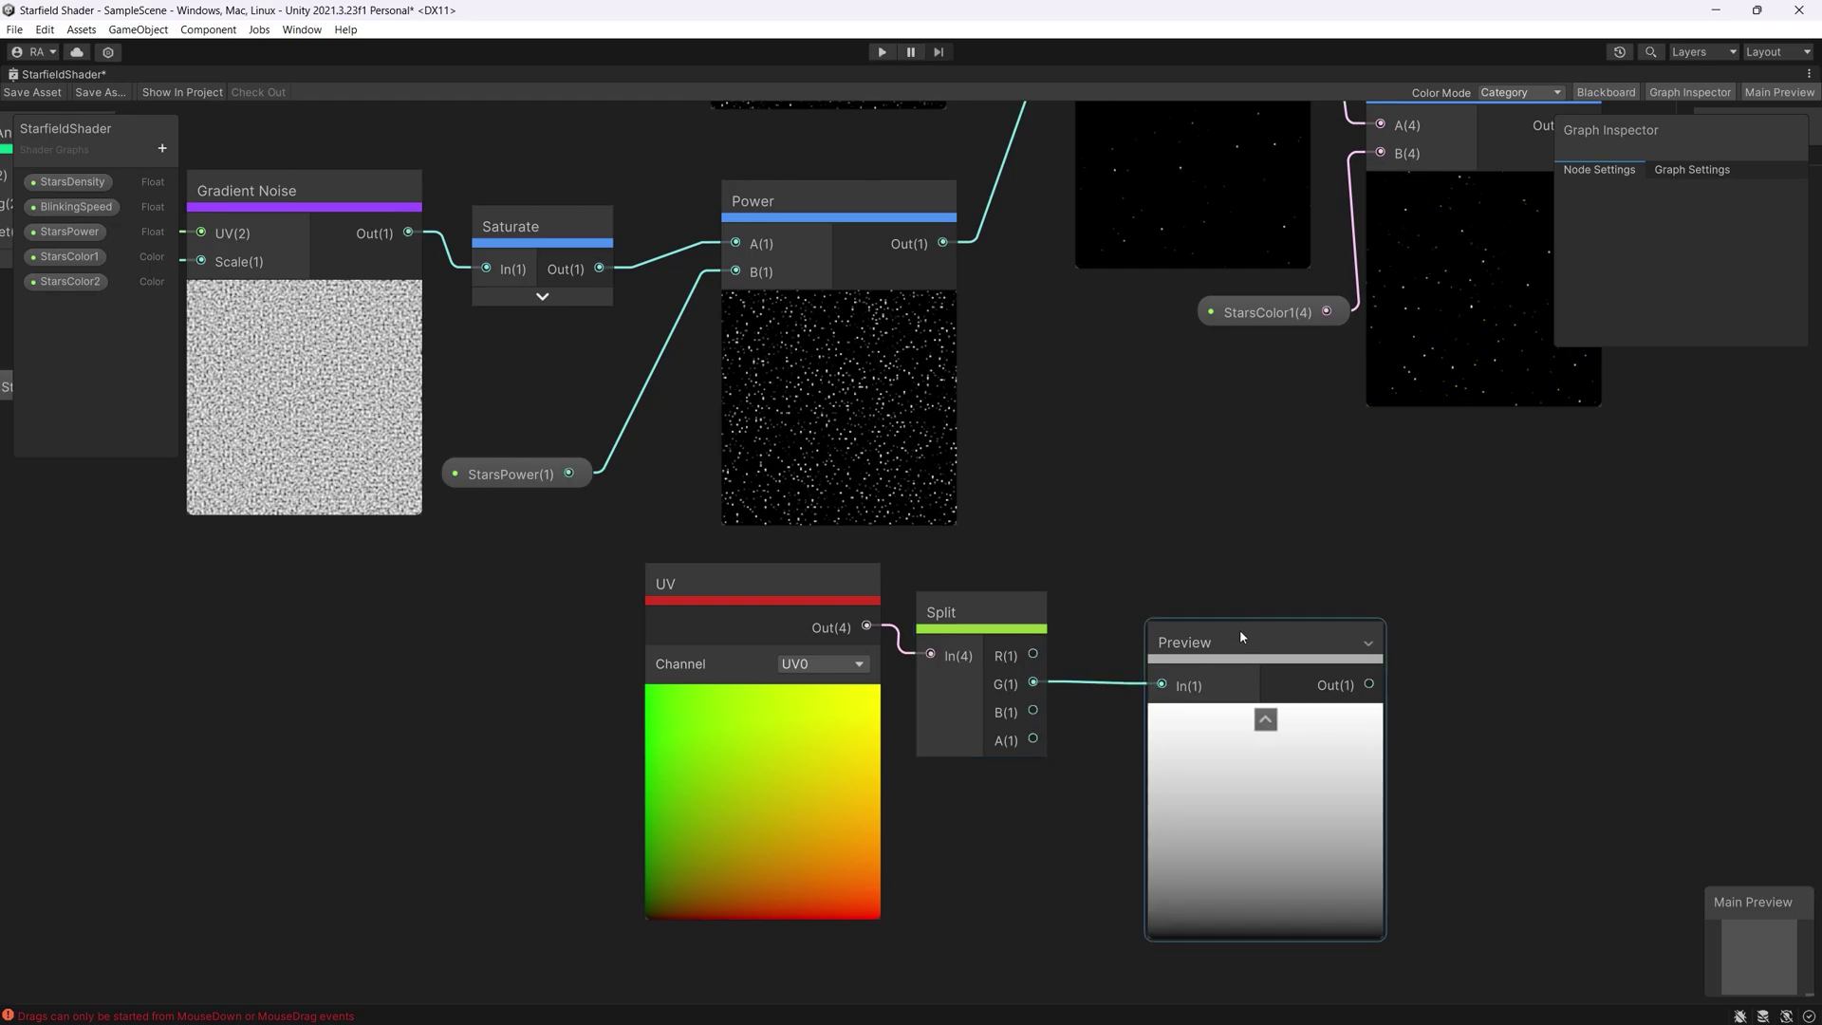
Arrange the UV, Split and Preview nodes in a row and move the group away from the space for further nodes
drag(1241, 638, 1159, 606)
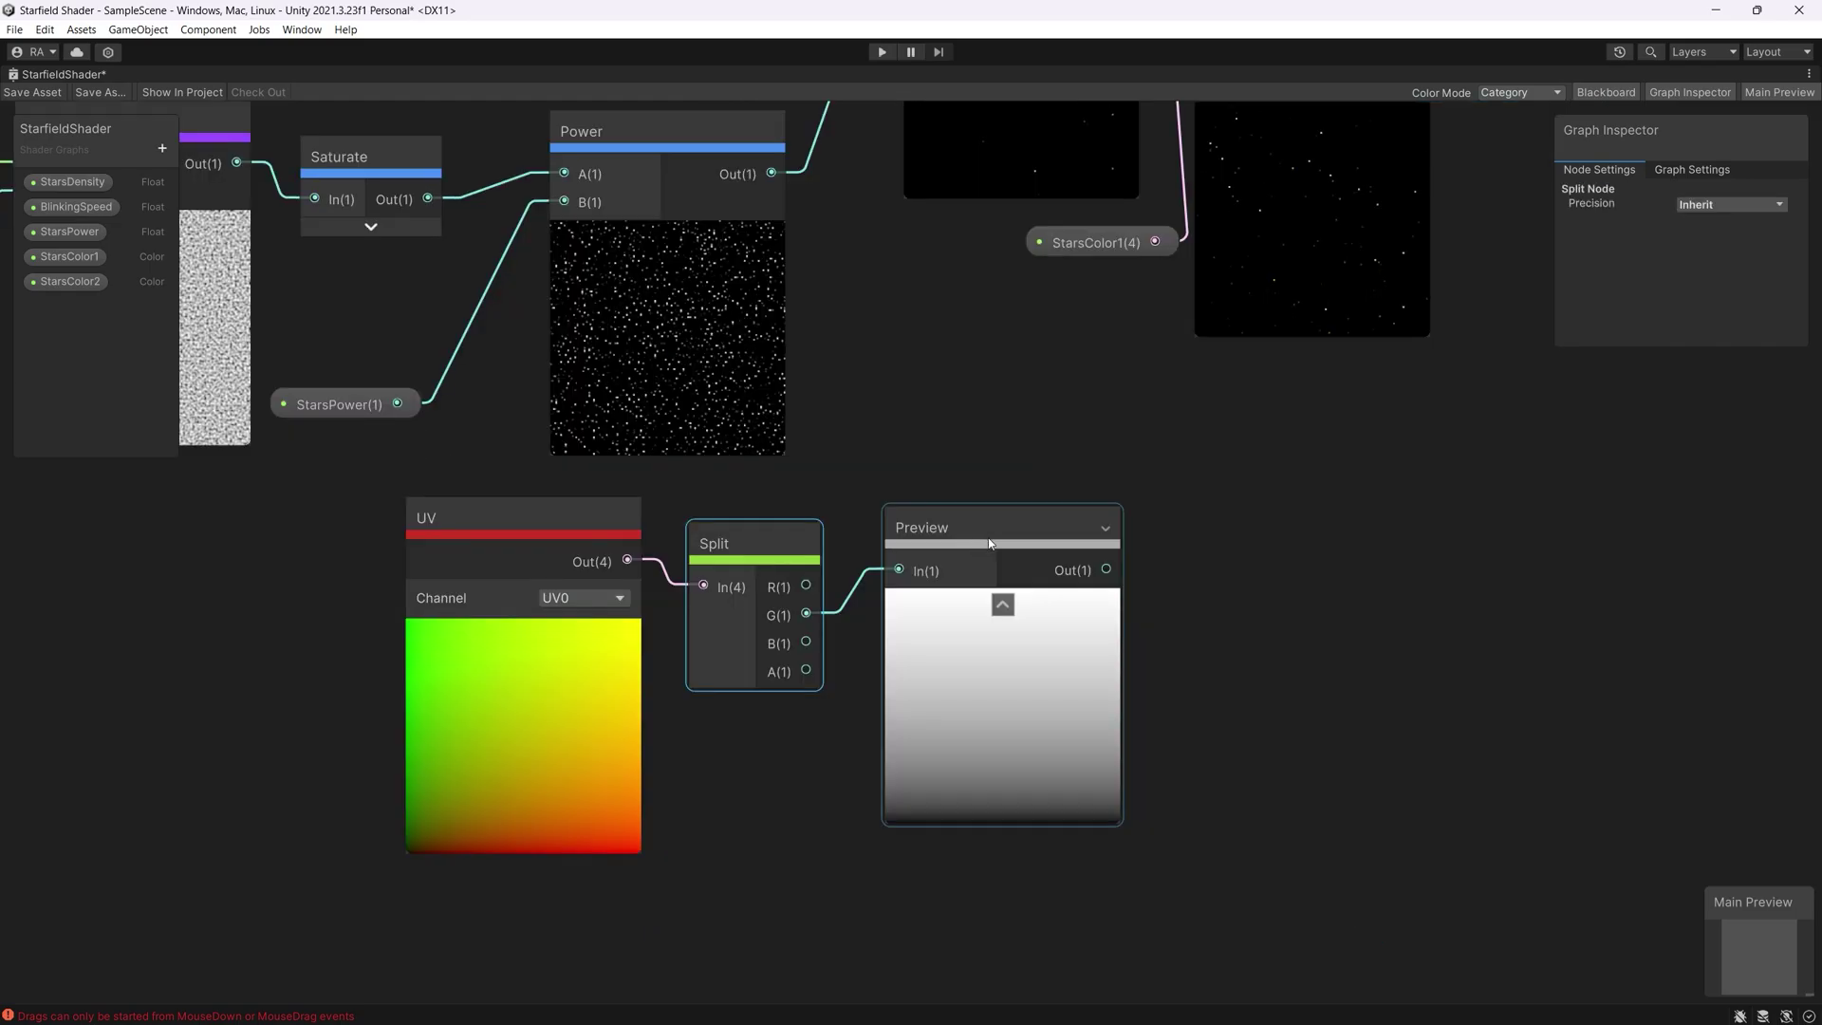
drag(954, 526, 926, 522)
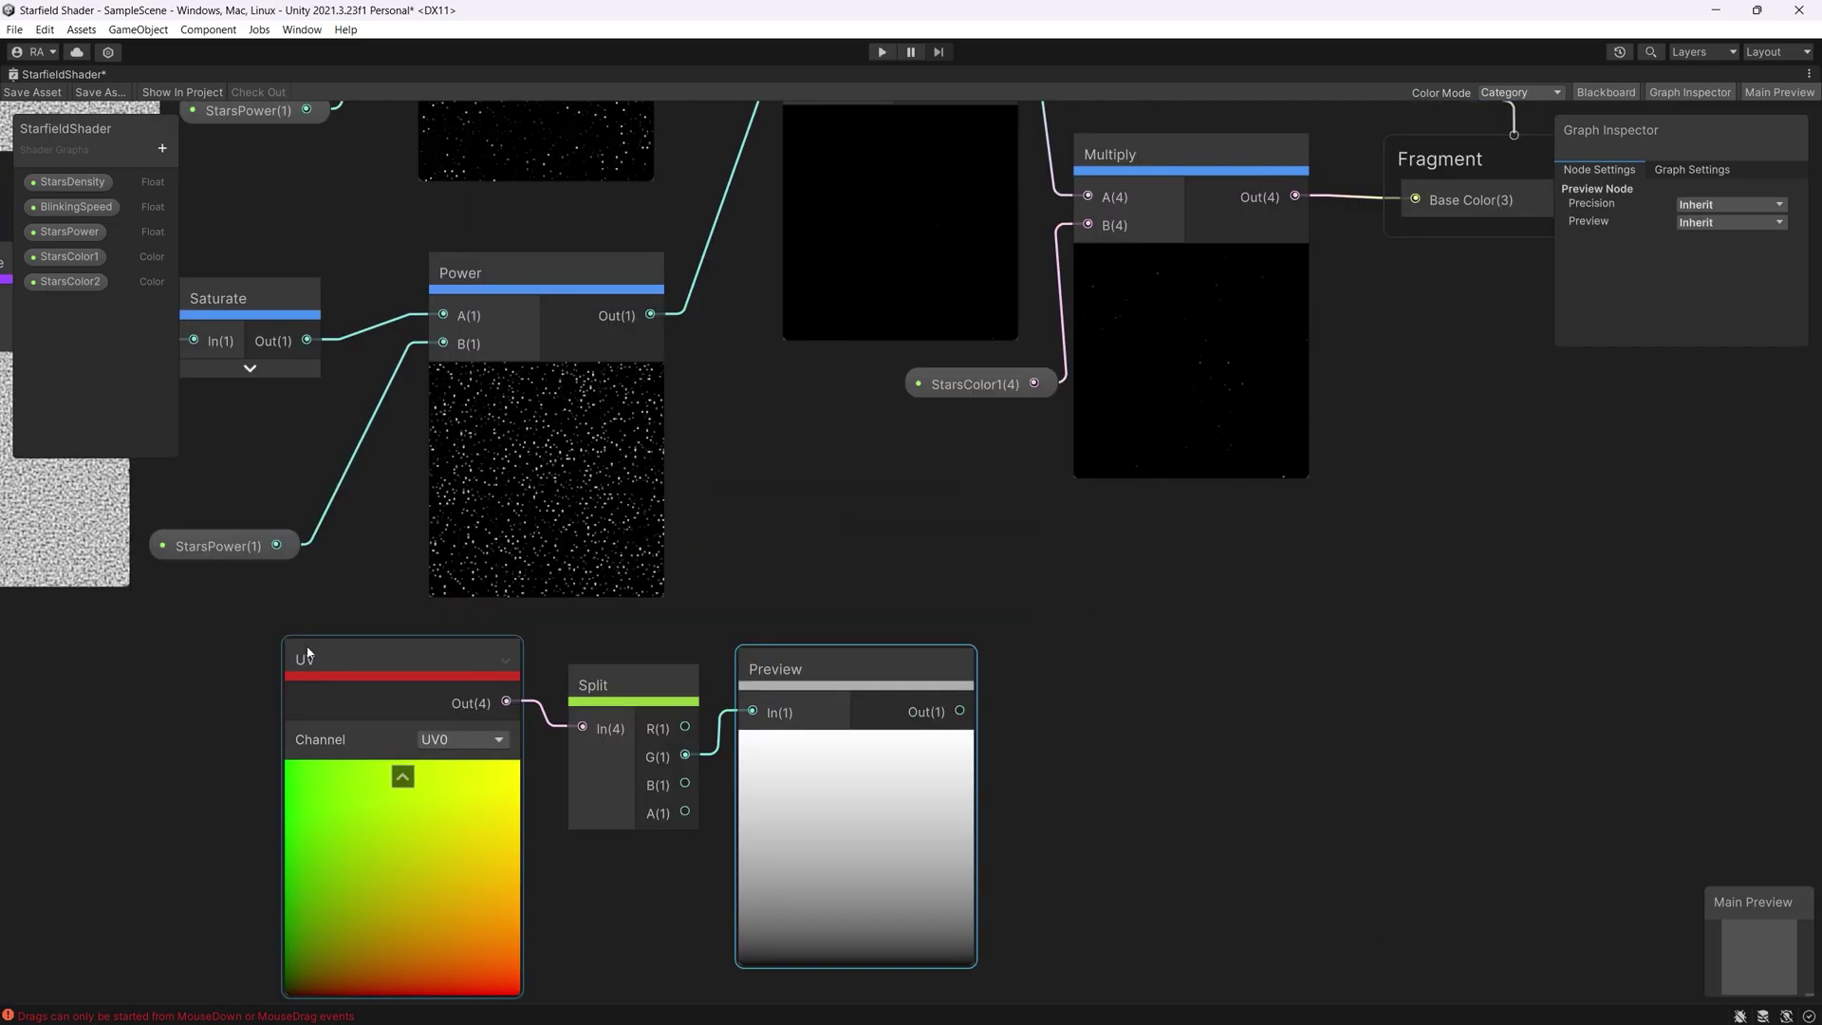
drag(306, 653, 271, 670)
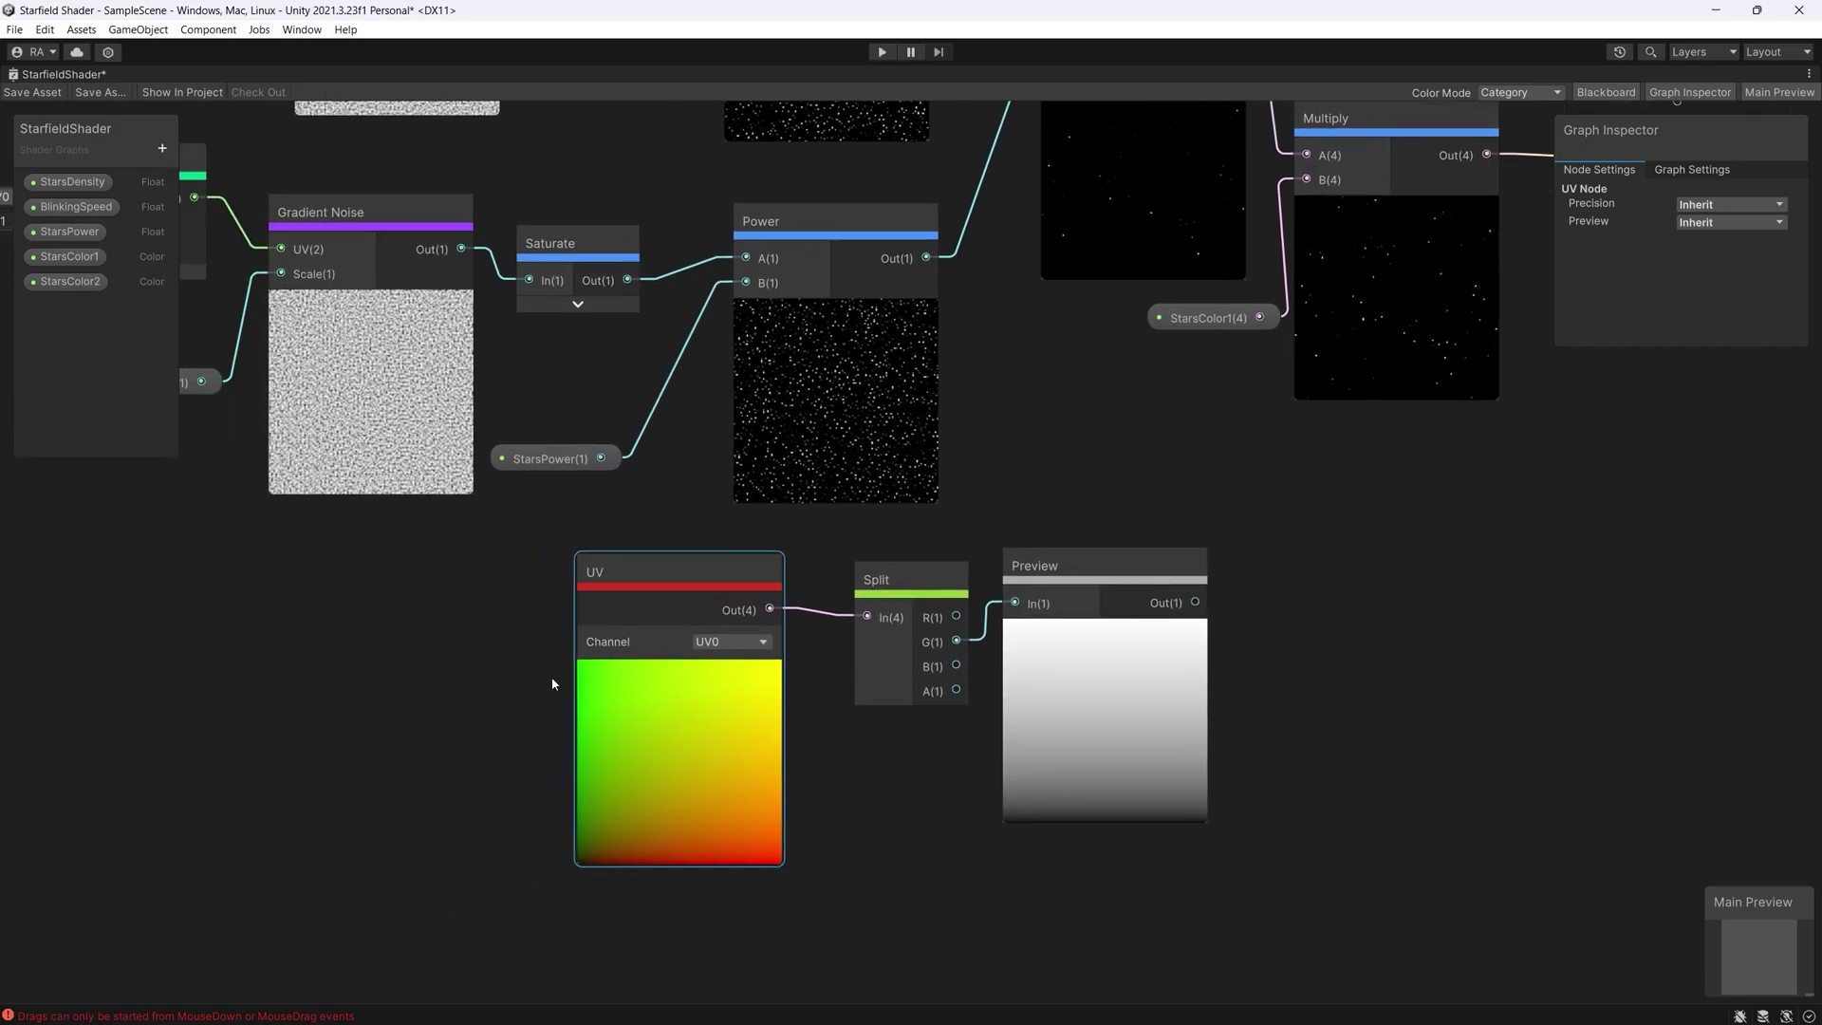
drag(536, 550, 809, 681)
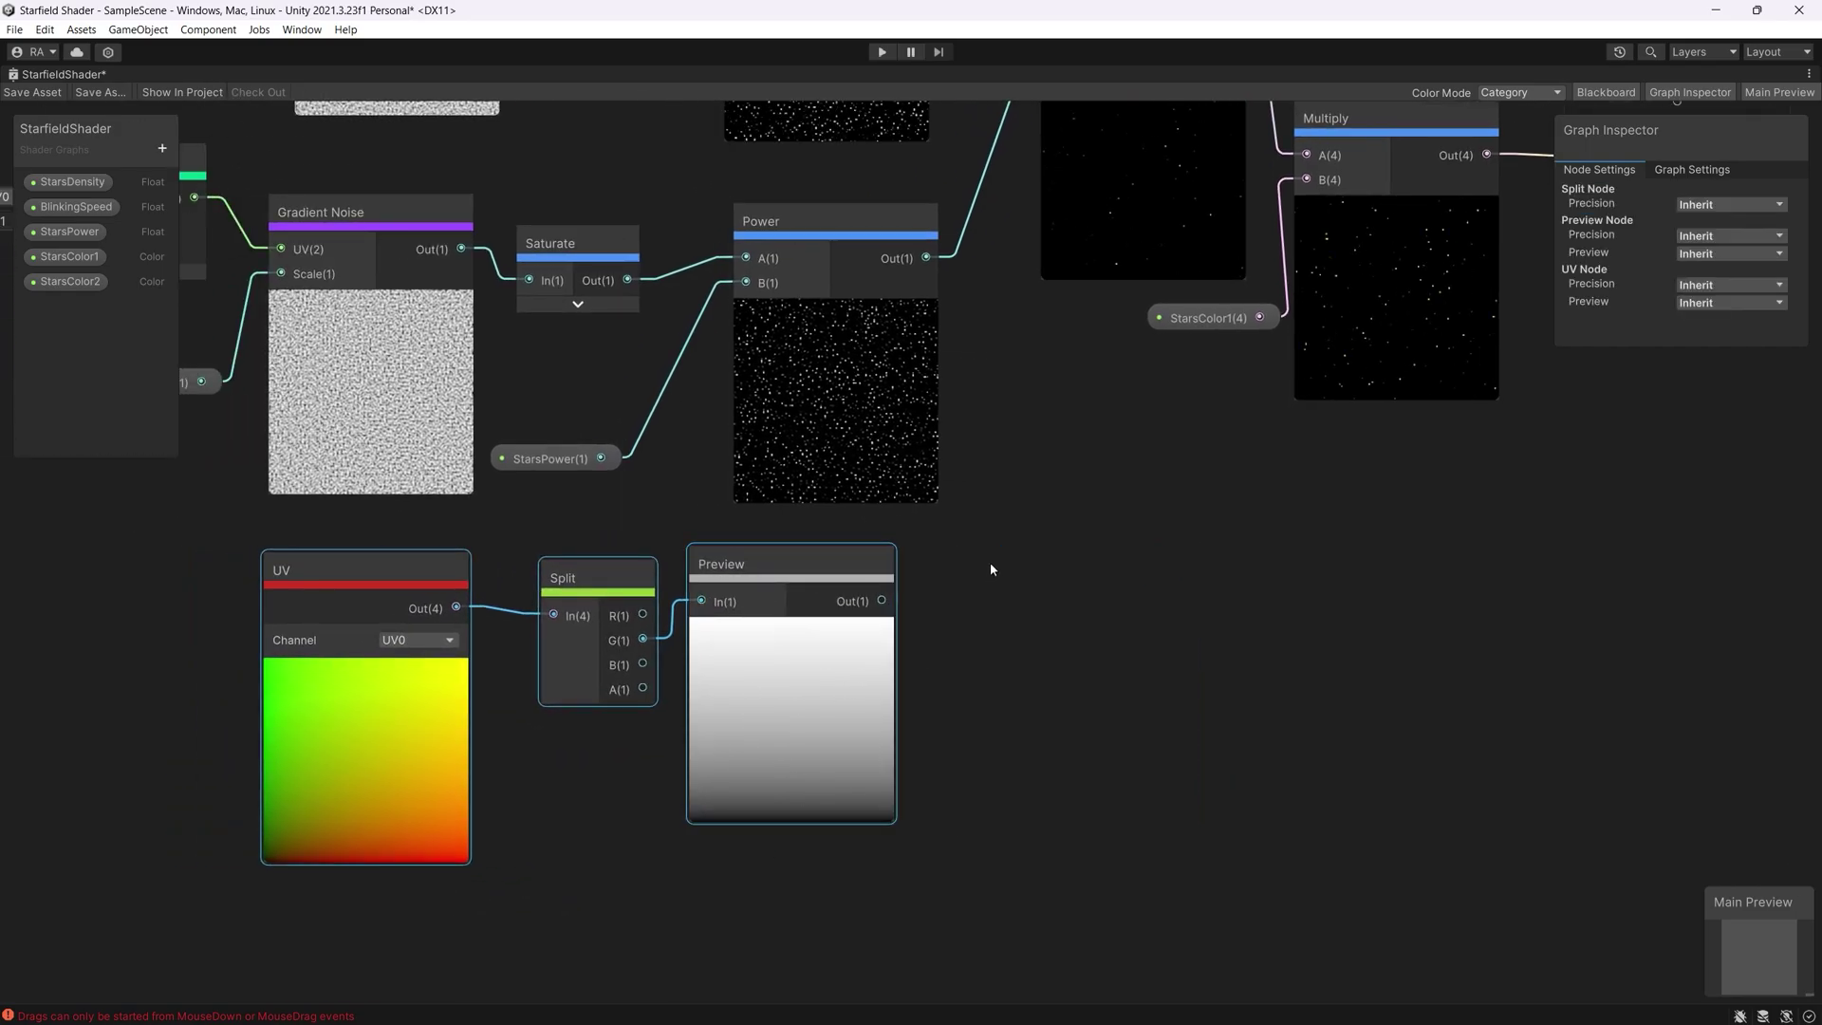
Add a Lerp node with the Preview output driving its T input, and move the UV, Split and Preview nodes lower
key(space)
text(lerp)
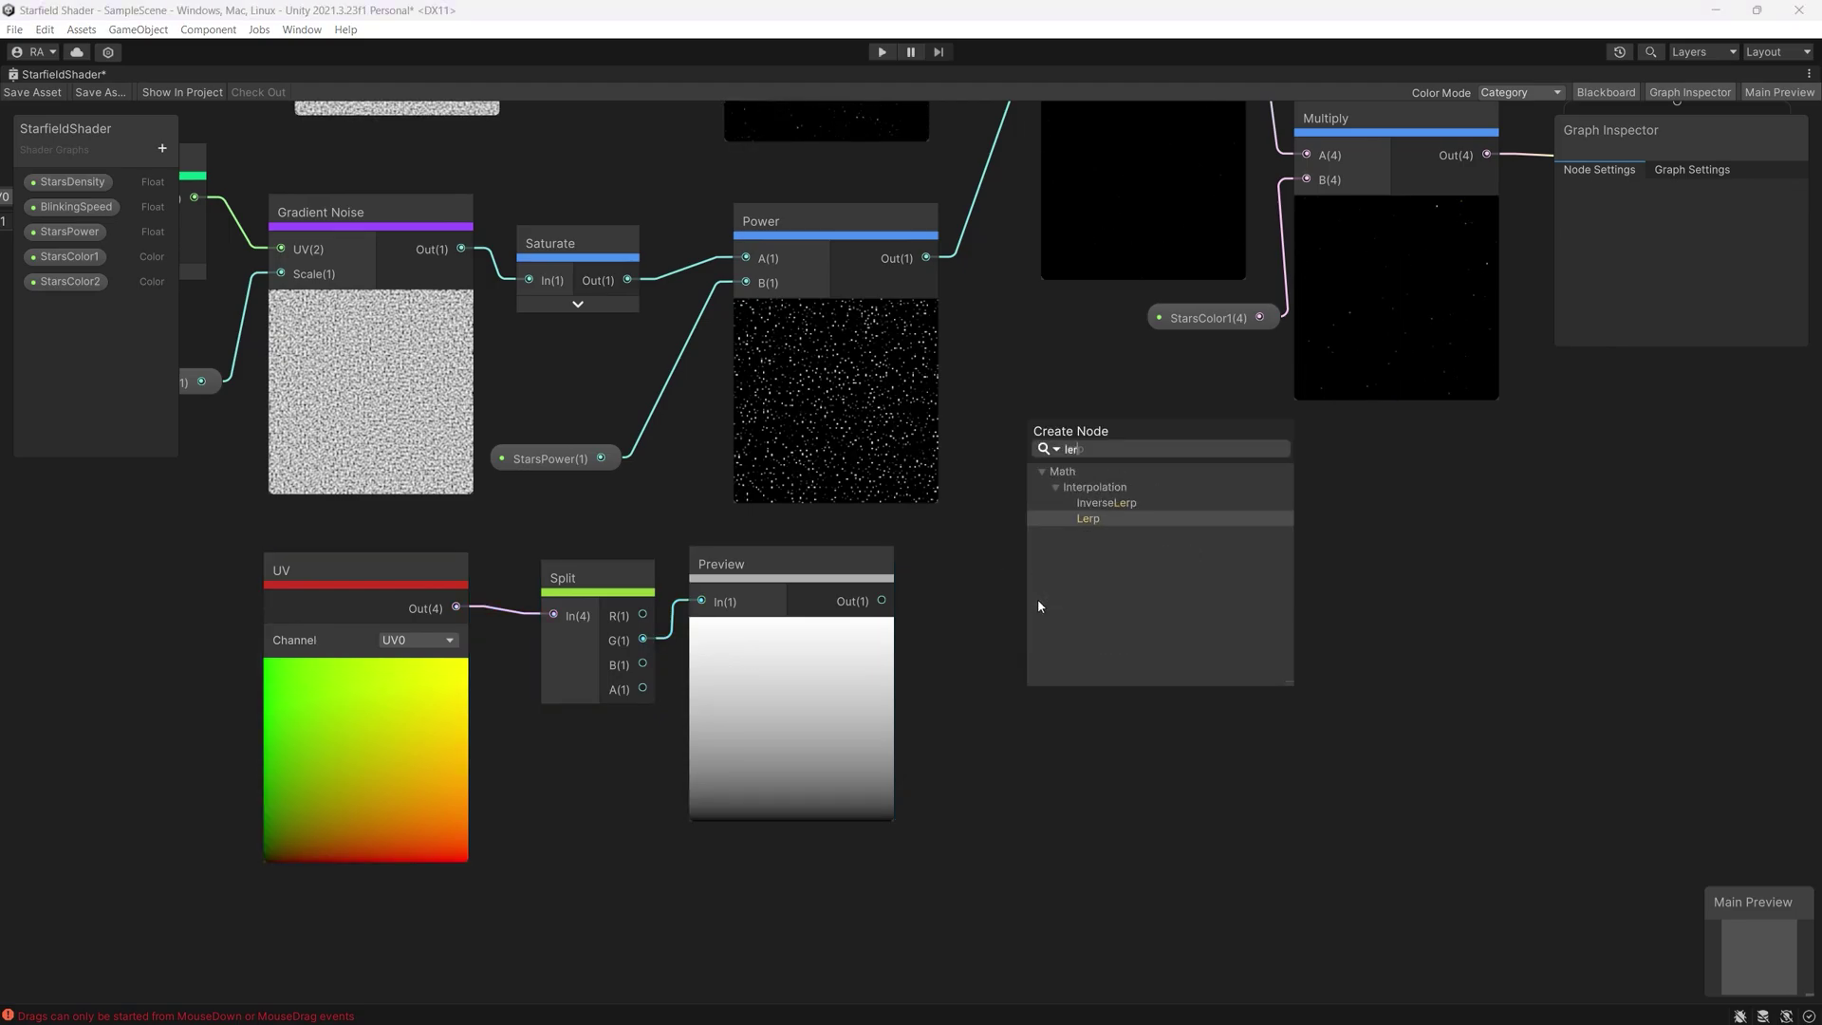
key(Return)
drag(792, 575, 795, 589)
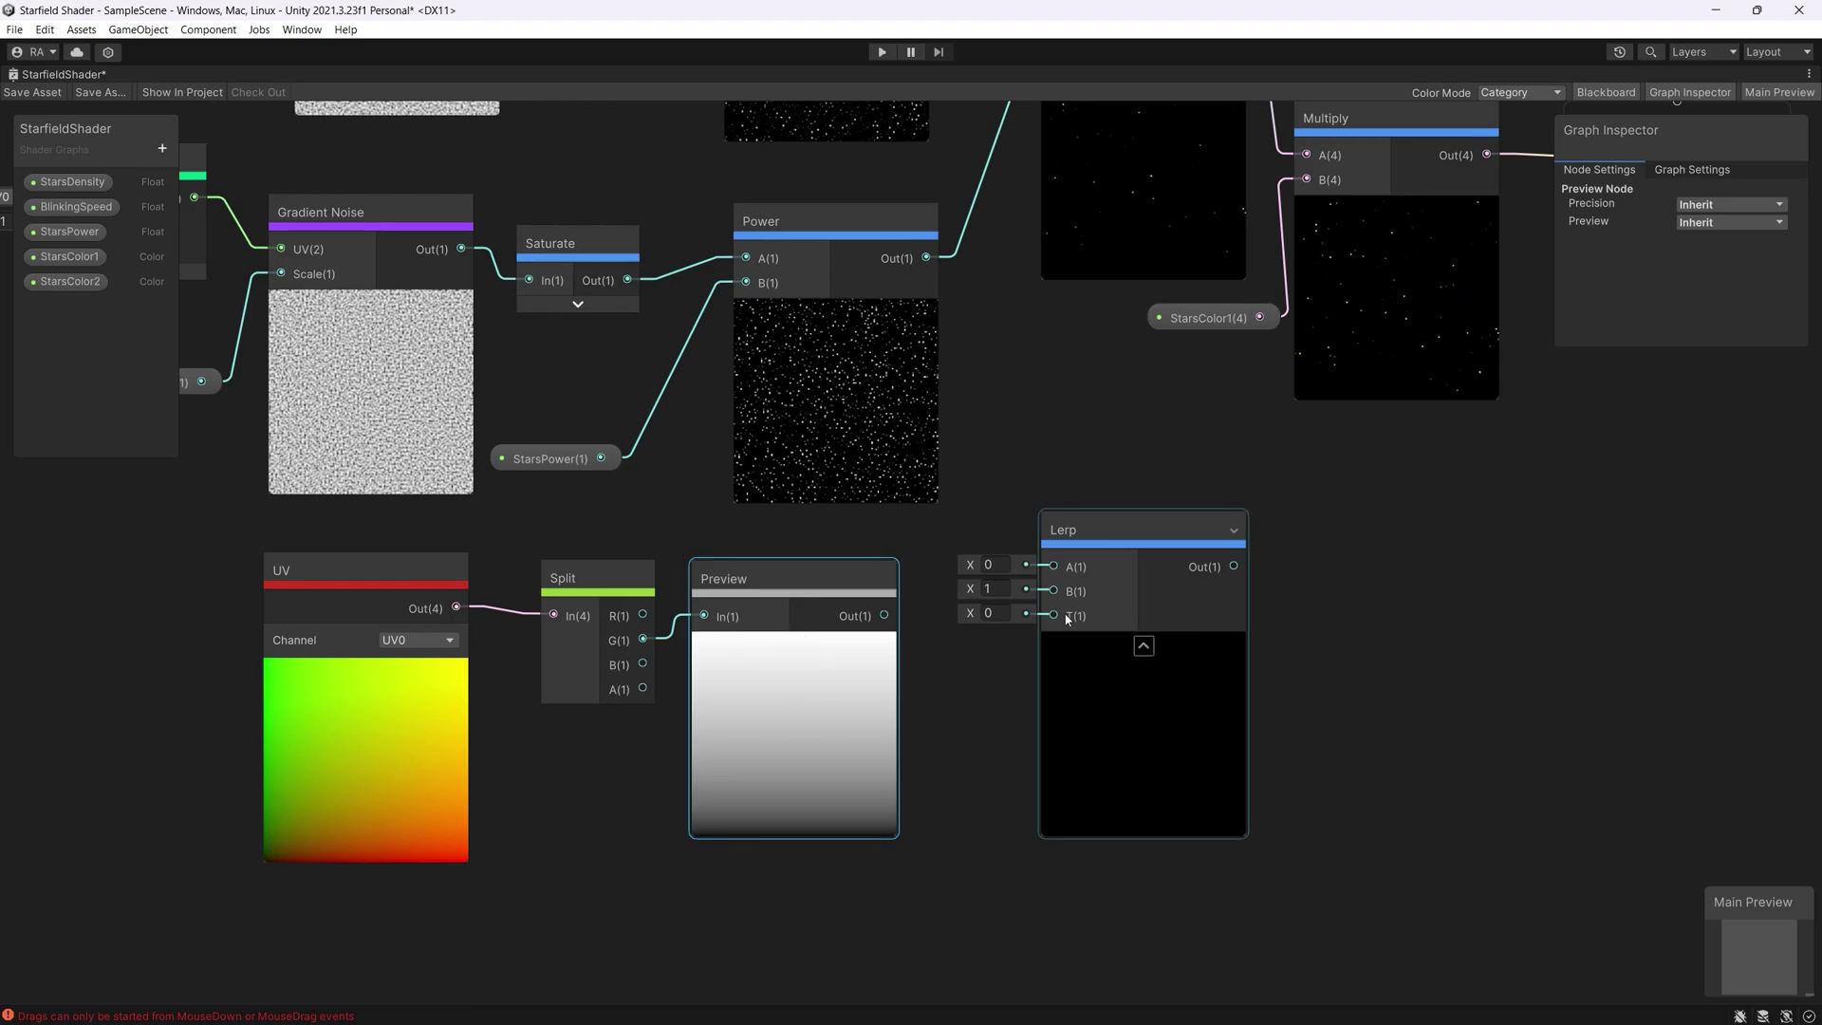
drag(885, 616, 1053, 616)
drag(235, 533, 770, 784)
drag(793, 697, 835, 832)
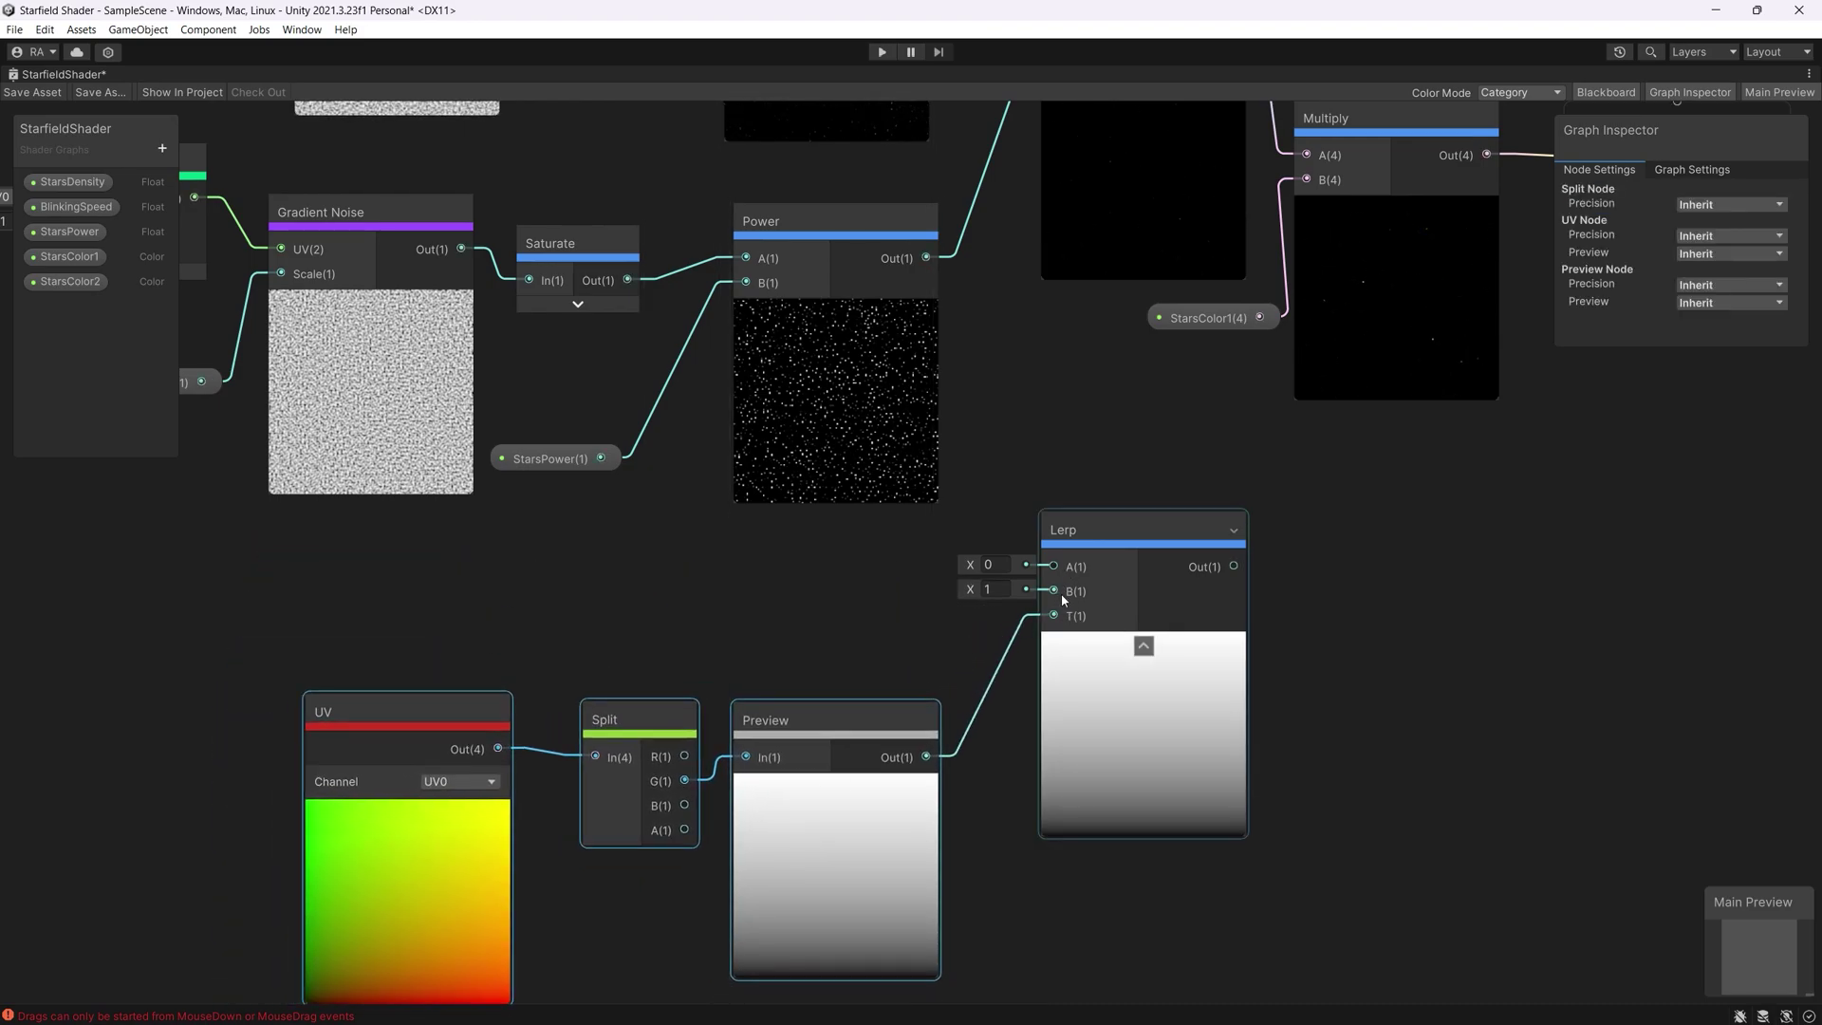
Add StarsColor1 and StarsColor2 nodes to the graph and feed them into the Lerp node's A and B inputs
drag(71, 257, 778, 557)
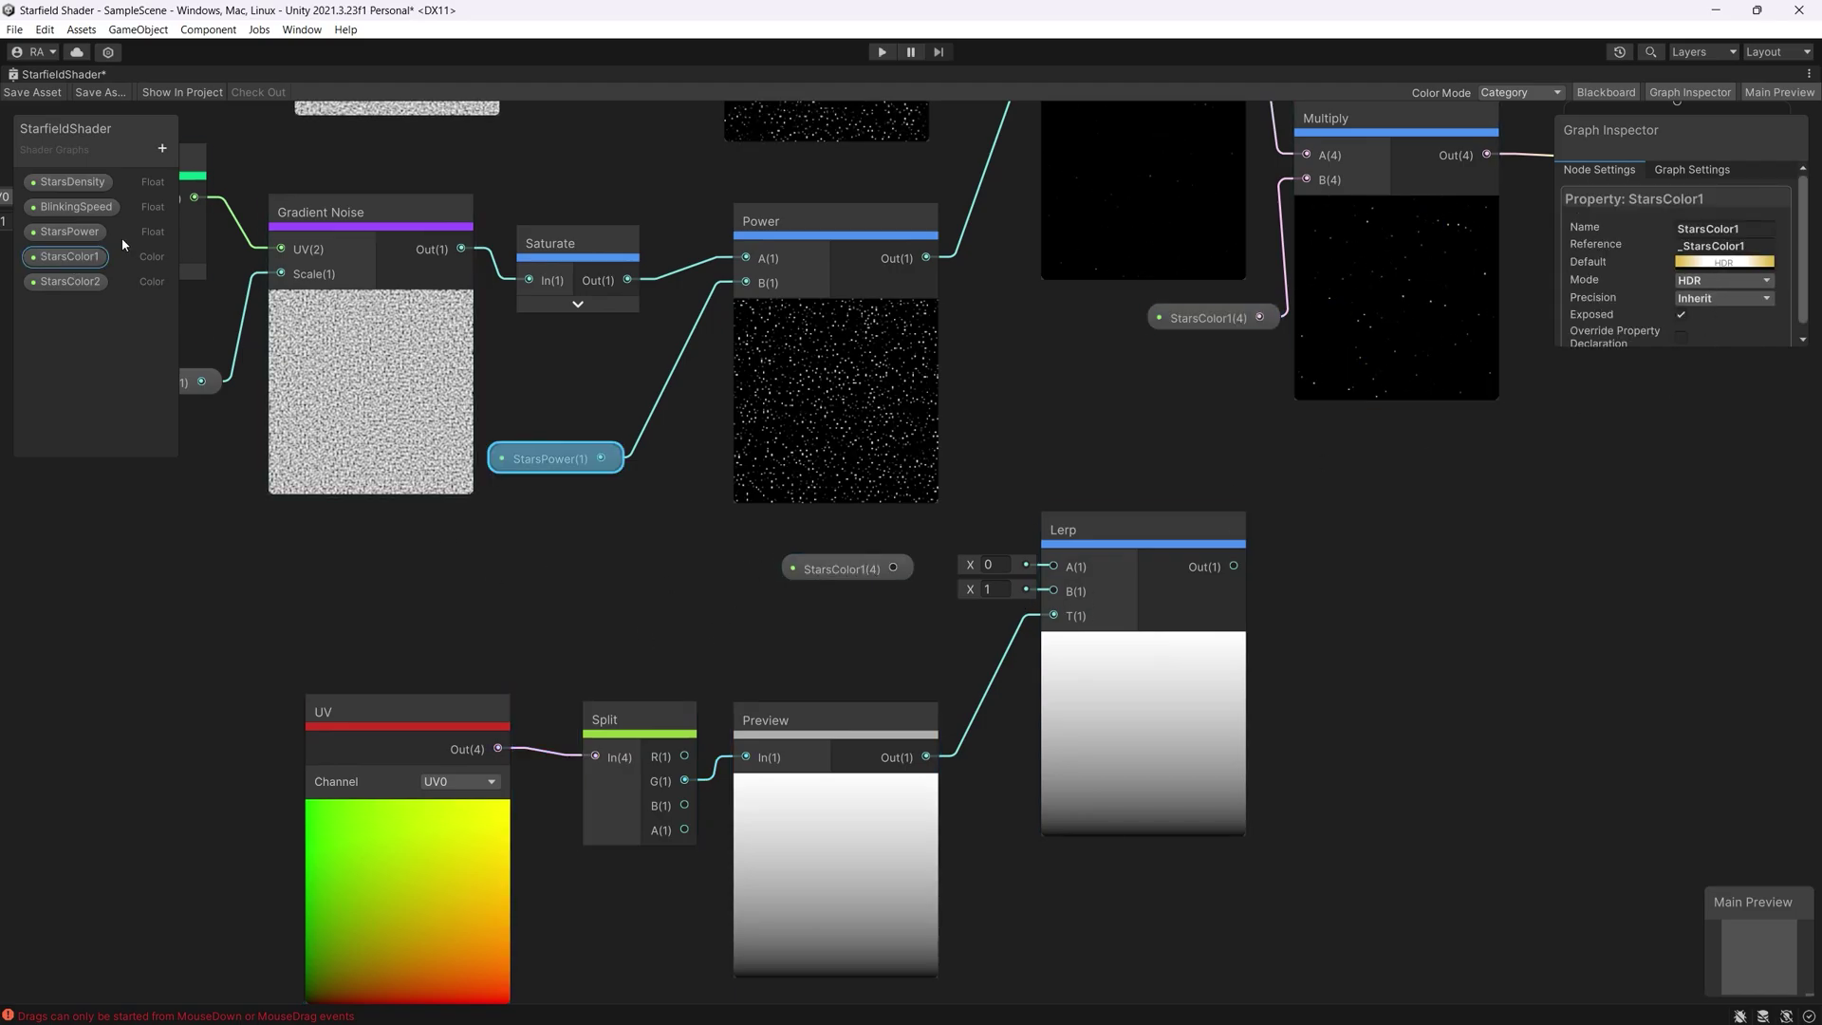
drag(893, 568, 1053, 566)
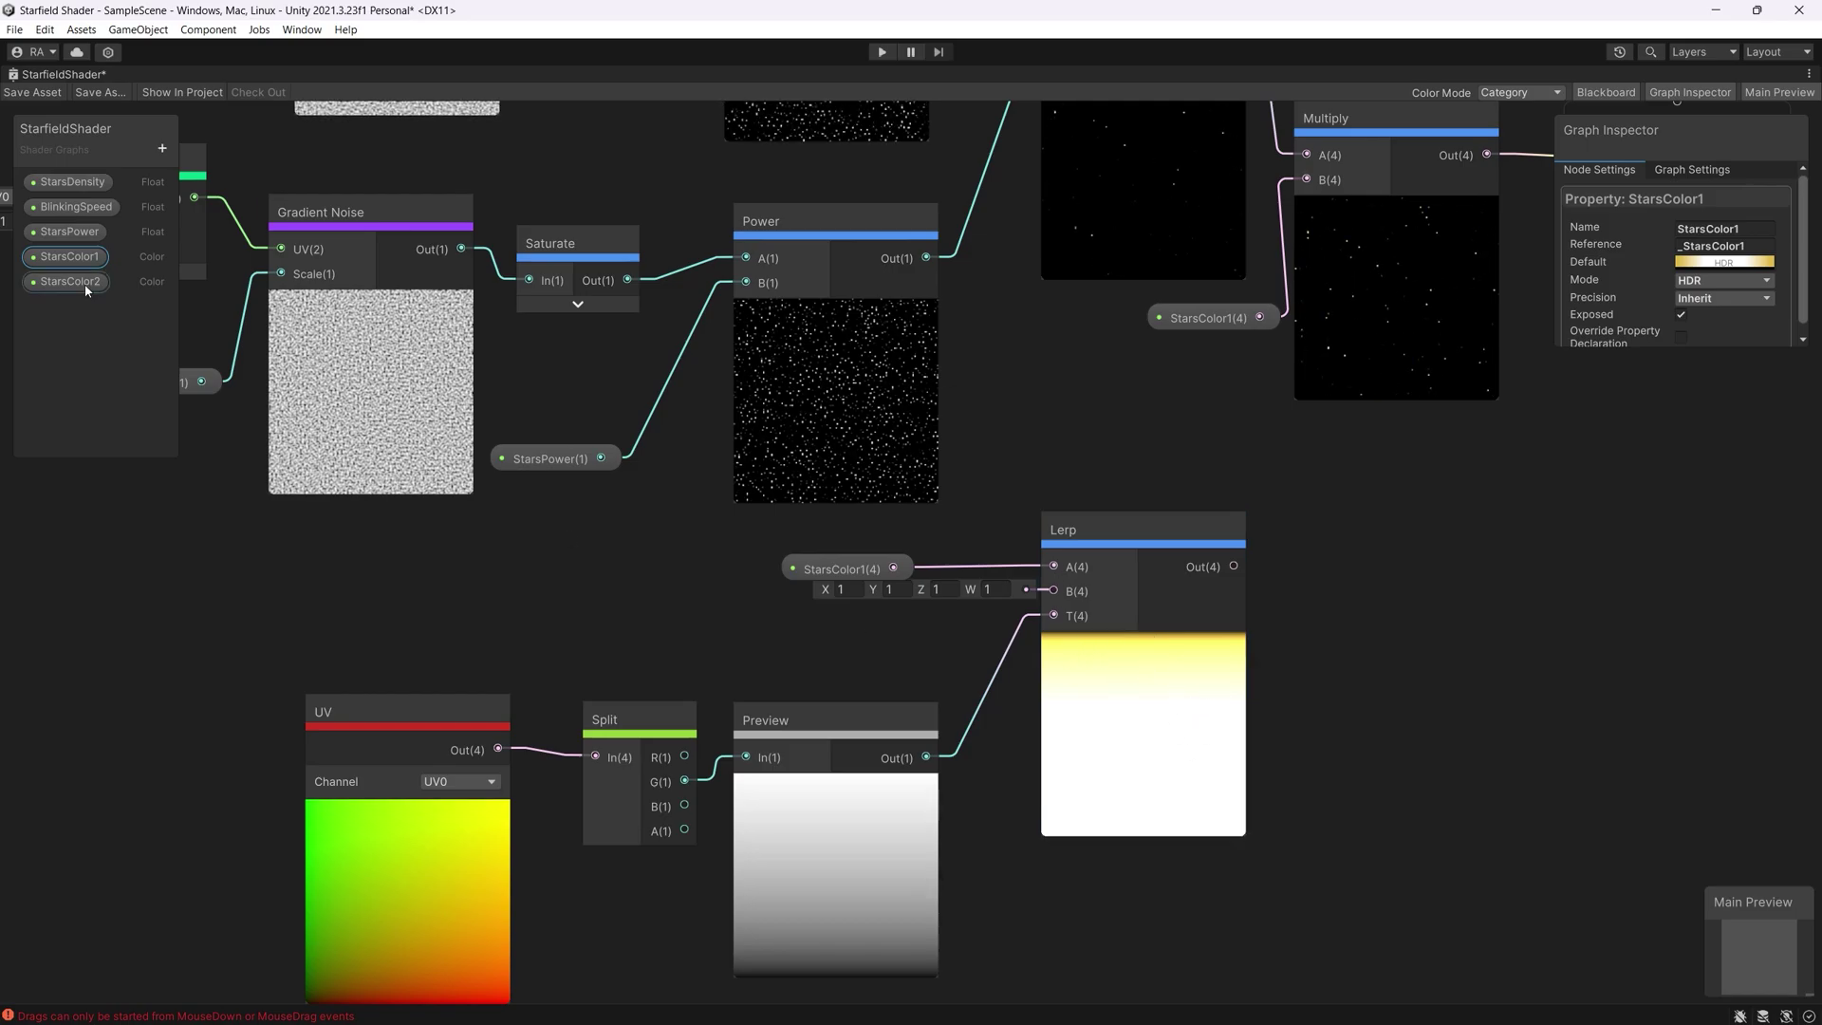
drag(86, 289, 1053, 615)
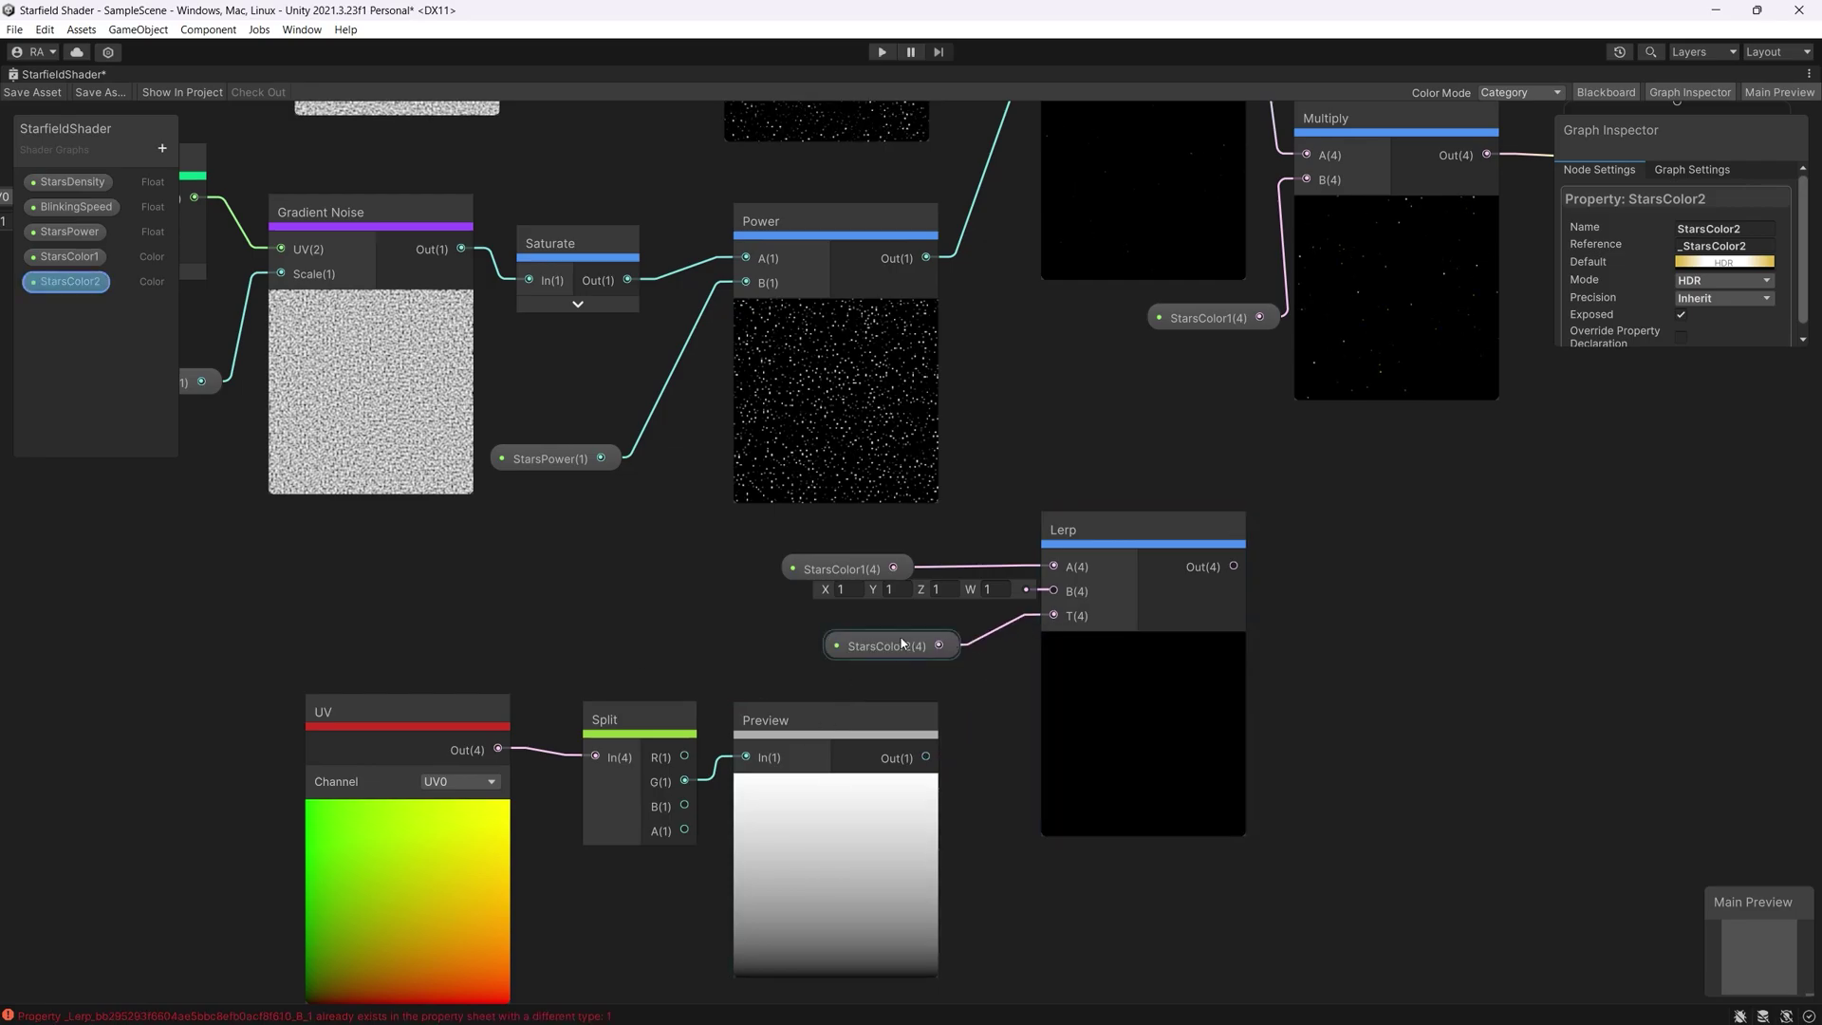
drag(901, 643, 856, 645)
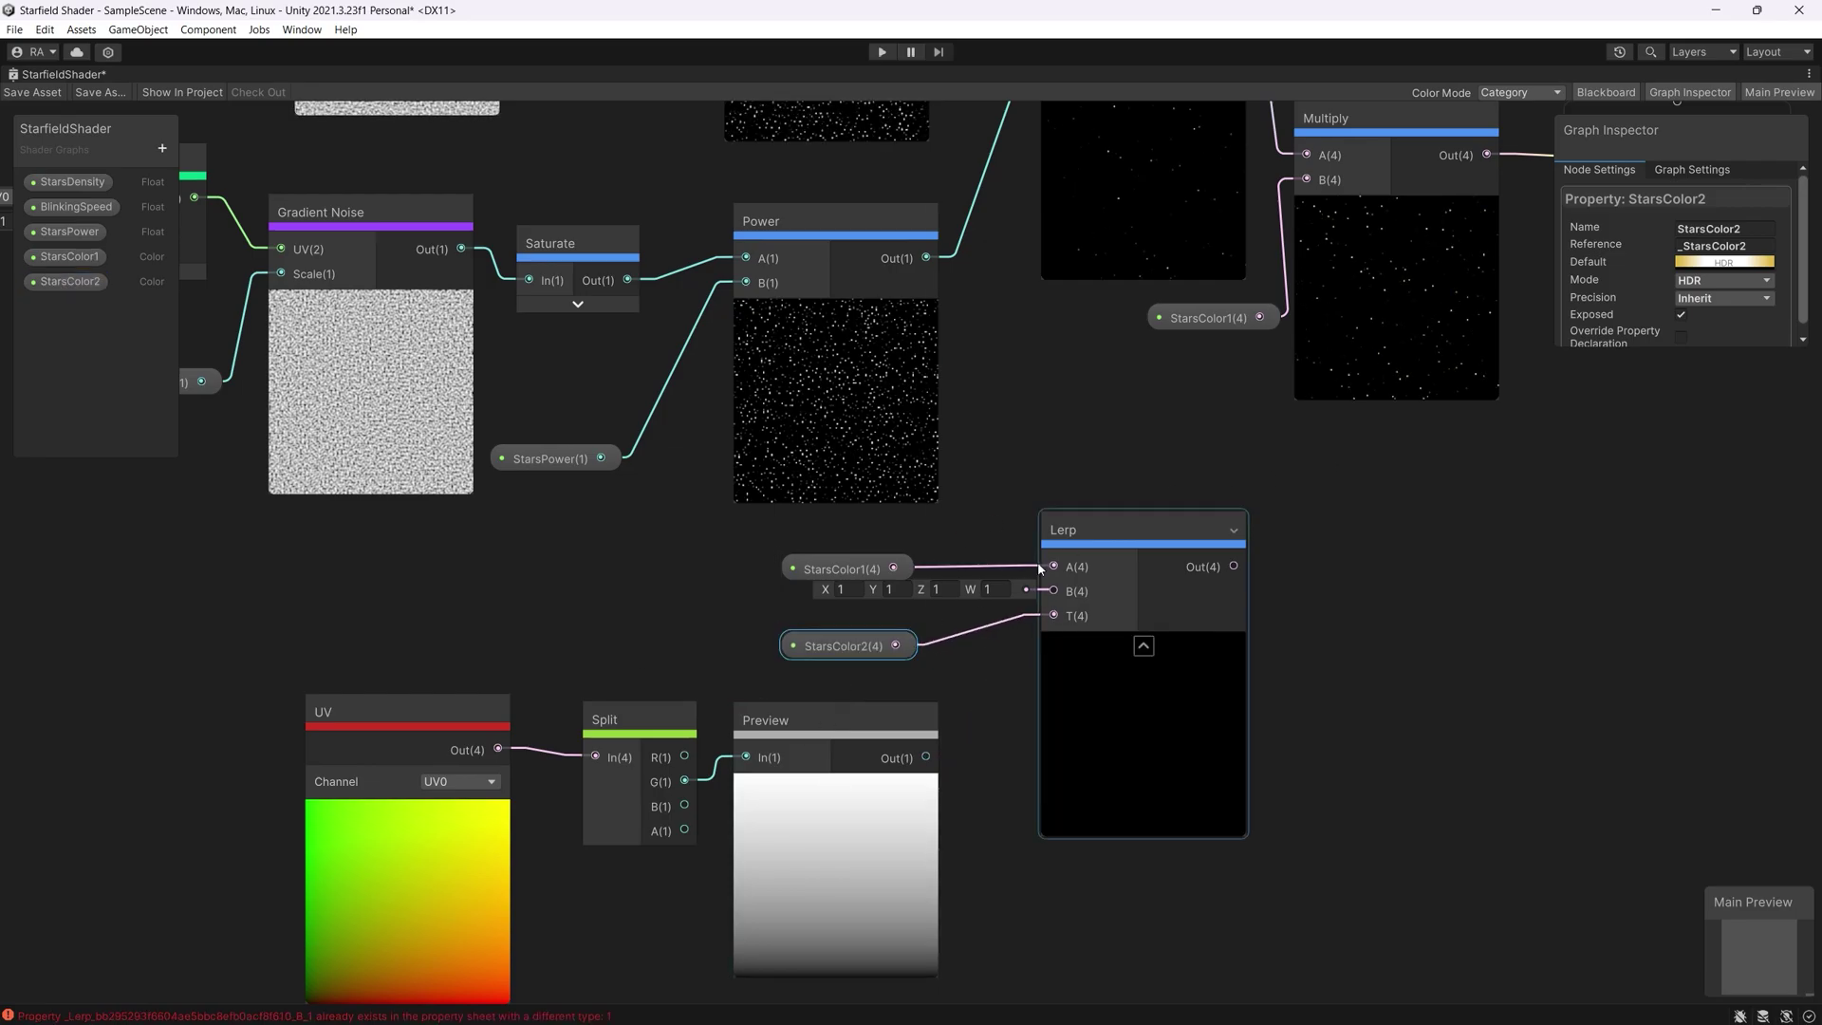
Set the StarsColor2 default HDR color to a saturated red with R 191, G 5 and B 5
click(1708, 263)
drag(1793, 384, 1757, 361)
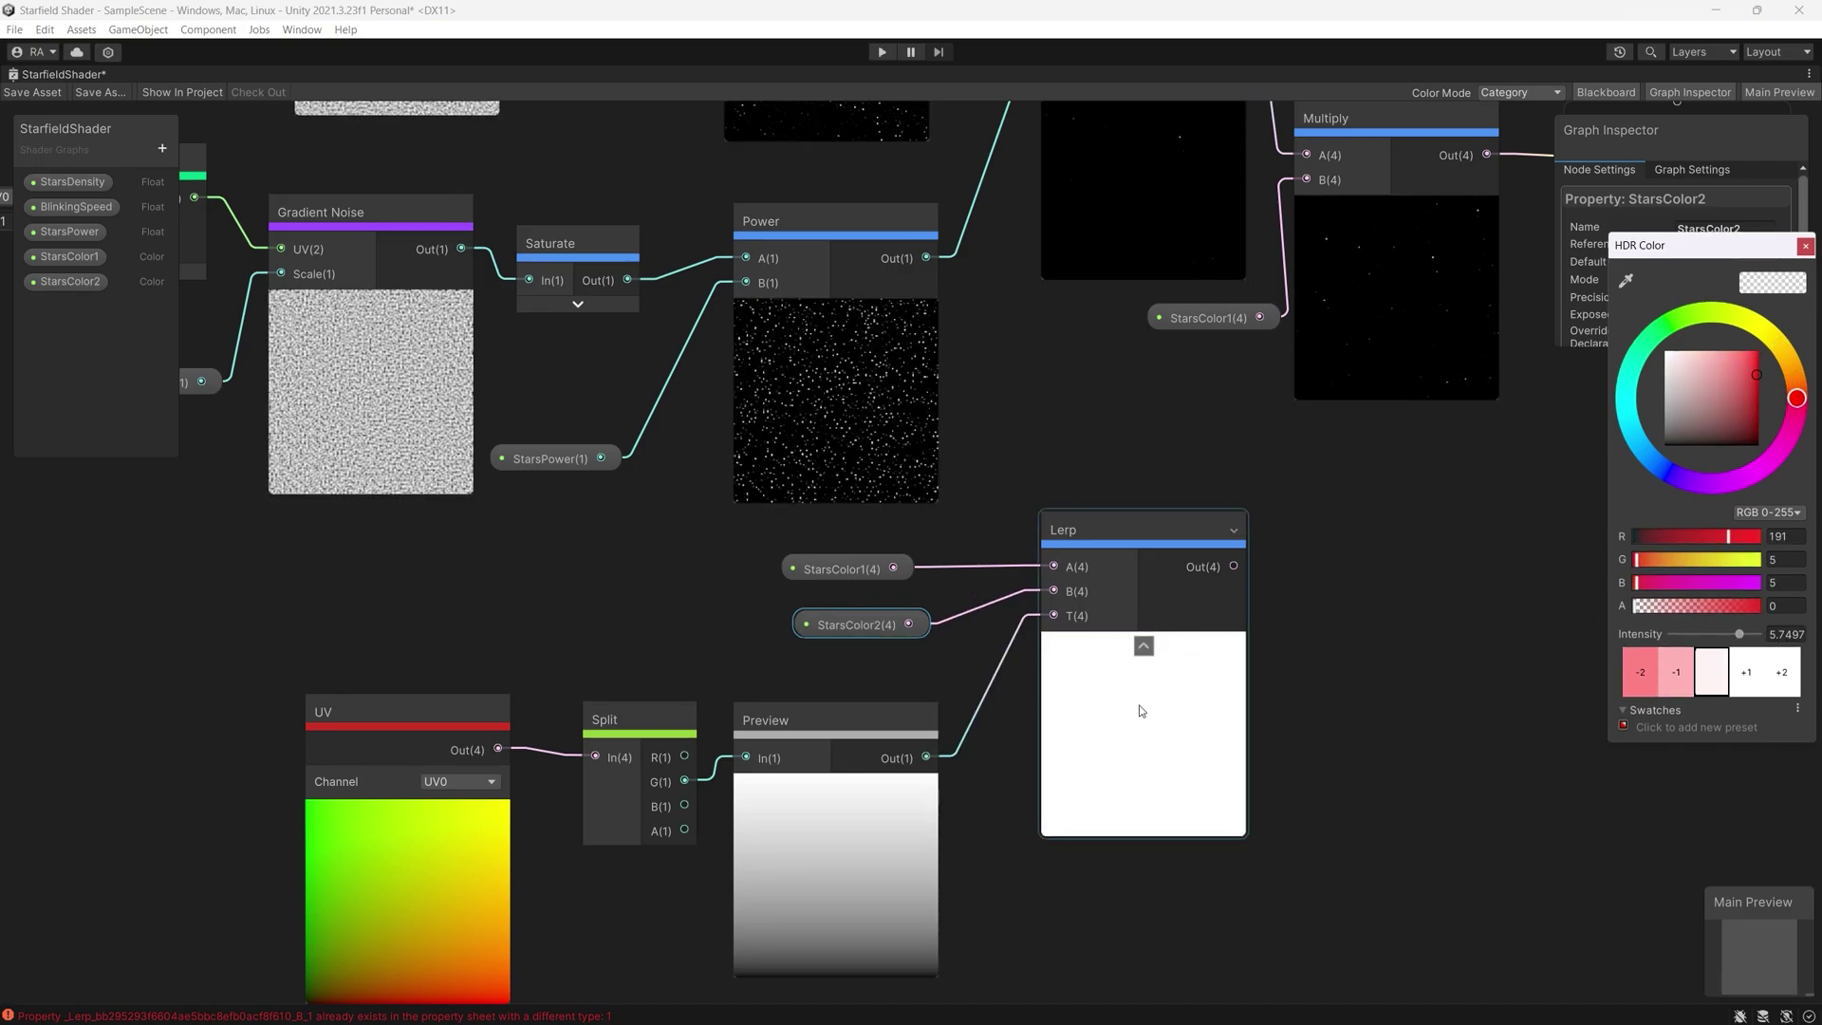
Delete the StarsColor1 node feeding the final Multiply node and connect the Lerp output to its B input instead
middle_drag(1268, 667, 1114, 765)
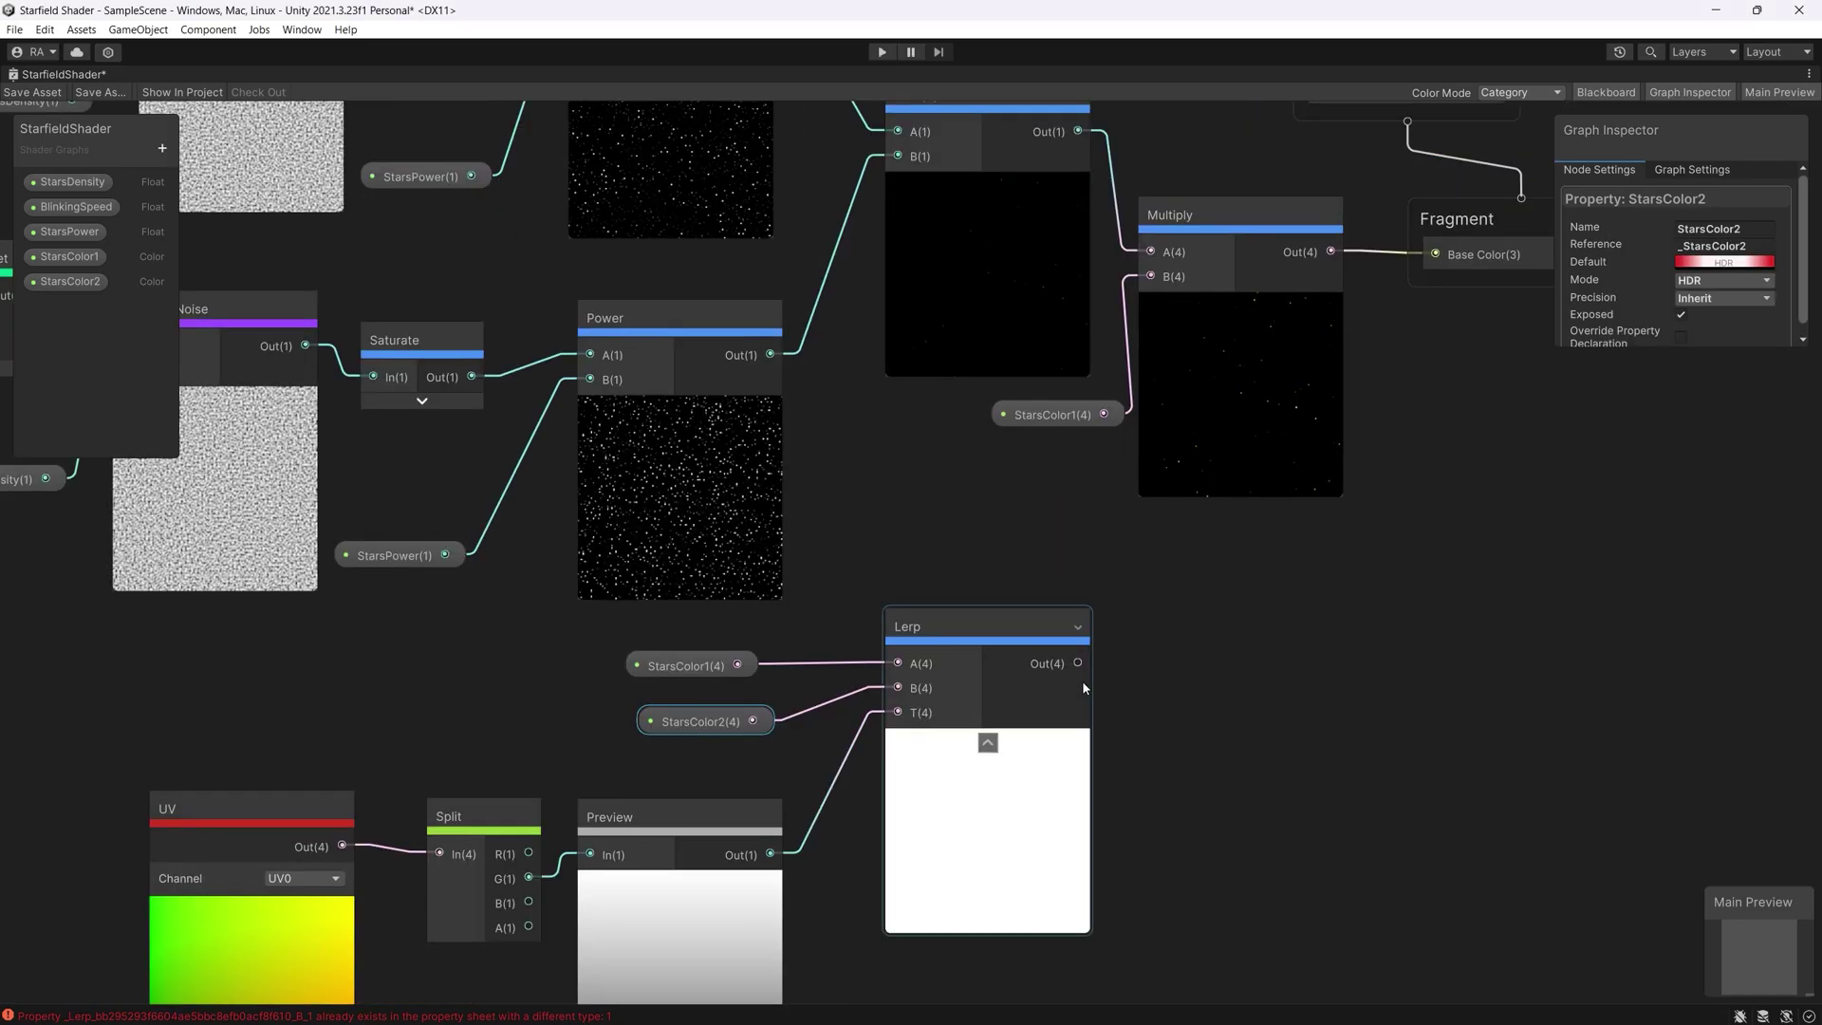
scroll(1131, 679, down, 1)
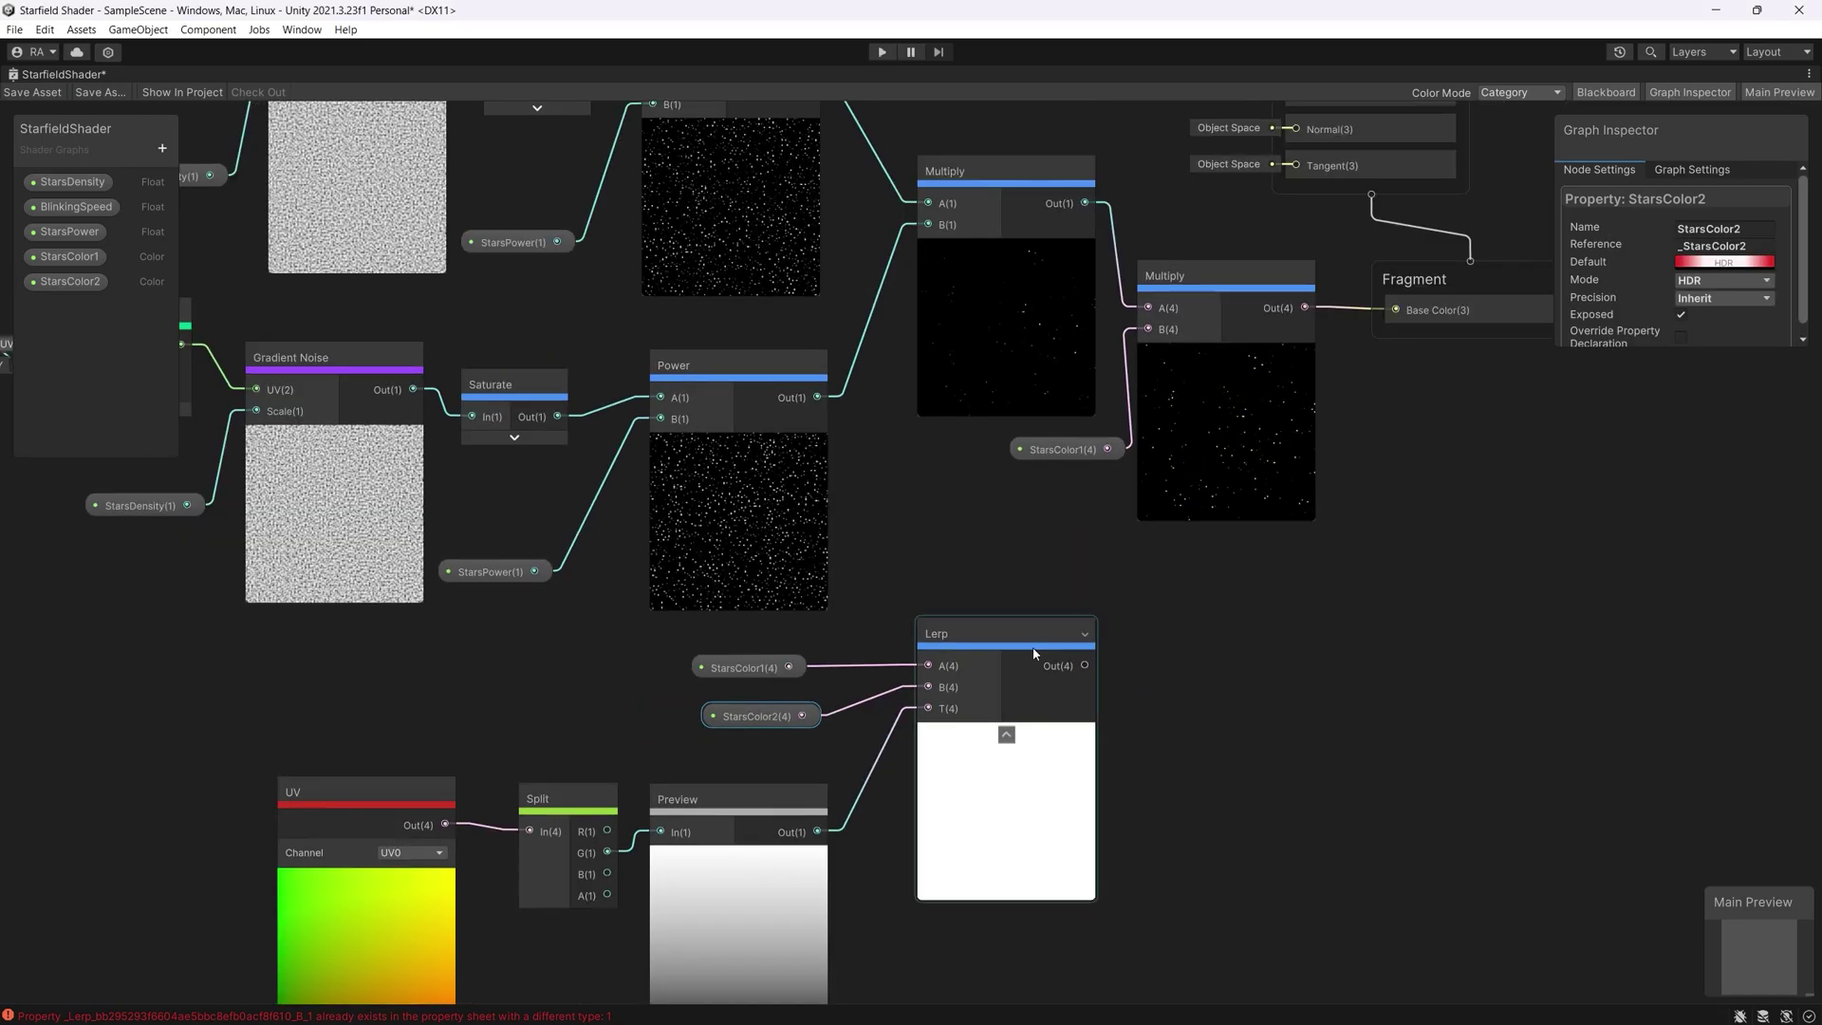
drag(1009, 641, 990, 612)
drag(1164, 387, 1159, 391)
drag(1065, 460, 1034, 460)
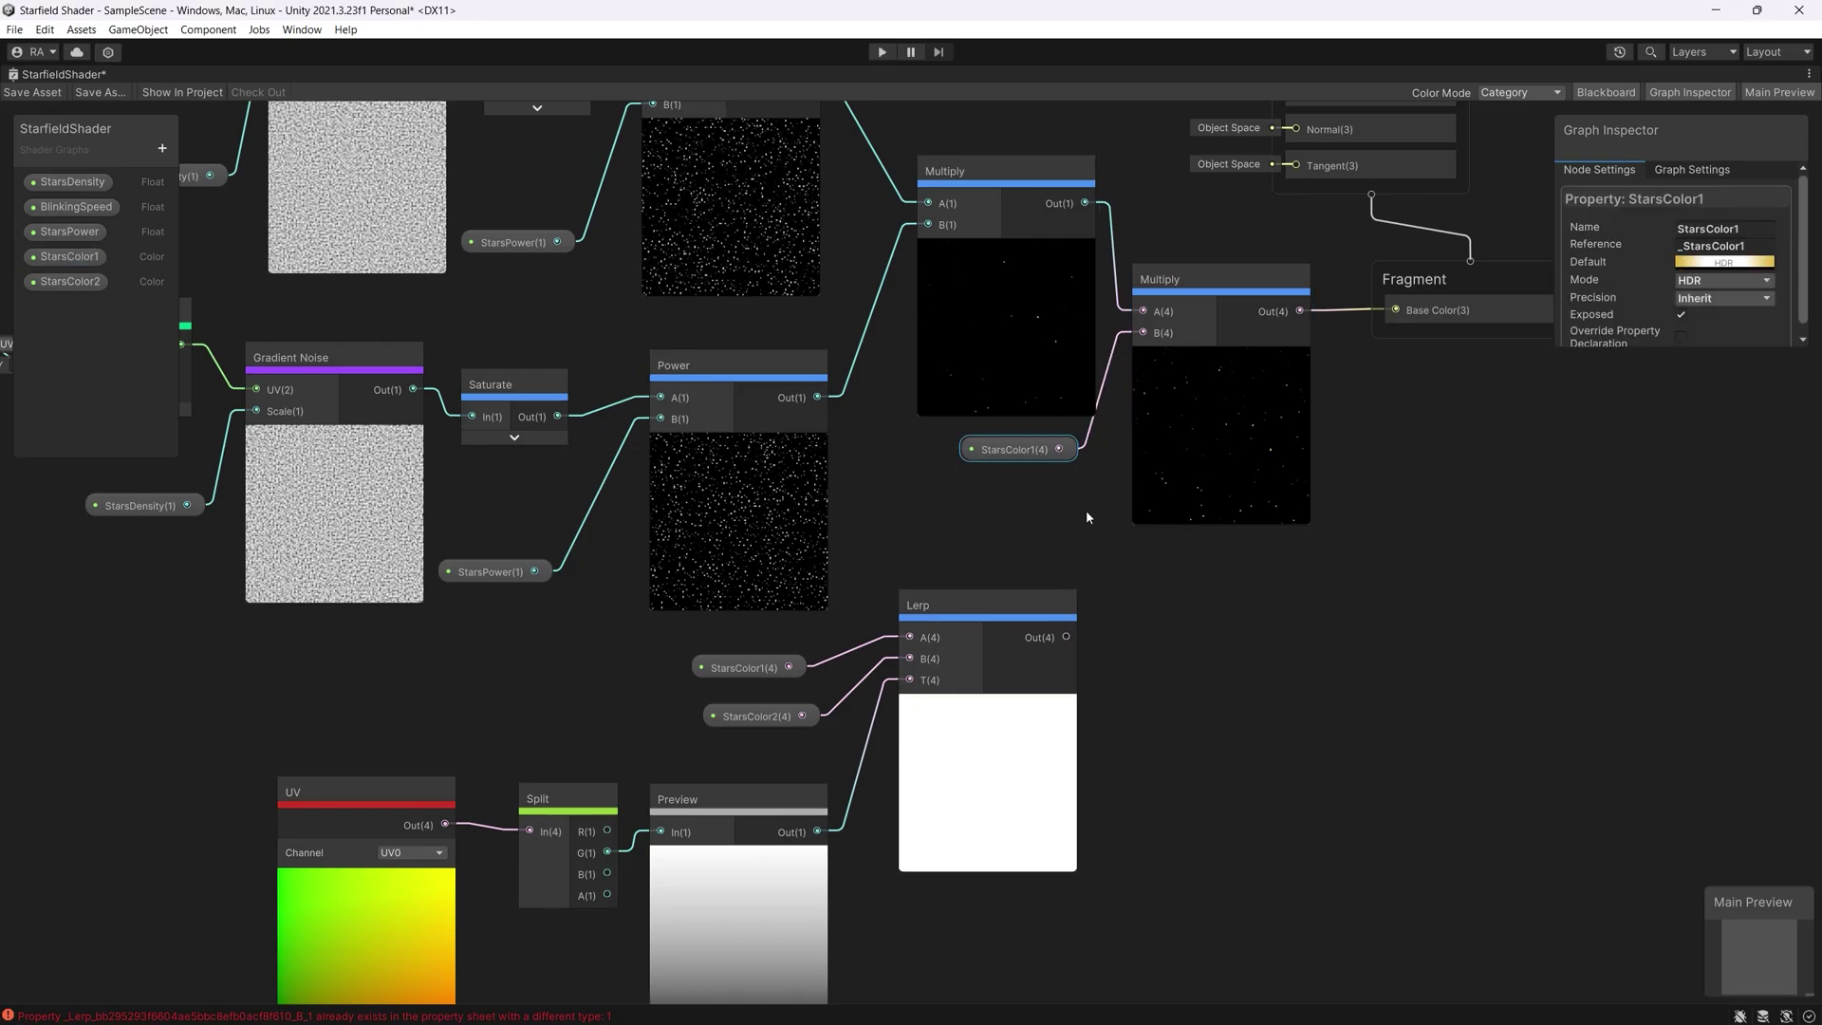
key(Delete)
drag(1203, 287, 1202, 294)
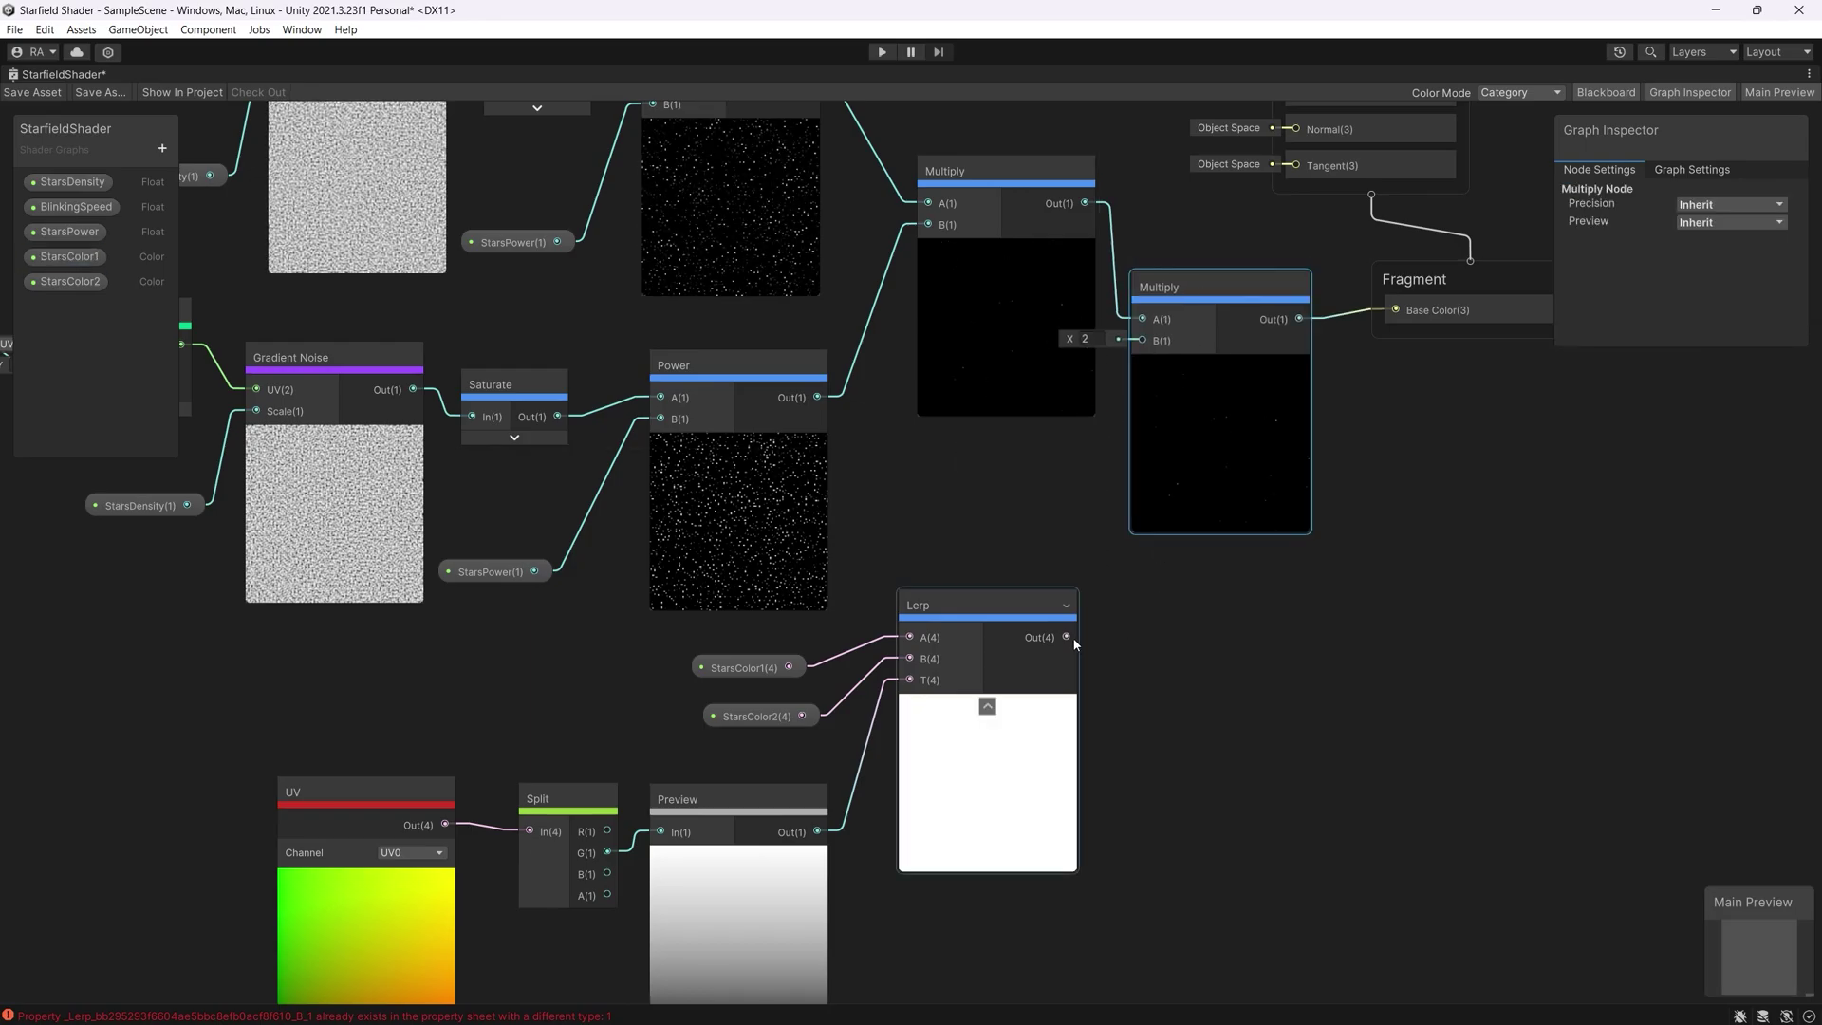
drag(1147, 348, 1145, 343)
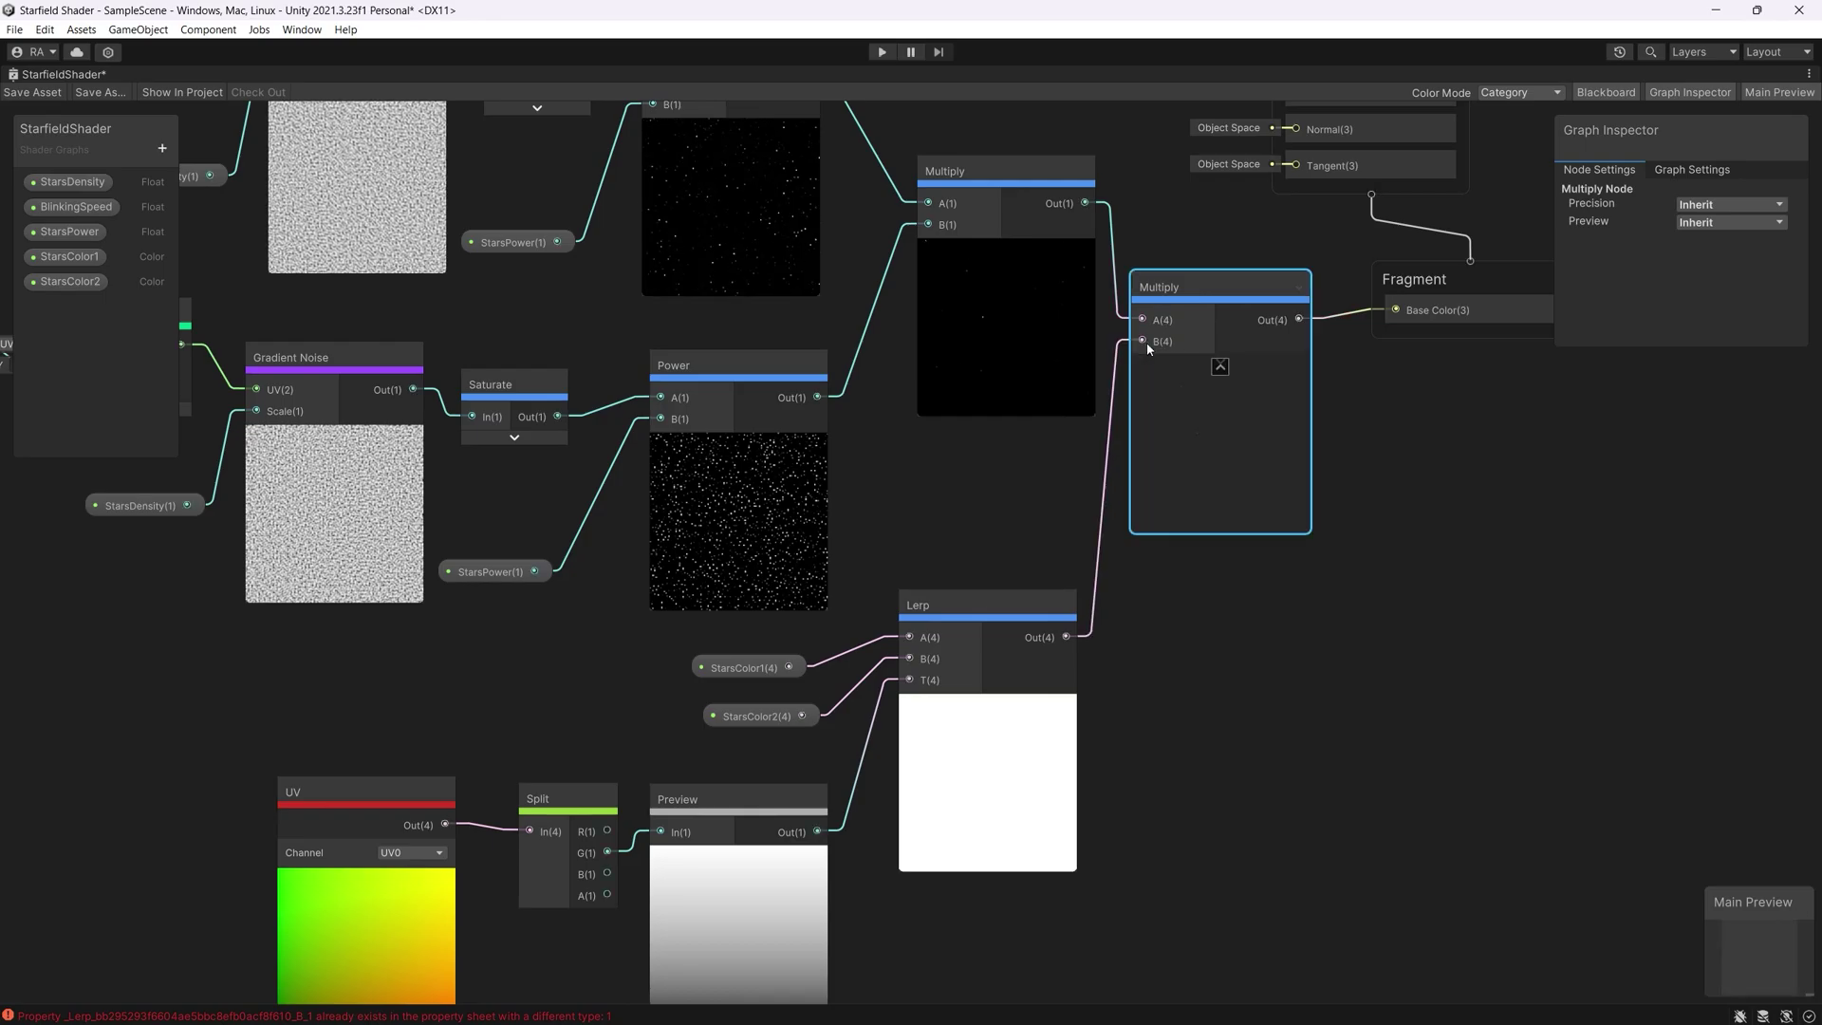
Inspect the final Multiply preview and change the StarsColor2 default HDR color to cyan
scroll(1156, 384, up, 6)
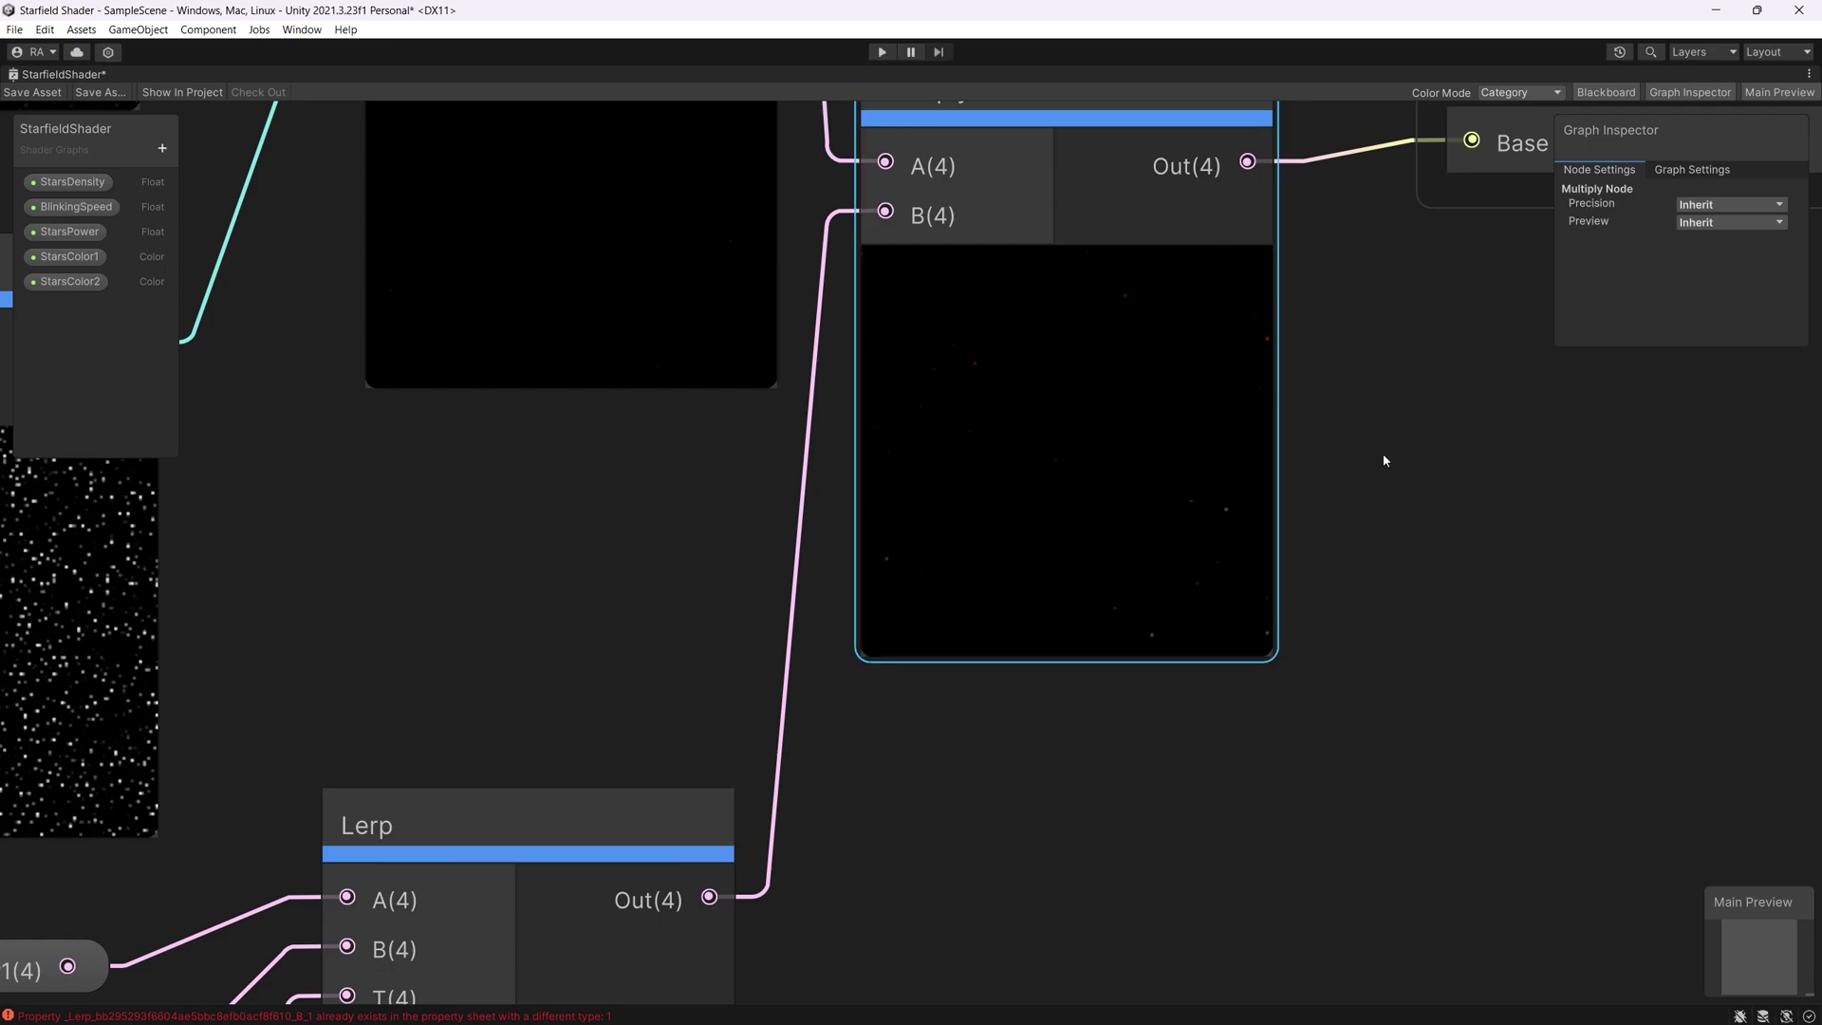
middle_drag(1383, 455, 1383, 525)
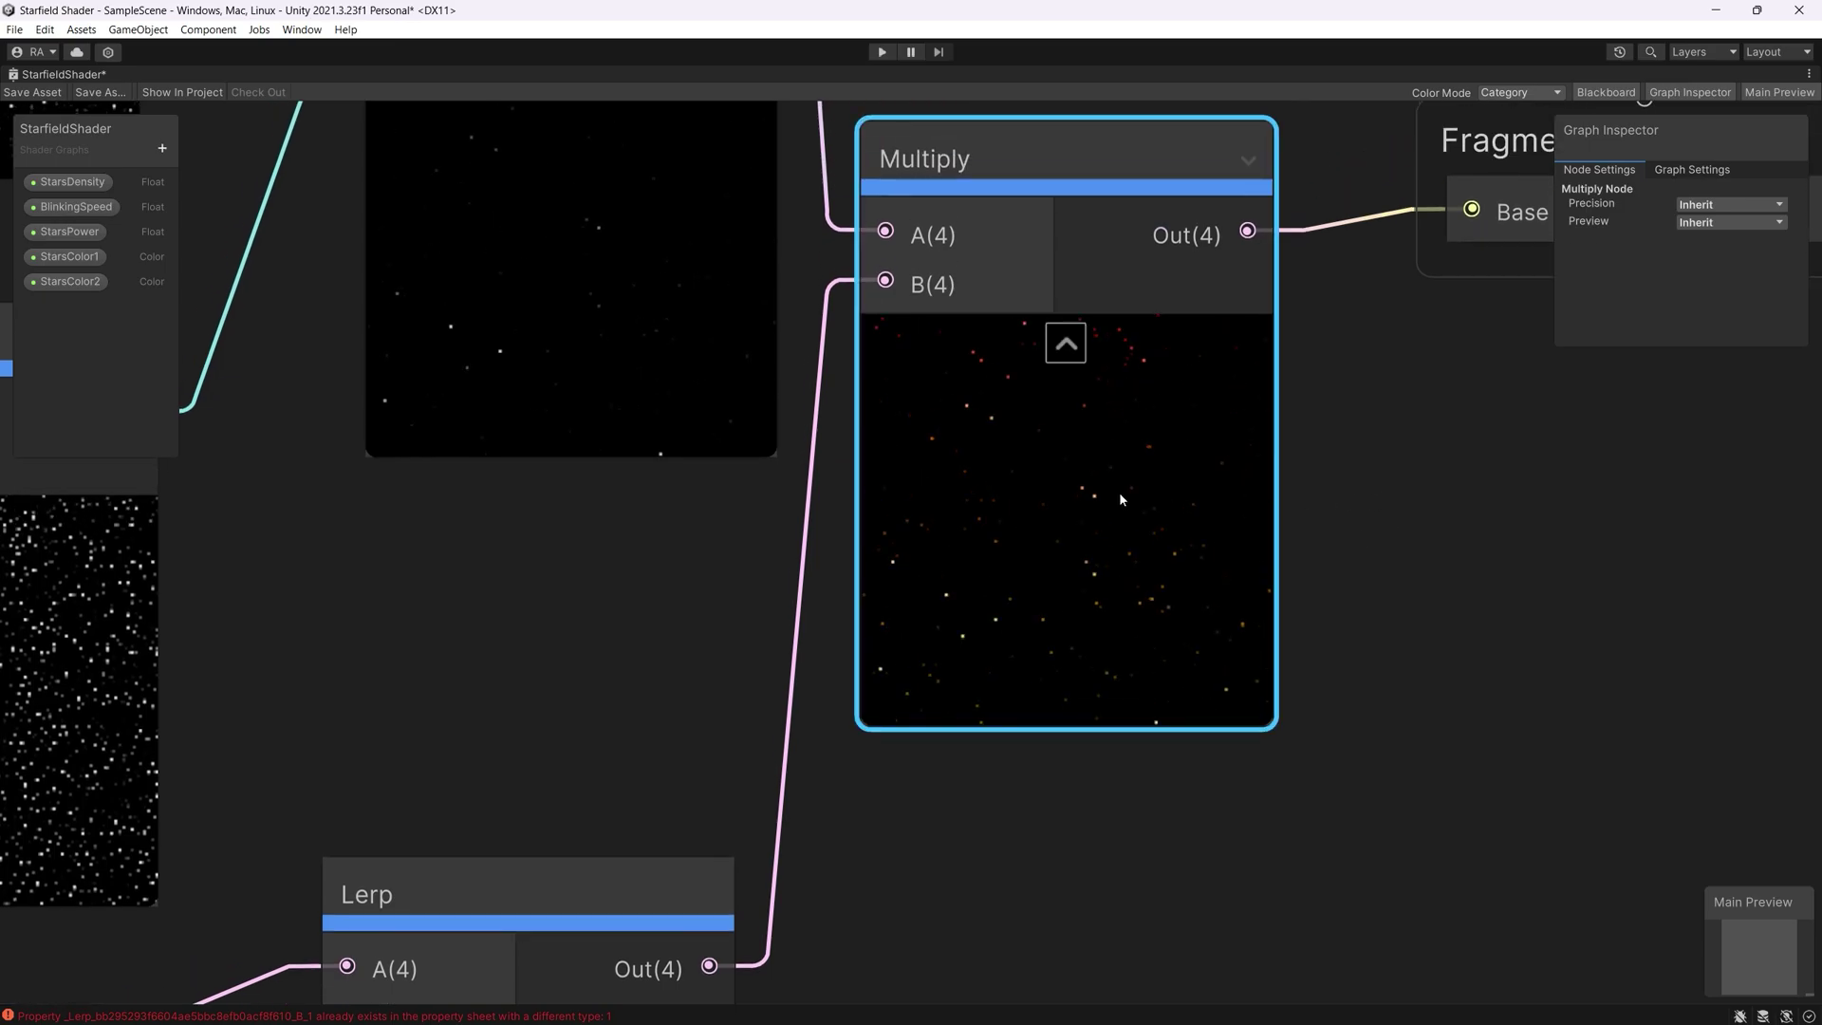
scroll(1313, 640, down, 1)
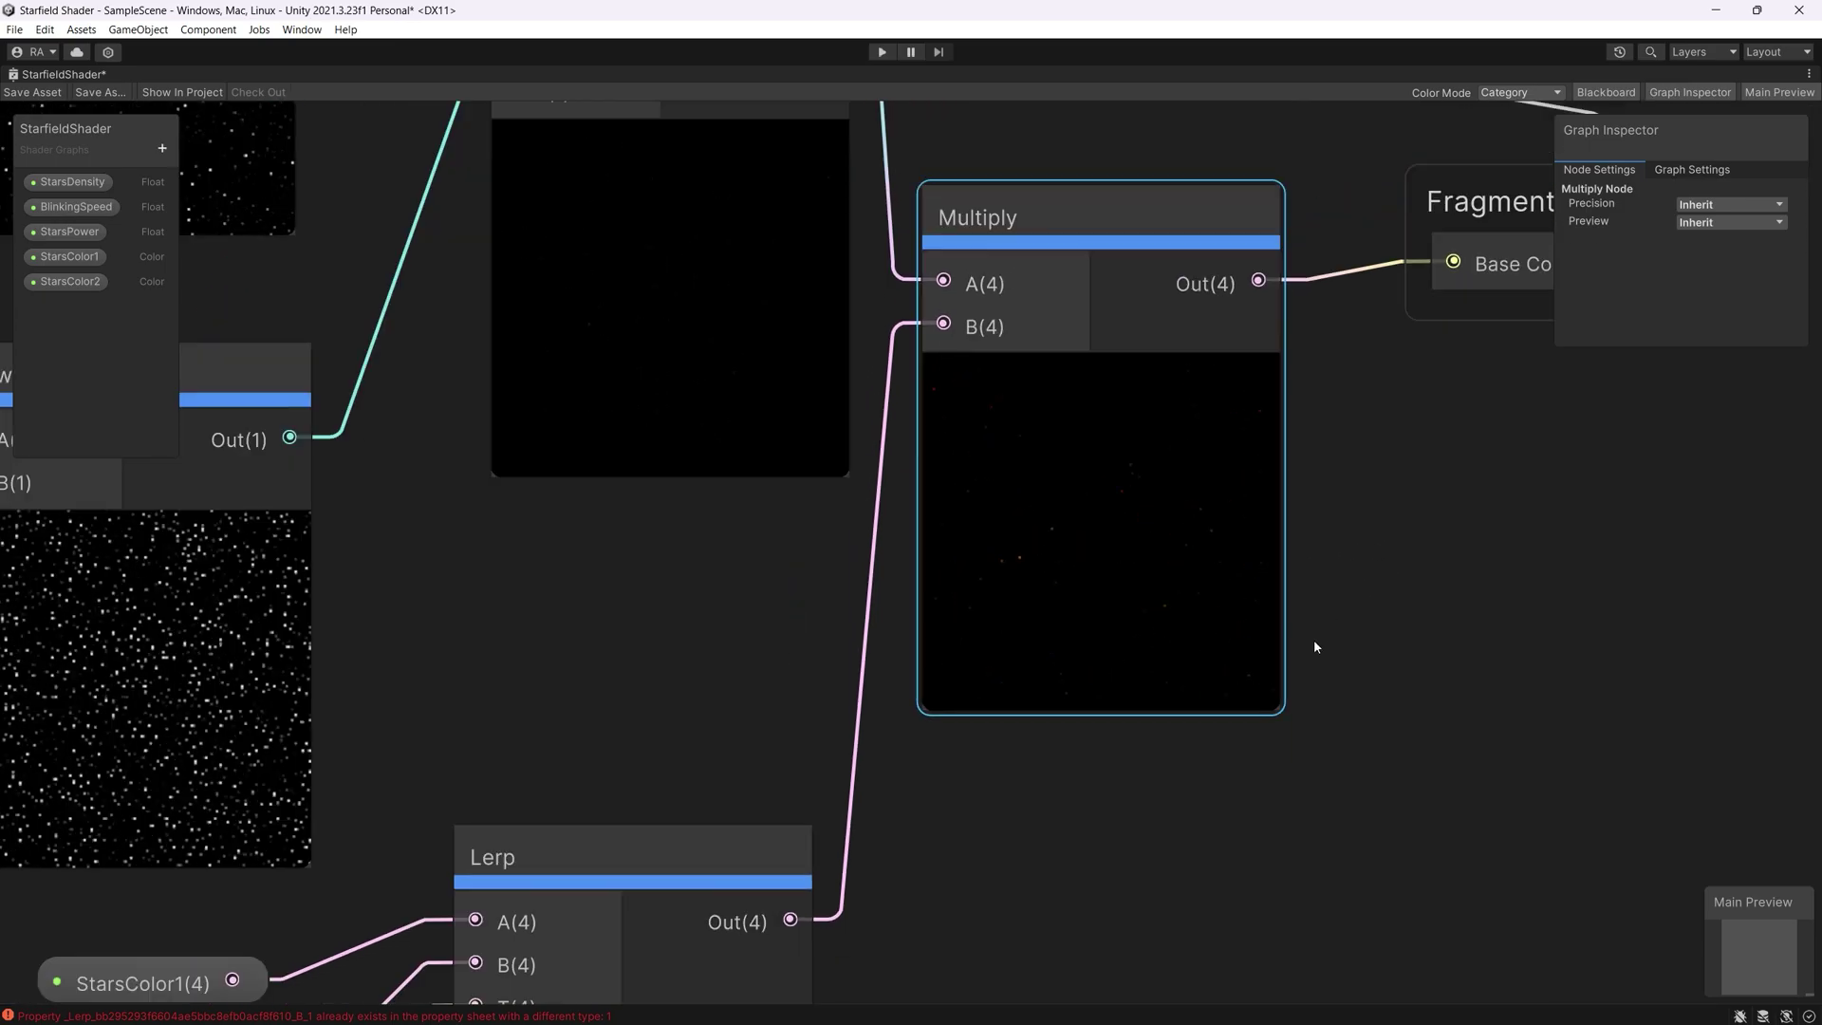
middle_drag(1006, 944, 1170, 605)
click(363, 664)
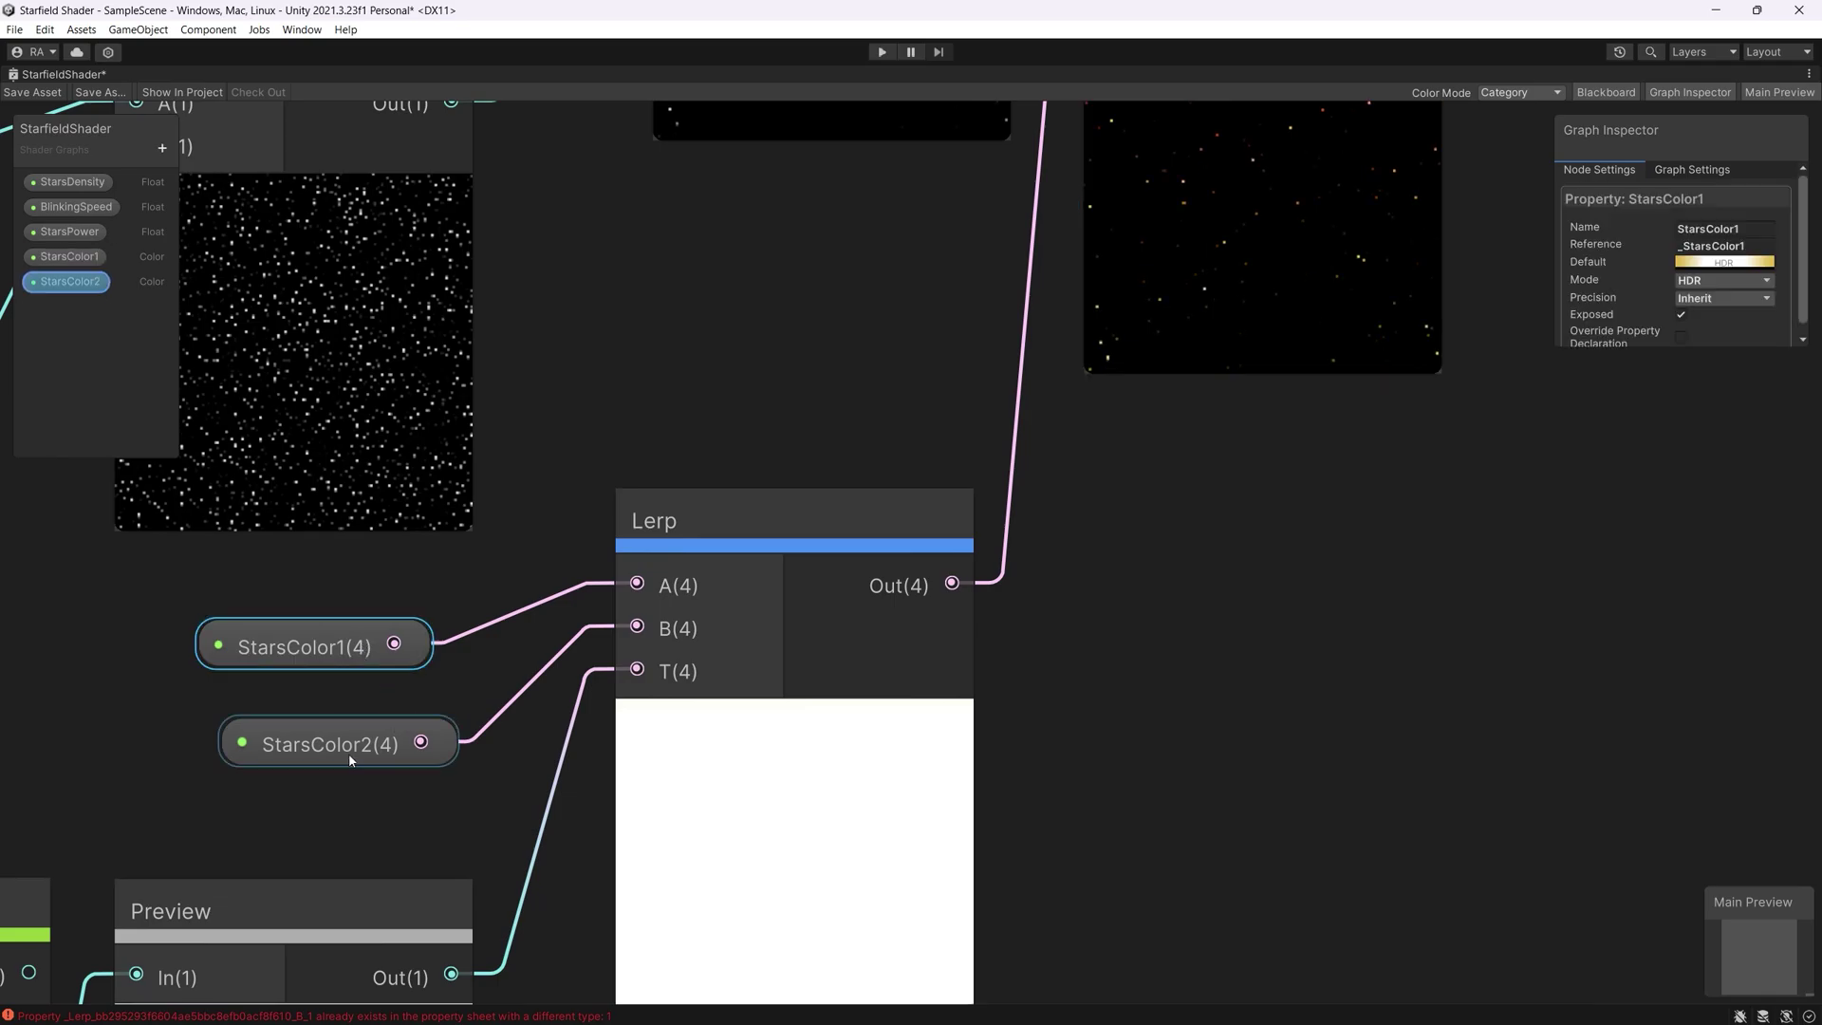
click(1703, 263)
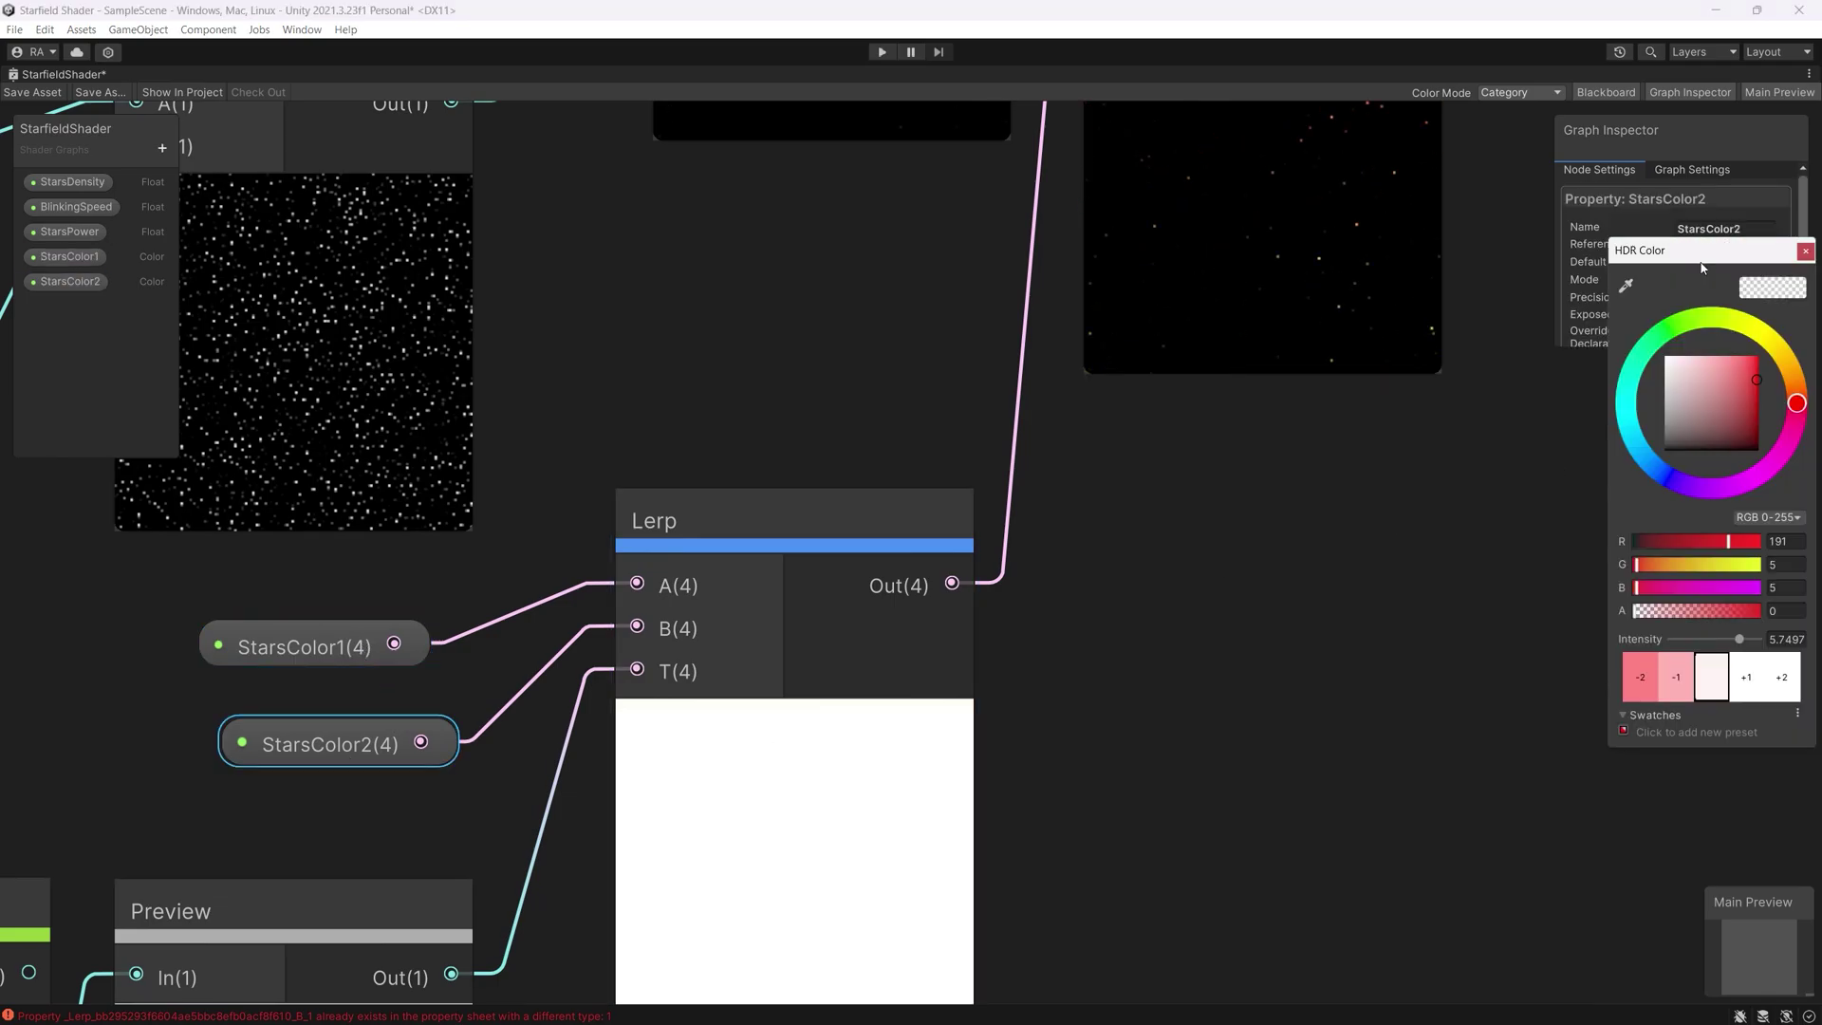
click(1634, 415)
Switch from the maximized shader graph to a maximized Scene view with the grid hidden
middle_drag(1460, 270, 1434, 366)
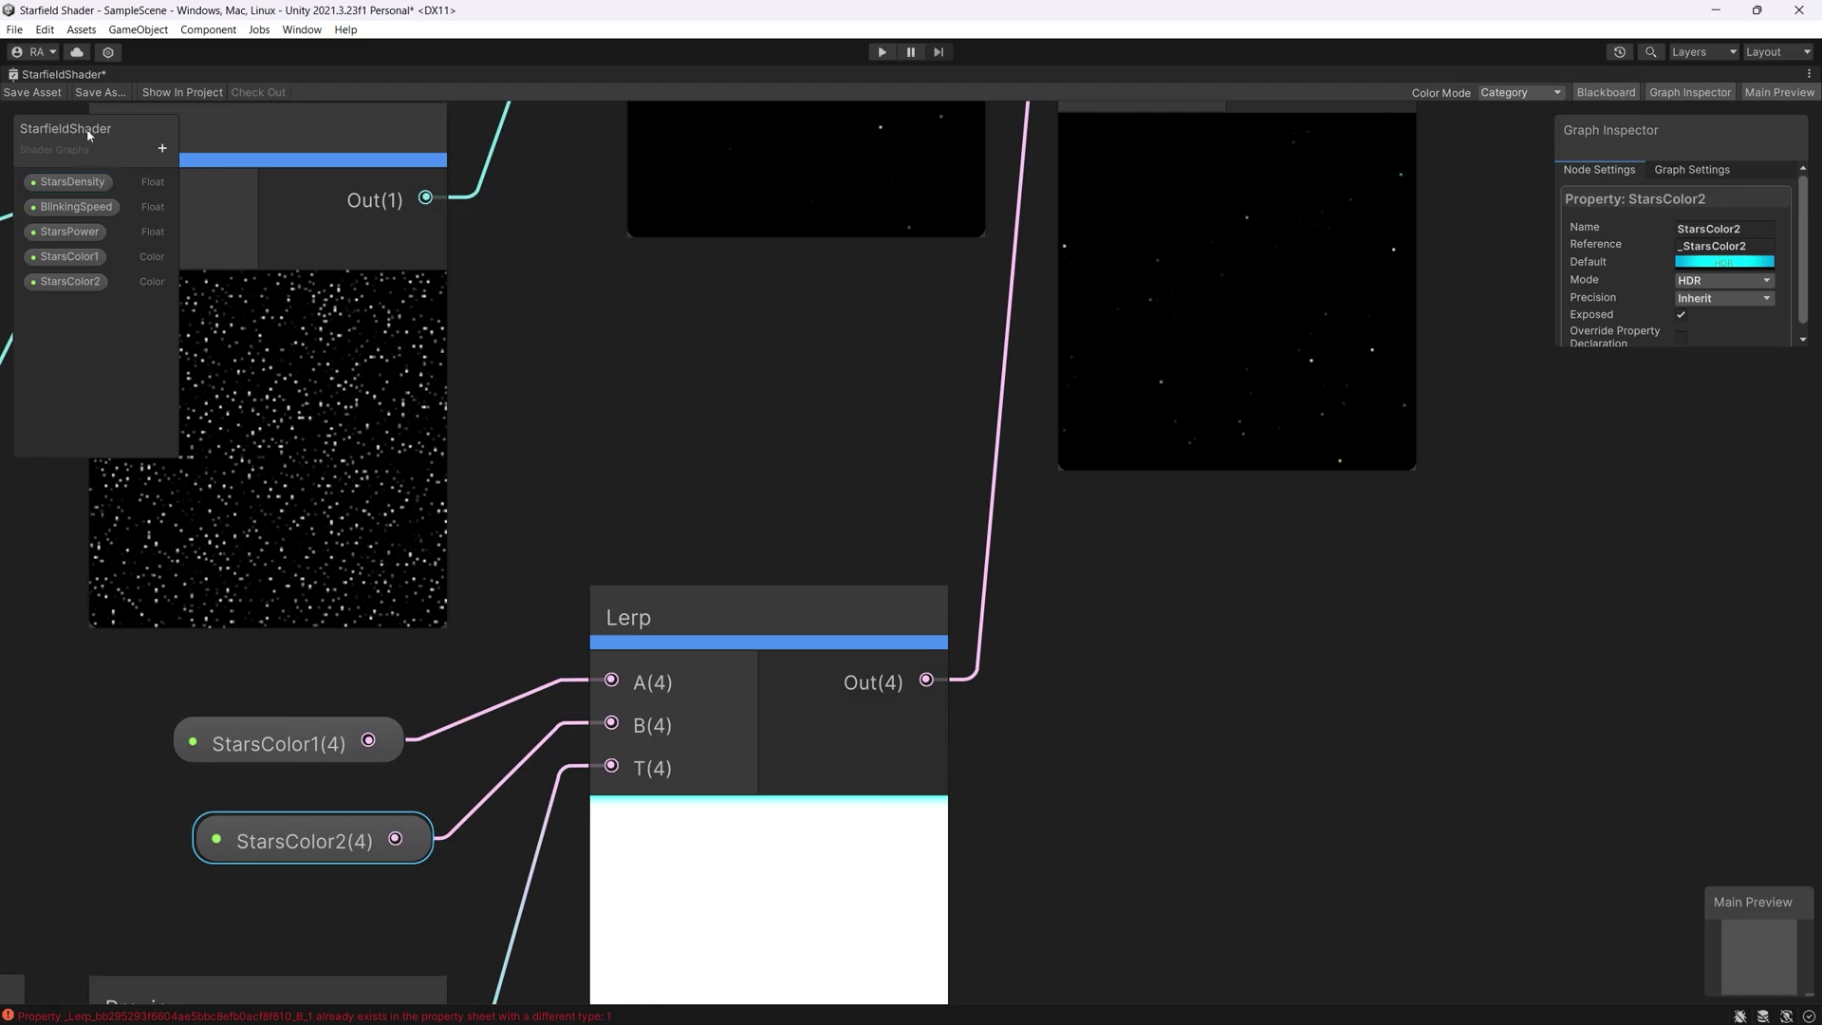
double_click(63, 77)
click(380, 75)
right_drag(1012, 203, 984, 137)
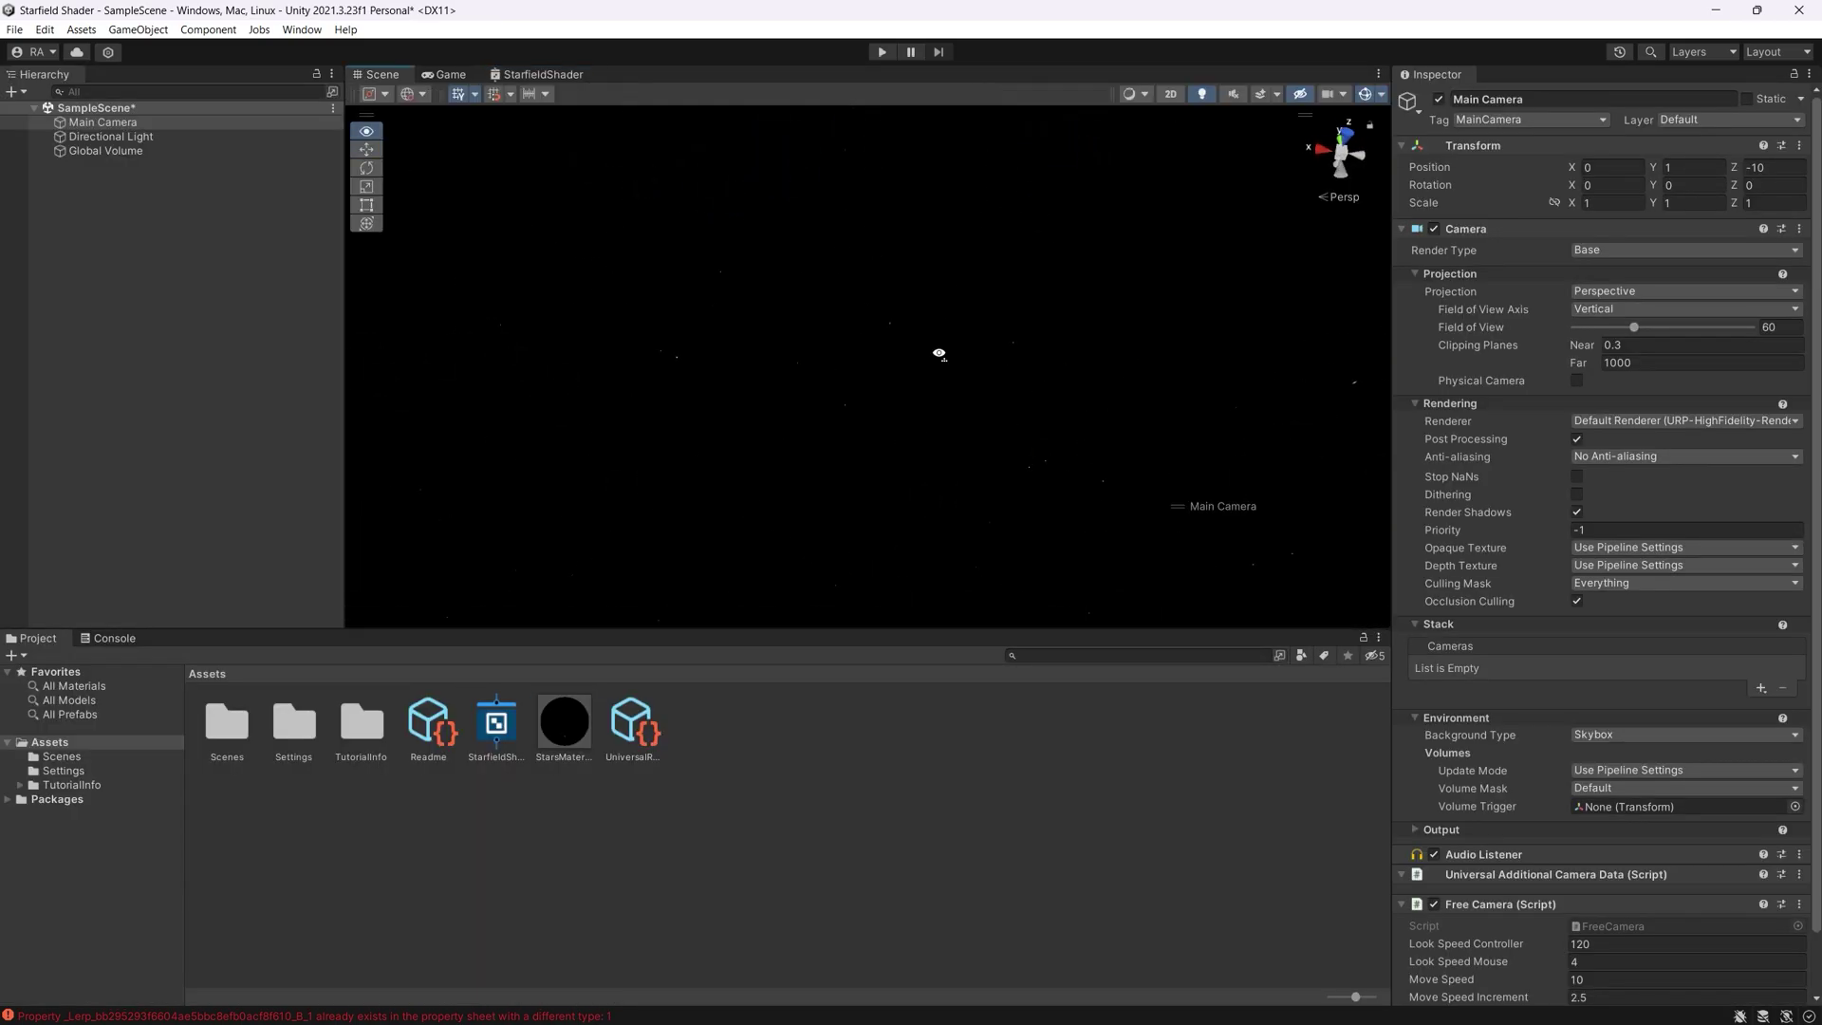
right_drag(914, 392, 892, 586)
click(465, 94)
double_click(382, 75)
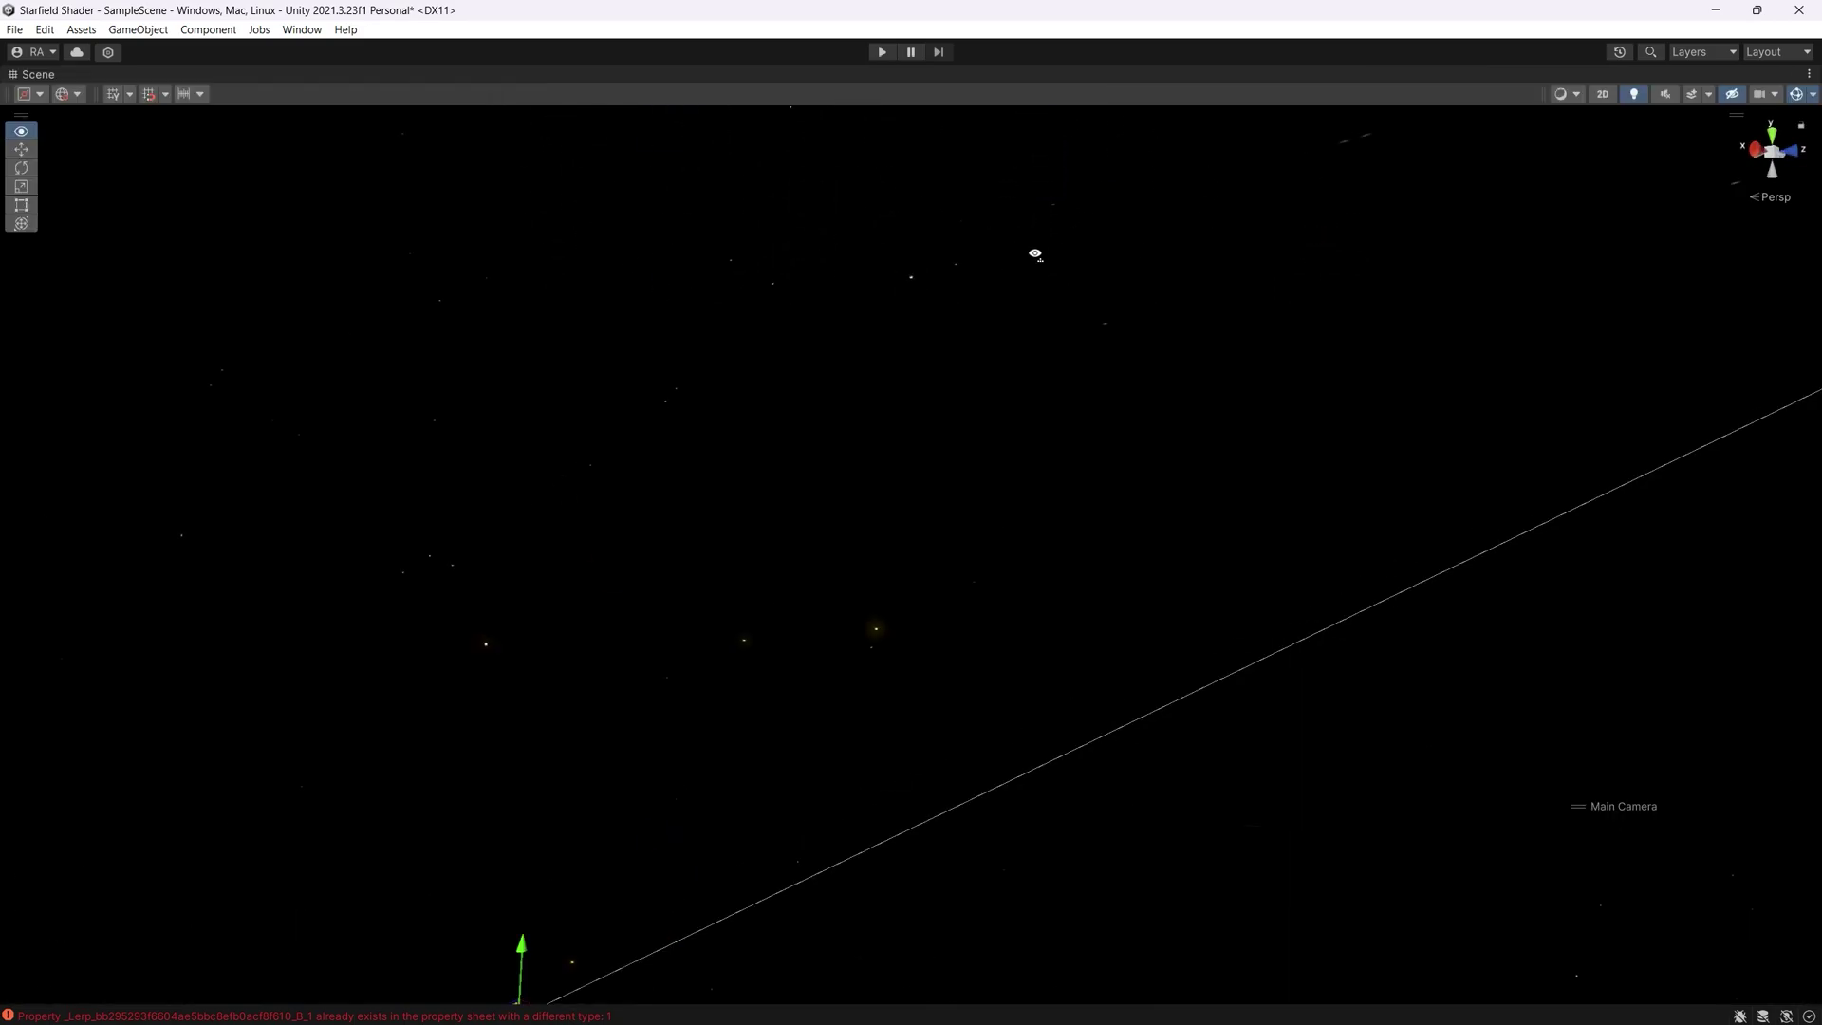
Look around the maximized Scene view to examine the star colors blending across the skybox
right_drag(1036, 256, 721, 341)
click(1797, 94)
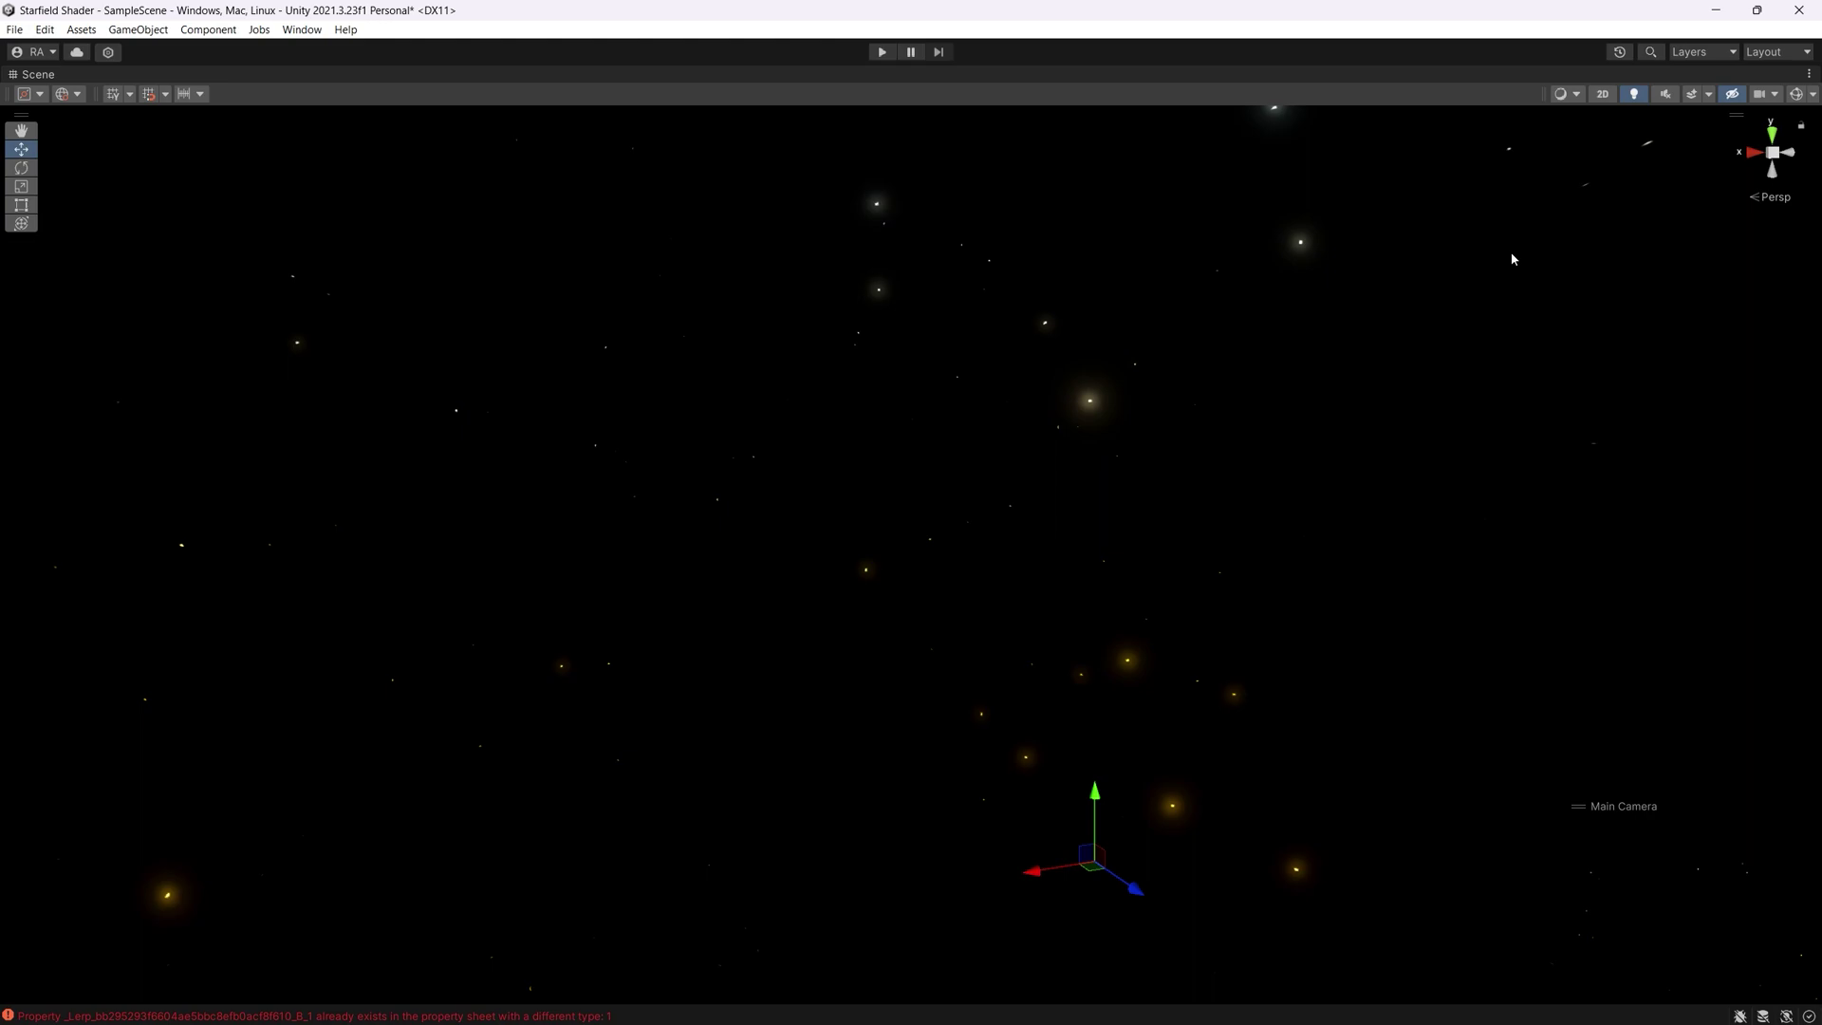
right_drag(1513, 260, 850, 415)
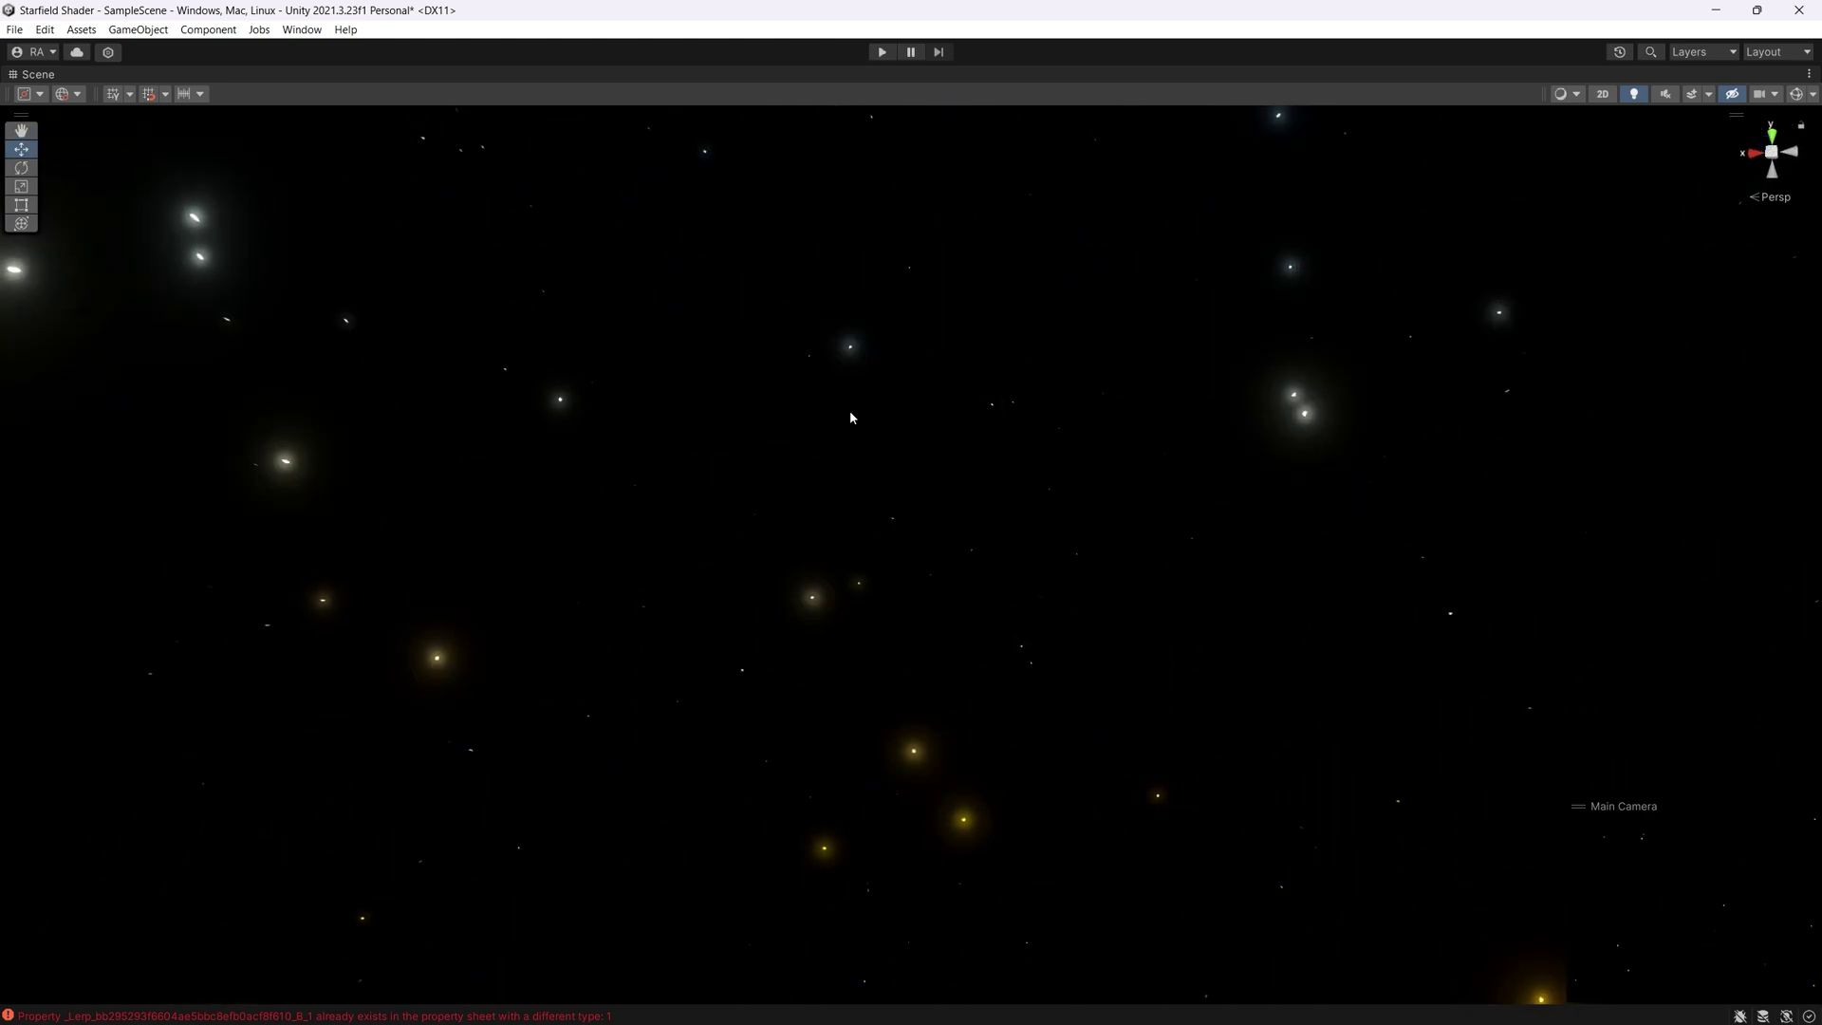